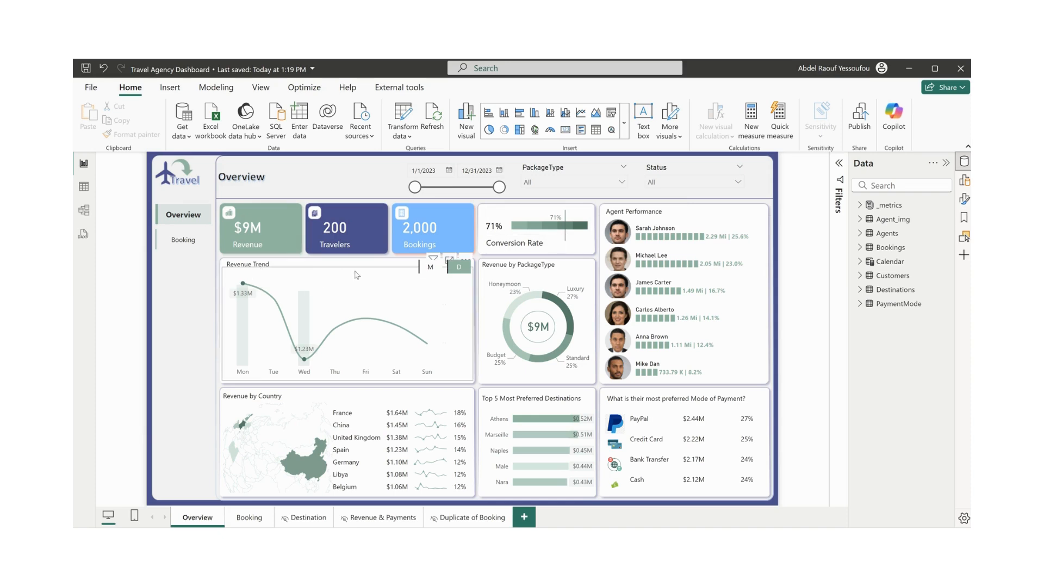
# - Switch the finished dashboard's Revenue Trend chart to monthly and back to daily, and go to its Booking page
pyautogui.click(431, 268)
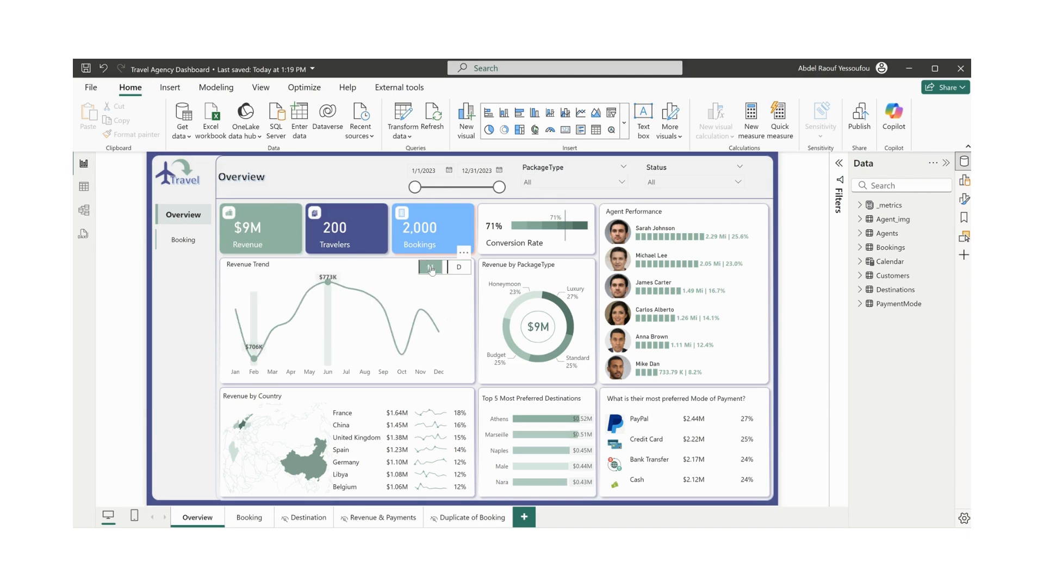
pyautogui.click(462, 270)
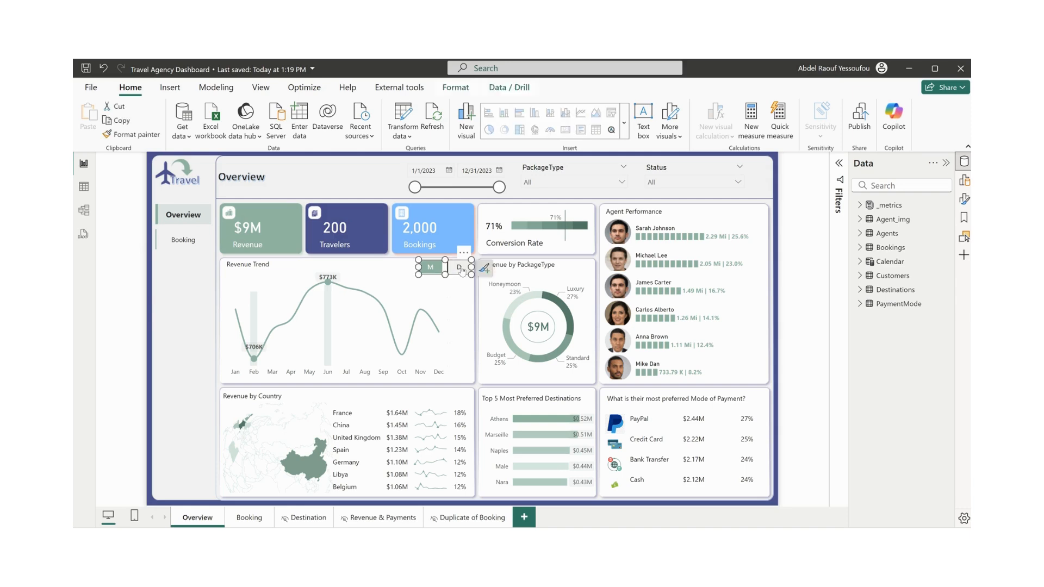
pyautogui.click(460, 269)
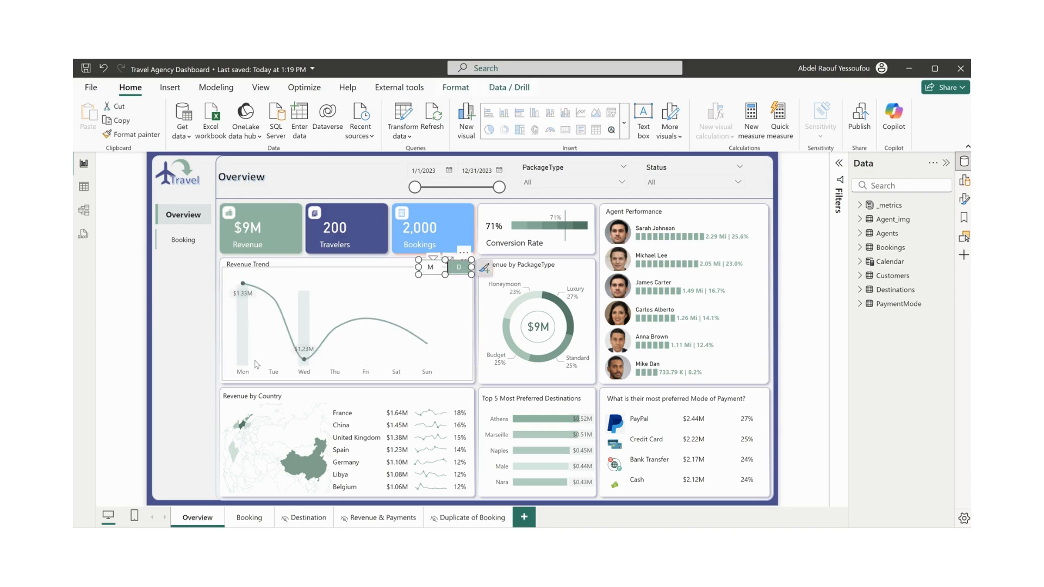
pyautogui.moveTo(245, 375)
pyautogui.moveTo(305, 361)
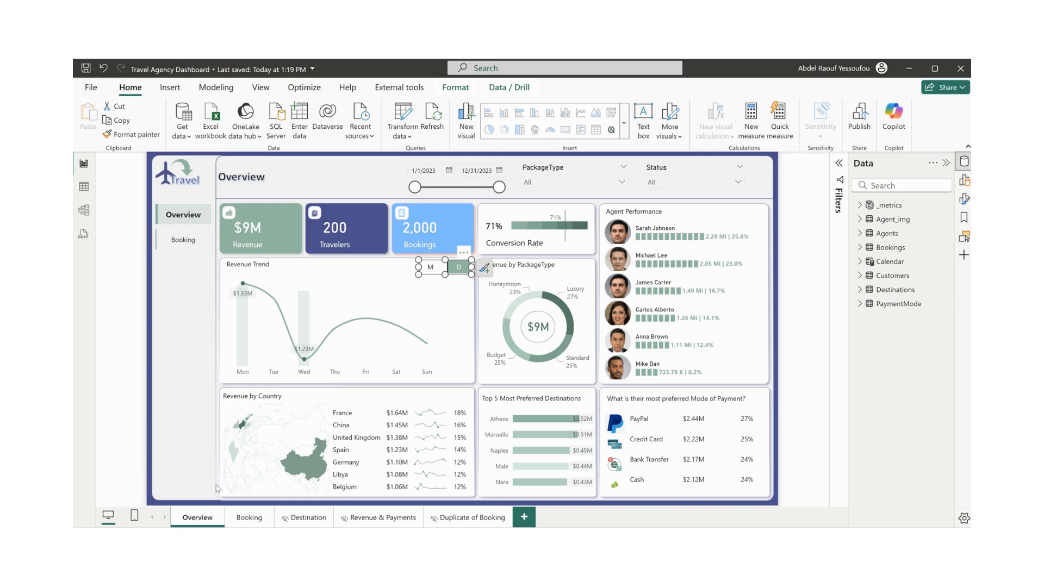
pyautogui.keyDown('ctrl'); pyautogui.click(184, 245); pyautogui.keyUp('ctrl')
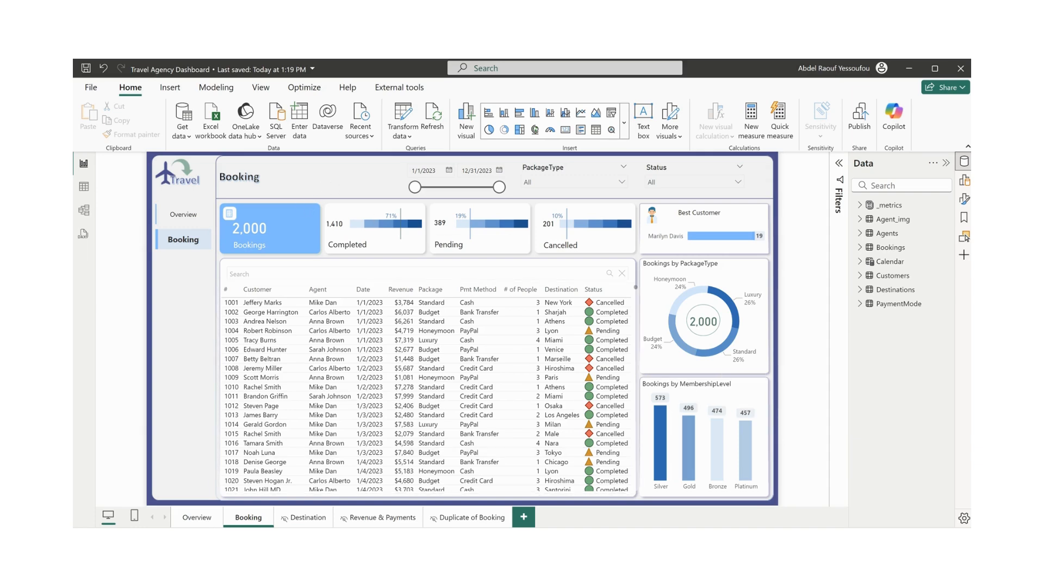
# - In the Power Query Editor, review the columns of the Bookings, Customers and Destinations queries
pyautogui.moveTo(609, 555)
pyautogui.click(717, 506)
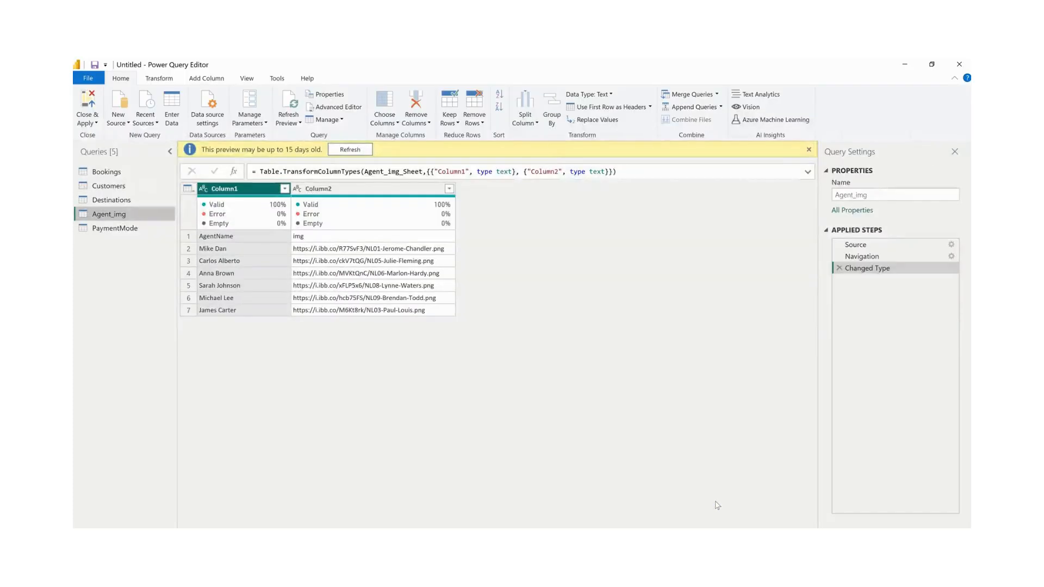
pyautogui.click(107, 172)
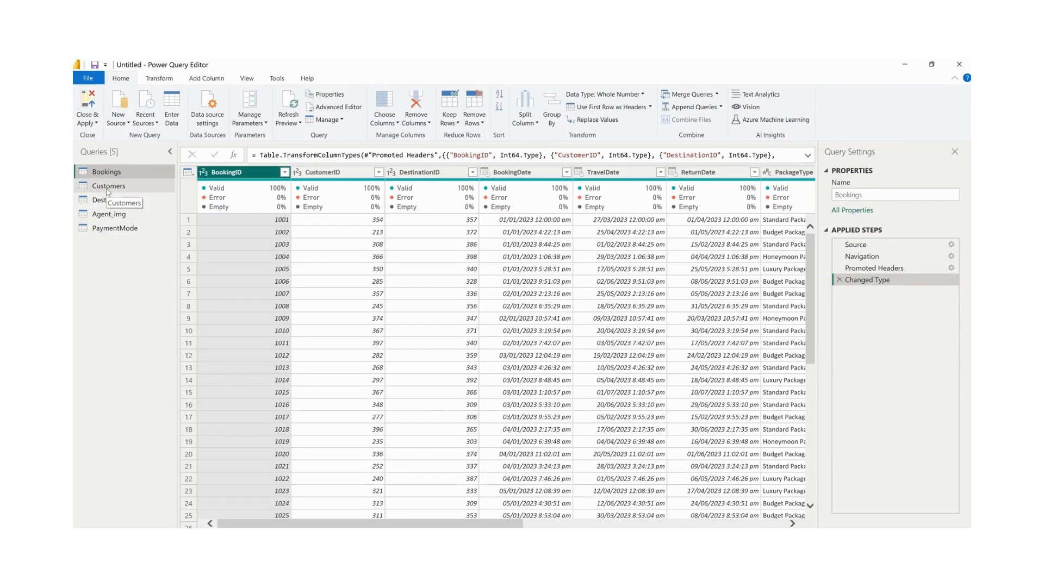
pyautogui.moveTo(415, 524); pyautogui.dragTo(677, 524)
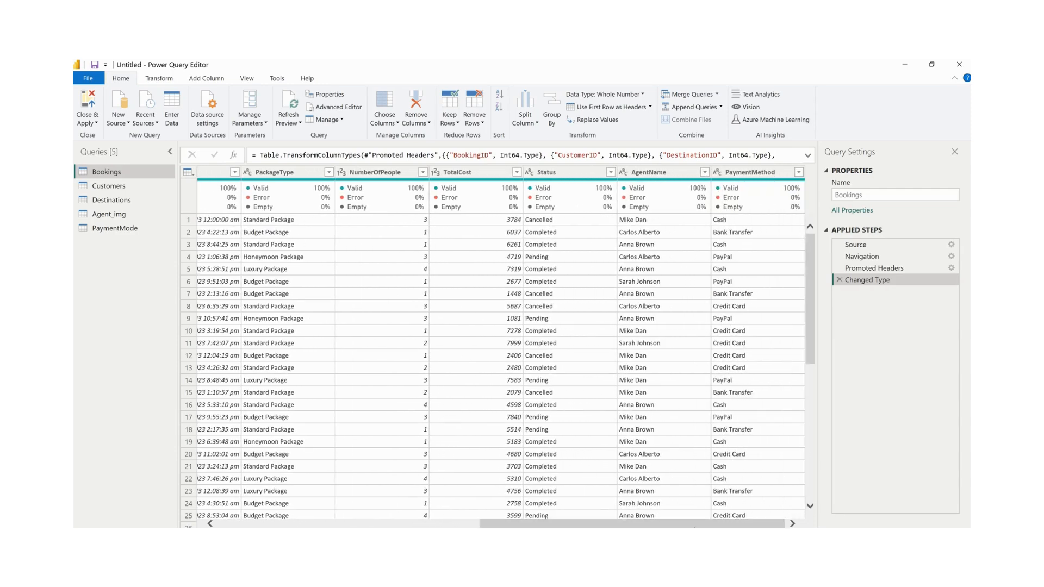
pyautogui.moveTo(699, 524); pyautogui.dragTo(436, 524)
pyautogui.click(112, 190)
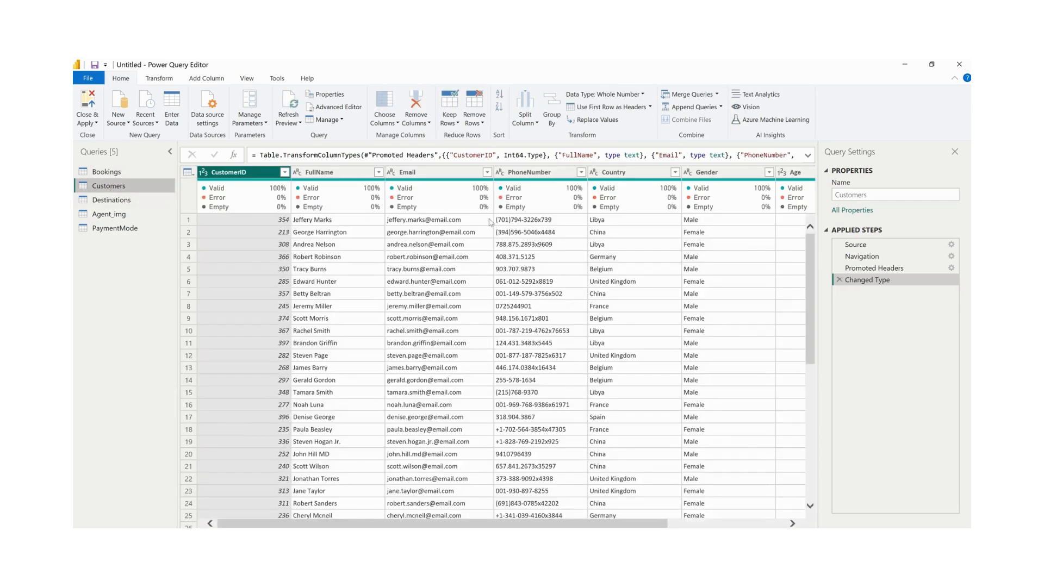
pyautogui.moveTo(577, 526); pyautogui.dragTo(533, 526)
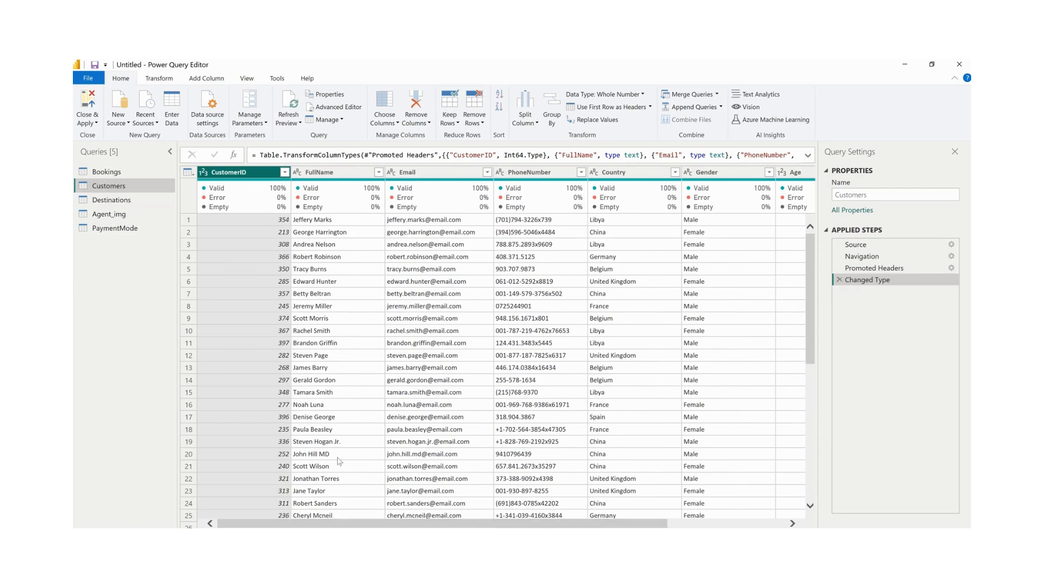
pyautogui.click(112, 200)
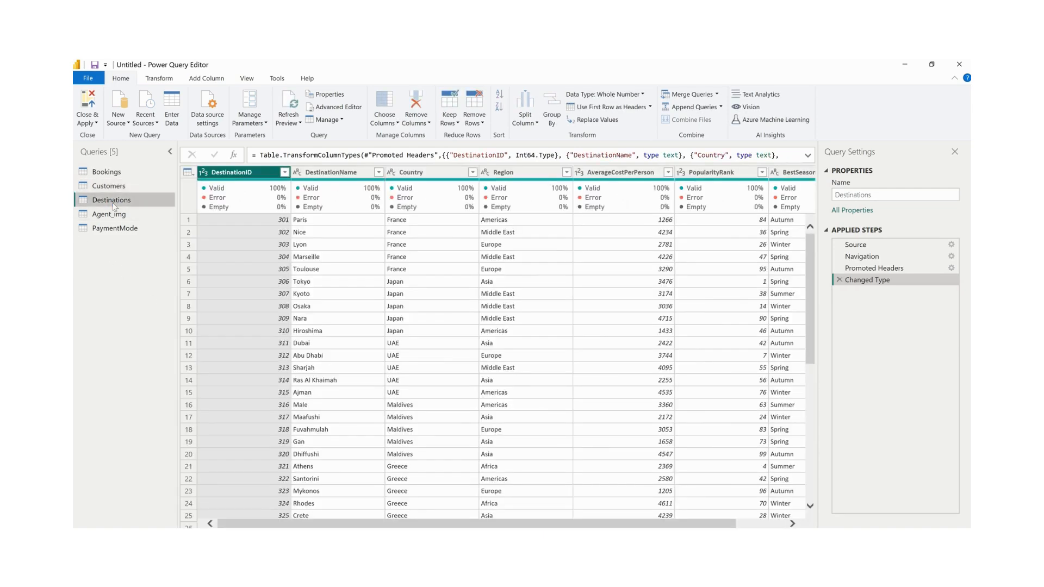
# - Promote the first row of the Agent_img query to column headers
pyautogui.click(109, 215)
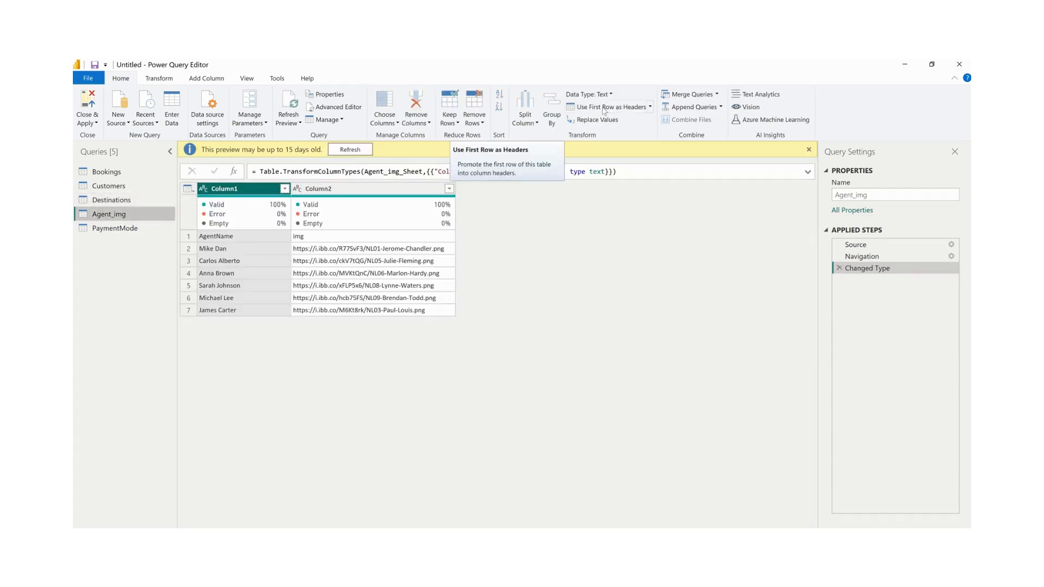
pyautogui.click(650, 108)
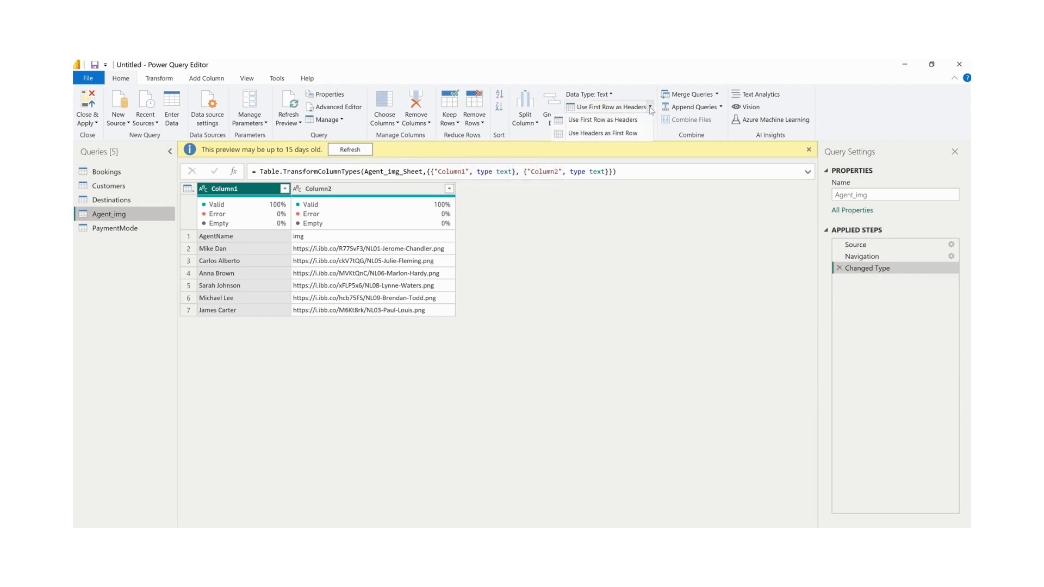
pyautogui.click(620, 120)
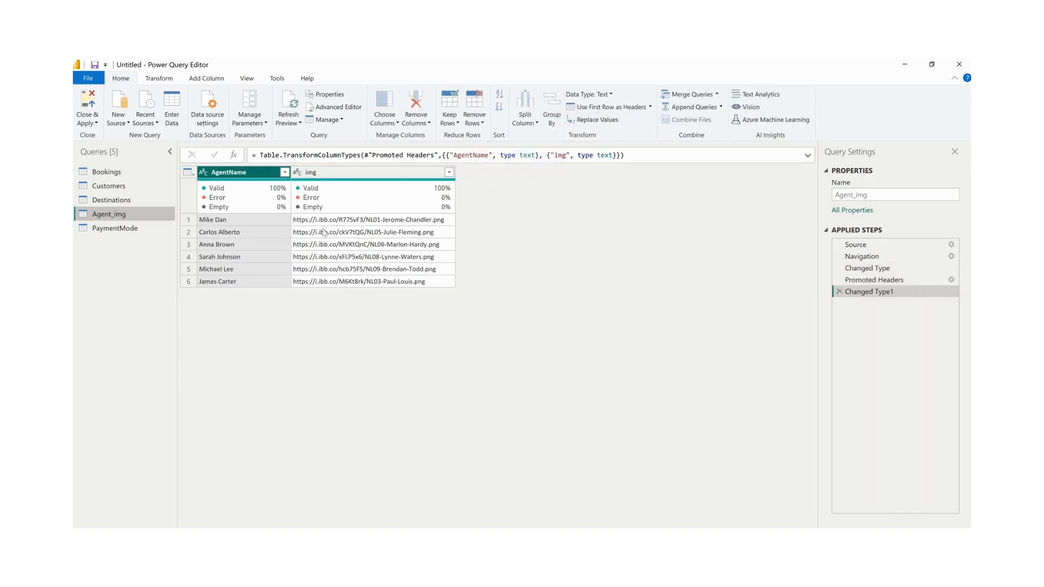
# - Promote the first row of the PaymentMode query to column headers
pyautogui.click(118, 230)
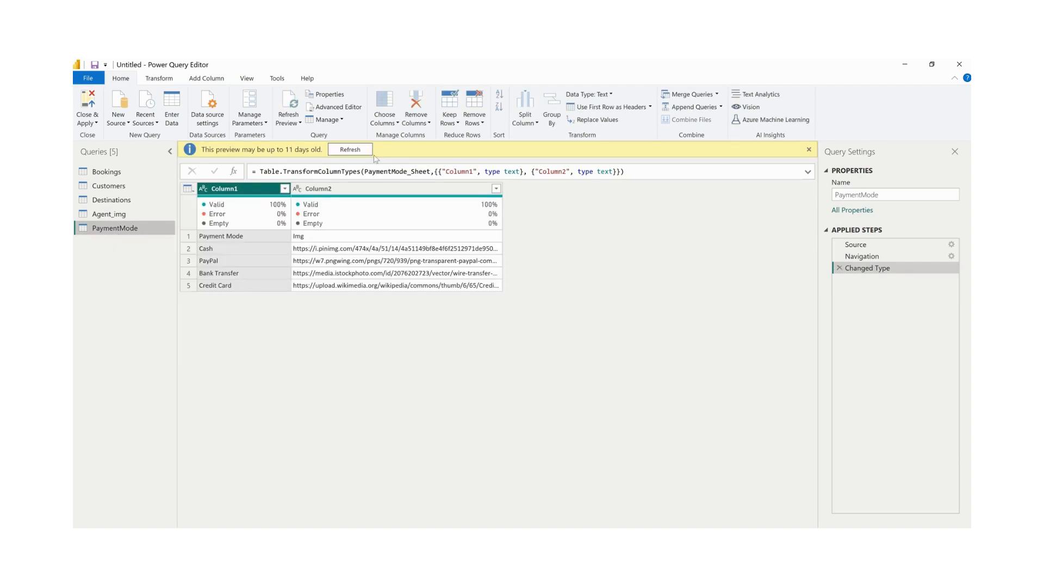
pyautogui.click(650, 107)
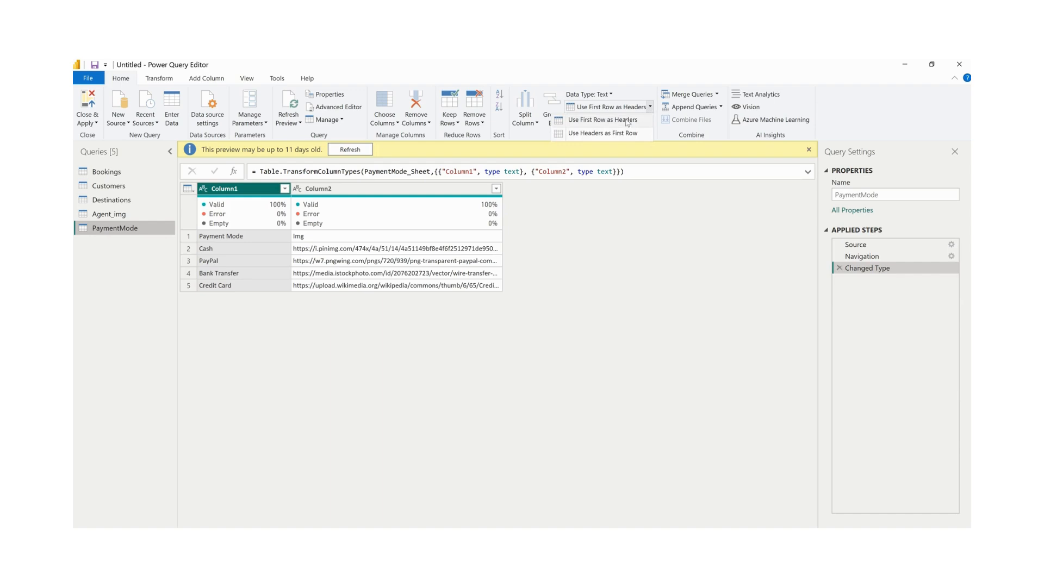
pyautogui.click(603, 120)
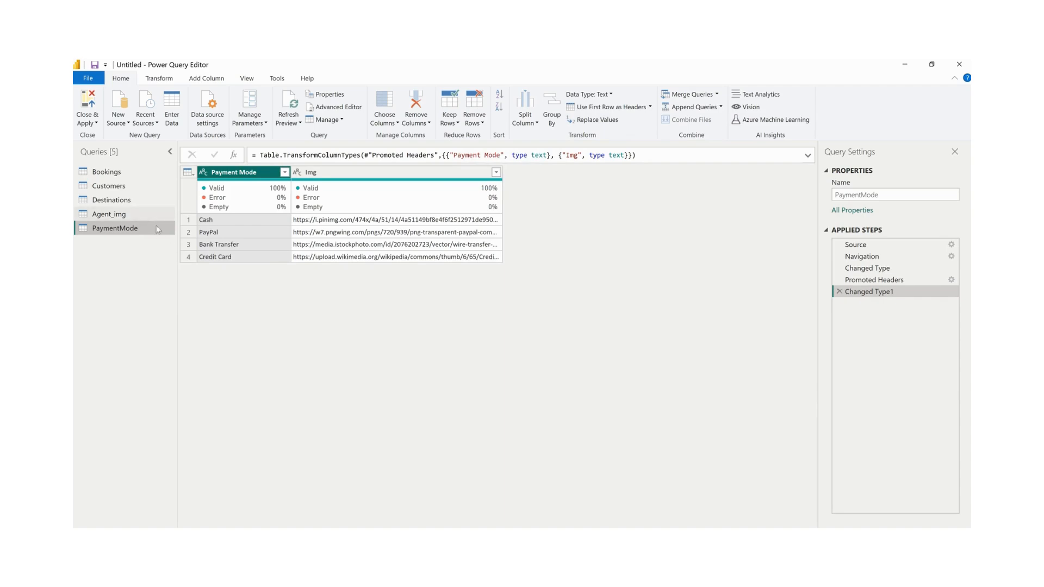
# - Recheck the Agent_img, Destinations, Customers and Bookings queries, and close the Power Query Editor with the changes applied
pyautogui.click(120, 215)
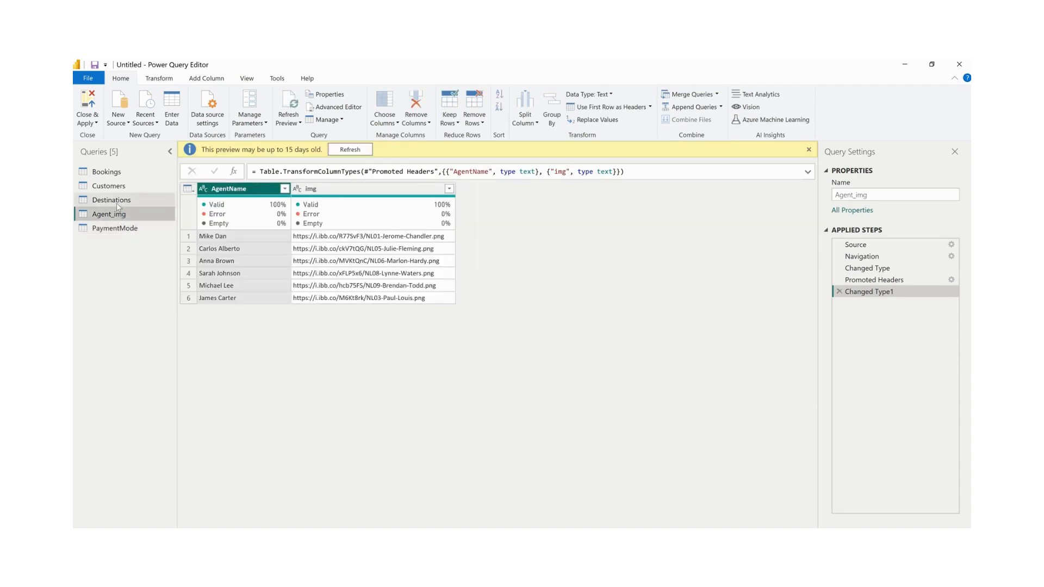
pyautogui.click(116, 203)
pyautogui.click(112, 188)
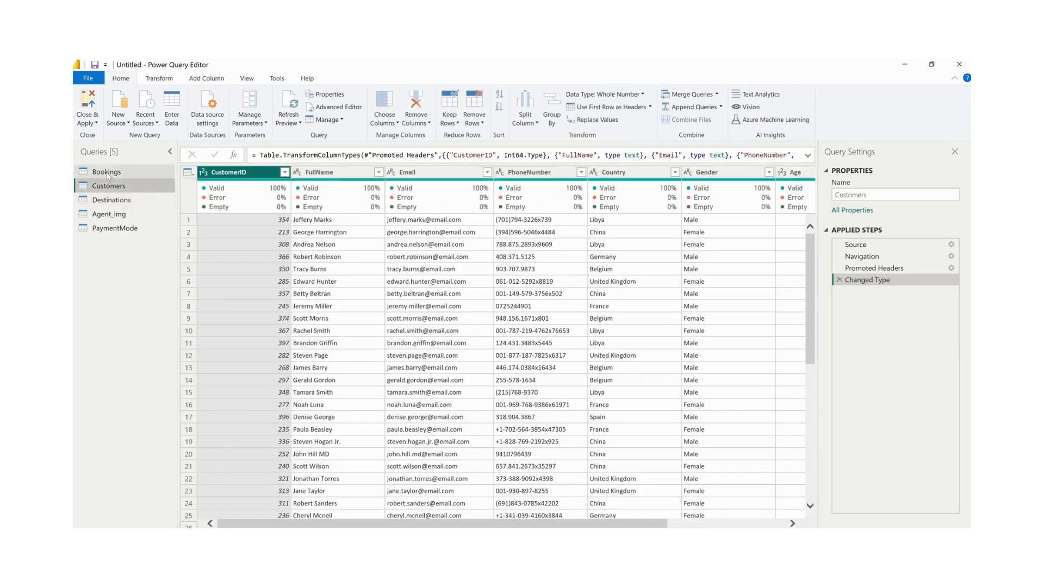
pyautogui.click(107, 174)
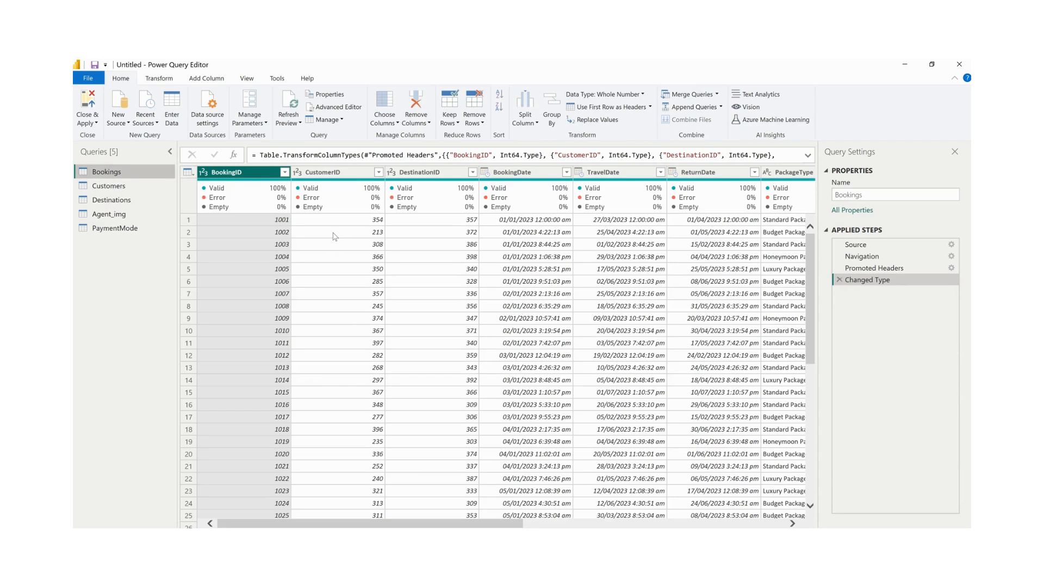
pyautogui.click(95, 123)
pyautogui.click(109, 136)
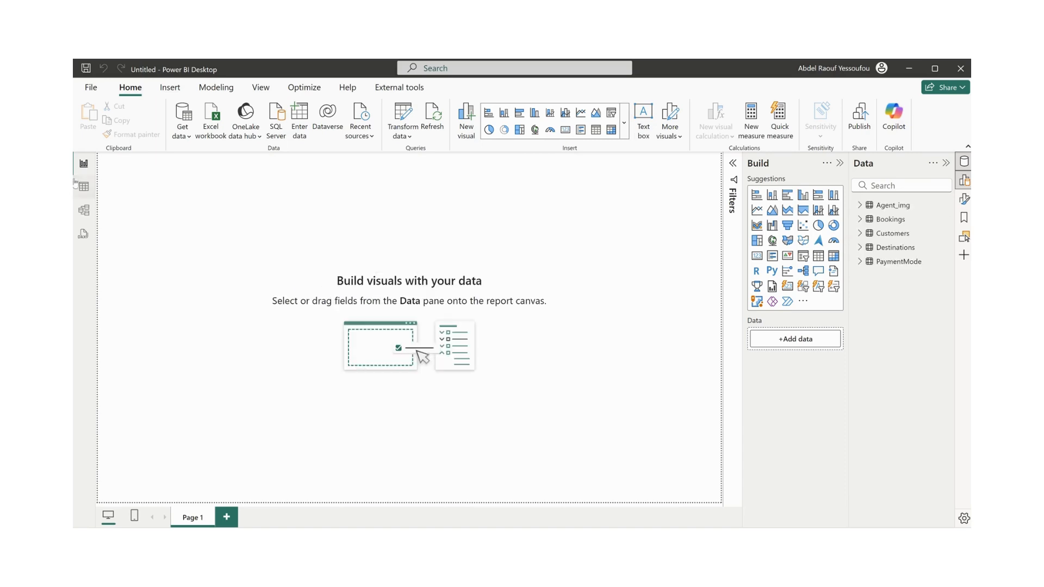
# - In the model diagram, arrange the Agent_img, Bookings and Customers tables so that Bookings sits between the other two without overlap
pyautogui.click(85, 212)
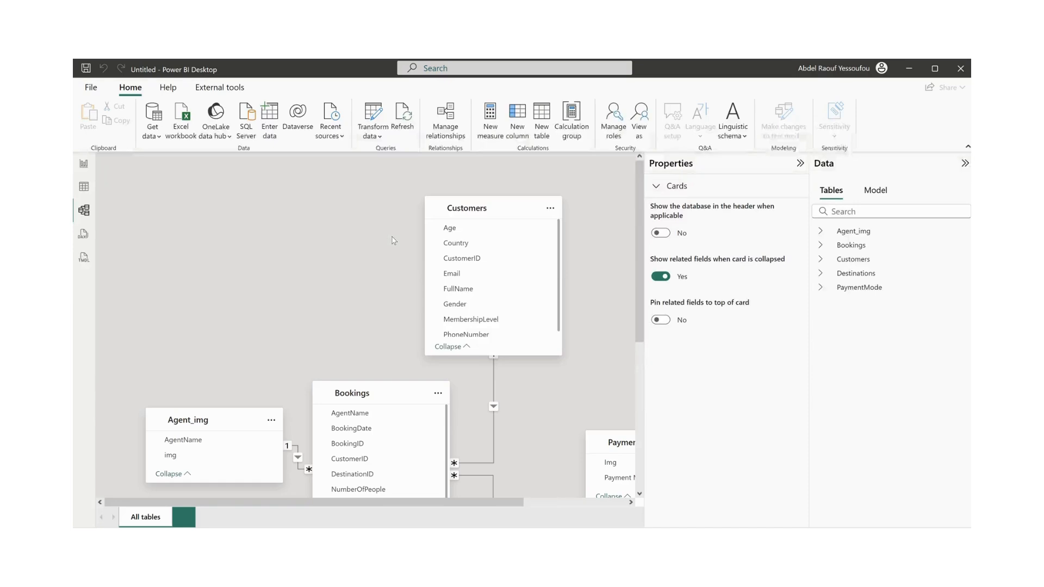
pyautogui.moveTo(202, 418); pyautogui.dragTo(195, 227)
pyautogui.moveTo(314, 395); pyautogui.dragTo(322, 280)
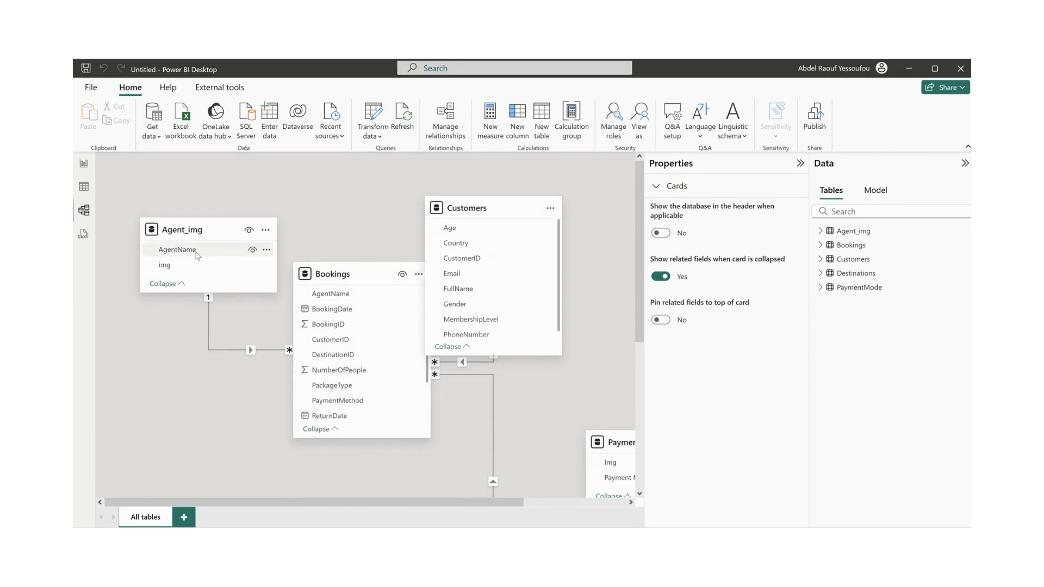
pyautogui.scroll(-1, 359, 384)
pyautogui.scroll(1, 348, 381)
pyautogui.scroll(-1, 338, 377)
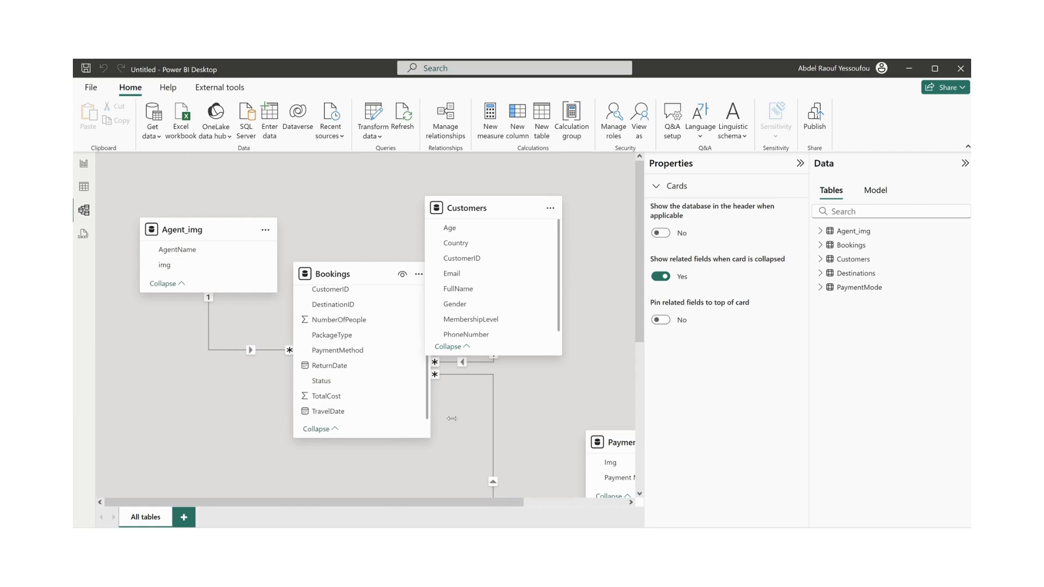
pyautogui.moveTo(478, 207); pyautogui.dragTo(534, 207)
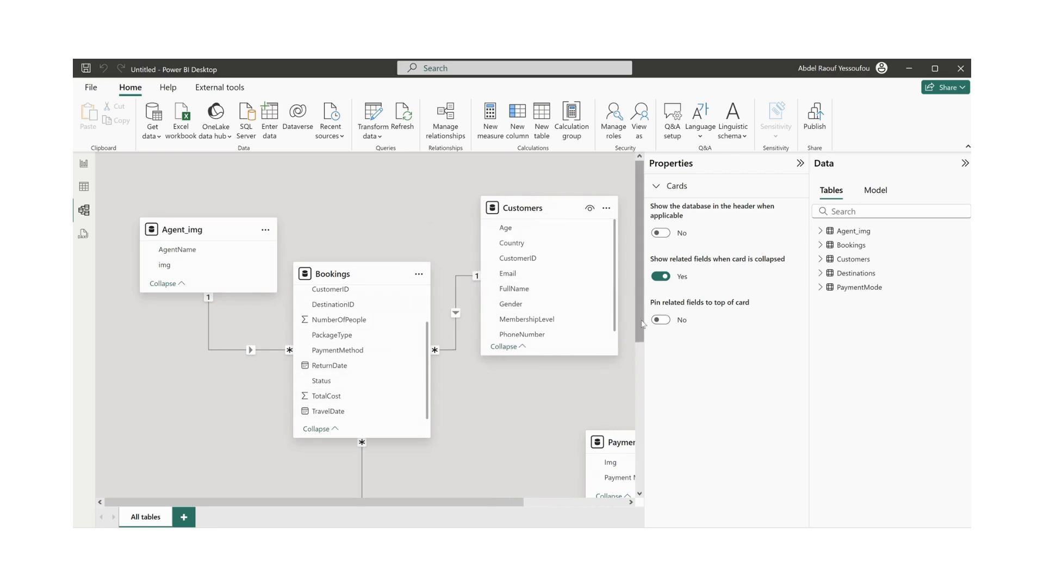
# - Place the Destinations table below Customers and the PaymentMode table below Agent_img in the model diagram
pyautogui.scroll(-3, 611, 428)
pyautogui.moveTo(481, 409); pyautogui.dragTo(514, 386)
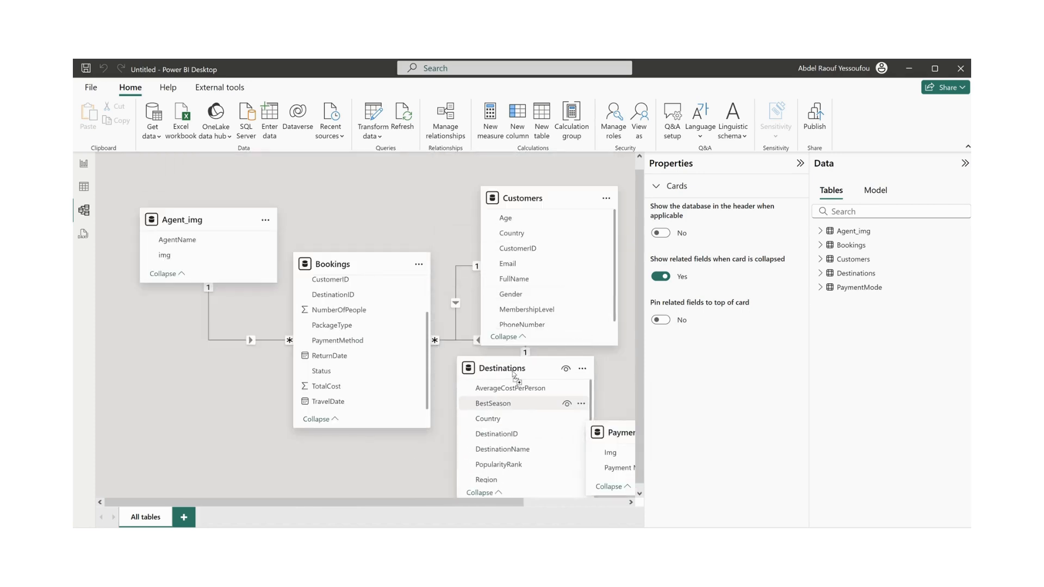
pyautogui.moveTo(505, 503); pyautogui.dragTo(646, 515)
pyautogui.moveTo(527, 433); pyautogui.dragTo(210, 421)
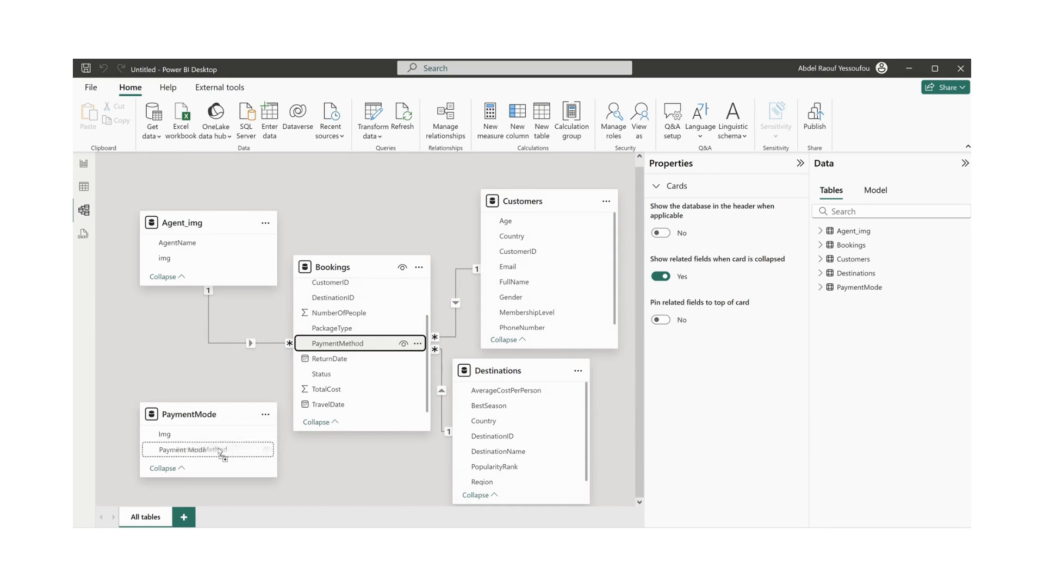
# - Create an active many-to-one, single-direction relationship from PaymentMethod in Bookings to Payment Mode in PaymentMode
pyautogui.moveTo(220, 452); pyautogui.dragTo(220, 451)
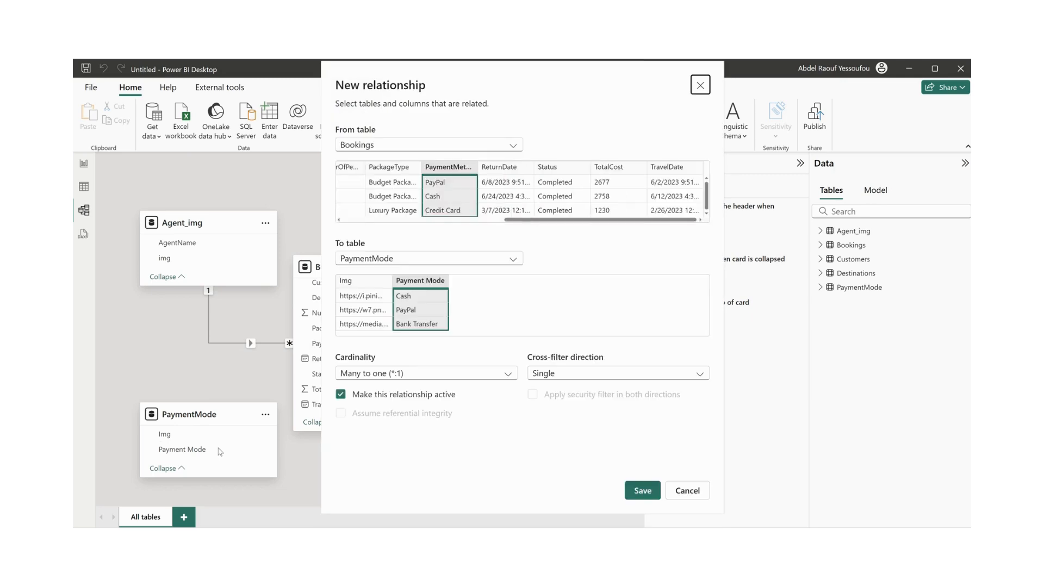
pyautogui.click(647, 493)
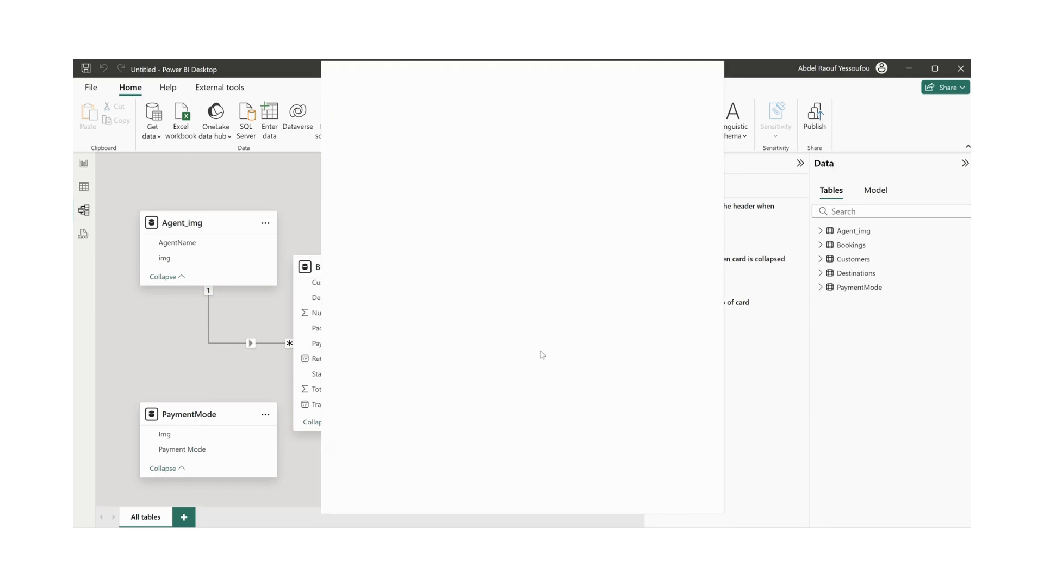
# - Check the cardinality and cross-filter settings of the Bookings–PaymentMode relationship, and save and deselect it
pyautogui.click(249, 348)
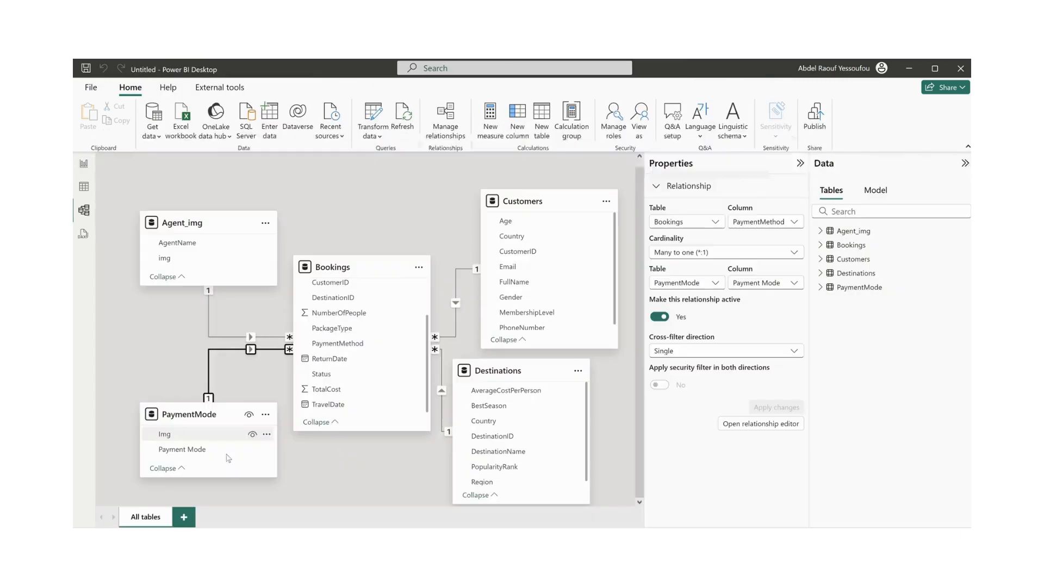
pyautogui.rightClick(238, 354)
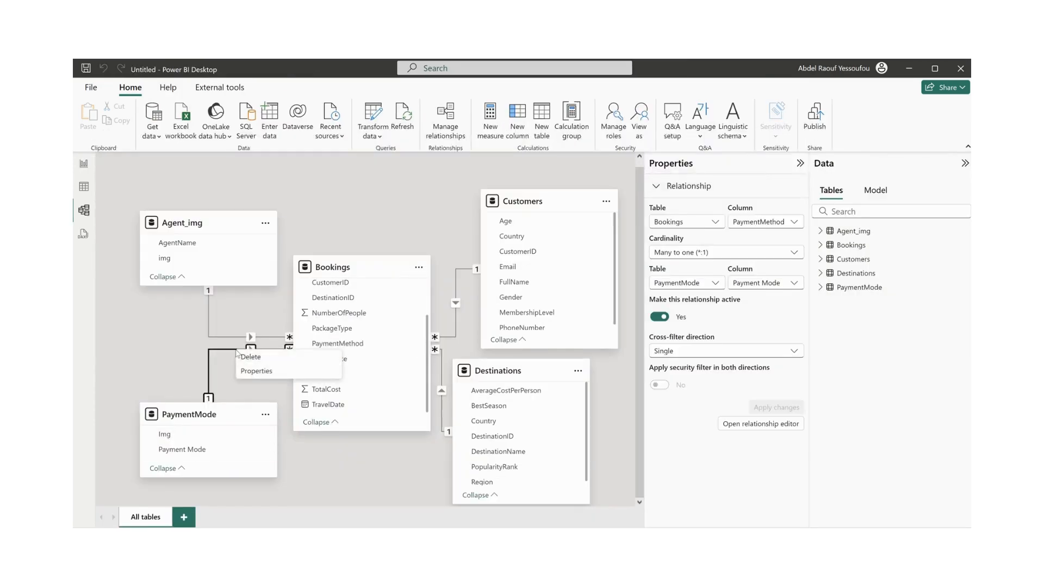
pyautogui.click(249, 375)
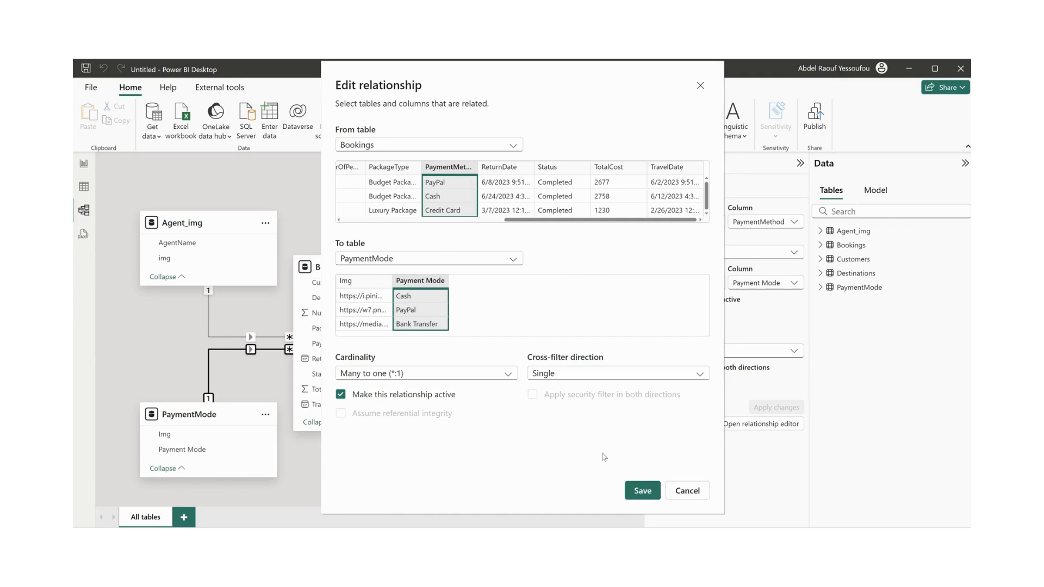
pyautogui.click(643, 491)
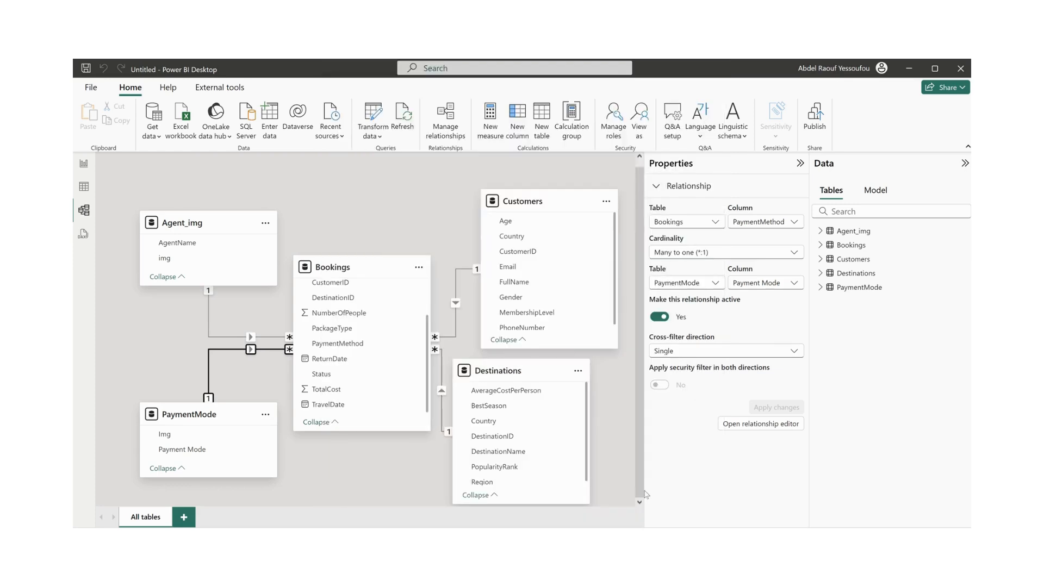
pyautogui.click(306, 206)
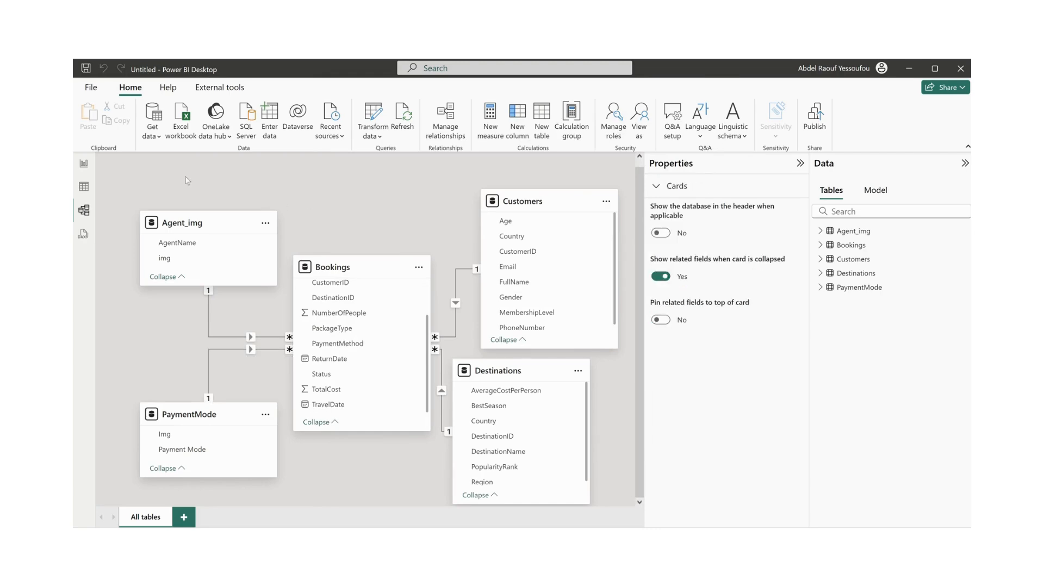
# - Add a calculated table and replace its default formula with the copied Calendar DAX definition
pyautogui.click(83, 186)
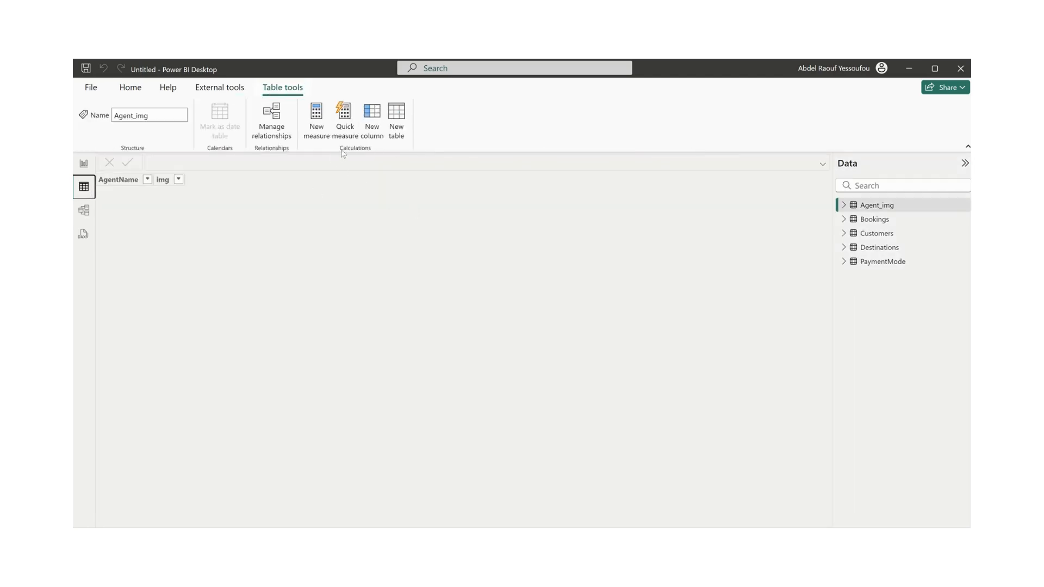
pyautogui.click(397, 117)
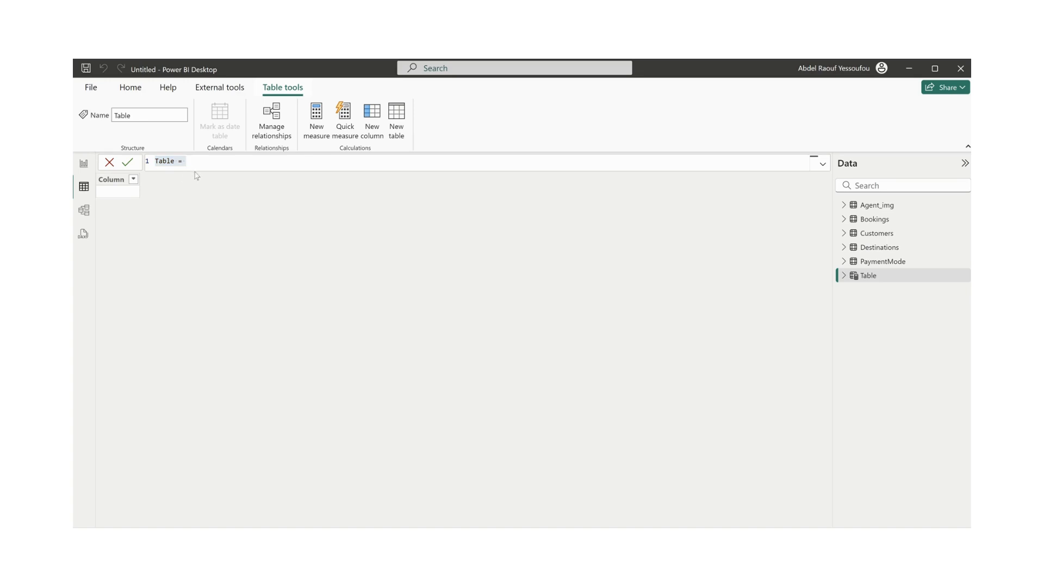
pyautogui.moveTo(200, 162); pyautogui.dragTo(140, 162)
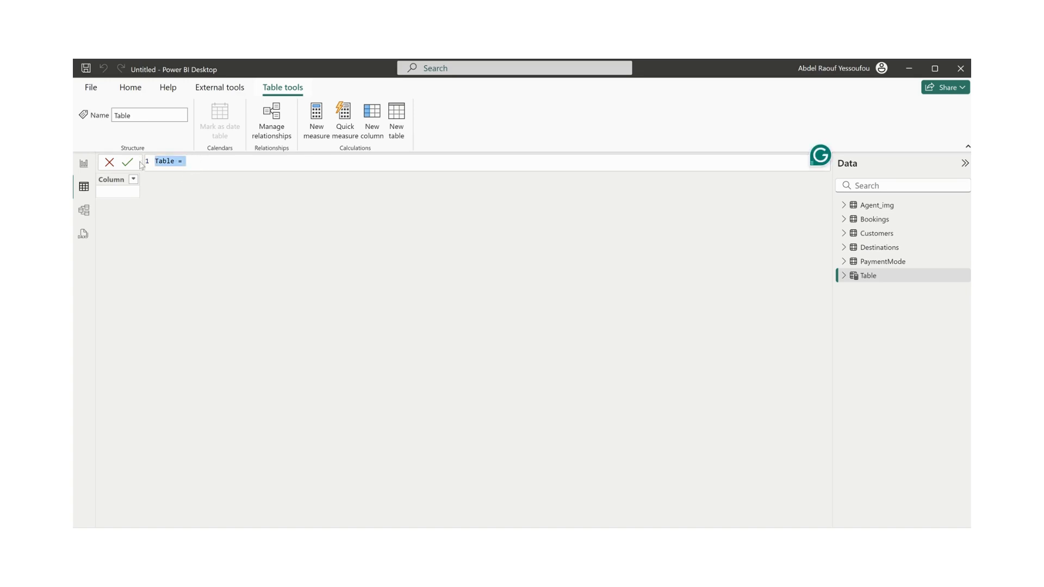
pyautogui.hotkey('ctrl', 'v')
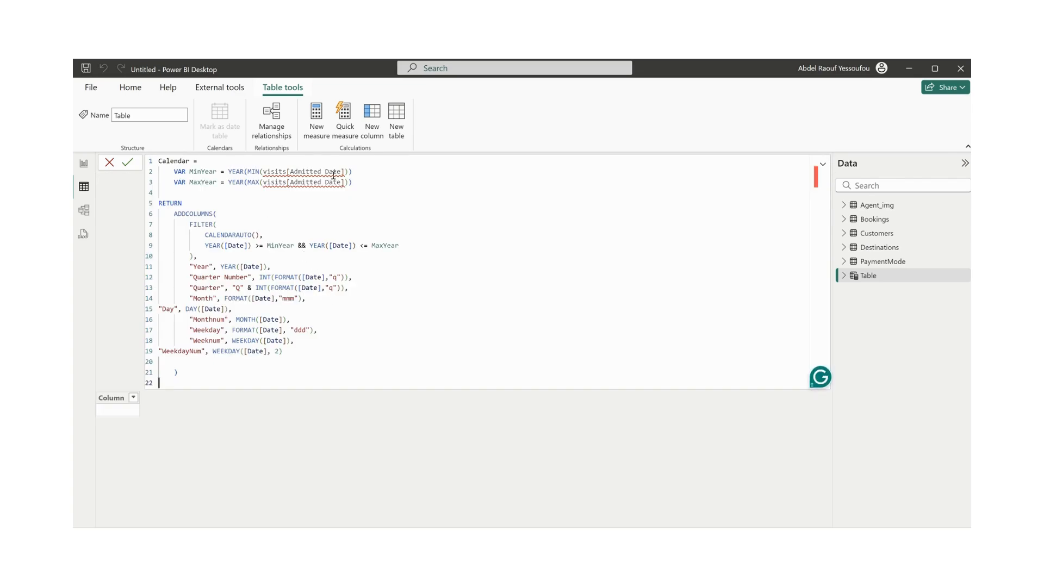
# - Use Bookings[BookingDate] in both the MinYear and MaxYear variables, commit the Calendar formula, and look through the generated rows
pyautogui.moveTo(347, 173); pyautogui.dragTo(263, 174)
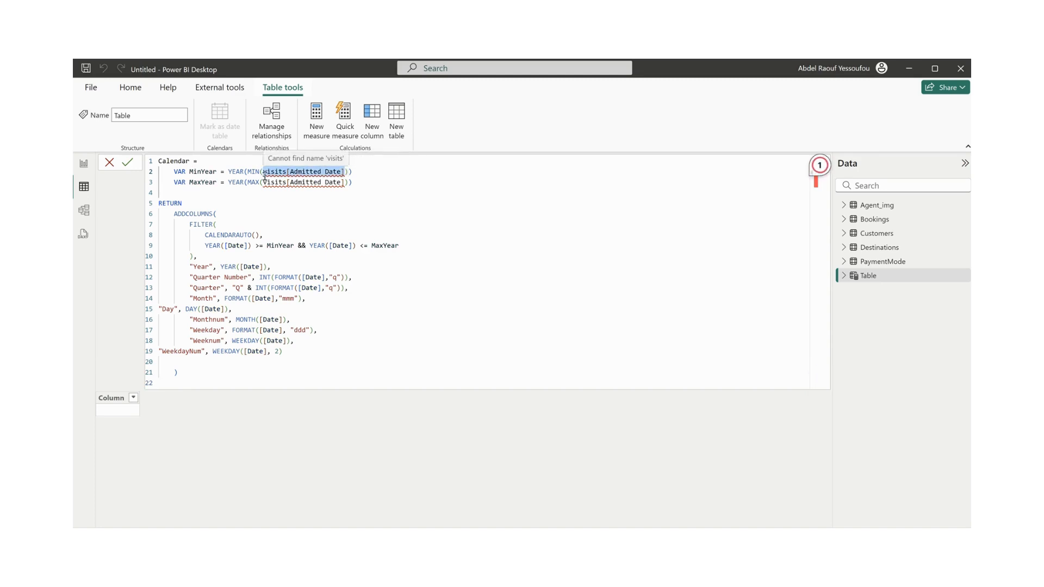
pyautogui.write('DAT')
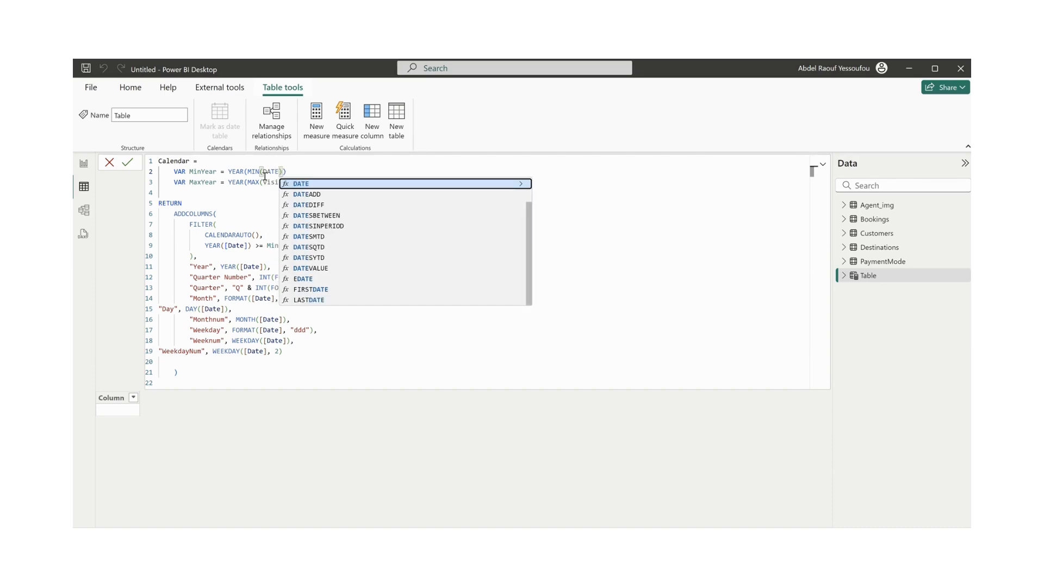
pyautogui.write('E')
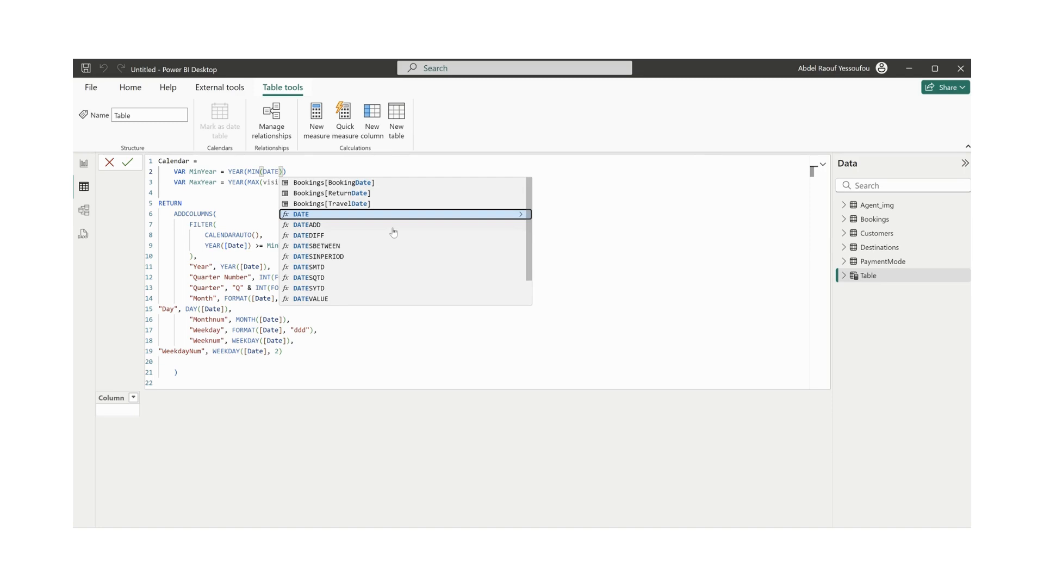
pyautogui.click(362, 184)
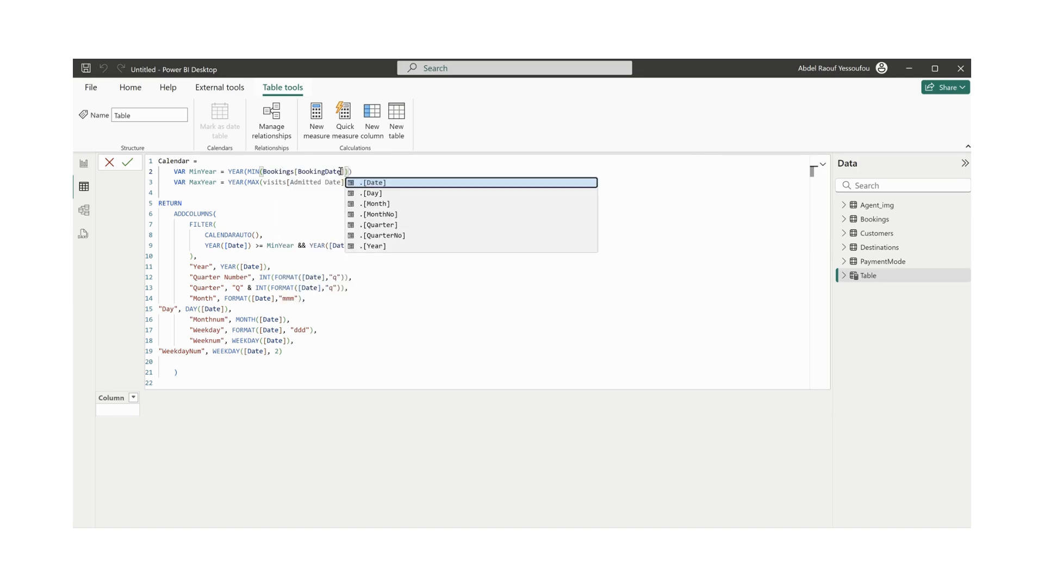
pyautogui.moveTo(263, 171)
pyautogui.mouseDown()
pyautogui.moveTo(345, 172)
pyautogui.moveTo(265, 185)
pyautogui.mouseUp()
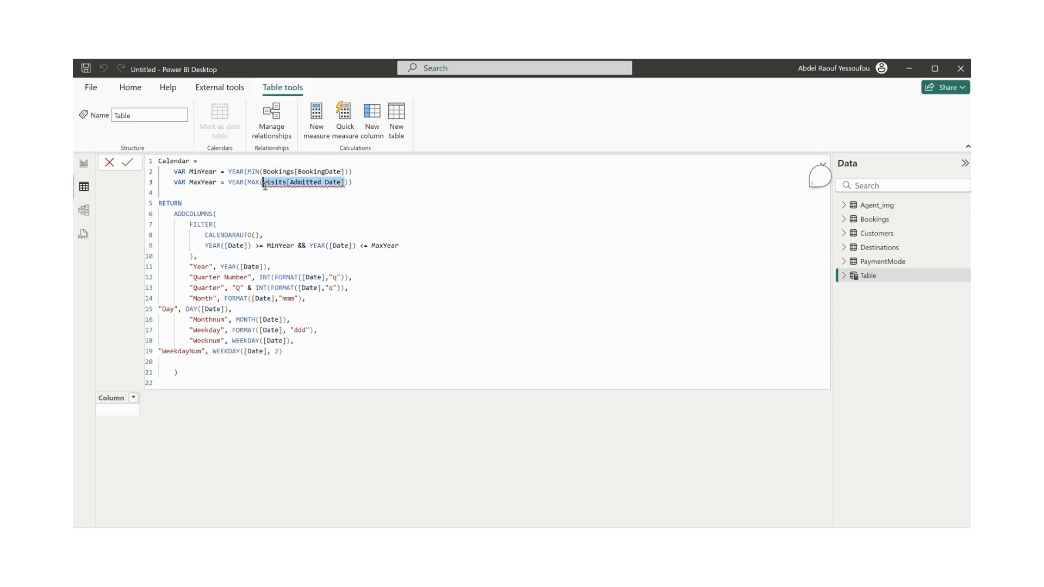
pyautogui.write('Bookings[BookingDate]')
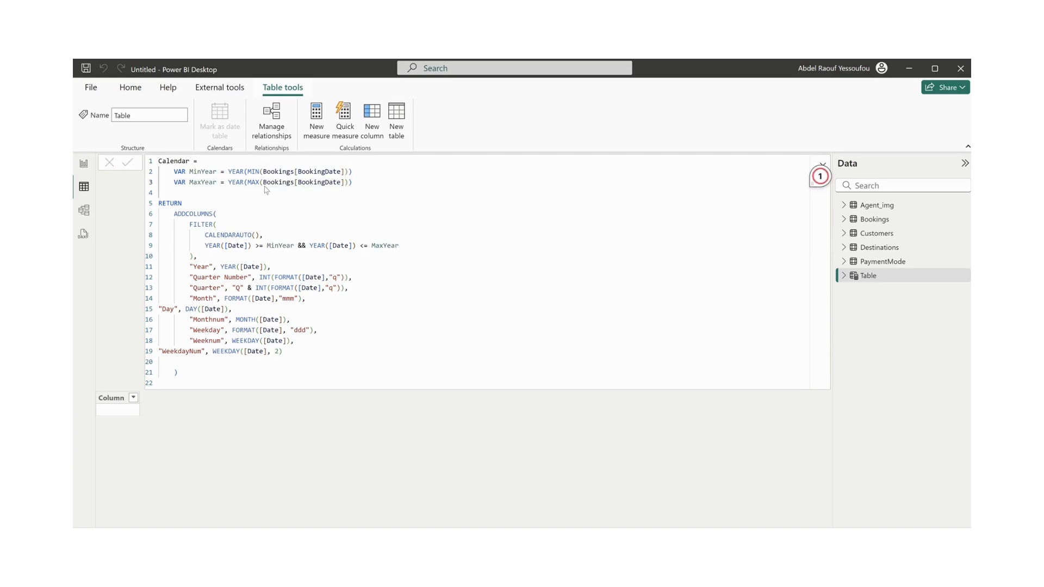
pyautogui.press('Return')
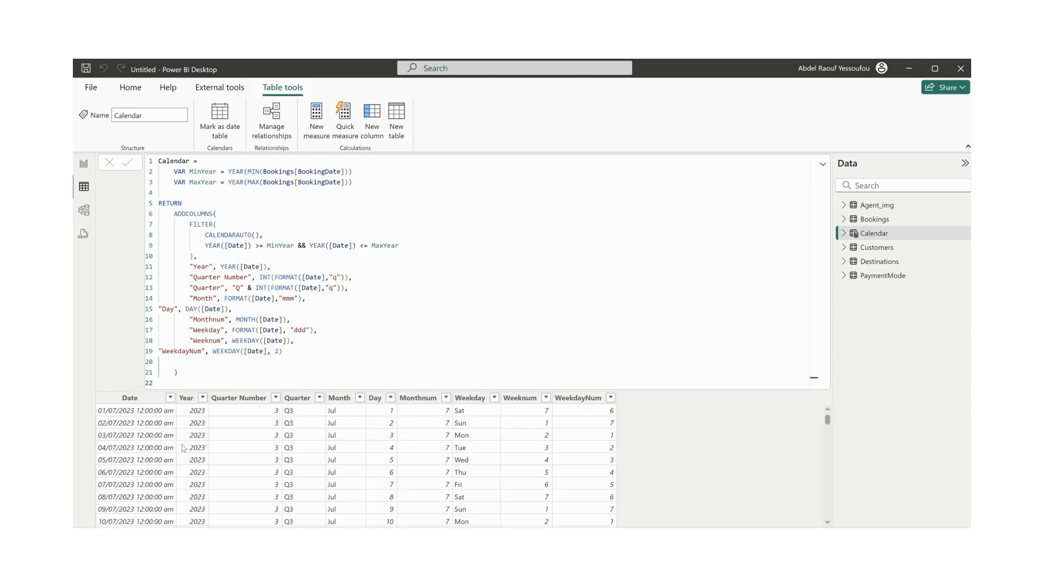
pyautogui.scroll(-1, 184, 449)
pyautogui.scroll(1, 229, 419)
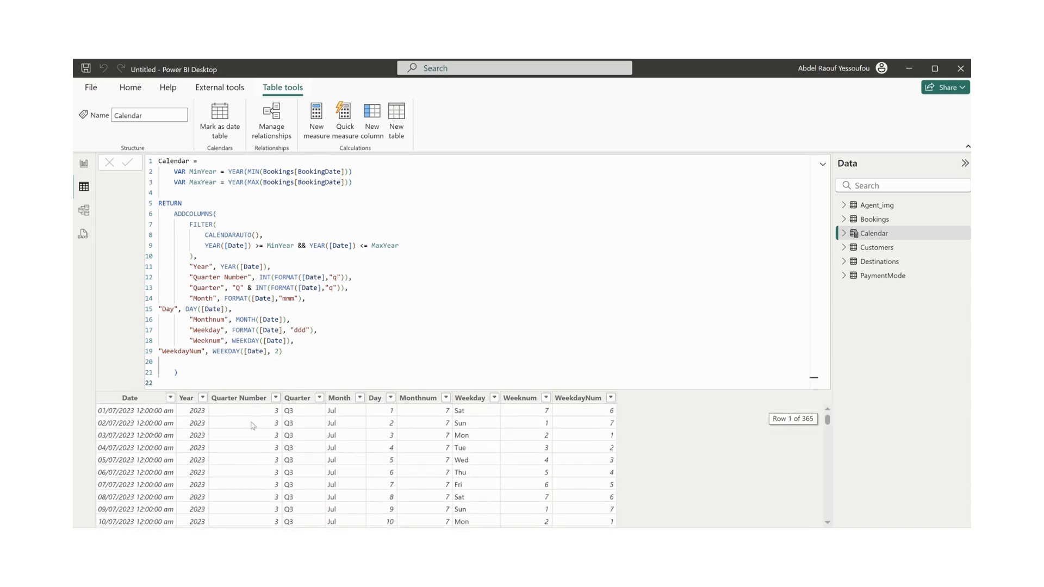
pyautogui.scroll(-10, 191, 438)
pyautogui.scroll(10, 191, 438)
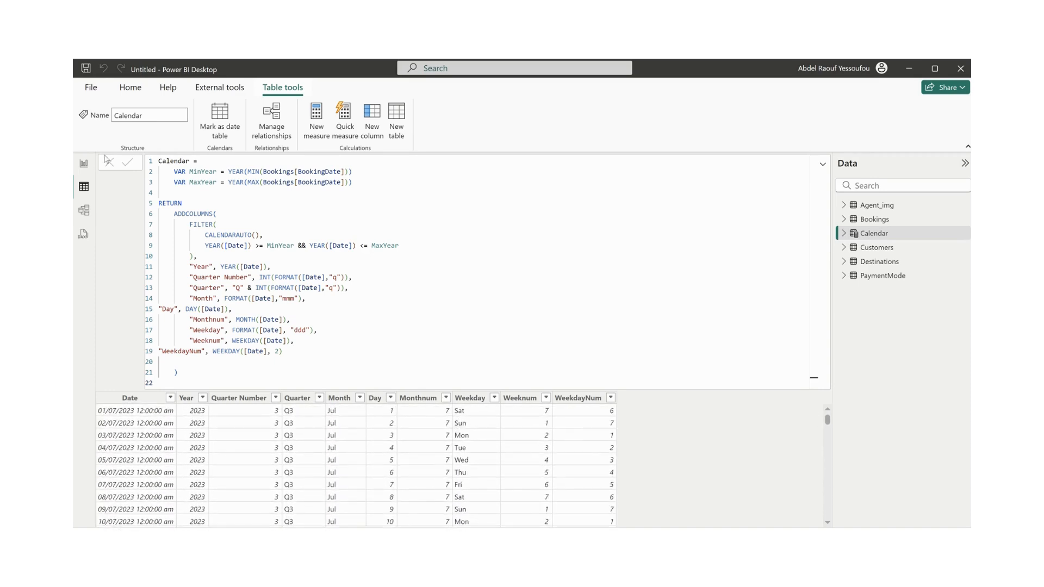
# - Try to create an active one-to-one relationship with both-direction filtering from Date in Calendar to BookingDate in Bookings
pyautogui.click(81, 215)
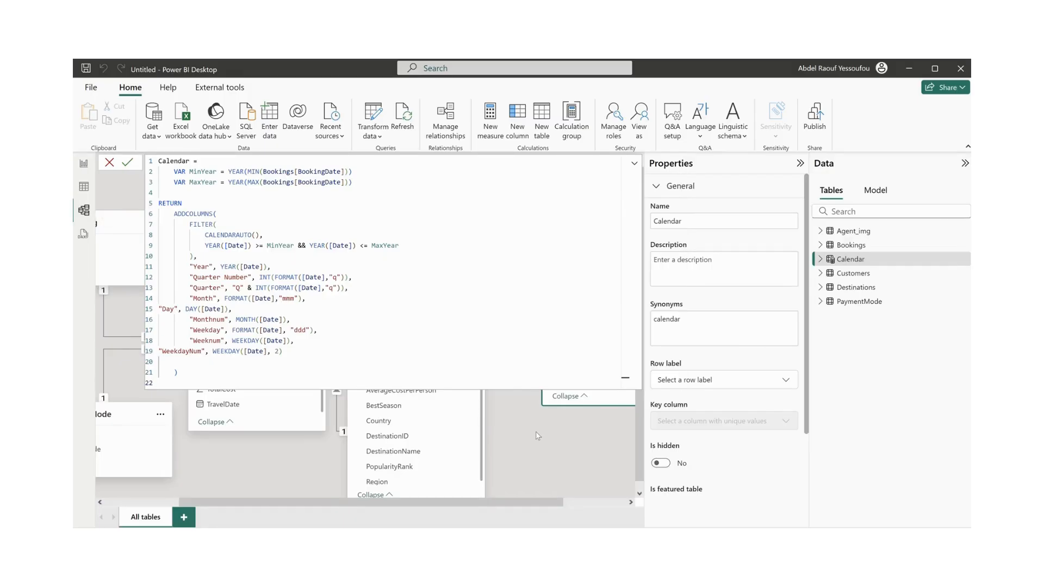
pyautogui.moveTo(537, 508)
pyautogui.mouseDown()
pyautogui.moveTo(493, 509)
pyautogui.moveTo(532, 513)
pyautogui.mouseUp()
pyautogui.scroll(3, 261, 326)
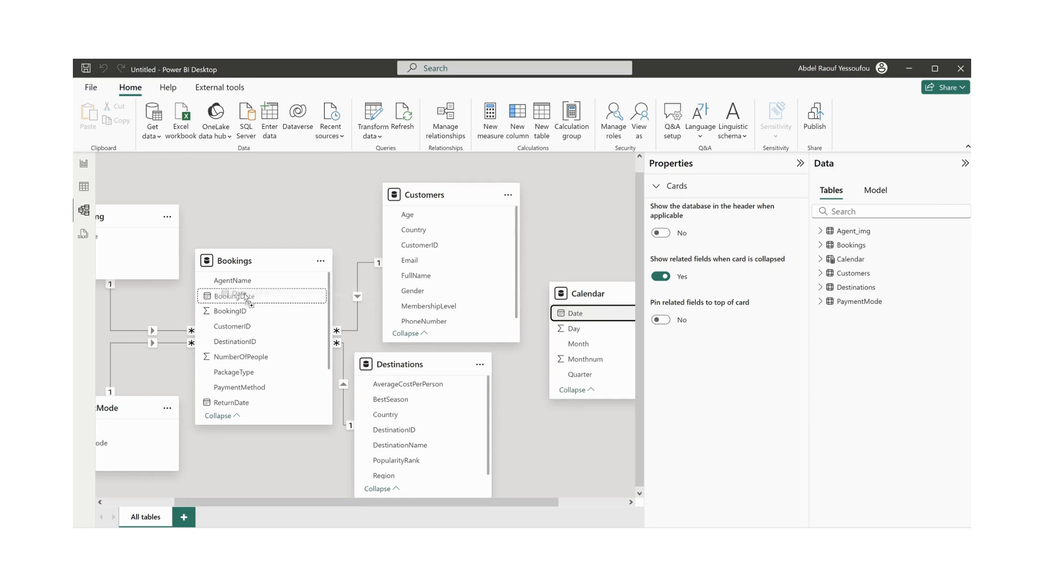
pyautogui.moveTo(246, 298); pyautogui.dragTo(245, 298)
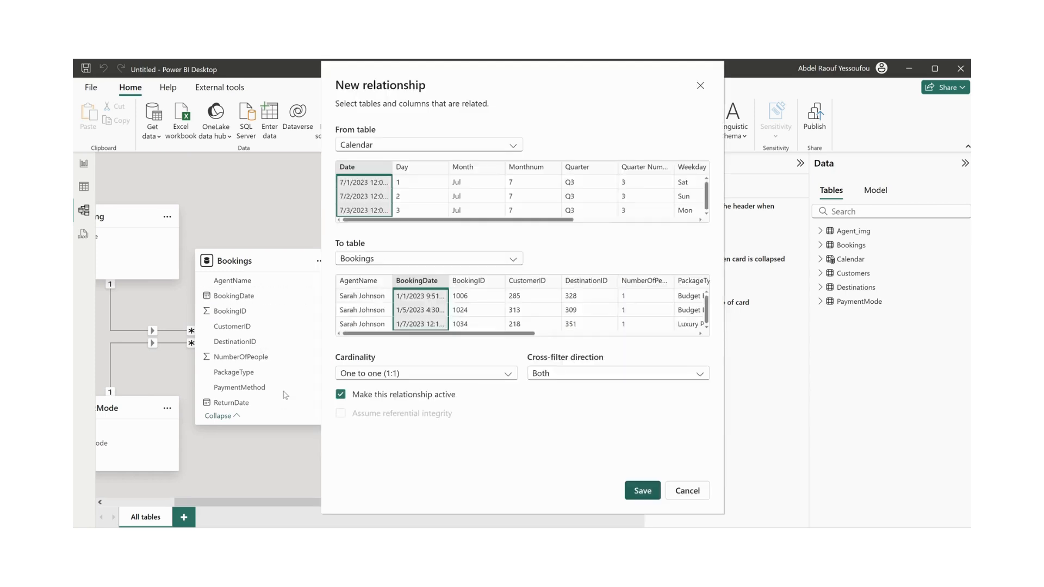
pyautogui.click(643, 491)
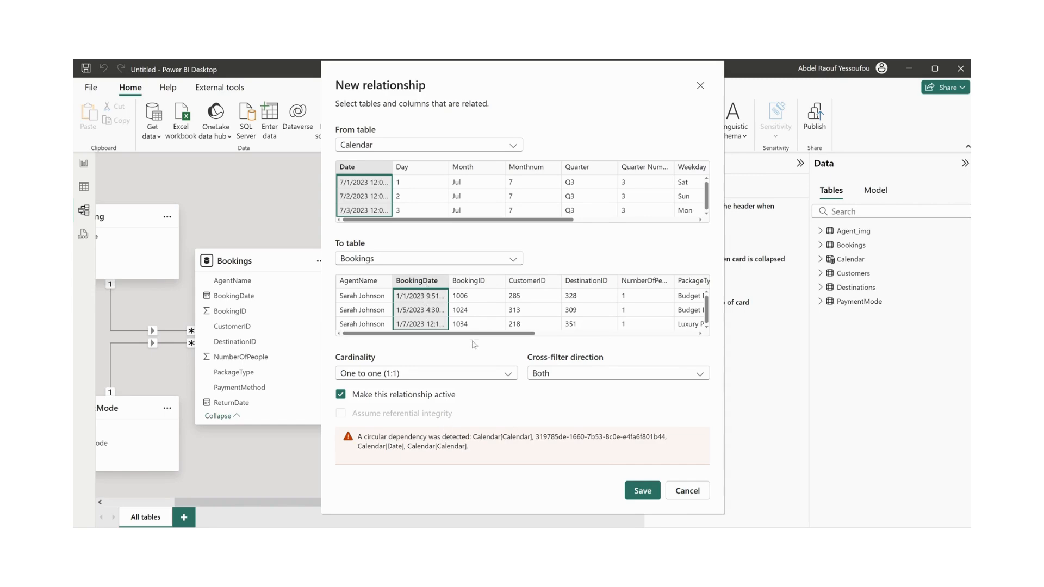
pyautogui.click(688, 490)
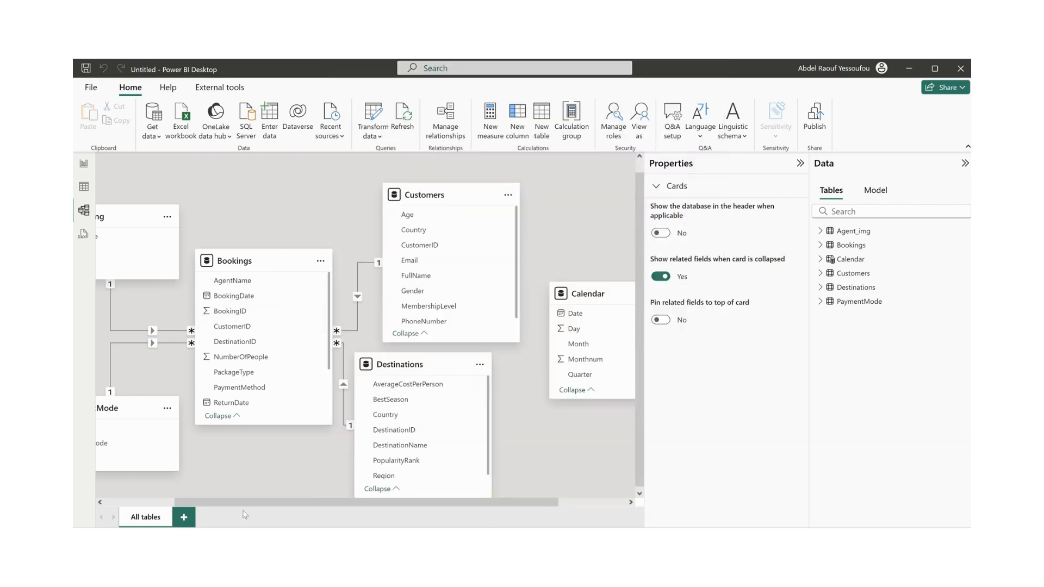
# - In the Bookings query, change the BookingDate column's data type to Date and apply the change to the model
pyautogui.moveTo(243, 504); pyautogui.dragTo(128, 502)
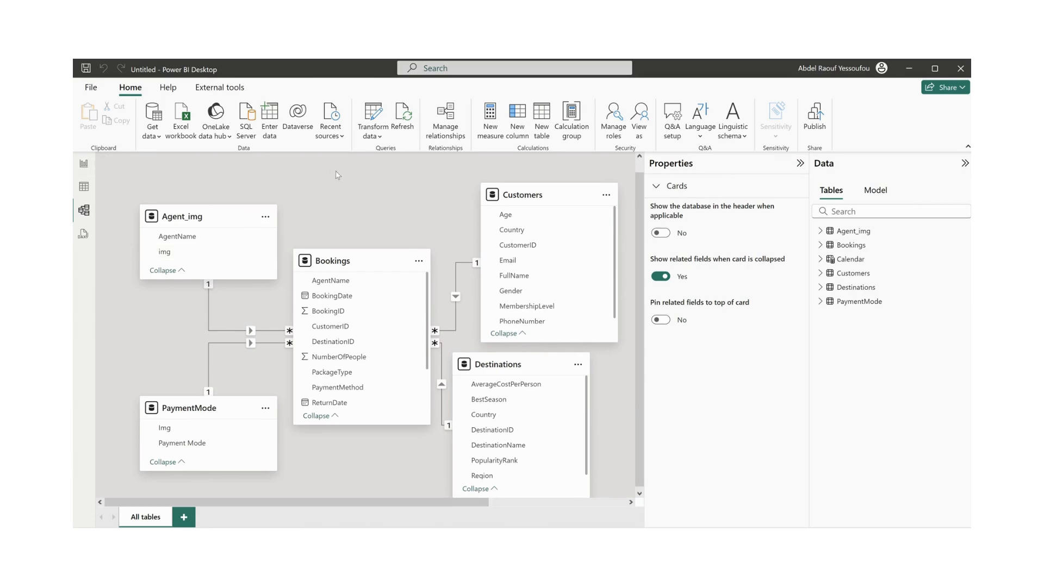
pyautogui.click(374, 117)
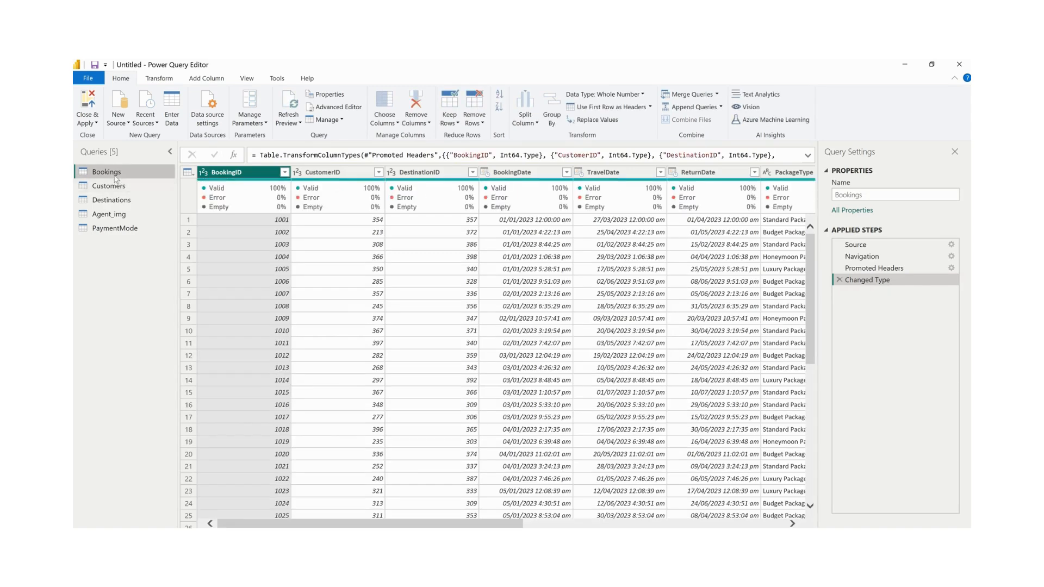
pyautogui.click(510, 173)
pyautogui.rightClick(506, 174)
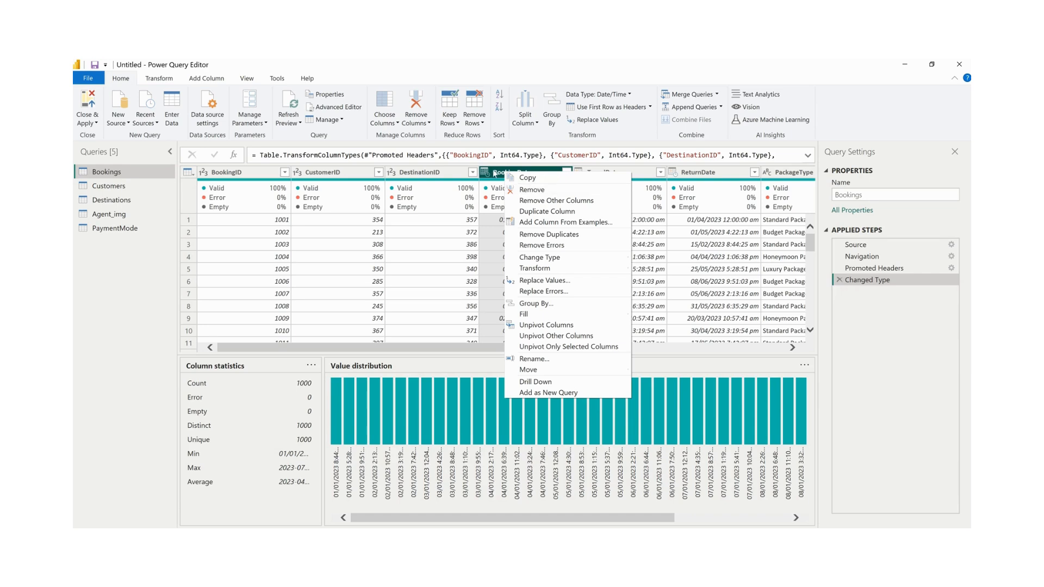
pyautogui.click(484, 173)
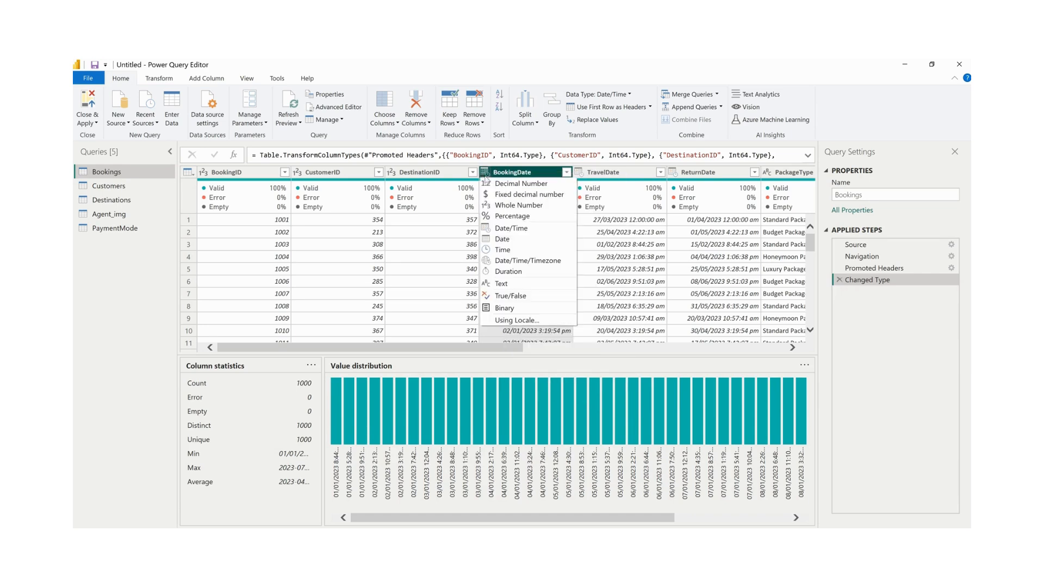
pyautogui.click(504, 240)
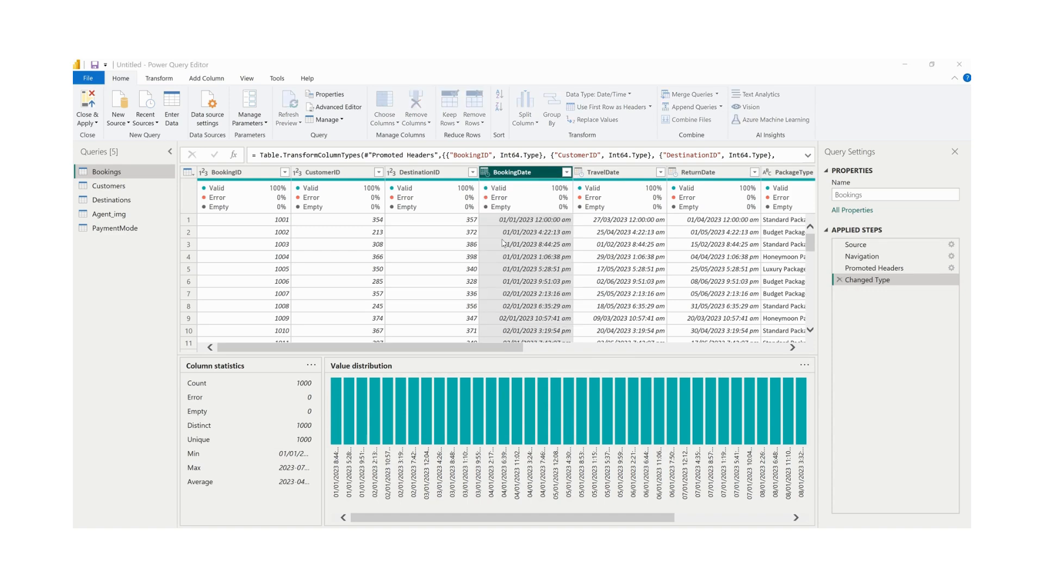
pyautogui.click(615, 331)
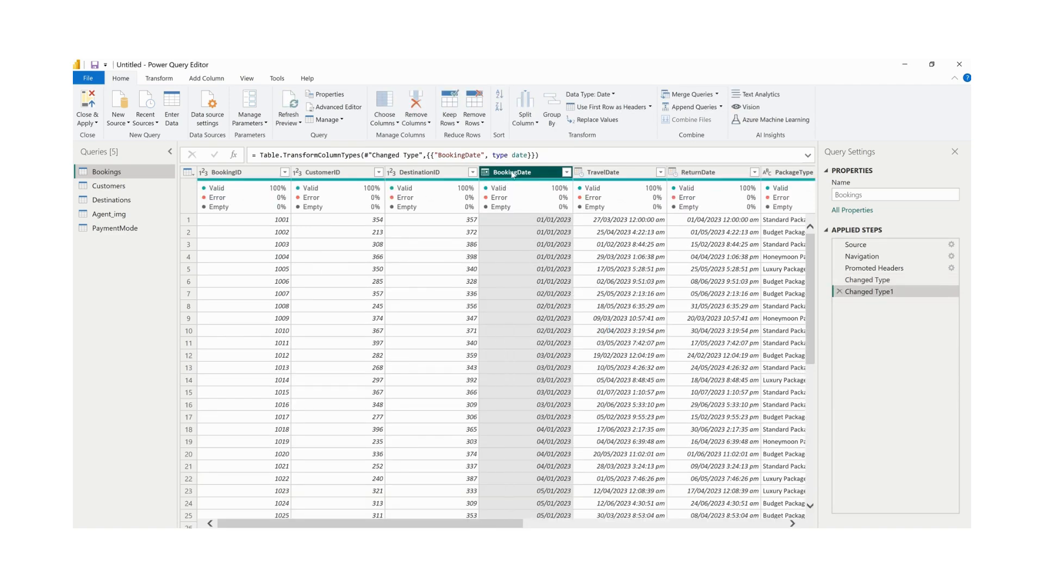
pyautogui.click(87, 107)
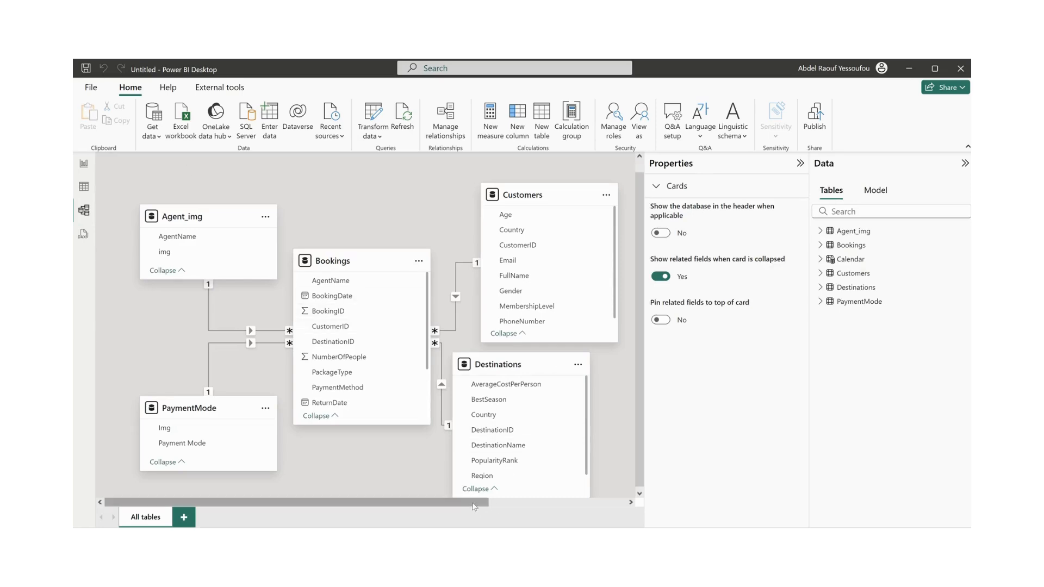
# - Create an active one-to-many, single-direction relationship from Date in Calendar to BookingDate in Bookings
pyautogui.click(529, 504)
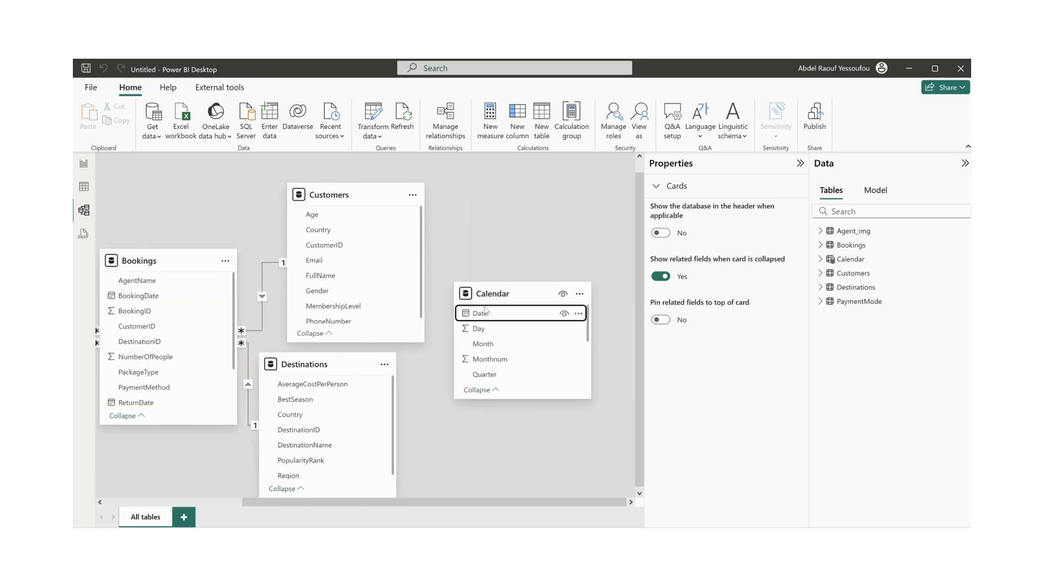
pyautogui.moveTo(484, 314); pyautogui.dragTo(177, 300)
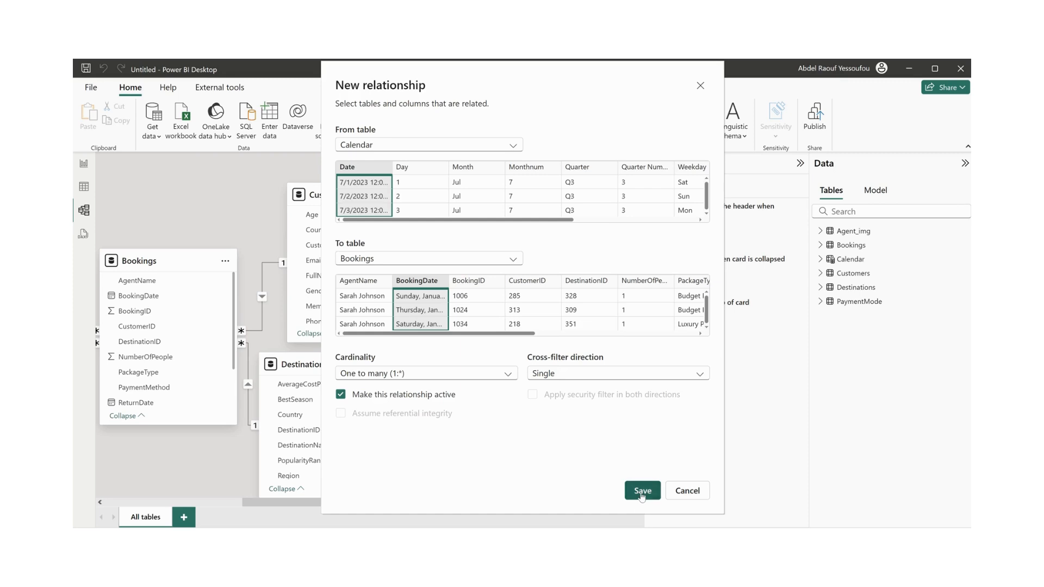
pyautogui.click(643, 492)
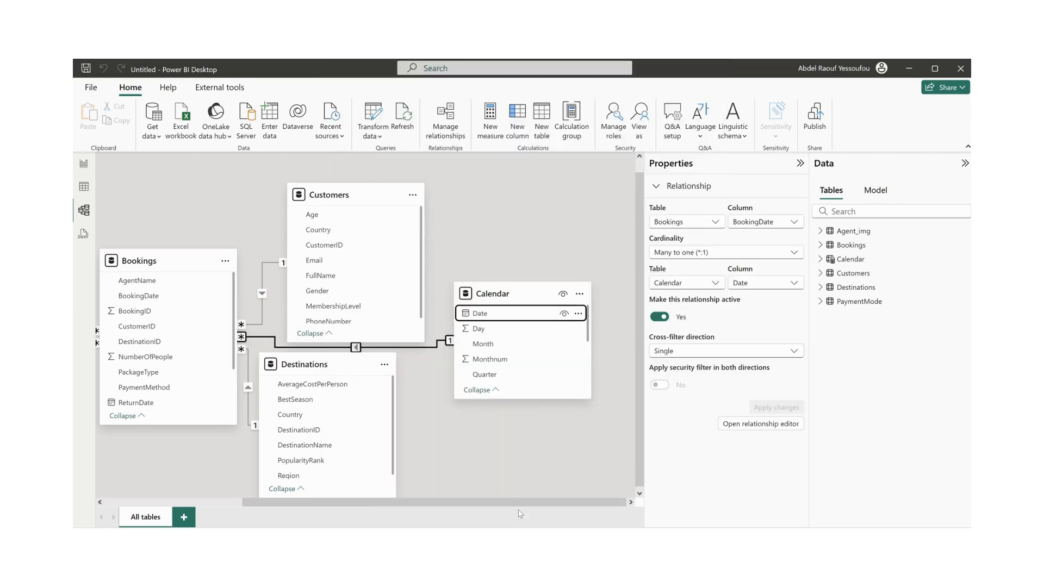
pyautogui.moveTo(465, 503); pyautogui.dragTo(328, 503)
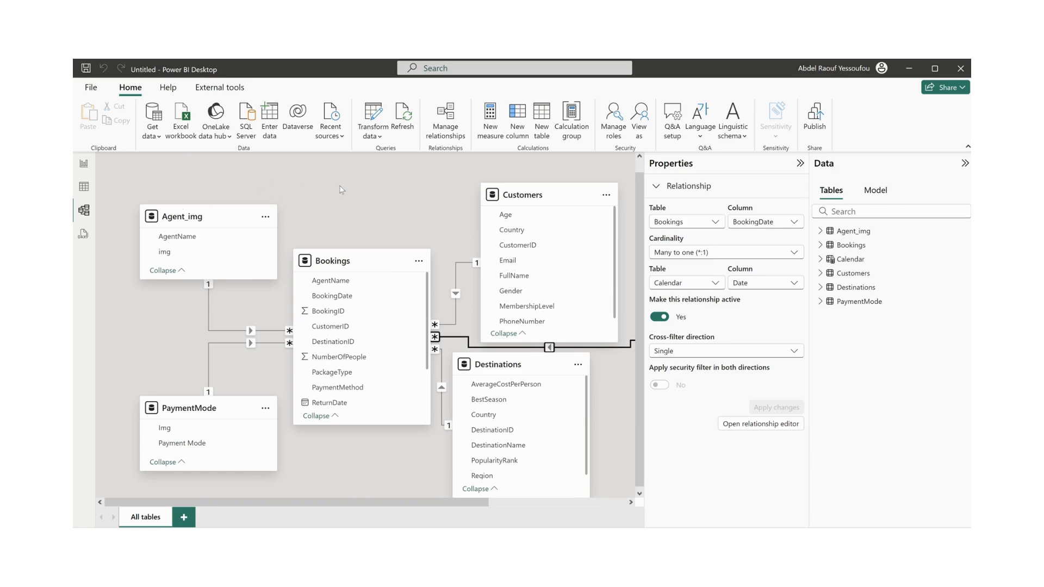
# - From the report view, create an empty table for holding measures, enter _MEASURES as its name, and load it
pyautogui.click(84, 168)
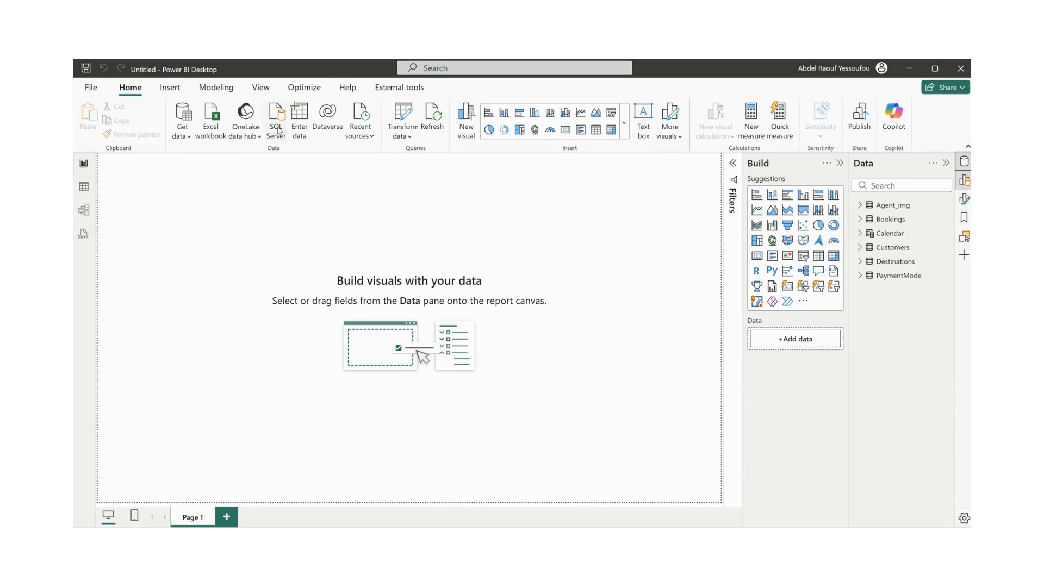
pyautogui.click(302, 120)
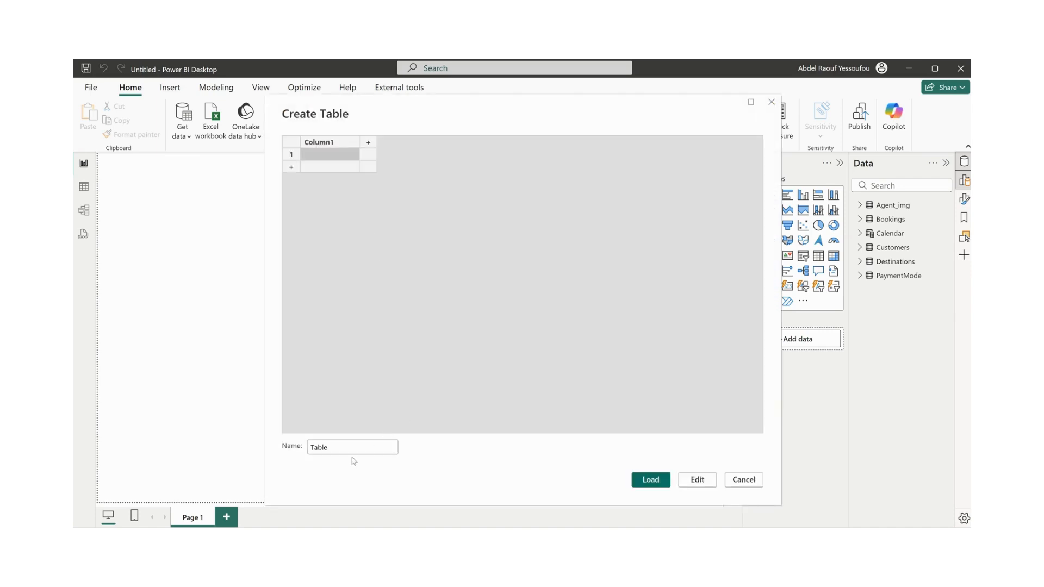
pyautogui.moveTo(358, 446); pyautogui.dragTo(300, 451)
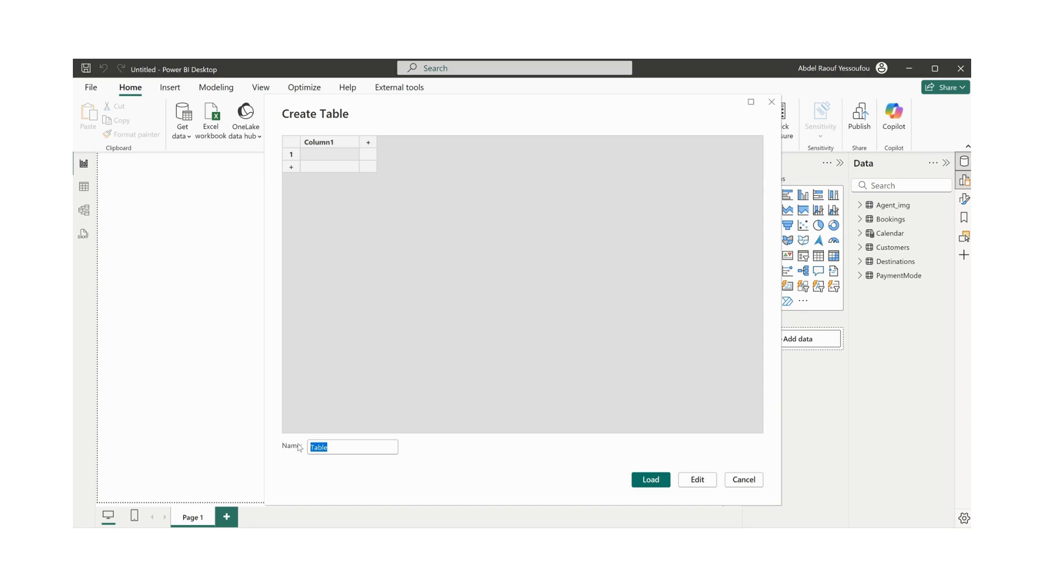
pyautogui.press('BackSpace')
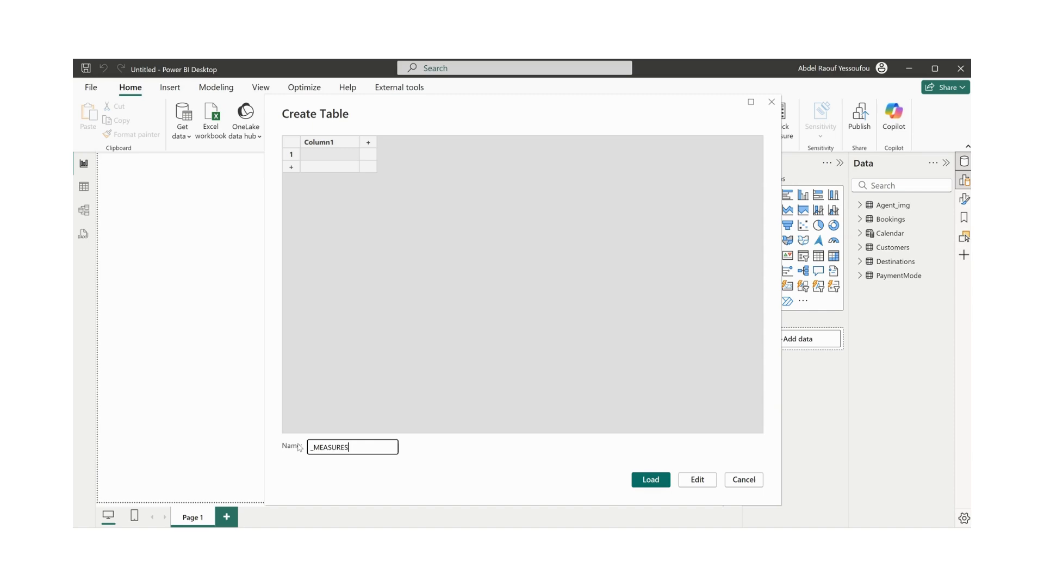
pyautogui.press('BackSpace')
pyautogui.press('BackSpace')
pyautogui.press('BackSpace')
pyautogui.click(651, 480)
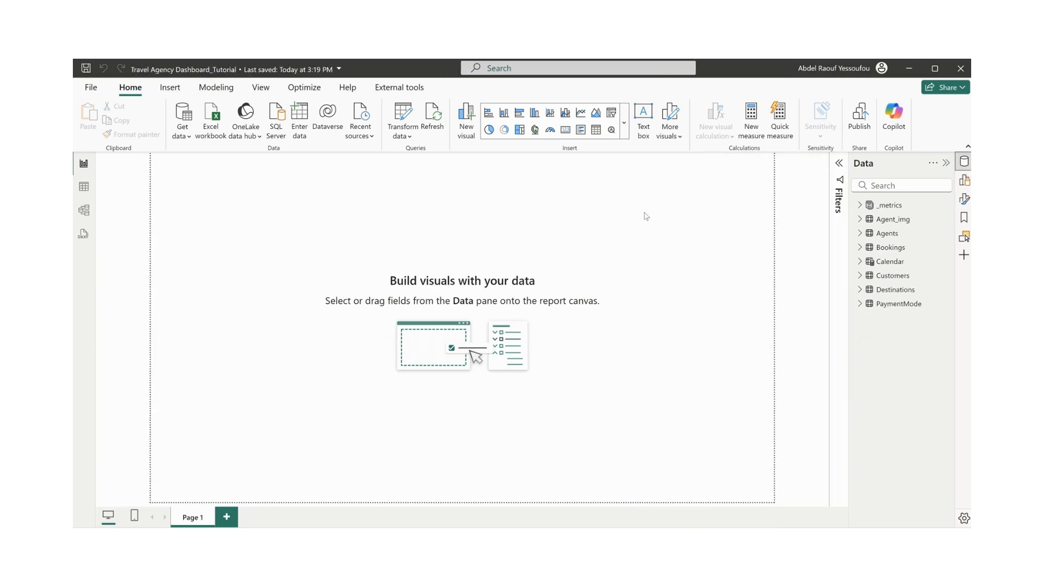
# - Expand the _metrics table and look through its list of measures
pyautogui.click(860, 205)
pyautogui.scroll(-5, 887, 279)
pyautogui.scroll(5, 912, 348)
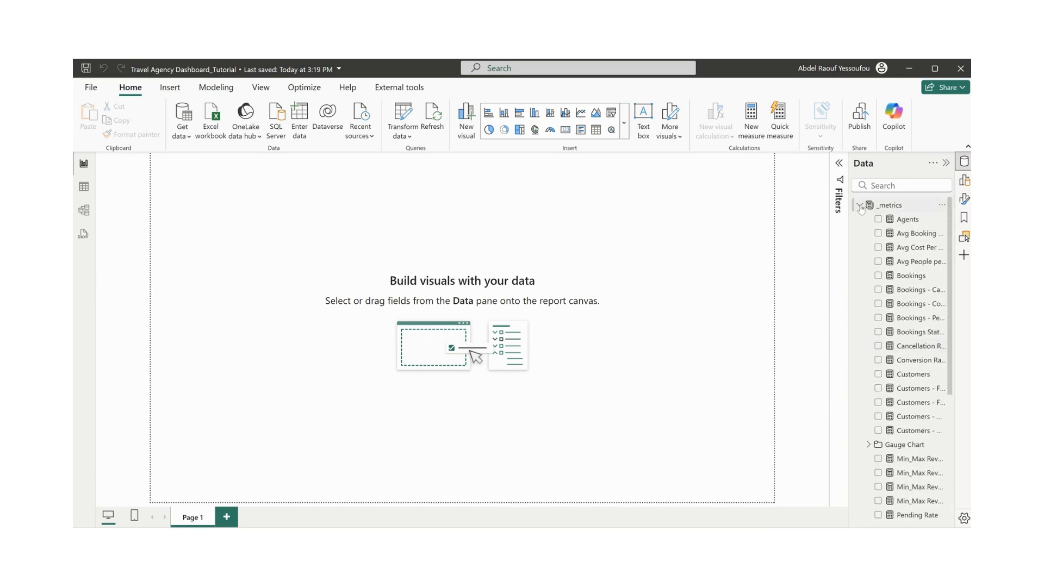
# - Set Overview.png from the Images & Icons folder as the page's canvas background image with 0% transparency
pyautogui.moveTo(848, 236); pyautogui.dragTo(807, 236)
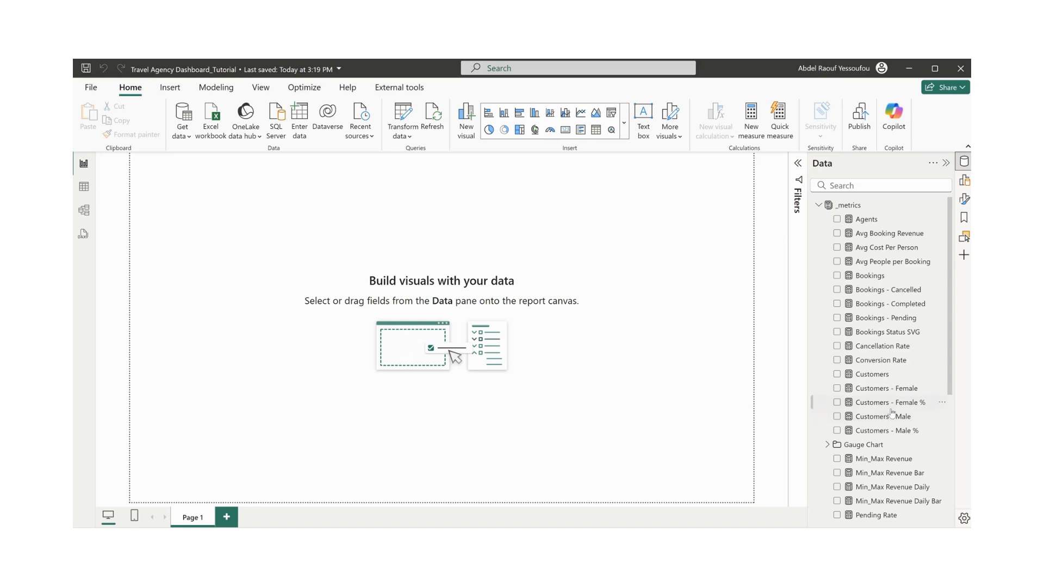
pyautogui.click(965, 200)
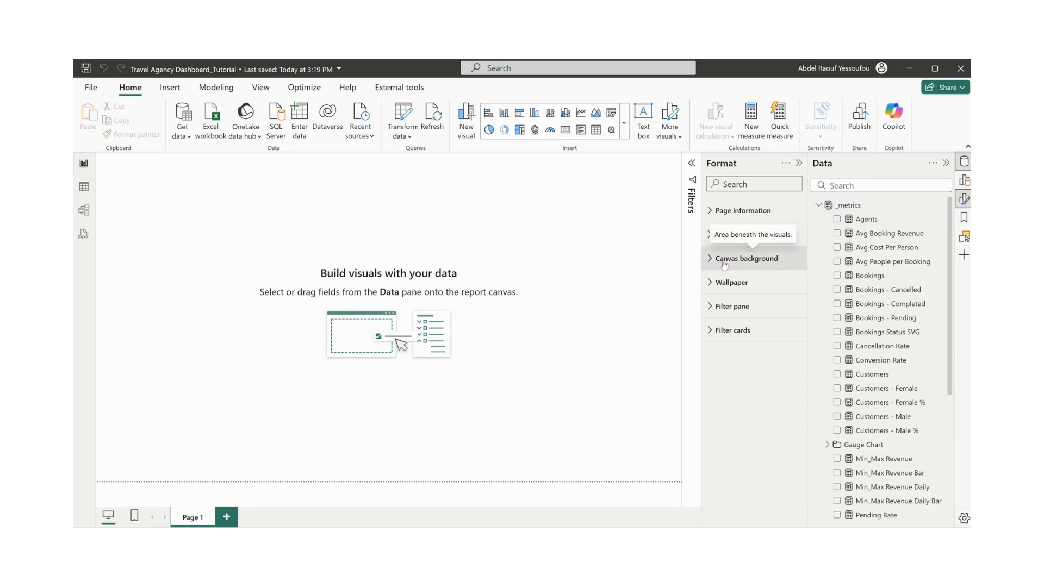
pyautogui.click(724, 263)
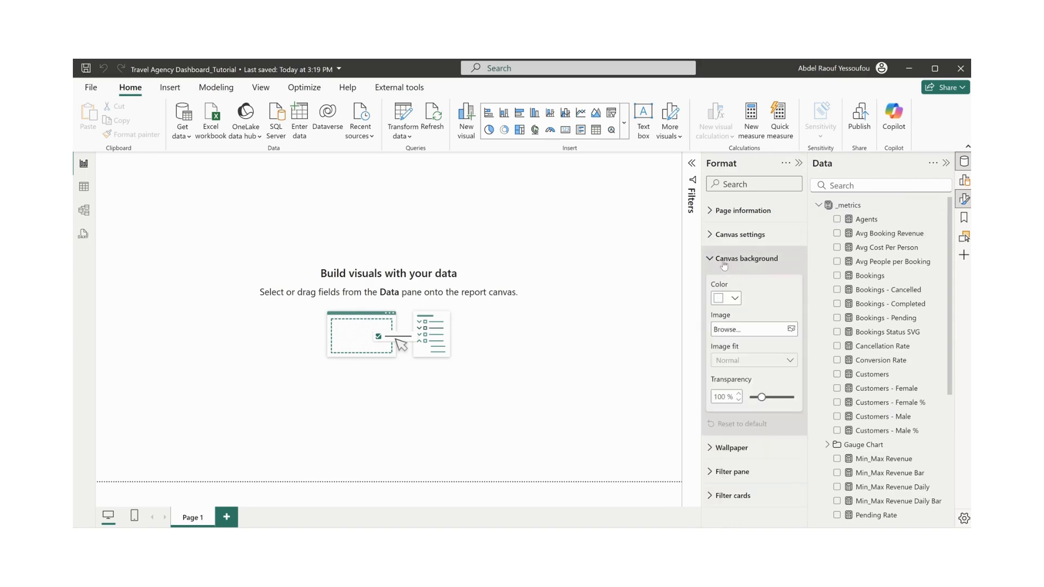
pyautogui.click(791, 330)
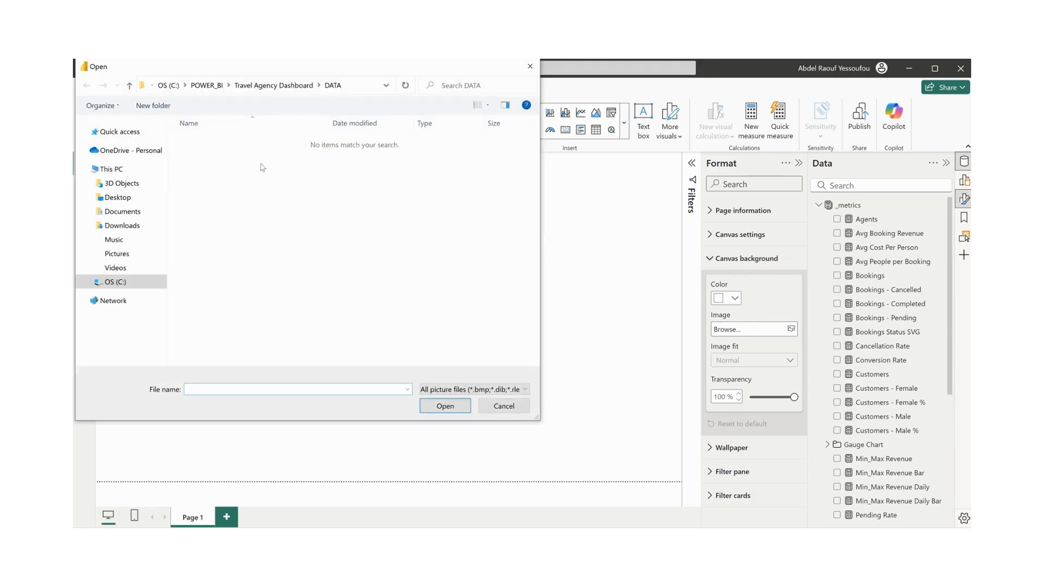
pyautogui.click(284, 86)
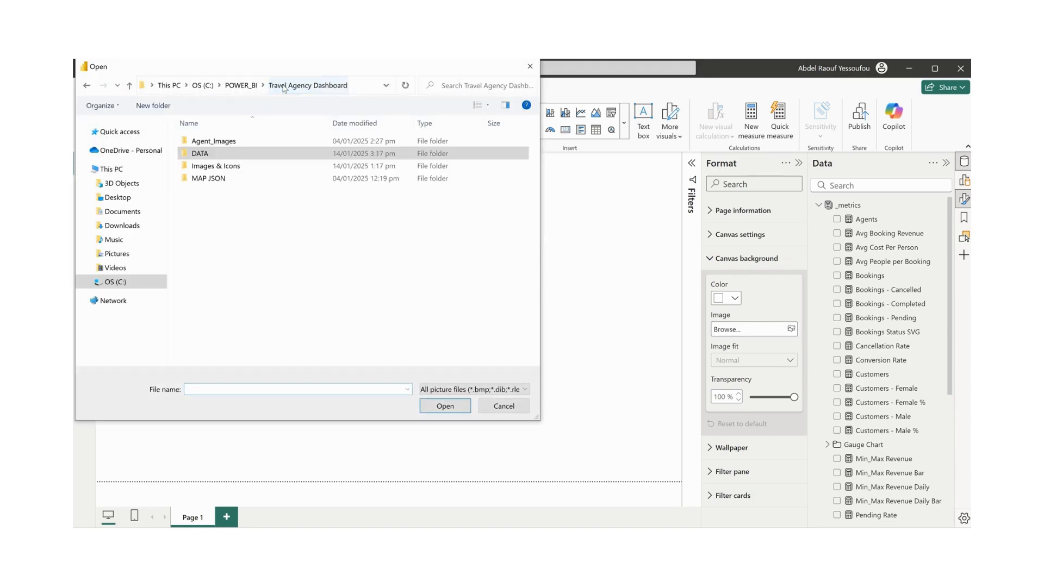
pyautogui.doubleClick(221, 166)
pyautogui.click(365, 263)
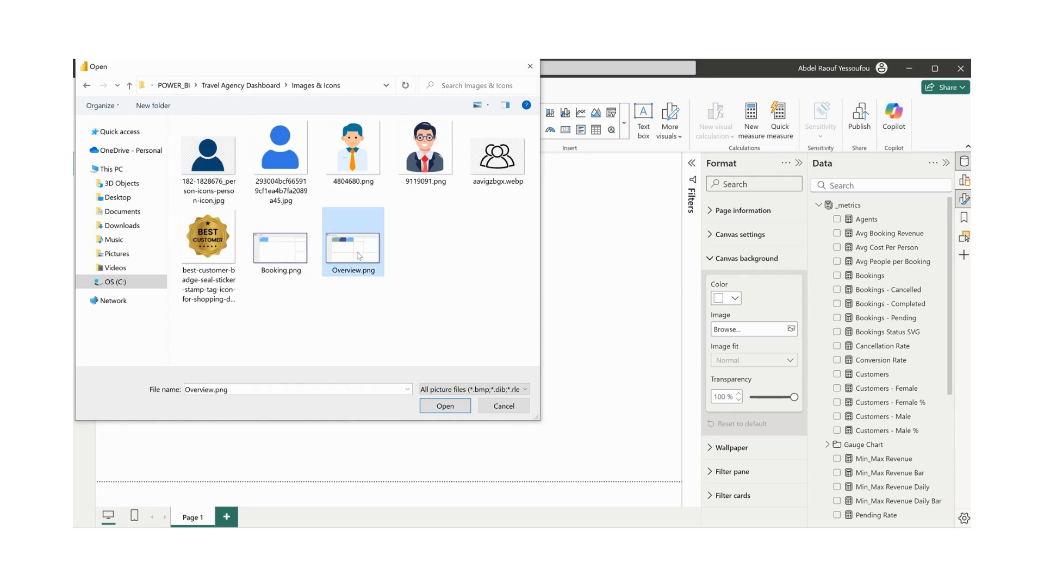
pyautogui.click(449, 405)
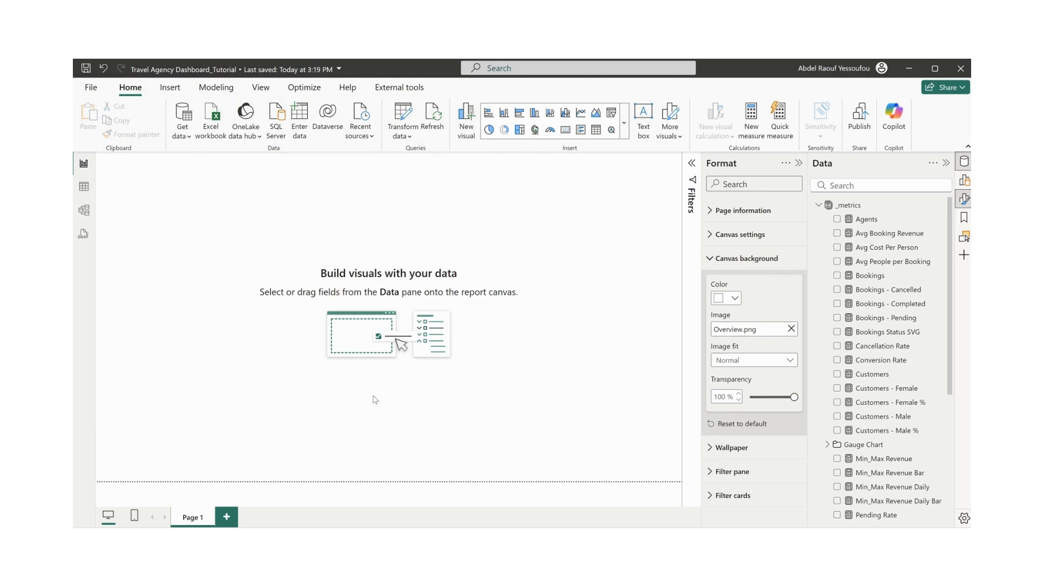
pyautogui.moveTo(795, 398); pyautogui.dragTo(750, 398)
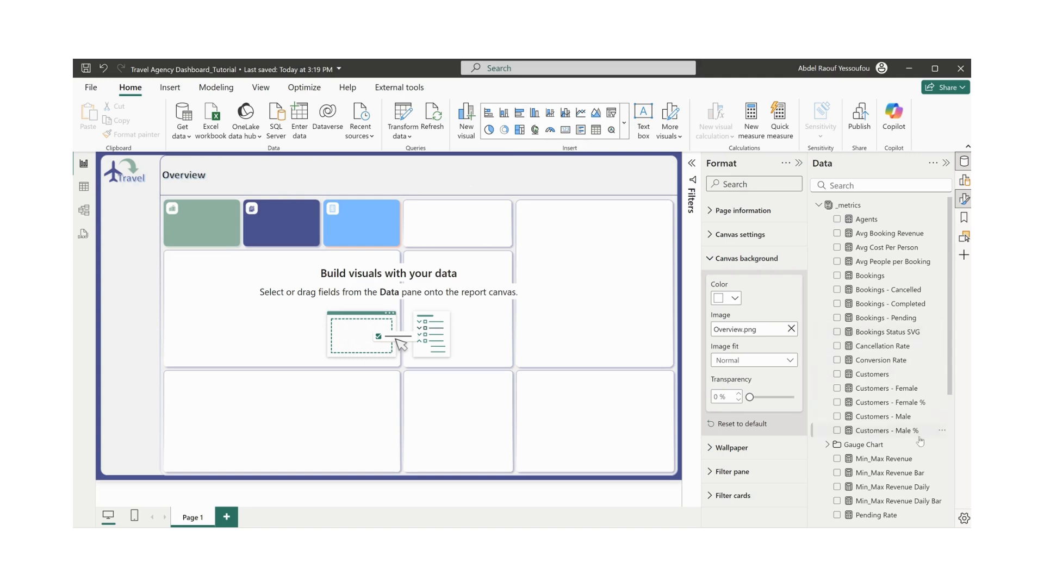
# - Add a card showing the Revenue measure, turn off its background and shrink it to about the size of a KPI tile
pyautogui.scroll(-4, 919, 438)
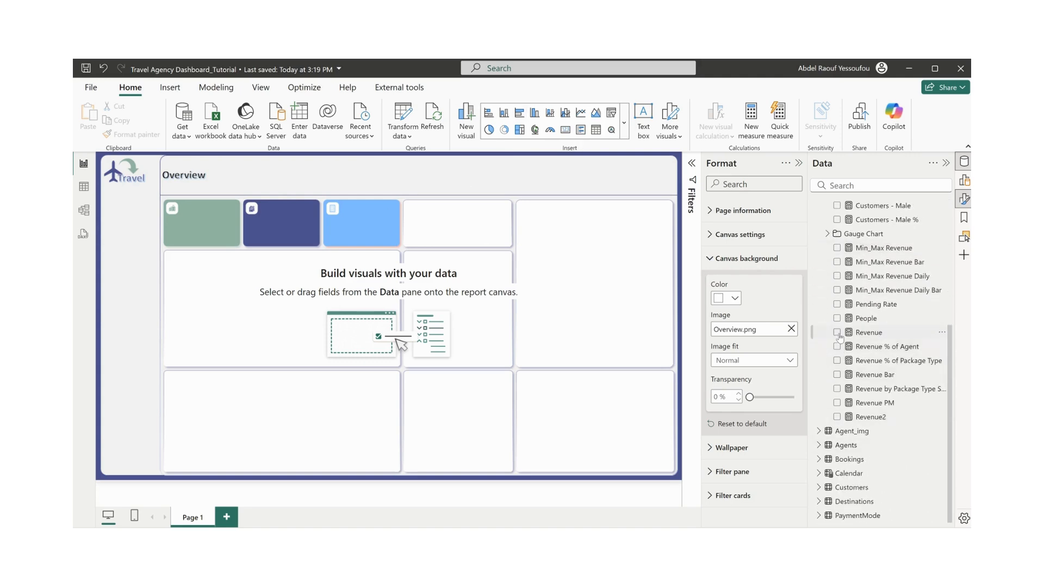
pyautogui.click(838, 334)
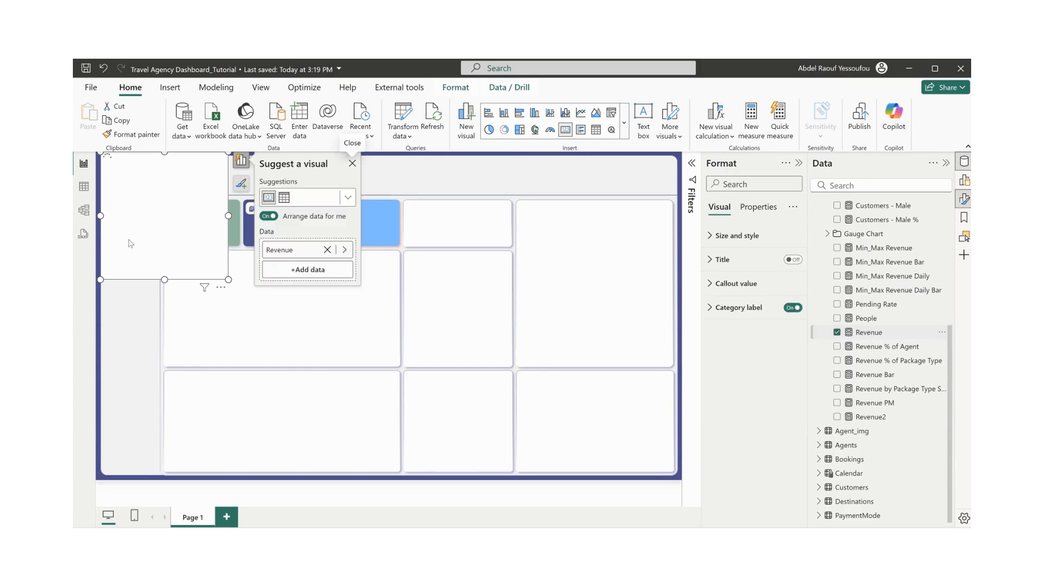
pyautogui.click(871, 332)
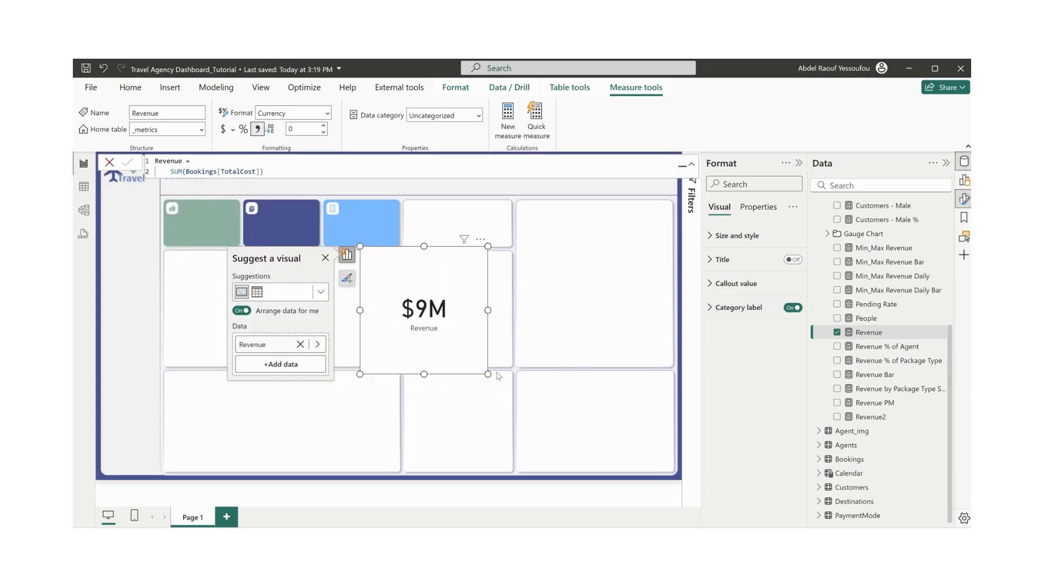
pyautogui.click(721, 237)
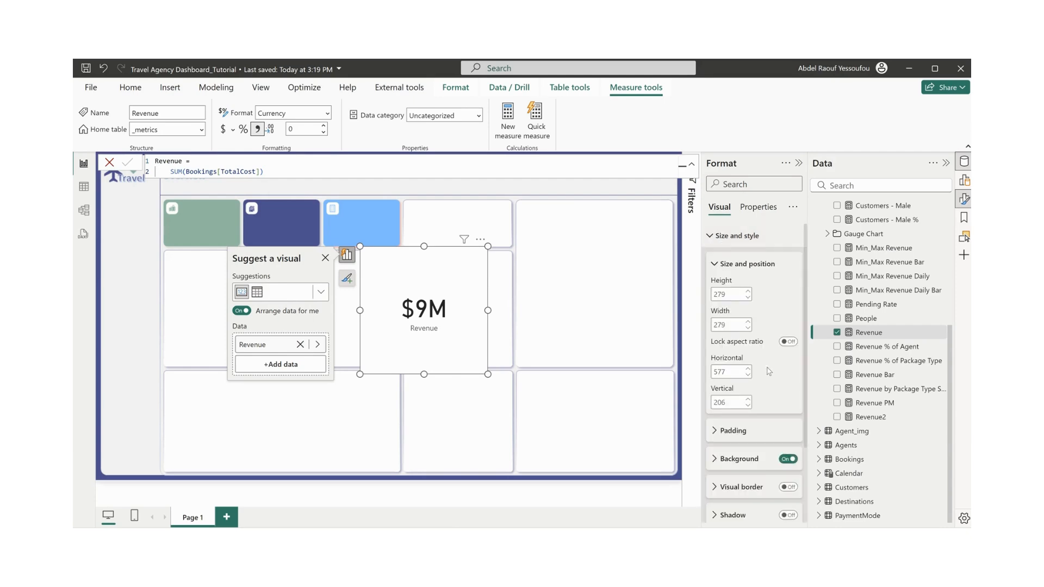
pyautogui.click(788, 460)
pyautogui.moveTo(488, 375); pyautogui.dragTo(430, 299)
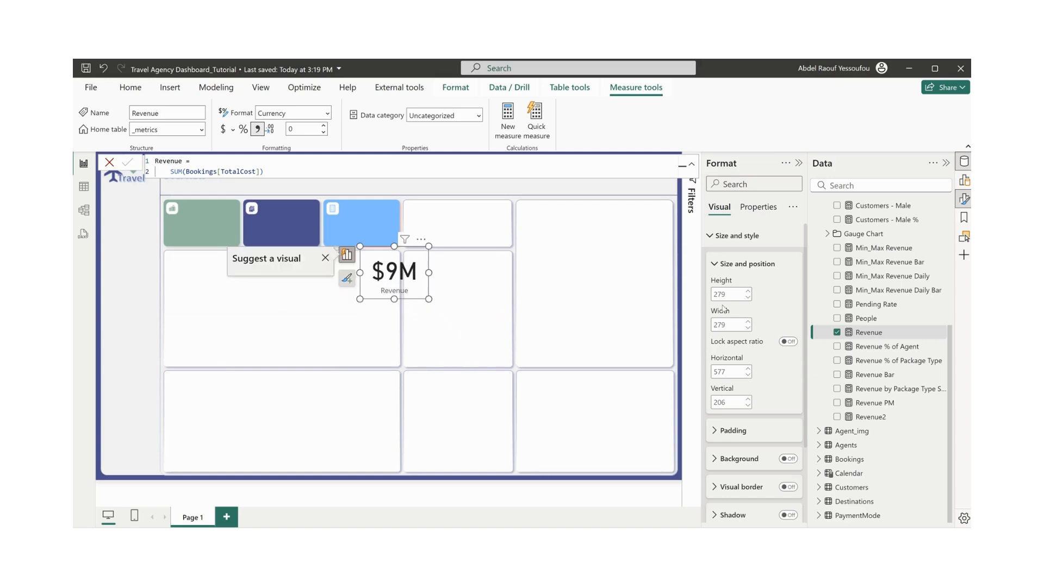
# - Format the Revenue card's callout value with font size 25 and white color
pyautogui.click(721, 236)
pyautogui.click(735, 283)
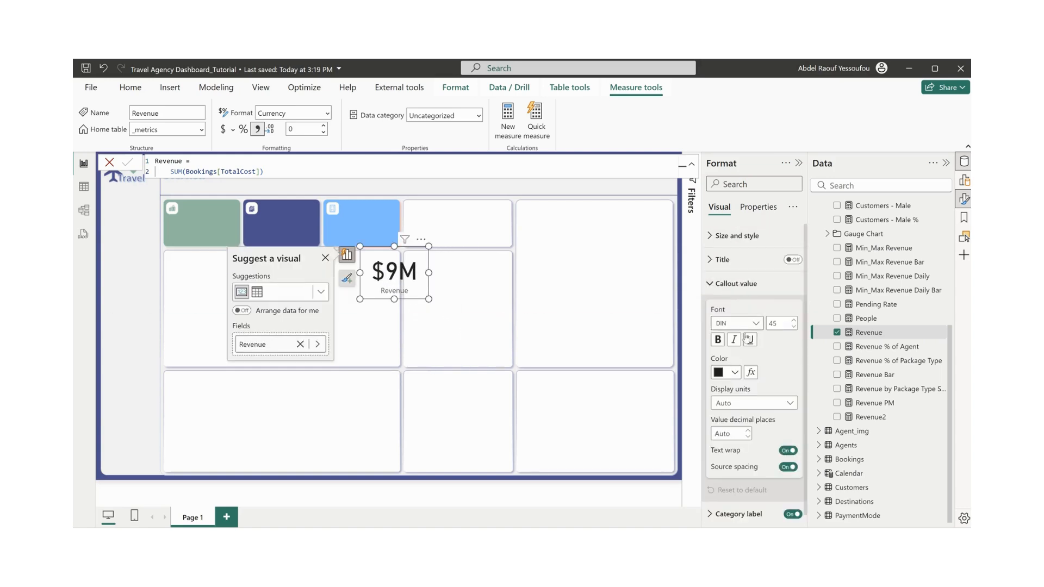
pyautogui.click(779, 322)
pyautogui.write('25')
pyautogui.click(734, 373)
pyautogui.click(727, 321)
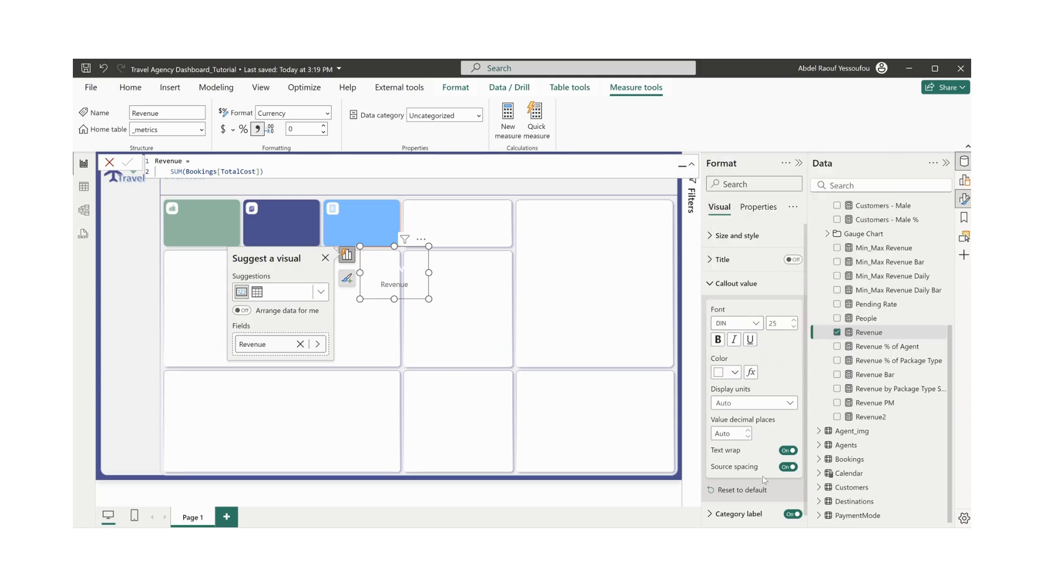
# - Set the Revenue card's category label color to white and place the card on the green tile
pyautogui.click(741, 511)
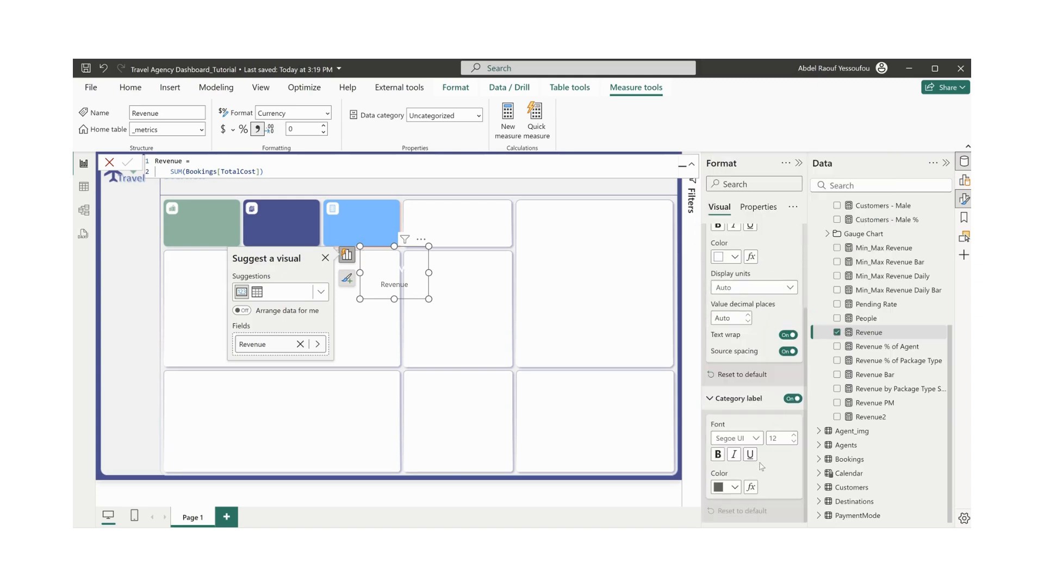
pyautogui.click(735, 488)
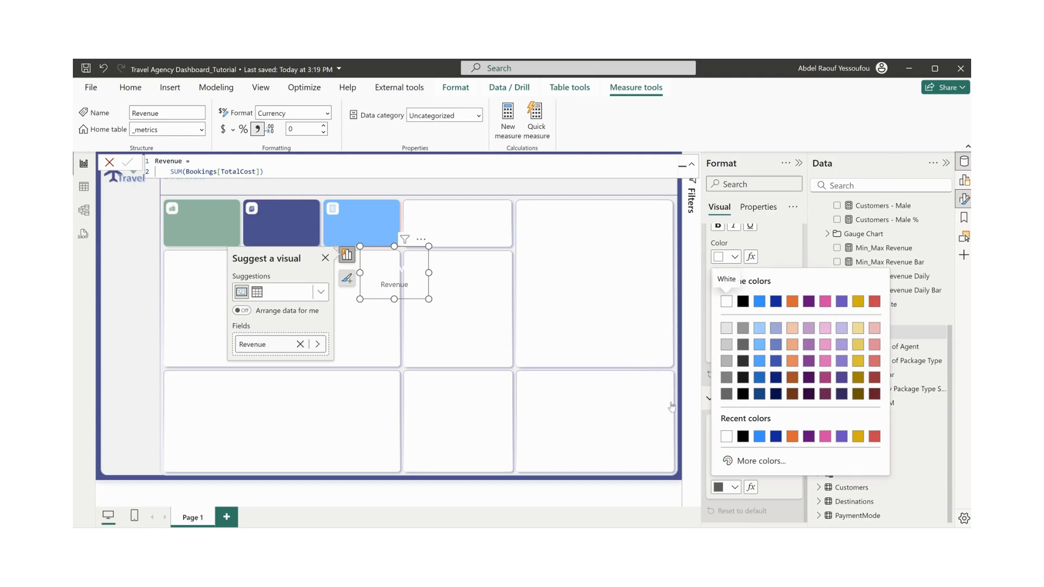
pyautogui.click(718, 437)
pyautogui.moveTo(416, 290); pyautogui.dragTo(223, 222)
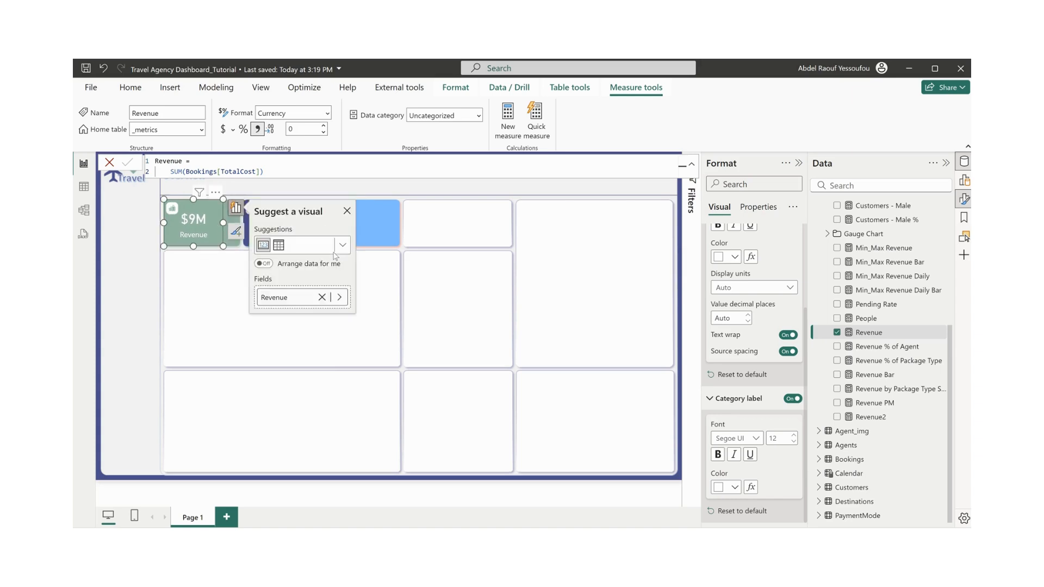
pyautogui.click(390, 229)
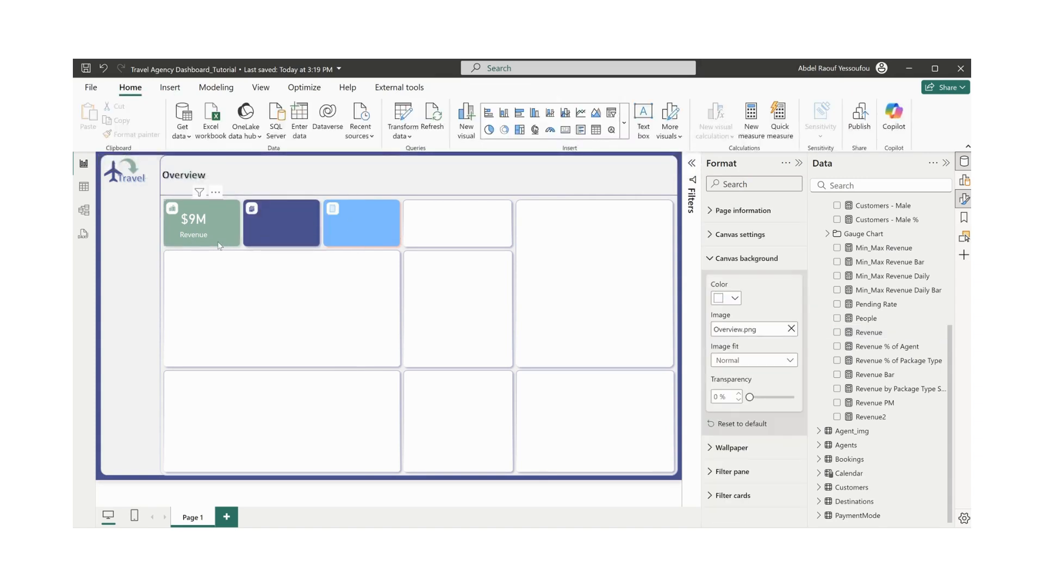
# - Duplicate the Revenue card twice, placing one copy on the dark blue tile and the other on the light blue tile
pyautogui.click(218, 243)
pyautogui.hotkey('ctrl', 'c')
pyautogui.click(292, 232)
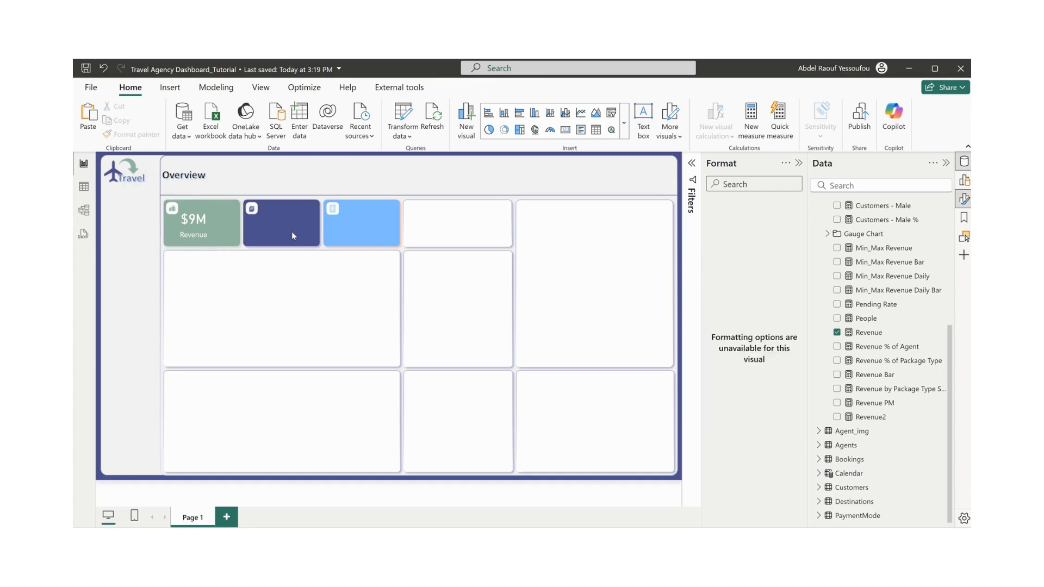
pyautogui.hotkey('ctrl', 'v')
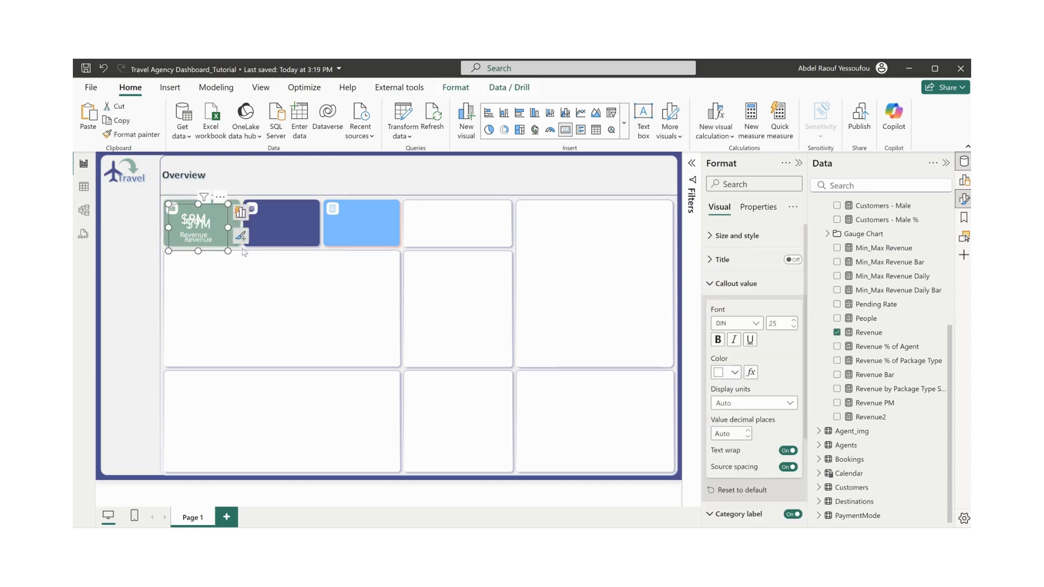
pyautogui.moveTo(222, 251); pyautogui.dragTo(294, 244)
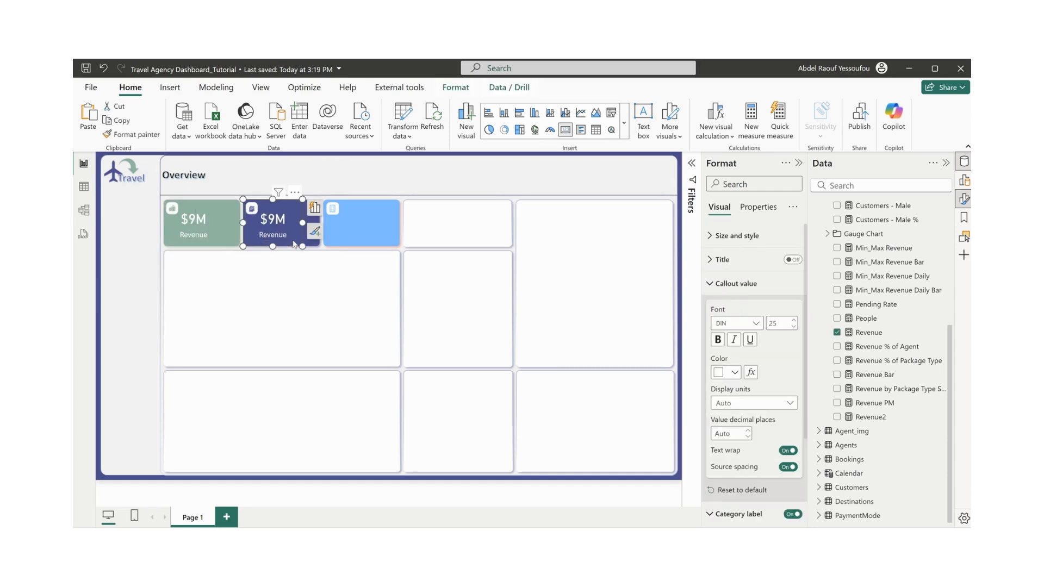
pyautogui.hotkey('ctrl', 'v')
pyautogui.moveTo(220, 247); pyautogui.dragTo(375, 242)
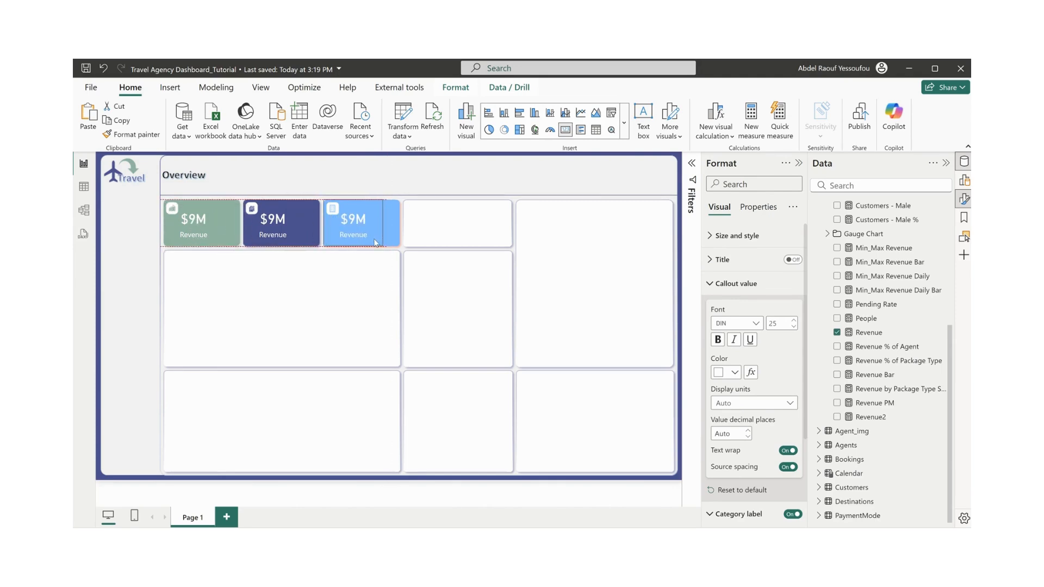
# - Replace Revenue with the Customers measure in the card on the dark blue tile
pyautogui.click(290, 244)
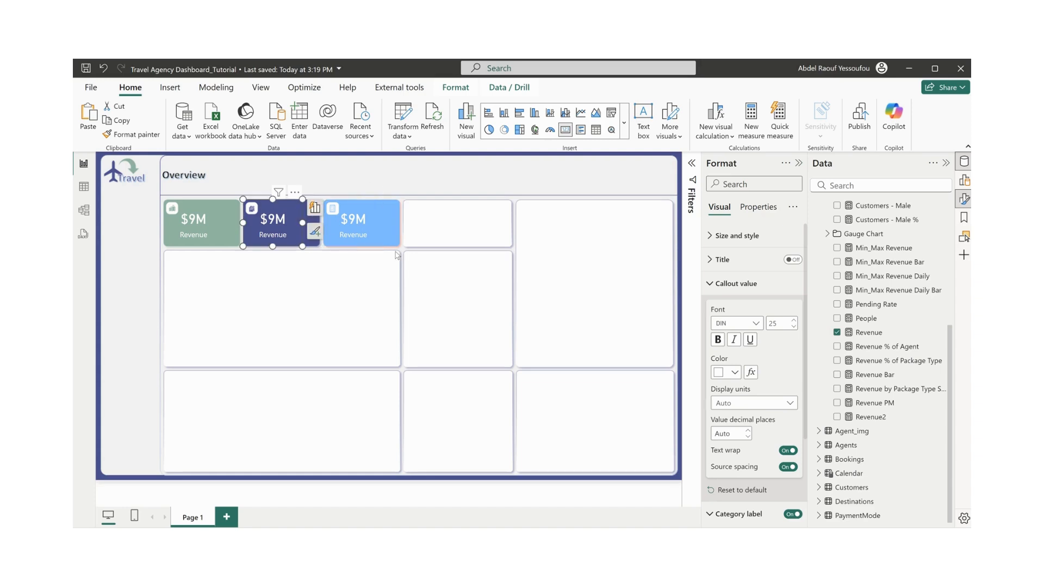
pyautogui.click(838, 333)
pyautogui.scroll(3, 837, 333)
pyautogui.click(838, 280)
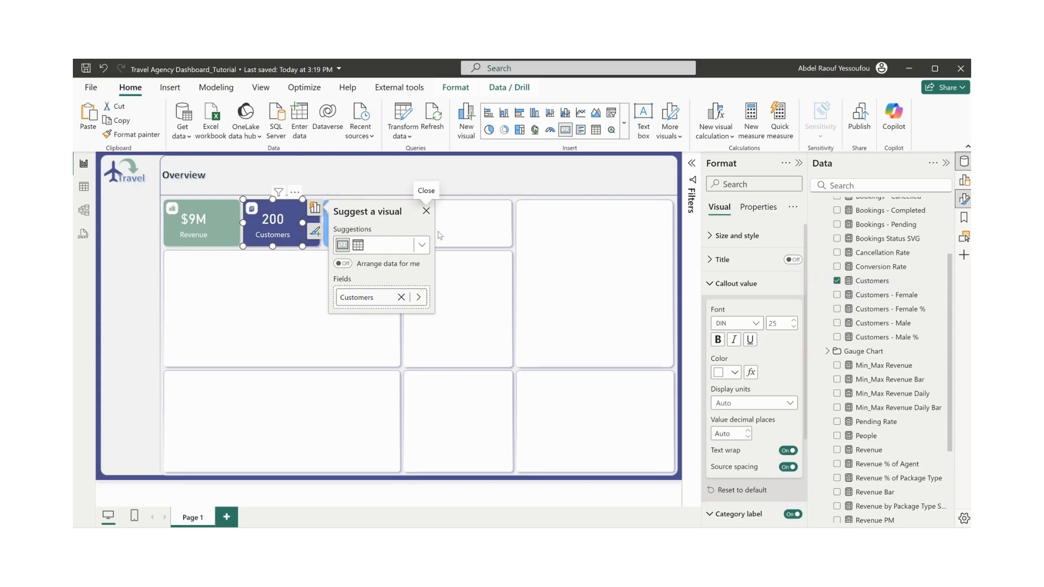
pyautogui.click(412, 254)
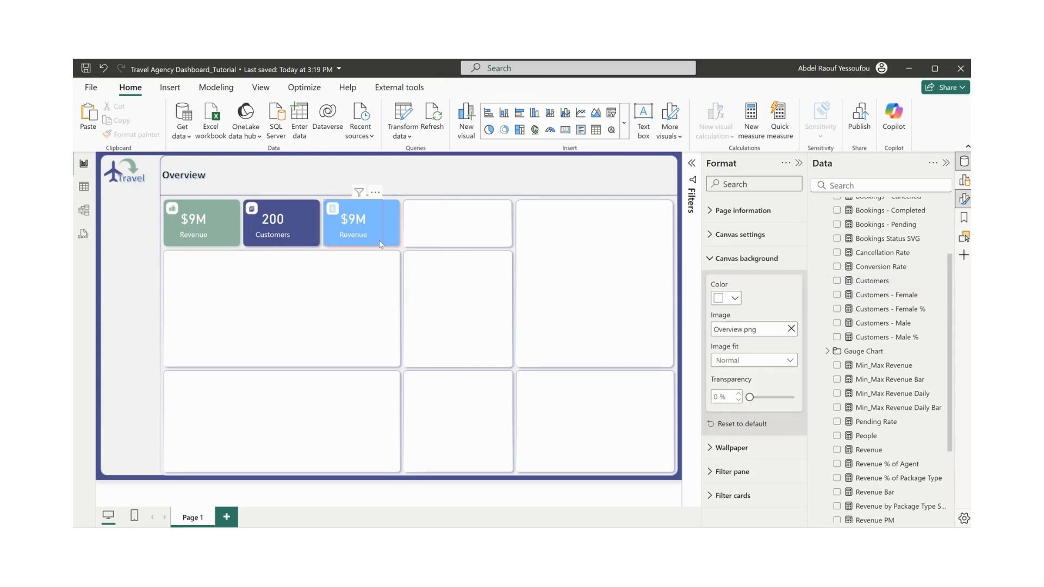
# - Replace Revenue with the Bookings measure in the card on the light blue tile
pyautogui.click(359, 226)
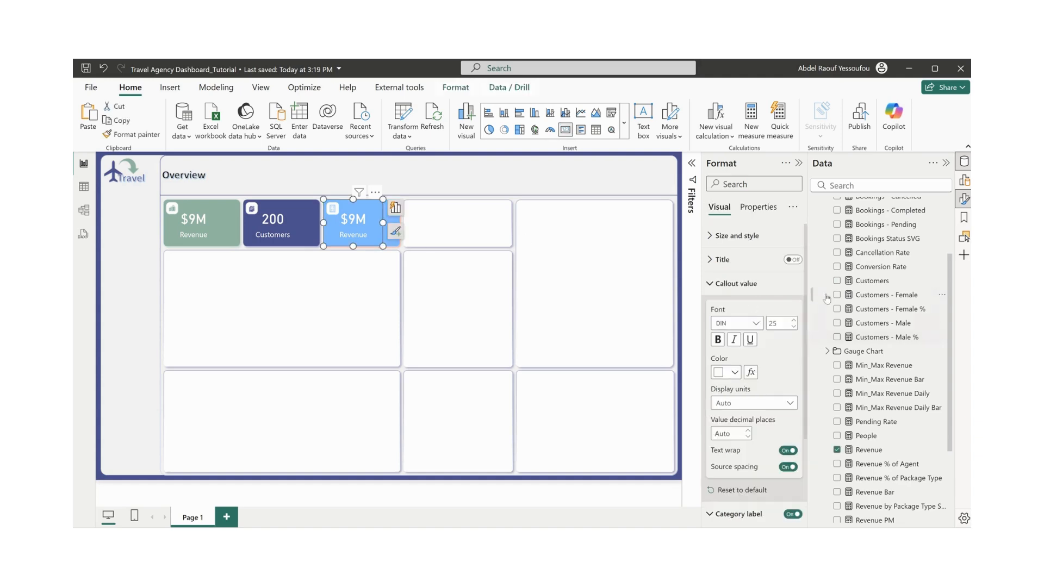
pyautogui.click(838, 450)
pyautogui.scroll(3, 891, 441)
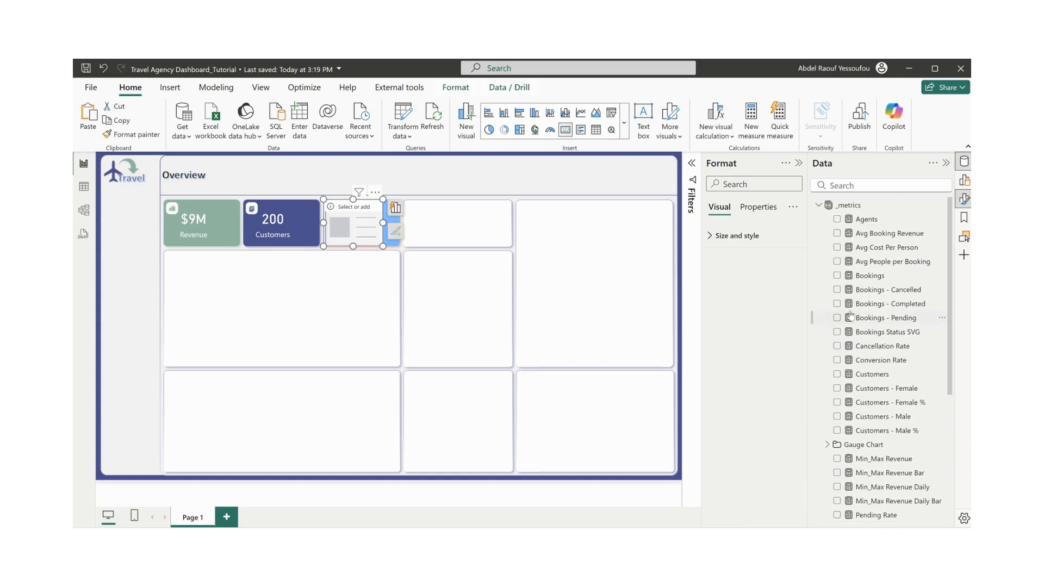
pyautogui.click(837, 275)
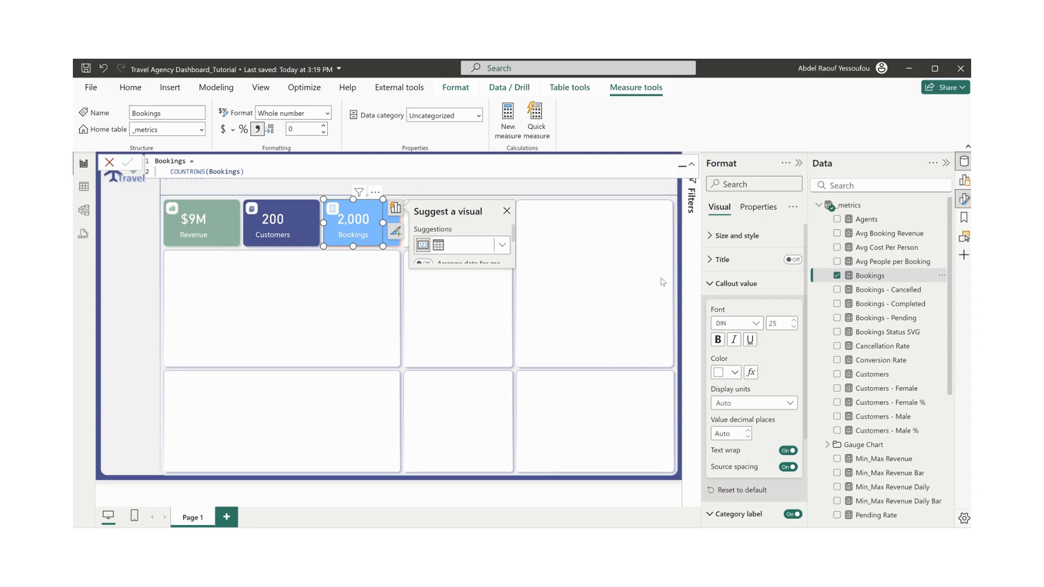
# - Examine the DAX formulas of the Customers and Conversion Rate measures
pyautogui.click(872, 375)
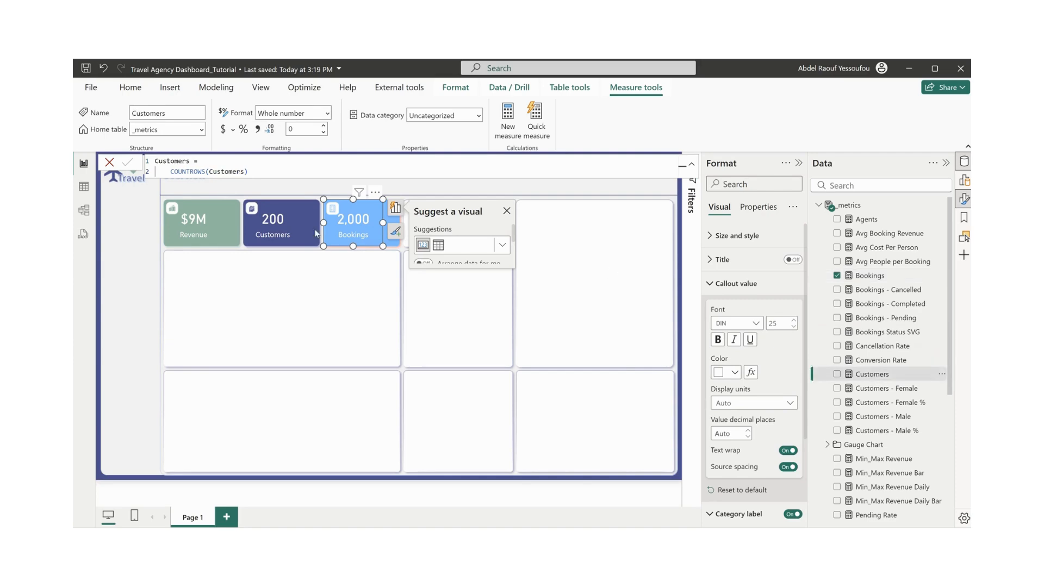
pyautogui.click(297, 268)
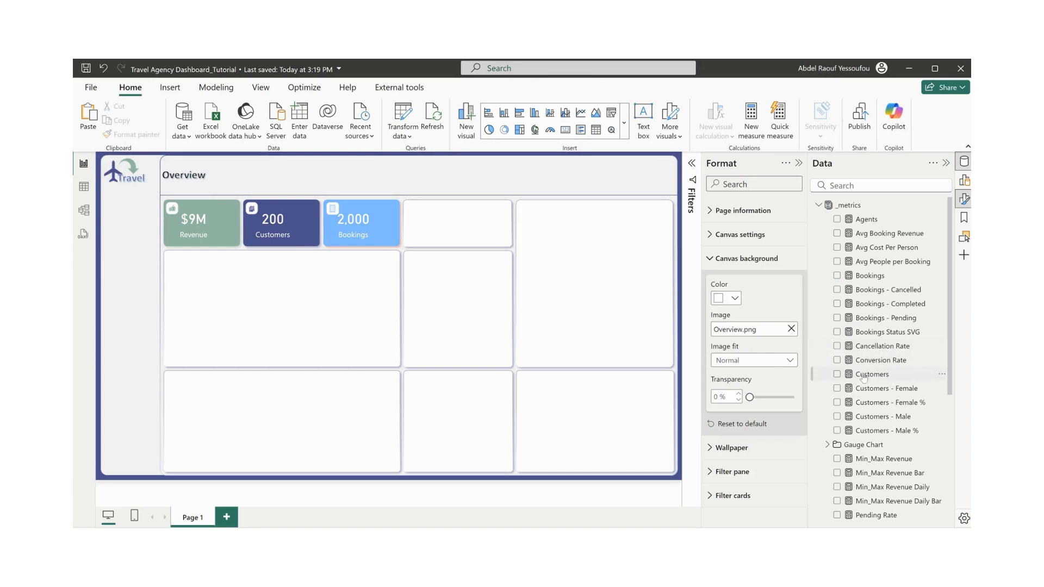
pyautogui.click(879, 377)
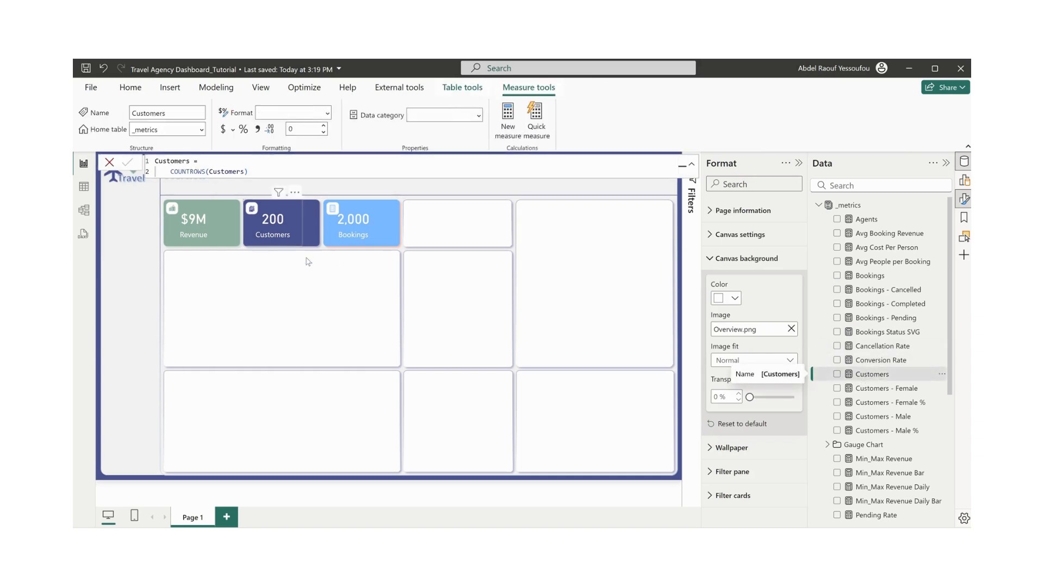
pyautogui.click(446, 270)
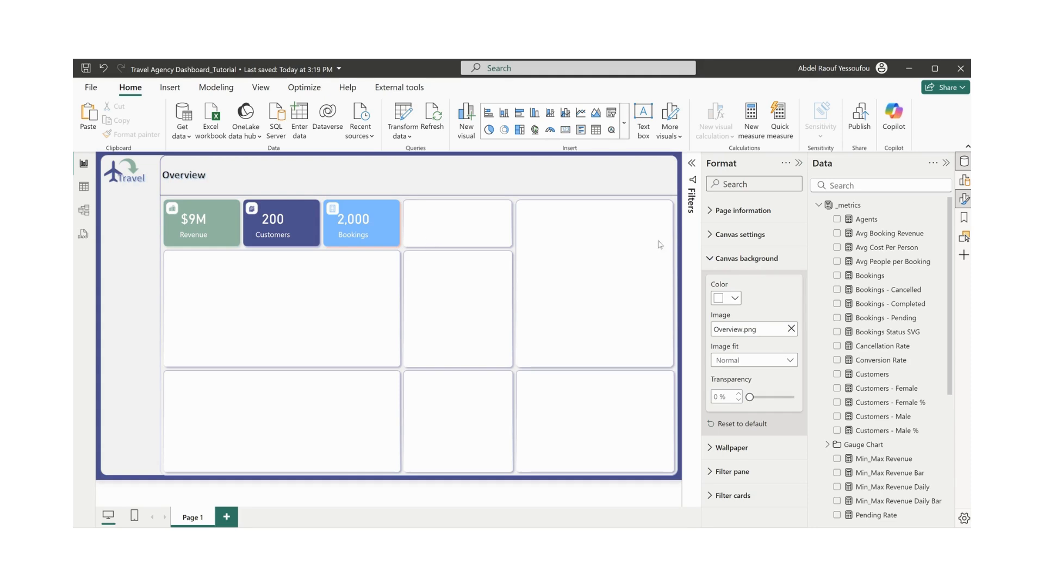
pyautogui.click(885, 361)
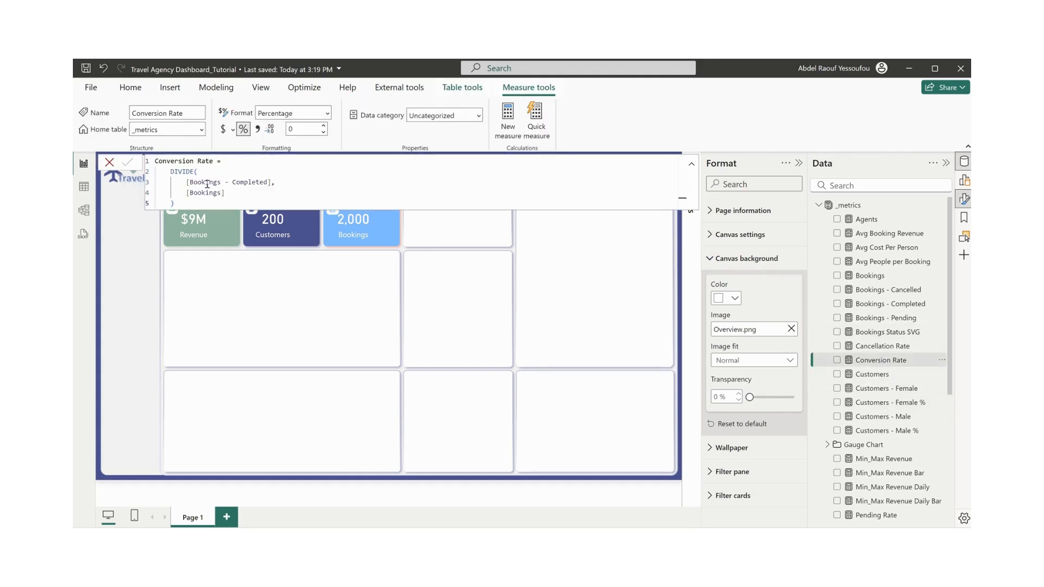
pyautogui.moveTo(289, 182); pyautogui.dragTo(187, 184)
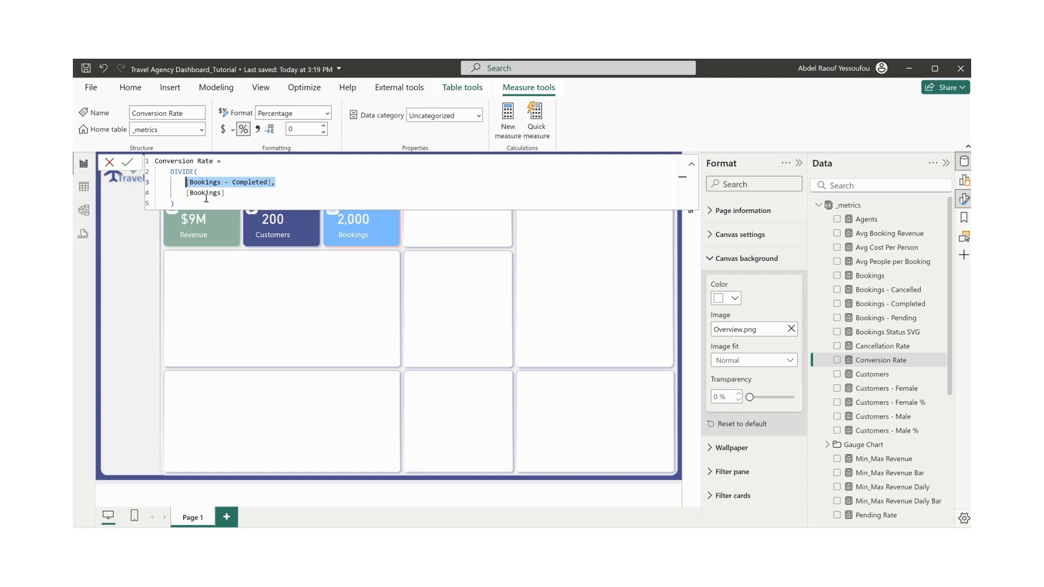
# - Examine the DAX formulas of the Bookings - Completed and Conversion Rate measures
pyautogui.click(284, 302)
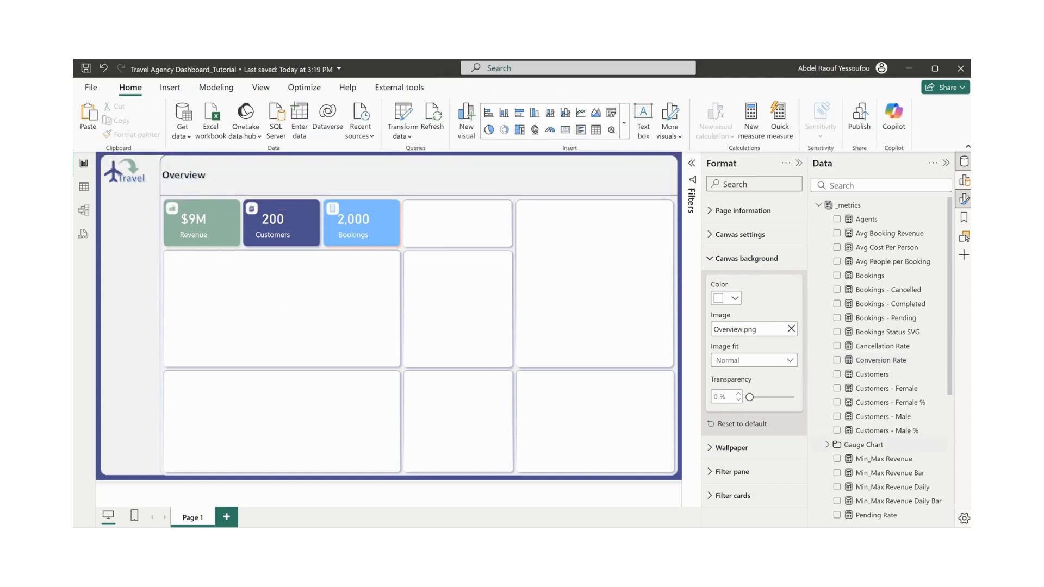
pyautogui.scroll(-2, 912, 428)
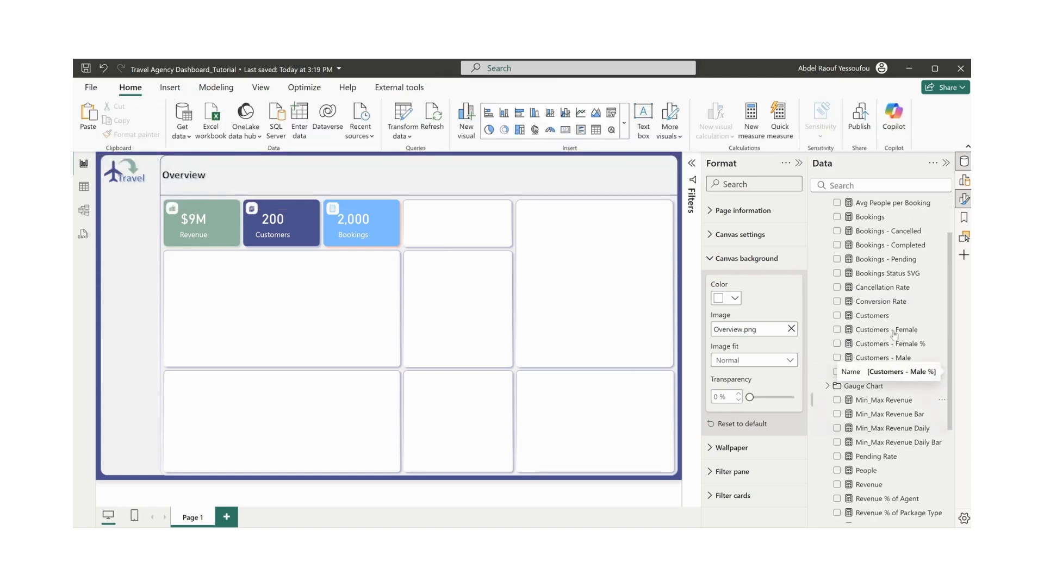
pyautogui.click(904, 251)
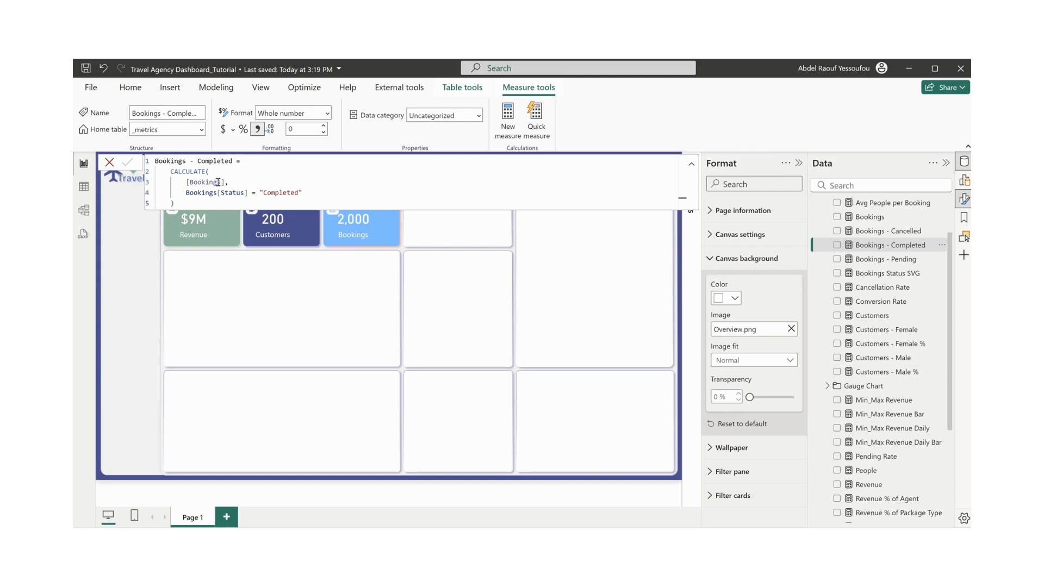
pyautogui.moveTo(234, 182); pyautogui.dragTo(186, 183)
pyautogui.click(310, 193)
pyautogui.moveTo(310, 192); pyautogui.dragTo(187, 194)
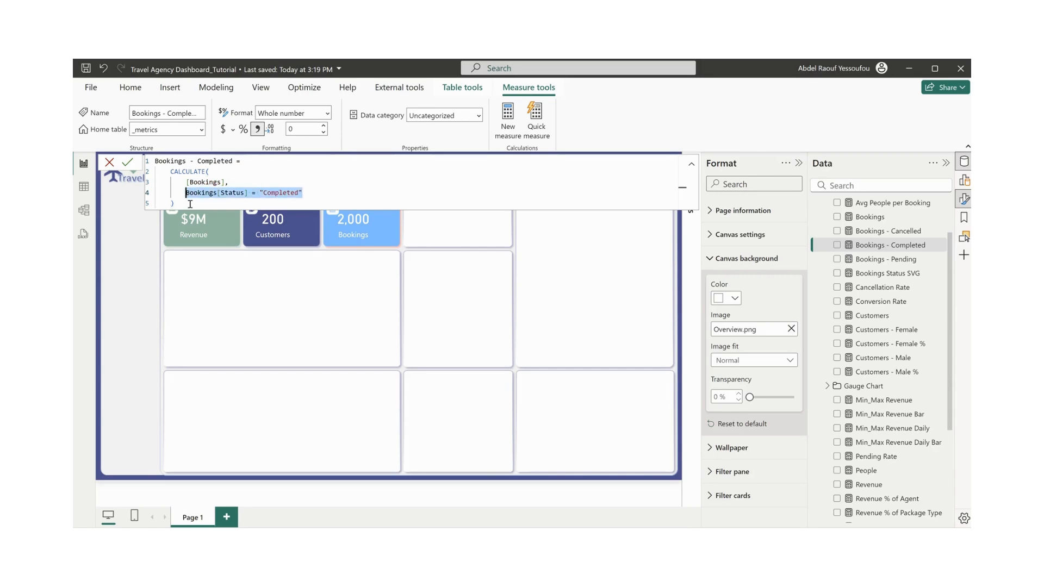
pyautogui.click(318, 319)
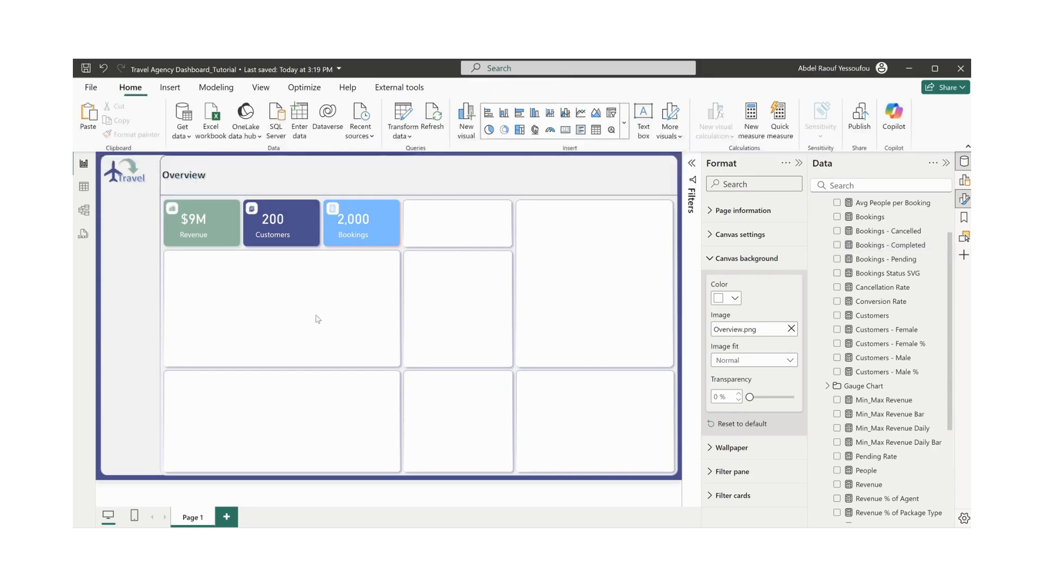
pyautogui.click(884, 302)
pyautogui.moveTo(279, 182); pyautogui.dragTo(186, 185)
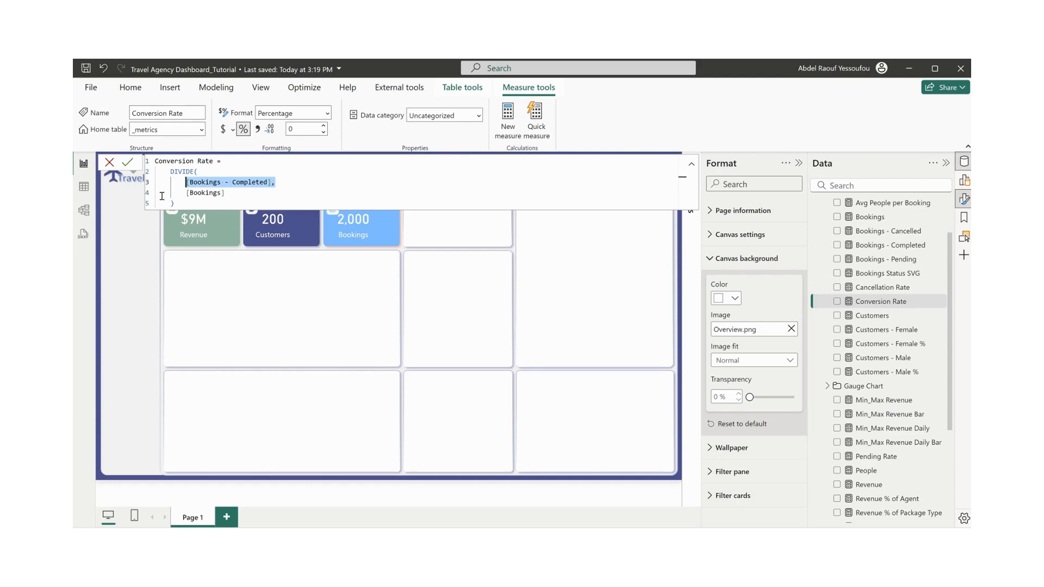
pyautogui.click(372, 281)
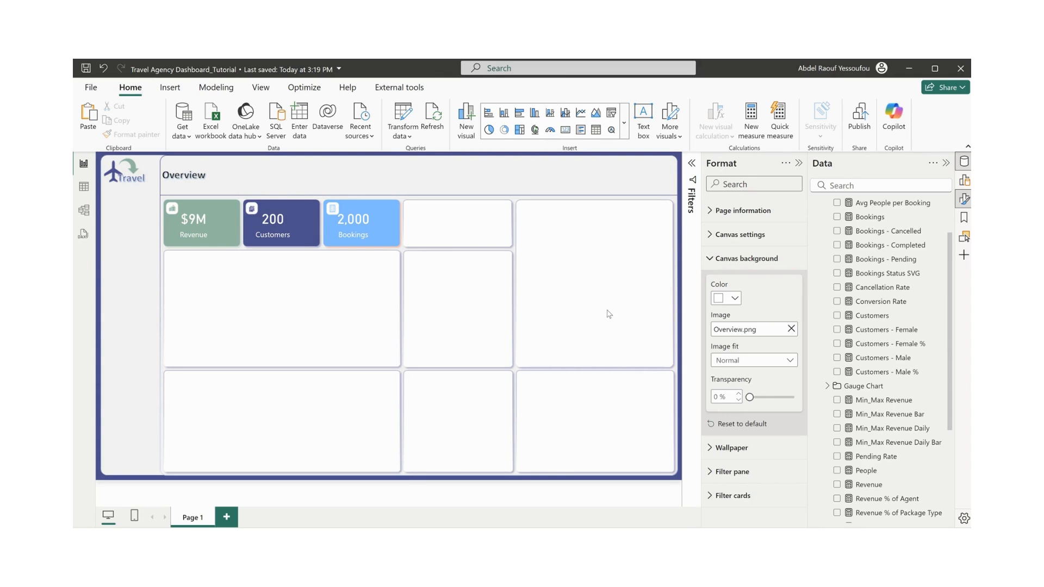
# - Insert a stacked bar chart, widen it, and move it over the empty tiles in the middle of the page
pyautogui.click(489, 114)
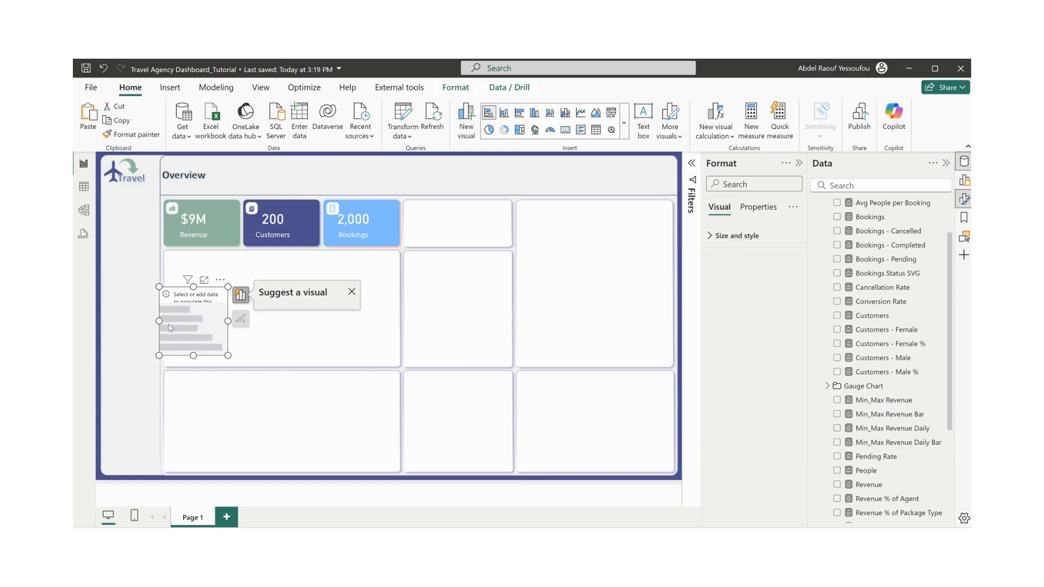
pyautogui.moveTo(228, 321); pyautogui.dragTo(326, 325)
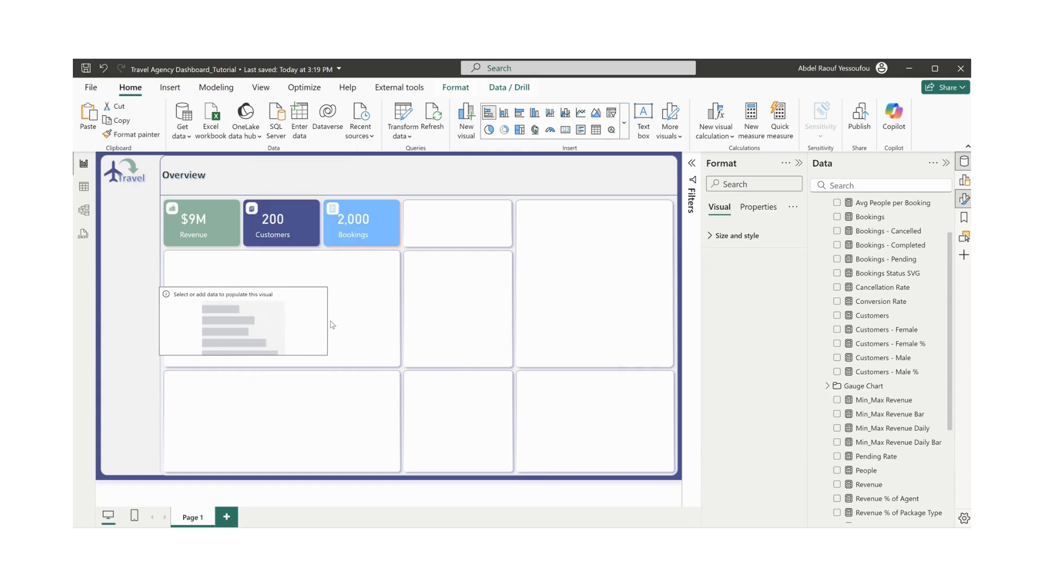
pyautogui.moveTo(261, 323); pyautogui.dragTo(522, 324)
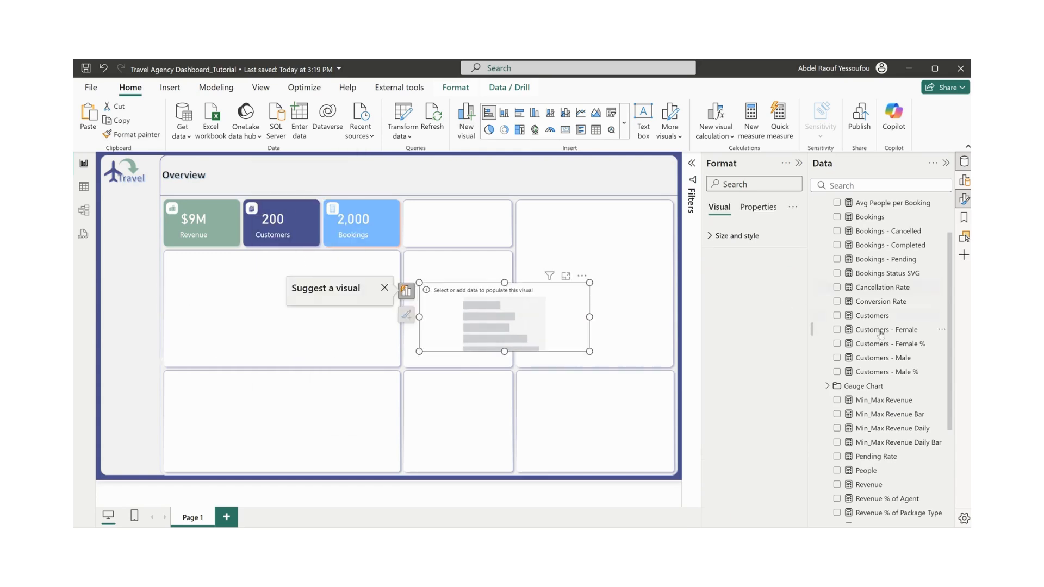
# - Review the GC1 and GC2 formulas, then add measures GC1 through GC5 from the Gauge Chart folder to the bar chart's X-axis
pyautogui.scroll(-2, 827, 330)
pyautogui.click(827, 328)
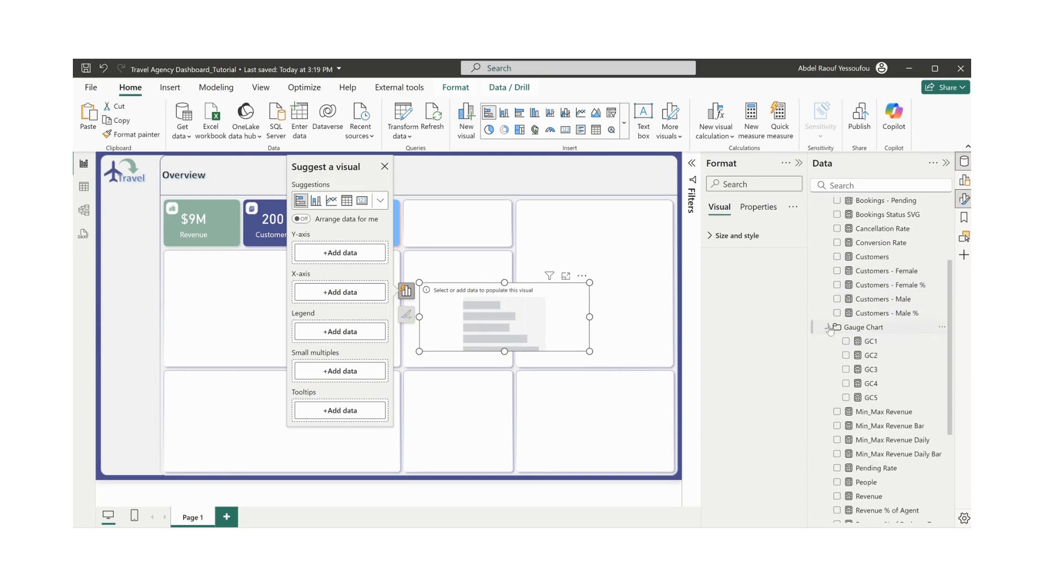
pyautogui.scroll(-2, 925, 378)
pyautogui.click(871, 283)
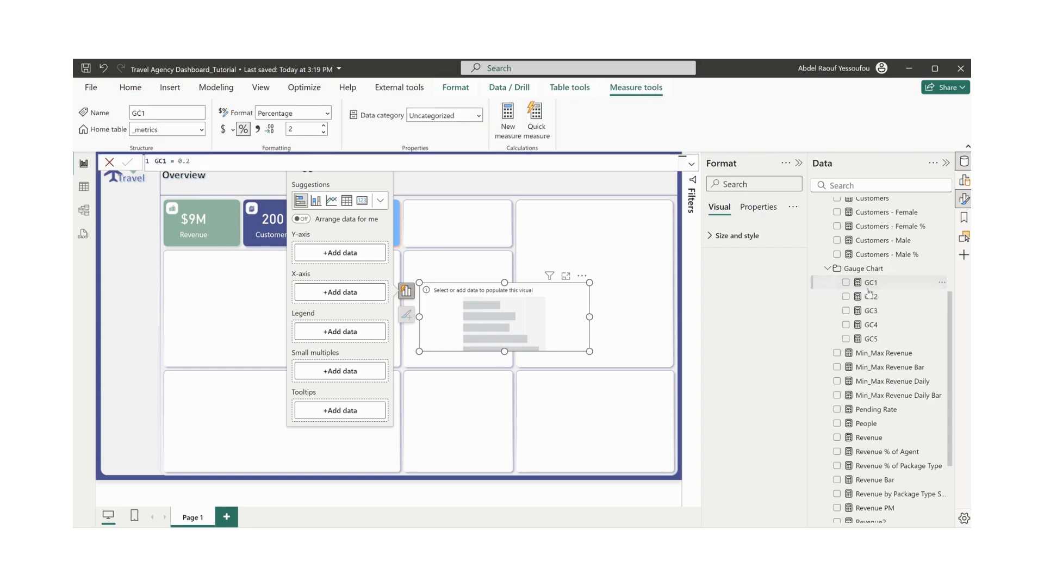
pyautogui.click(870, 297)
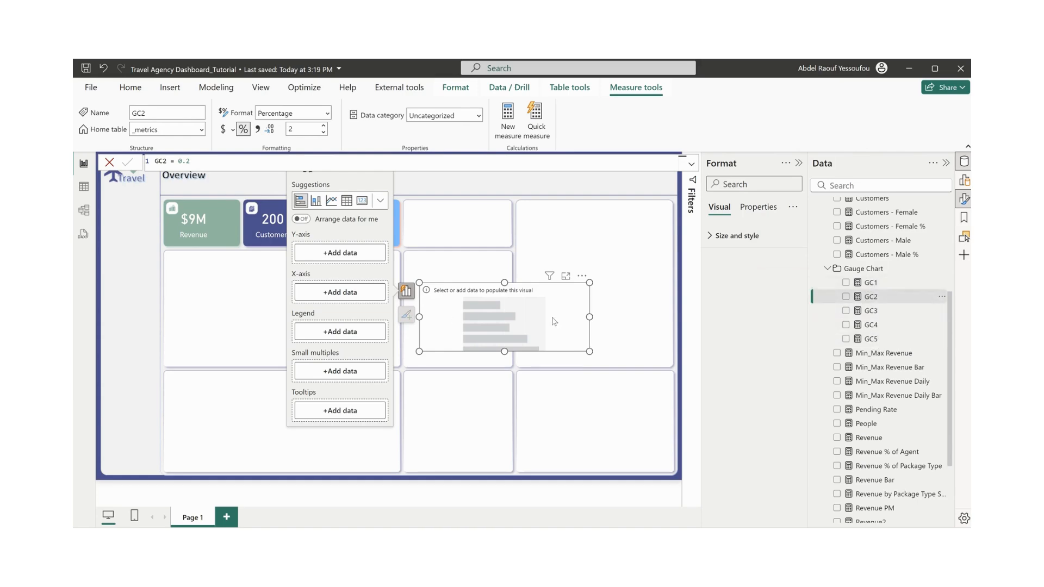
pyautogui.click(847, 283)
pyautogui.click(846, 297)
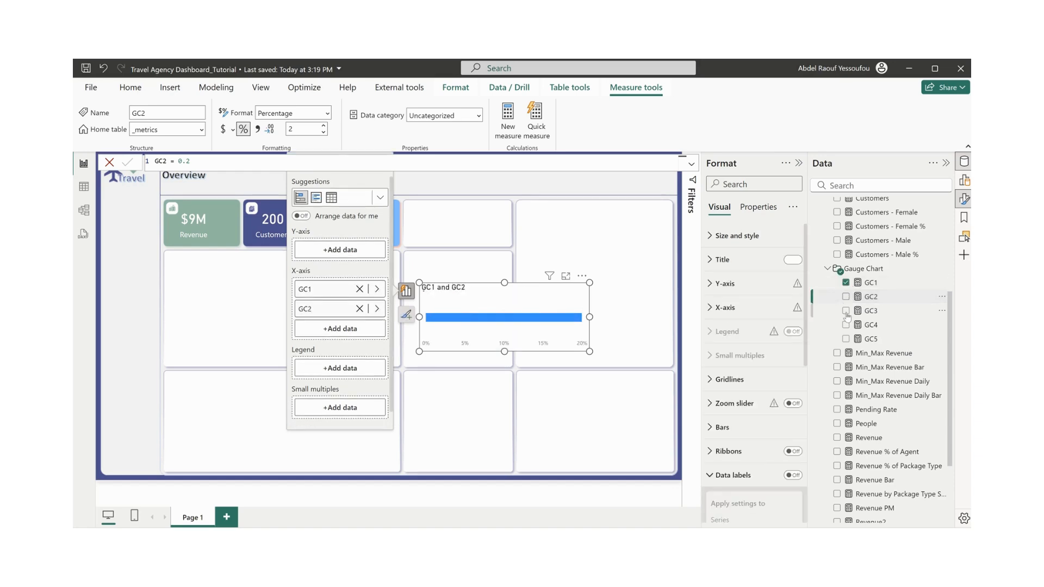
pyautogui.click(846, 311)
pyautogui.click(846, 325)
pyautogui.click(846, 340)
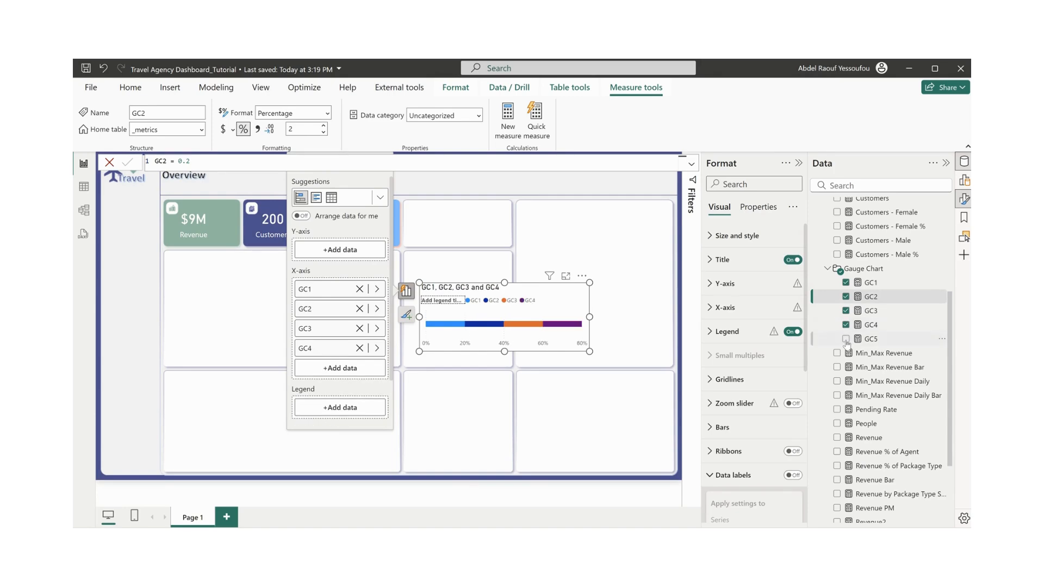
# - Turn off the bar chart's title and legend
pyautogui.click(727, 476)
pyautogui.click(792, 261)
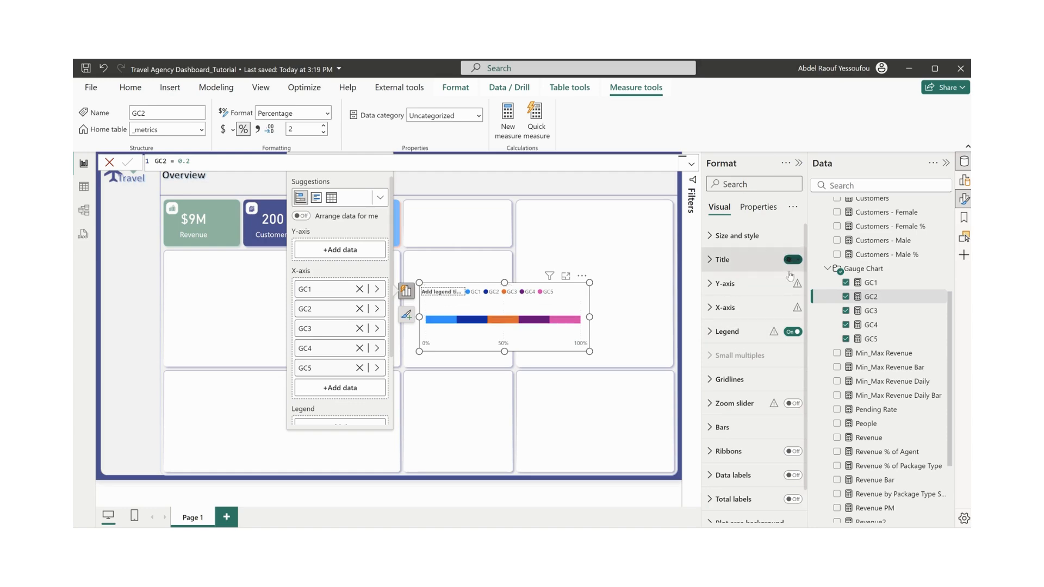
pyautogui.click(790, 337)
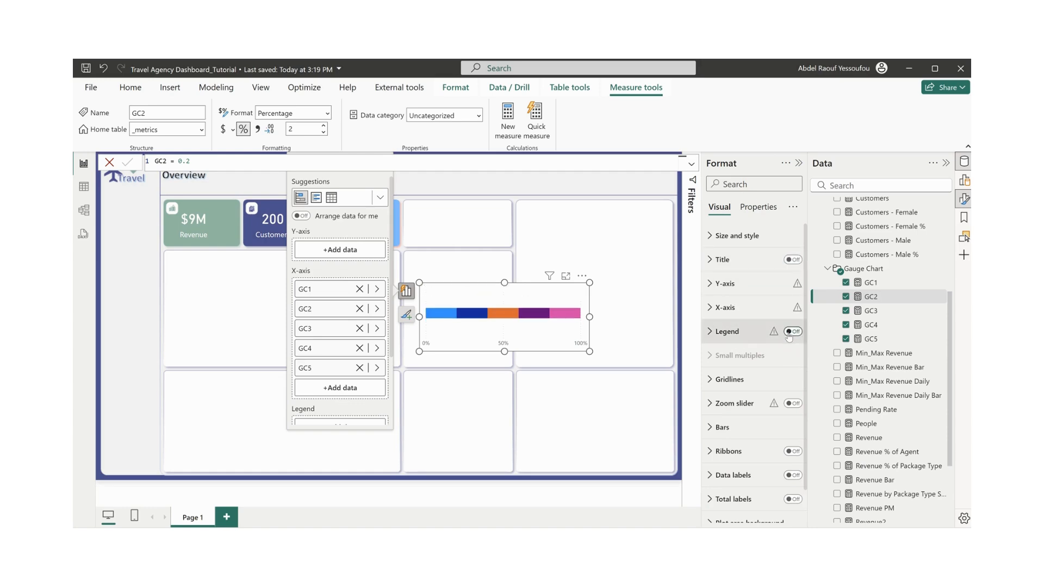
# - Turn off the bar chart's Y-axis title and X-axis values
pyautogui.click(725, 284)
pyautogui.scroll(-2, 771, 505)
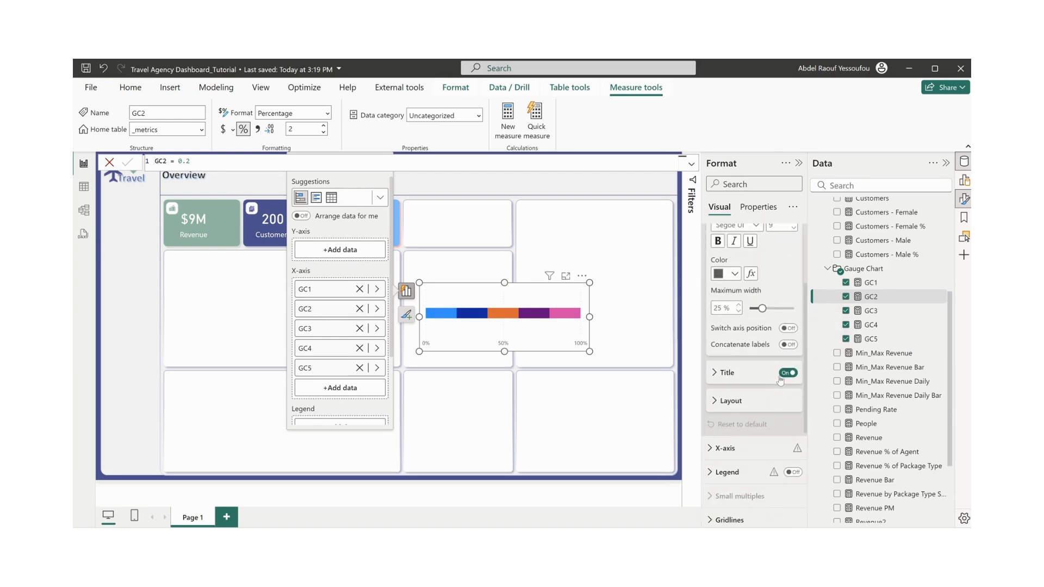
pyautogui.scroll(2, 747, 369)
pyautogui.scroll(1, 746, 369)
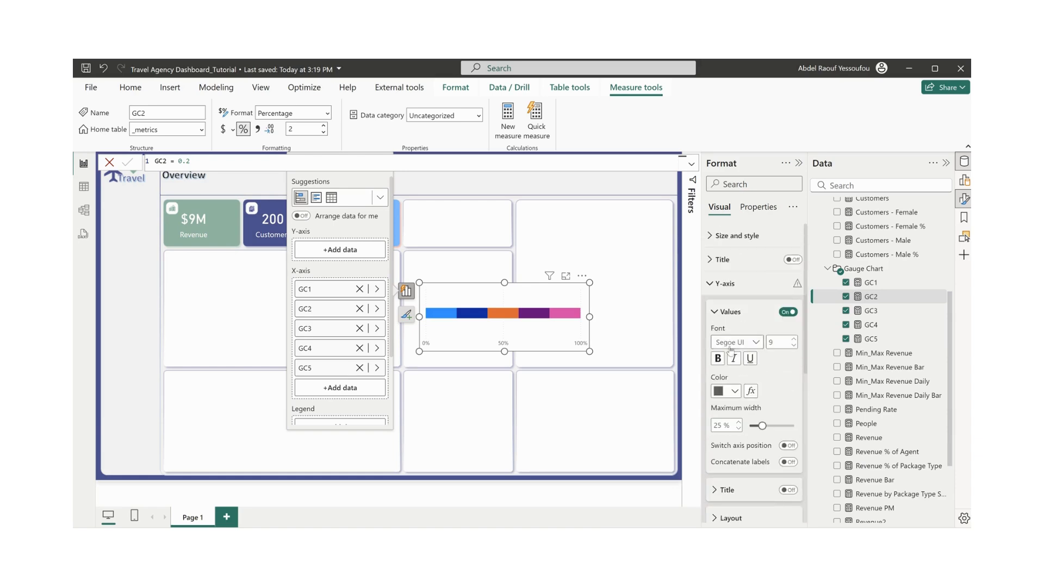
pyautogui.click(725, 284)
pyautogui.click(730, 309)
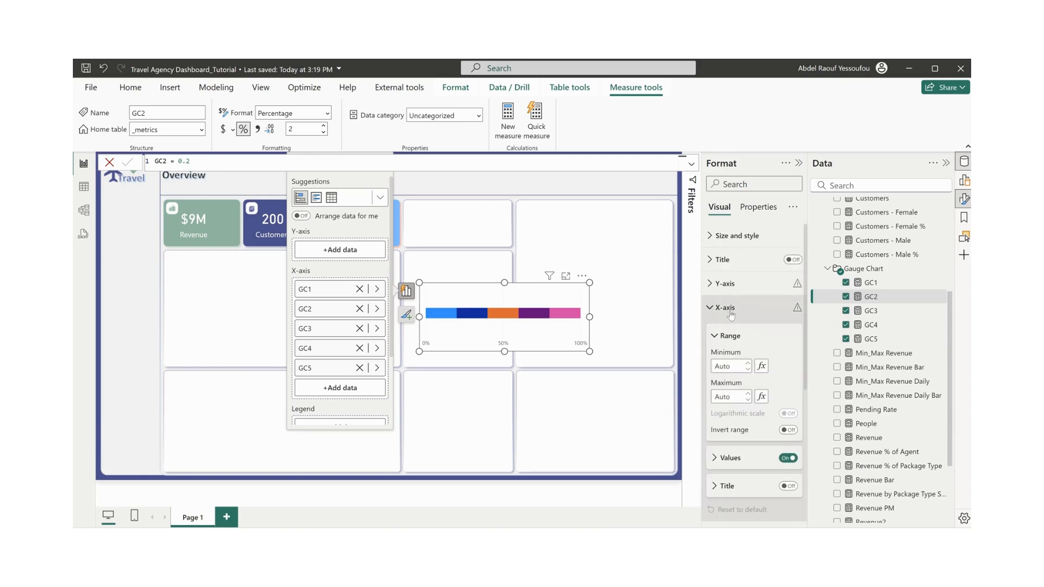
pyautogui.click(787, 457)
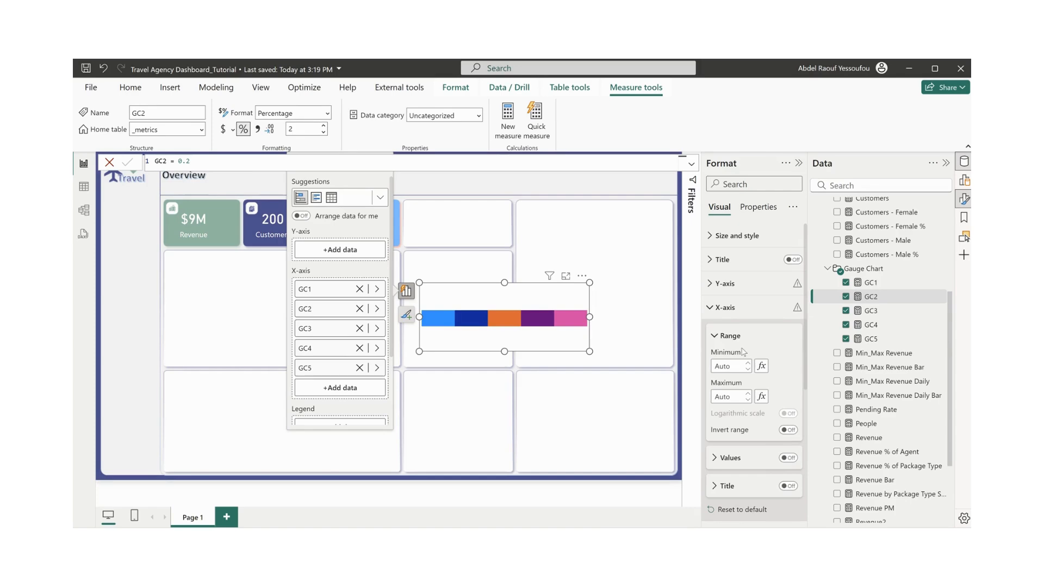
pyautogui.click(725, 308)
# - Turn off the bar chart's background and resize it to about 238 wide by 74 high within the white tile beside the Bookings card
pyautogui.moveTo(505, 350); pyautogui.dragTo(527, 322)
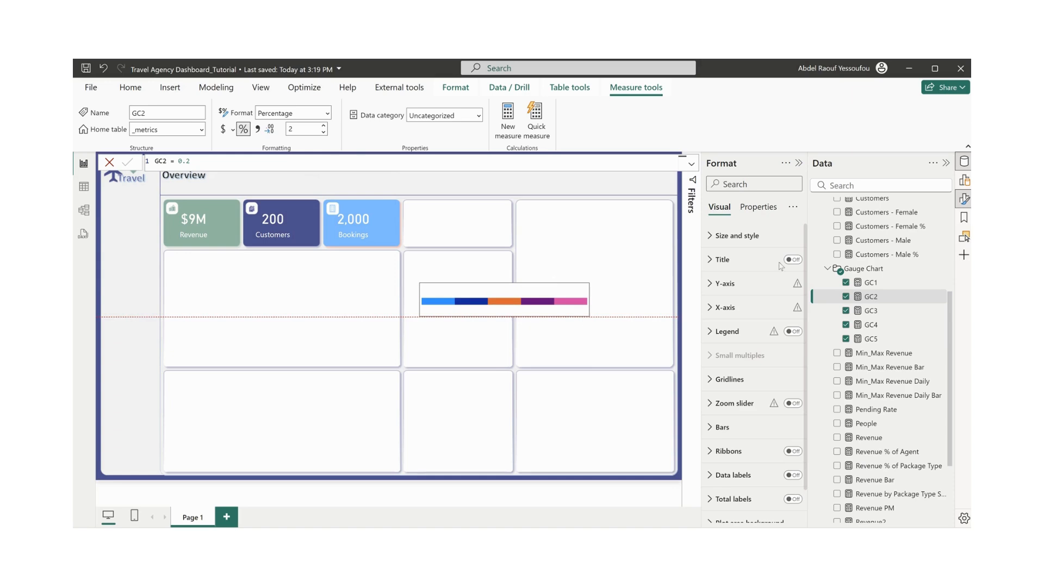
pyautogui.click(725, 236)
pyautogui.click(788, 460)
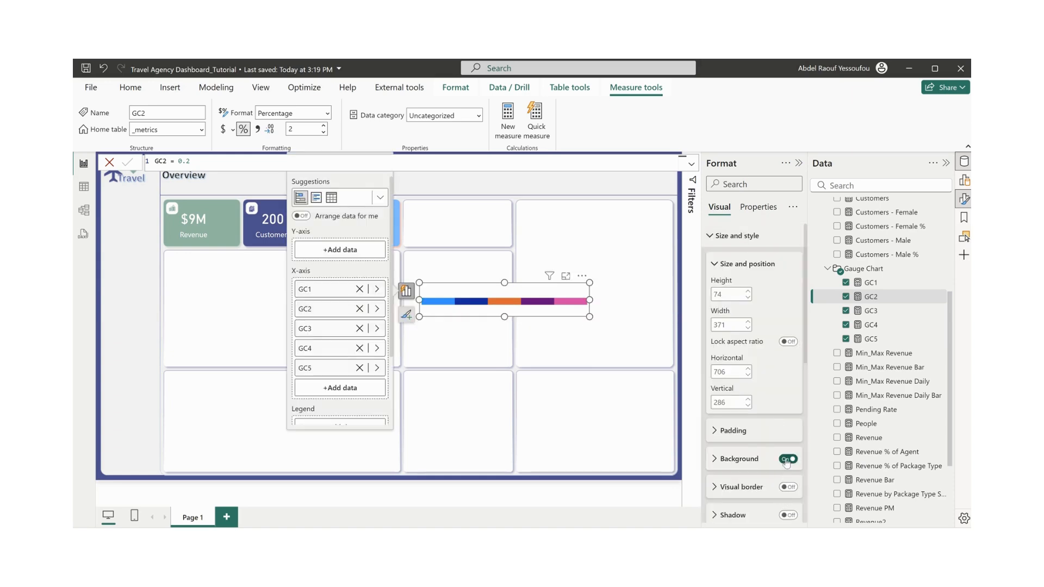
pyautogui.click(787, 460)
pyautogui.moveTo(589, 300); pyautogui.dragTo(477, 237)
pyautogui.click(390, 208)
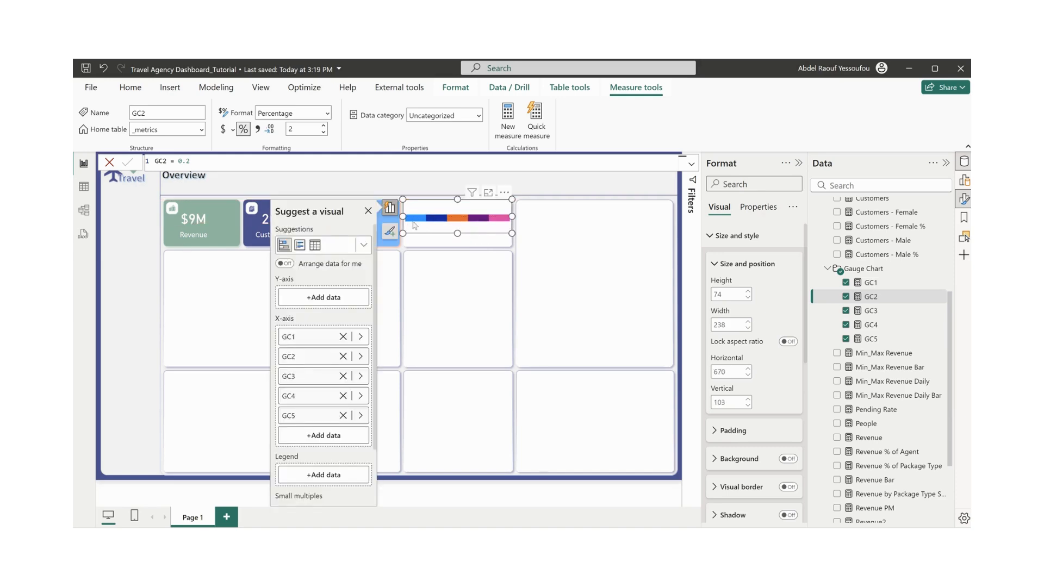
# - Set the minimum of the bar chart's X-axis range to -0.3
pyautogui.click(726, 244)
pyautogui.click(725, 308)
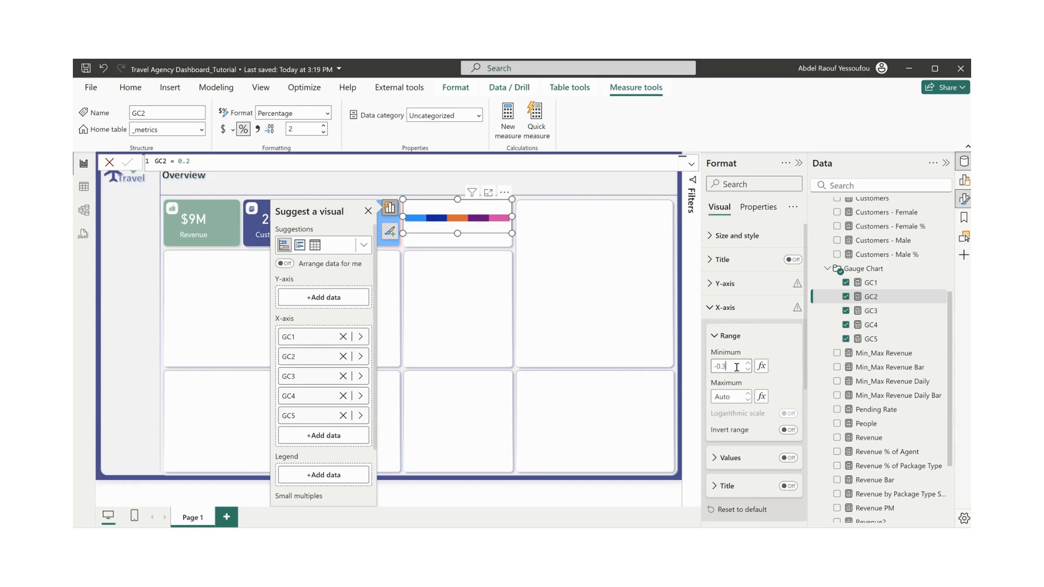
pyautogui.press('Return')
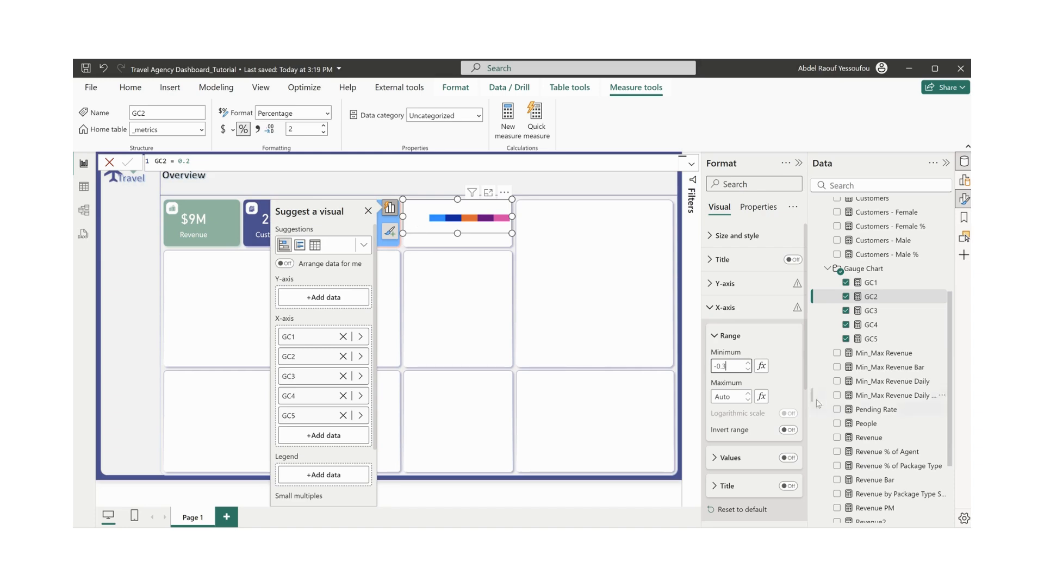
pyautogui.click(719, 308)
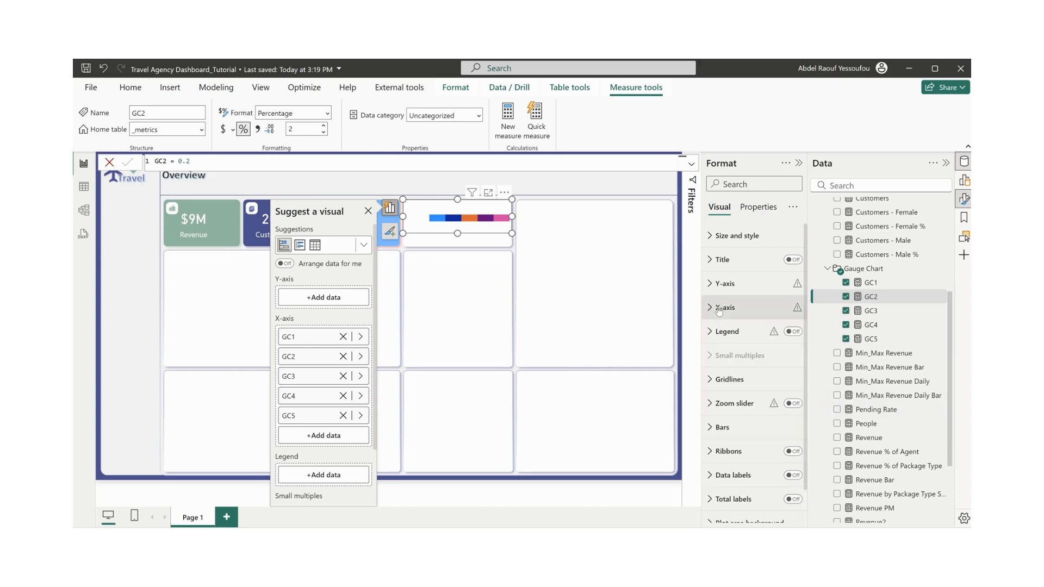
# - Set the bar color of the GC5 series to #8CB7A3 and darken it to the green #224836
pyautogui.click(738, 439)
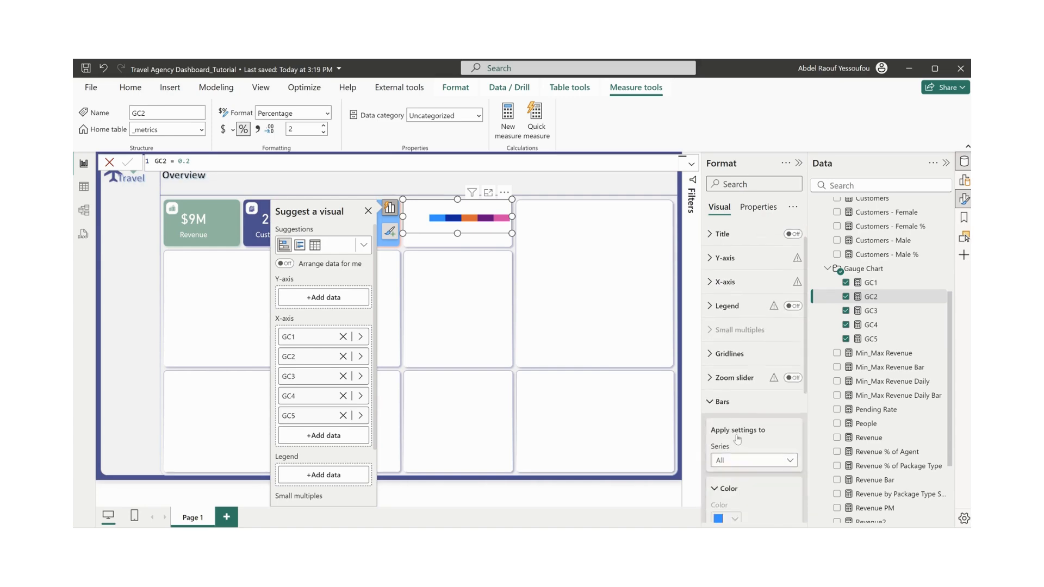
pyautogui.click(750, 311)
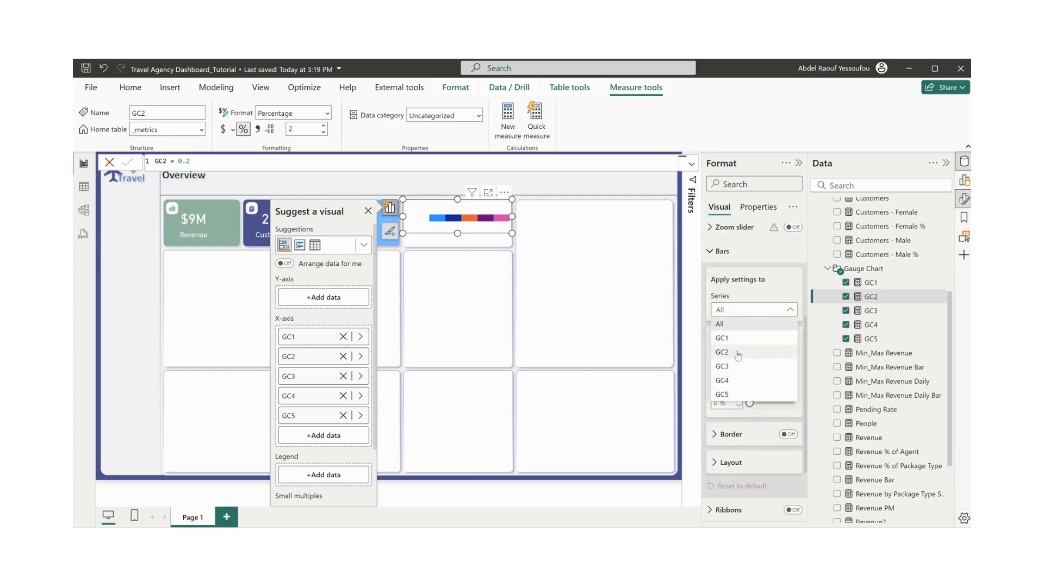
pyautogui.click(738, 394)
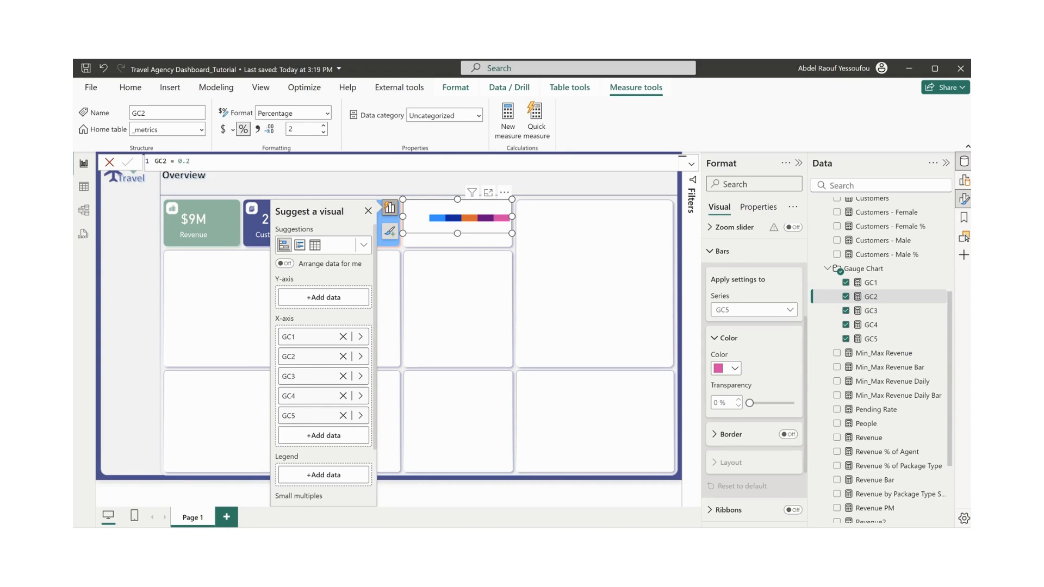
pyautogui.click(736, 371)
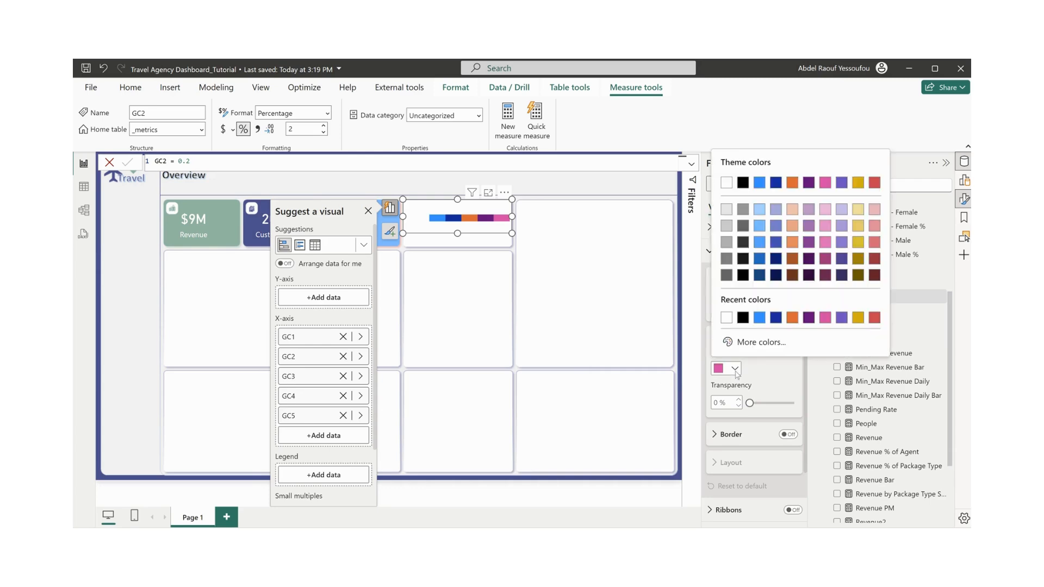
pyautogui.click(753, 343)
pyautogui.write('#236AB3')
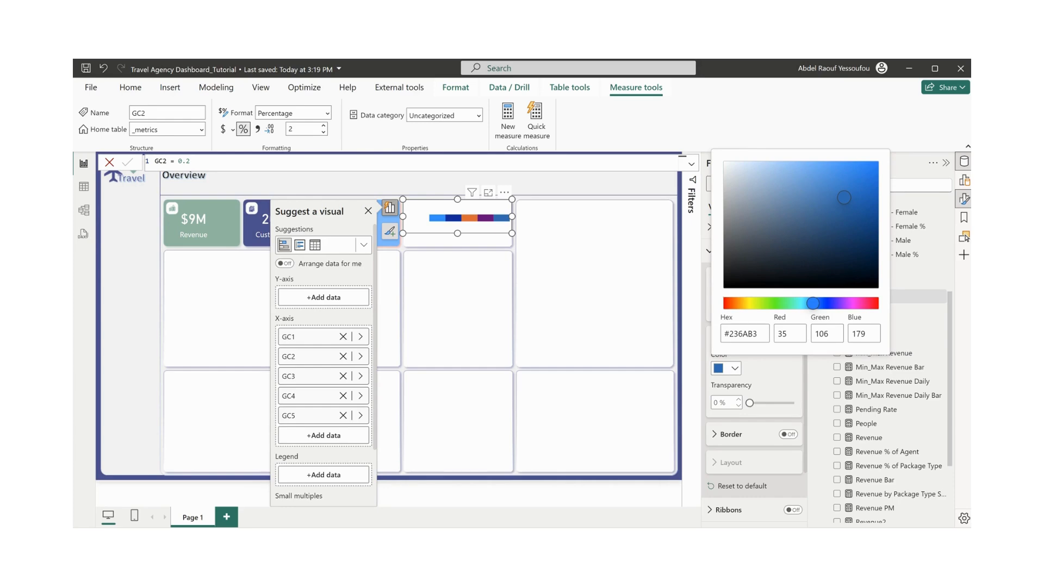
pyautogui.moveTo(762, 334); pyautogui.dragTo(708, 339)
pyautogui.write('#8CB7A3')
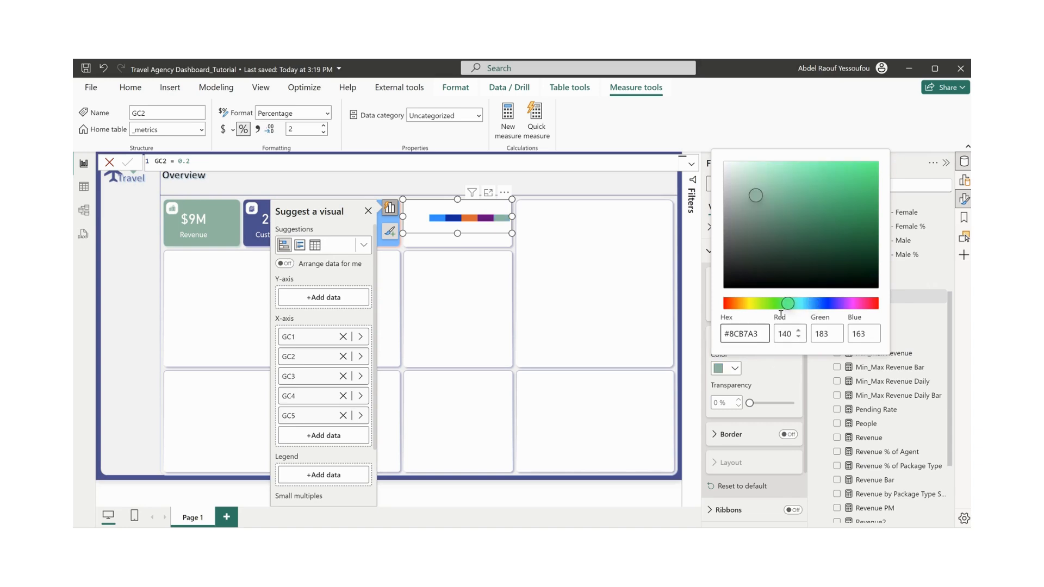
pyautogui.click(803, 253)
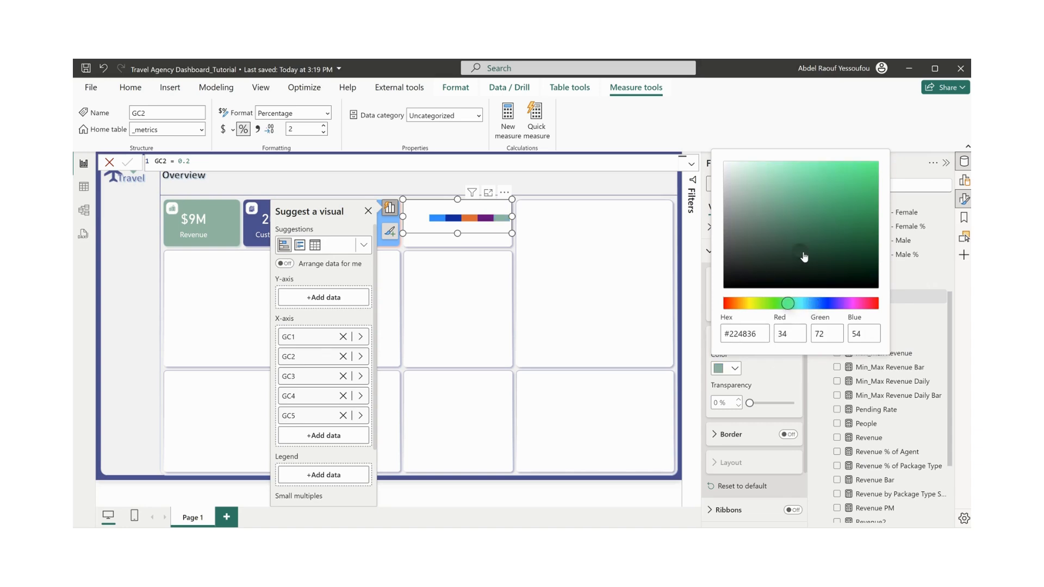
pyautogui.click(782, 375)
# - Set the bar color of the GC4 series to the green #3D6B55
pyautogui.click(736, 310)
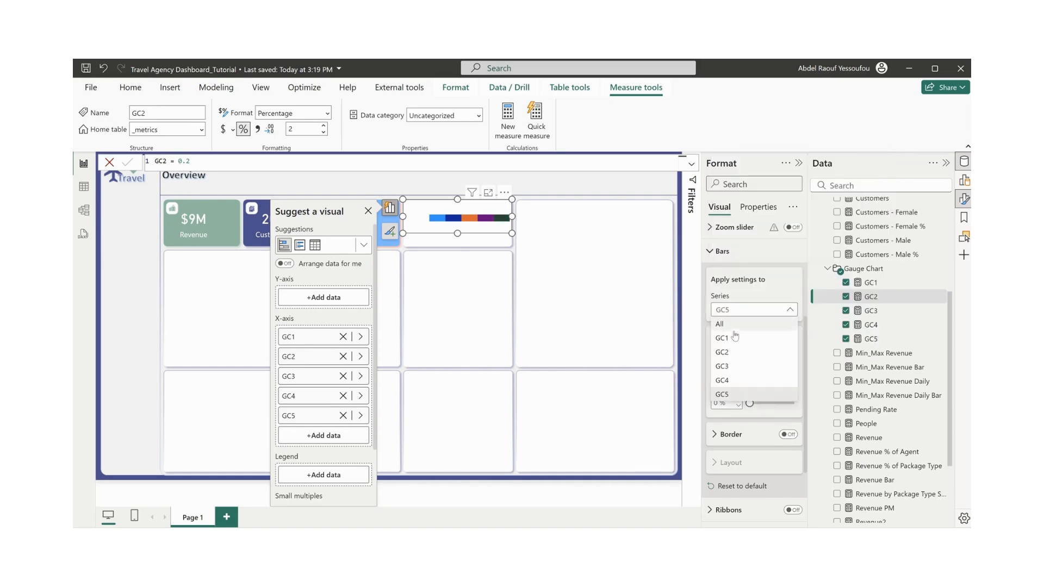
pyautogui.click(733, 380)
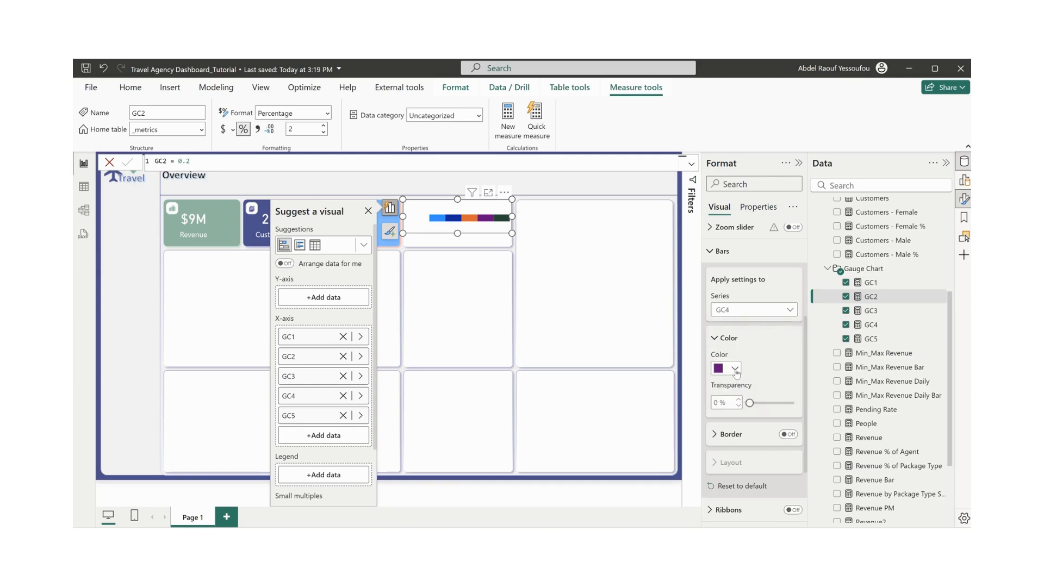
pyautogui.click(736, 368)
pyautogui.click(727, 317)
pyautogui.click(735, 369)
pyautogui.click(748, 342)
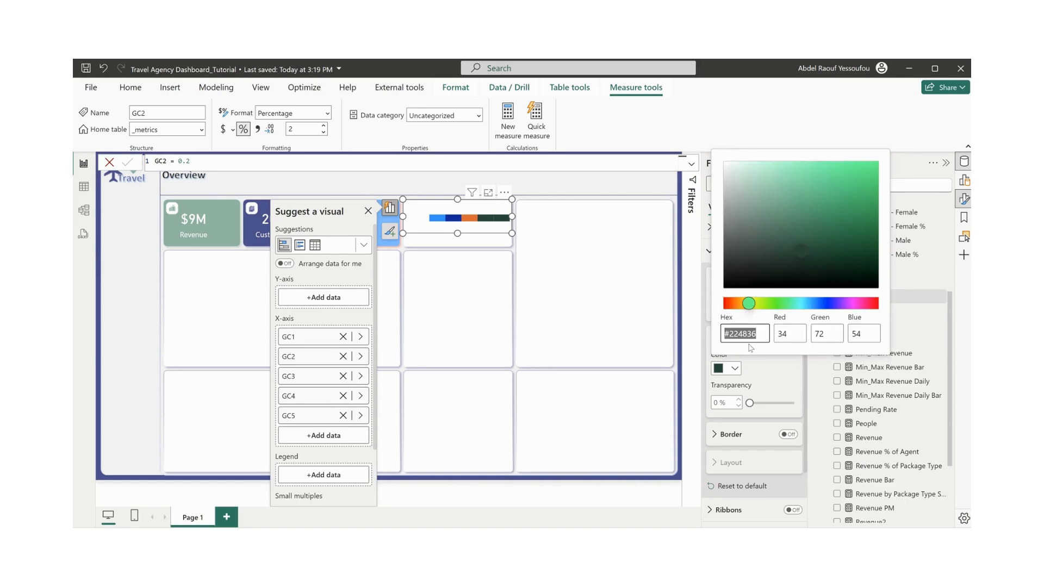
pyautogui.click(788, 235)
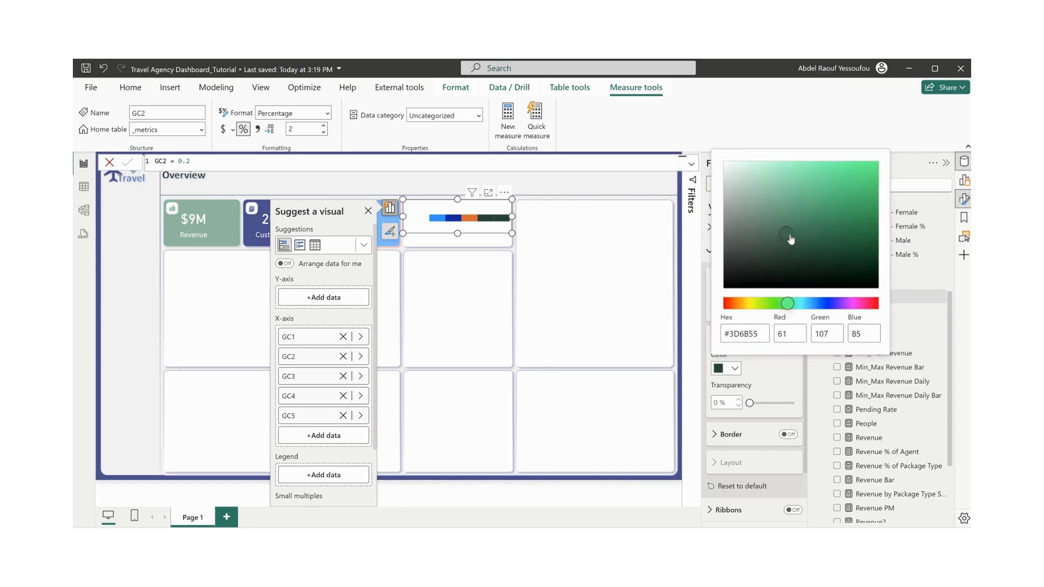
pyautogui.click(774, 366)
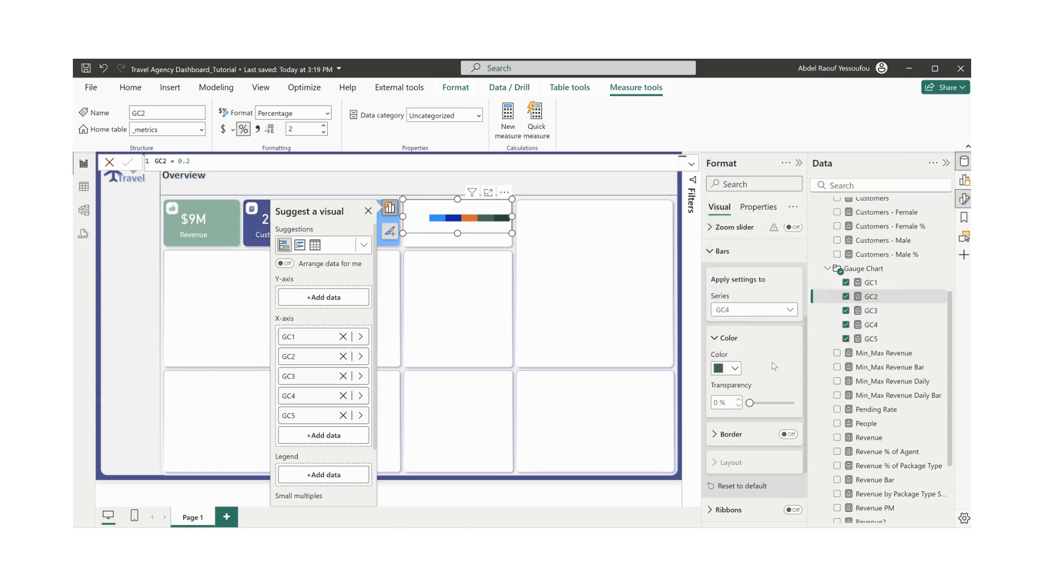
# - Set the bar color of the GC3 series to the green #608B76
pyautogui.click(735, 312)
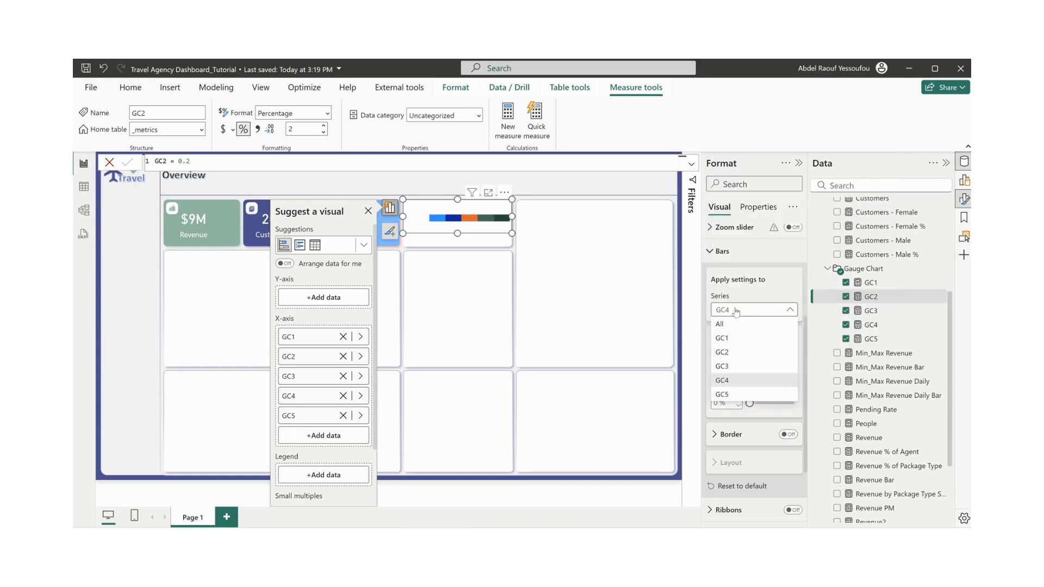
pyautogui.click(728, 354)
pyautogui.click(734, 369)
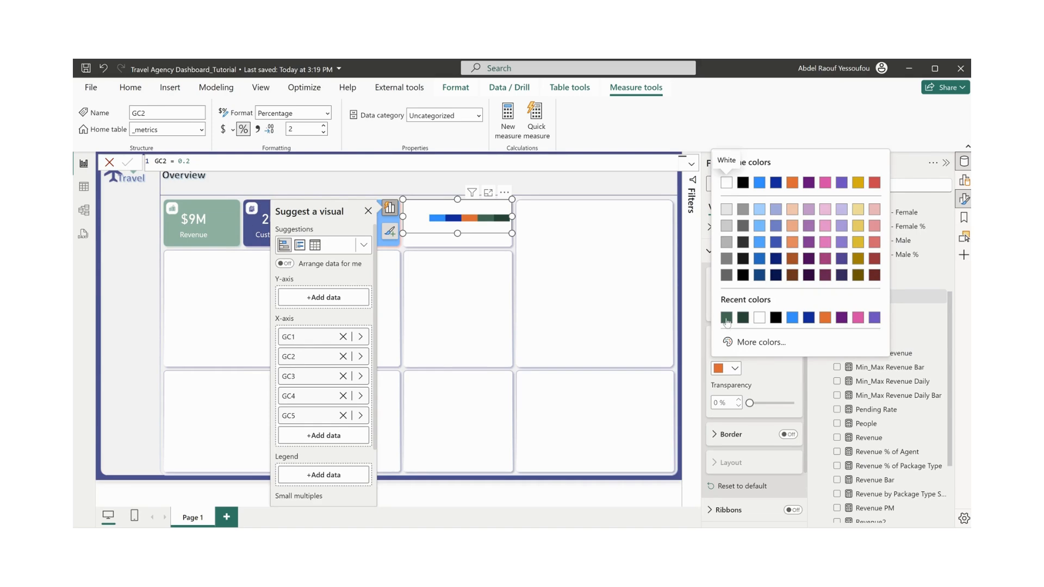
pyautogui.click(727, 317)
pyautogui.click(735, 370)
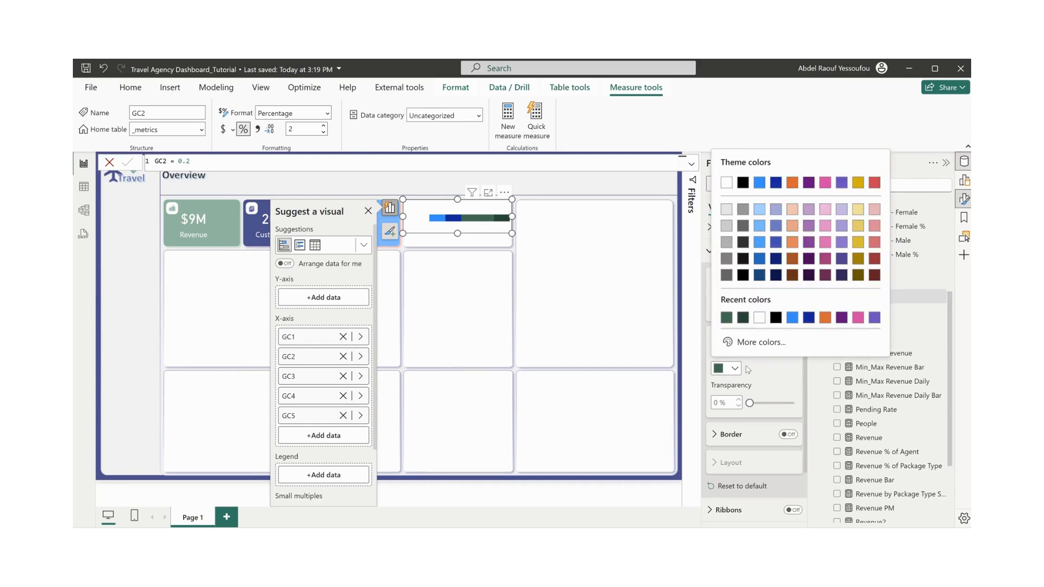
pyautogui.click(761, 342)
pyautogui.click(769, 218)
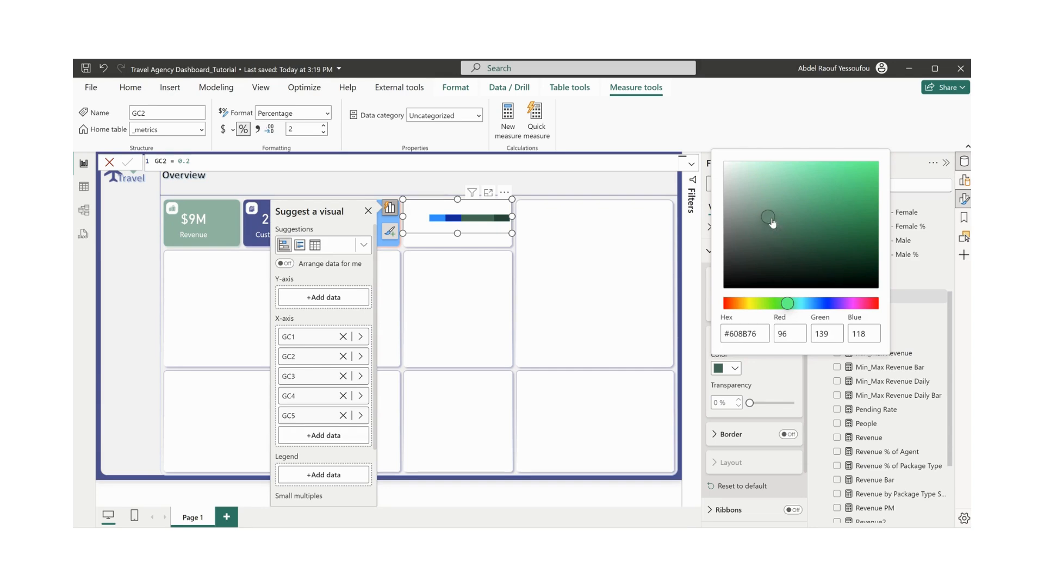
pyautogui.click(751, 374)
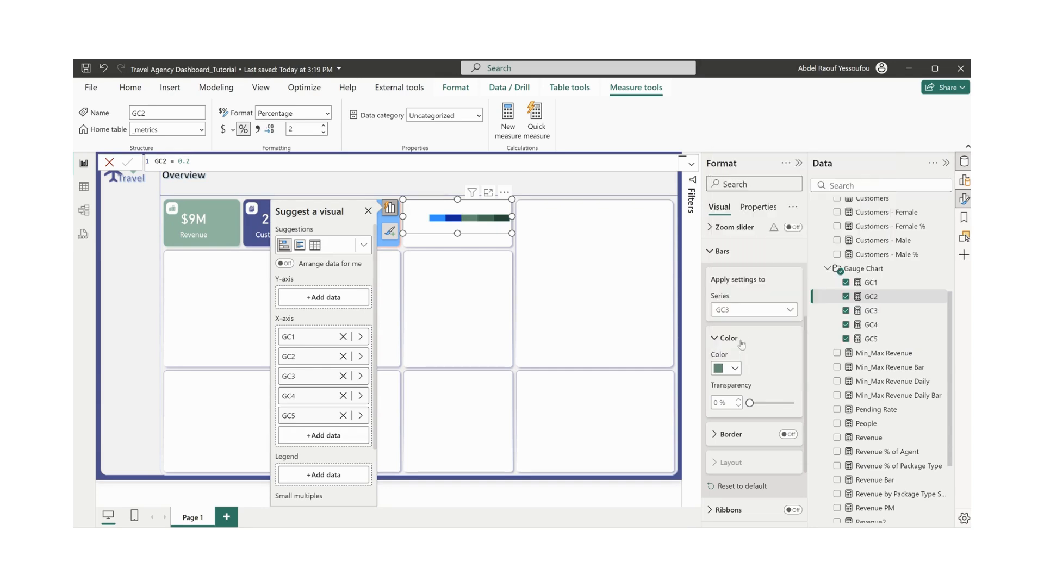
# - Set the bar color of the GC2 series to the light green #90B4A2
pyautogui.click(753, 309)
pyautogui.click(736, 352)
pyautogui.click(735, 368)
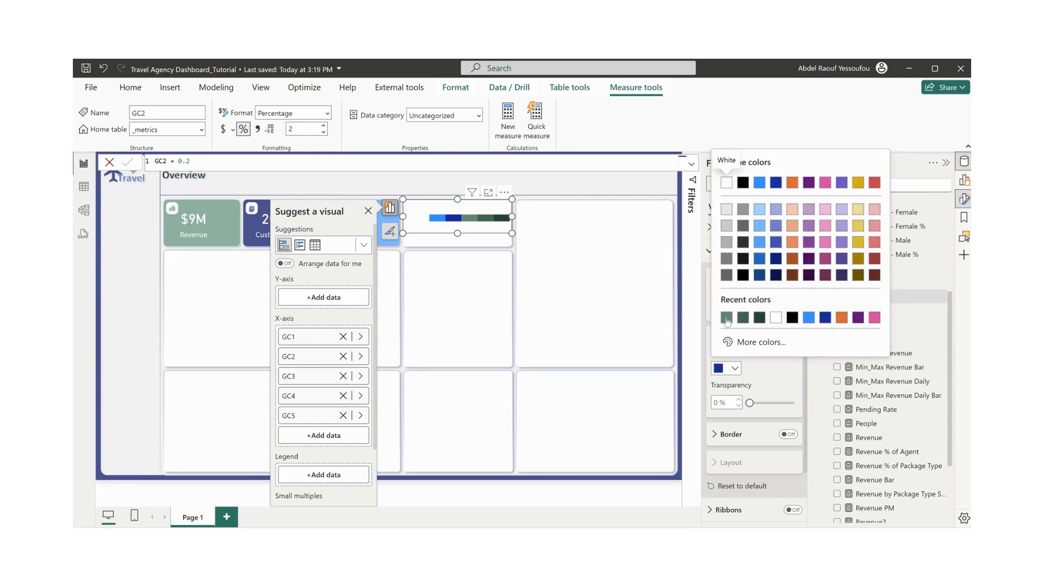
pyautogui.click(727, 318)
pyautogui.click(735, 368)
pyautogui.click(734, 341)
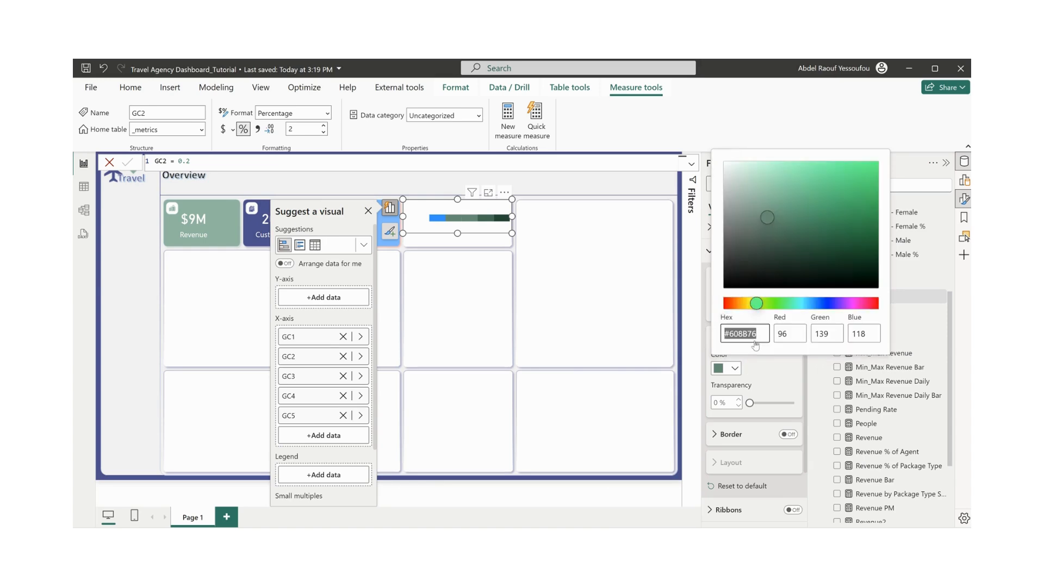
pyautogui.click(751, 198)
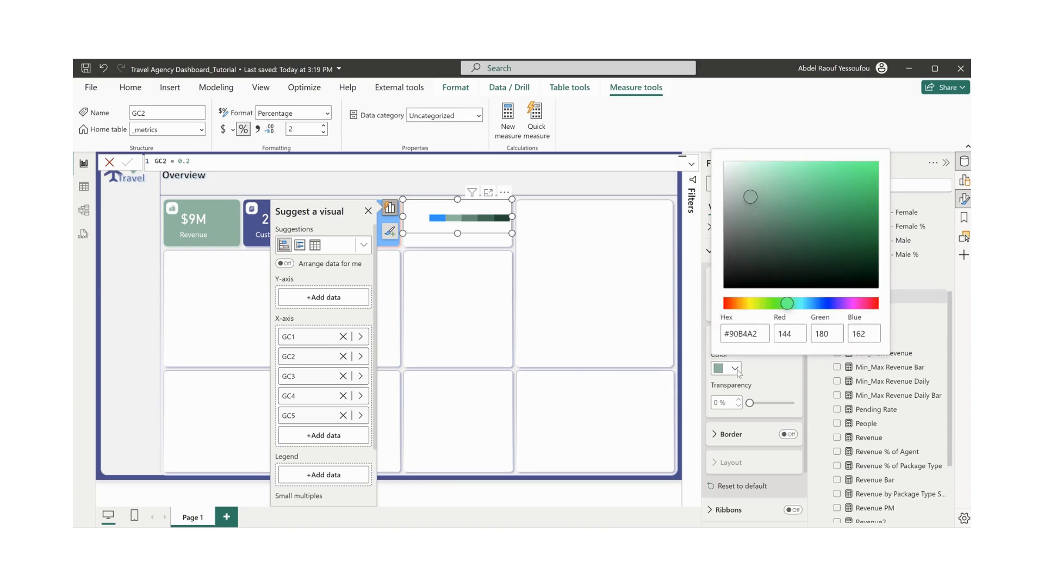
pyautogui.click(736, 370)
pyautogui.click(736, 371)
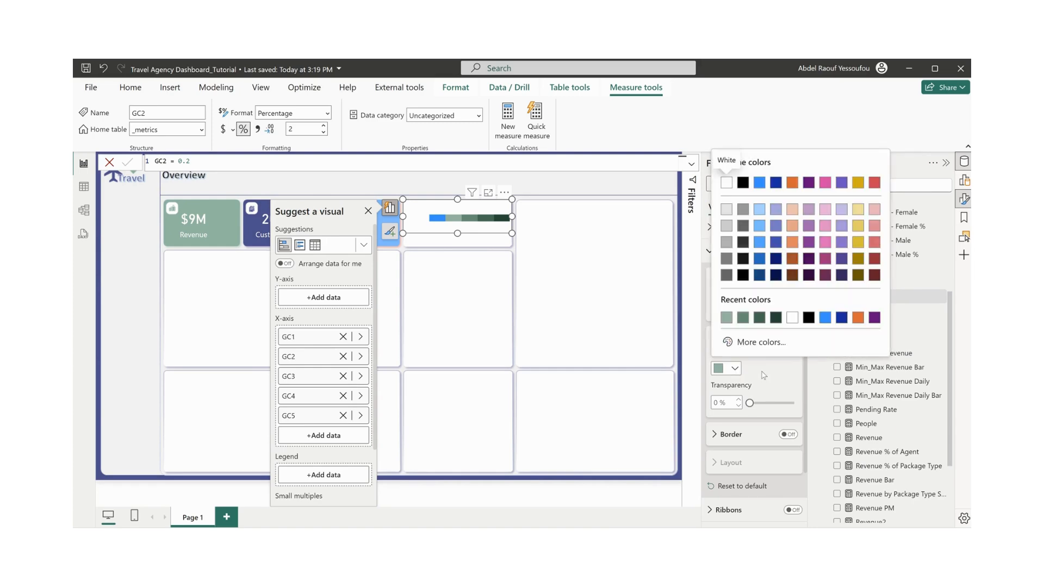
pyautogui.click(763, 375)
# - Set the bar color of the GC1 series to the pale green #C7EAD9
pyautogui.click(751, 310)
pyautogui.click(740, 340)
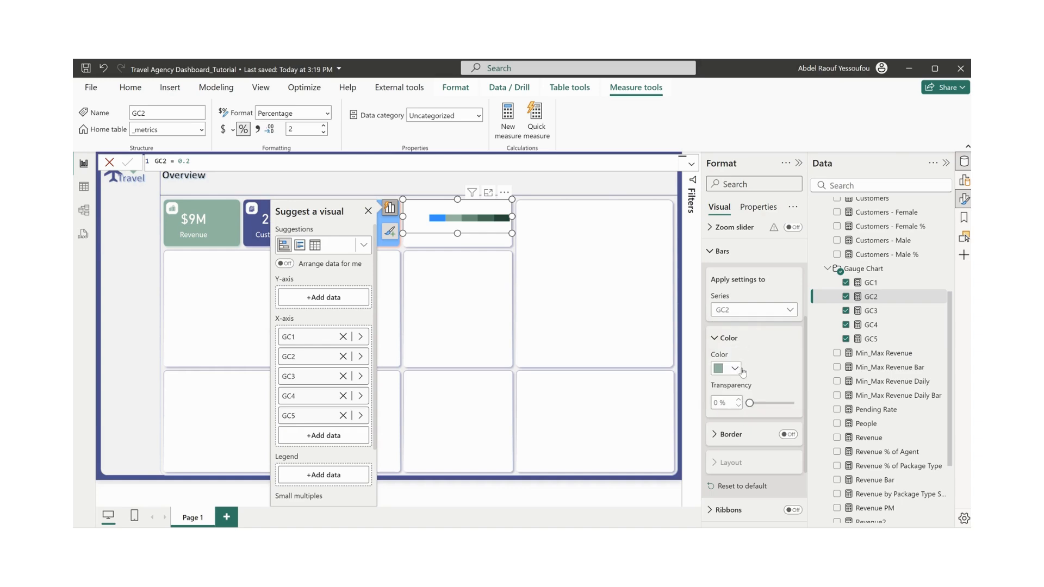
pyautogui.click(739, 370)
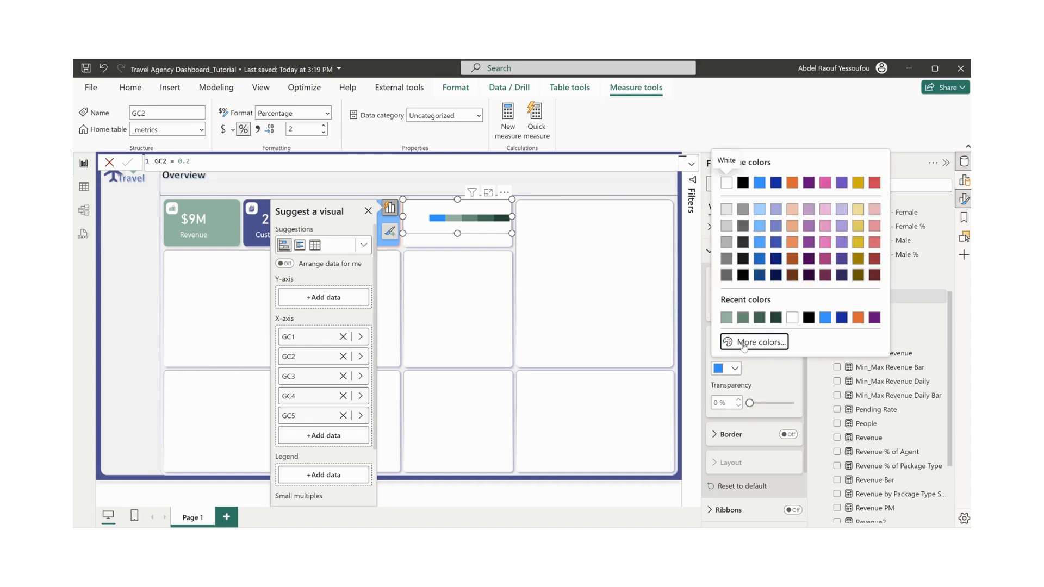
pyautogui.click(744, 343)
pyautogui.click(735, 370)
pyautogui.click(734, 370)
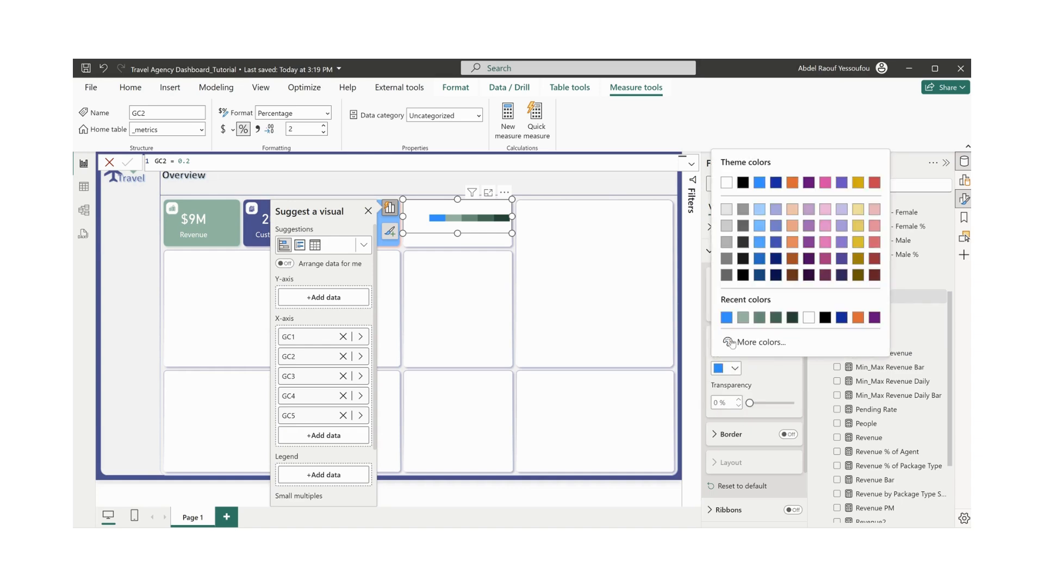
pyautogui.click(743, 317)
pyautogui.click(726, 368)
pyautogui.click(746, 342)
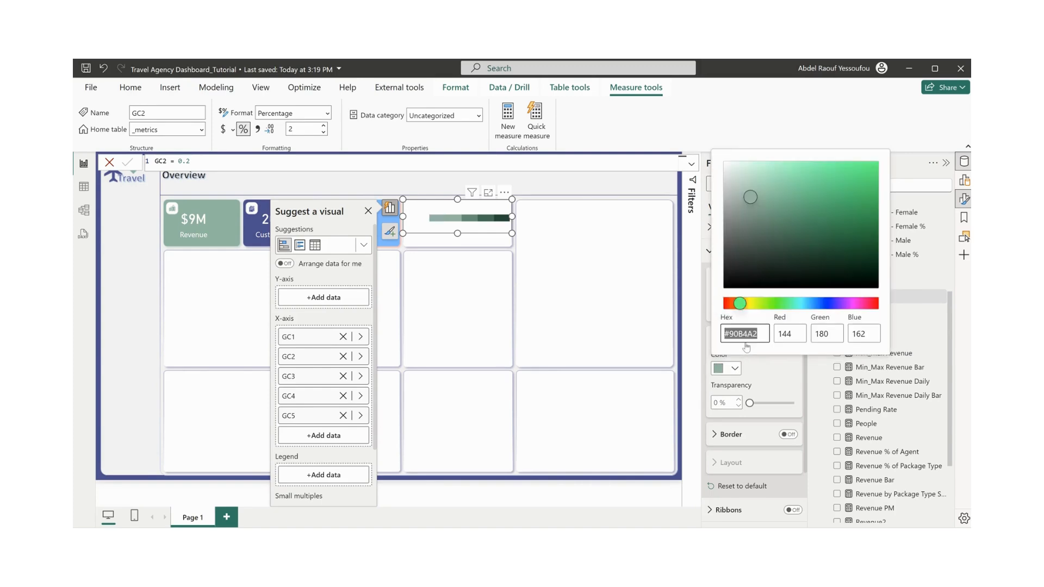
pyautogui.click(738, 172)
pyautogui.click(747, 171)
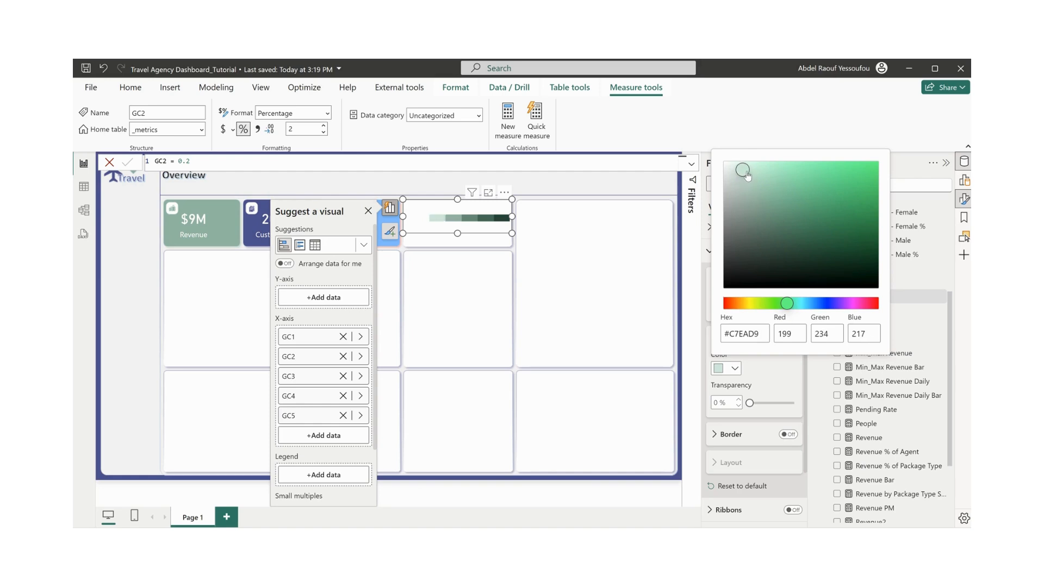
pyautogui.click(643, 272)
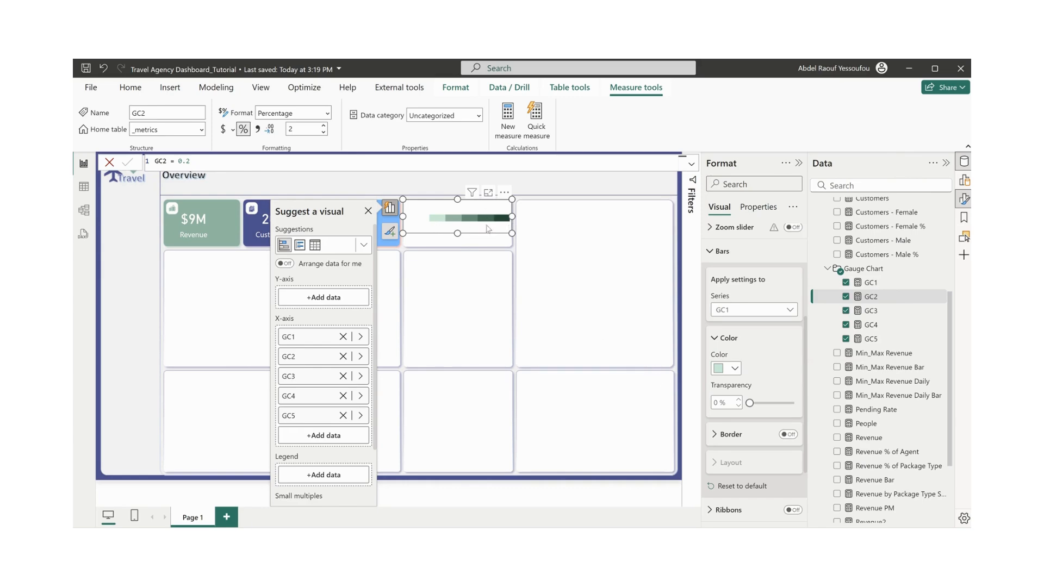
# - Add a reference line of type Constant line to the segmented bar chart
pyautogui.click(722, 251)
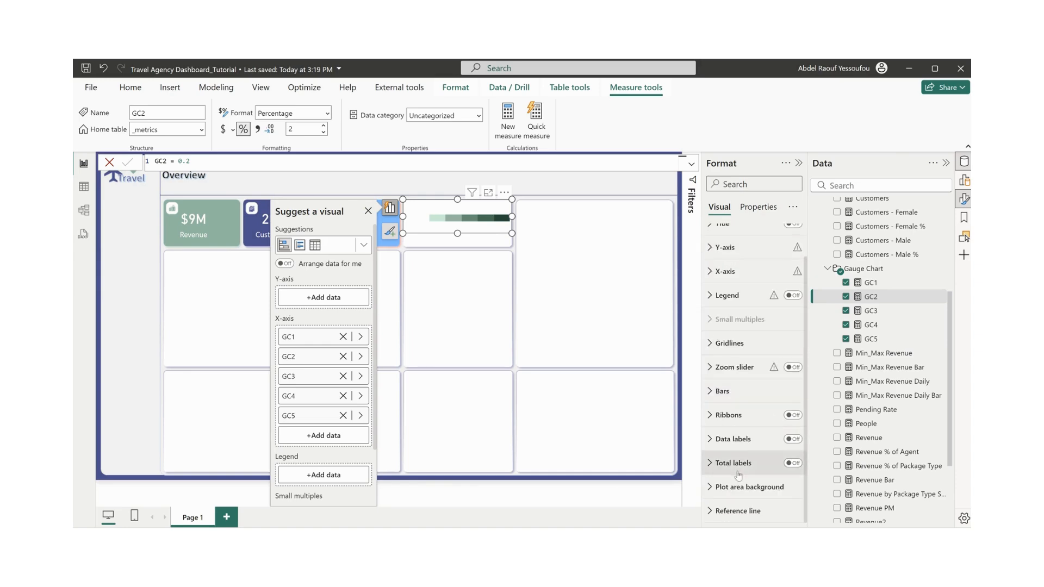
pyautogui.click(756, 510)
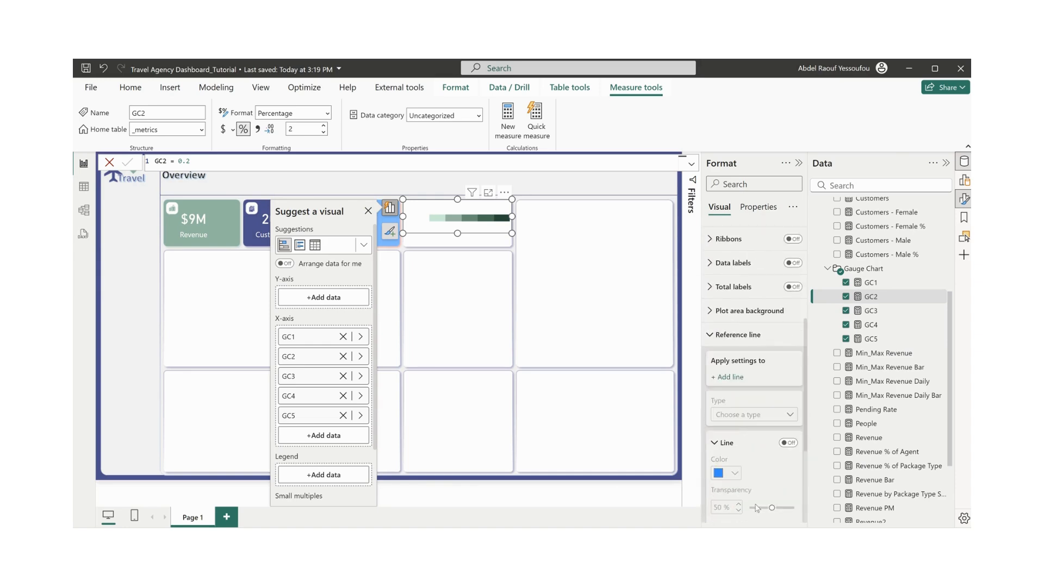
pyautogui.click(730, 379)
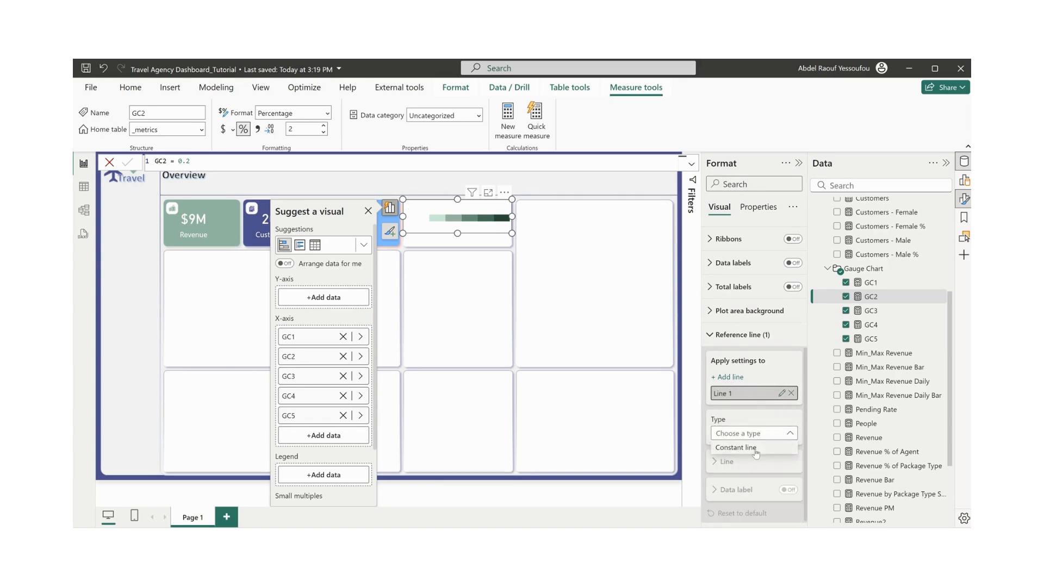
pyautogui.scroll(-2, 754, 451)
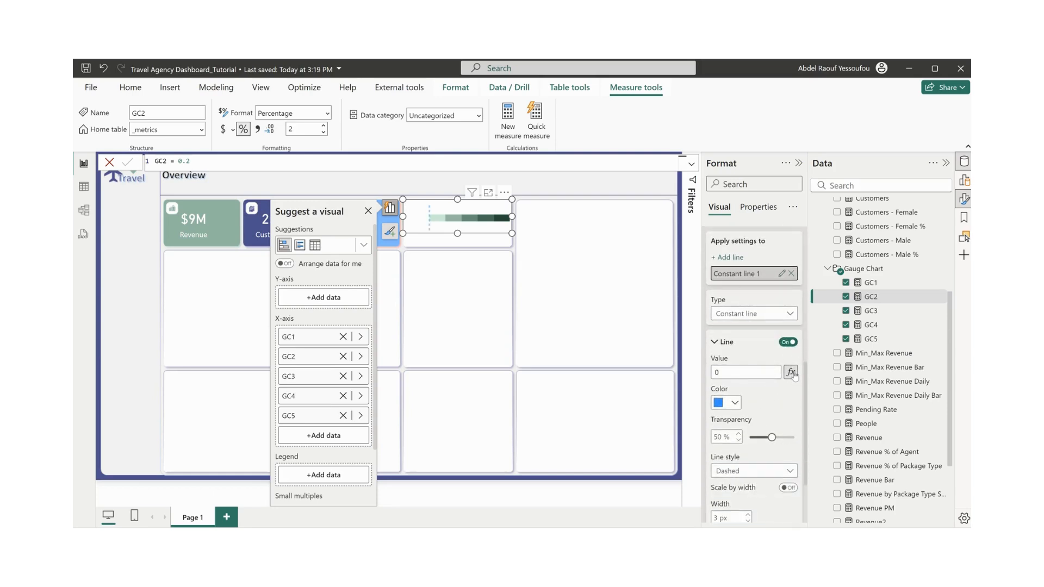
# - Base the constant line's value on the Conversion Rate measure, using the Field value format style
pyautogui.click(791, 373)
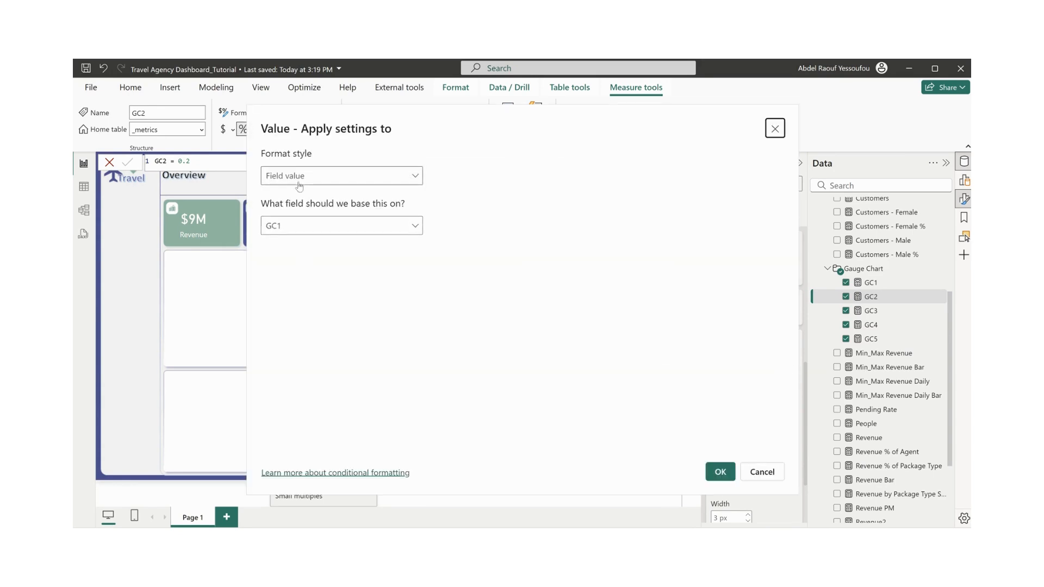
pyautogui.click(311, 226)
pyautogui.write('conve')
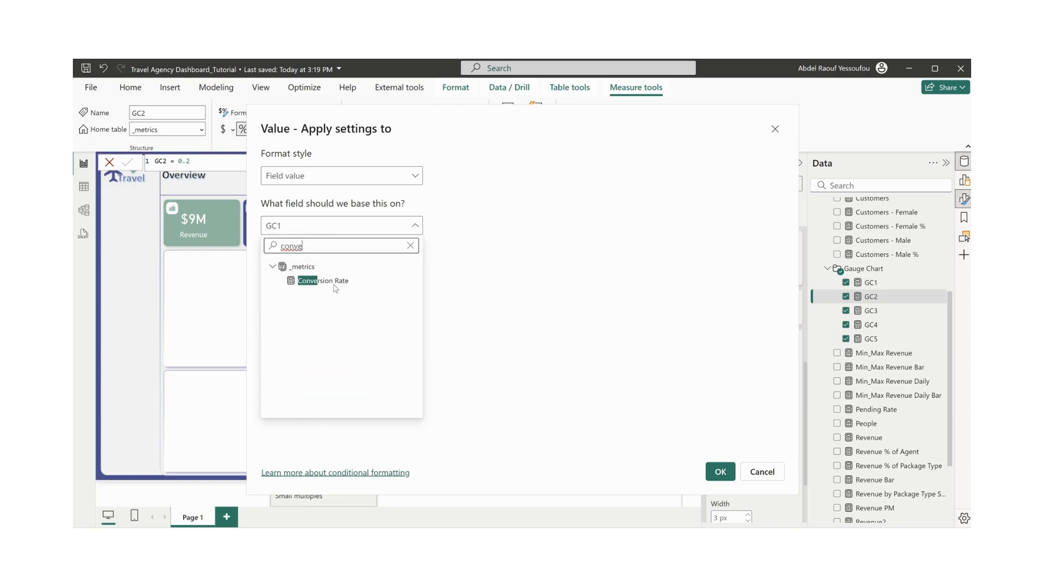
pyautogui.click(334, 283)
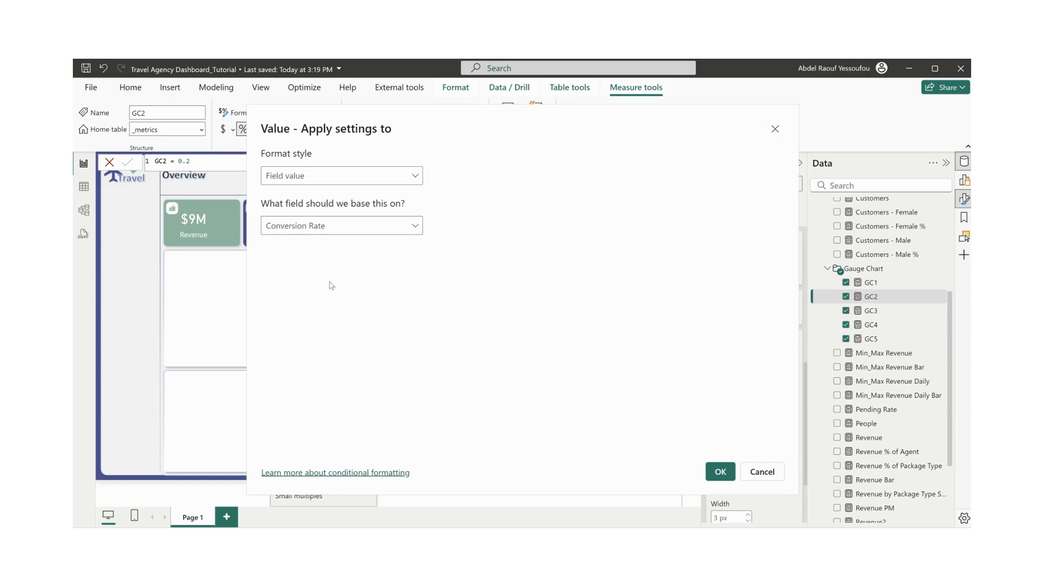
pyautogui.click(721, 472)
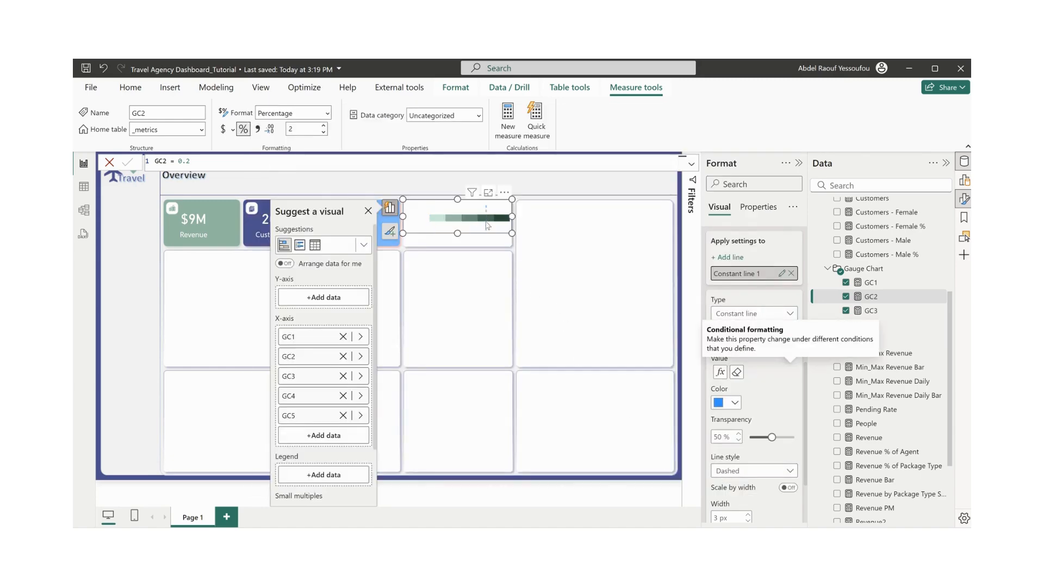
# - Turn on the constant line's data label, with zero decimal places and the green #608B76 as its color
pyautogui.scroll(-3, 784, 471)
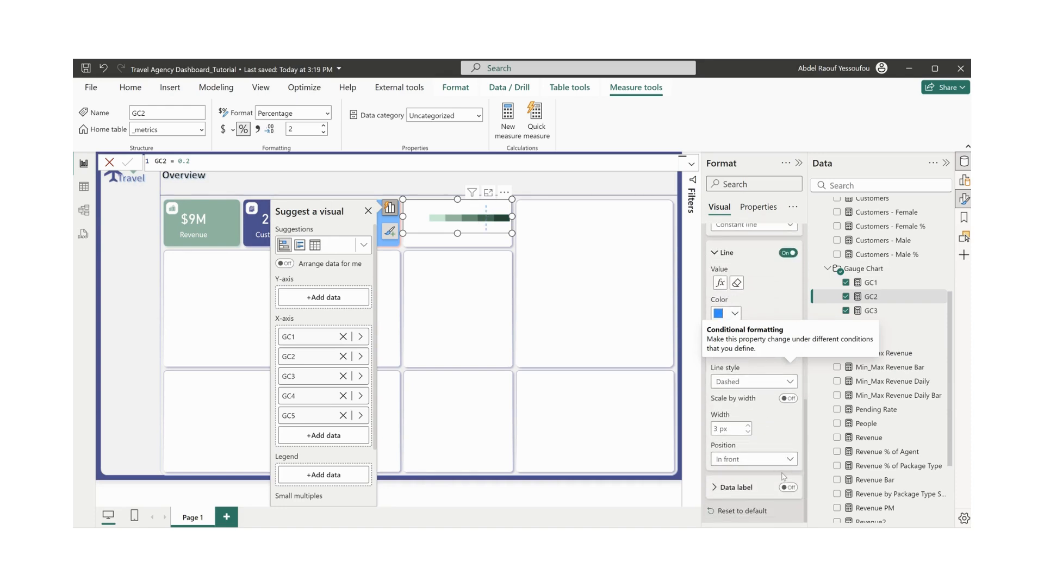
pyautogui.click(790, 488)
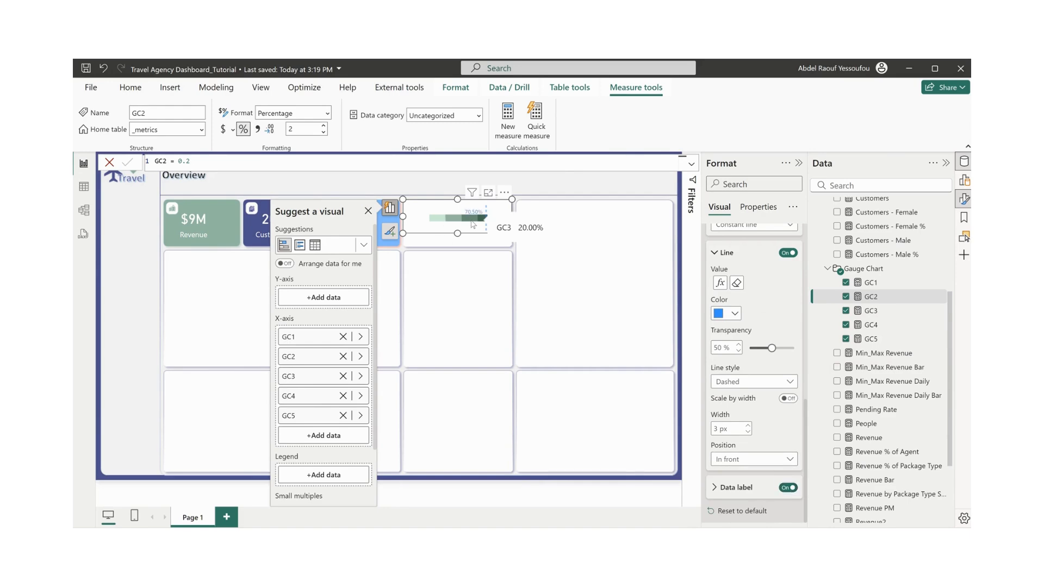
pyautogui.click(733, 488)
pyautogui.scroll(-3, 733, 489)
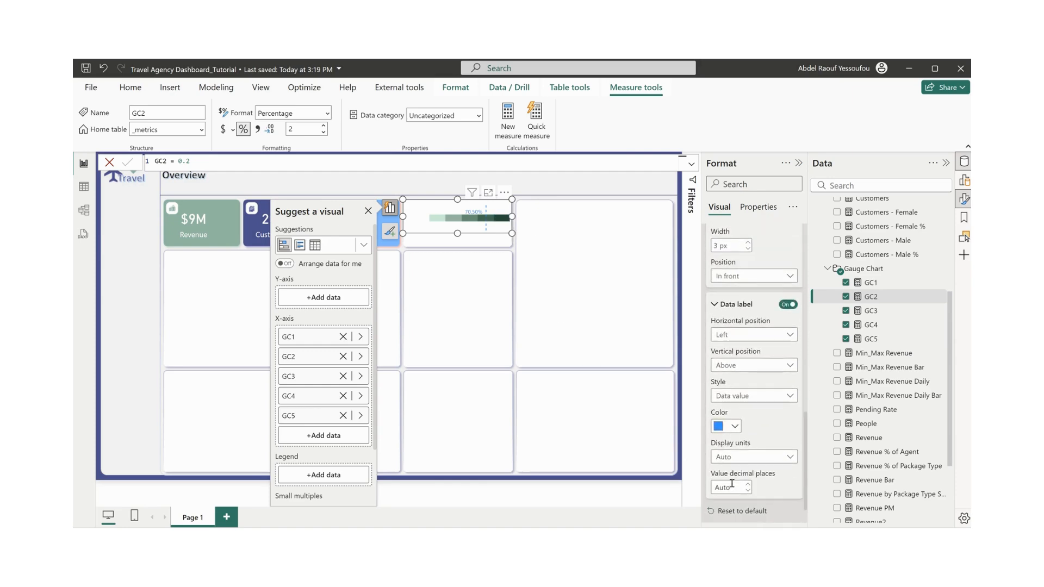
pyautogui.click(736, 487)
pyautogui.click(728, 430)
pyautogui.click(772, 391)
# - Set the constant line's color to the green #608B76 and its line style to Solid
pyautogui.scroll(3, 769, 392)
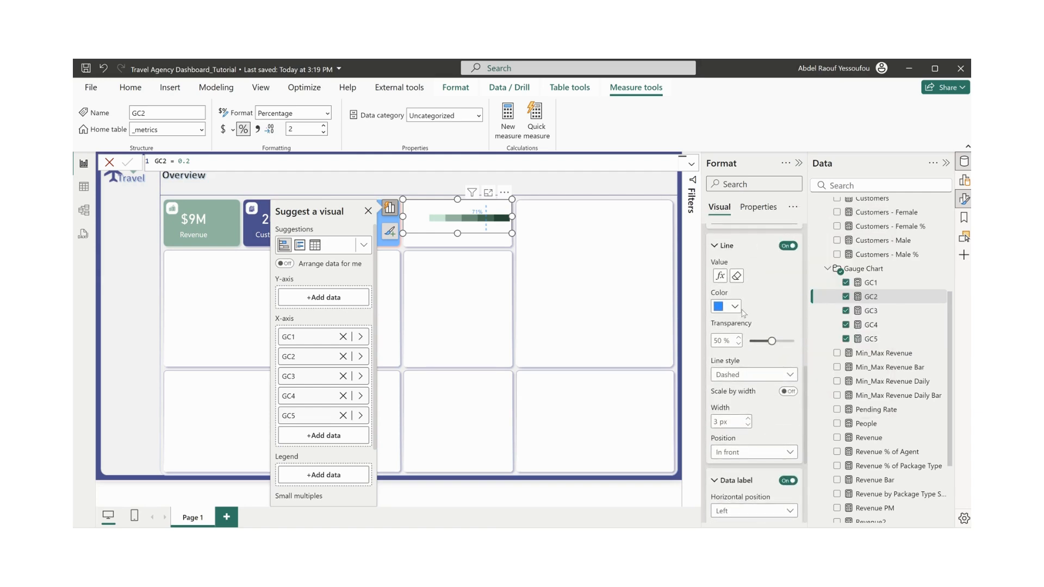
pyautogui.click(735, 307)
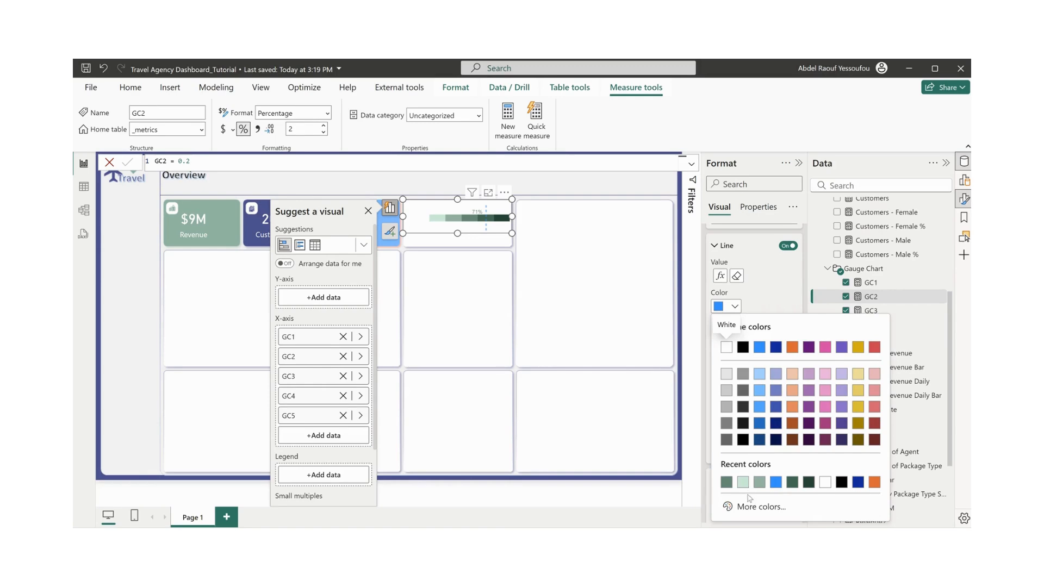
pyautogui.click(725, 484)
pyautogui.scroll(3, 764, 380)
pyautogui.scroll(-2, 768, 368)
pyautogui.click(752, 375)
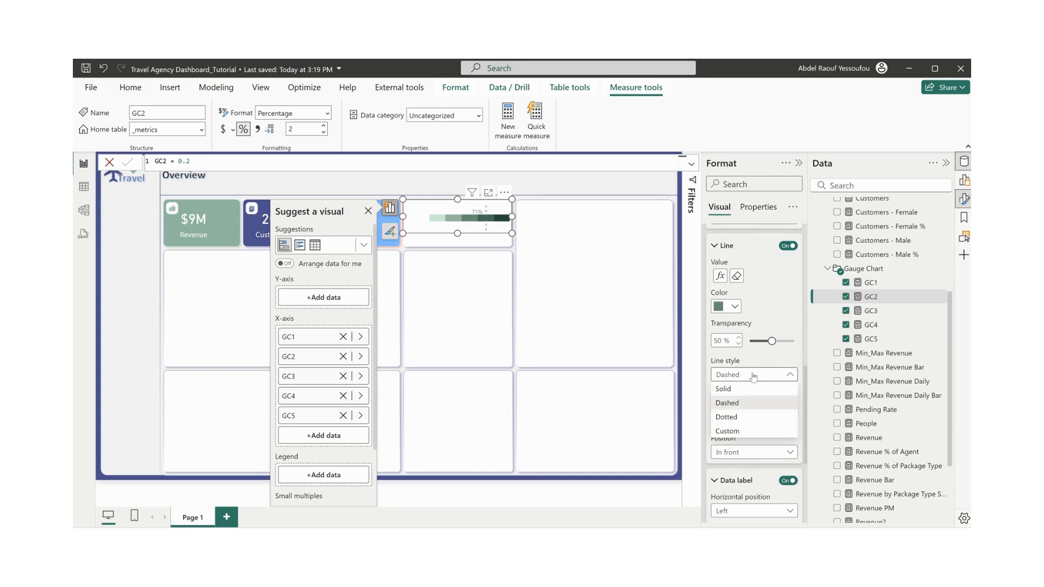
pyautogui.click(736, 390)
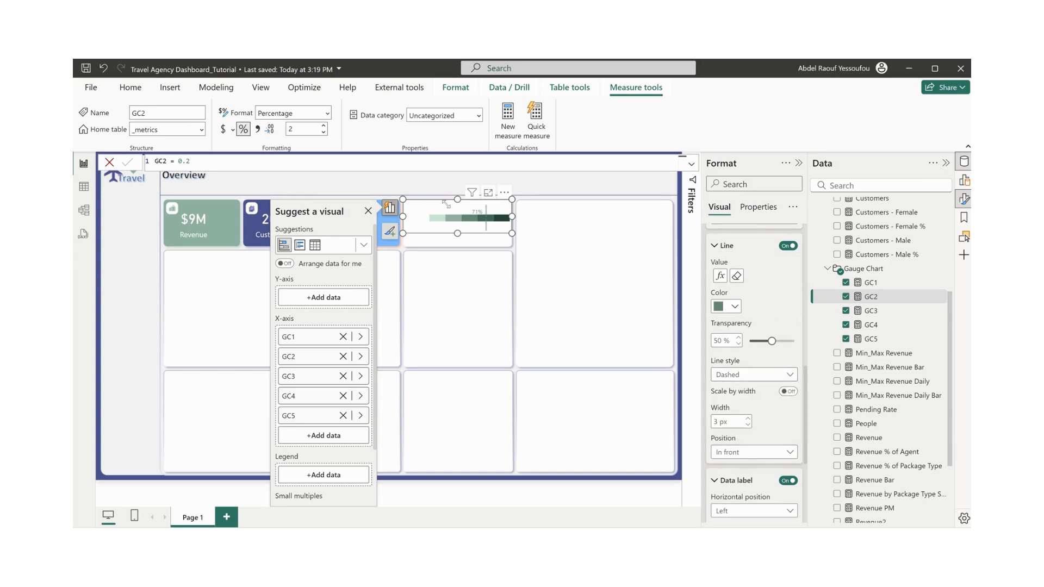
# - Add a card for the Conversion Rate measure, hide its category label, and reduce its callout value's font size
pyautogui.click(496, 247)
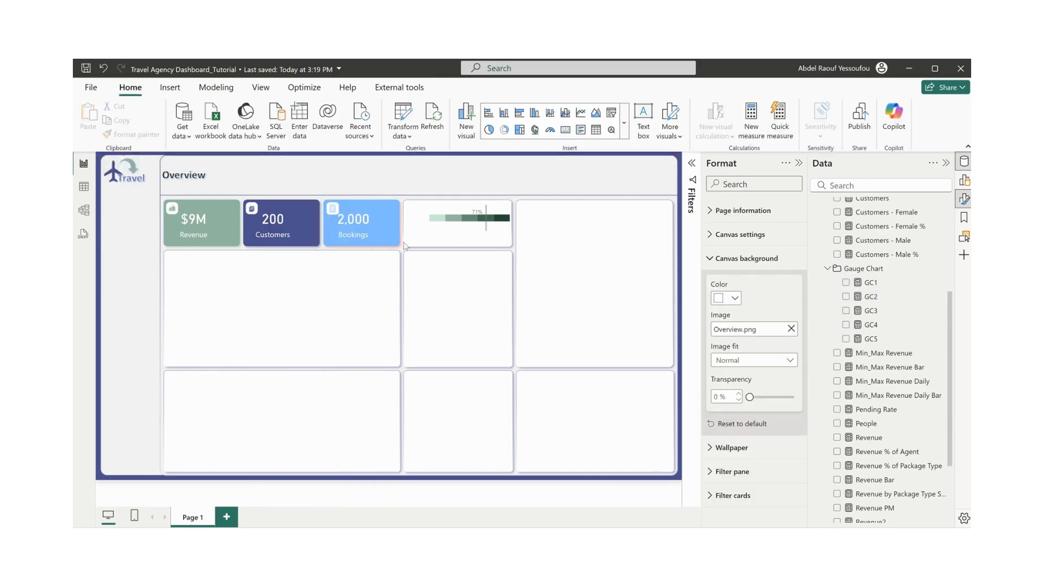
pyautogui.scroll(5, 858, 337)
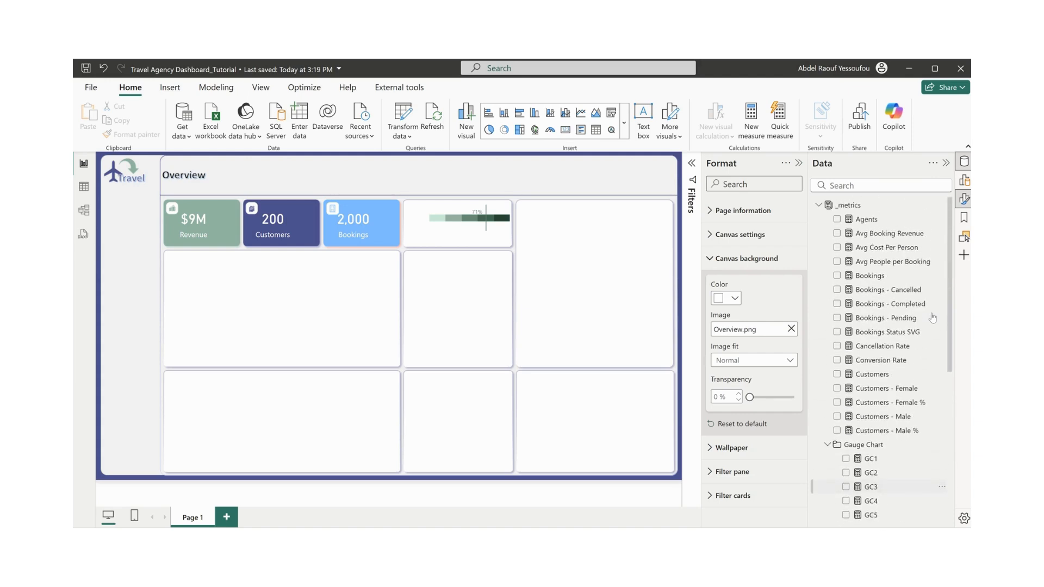
pyautogui.click(838, 361)
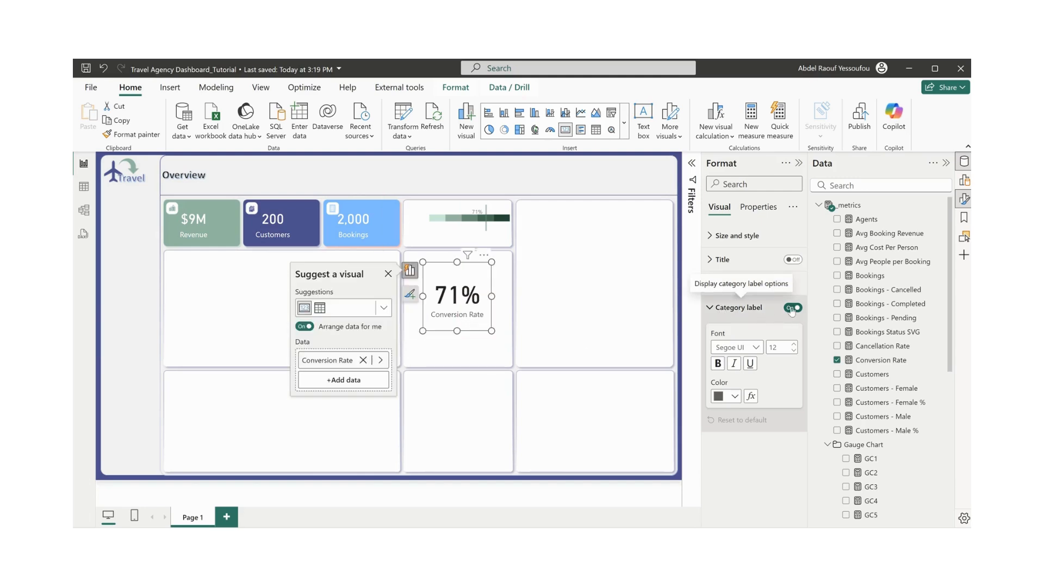
pyautogui.click(737, 284)
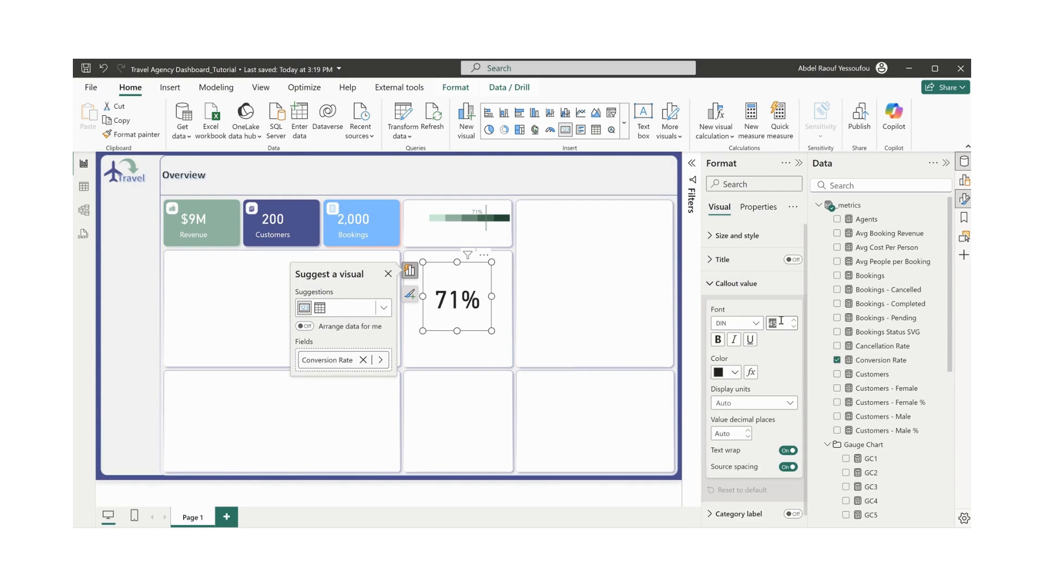
# - Shrink the Conversion Rate card to about 75 by 43 over the gauge bar's left end and turn off its background
pyautogui.moveTo(491, 330); pyautogui.dragTo(417, 229)
pyautogui.click(729, 235)
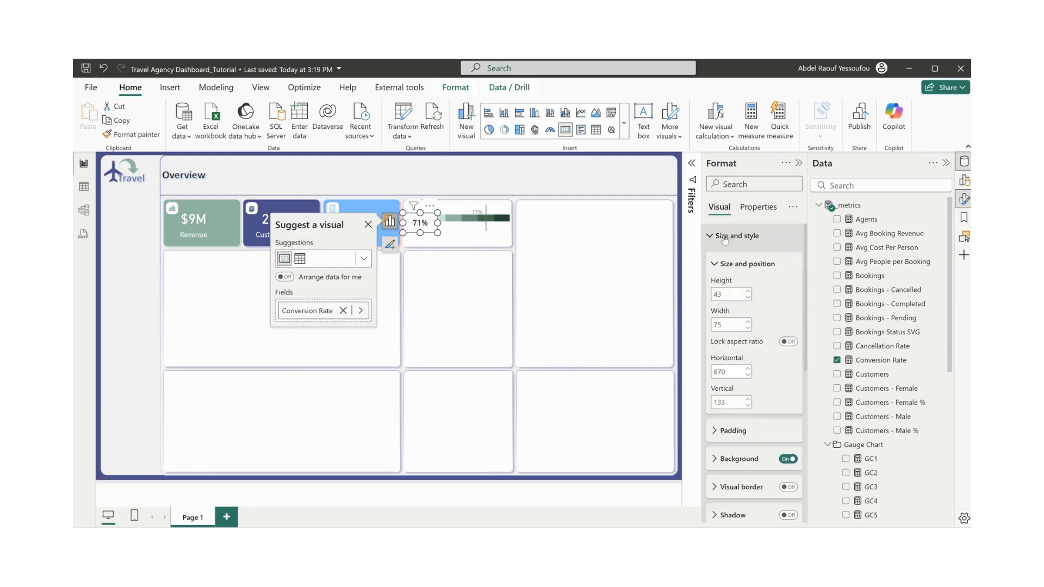
pyautogui.click(788, 460)
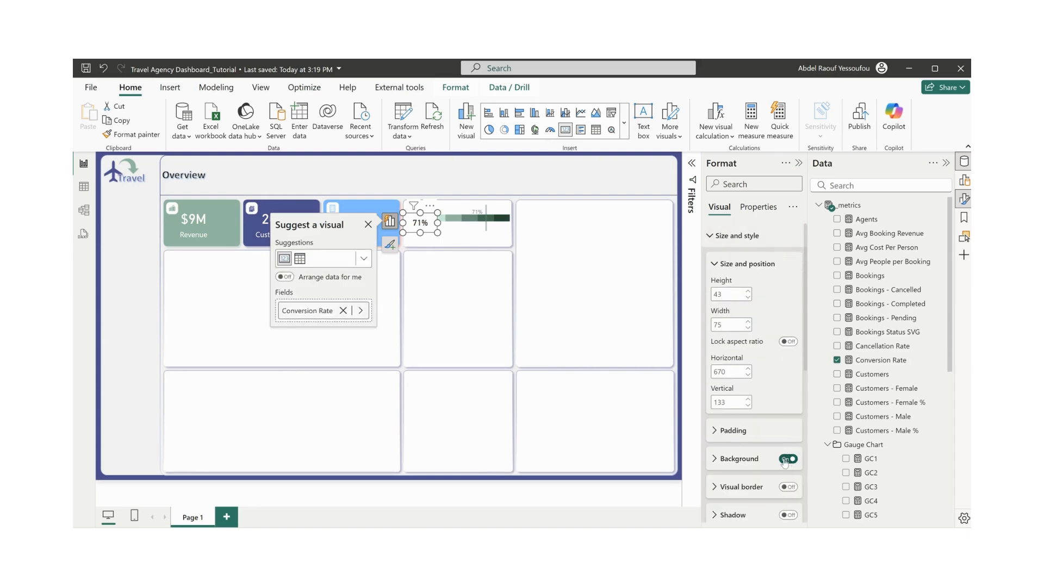
pyautogui.click(787, 459)
# - Fine-tune the Conversion Rate card's position to horizontal 661 and vertical 125, aligning it beside the gauge bar
pyautogui.moveTo(416, 230); pyautogui.dragTo(417, 229)
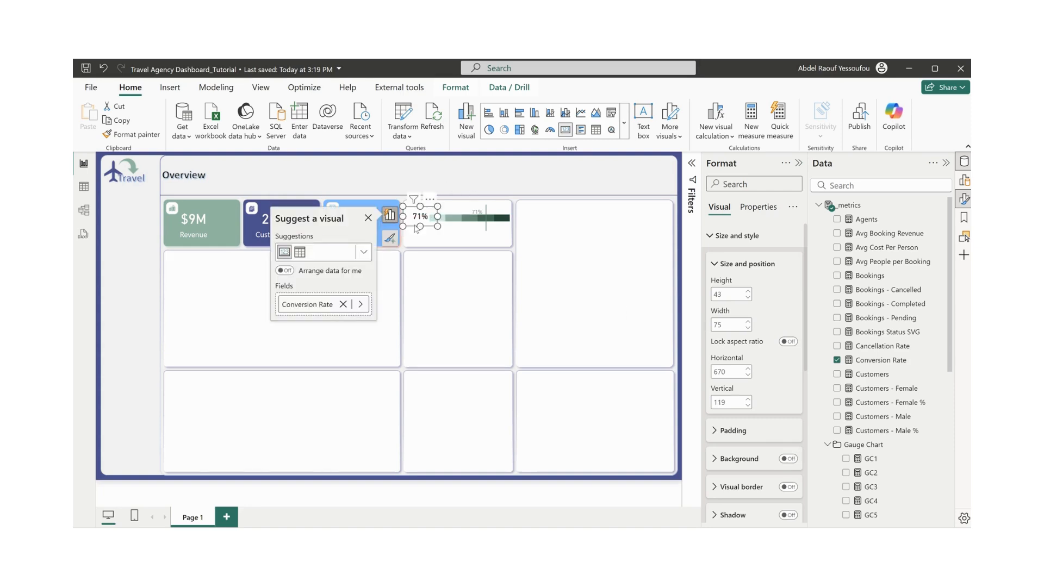
pyautogui.press('Left')
pyautogui.press('Left')
pyautogui.press('Left')
pyautogui.press('Left')
pyautogui.press('Left')
pyautogui.press('Left')
pyautogui.press('Left')
pyautogui.press('Left')
pyautogui.press('Left')
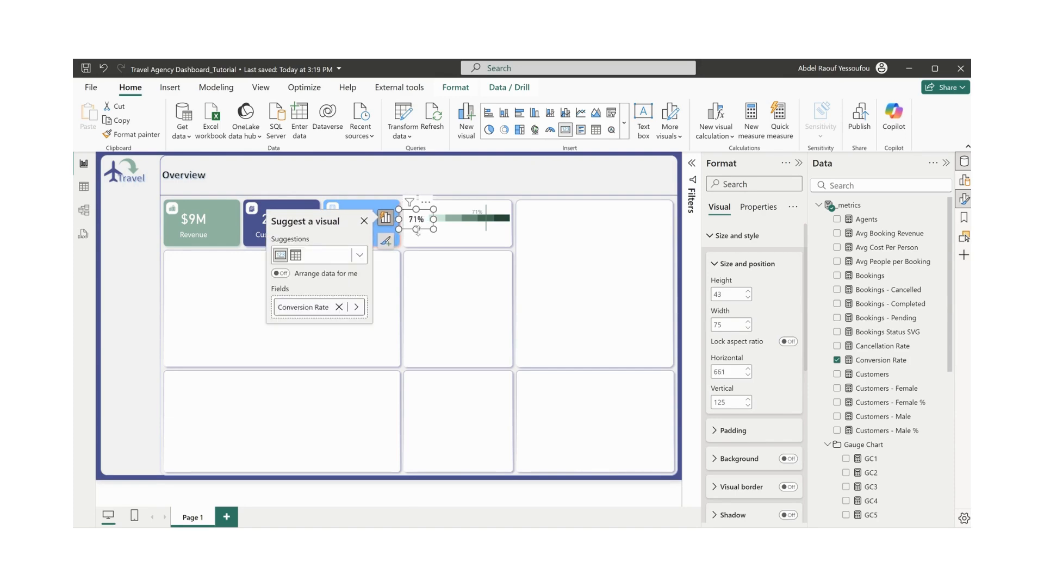
pyautogui.click(451, 249)
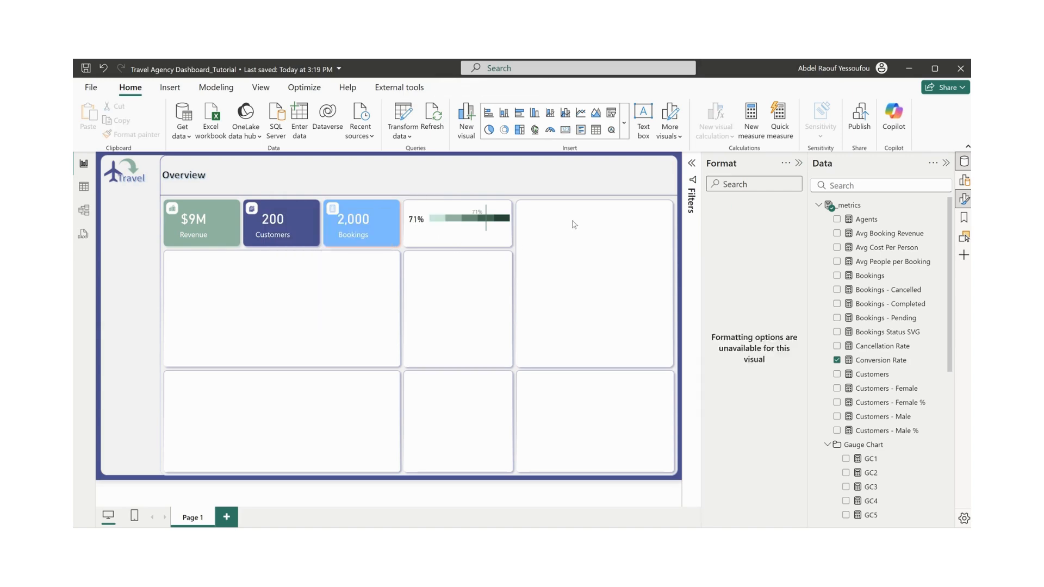
# - Insert a widened text box reading "Conversion Rate" and set its text to font size 12
pyautogui.click(644, 117)
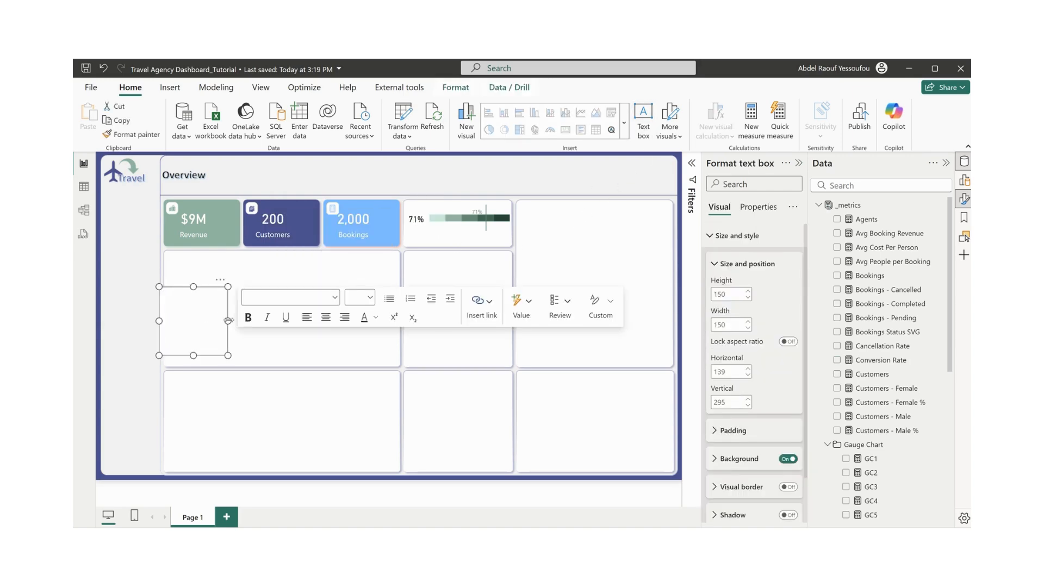
pyautogui.moveTo(228, 321); pyautogui.dragTo(312, 322)
pyautogui.click(212, 319)
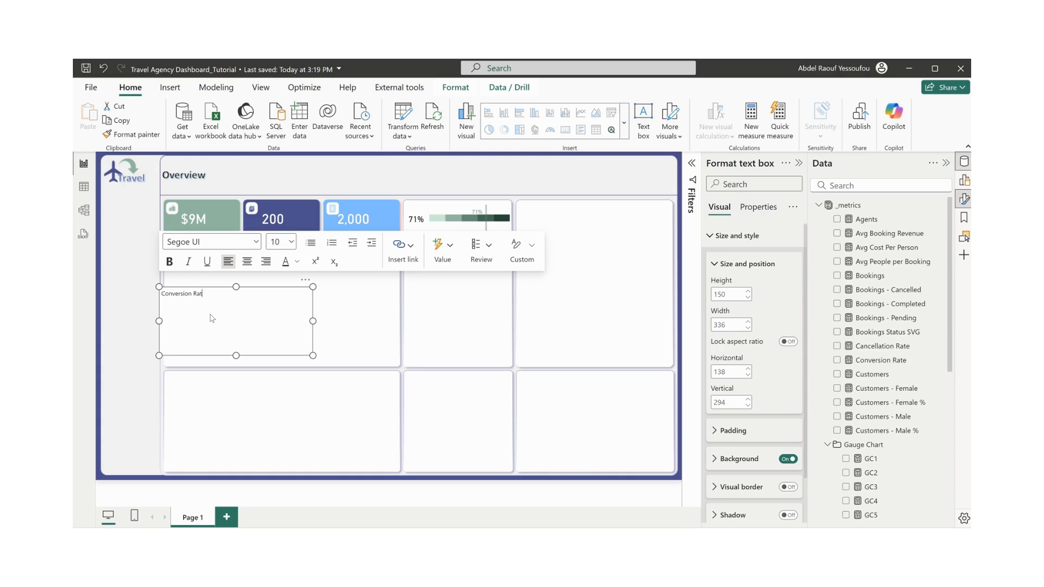
pyautogui.hotkey('ctrl', 'a')
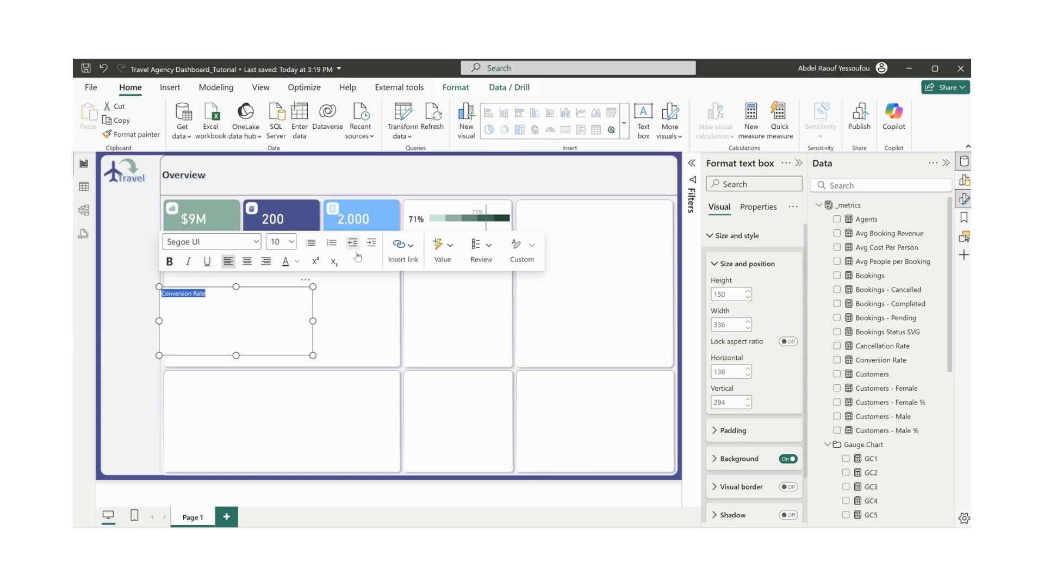
pyautogui.click(291, 242)
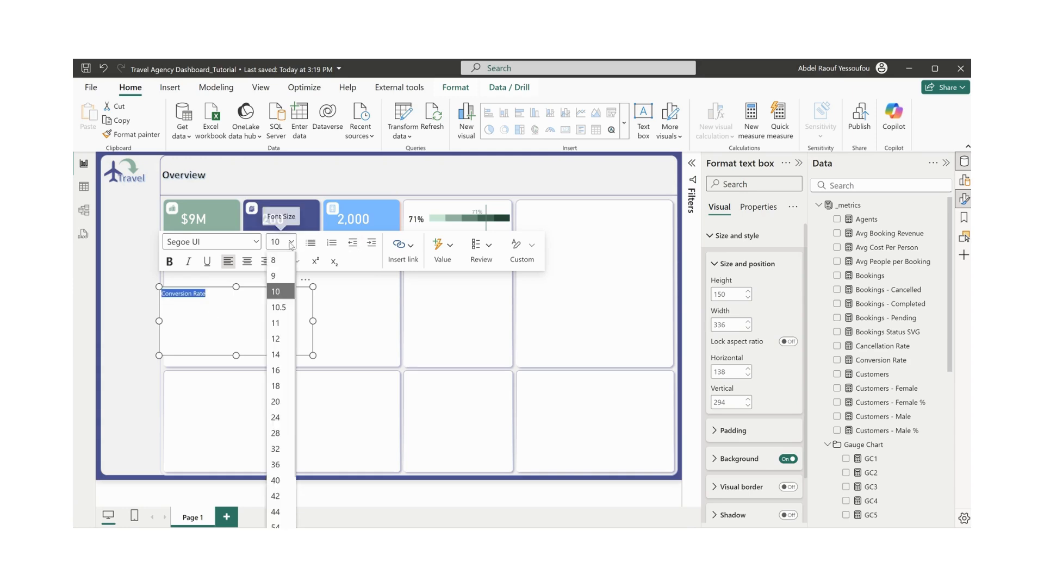
pyautogui.click(284, 338)
pyautogui.click(241, 357)
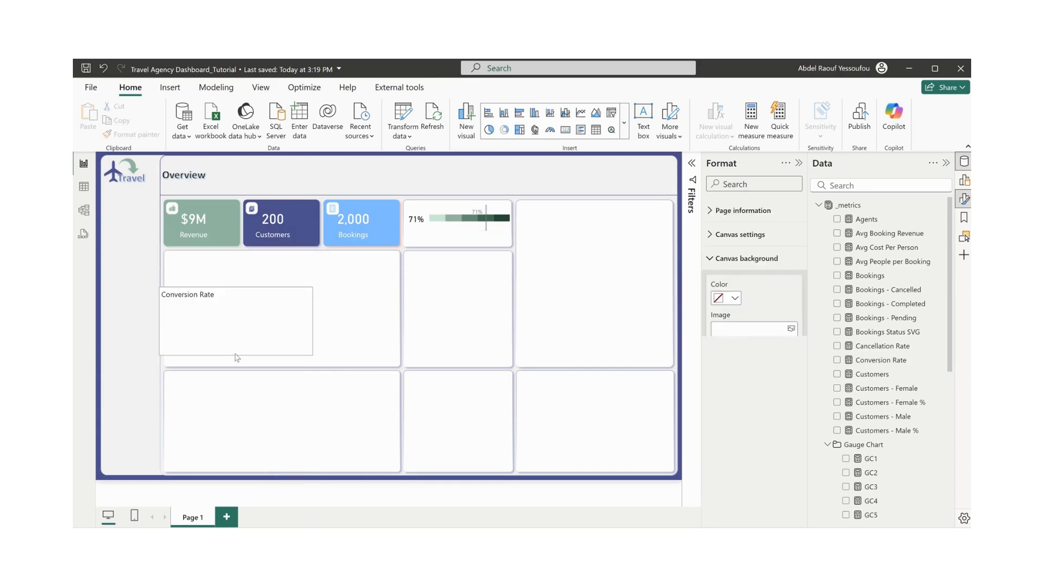
# - Fit the "Conversion Rate" text box, about 148 by 39, beneath the gauge bar and turn off its background
pyautogui.moveTo(236, 357); pyautogui.dragTo(236, 306)
pyautogui.moveTo(310, 298); pyautogui.dragTo(471, 229)
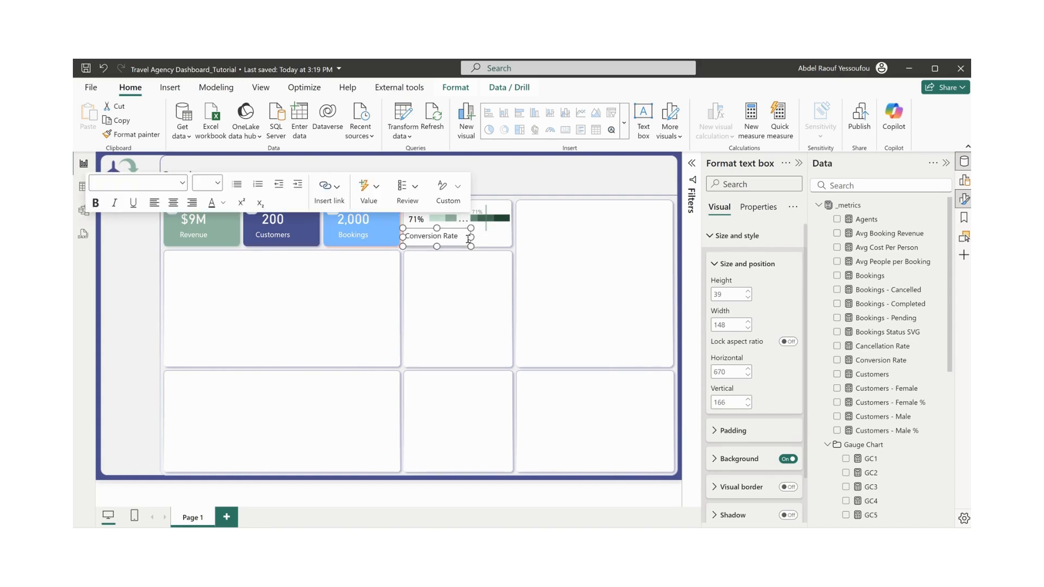
pyautogui.click(788, 459)
pyautogui.click(497, 284)
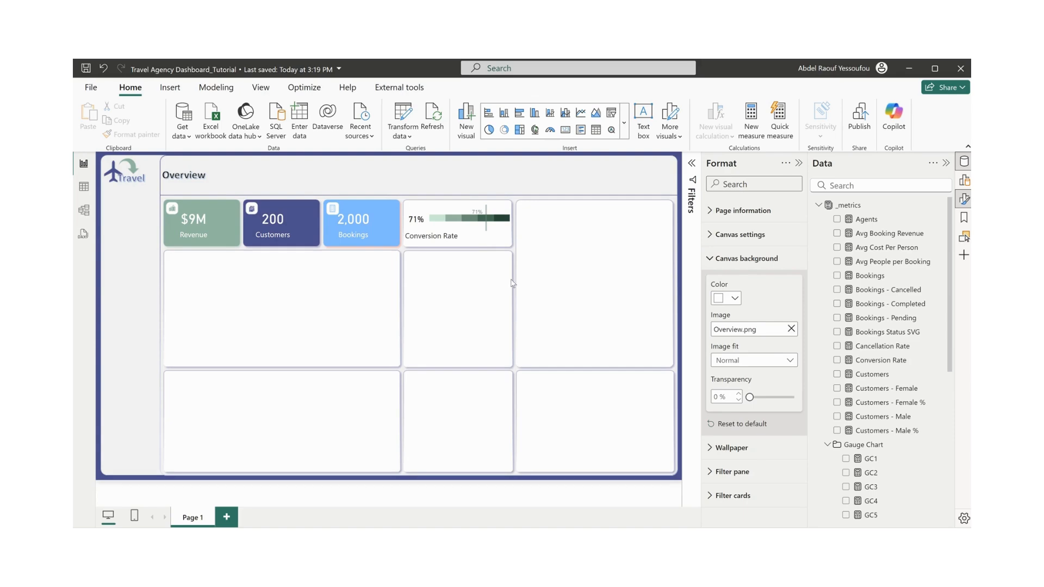
# - Add a combined line and column chart, about 513 by 232, filling the wide panel directly below the first three KPI cards
pyautogui.moveTo(608, 551)
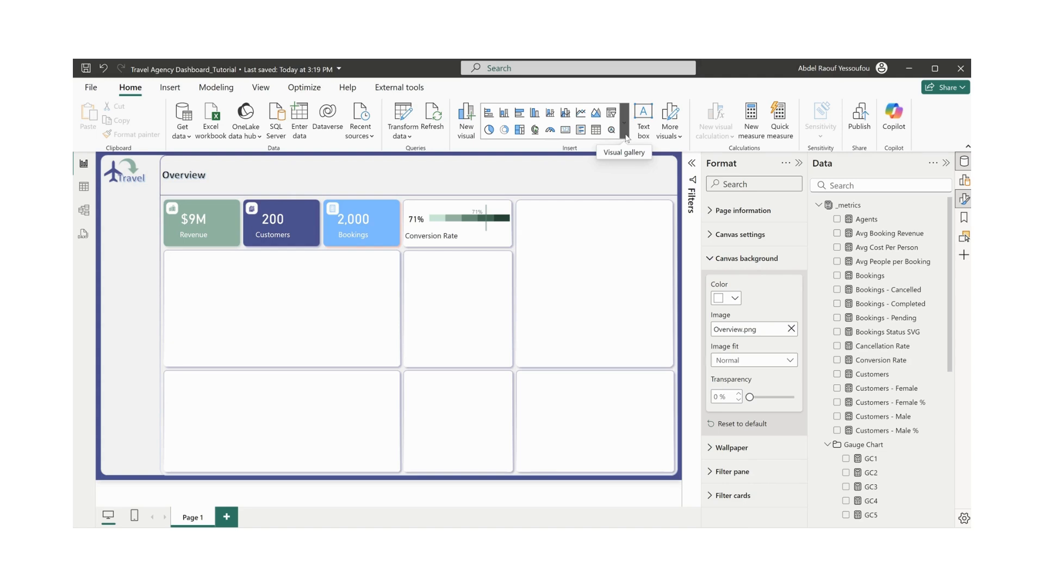
pyautogui.click(566, 113)
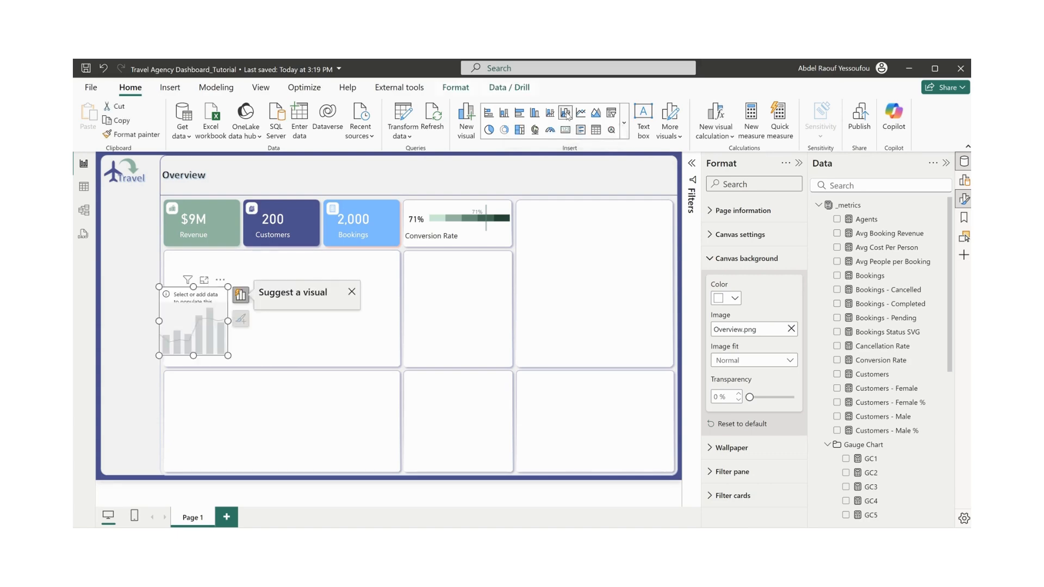
pyautogui.moveTo(192, 317); pyautogui.dragTo(205, 282)
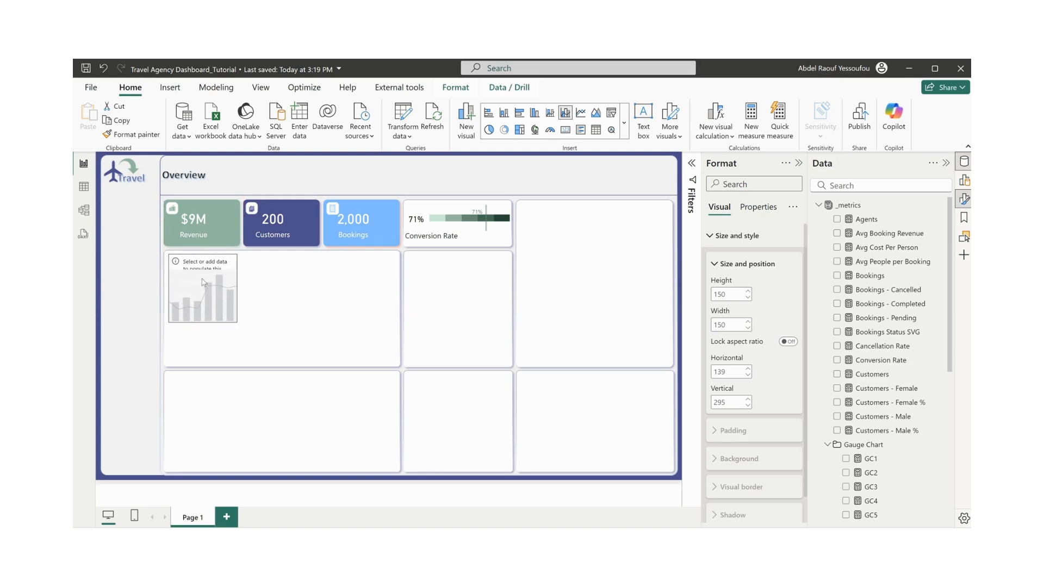
pyautogui.click(236, 324)
pyautogui.moveTo(206, 303); pyautogui.dragTo(403, 364)
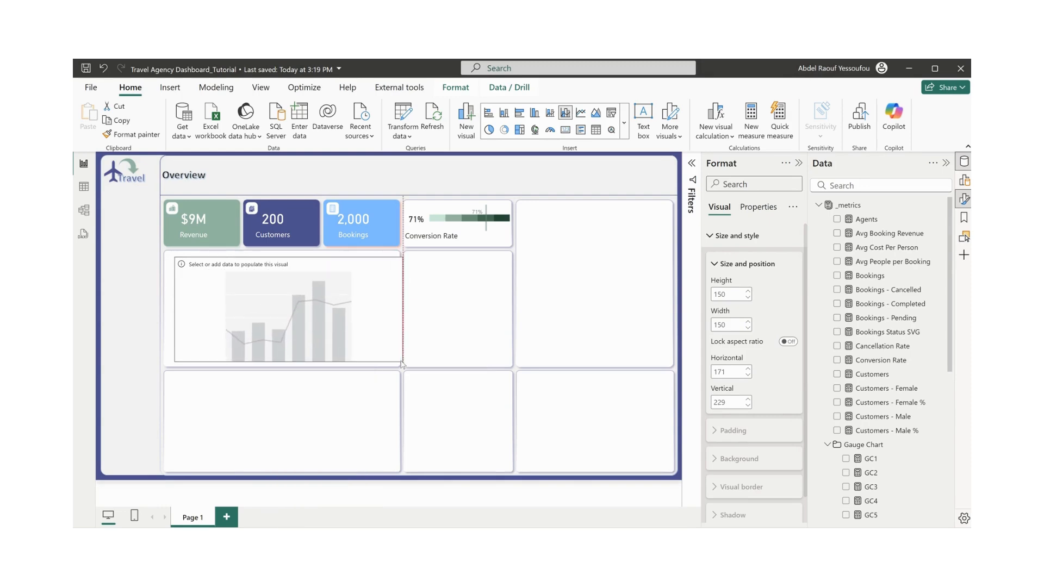
pyautogui.moveTo(318, 317); pyautogui.dragTo(308, 315)
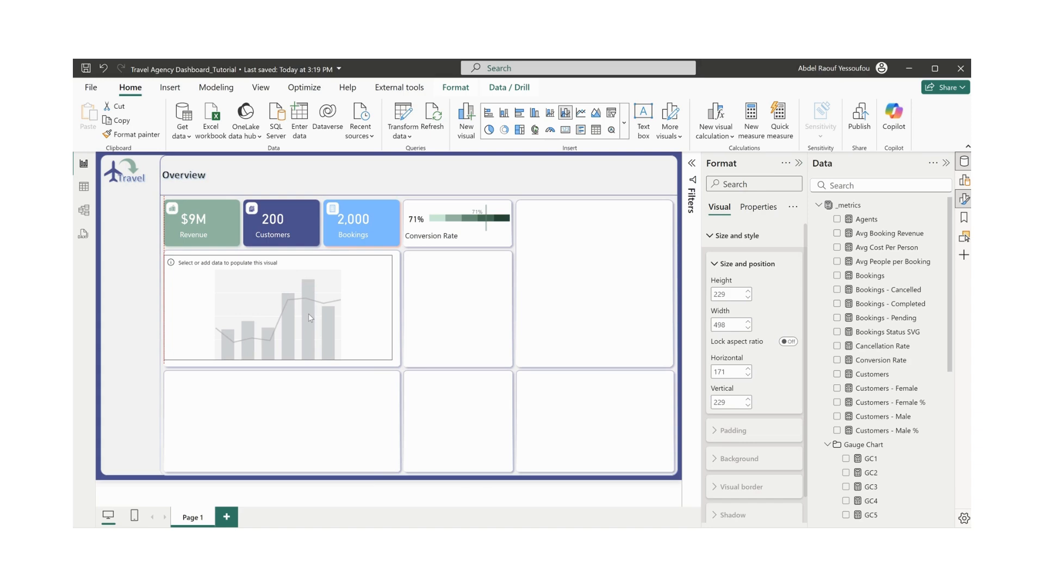
pyautogui.moveTo(392, 308); pyautogui.dragTo(400, 312)
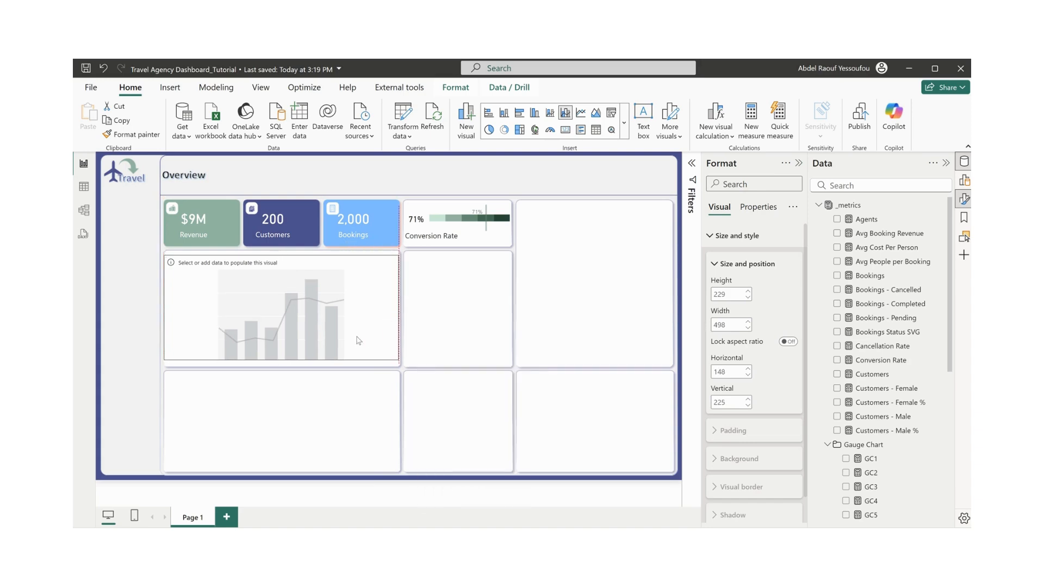
pyautogui.moveTo(281, 361); pyautogui.dragTo(281, 367)
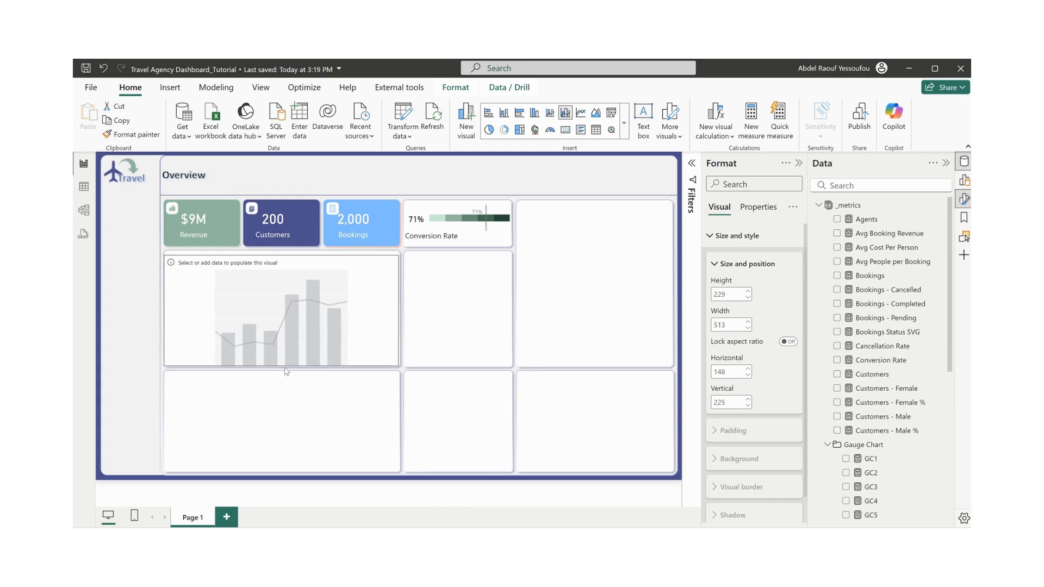
pyautogui.moveTo(281, 256); pyautogui.dragTo(284, 267)
# - Plot the Revenue measure by the Calendar table's Weekday field in the new combo chart
pyautogui.scroll(-5, 881, 441)
pyautogui.scroll(3, 881, 438)
pyautogui.scroll(-5, 881, 436)
pyautogui.scroll(2, 831, 328)
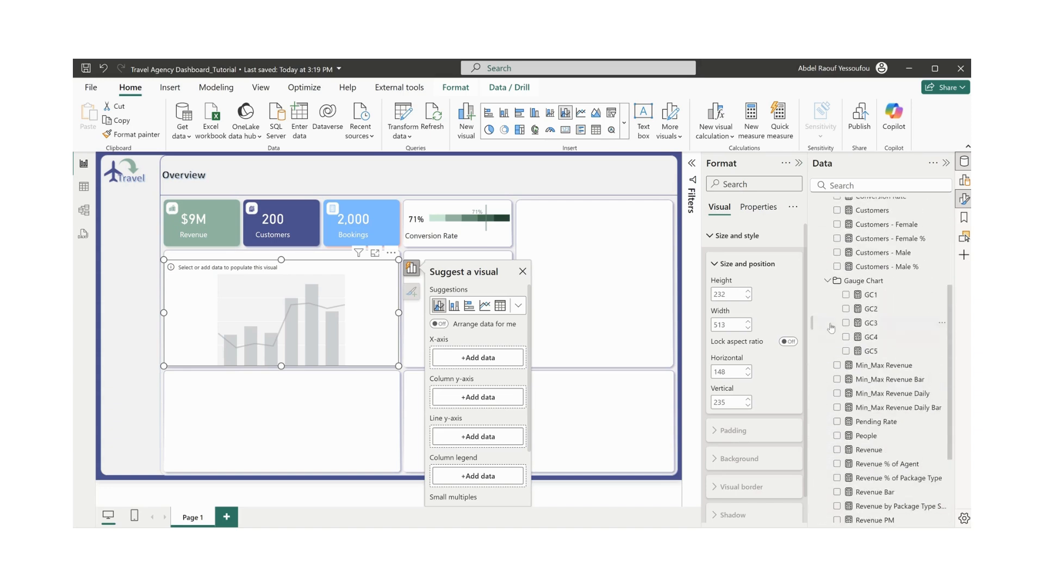
pyautogui.click(827, 281)
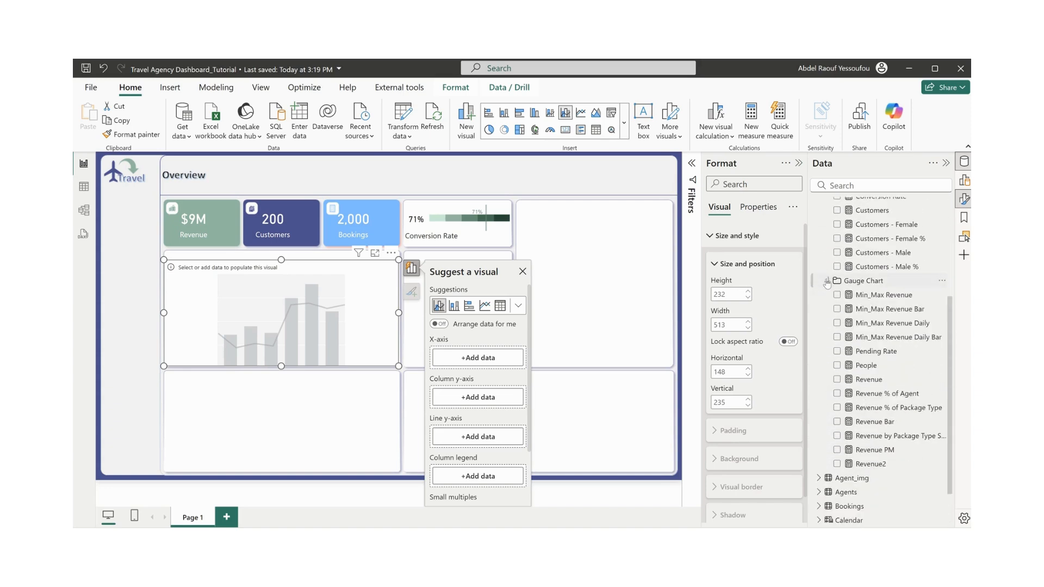
pyautogui.click(838, 380)
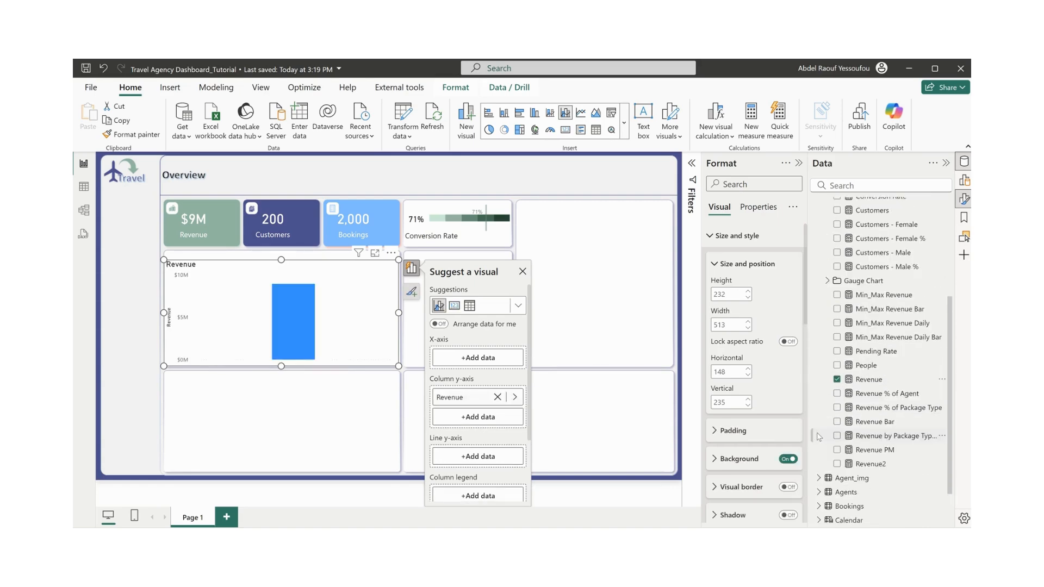
pyautogui.scroll(-1, 845, 471)
pyautogui.click(819, 474)
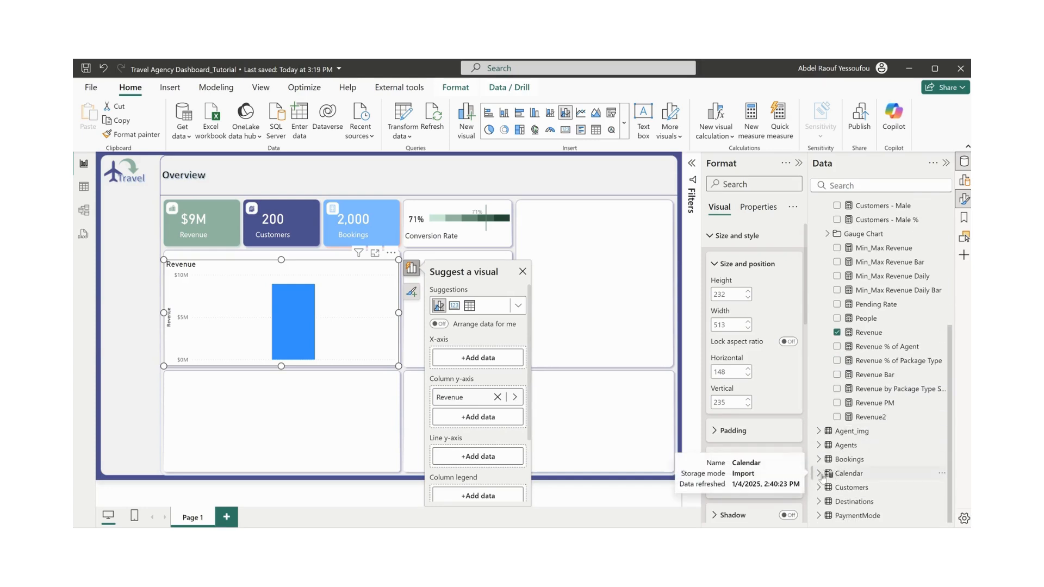
pyautogui.scroll(-3, 822, 478)
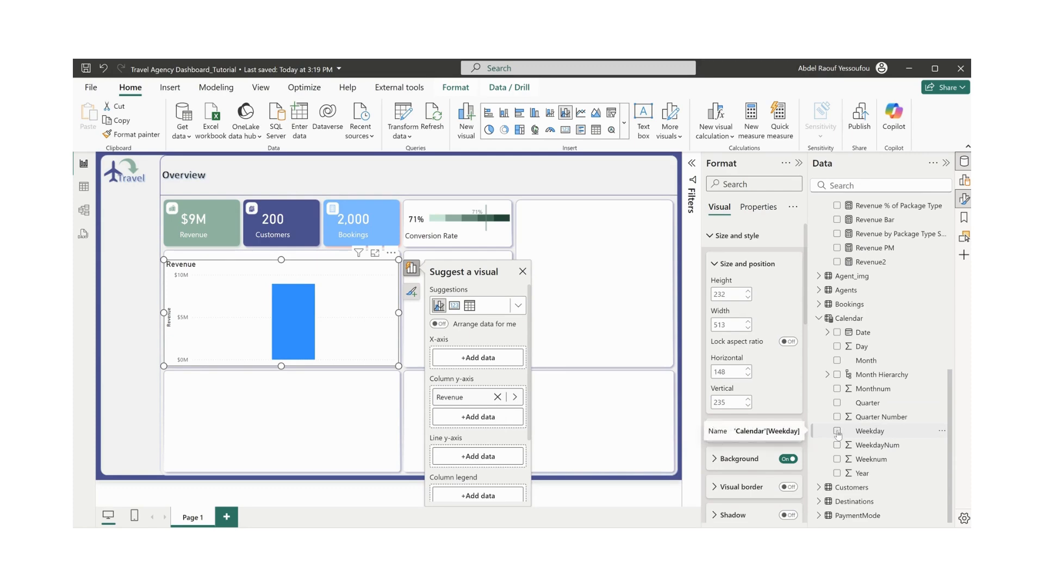
pyautogui.click(837, 432)
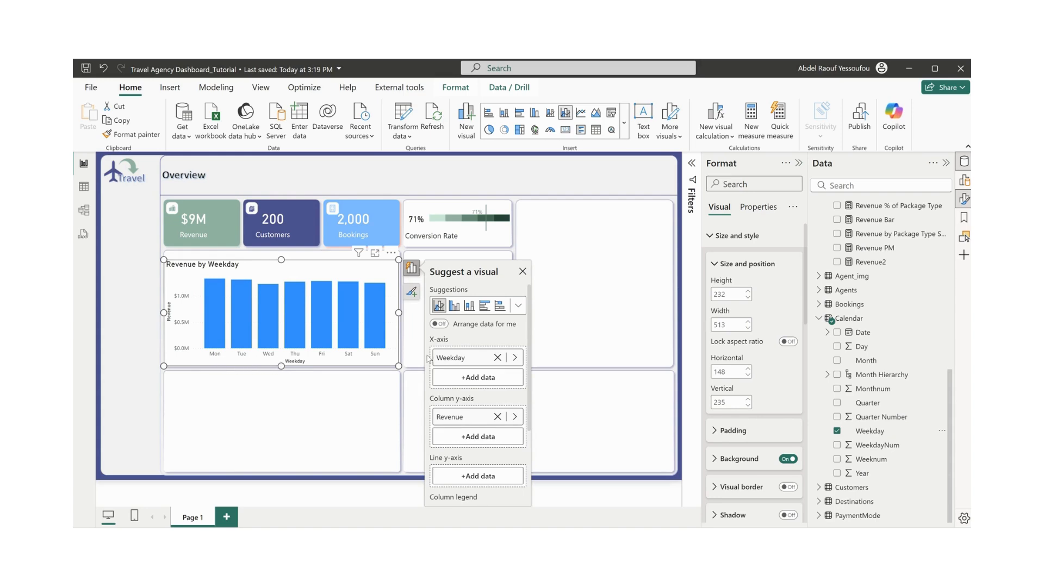
# - Check which column the Calendar table's Weekday field is sorted by
pyautogui.click(870, 431)
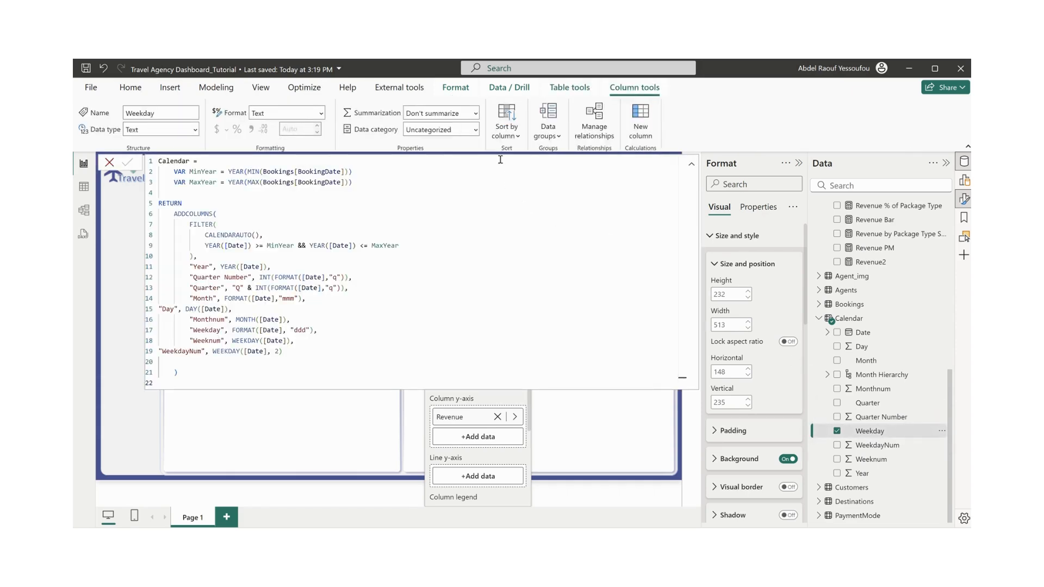
pyautogui.click(517, 138)
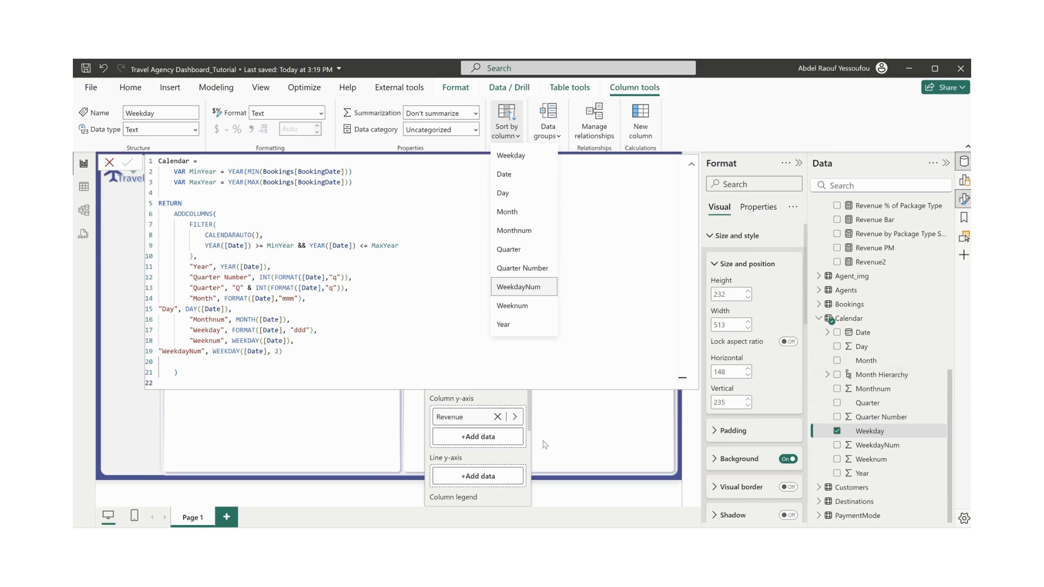
pyautogui.click(562, 438)
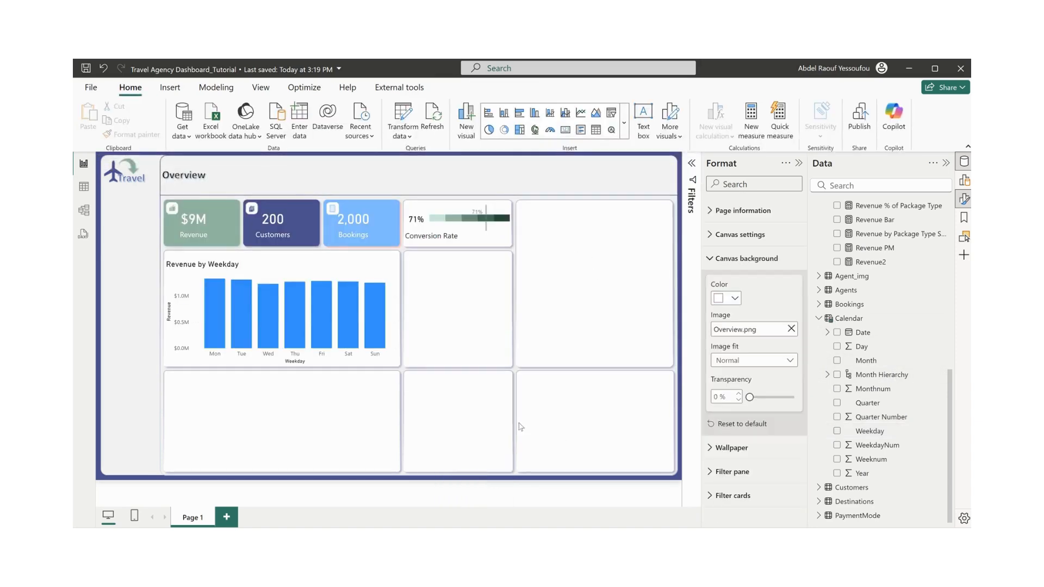
# - Move Revenue from the weekday chart's column y-axis to its line y-axis
pyautogui.click(338, 365)
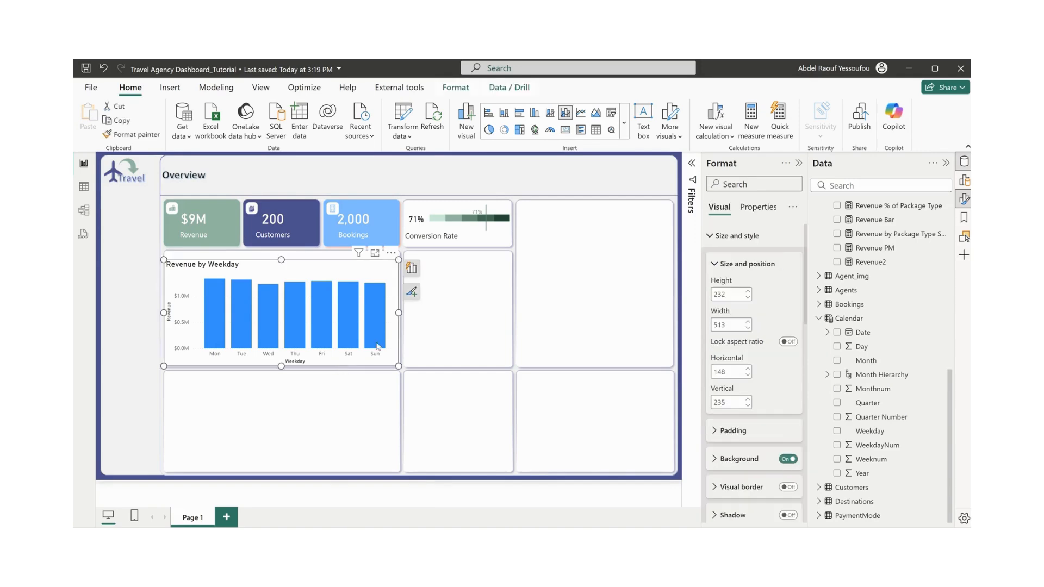
pyautogui.click(411, 270)
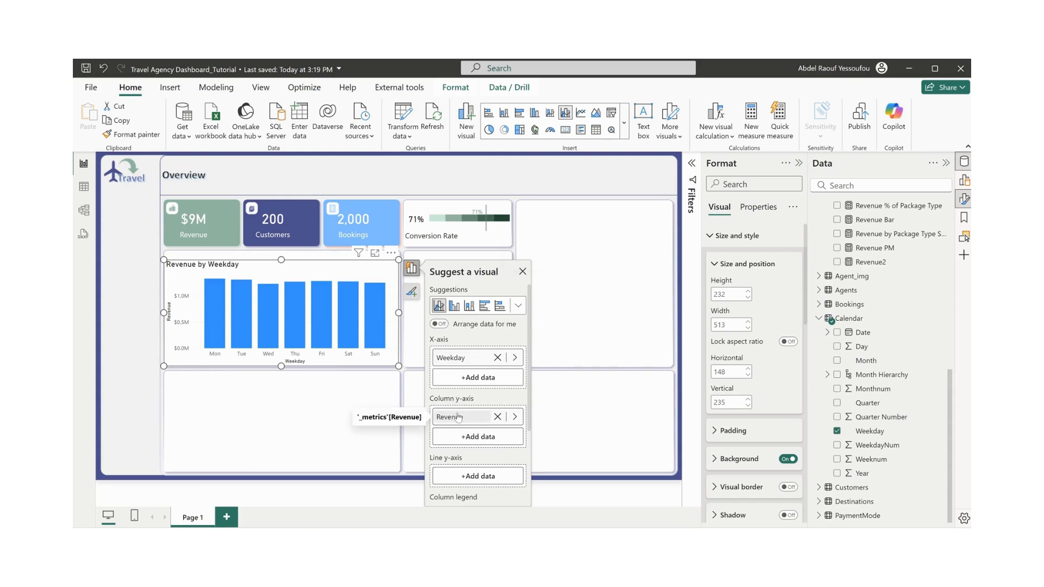
pyautogui.moveTo(458, 417); pyautogui.dragTo(474, 479)
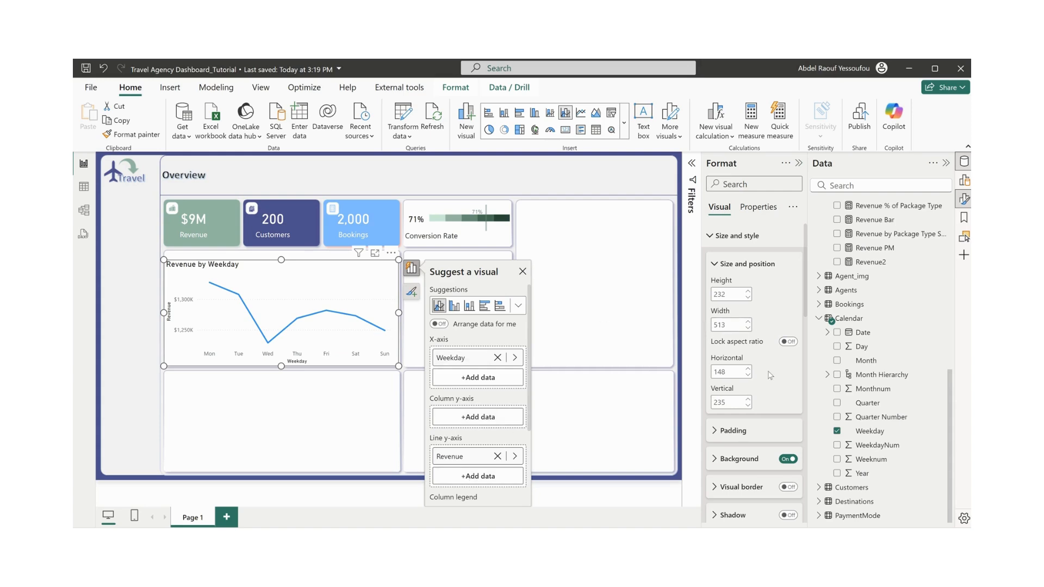
# - Turn off the weekday chart's title and its x-axis title
pyautogui.click(741, 243)
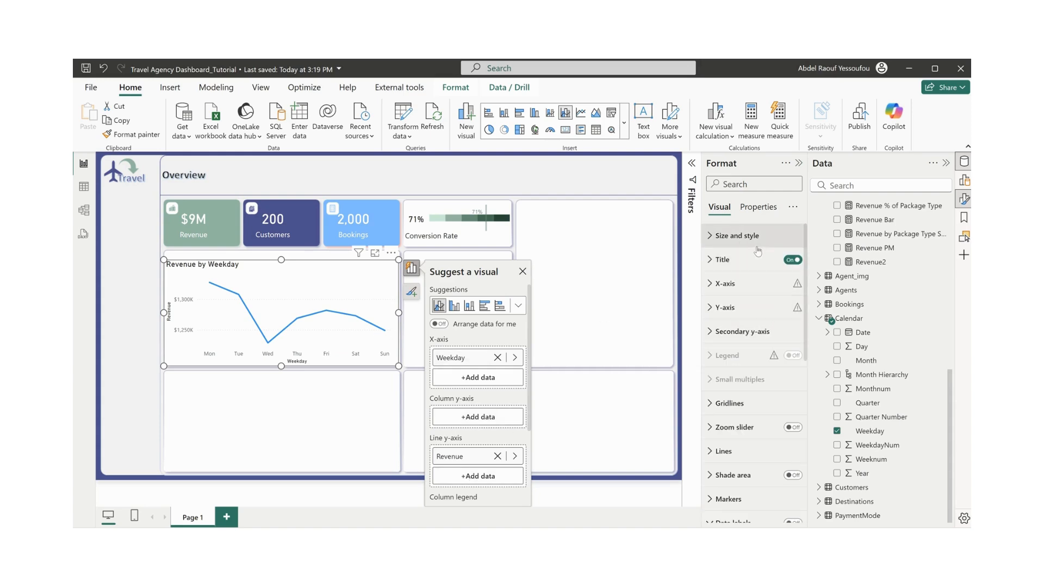
pyautogui.click(792, 260)
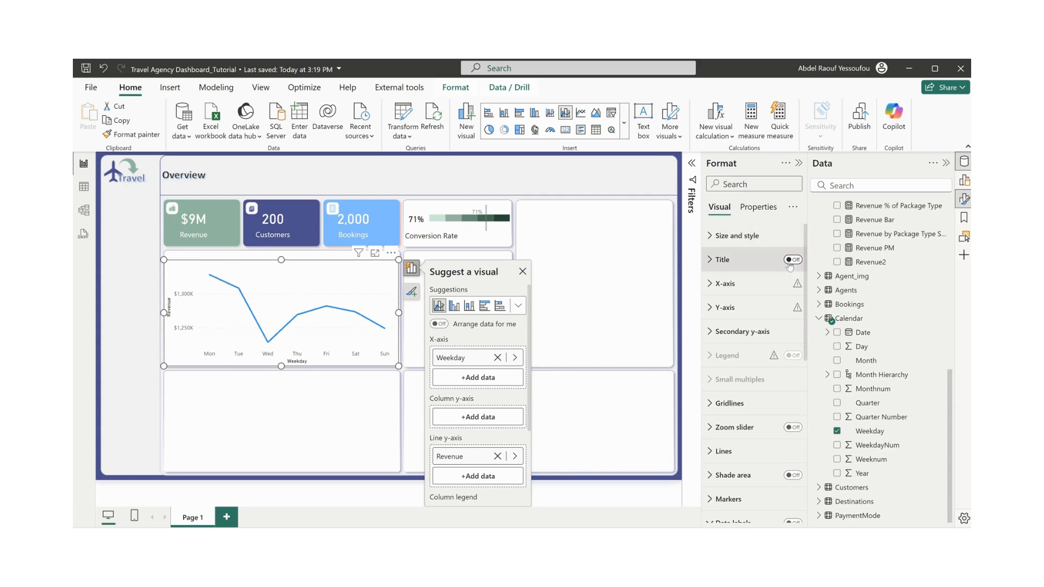
pyautogui.click(739, 285)
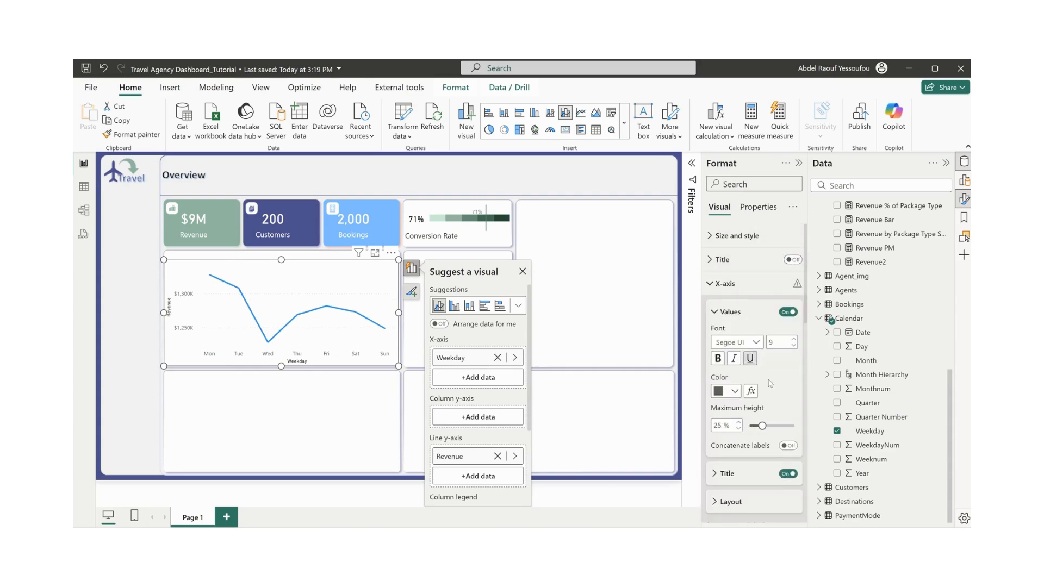
pyautogui.click(786, 476)
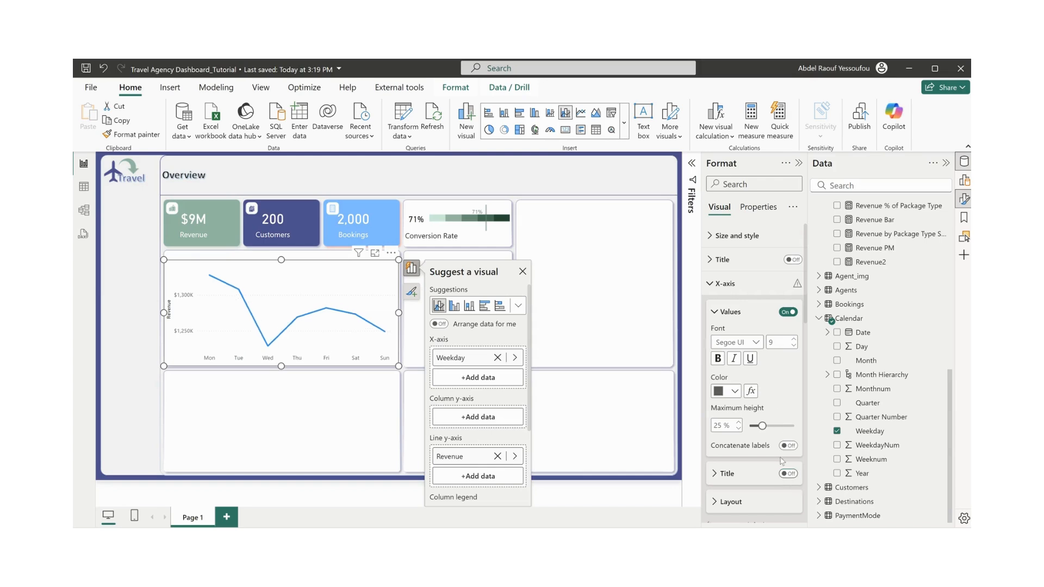
pyautogui.click(721, 285)
# - Turn off the title and the values of the weekday chart's y-axis
pyautogui.click(726, 307)
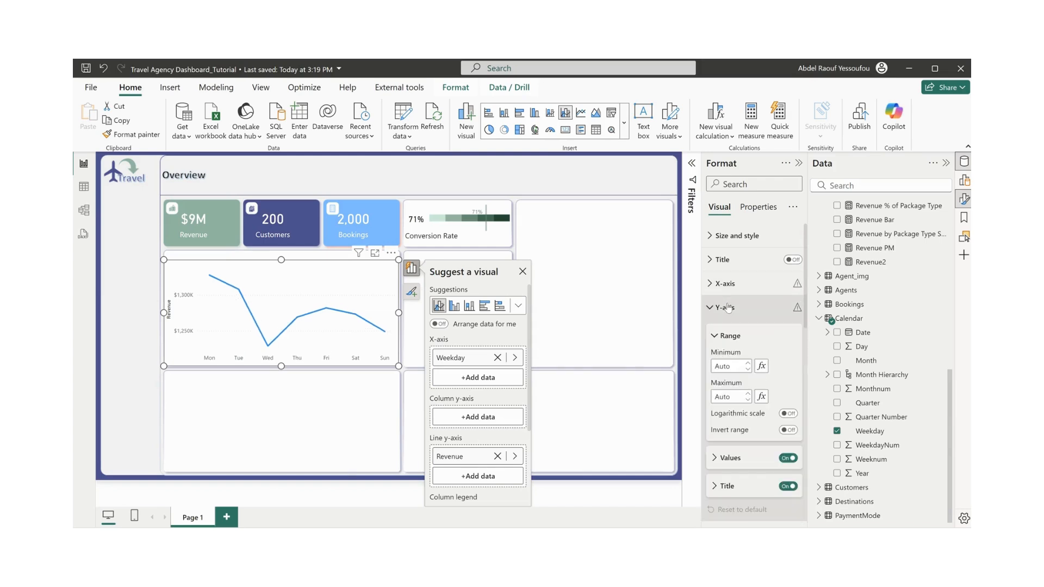
pyautogui.click(789, 487)
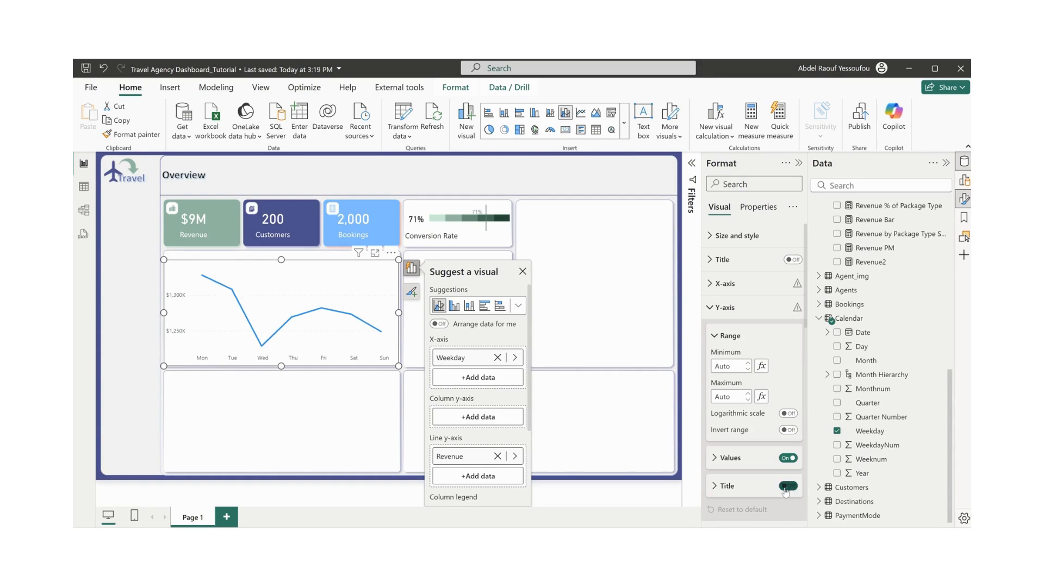
pyautogui.click(788, 458)
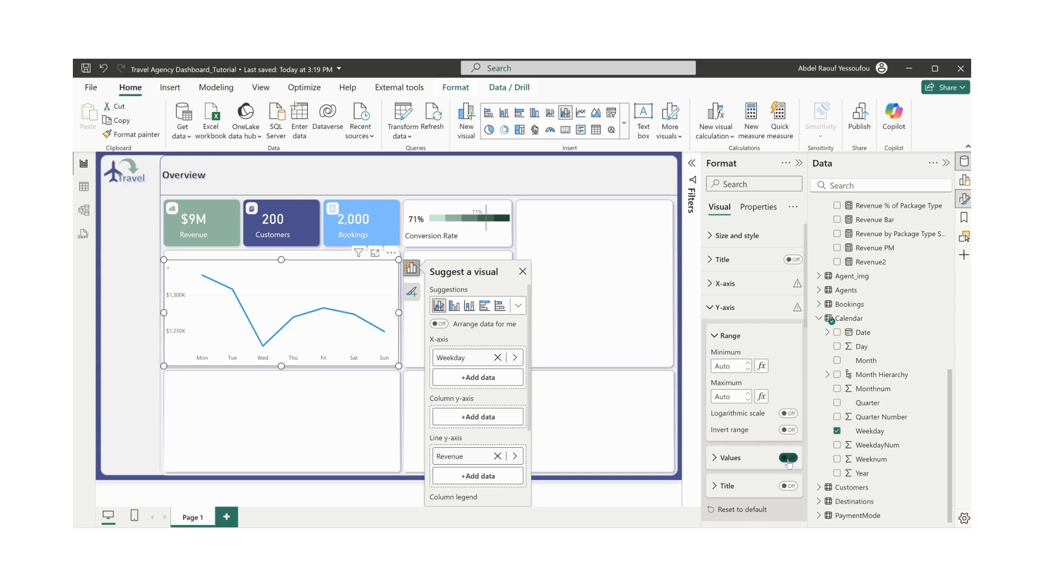
pyautogui.click(723, 308)
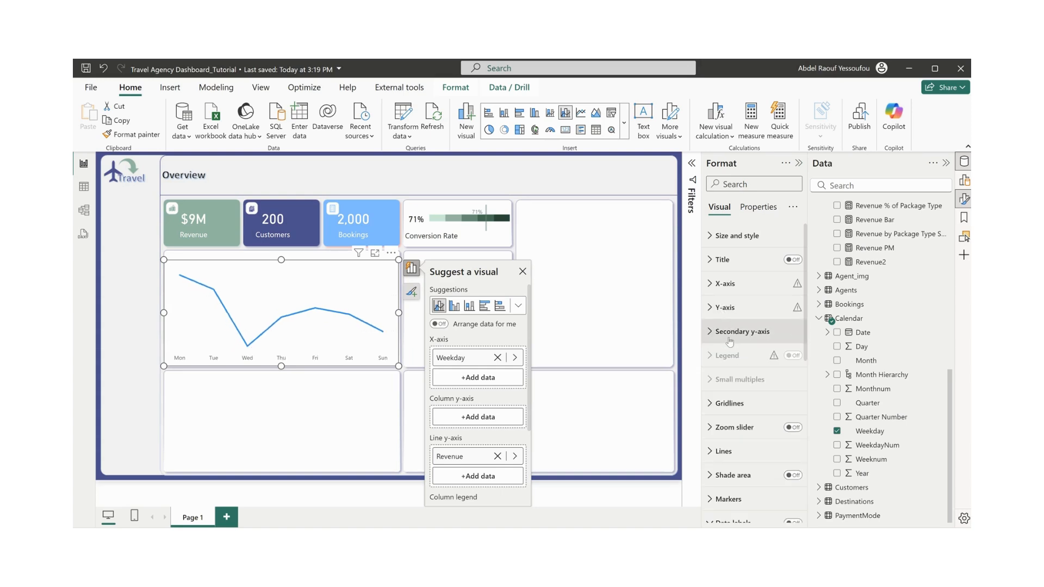
# - Set the interpolation type of the weekday chart's line to Smooth
pyautogui.click(729, 457)
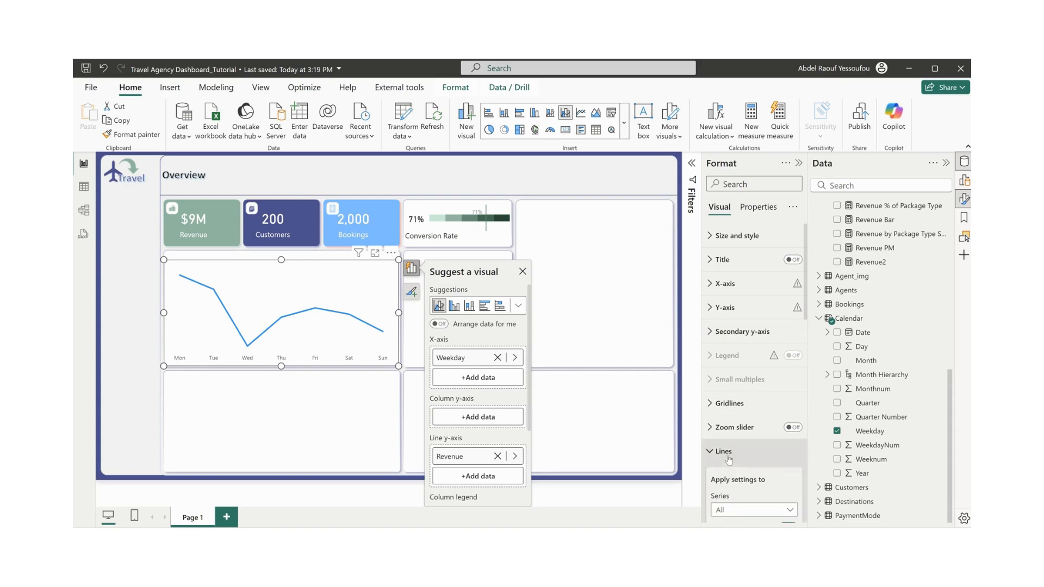
pyautogui.scroll(-4, 729, 461)
pyautogui.click(750, 442)
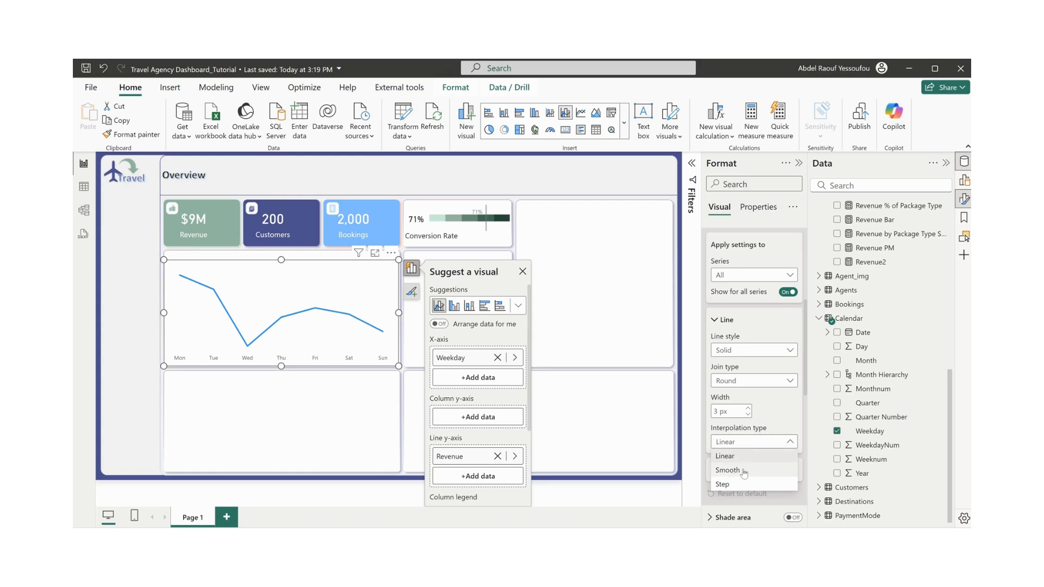
pyautogui.click(744, 471)
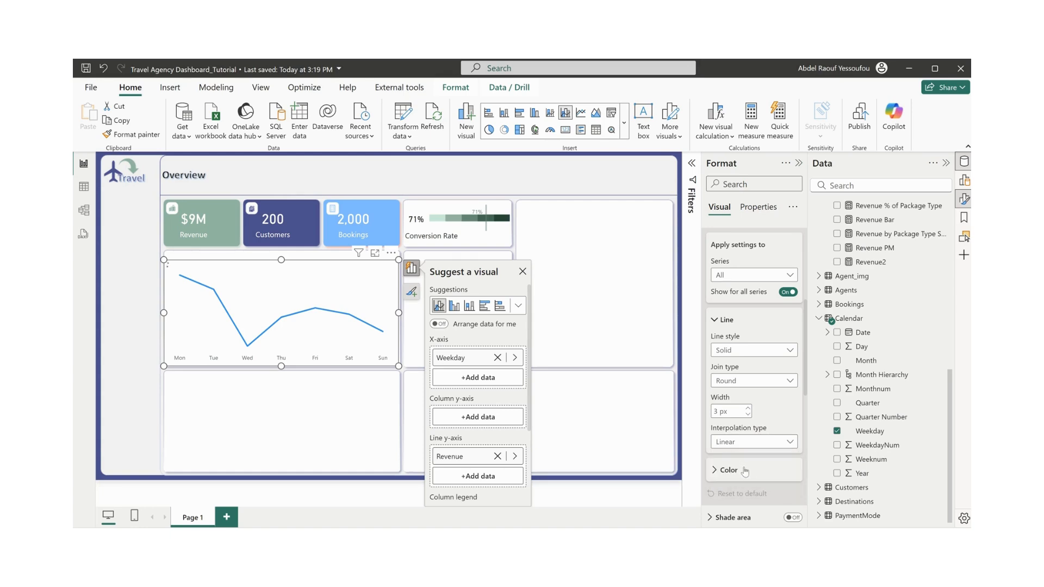
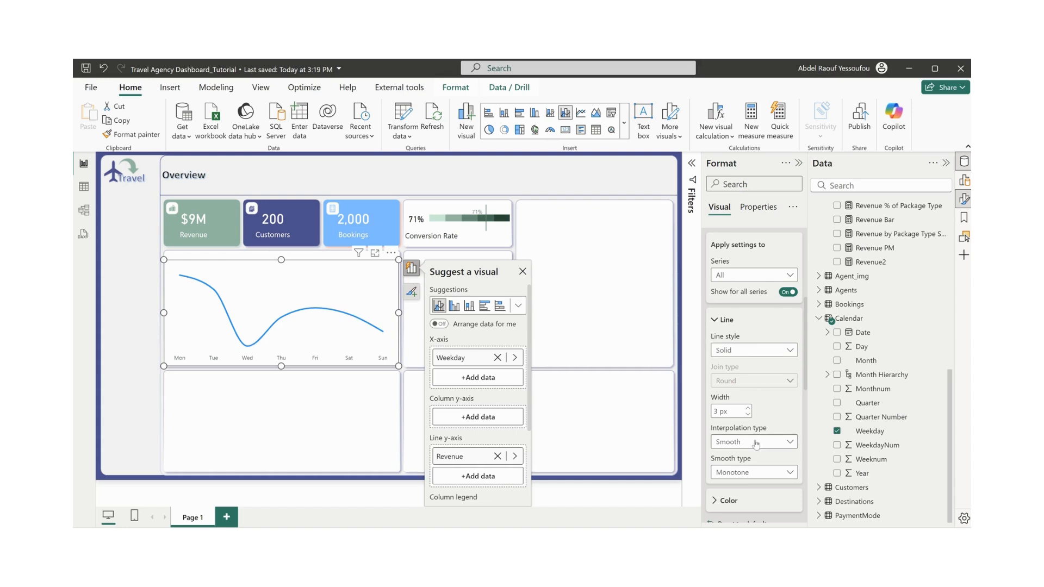
# - Recolor the weekday chart's line with the muted gray-green from the recent colors, matching the Revenue card
pyautogui.scroll(-1, 756, 442)
pyautogui.click(728, 442)
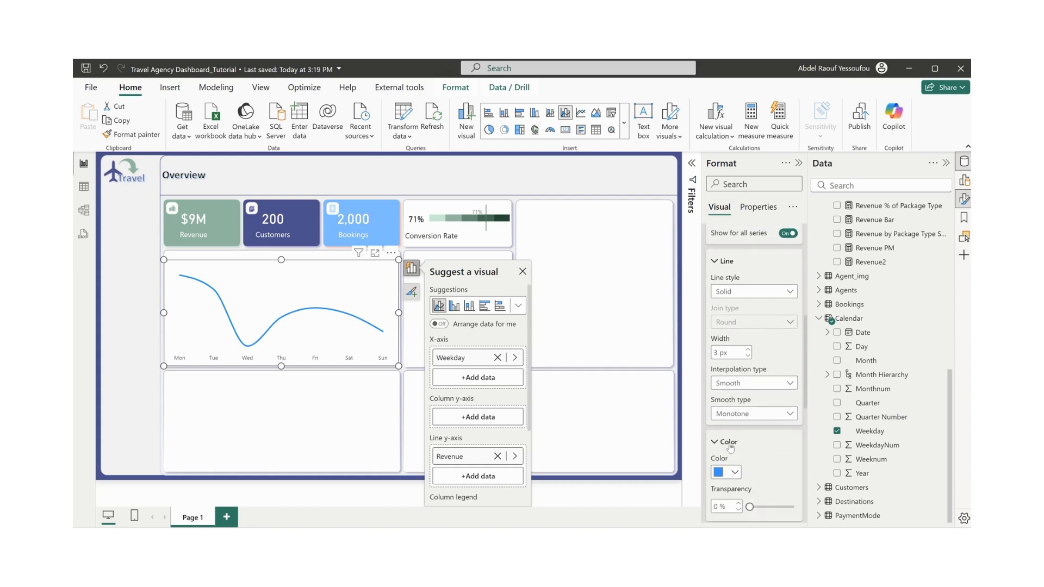
pyautogui.click(735, 473)
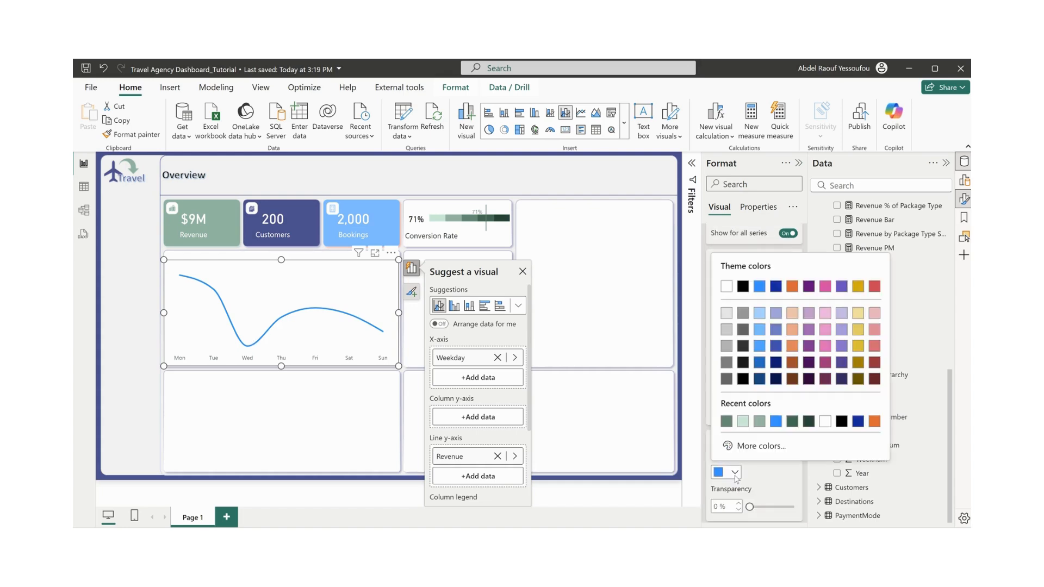
pyautogui.click(760, 422)
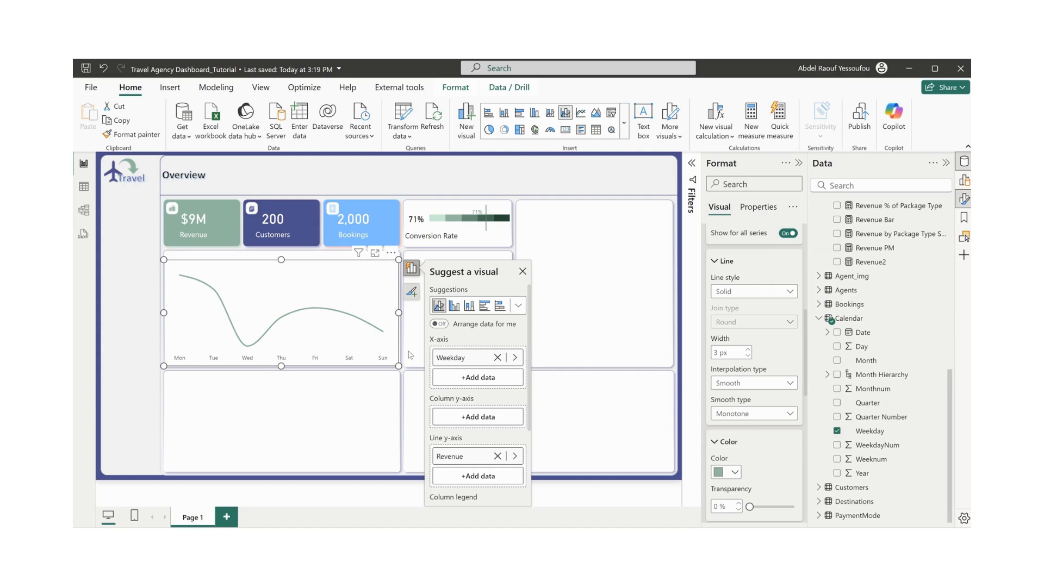
# - Review the DAX formulas of the Min_Max Revenue Daily and Min_Max Revenue Daily Bar measures, including their max_value and min_value variables
pyautogui.scroll(-3, 501, 425)
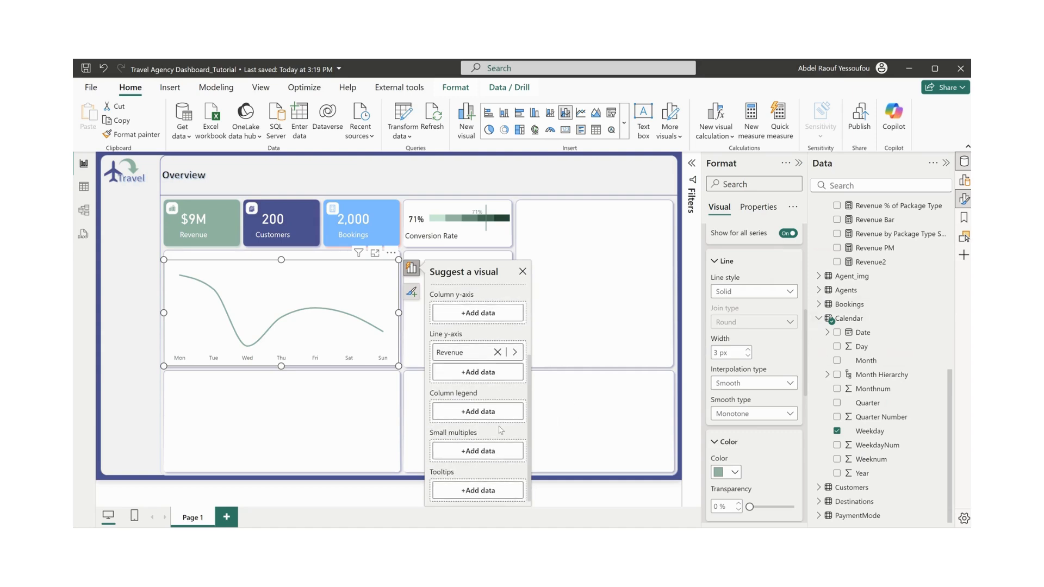
pyautogui.scroll(2, 501, 430)
pyautogui.scroll(5, 919, 316)
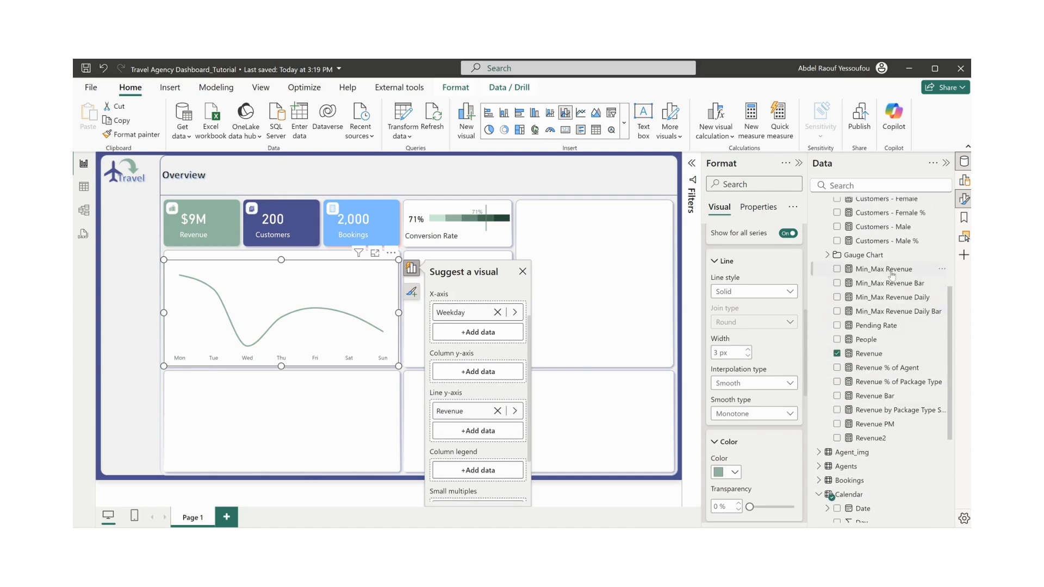
pyautogui.click(905, 301)
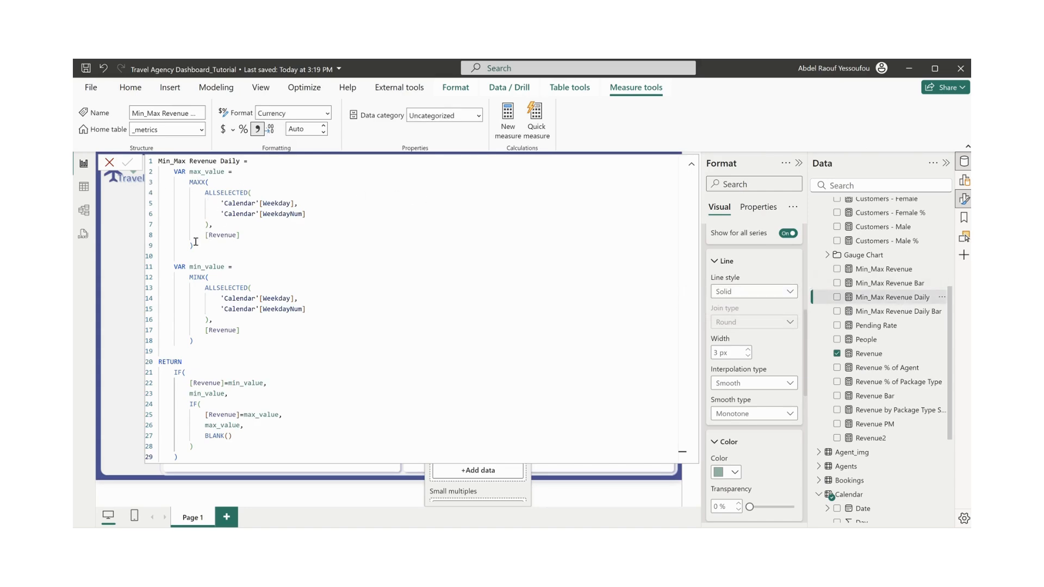
pyautogui.moveTo(194, 245); pyautogui.dragTo(153, 173)
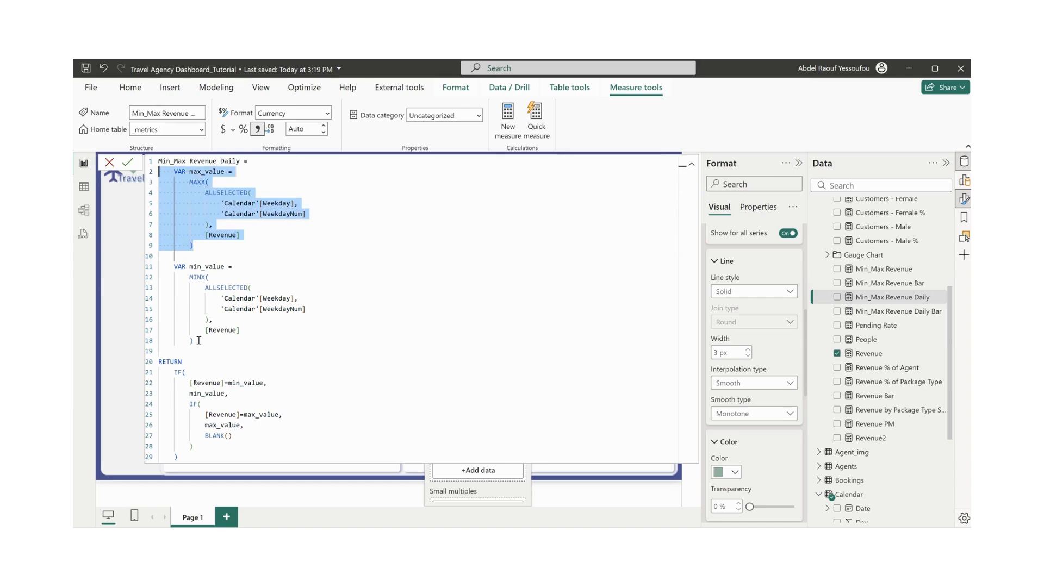
pyautogui.moveTo(199, 341); pyautogui.dragTo(156, 267)
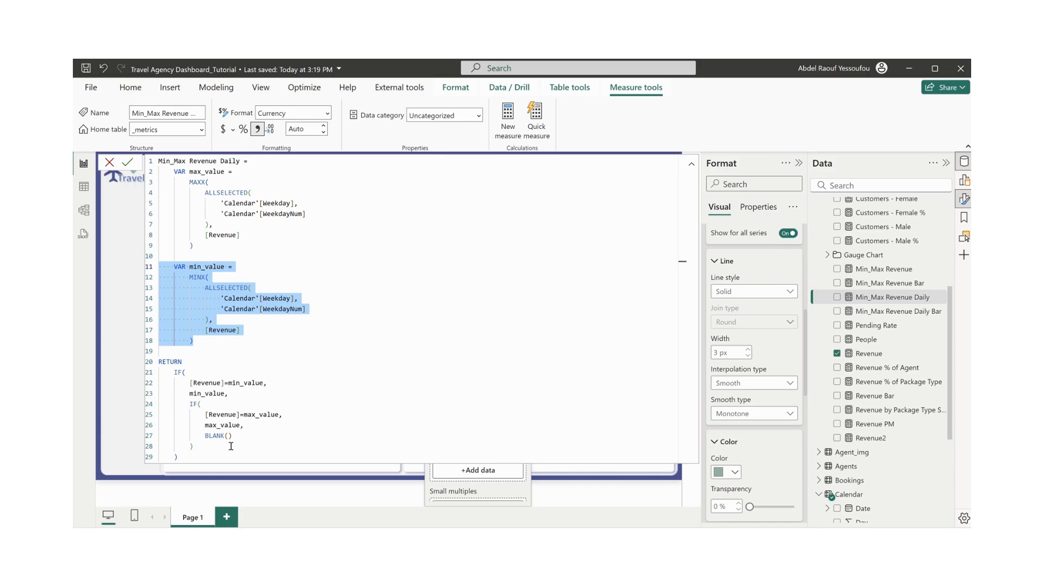
pyautogui.click(907, 315)
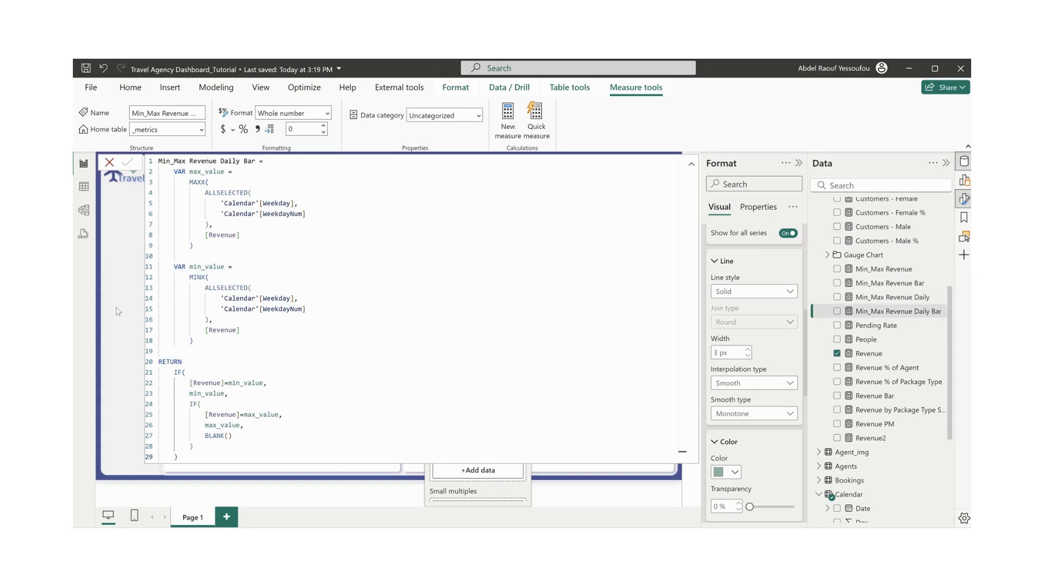
pyautogui.click(867, 340)
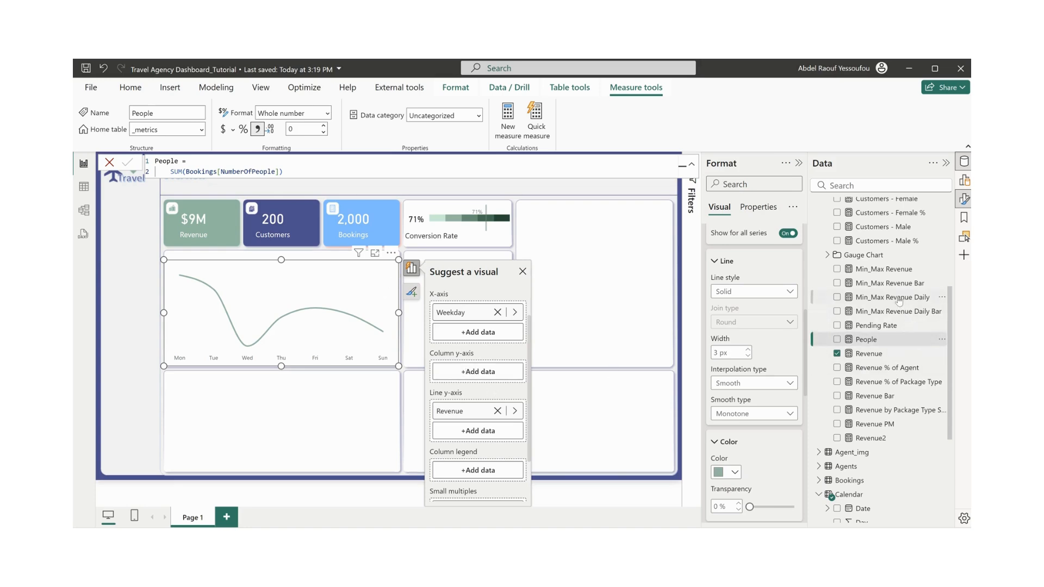
# - Add Min_Max Revenue Daily Bar to the weekday chart's column y-axis and Min_Max Revenue Daily to its line y-axis
pyautogui.moveTo(905, 315); pyautogui.dragTo(478, 372)
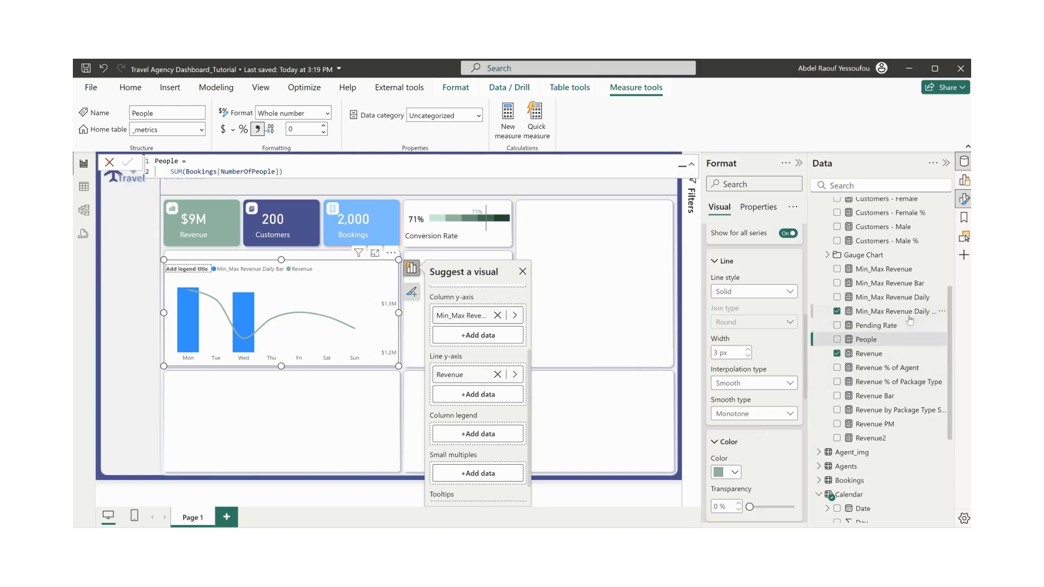
pyautogui.moveTo(906, 300); pyautogui.dragTo(481, 400)
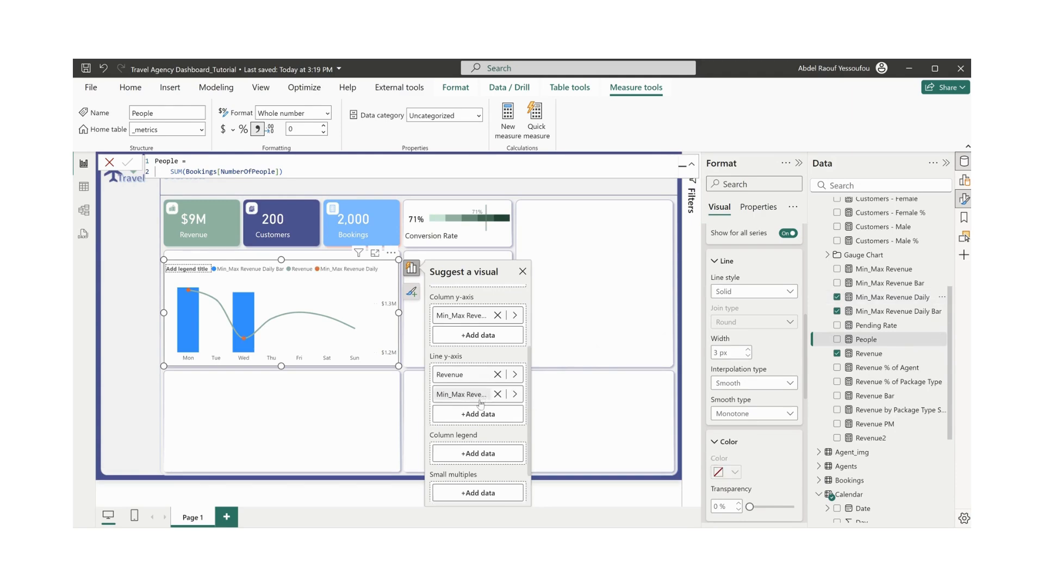
pyautogui.click(498, 395)
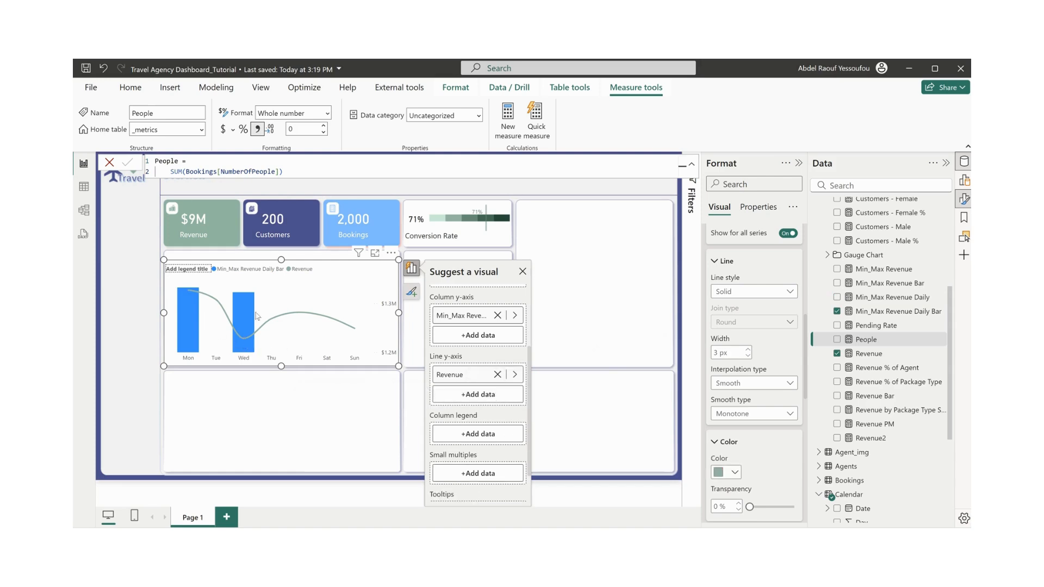
pyautogui.moveTo(904, 300); pyautogui.dragTo(478, 395)
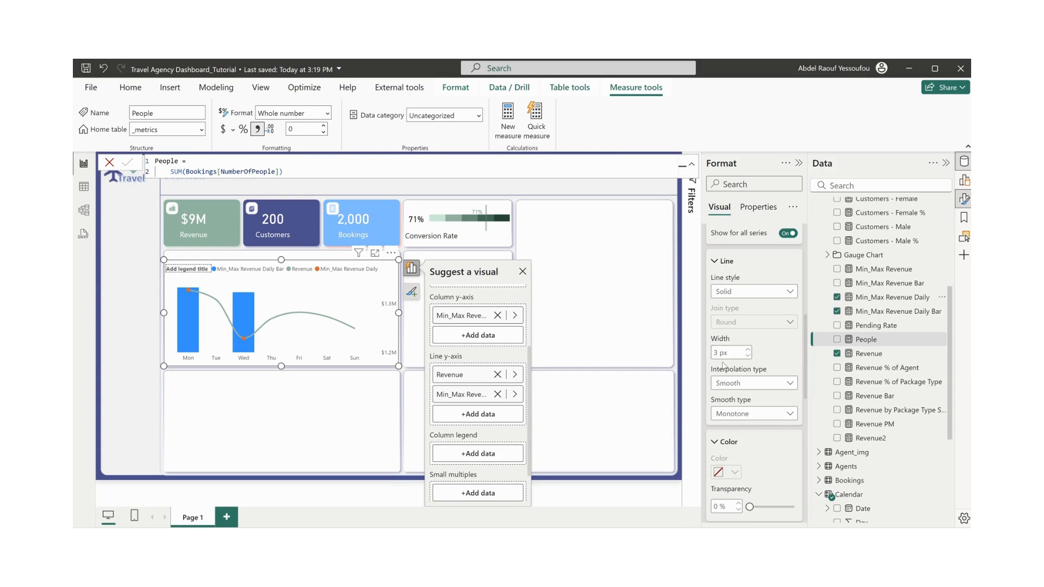
# - Turn off the weekday chart's legend
pyautogui.scroll(4, 722, 353)
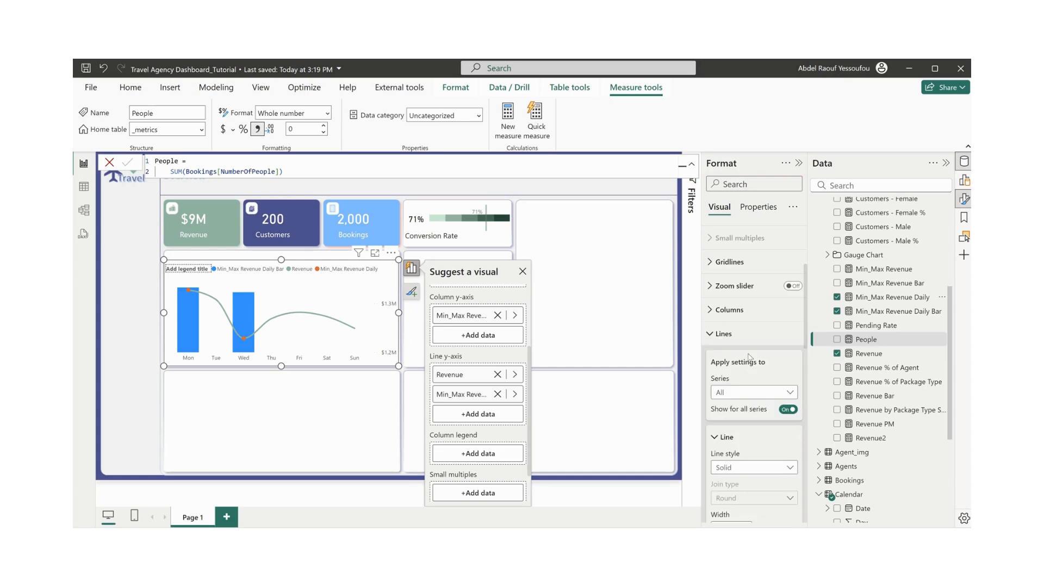
pyautogui.click(725, 456)
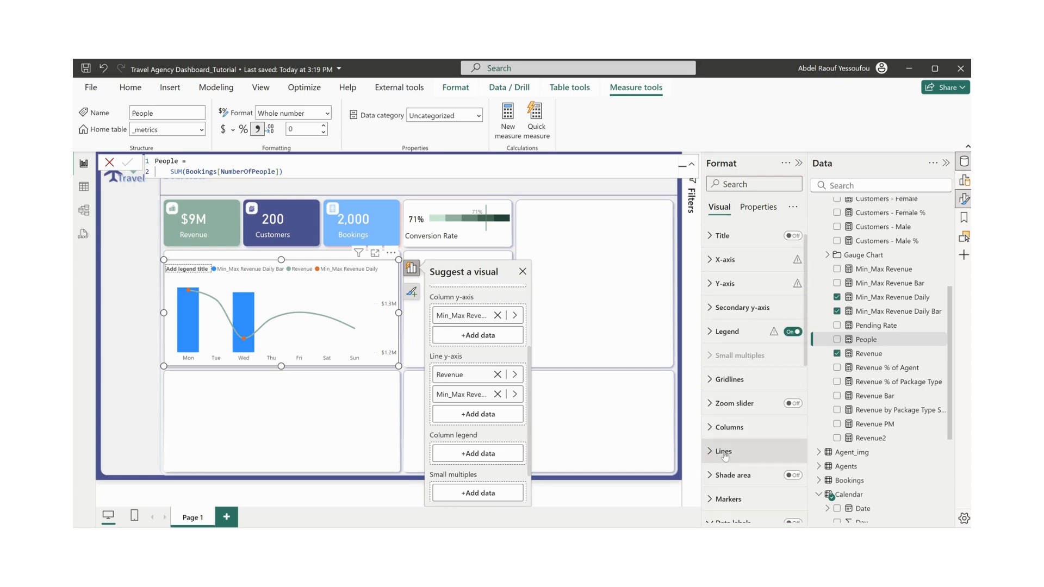
pyautogui.click(793, 333)
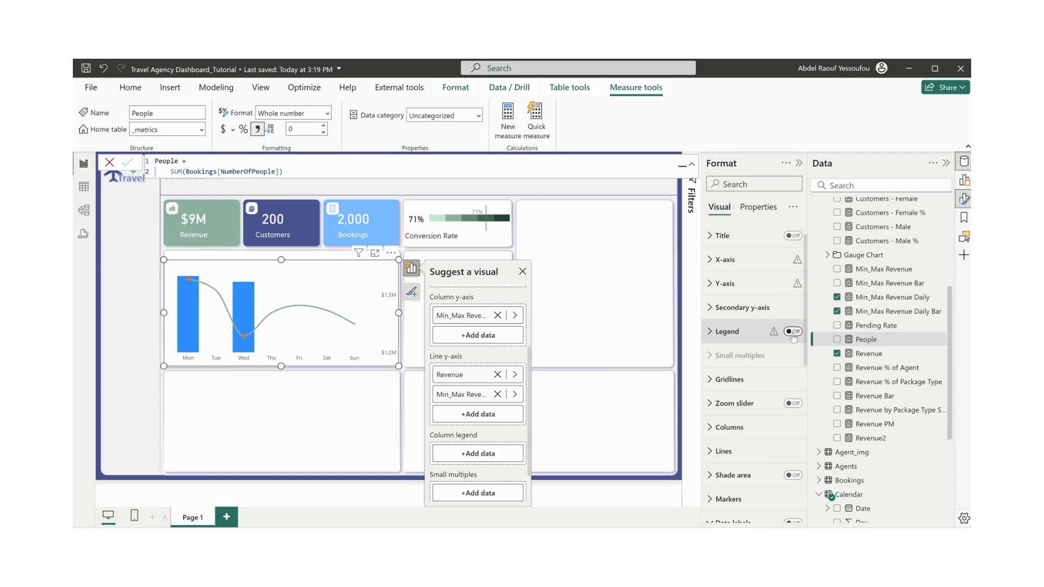
# - Set the space between categories for the weekday chart's columns to 60%
pyautogui.scroll(-2, 753, 381)
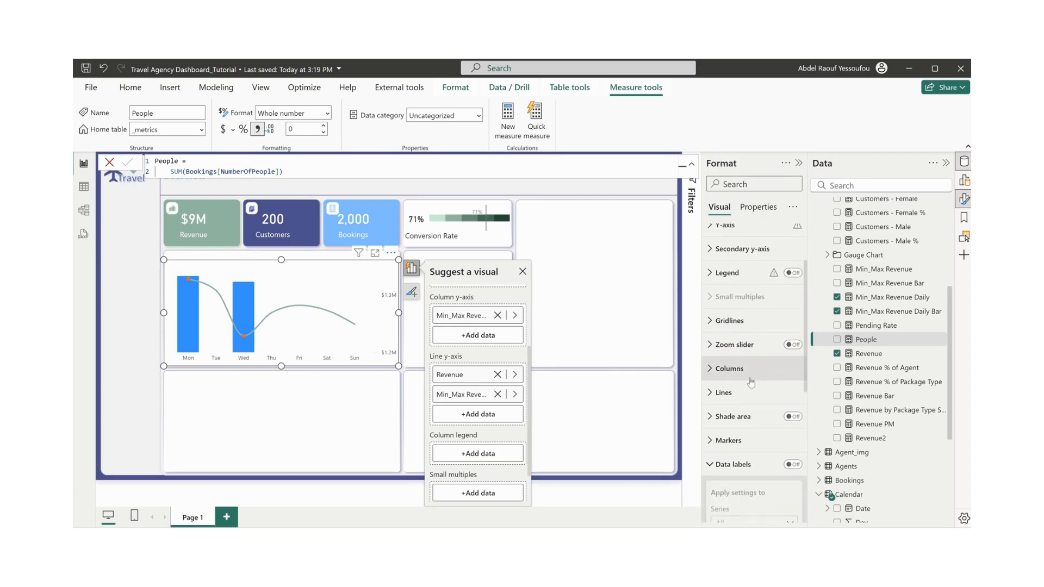
pyautogui.scroll(-2, 751, 382)
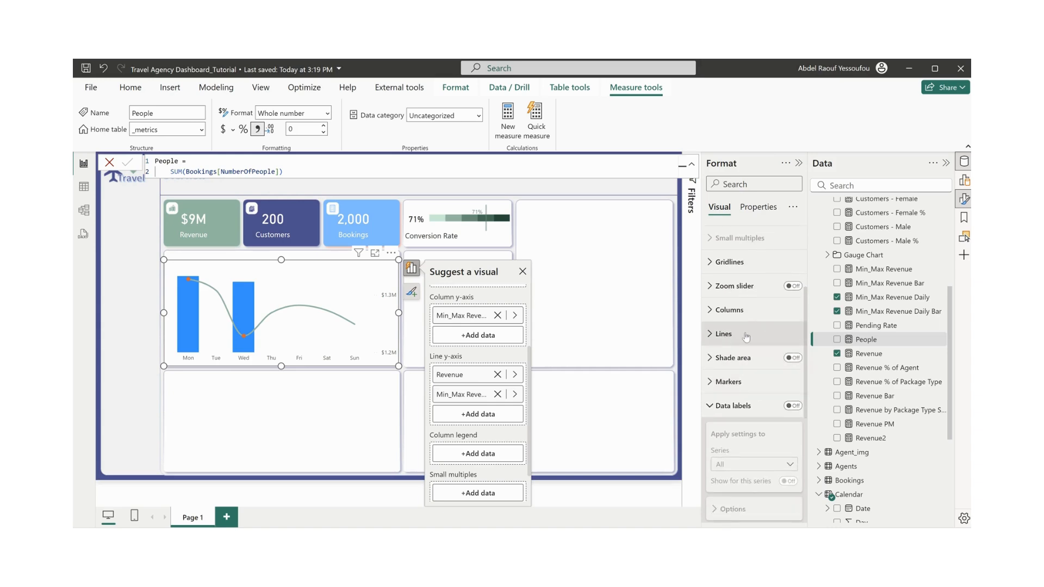
pyautogui.click(732, 309)
pyautogui.scroll(-2, 738, 430)
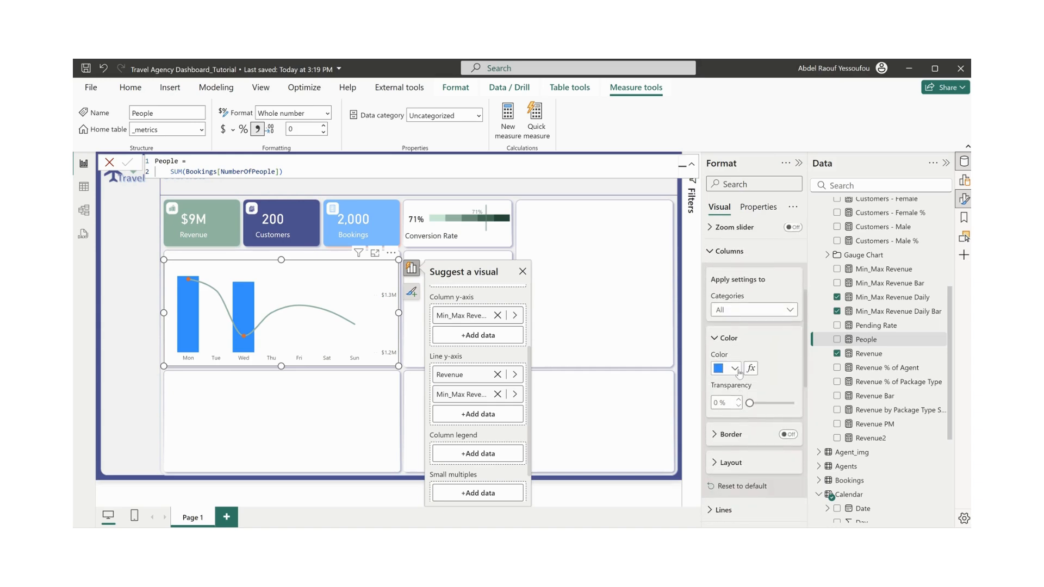
pyautogui.click(738, 463)
pyautogui.scroll(-2, 745, 457)
pyautogui.moveTo(762, 413); pyautogui.dragTo(786, 413)
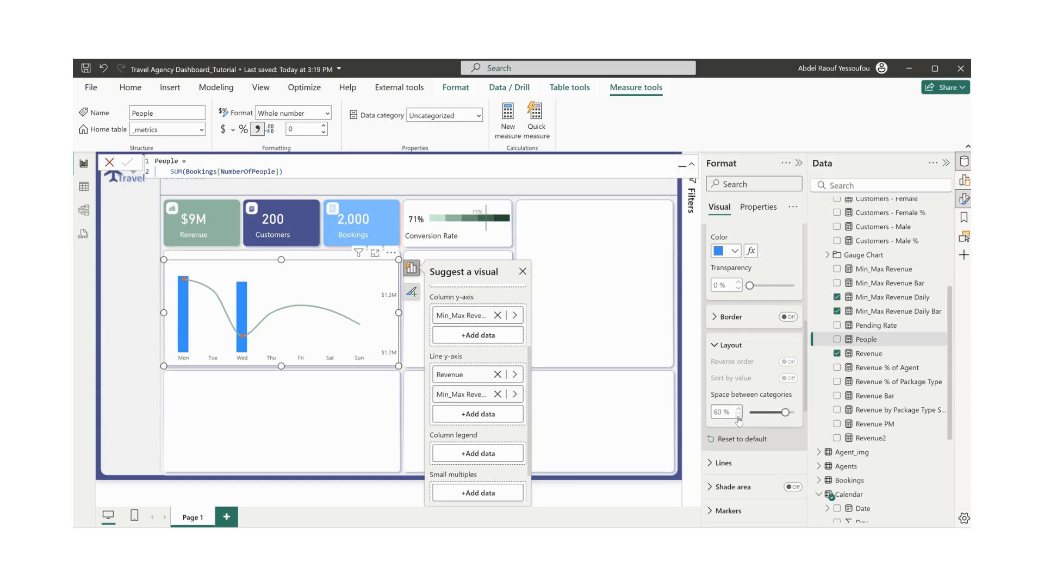
# - Recolor the weekday chart's columns sage green and set their transparency to about 78%
pyautogui.scroll(2, 745, 348)
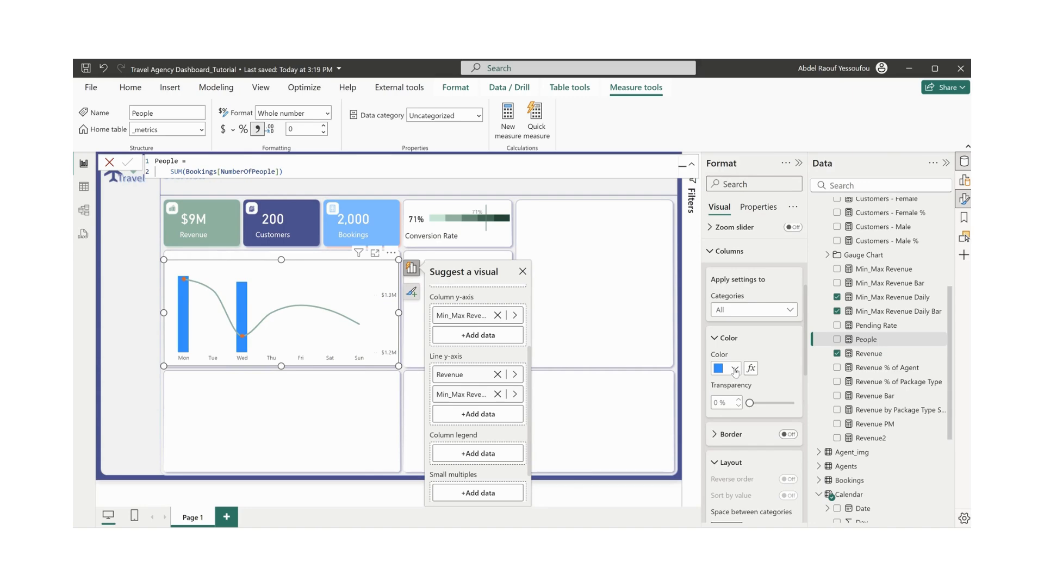
pyautogui.click(733, 369)
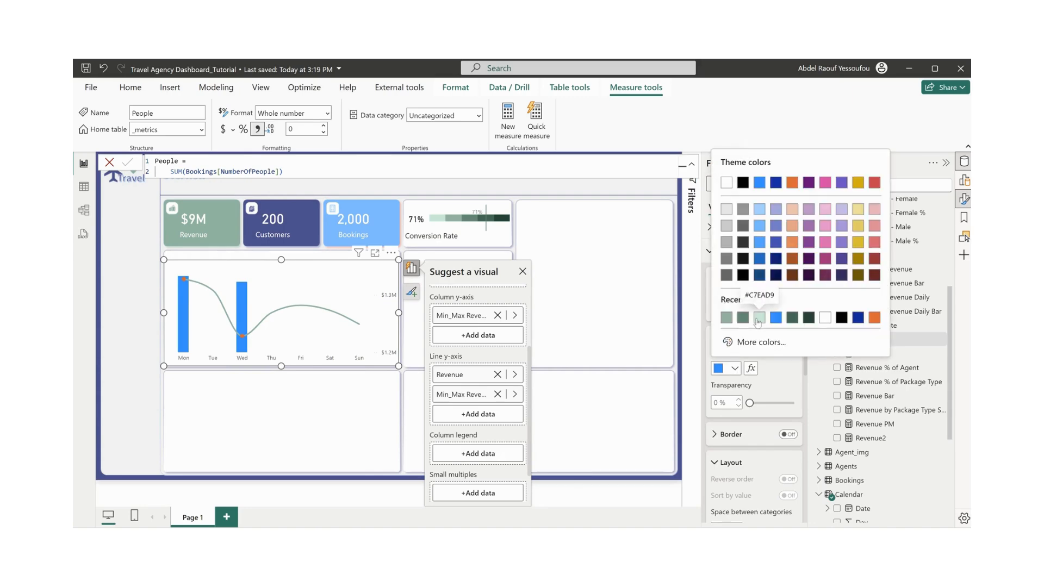
pyautogui.click(727, 318)
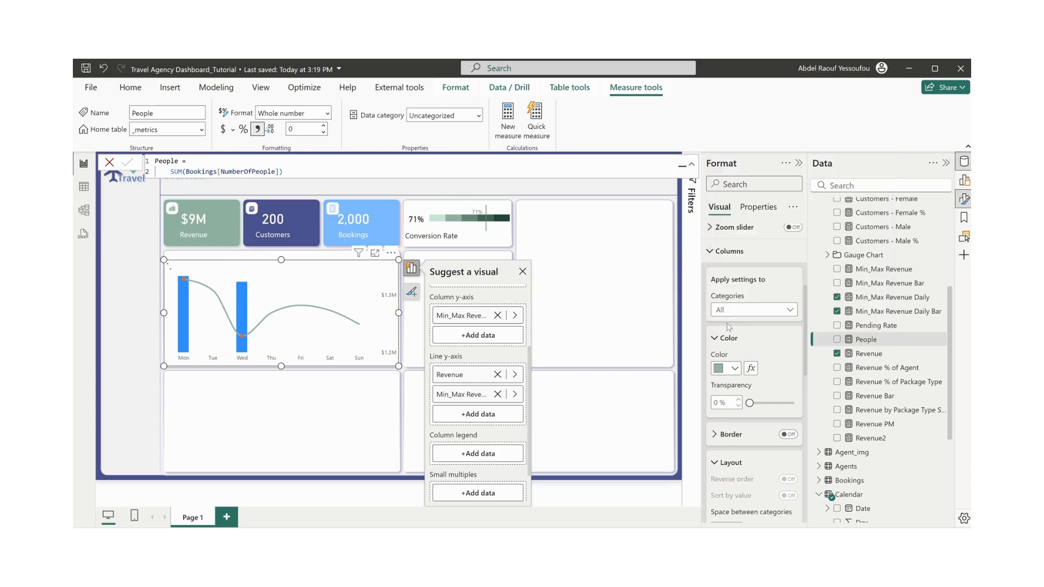
pyautogui.moveTo(750, 403); pyautogui.dragTo(785, 404)
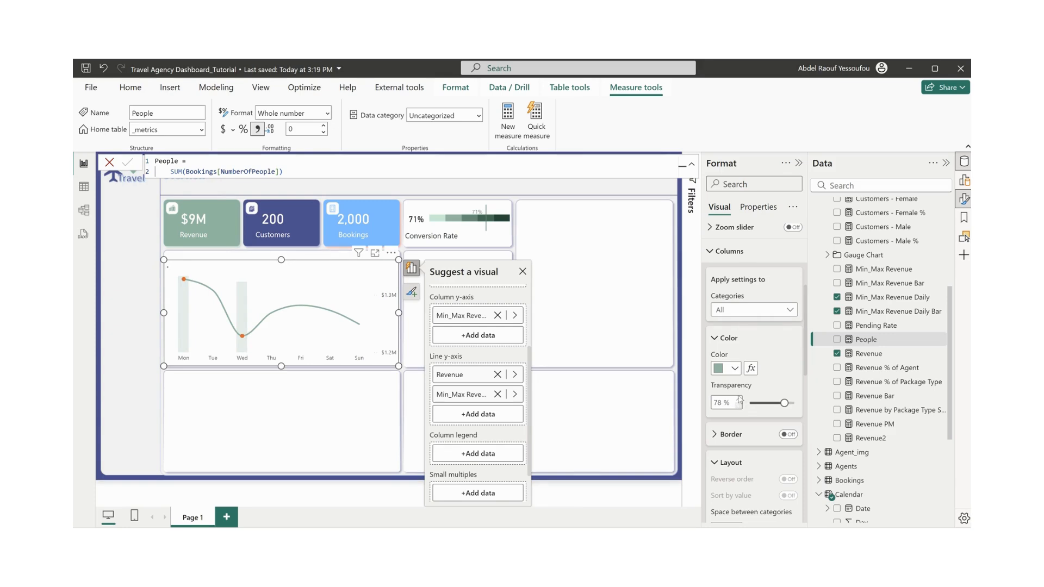
pyautogui.click(739, 400)
pyautogui.click(719, 253)
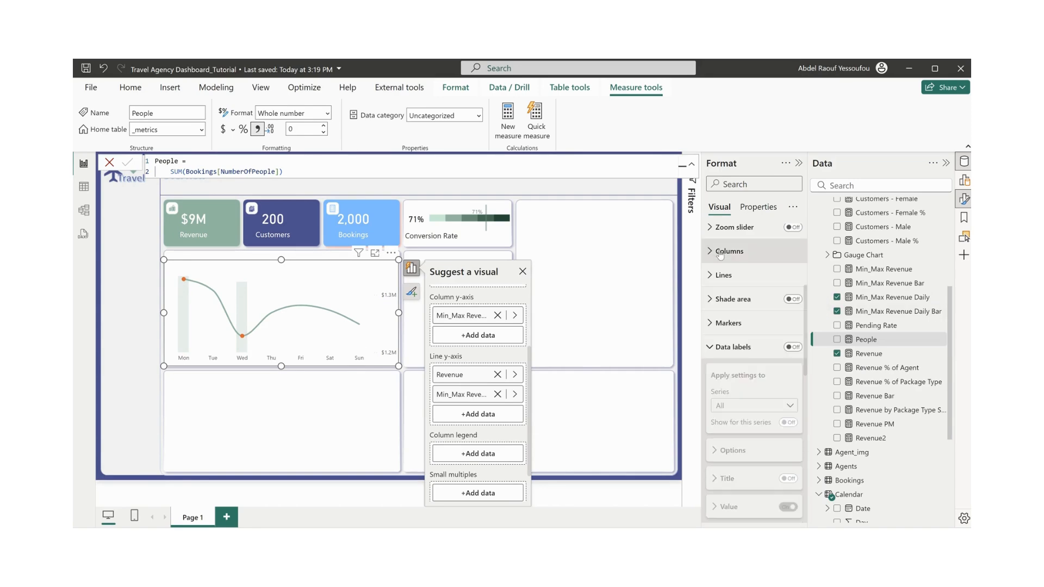
# - Show markers for the weekday chart's Min_Max Revenue Daily series and set their size to 10 px
pyautogui.click(738, 351)
pyautogui.click(735, 421)
pyautogui.scroll(-2, 753, 422)
pyautogui.click(745, 299)
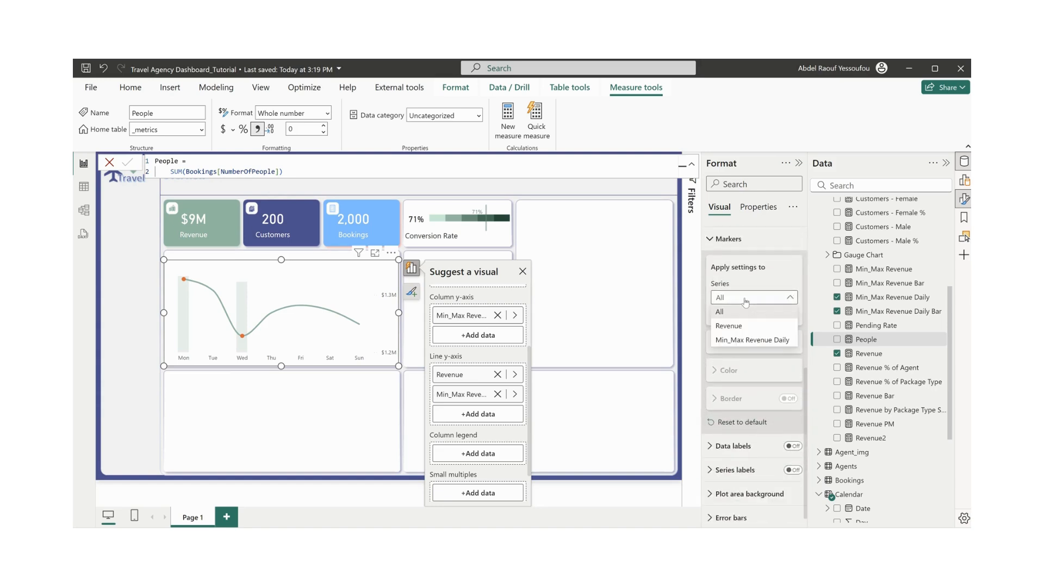
pyautogui.click(740, 341)
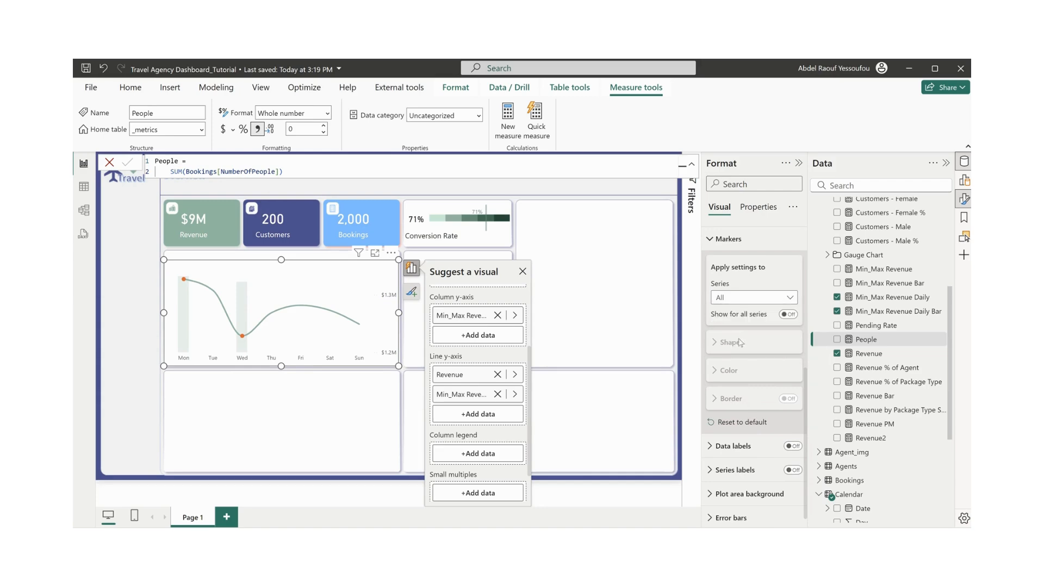
pyautogui.click(790, 315)
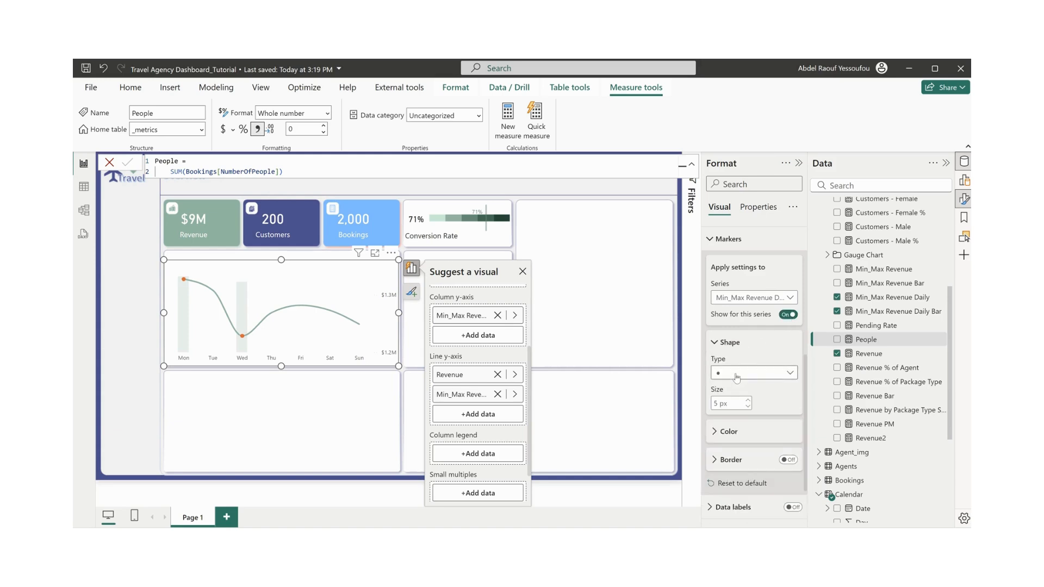
pyautogui.click(749, 402)
# - Recolor the Min_Max Revenue Daily markers sage green to match the line and set their size to 12 px
pyautogui.click(729, 433)
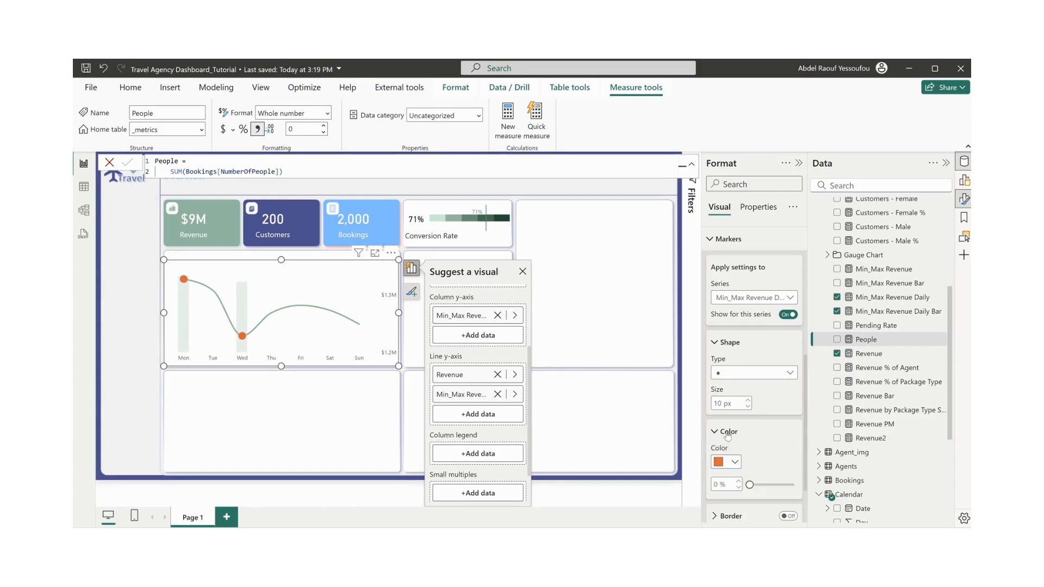
pyautogui.click(735, 462)
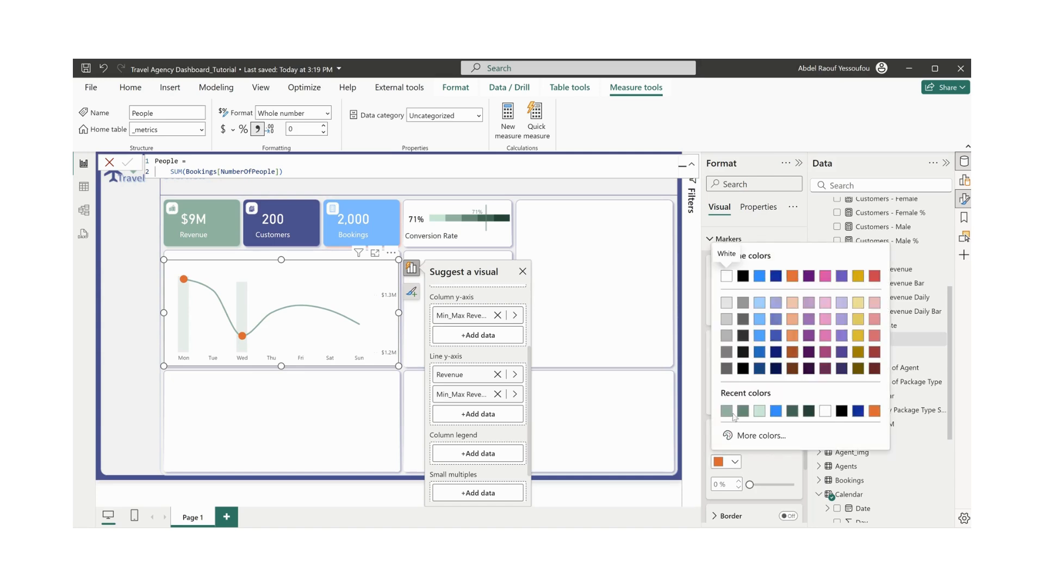
pyautogui.click(759, 415)
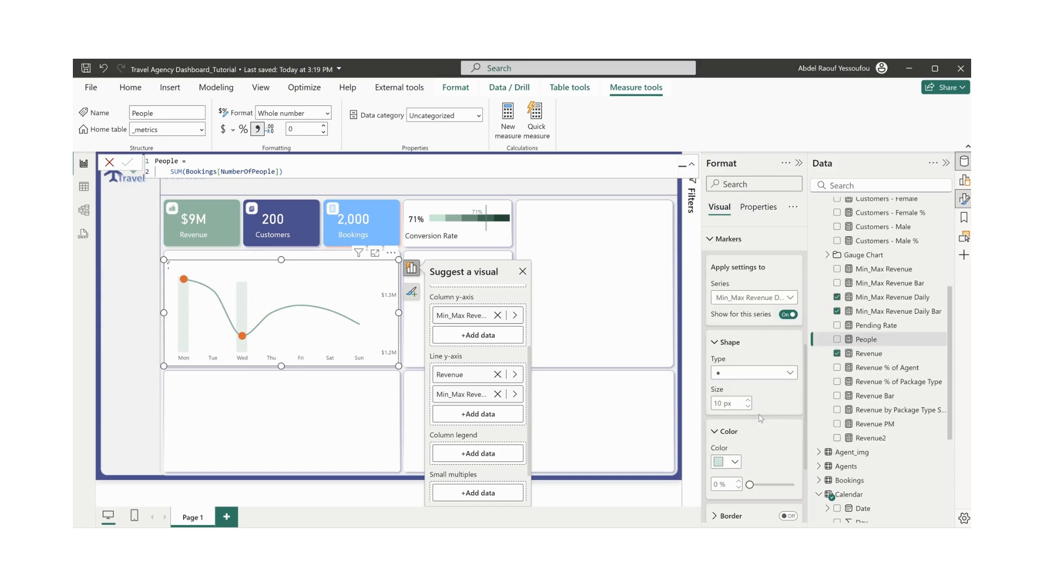
pyautogui.click(729, 462)
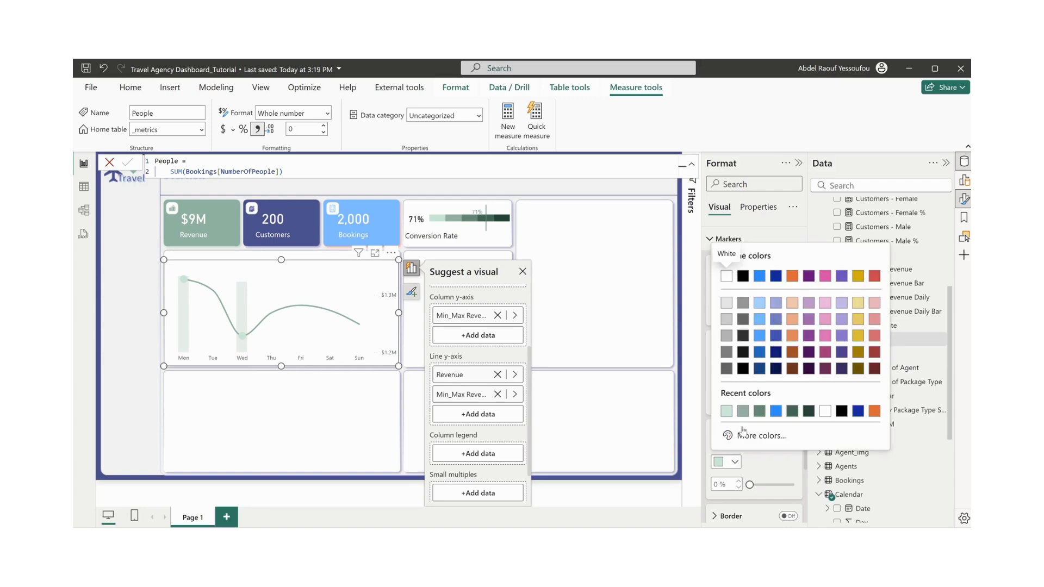
pyautogui.click(744, 413)
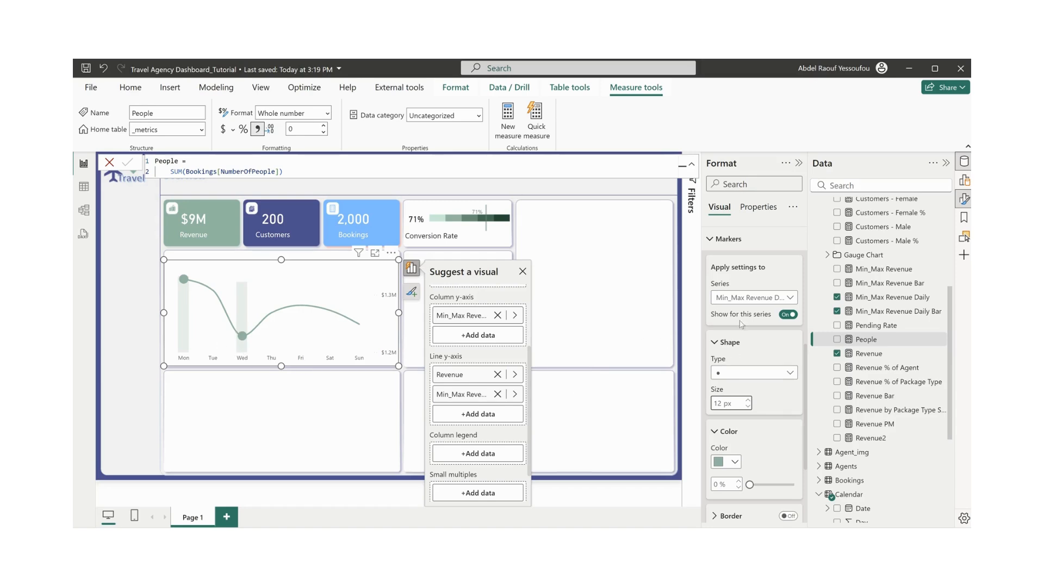
pyautogui.click(729, 240)
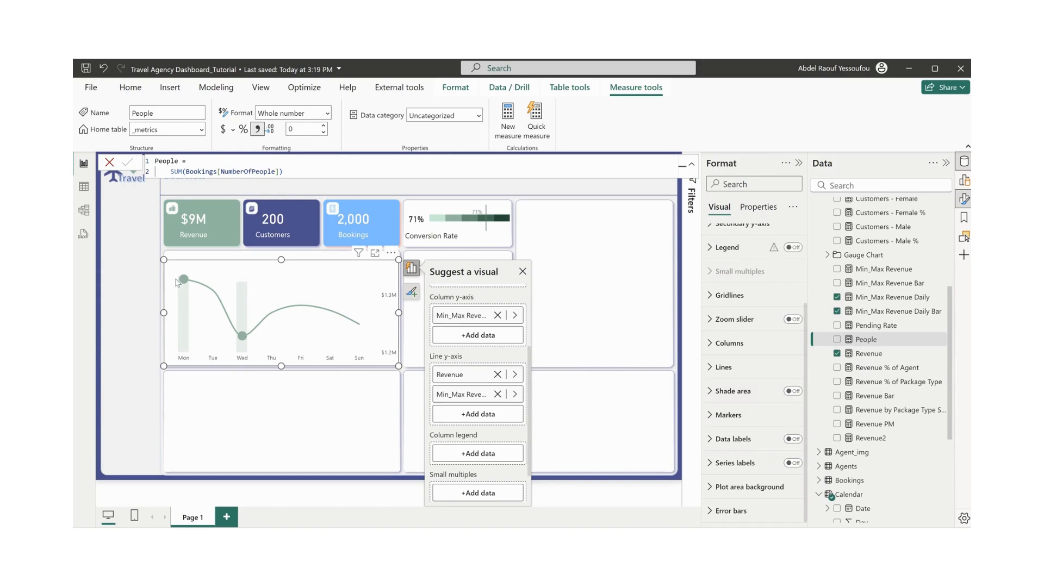
# - Turn on the weekday chart's data labels and hide them for the Min_Max Revenue Daily Bar series
pyautogui.click(793, 439)
pyautogui.click(737, 441)
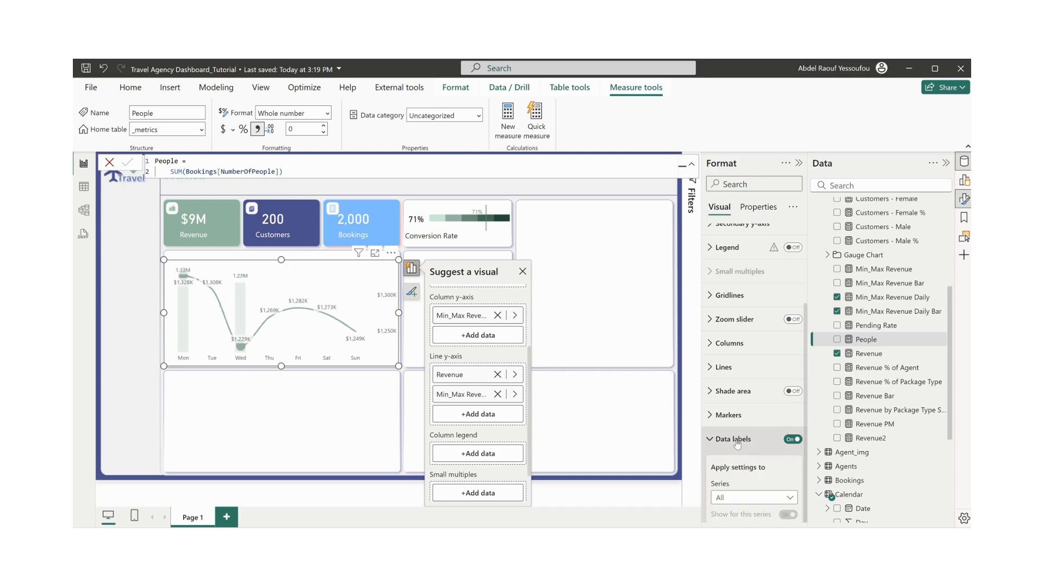
pyautogui.scroll(-2, 737, 441)
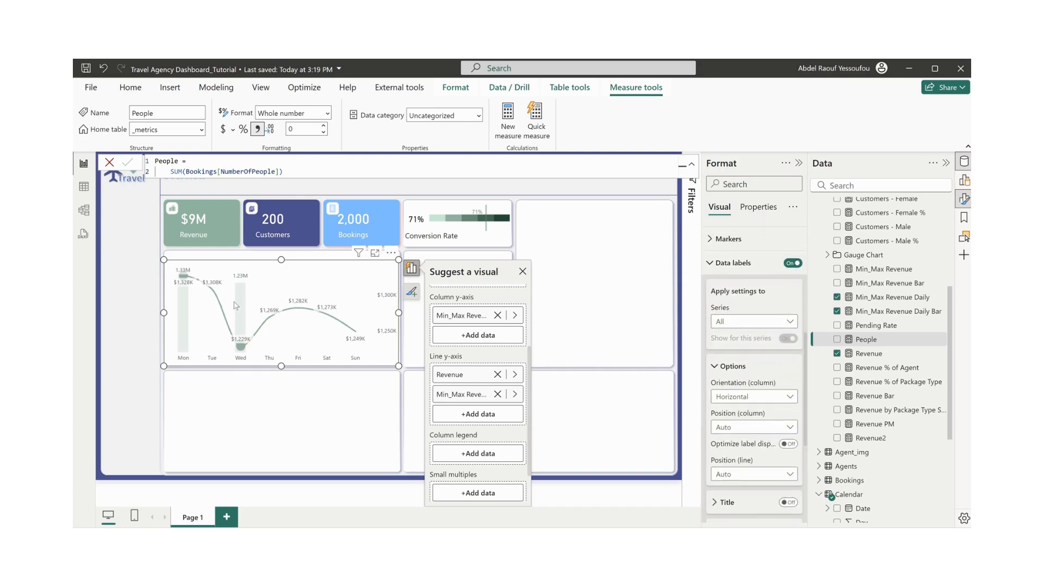
pyautogui.click(752, 323)
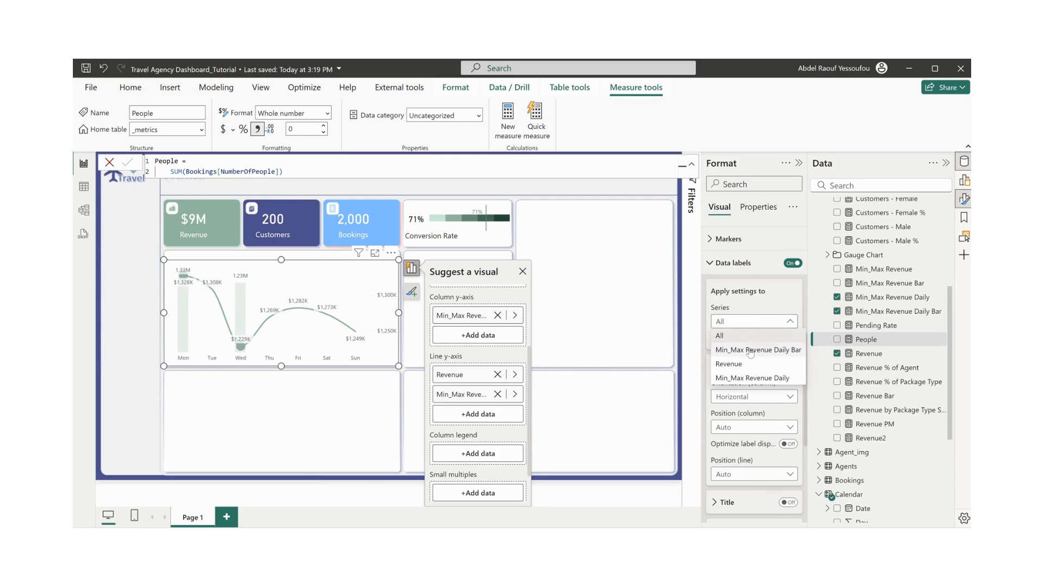
pyautogui.click(752, 353)
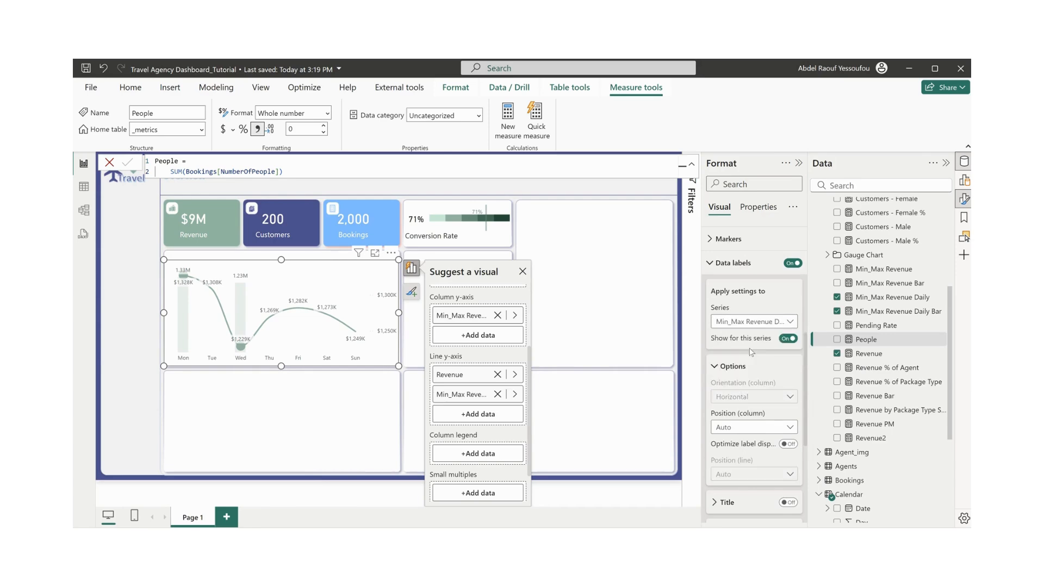
pyautogui.click(788, 339)
# - Hide the data labels of the weekday chart's Revenue series, then deselect the chart
pyautogui.click(734, 322)
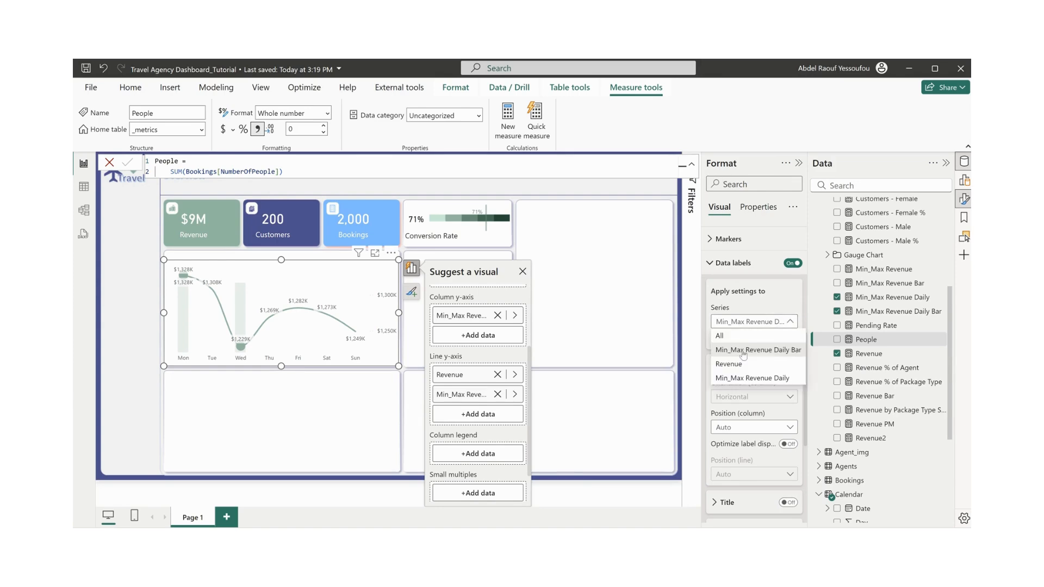
pyautogui.click(741, 365)
pyautogui.click(788, 339)
pyautogui.click(788, 339)
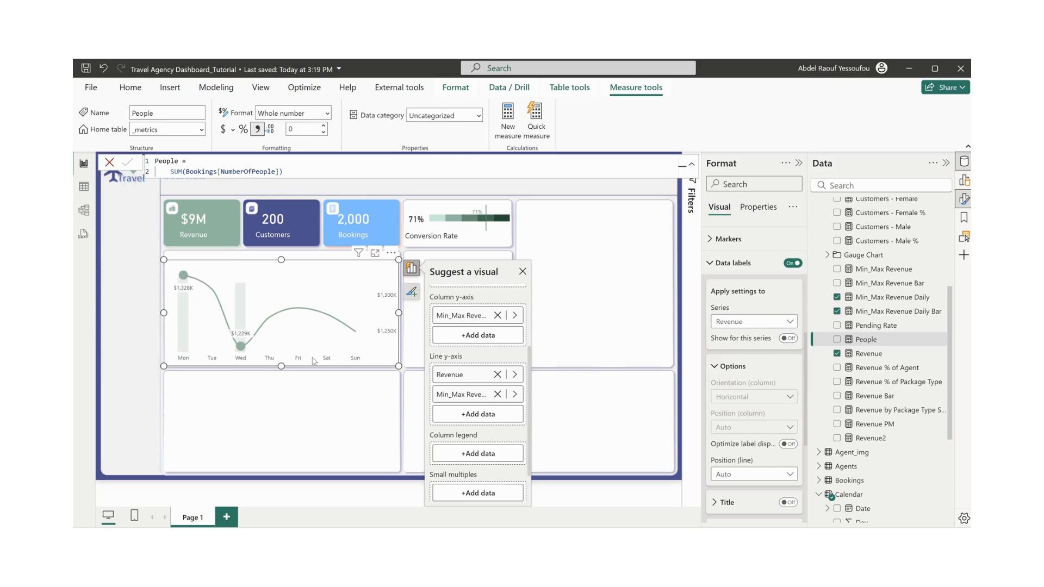
pyautogui.click(555, 333)
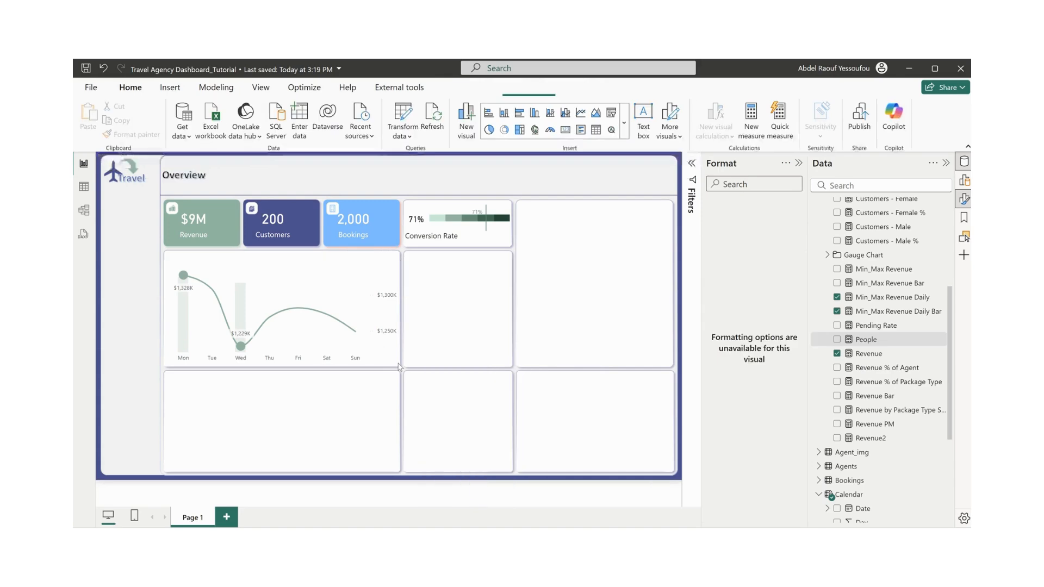
# - Duplicate the weekday combo chart and place the copy below and to the right of the original
pyautogui.click(398, 367)
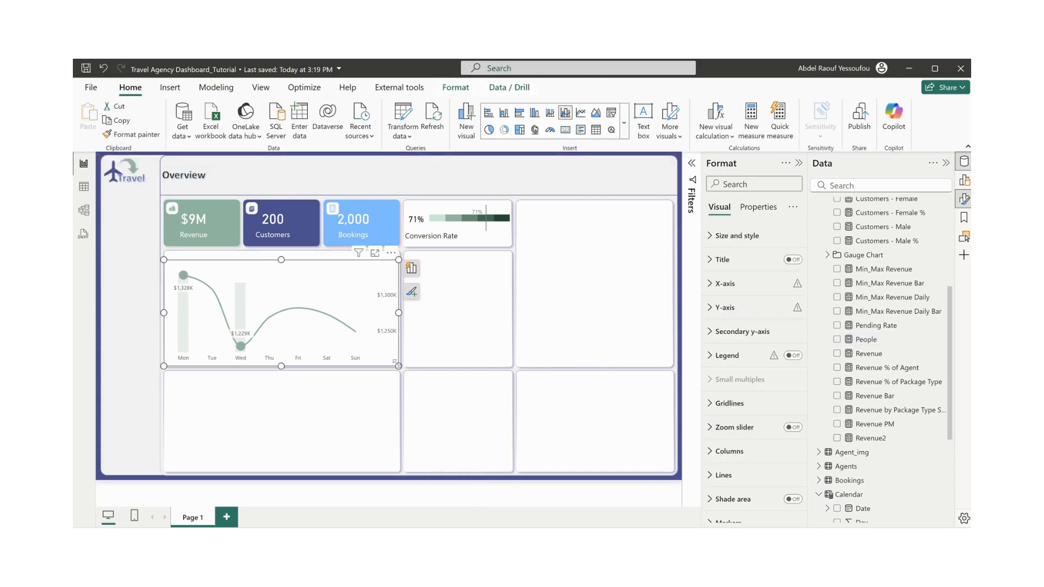
pyautogui.click(498, 356)
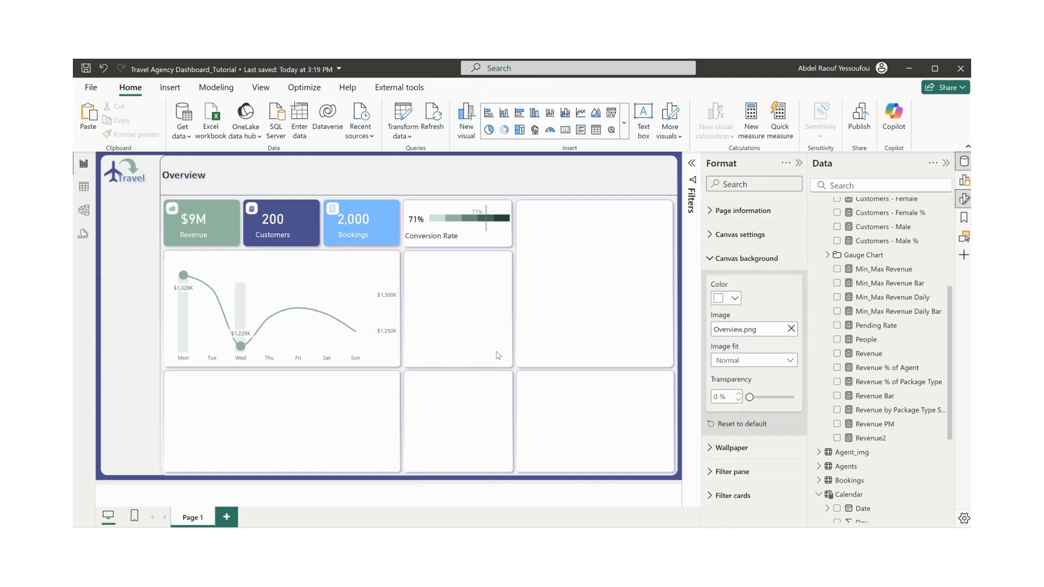
pyautogui.hotkey('ctrl', 'v')
pyautogui.moveTo(396, 358); pyautogui.dragTo(658, 434)
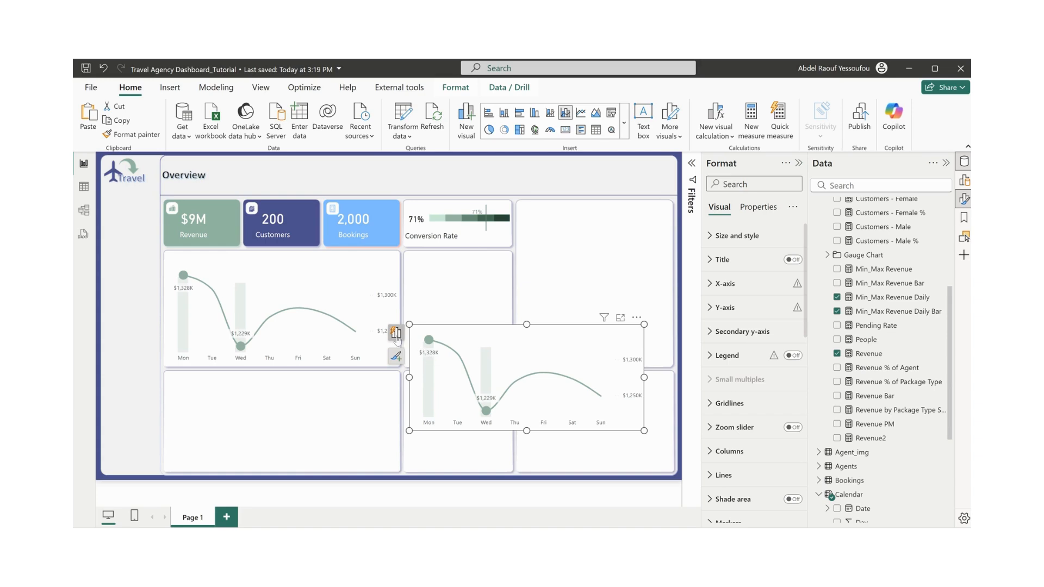
# - Replace Weekday with Month on the copied chart's x-axis
pyautogui.click(395, 334)
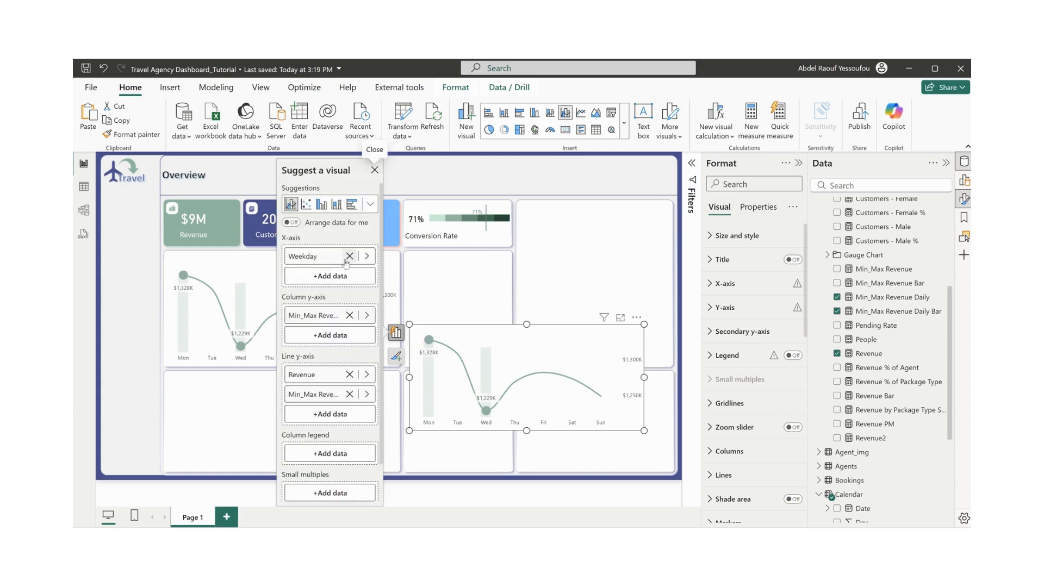
pyautogui.click(367, 256)
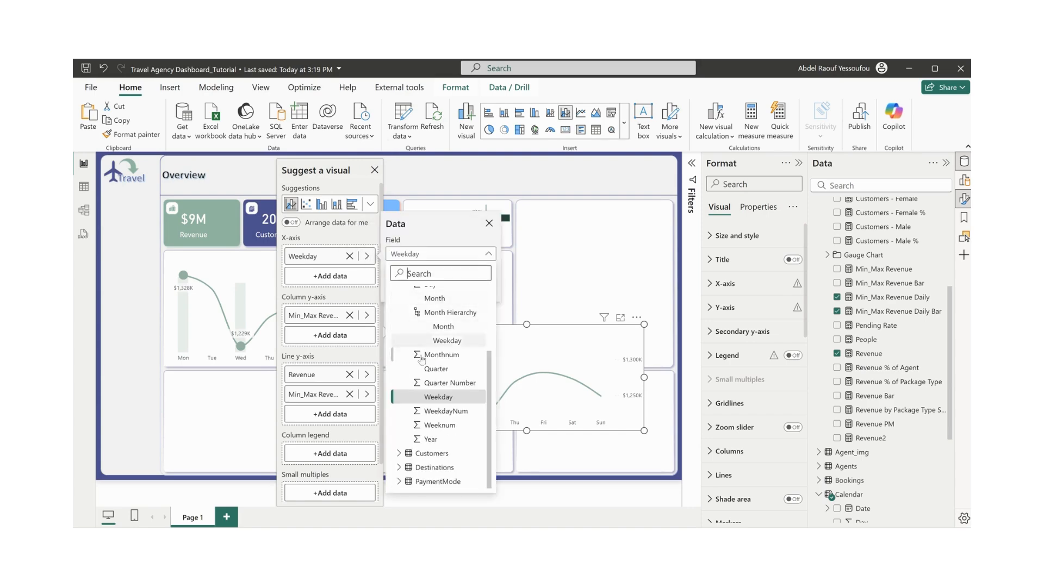
pyautogui.click(449, 305)
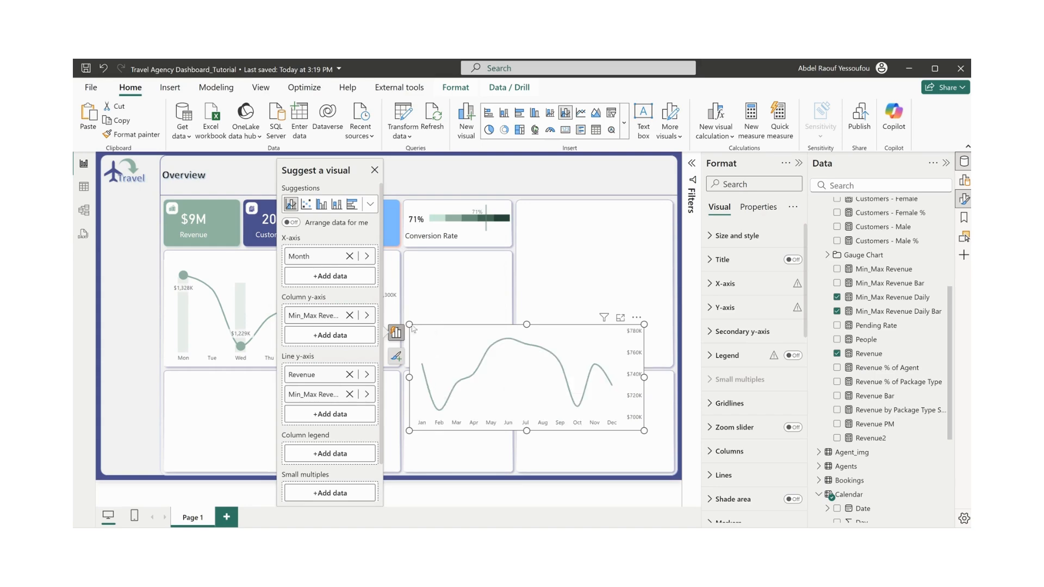
# - Switch the copied chart's column y-axis to Min_Max Revenue Bar and replace Min_Max Revenue Daily with Min_Max Revenue on its line y-axis
pyautogui.click(368, 317)
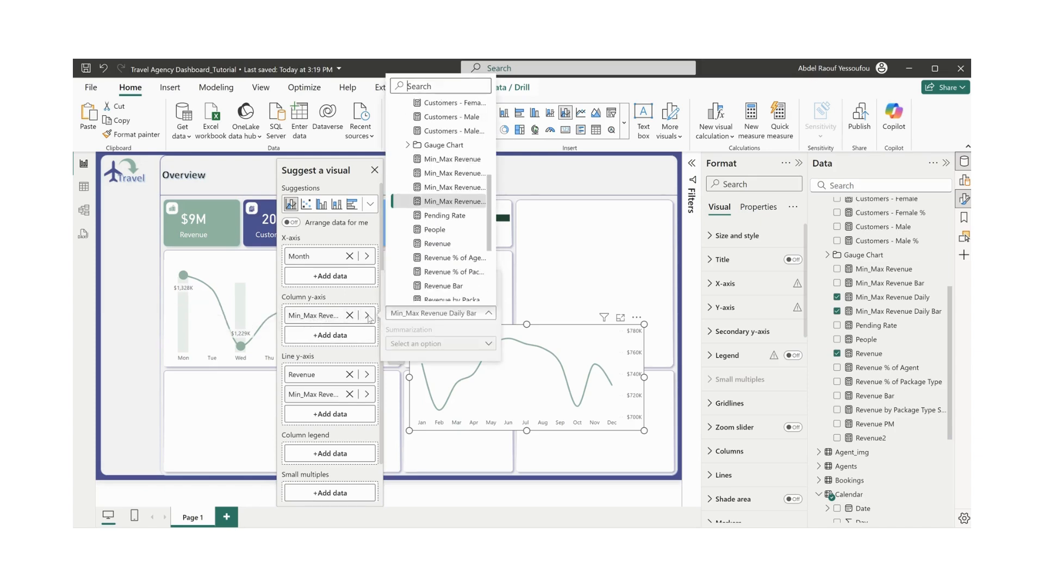
pyautogui.click(462, 176)
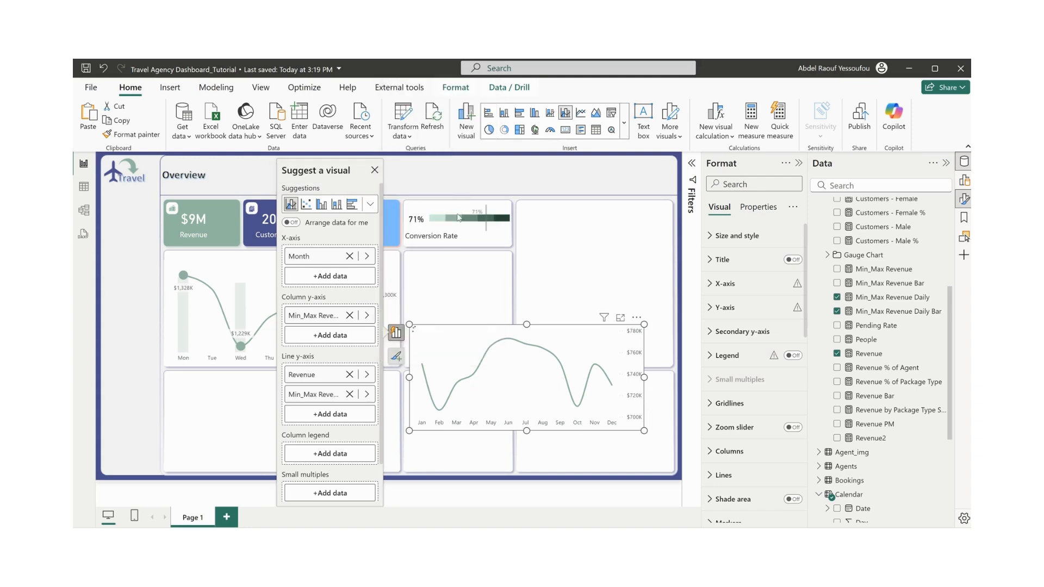
pyautogui.click(367, 395)
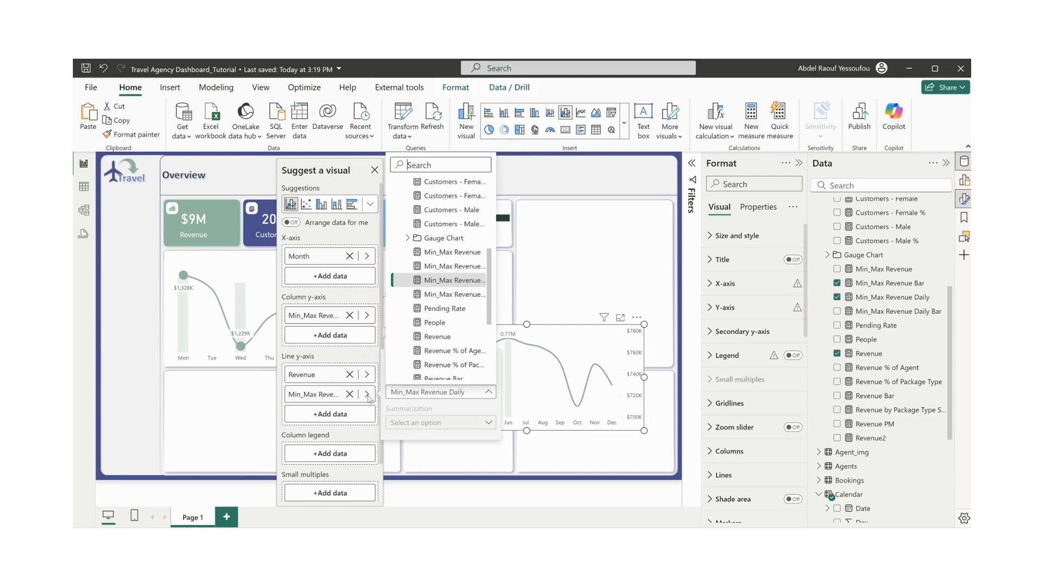
pyautogui.click(449, 253)
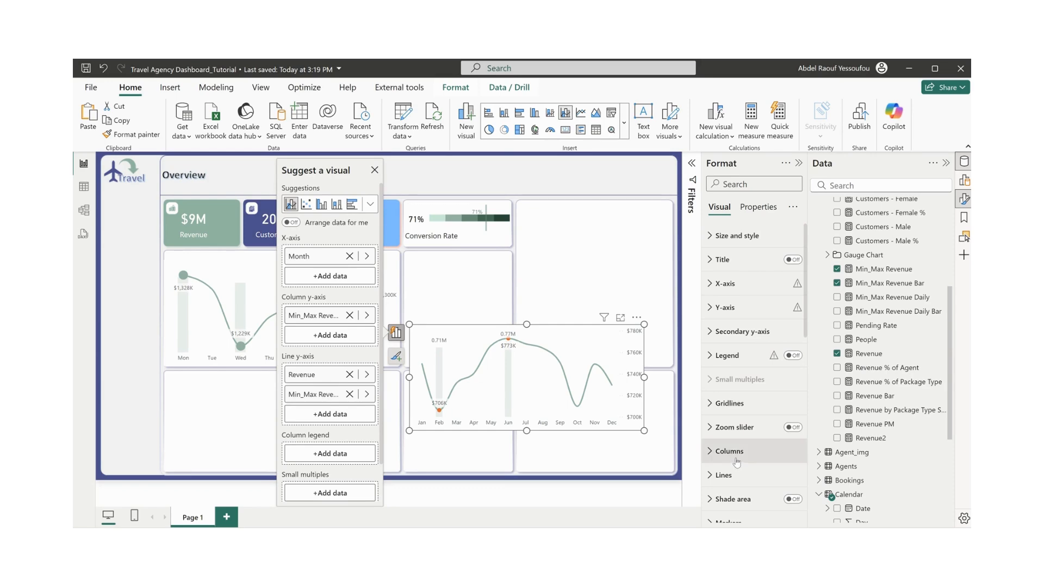
# - Show markers for the Min_Max Revenue series on the monthly chart
pyautogui.scroll(-2, 737, 462)
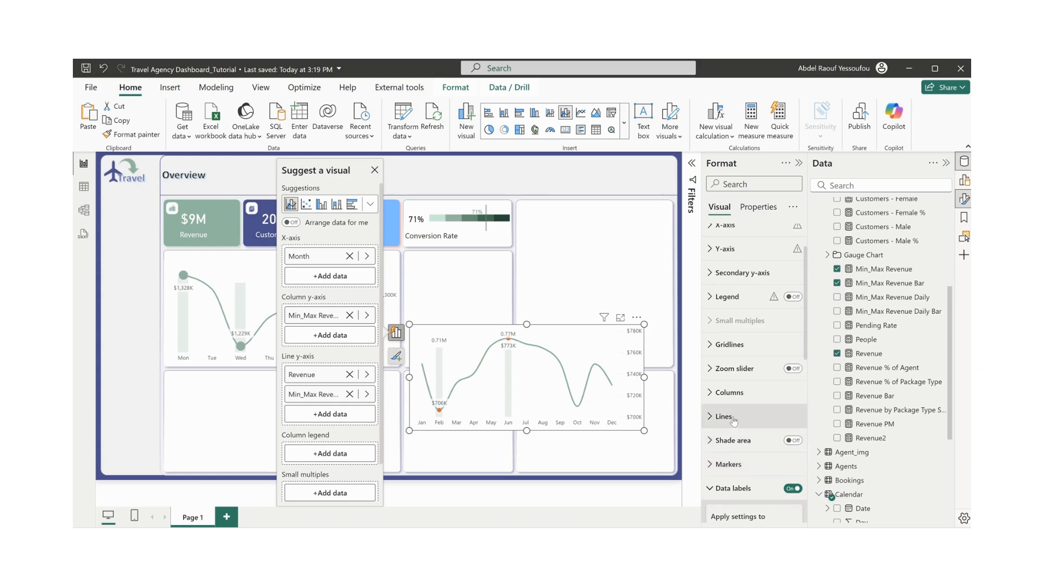
pyautogui.click(743, 464)
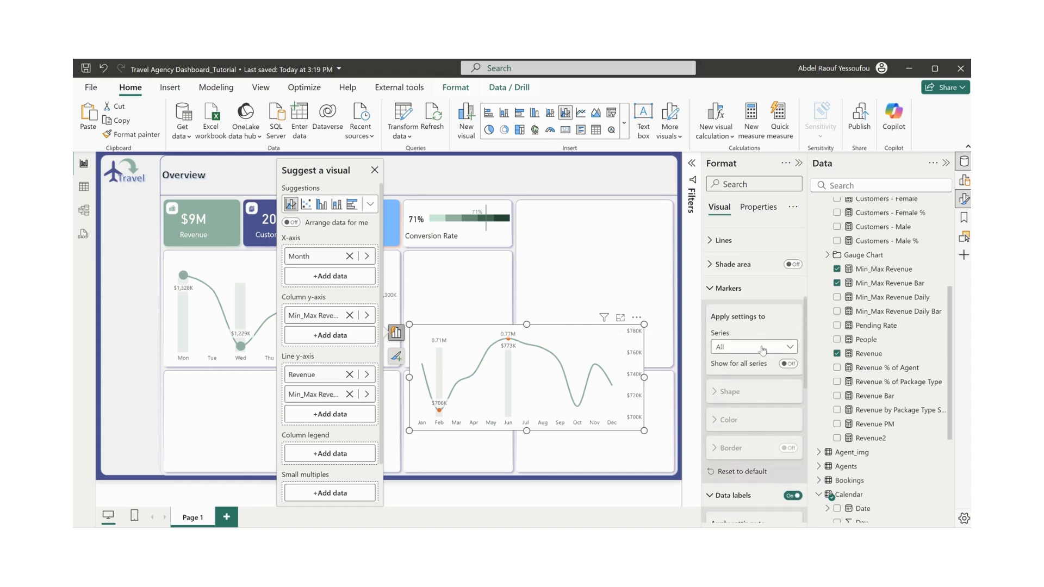
pyautogui.click(764, 349)
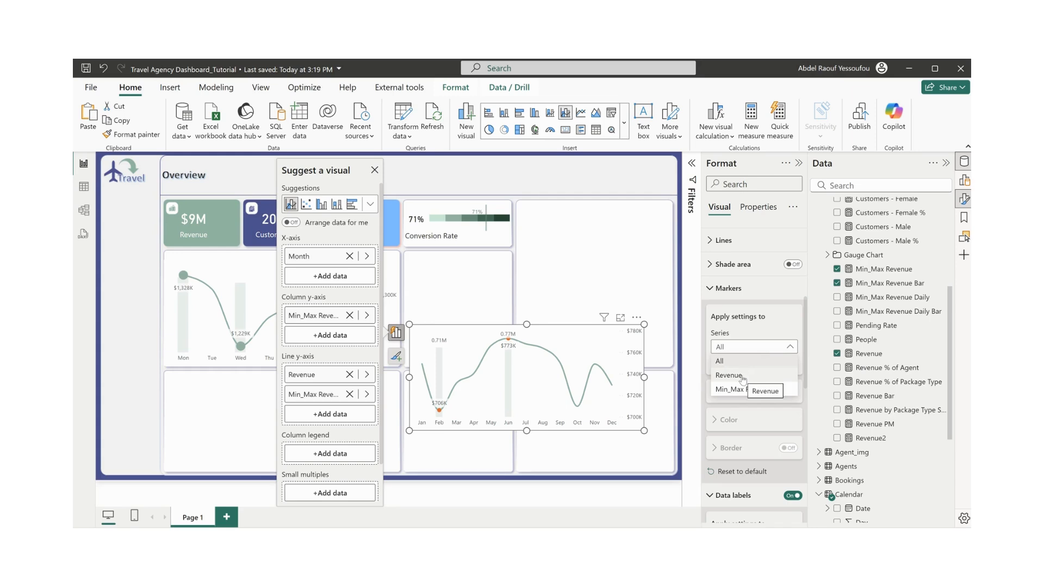
pyautogui.click(746, 377)
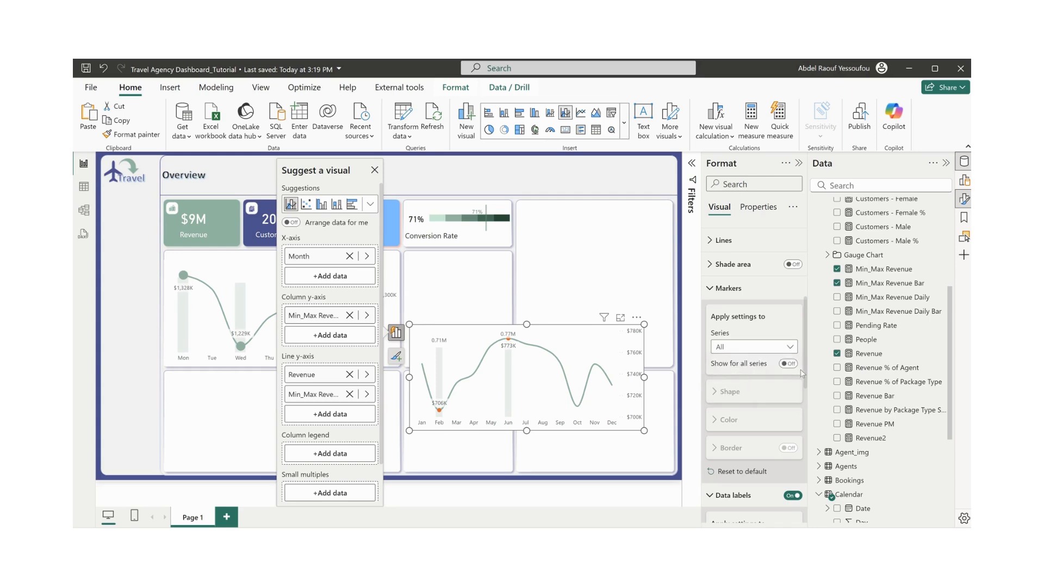
pyautogui.click(753, 349)
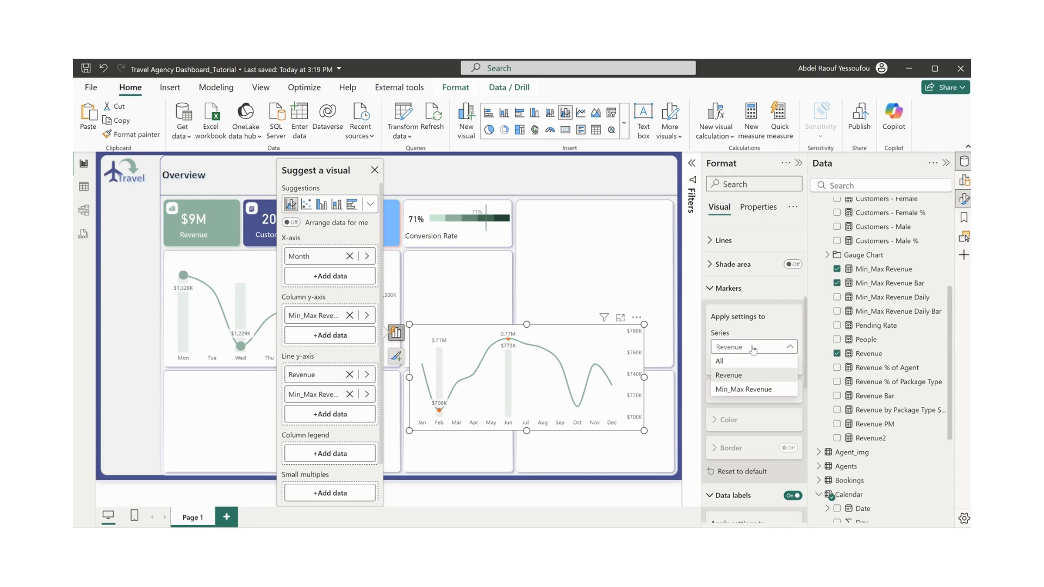
pyautogui.click(745, 393)
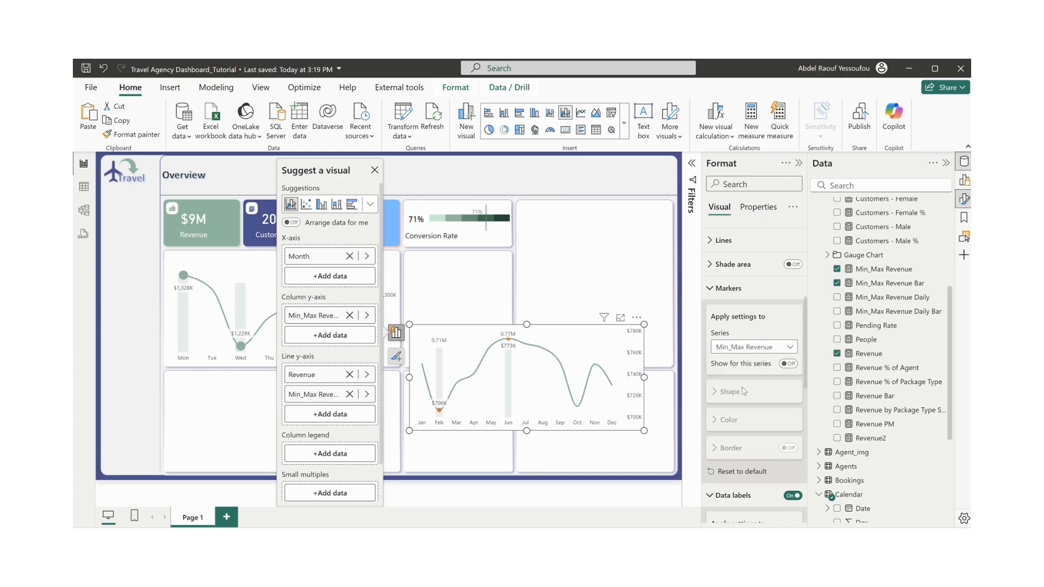
pyautogui.click(790, 364)
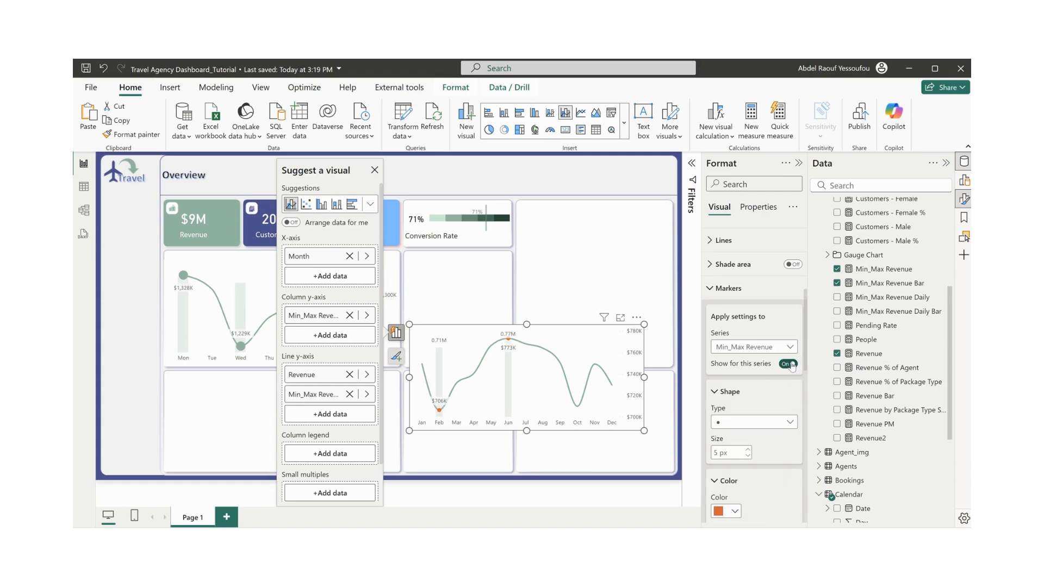
# - Set the Min_Max Revenue markers to 10 px and recolor them with the recent sage green
pyautogui.click(748, 451)
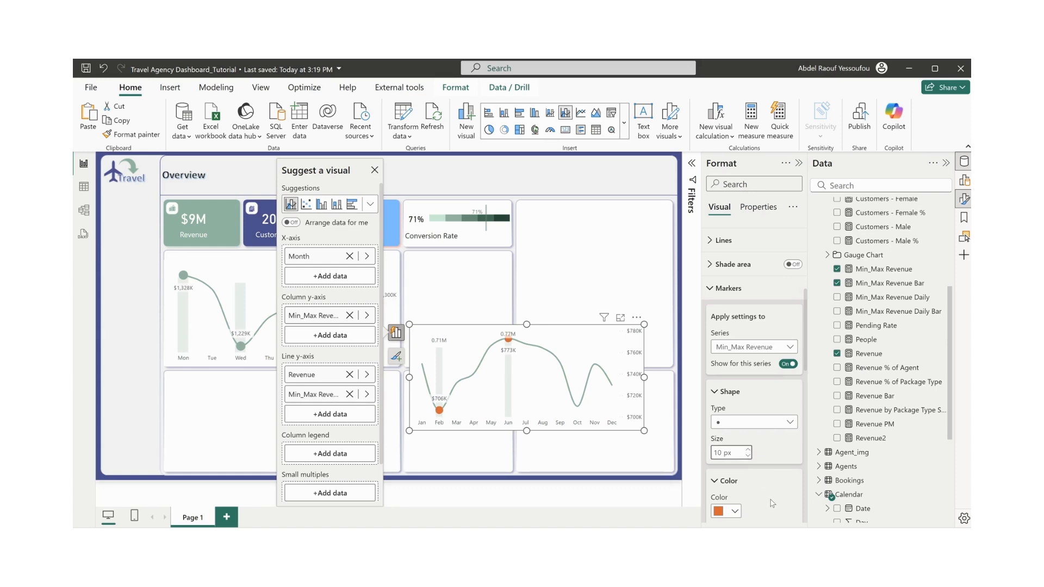
pyautogui.scroll(-3, 745, 441)
pyautogui.click(737, 396)
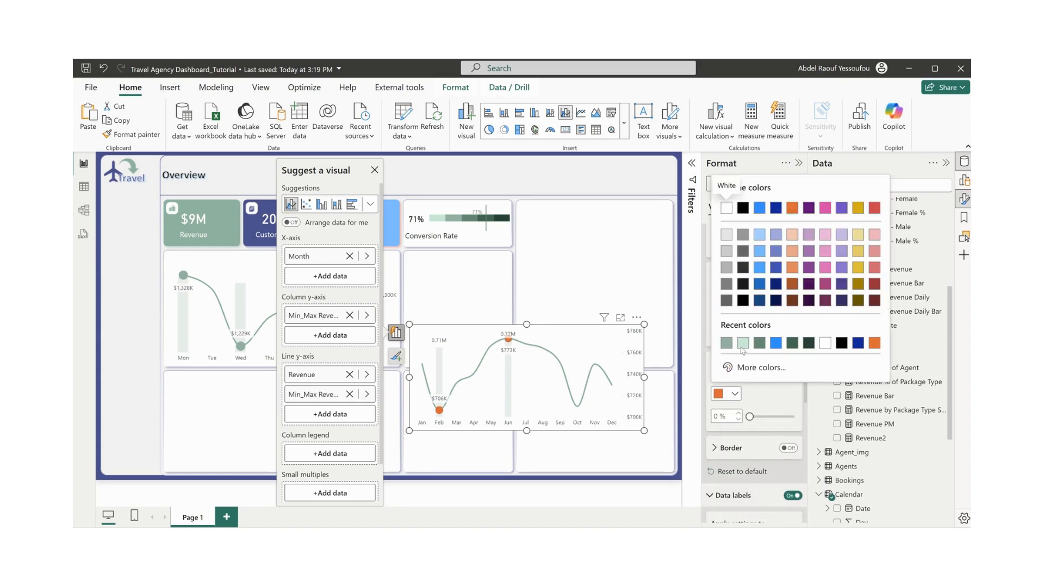
pyautogui.click(728, 344)
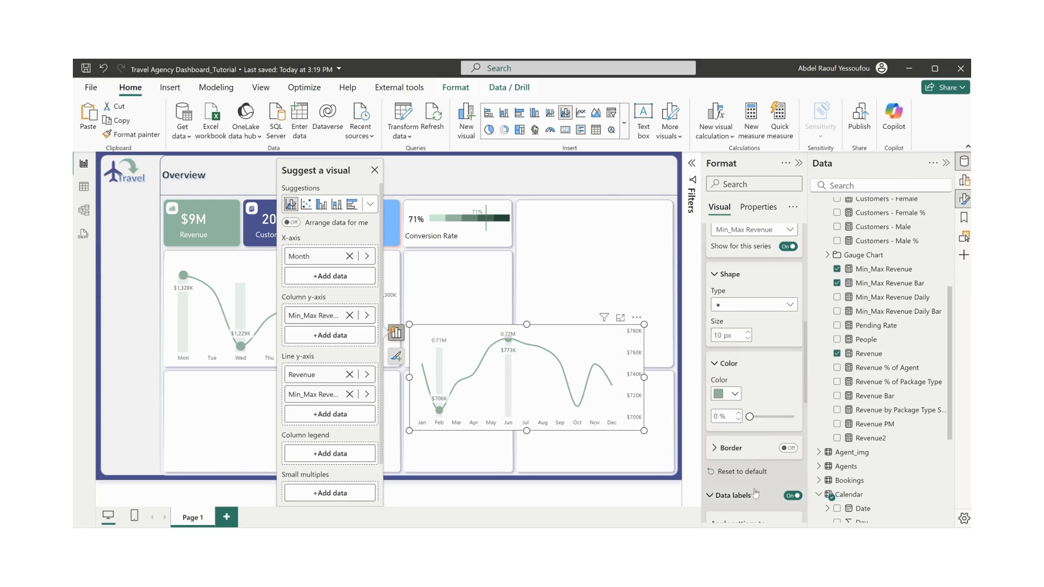
# - Hide the data labels of the monthly chart's Min_Max Revenue Bar series, then deselect the chart
pyautogui.scroll(-4, 755, 492)
pyautogui.click(756, 378)
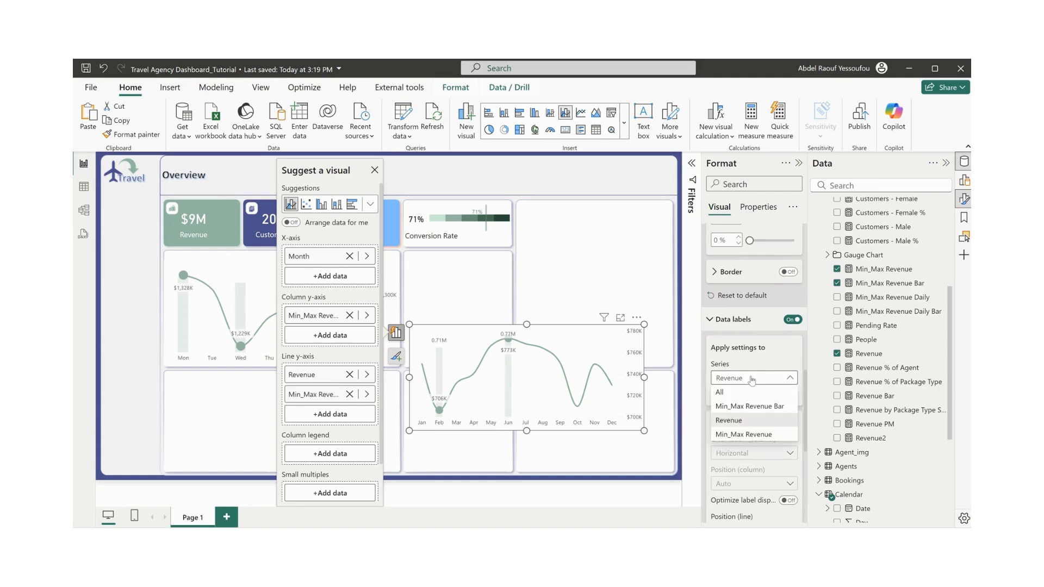
pyautogui.click(758, 407)
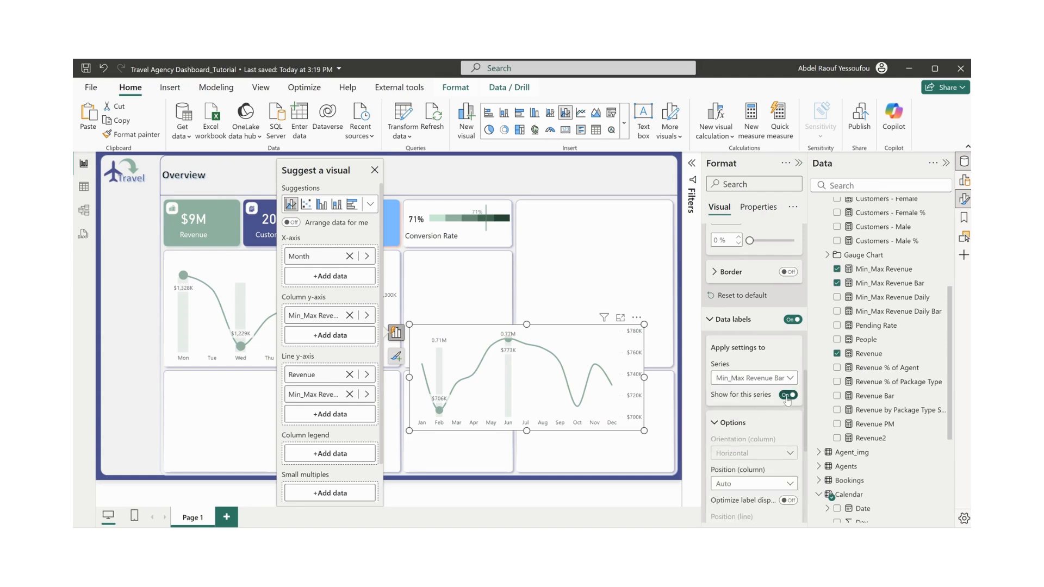
pyautogui.click(788, 396)
pyautogui.click(410, 294)
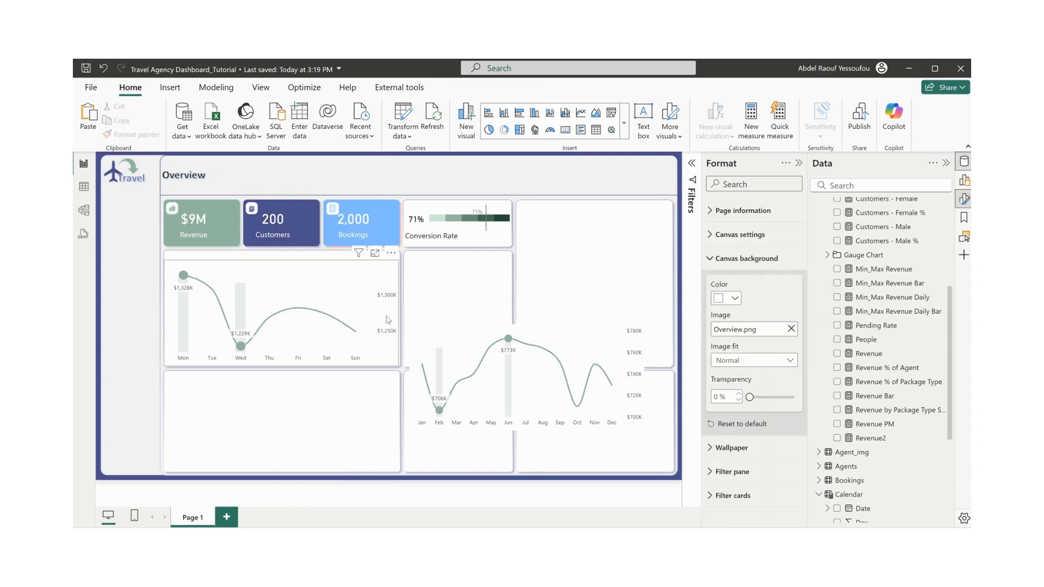
# - Color the monthly chart's secondary y-axis values white, leaving the values switched on
pyautogui.click(644, 329)
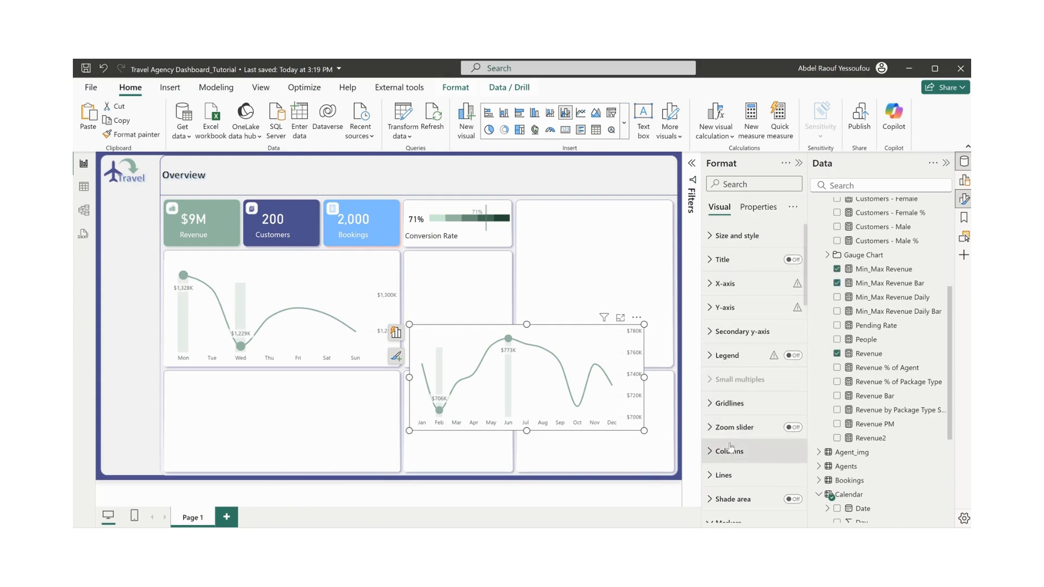
pyautogui.scroll(-3, 731, 441)
pyautogui.click(729, 405)
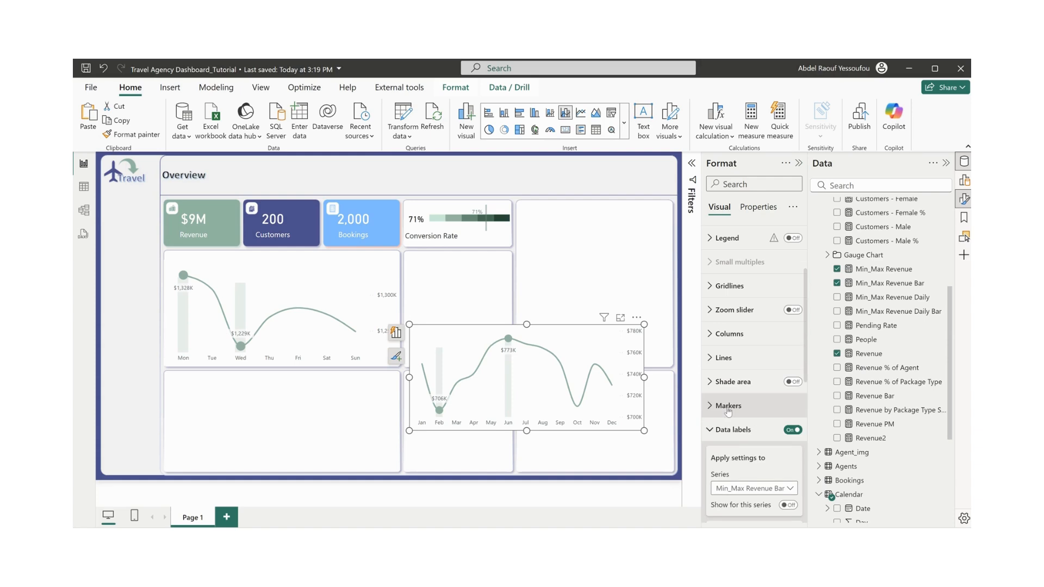
pyautogui.click(724, 430)
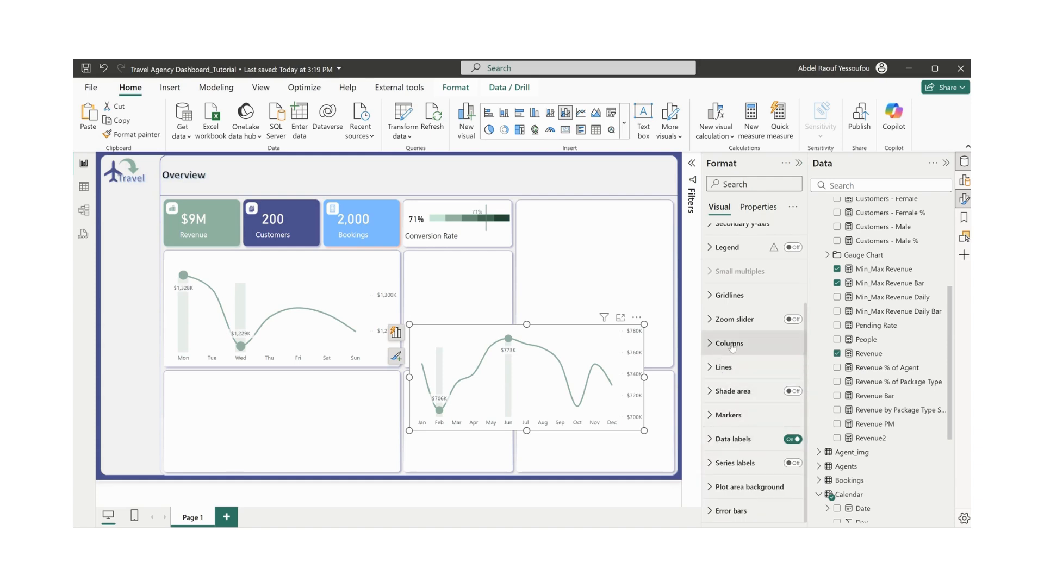
pyautogui.scroll(1, 742, 375)
pyautogui.click(729, 284)
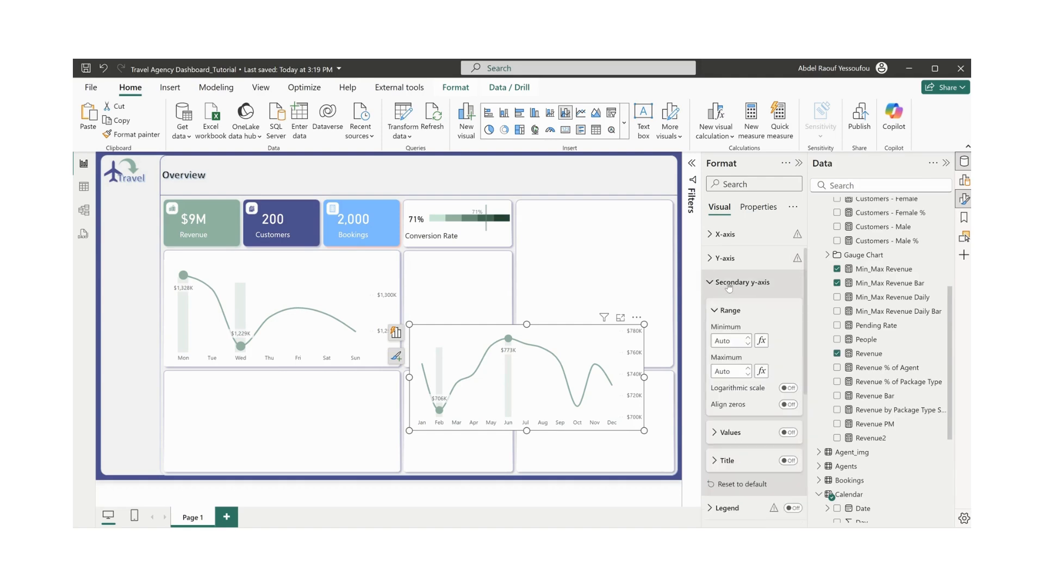
pyautogui.click(789, 434)
pyautogui.click(788, 433)
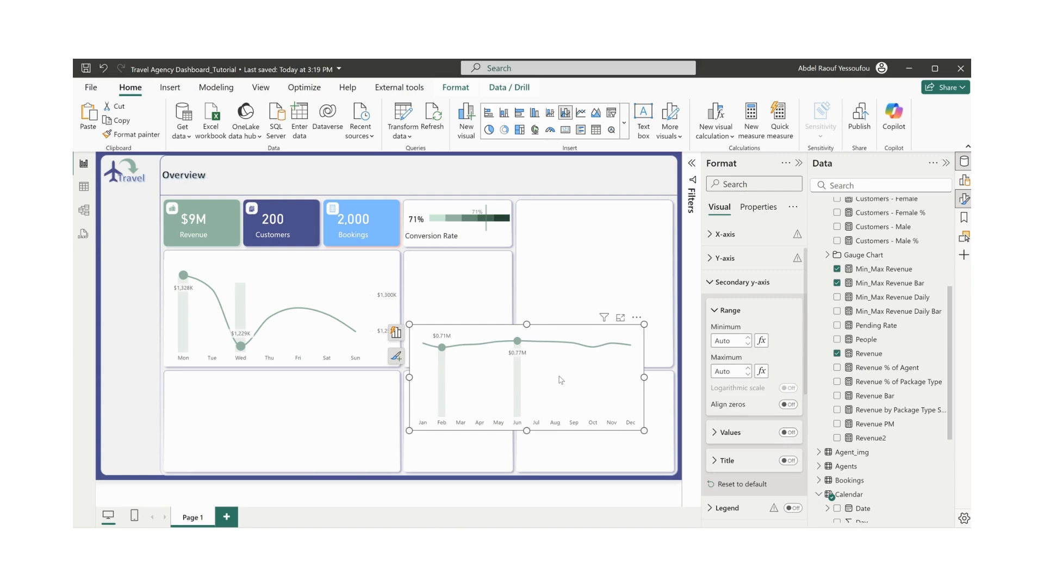
pyautogui.click(794, 435)
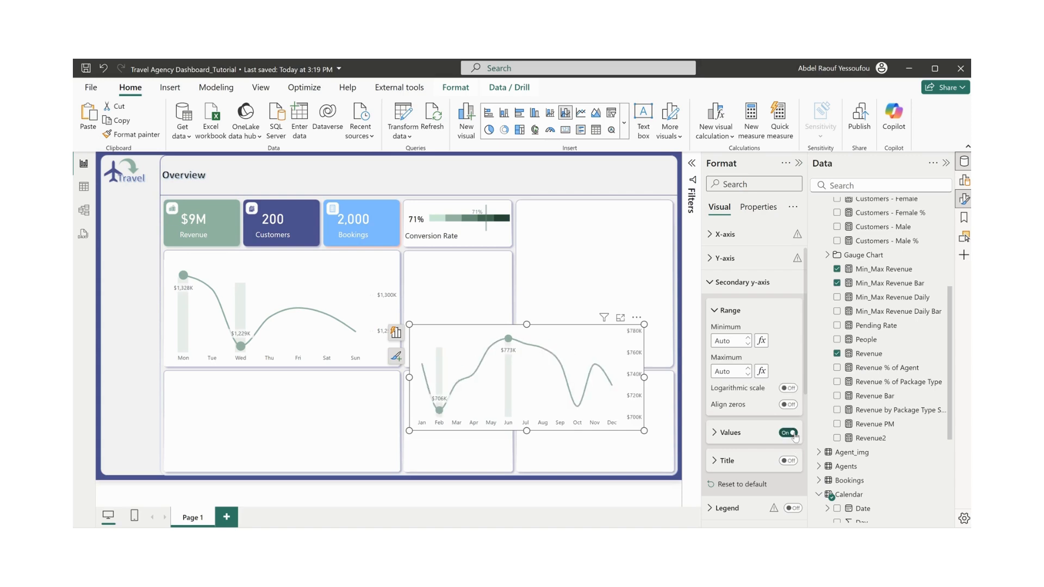
pyautogui.click(725, 434)
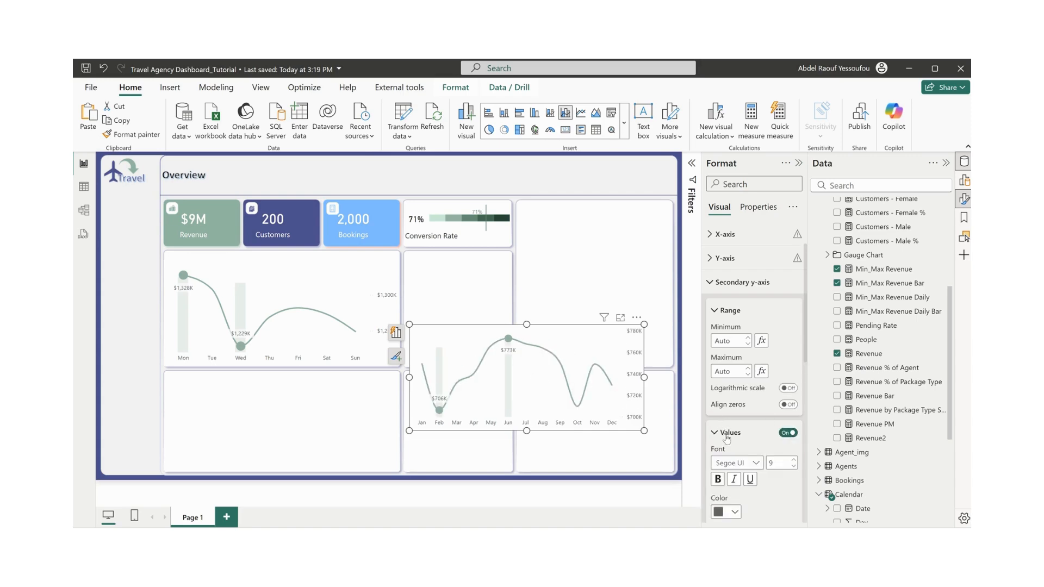
pyautogui.click(734, 336)
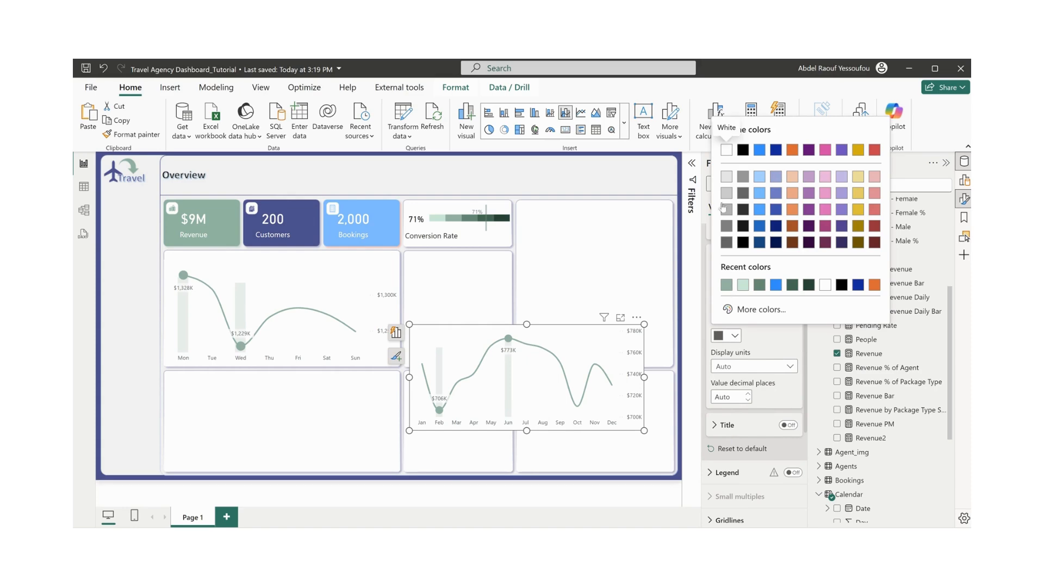
pyautogui.click(726, 151)
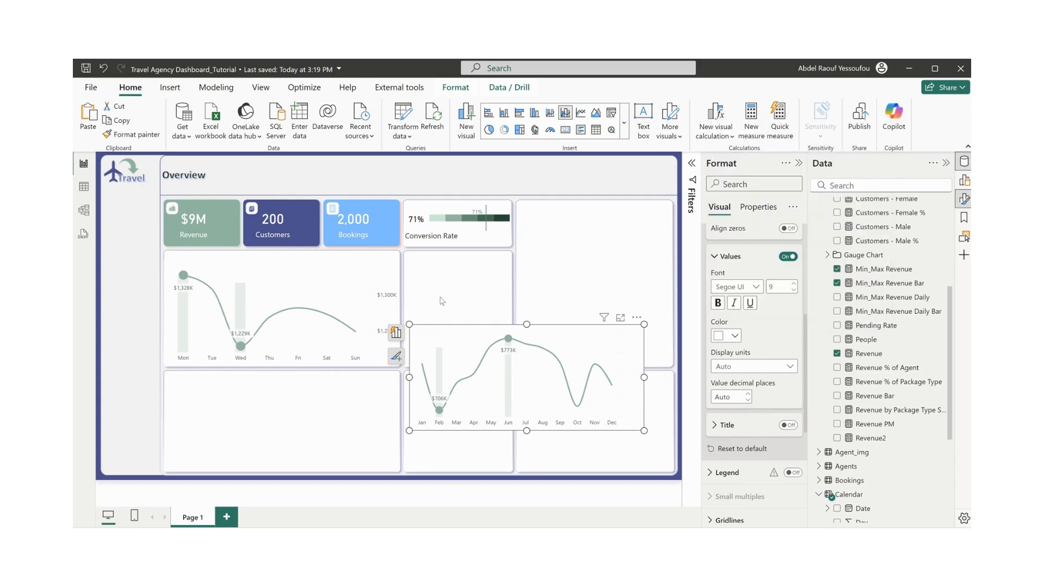
# - Turn on the weekday chart's secondary y-axis values and color them white
pyautogui.click(397, 268)
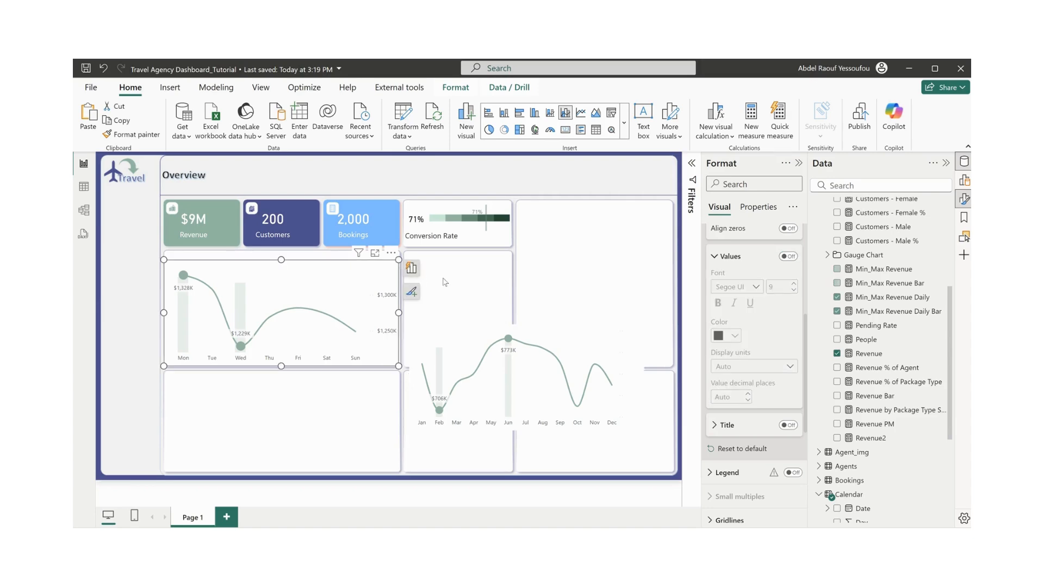
pyautogui.scroll(3, 794, 356)
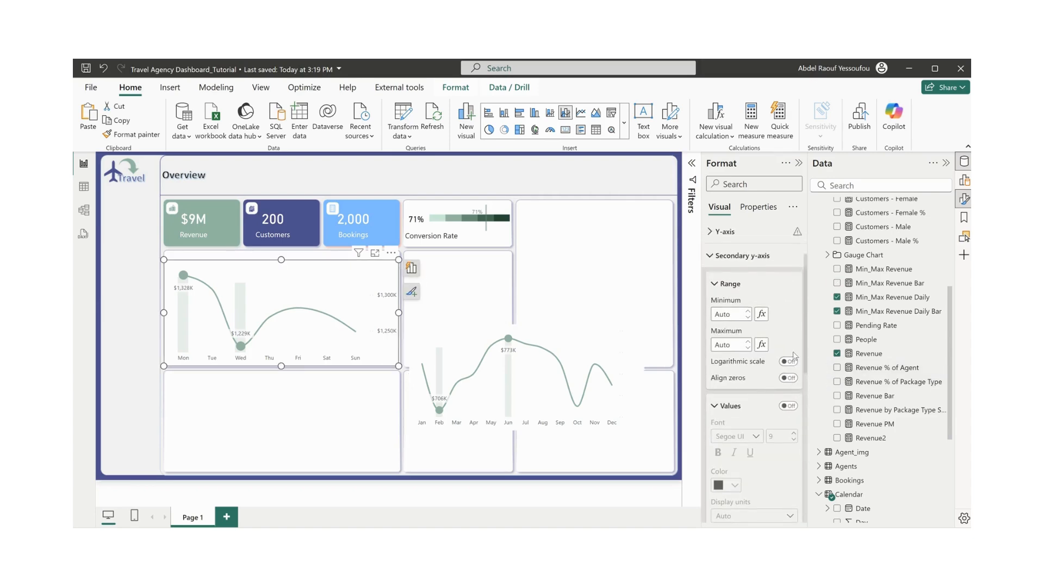
pyautogui.scroll(-4, 794, 357)
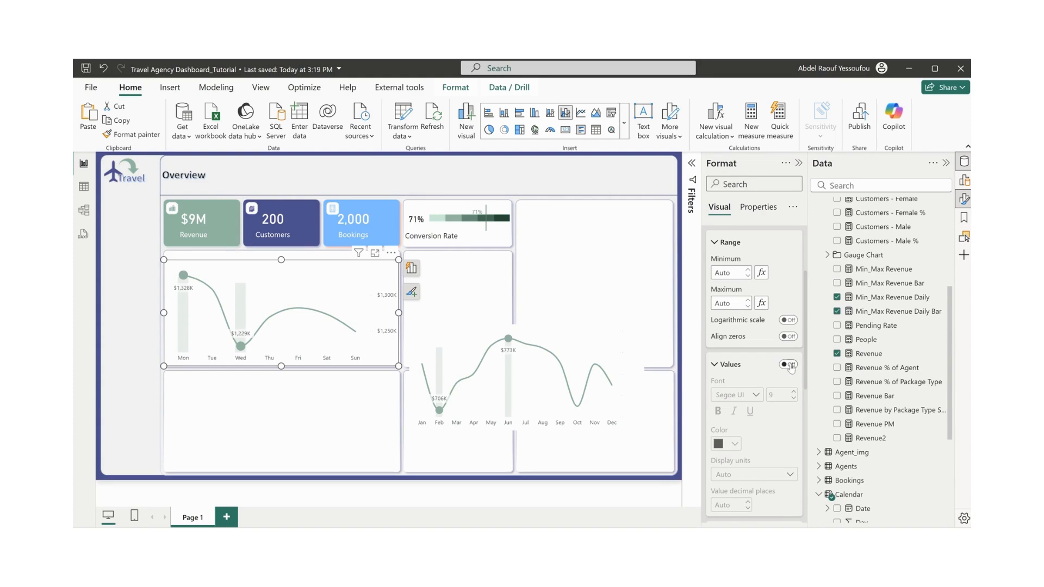
pyautogui.click(788, 365)
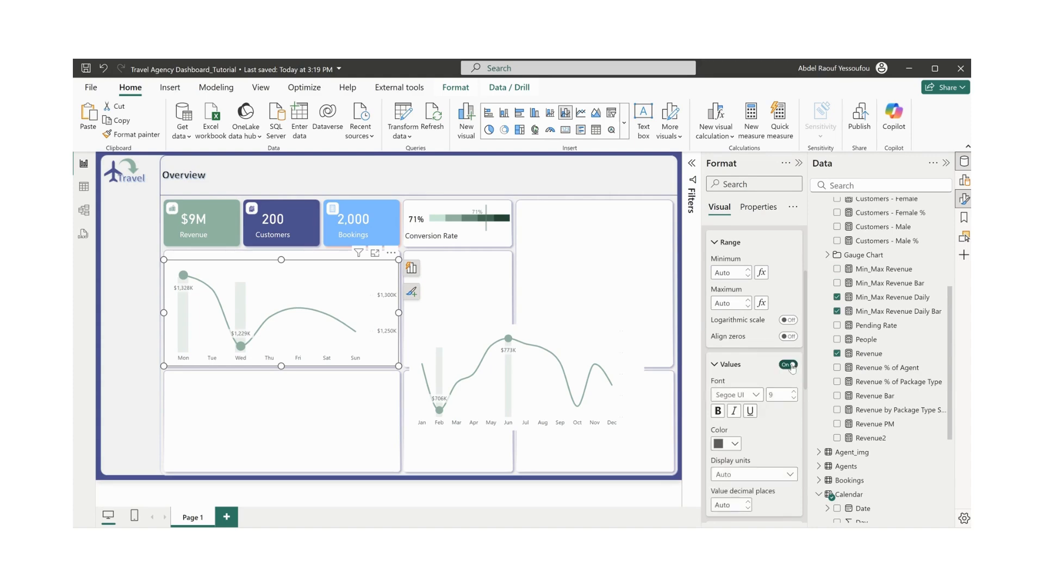
pyautogui.click(787, 366)
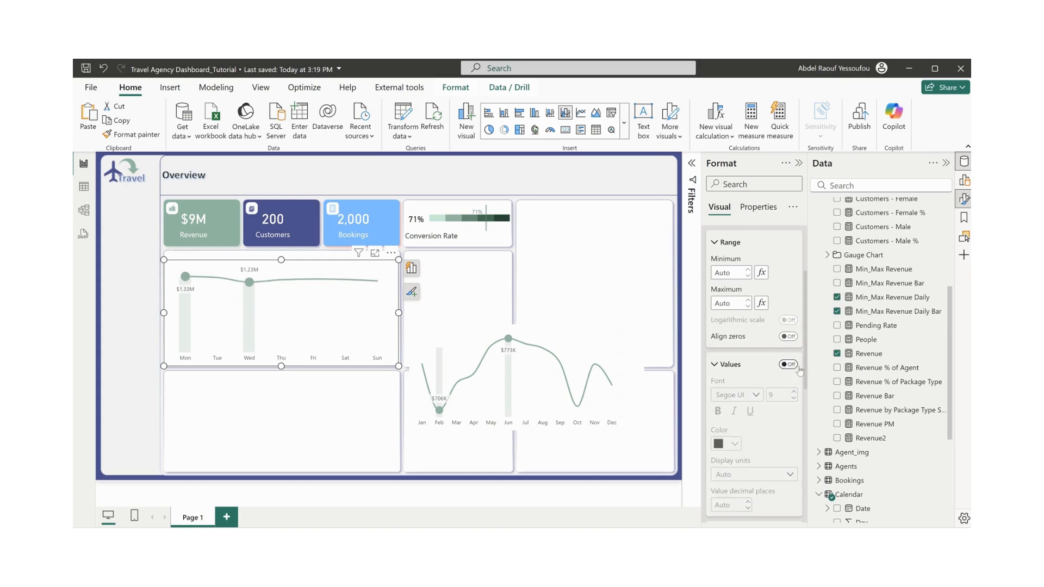
pyautogui.click(789, 365)
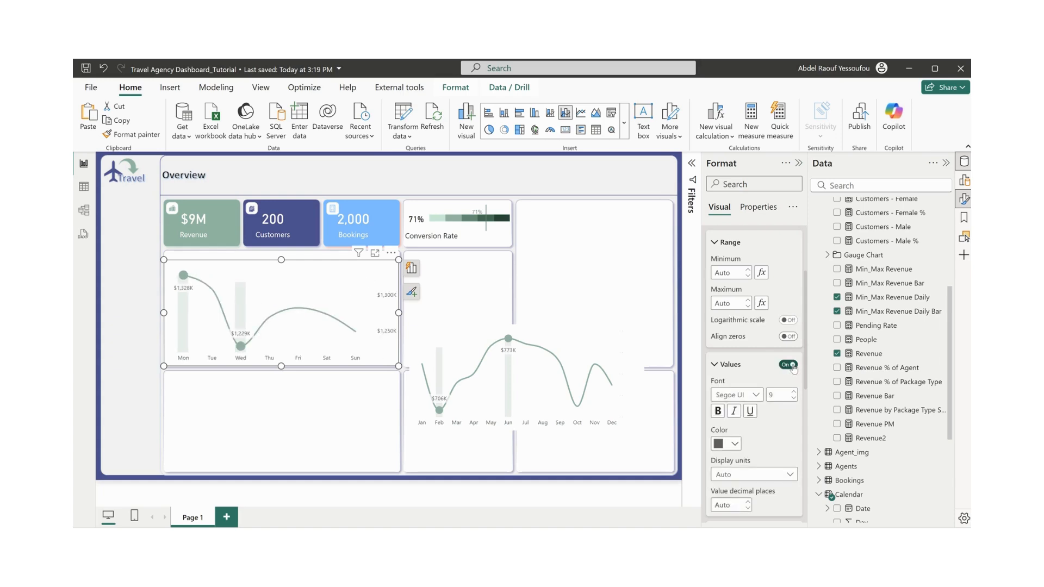
pyautogui.click(729, 444)
pyautogui.click(727, 393)
# - Move the monthly chart down and left to overlap the weekday chart, then show the bookmarks and apply bookmark D
pyautogui.moveTo(595, 433); pyautogui.dragTo(509, 467)
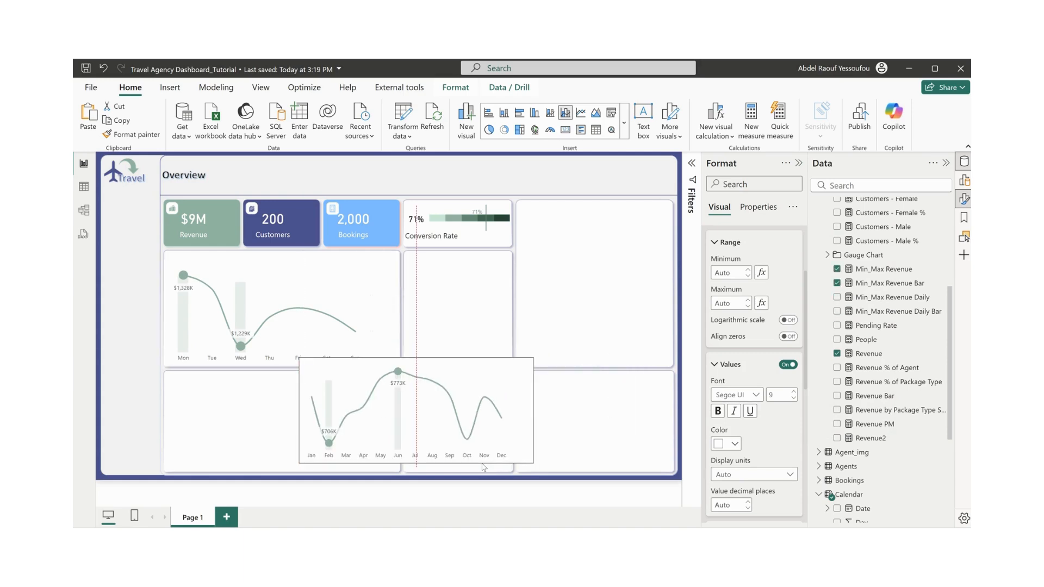
pyautogui.click(603, 300)
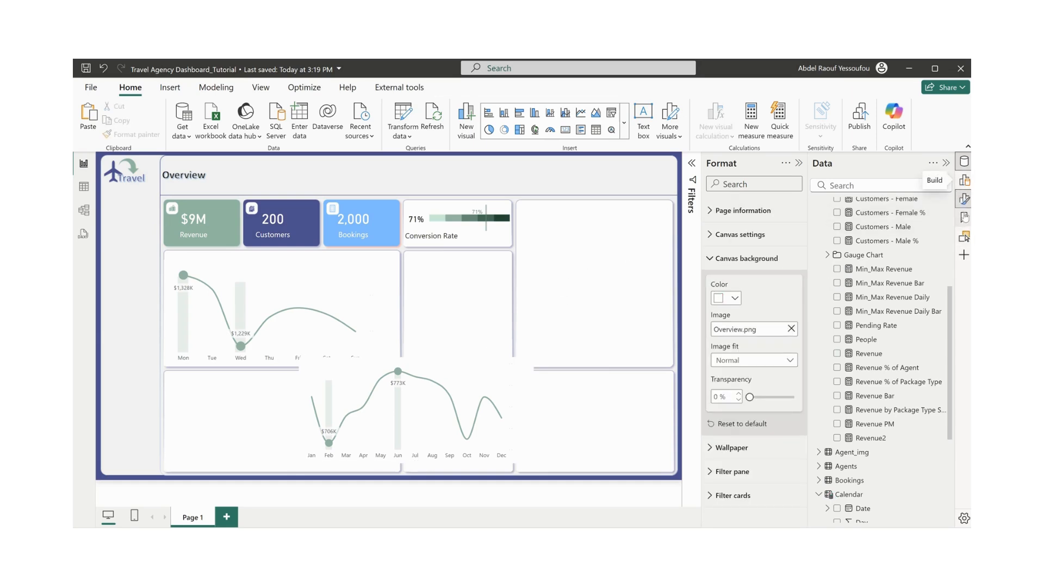
pyautogui.click(964, 217)
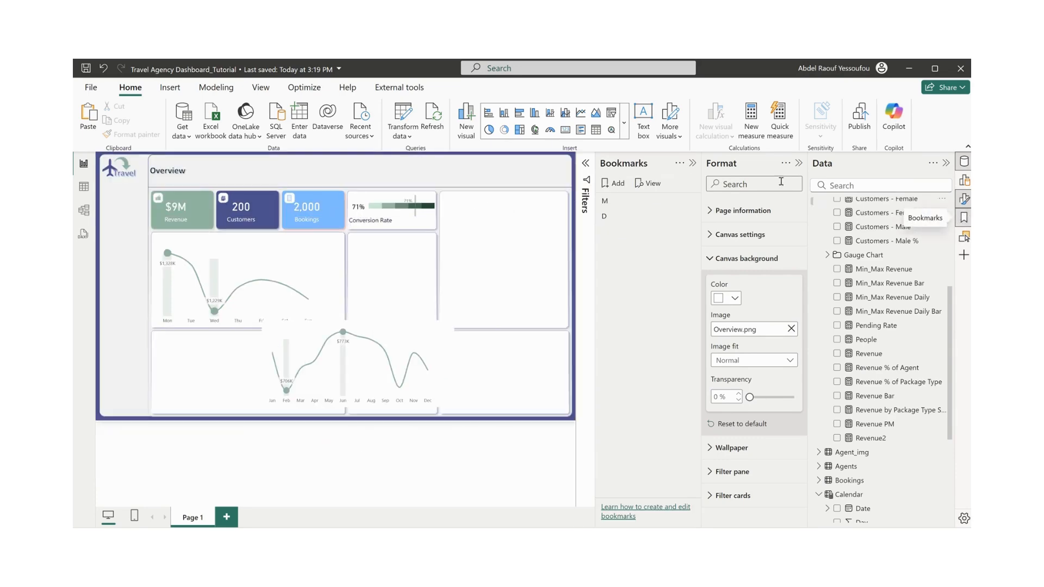
pyautogui.click(617, 217)
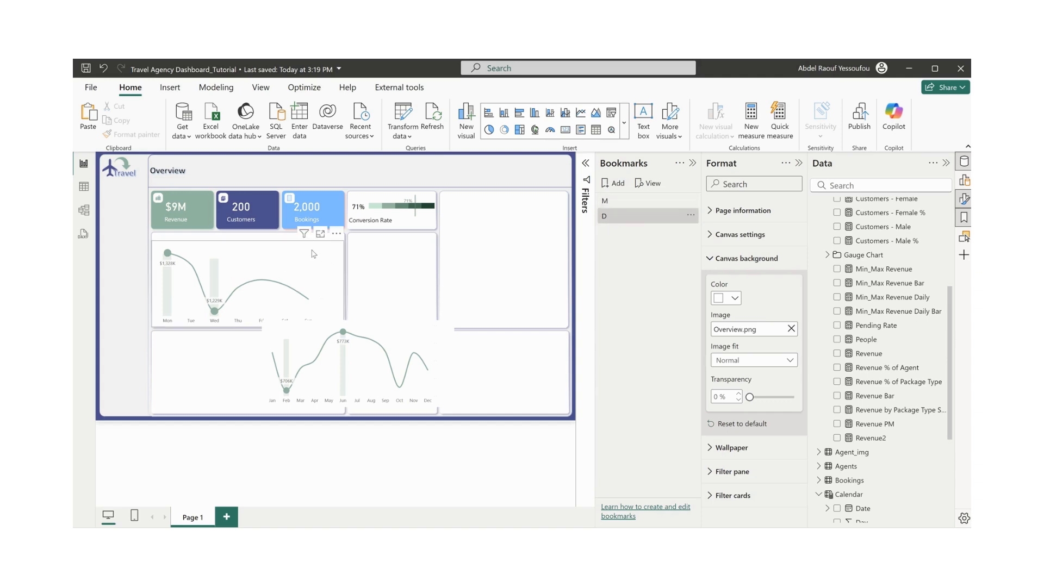
# - Move the monthly chart down to the right, clear of the weekday chart, and update bookmark M with the monthly chart selected
pyautogui.click(410, 326)
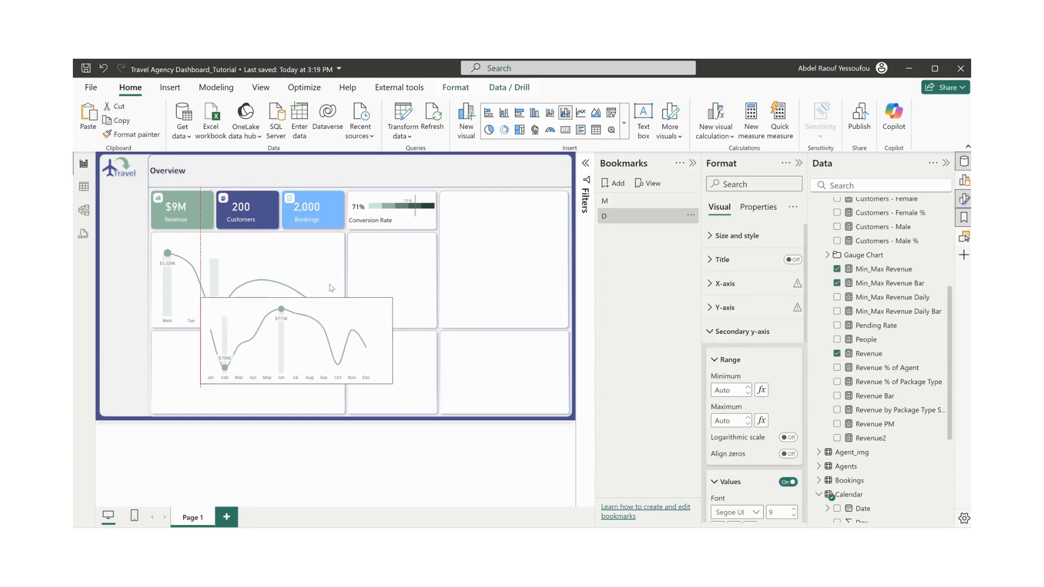
pyautogui.moveTo(291, 239); pyautogui.dragTo(467, 321)
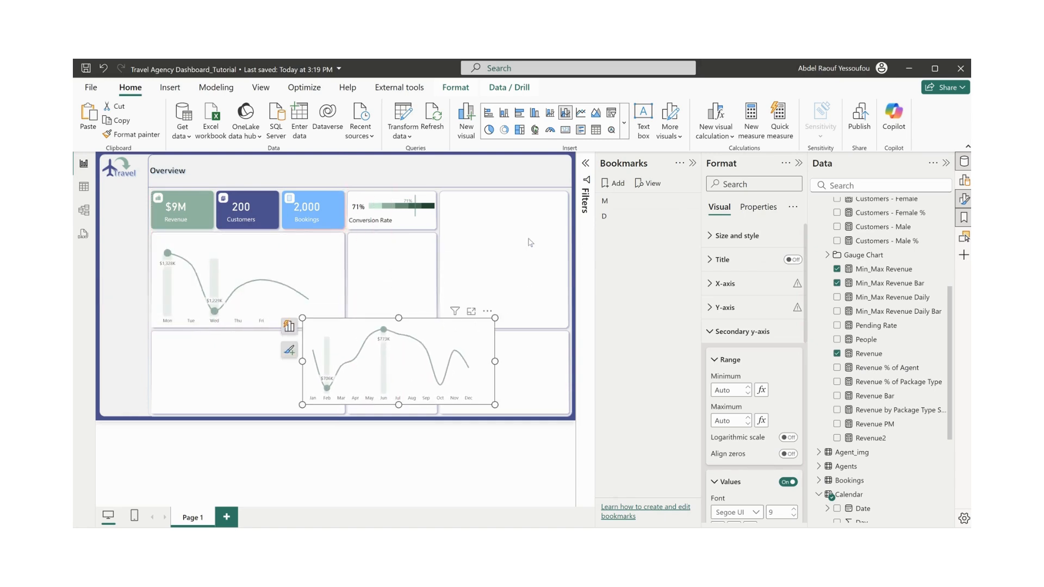
pyautogui.rightClick(620, 204)
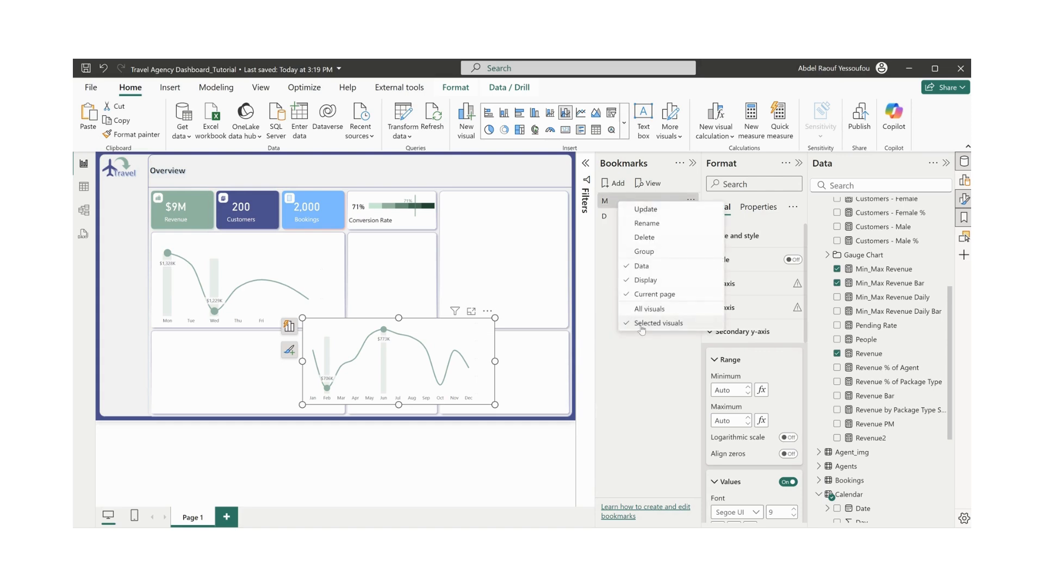
pyautogui.click(643, 211)
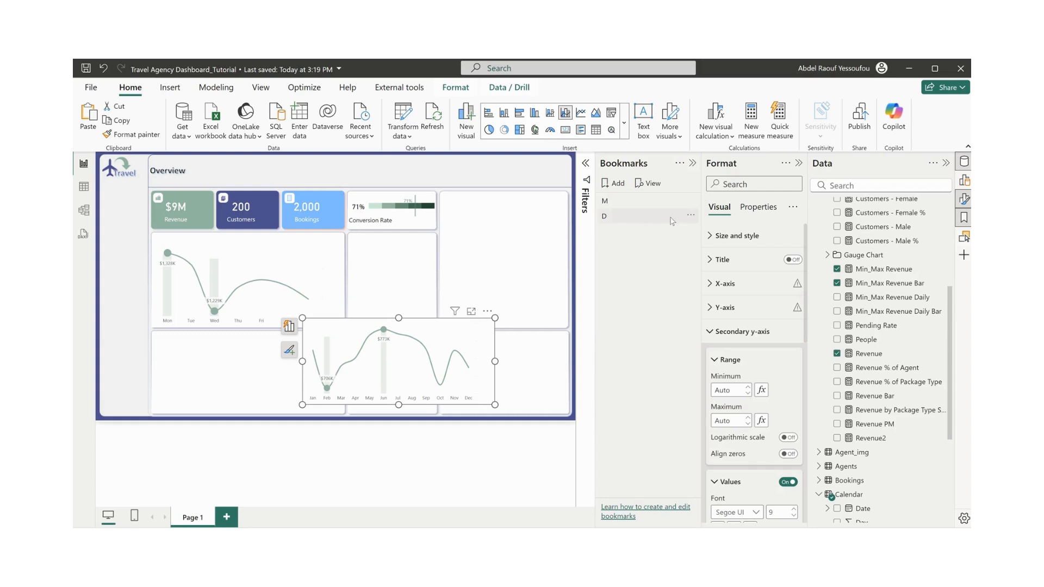
# - Apply bookmark D, hide the monthly chart through its layer entry, and update bookmark D with that chart selected
pyautogui.click(644, 220)
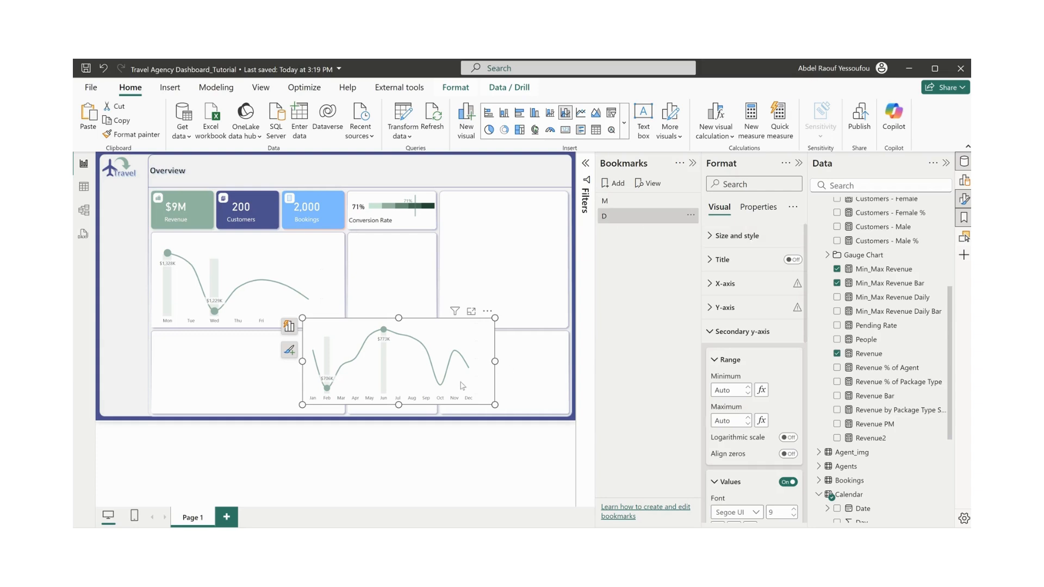
pyautogui.click(964, 239)
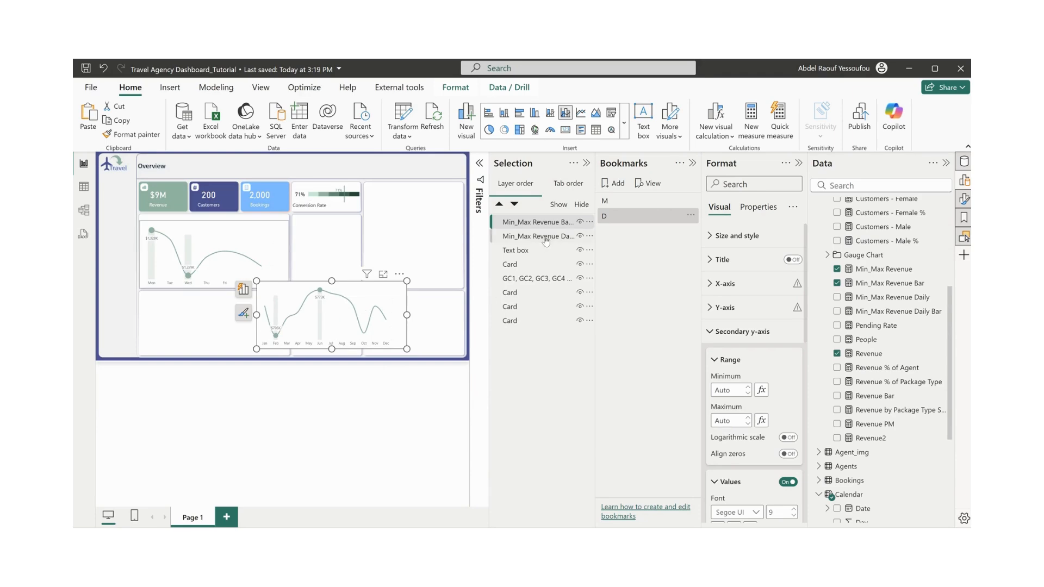
pyautogui.click(580, 223)
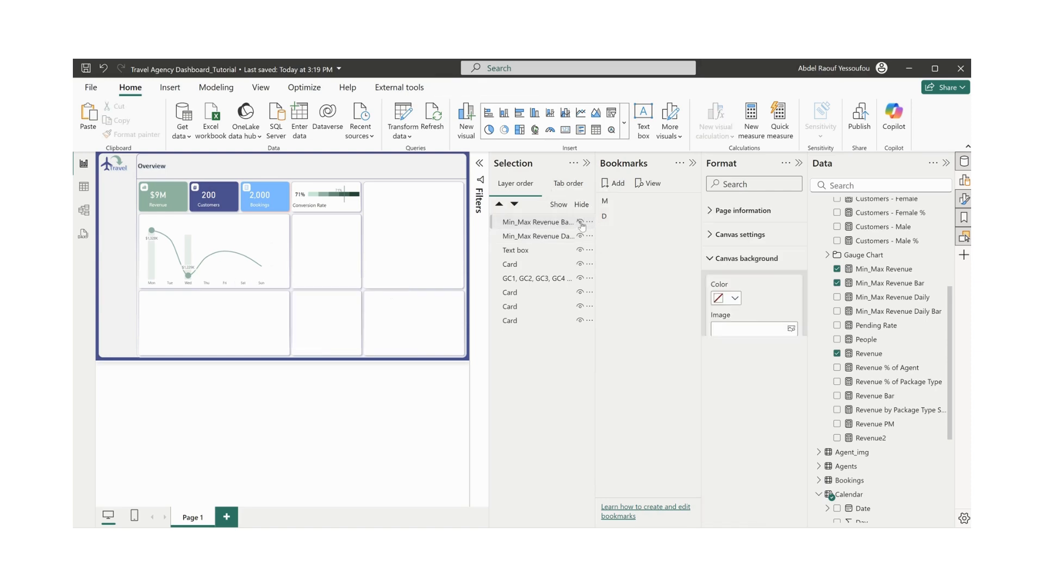
pyautogui.rightClick(626, 217)
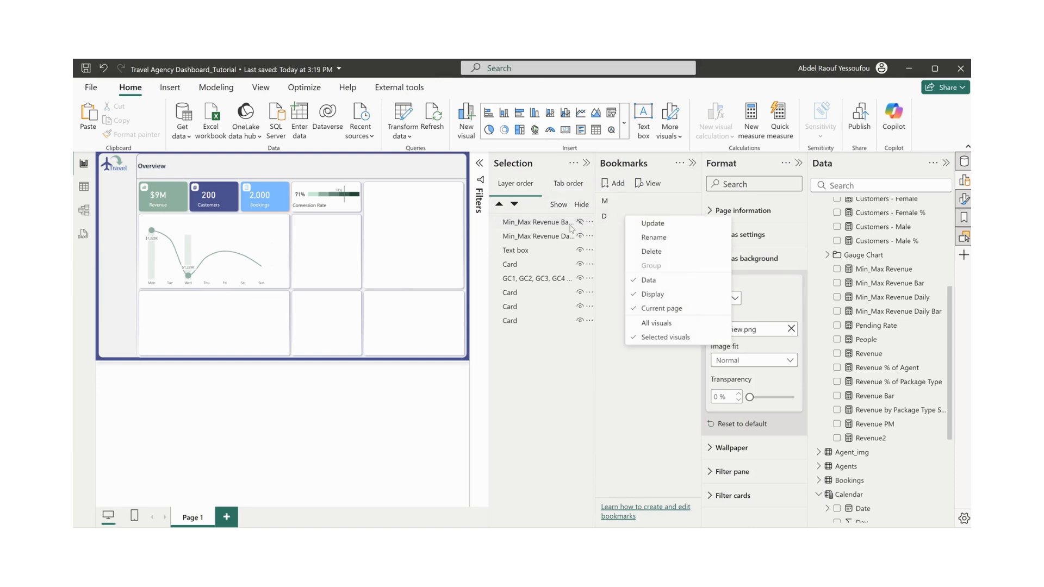
pyautogui.click(535, 225)
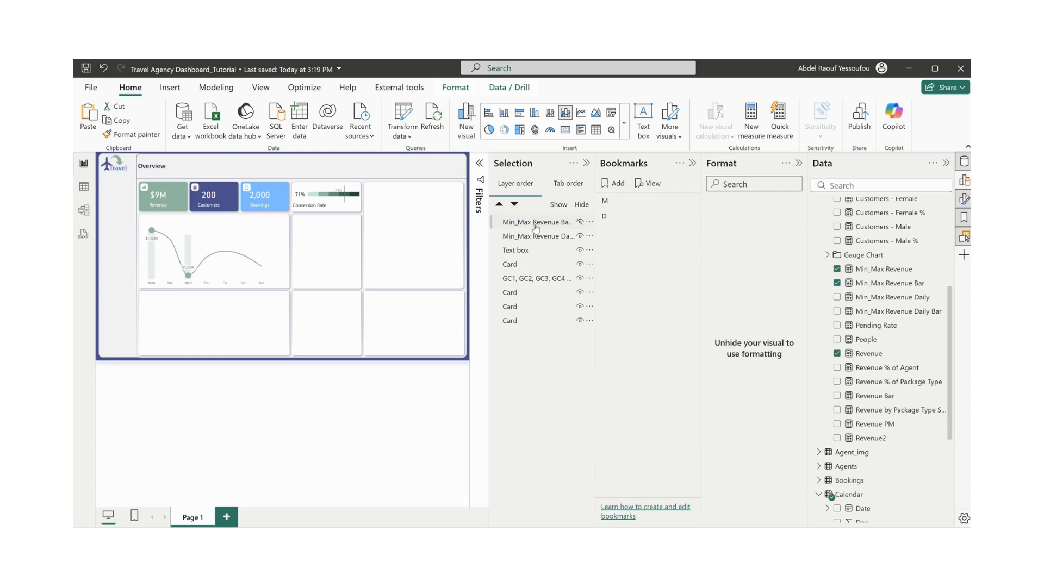
pyautogui.rightClick(623, 220)
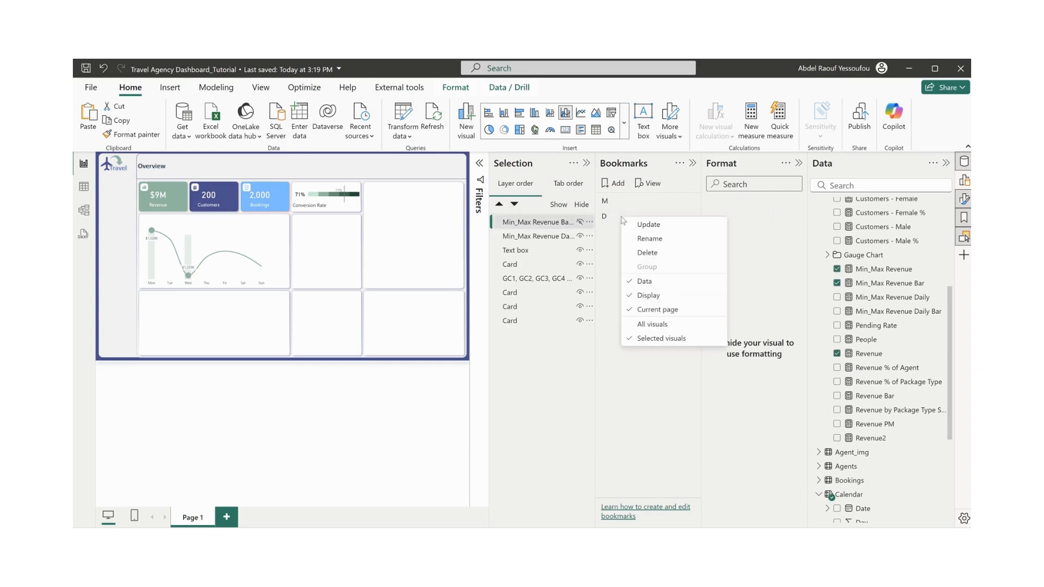
pyautogui.click(644, 228)
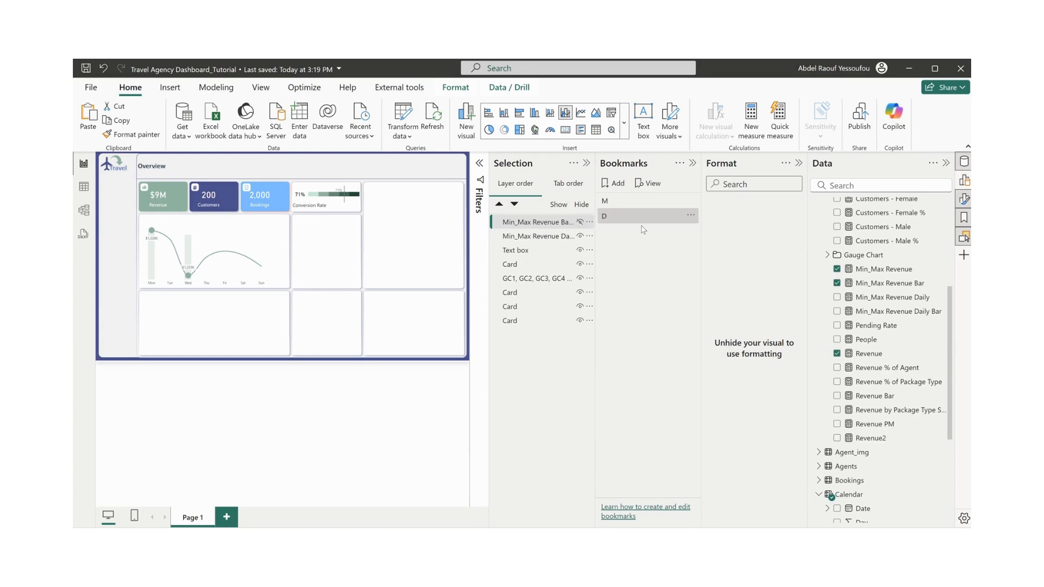
# - Switch between bookmarks M and D to check the monthly chart's visibility, then put away the bookmark and layer lists
pyautogui.click(623, 218)
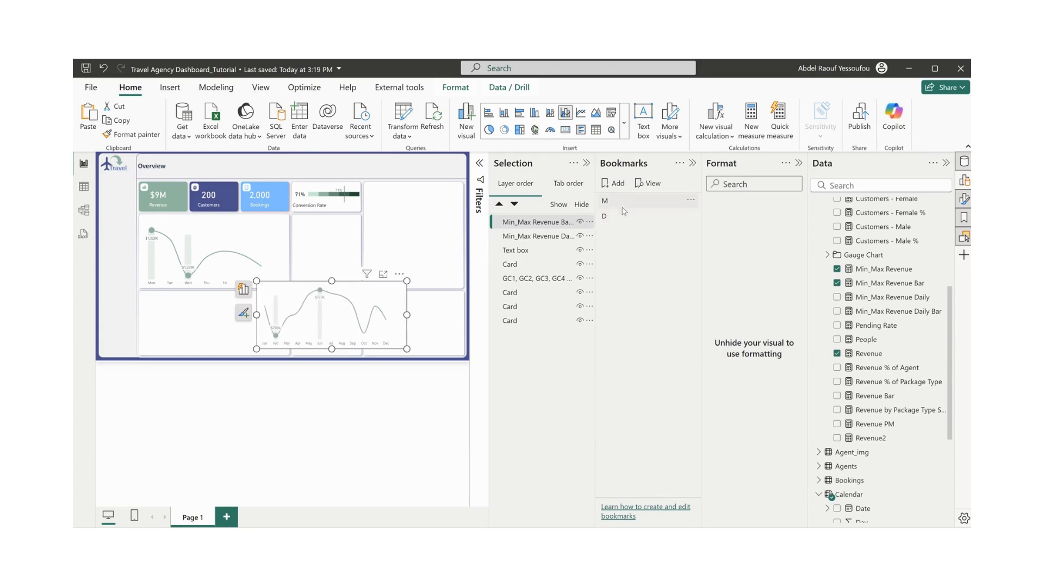
pyautogui.click(623, 218)
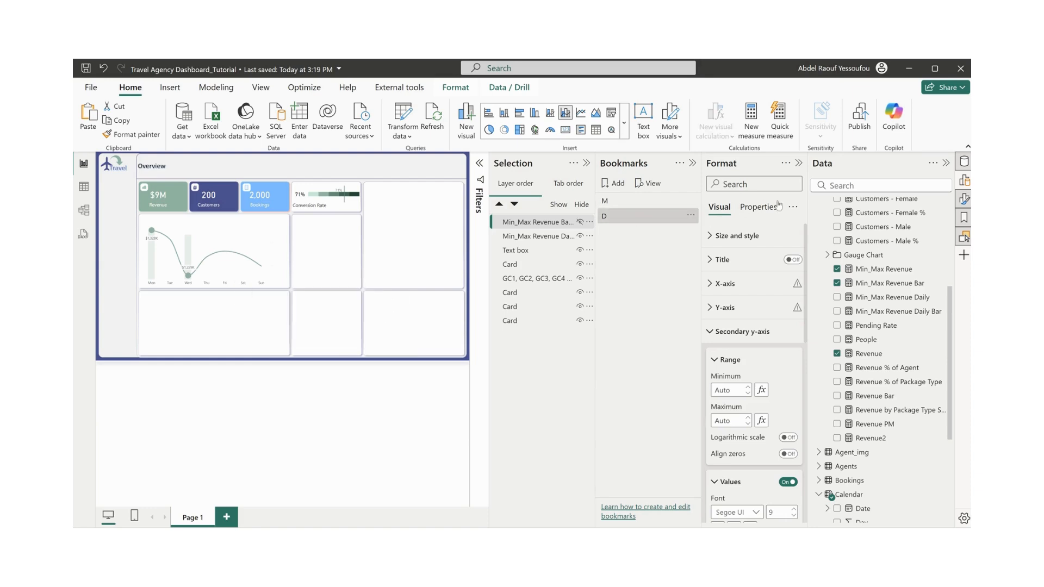
pyautogui.click(692, 164)
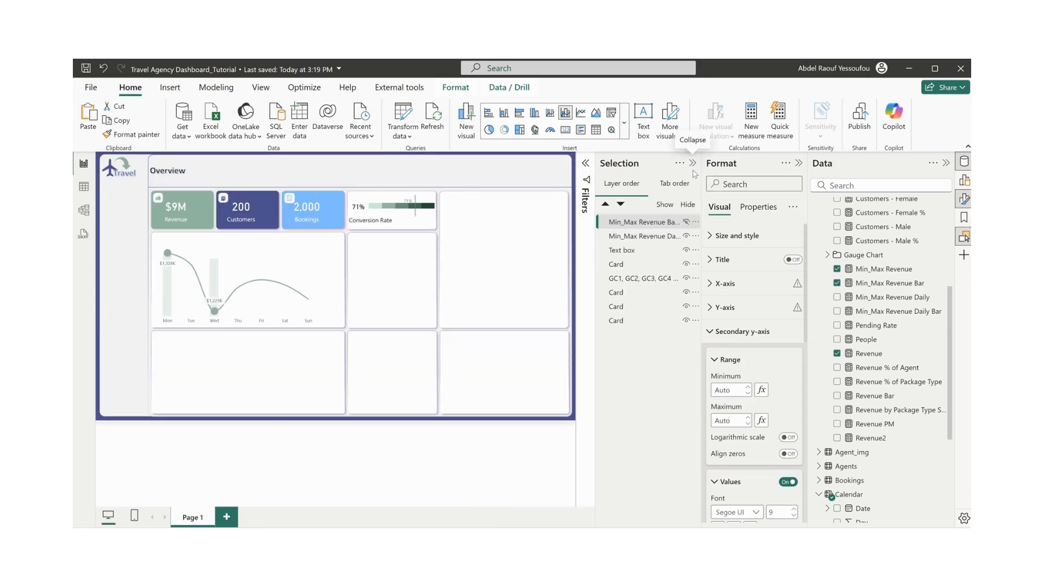
pyautogui.click(693, 164)
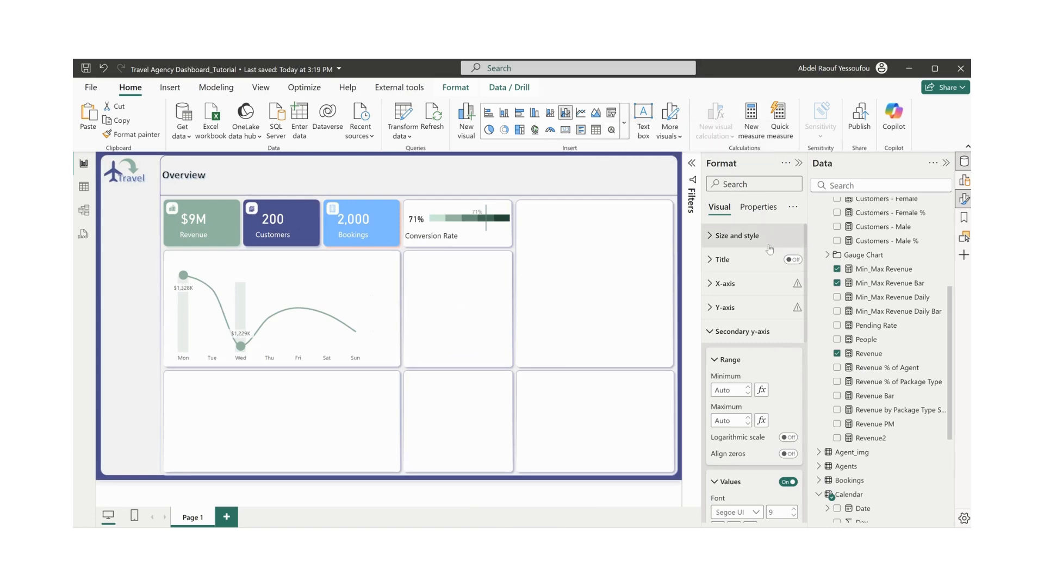
# - Insert a bookmark navigator, shrink it and place it in the upper right corner of the weekday chart's card
pyautogui.click(171, 89)
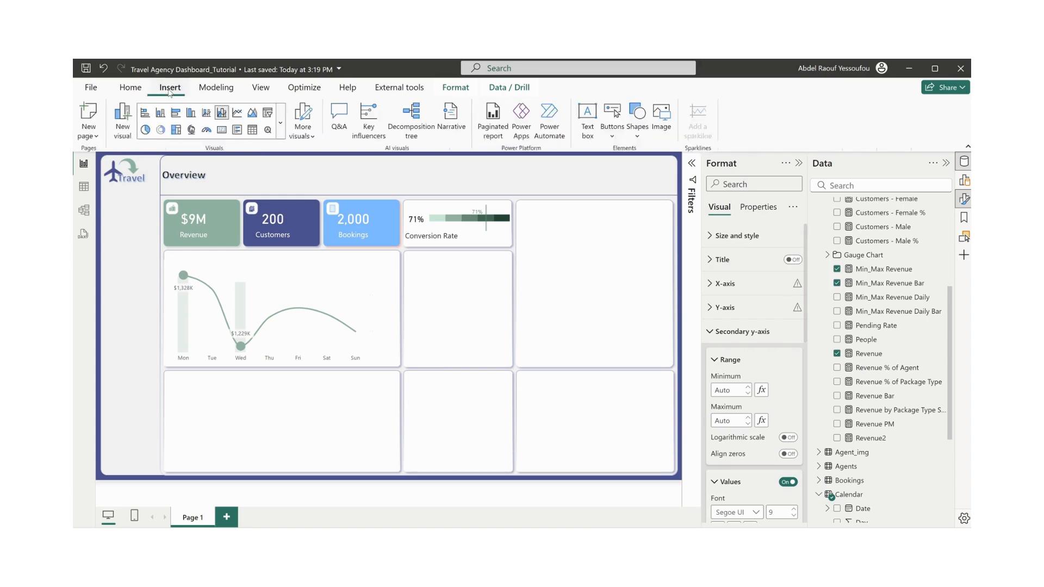
pyautogui.click(618, 141)
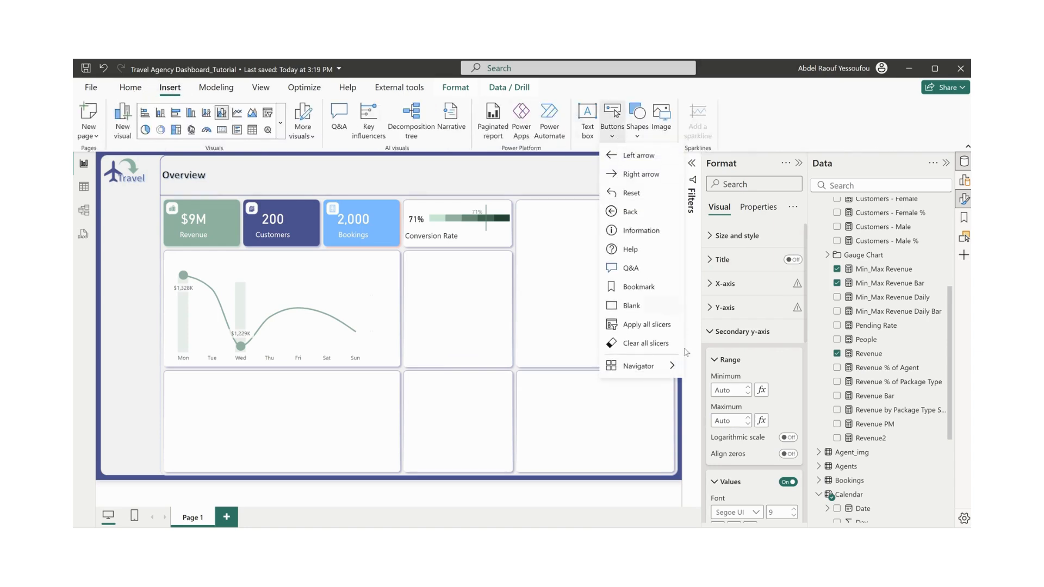
pyautogui.moveTo(641, 370)
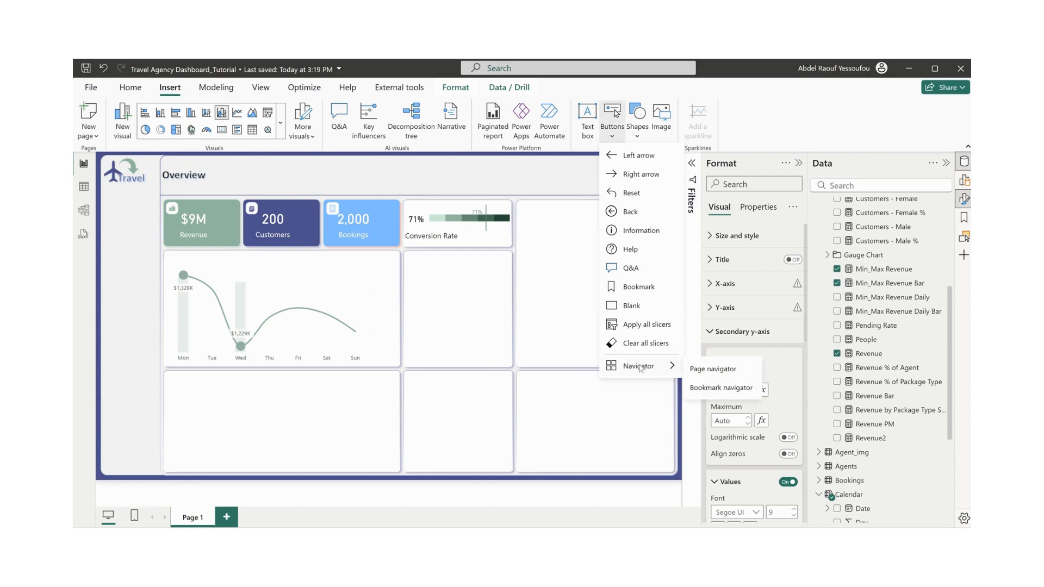
pyautogui.click(696, 387)
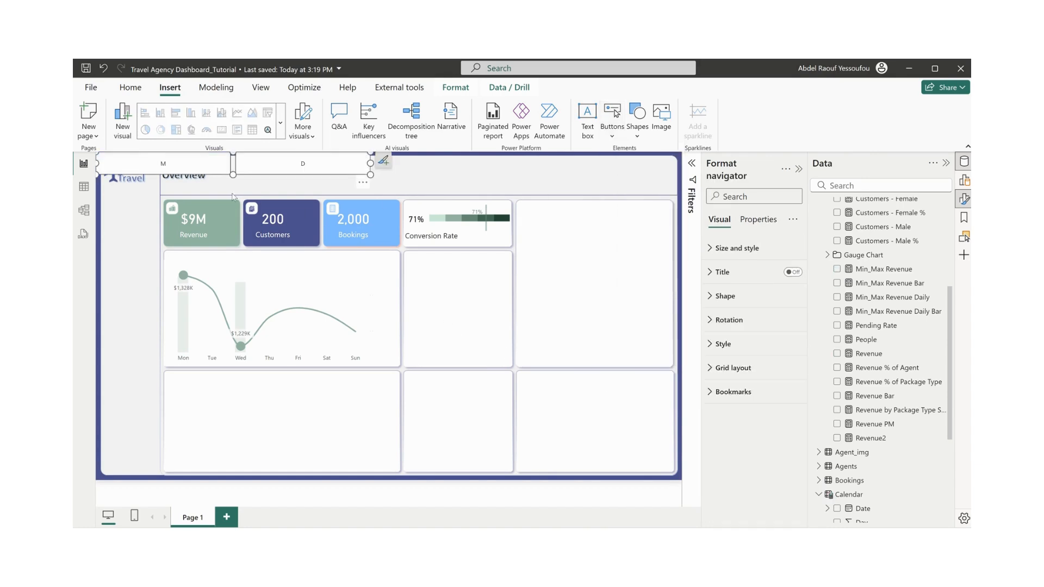
pyautogui.moveTo(236, 169); pyautogui.dragTo(364, 266)
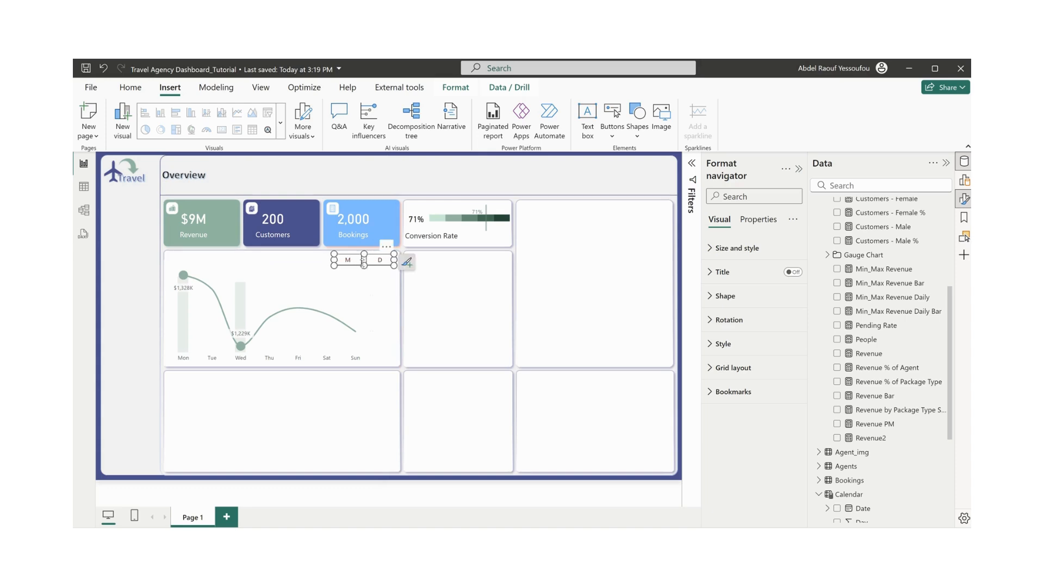
# - Test the bookmark navigator by switching between its M and D buttons
pyautogui.click(349, 261)
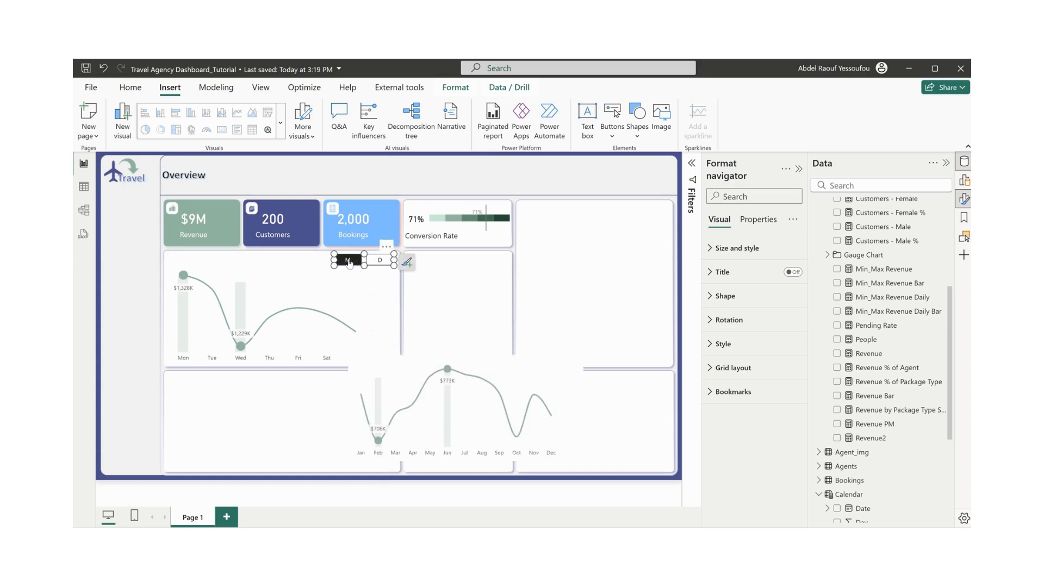
pyautogui.click(380, 261)
pyautogui.click(348, 260)
pyautogui.click(376, 262)
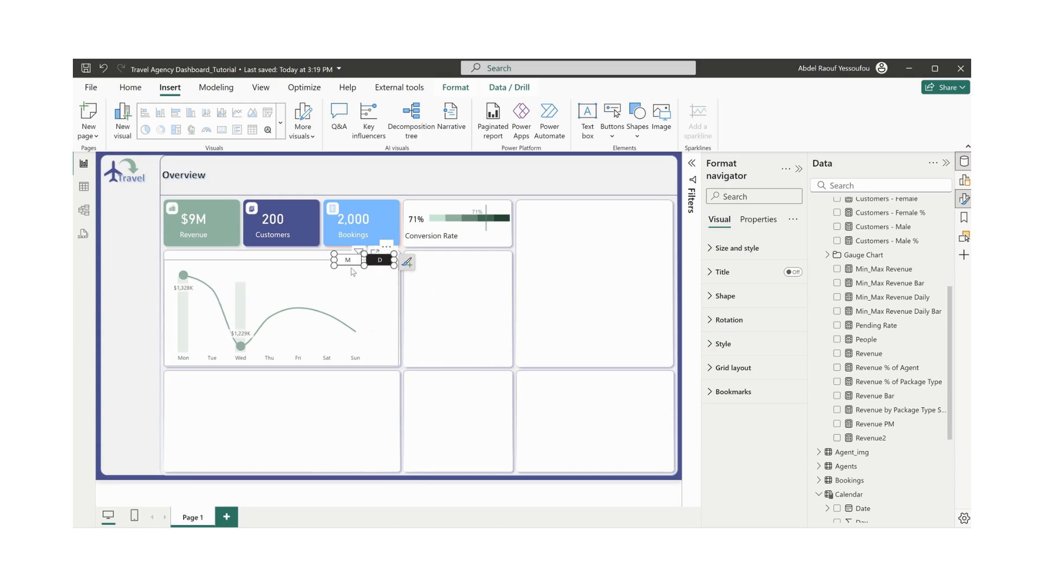
# - Show bookmark M, shift the navigator aside and move the monthly chart exactly over the weekday chart
pyautogui.click(348, 262)
pyautogui.moveTo(387, 259); pyautogui.dragTo(558, 258)
pyautogui.moveTo(581, 457); pyautogui.dragTo(400, 364)
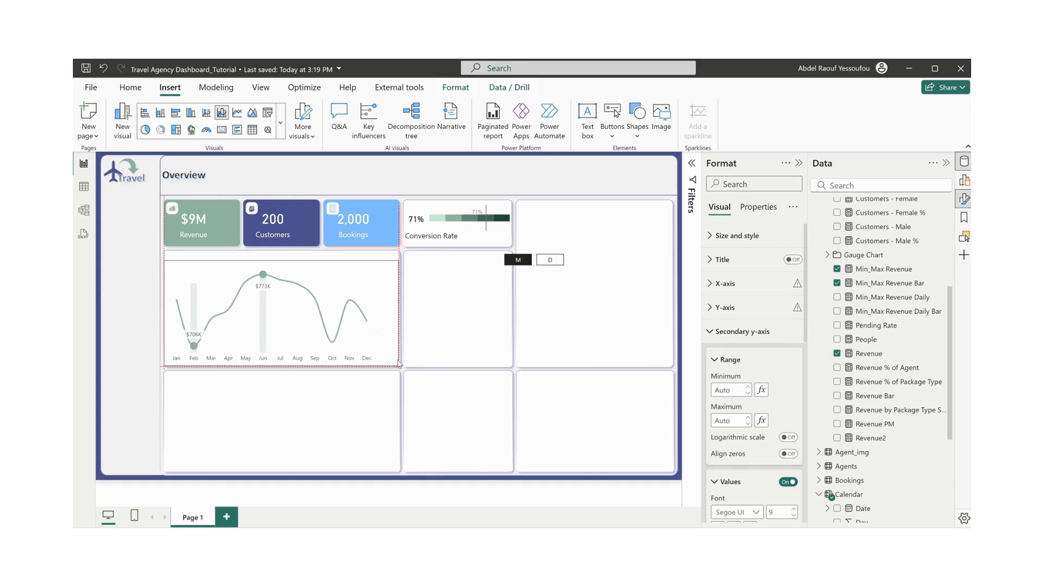
# - Move the bookmark navigator back to the upper right corner of the monthly chart's card and nudge it slightly upward
pyautogui.click(524, 283)
pyautogui.moveTo(536, 265); pyautogui.dragTo(371, 264)
pyautogui.press('Up')
pyautogui.press('Up')
pyautogui.press('Up')
pyautogui.press('Up')
pyautogui.press('Up')
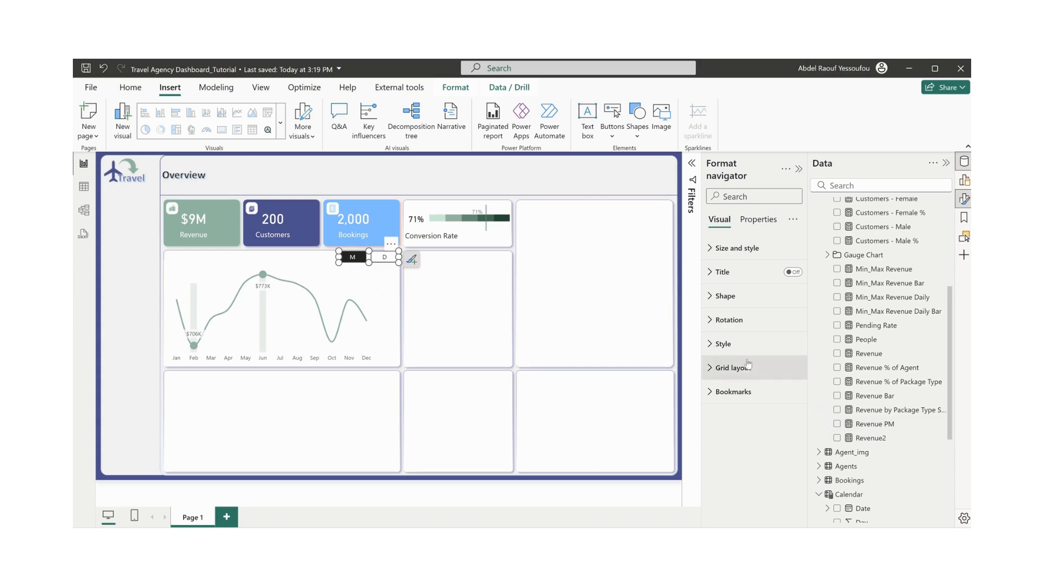
# - Turn off the bookmark navigator's border in its default state, and turn on a dark green accent bar
pyautogui.click(722, 345)
pyautogui.scroll(-5, 762, 462)
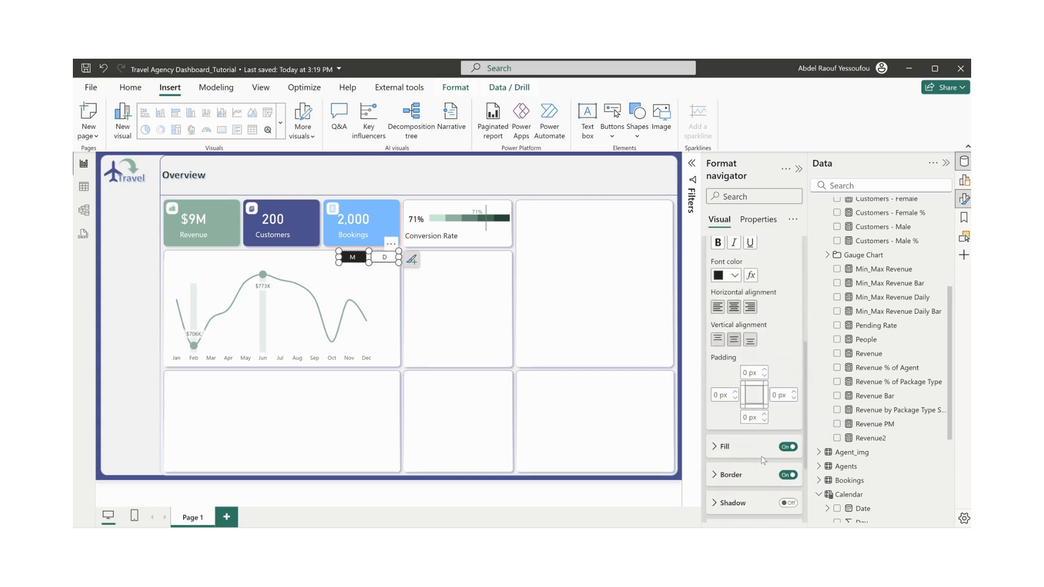
pyautogui.click(788, 358)
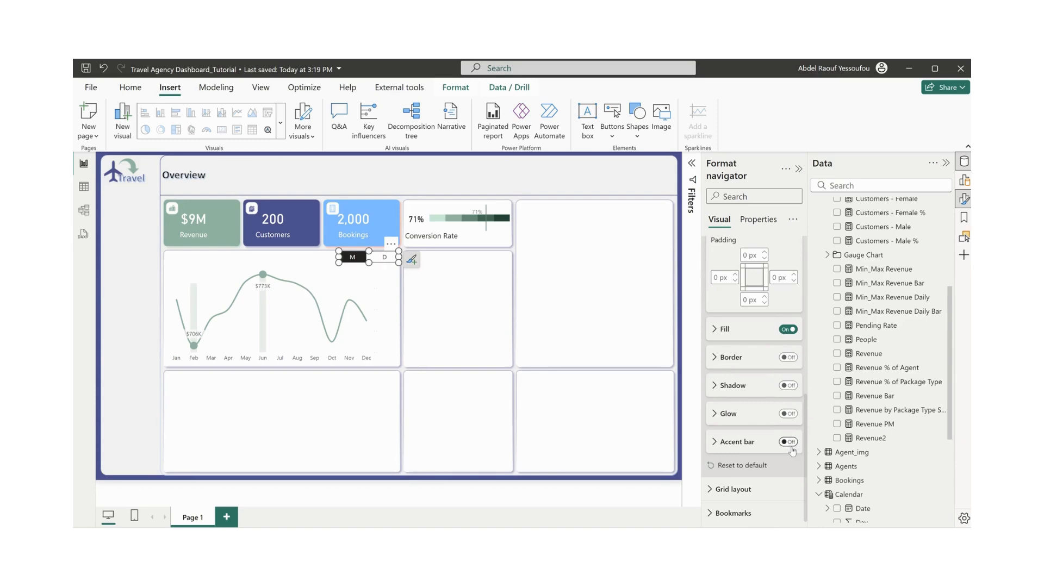
pyautogui.click(789, 442)
pyautogui.click(736, 442)
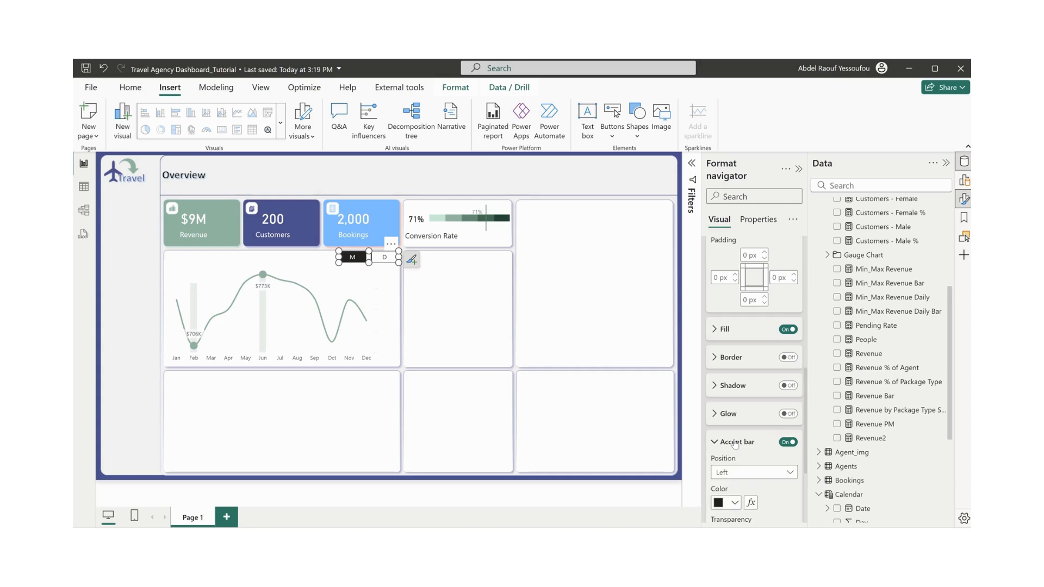
pyautogui.scroll(-3, 735, 444)
pyautogui.click(734, 371)
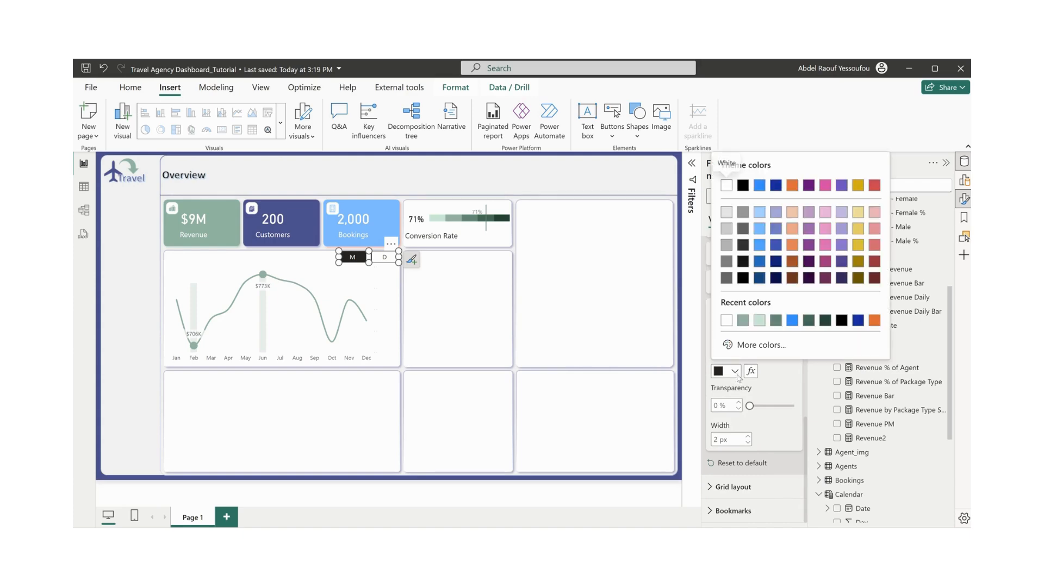
pyautogui.click(809, 322)
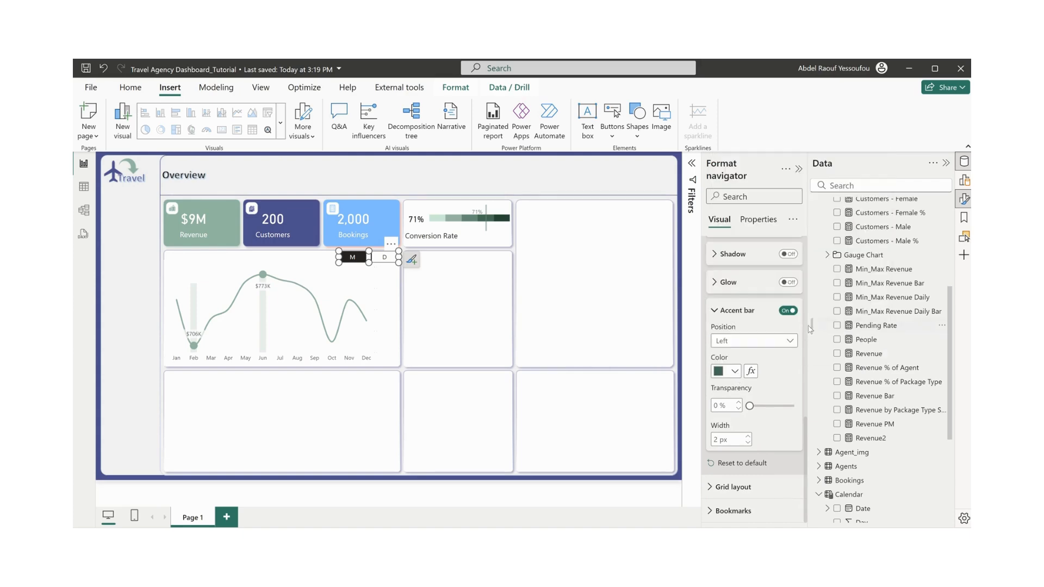
# - Fill the navigator's selected state with sage green, switch between D and M to check it, and deselect the navigator
pyautogui.scroll(10, 761, 359)
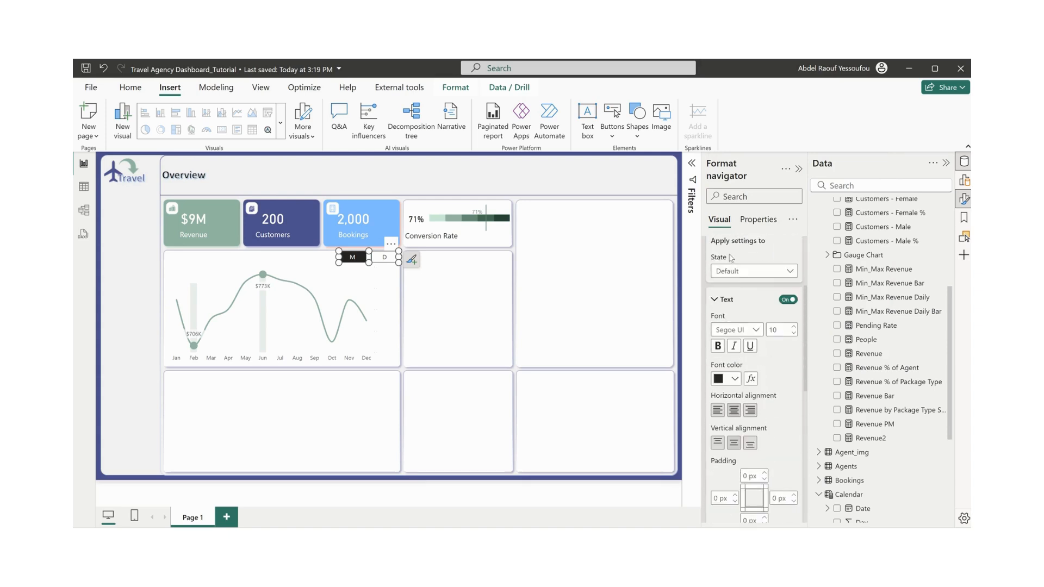
pyautogui.click(737, 271)
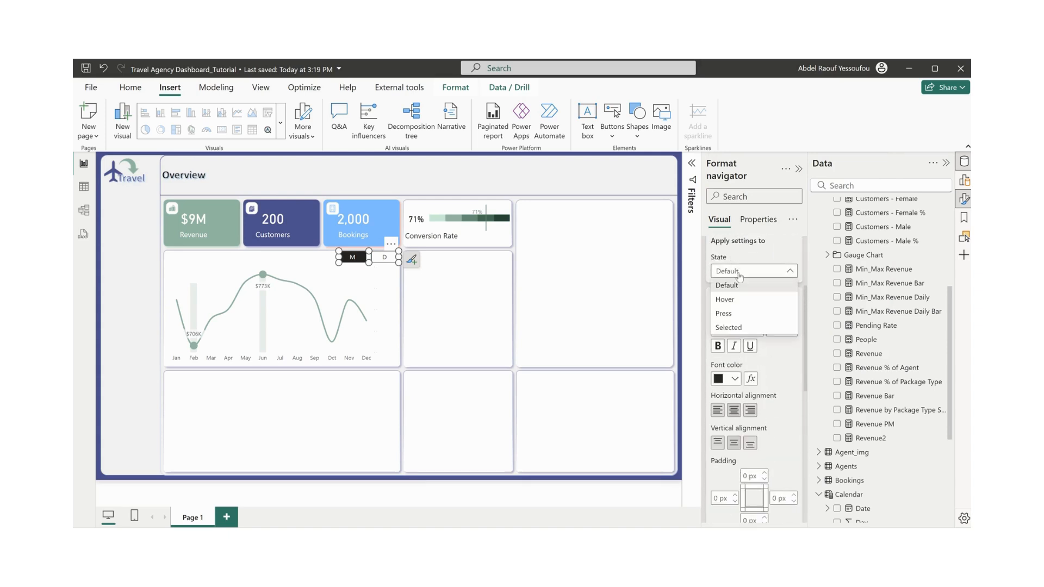
pyautogui.click(744, 328)
pyautogui.scroll(-3, 769, 391)
pyautogui.click(730, 376)
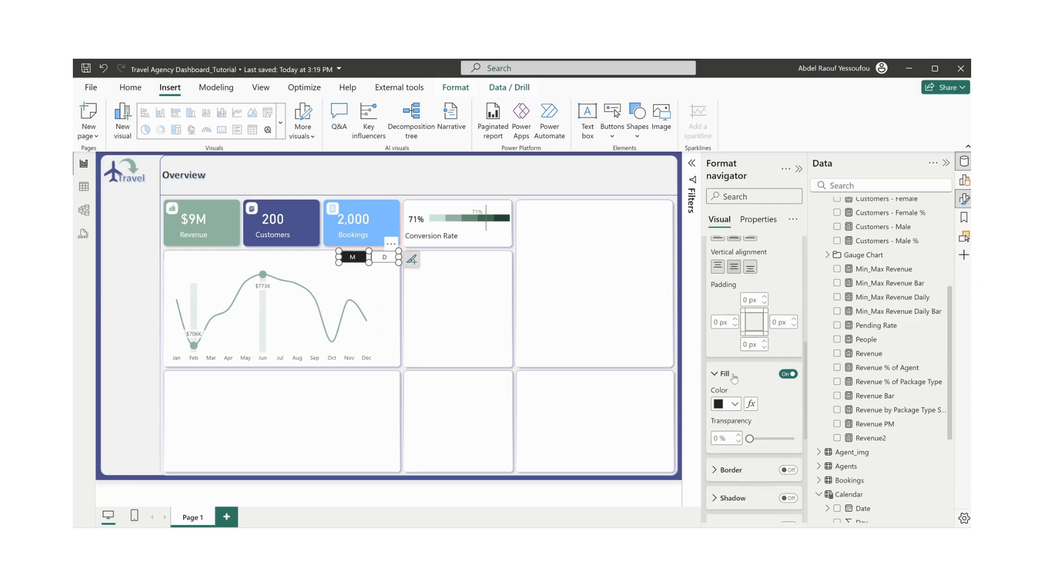
pyautogui.click(734, 405)
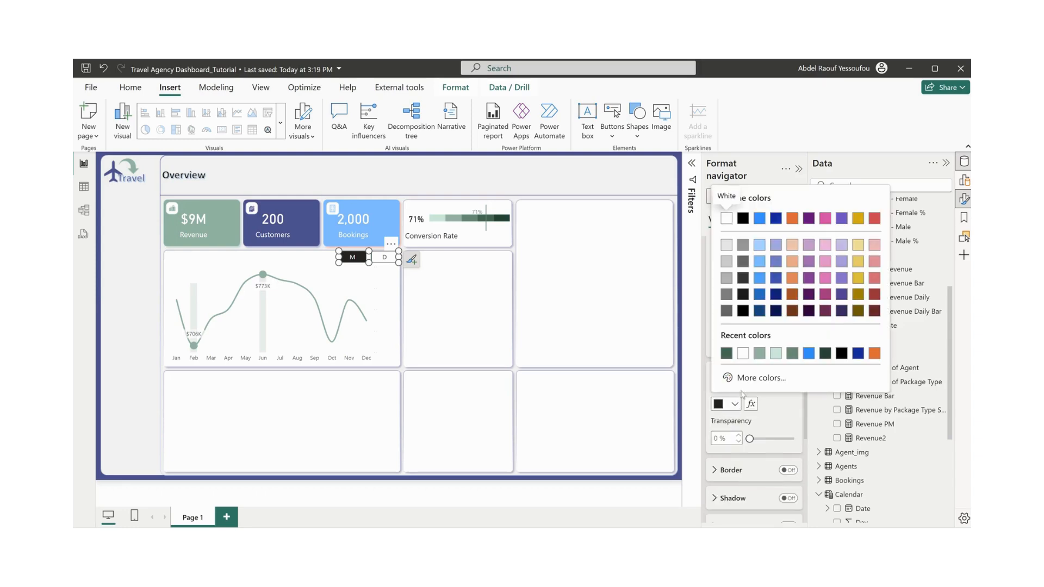
pyautogui.click(759, 355)
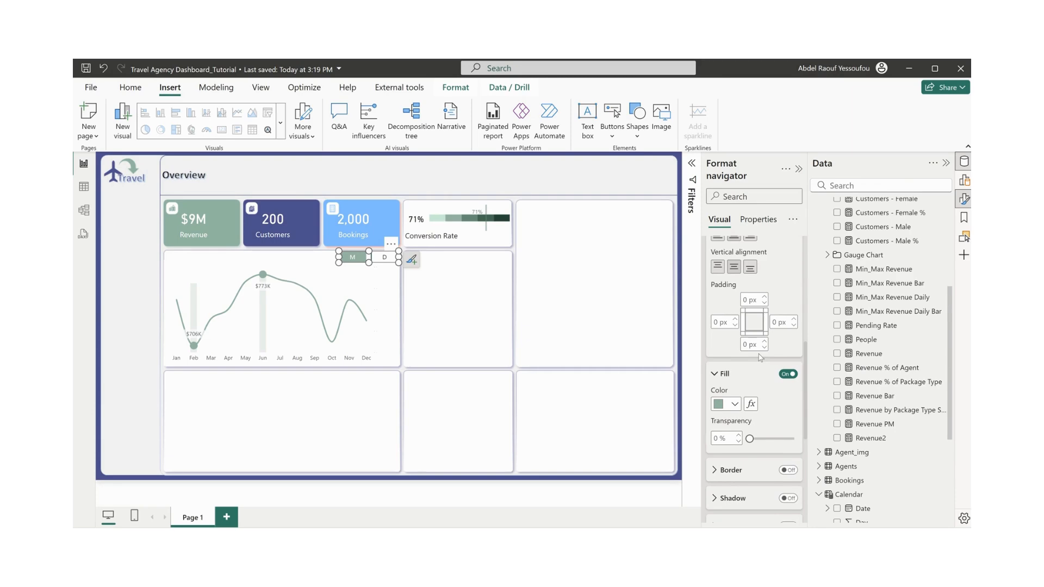
pyautogui.click(384, 258)
pyautogui.click(359, 260)
pyautogui.click(454, 285)
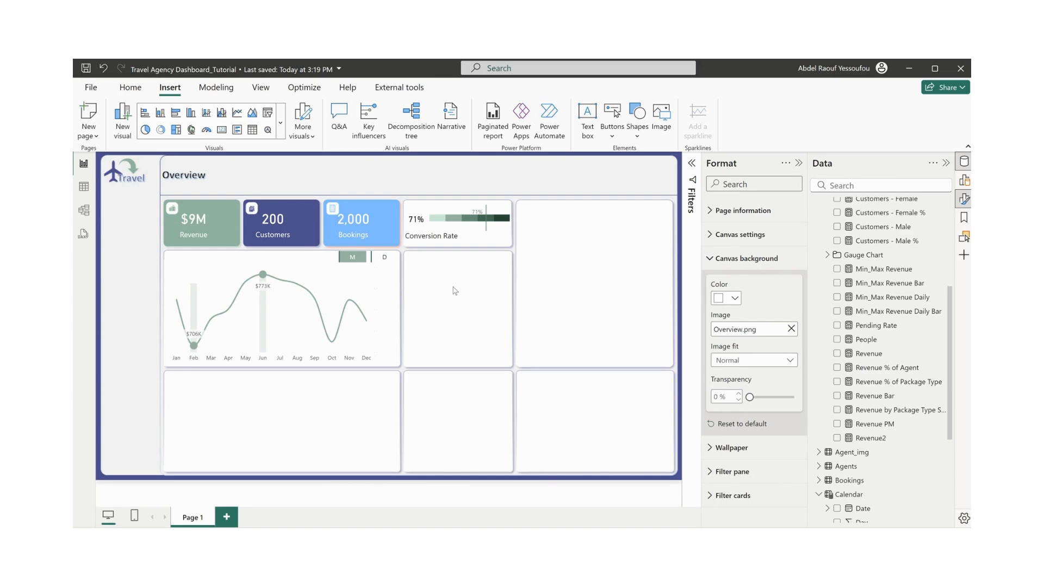
# - Switch to the finished Travel Agency Dashboard report to examine its Overview page, then return to the Travel Agency Dashboard_Tutorial report
pyautogui.moveTo(608, 551)
pyautogui.hotkey('alt', 'Tab')
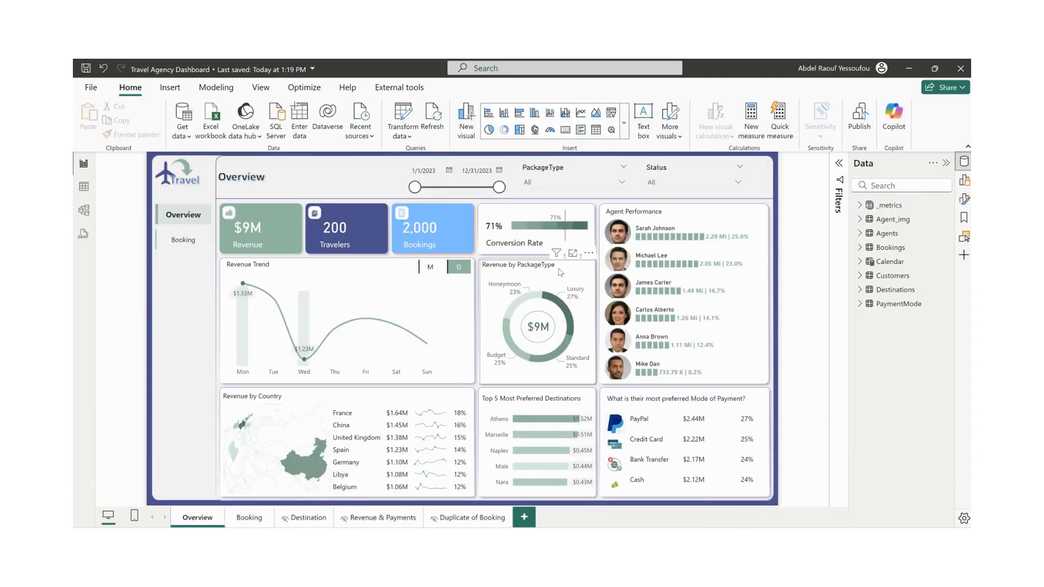
pyautogui.click(910, 73)
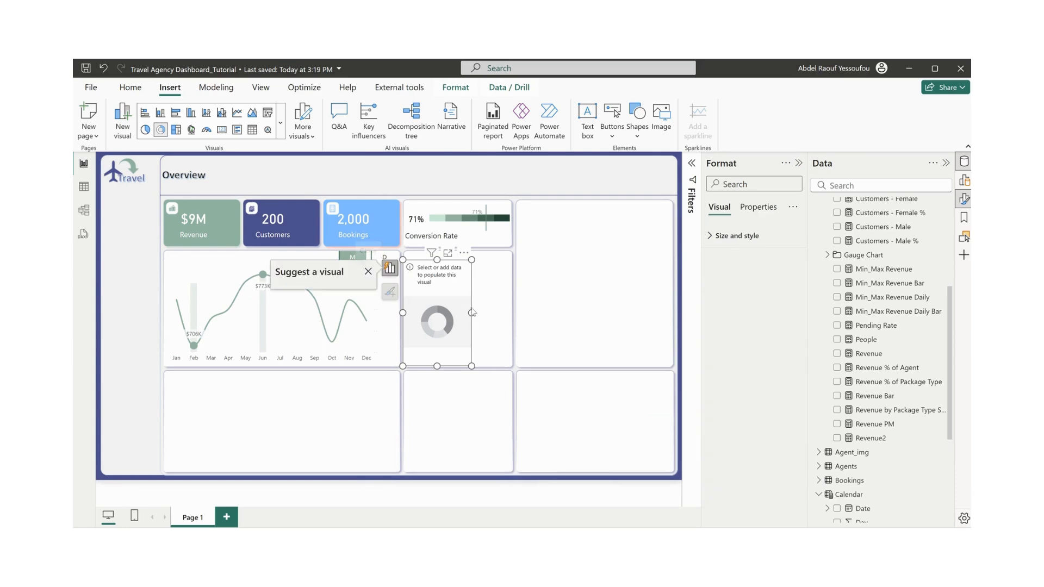
# - Widen the empty donut chart so it spans the full width of its card
pyautogui.moveTo(472, 312); pyautogui.dragTo(512, 318)
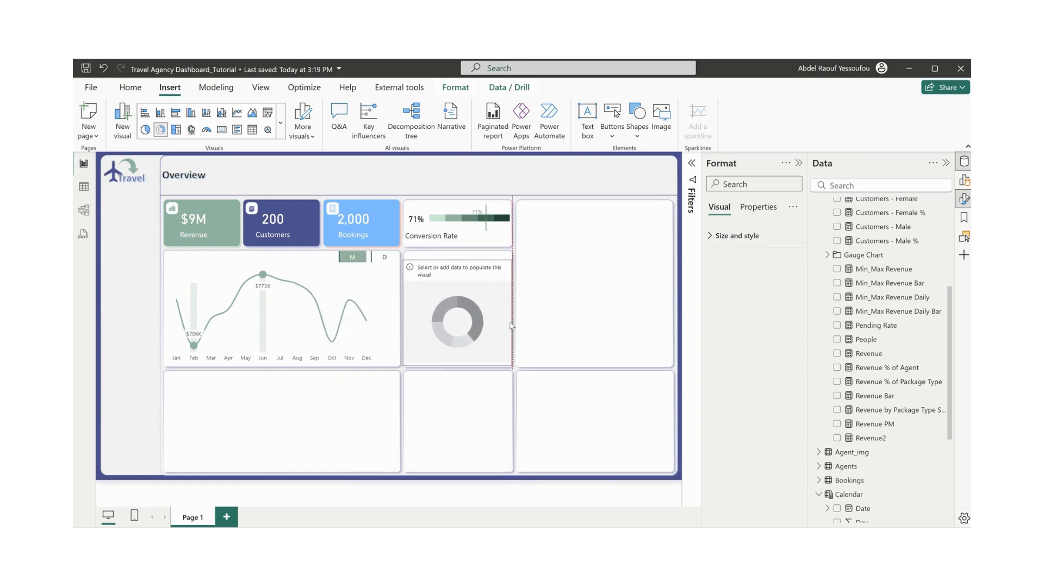
# - Duplicate the Conversion Rate label, place the copy above the revenue line chart, and change its text to Revenue Trend
pyautogui.click(445, 247)
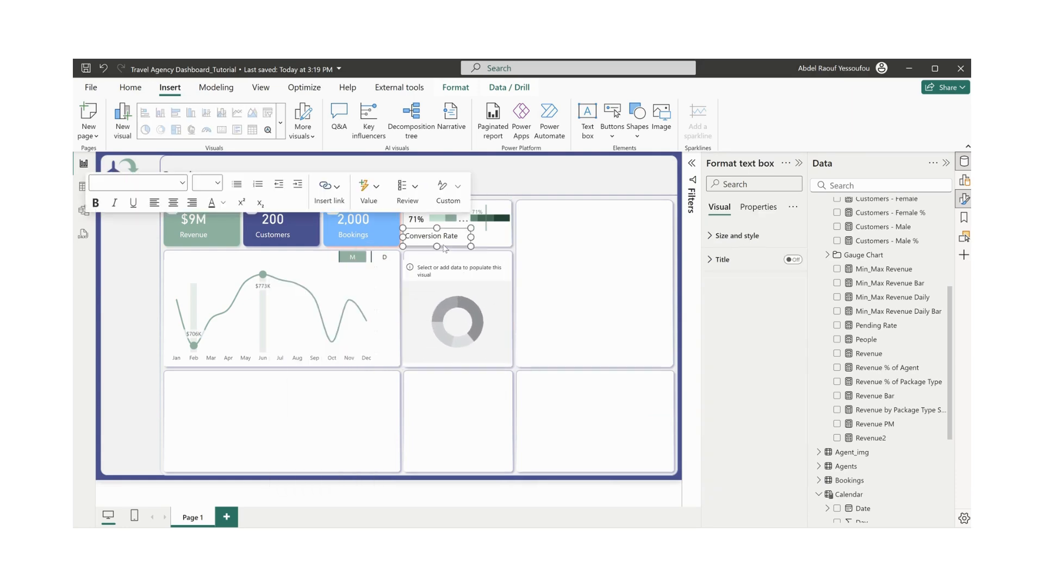
pyautogui.click(559, 279)
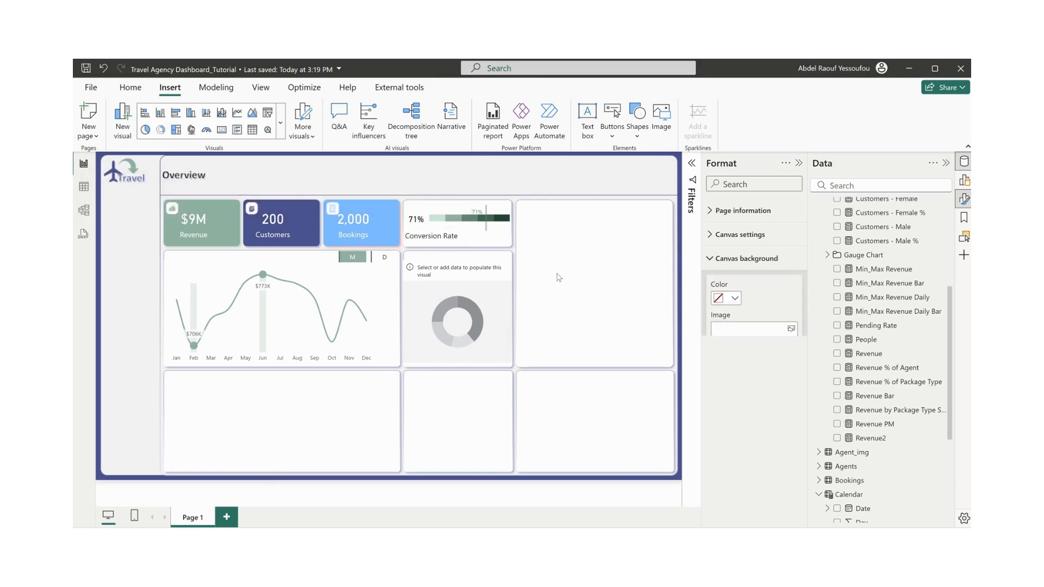
pyautogui.click(472, 234)
pyautogui.moveTo(472, 233); pyautogui.dragTo(183, 260)
pyautogui.click(226, 256)
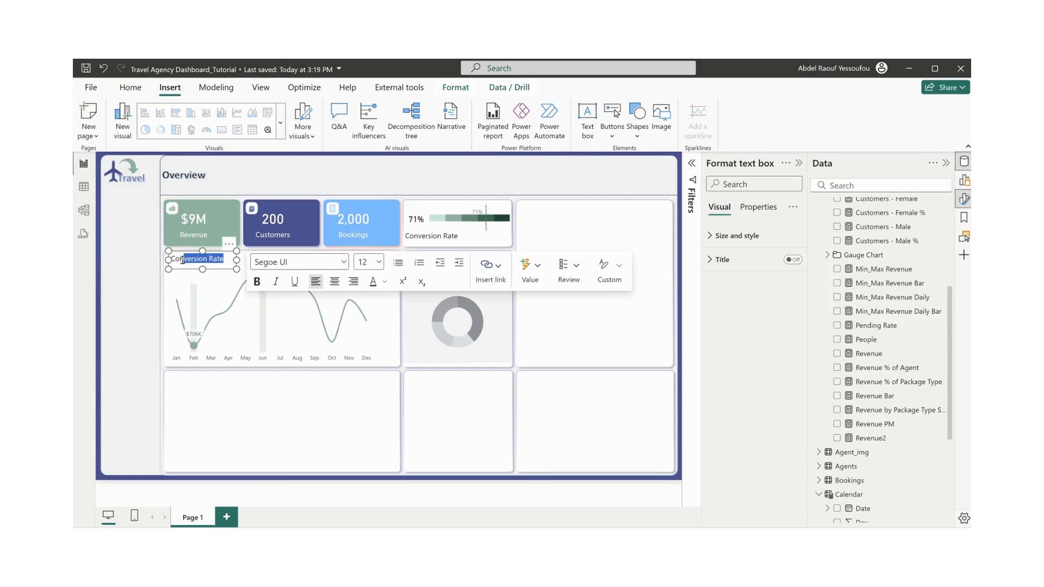
pyautogui.press('BackSpace')
pyautogui.click(413, 193)
# - Add the Revenue measure as values and the Bookings PackageType field as the legend of the empty donut chart
pyautogui.click(489, 275)
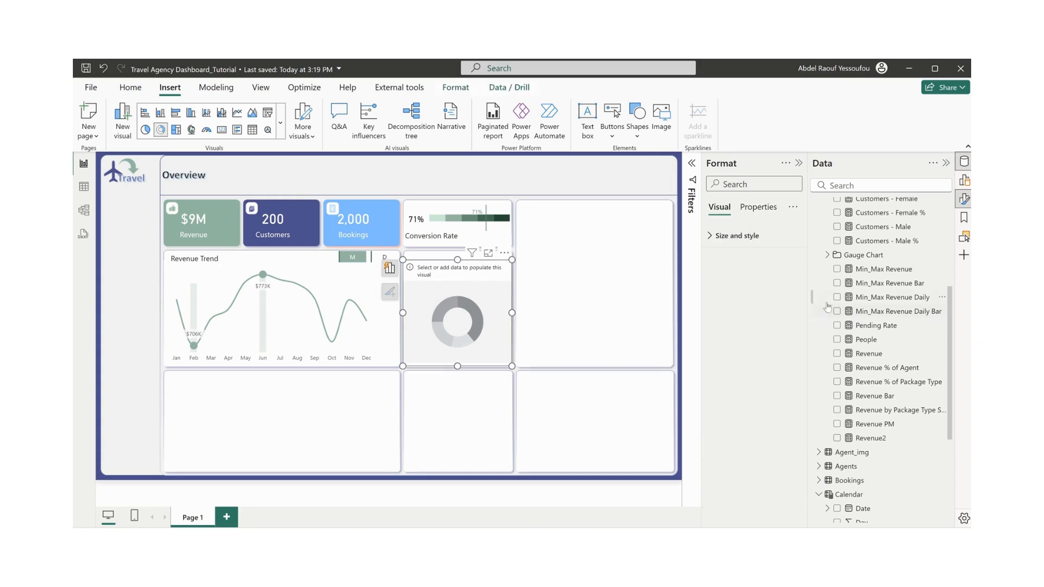
pyautogui.click(837, 354)
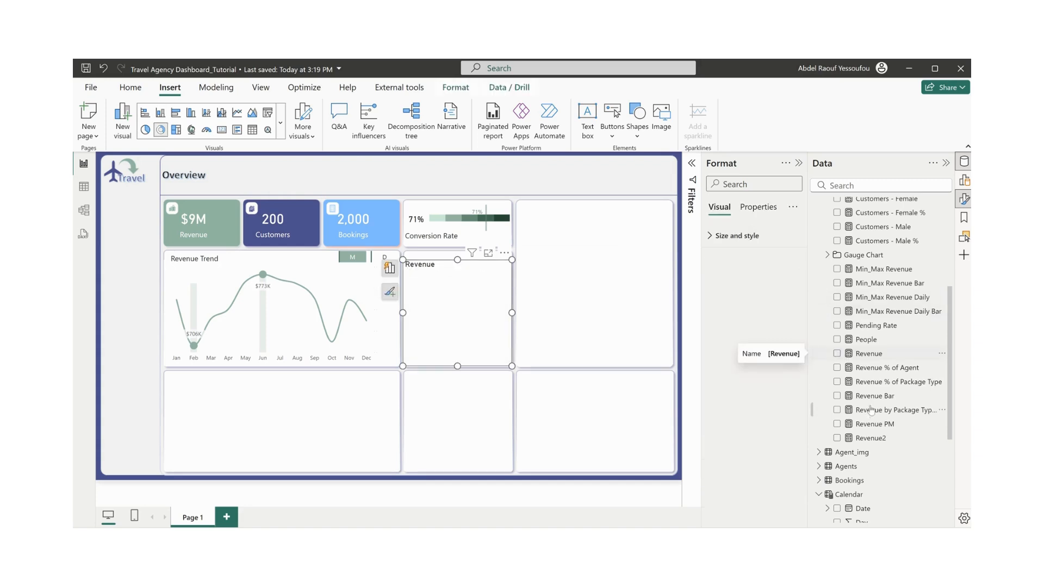
pyautogui.click(870, 186)
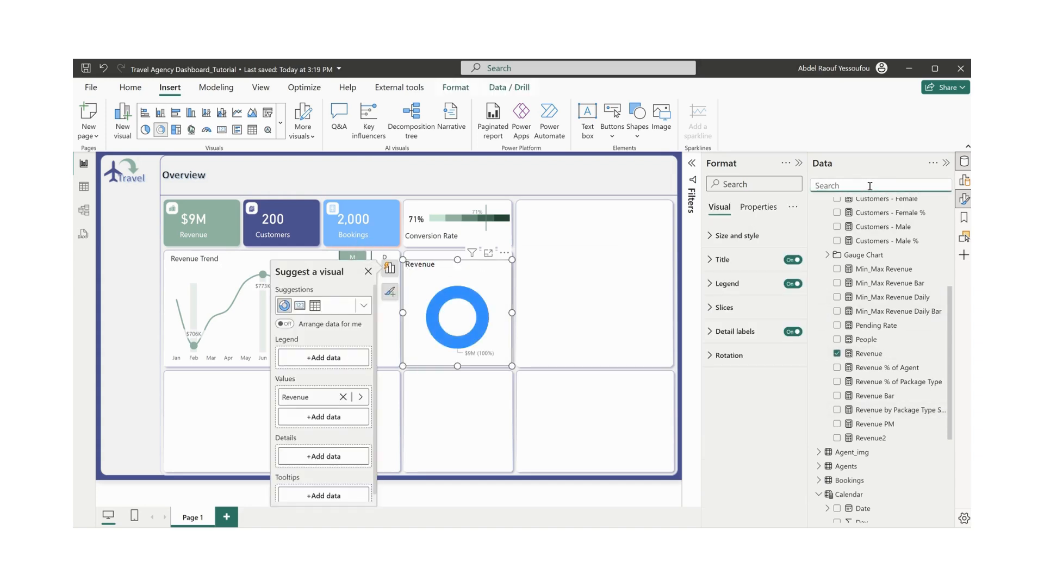
pyautogui.write('pac')
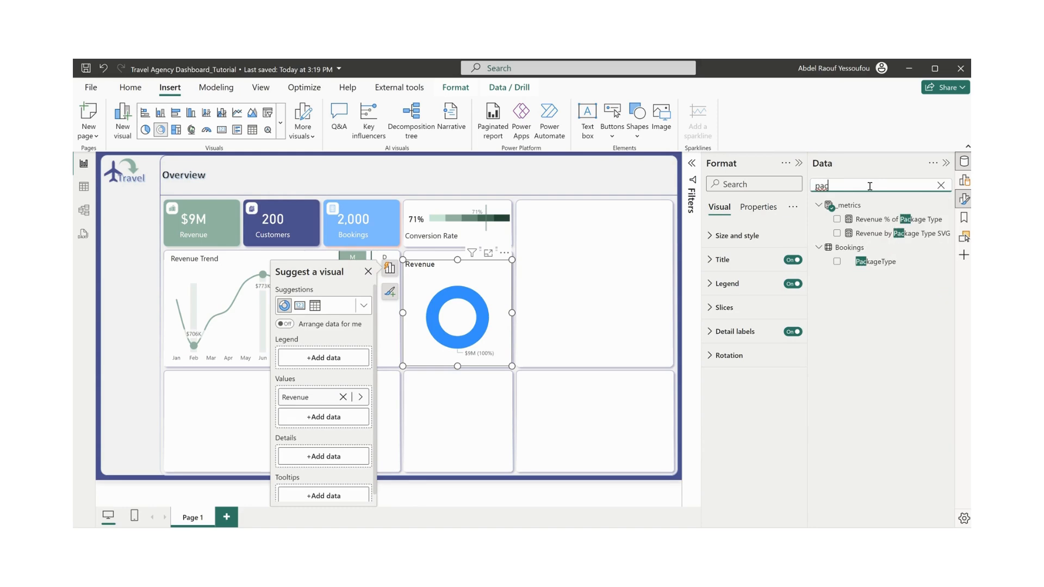
pyautogui.click(874, 263)
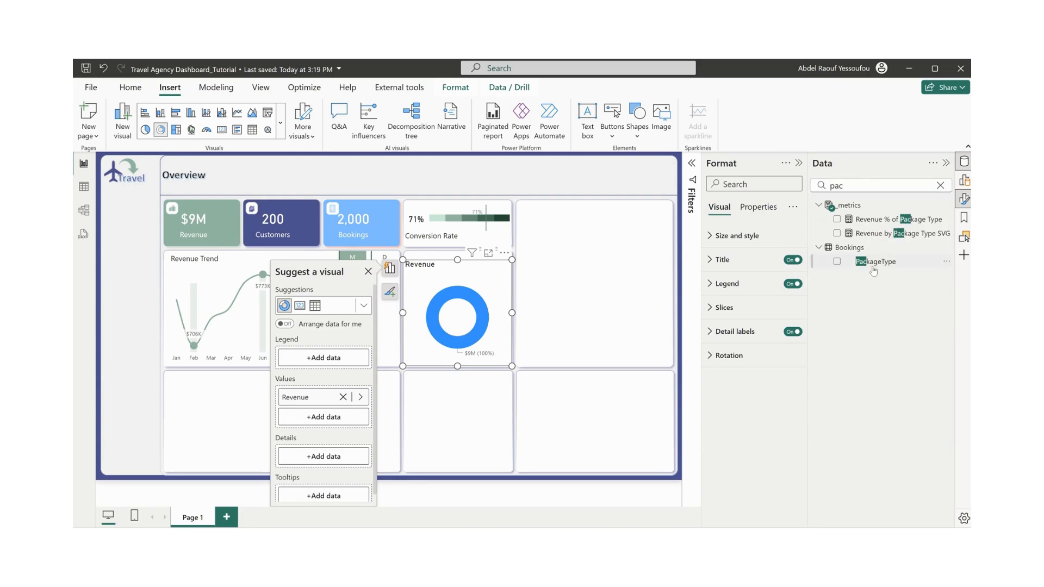
pyautogui.click(837, 264)
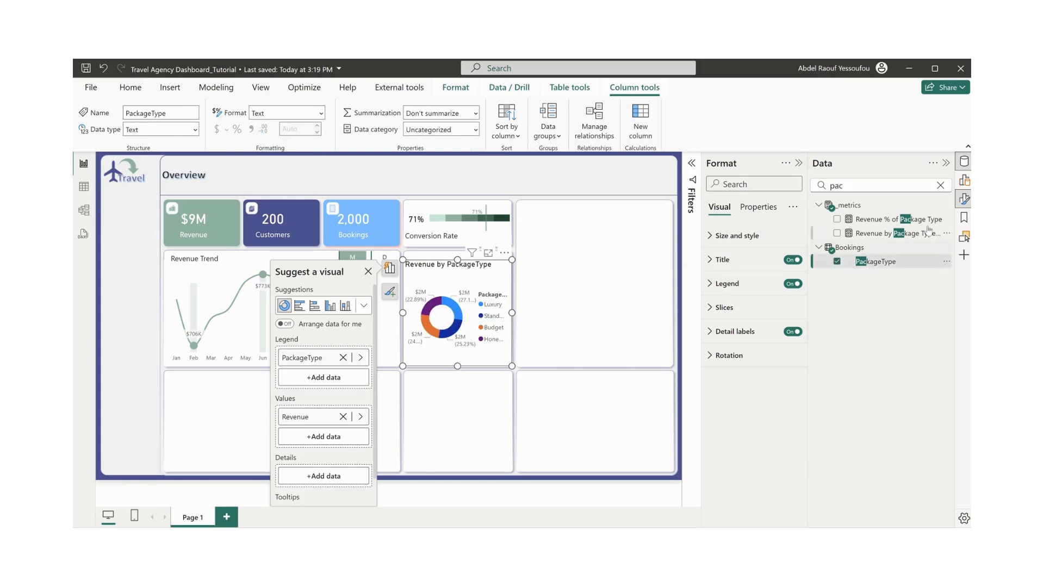
pyautogui.click(941, 186)
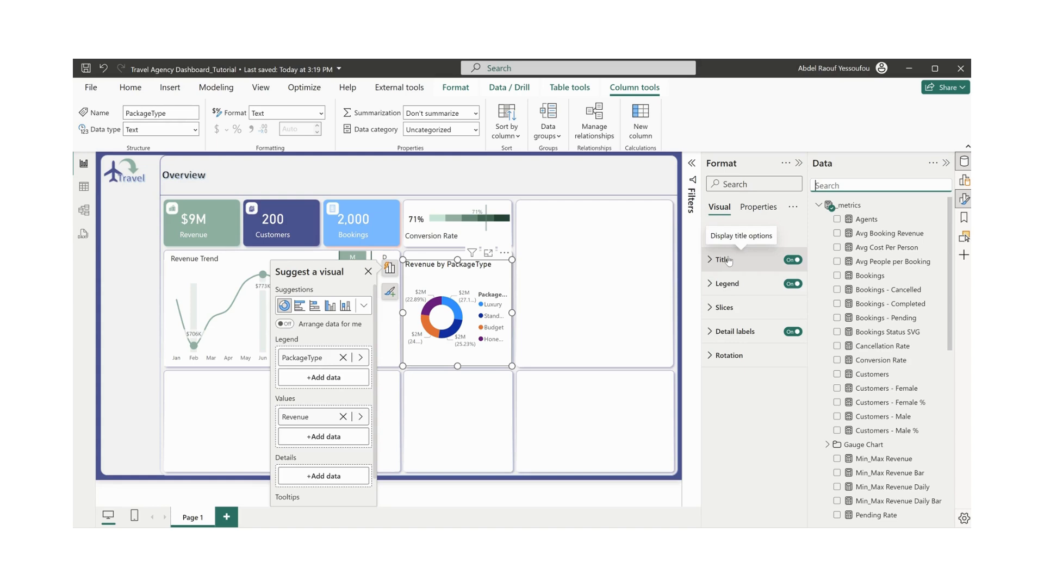
# - Turn off the donut chart's legend and set the slices' inner radius to 80%
pyautogui.click(792, 284)
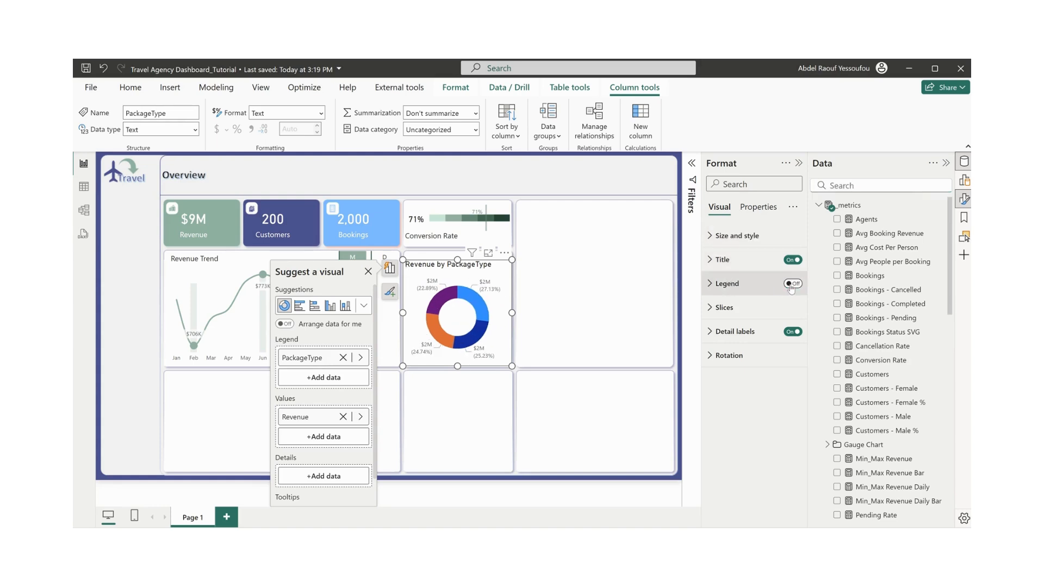
pyautogui.click(761, 307)
pyautogui.scroll(-3, 763, 424)
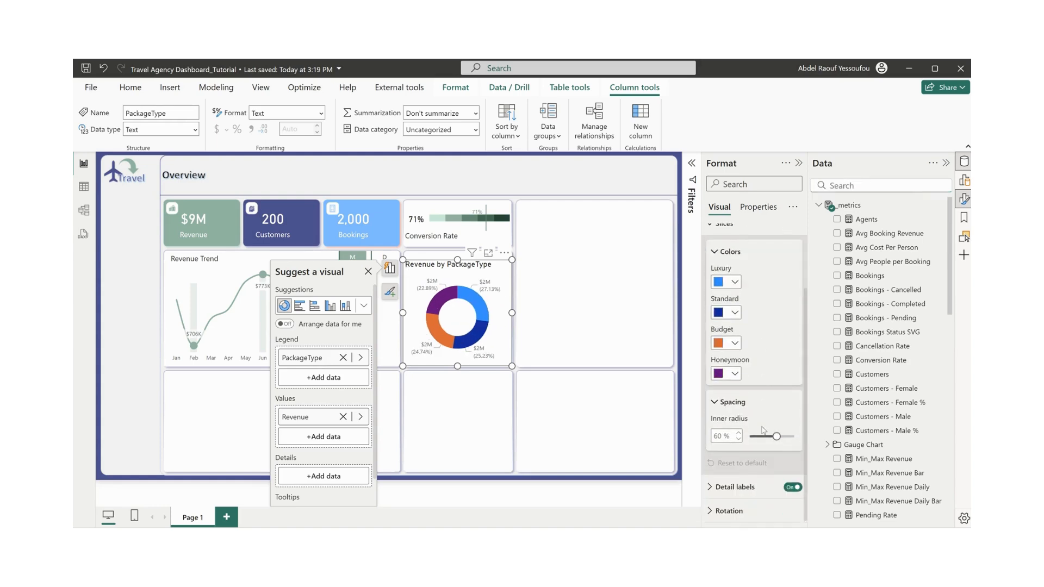
pyautogui.moveTo(776, 436); pyautogui.dragTo(786, 437)
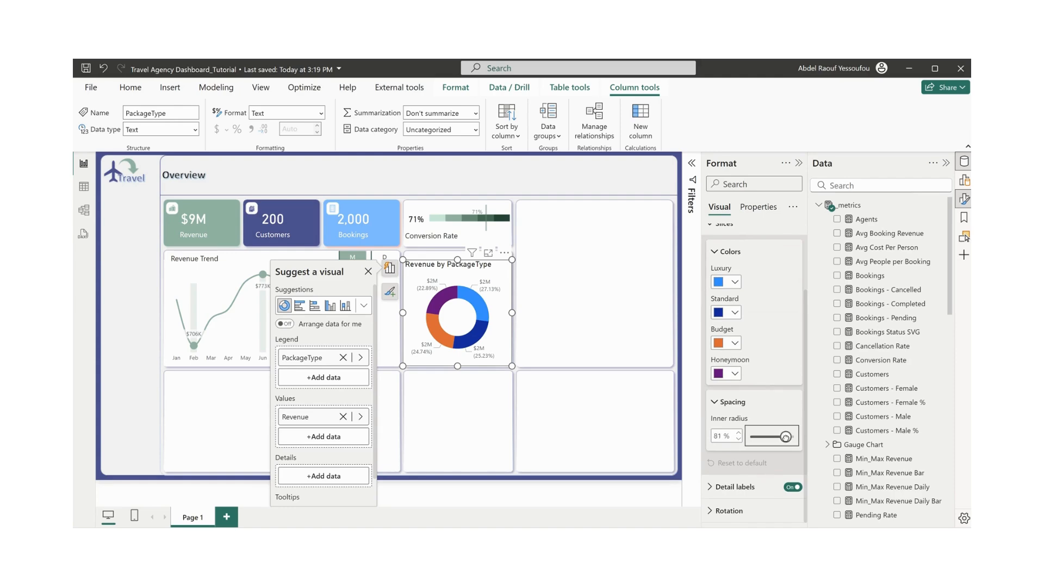
pyautogui.click(738, 439)
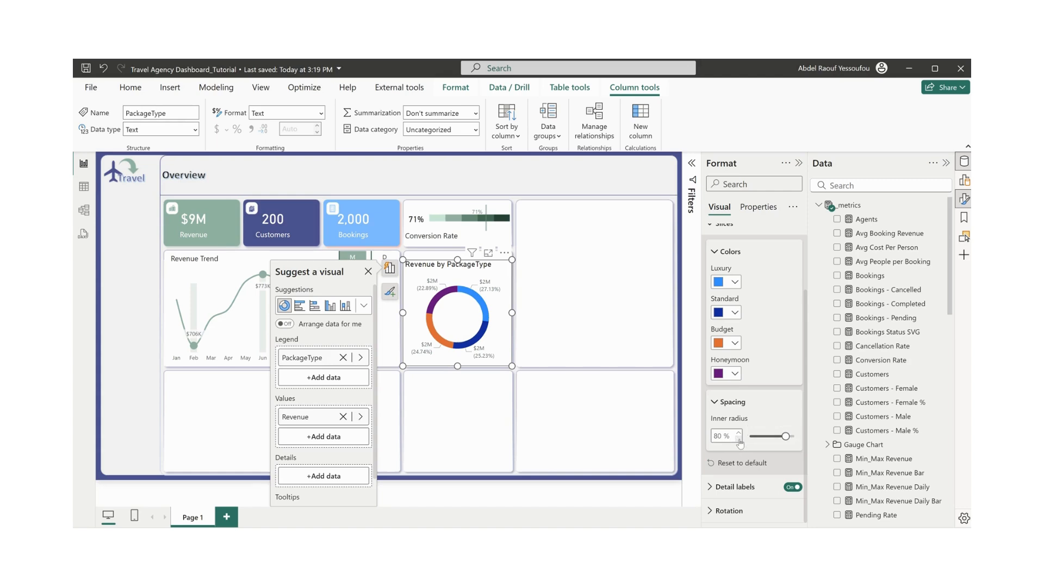
# - Set the donut chart's detail label contents to Category, percent of total
pyautogui.click(735, 487)
pyautogui.scroll(-5, 746, 479)
pyautogui.click(756, 299)
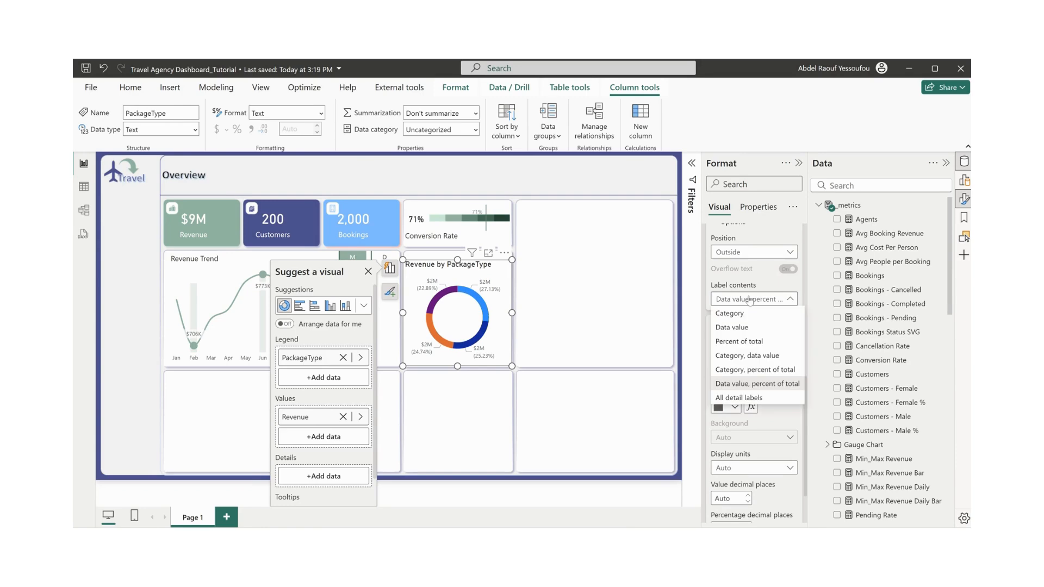
pyautogui.click(747, 371)
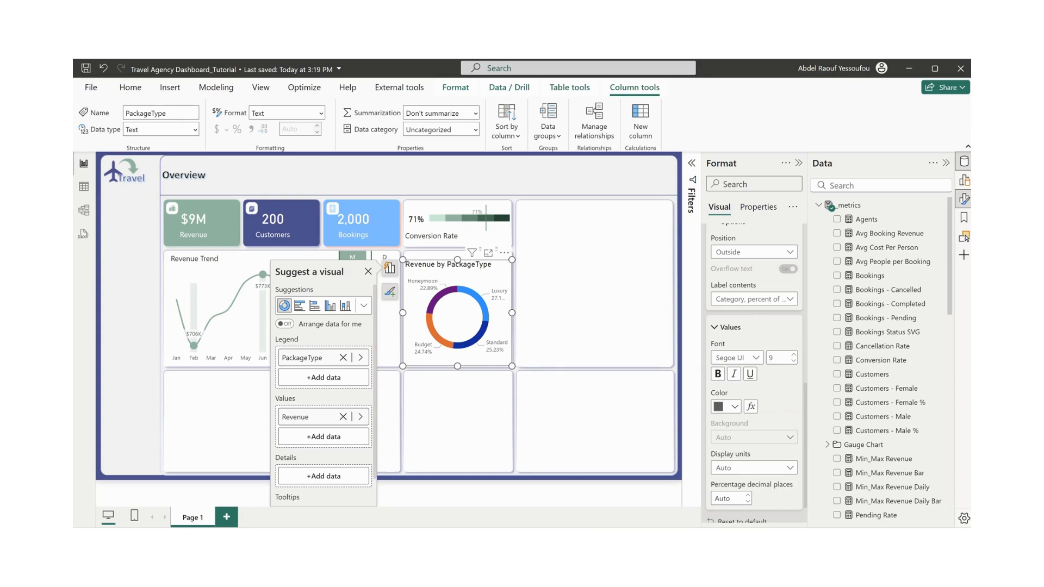
# - Check the colors in the finished Travel Agency Dashboard window, and recolor the Luxury slice dark green and the Standard slice medium green
pyautogui.moveTo(608, 544)
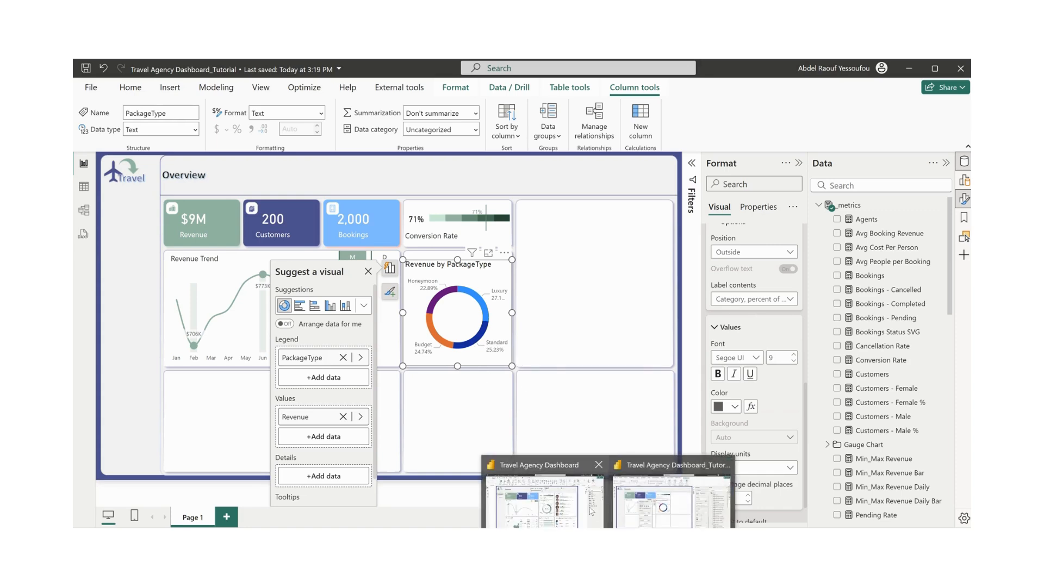
pyautogui.click(546, 510)
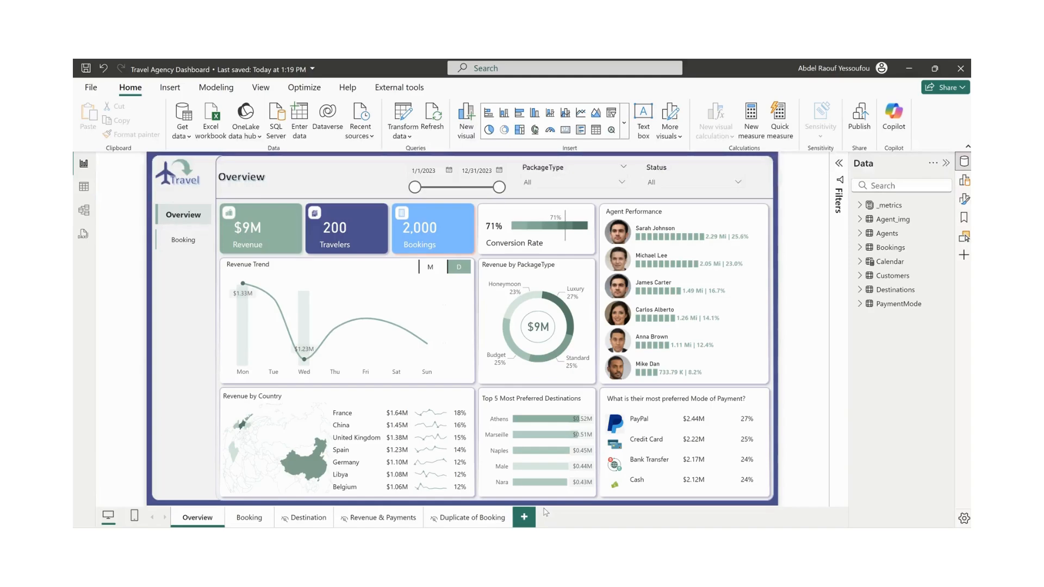
pyautogui.click(910, 70)
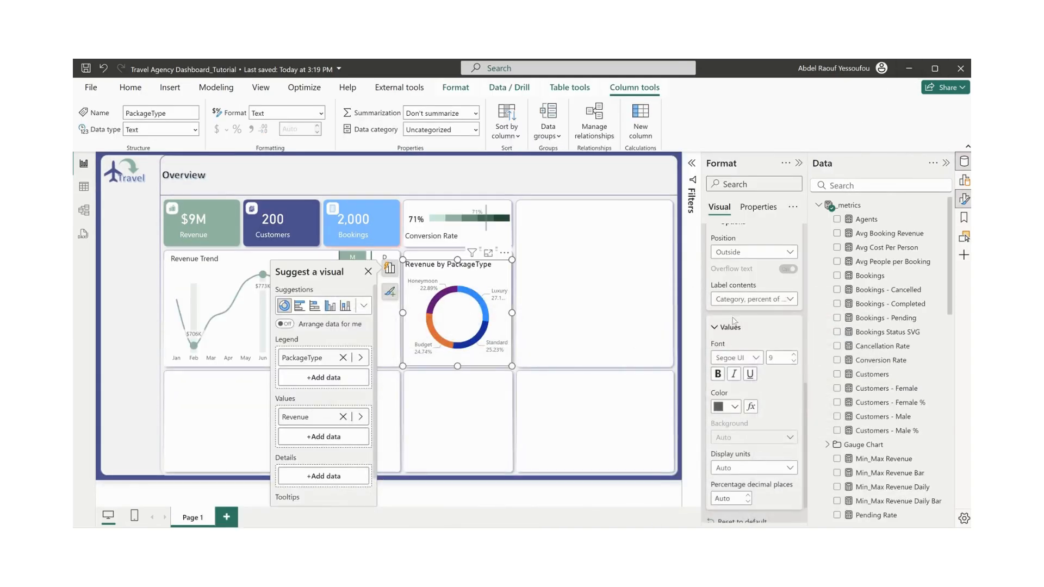
pyautogui.scroll(6, 730, 317)
pyautogui.scroll(1, 728, 317)
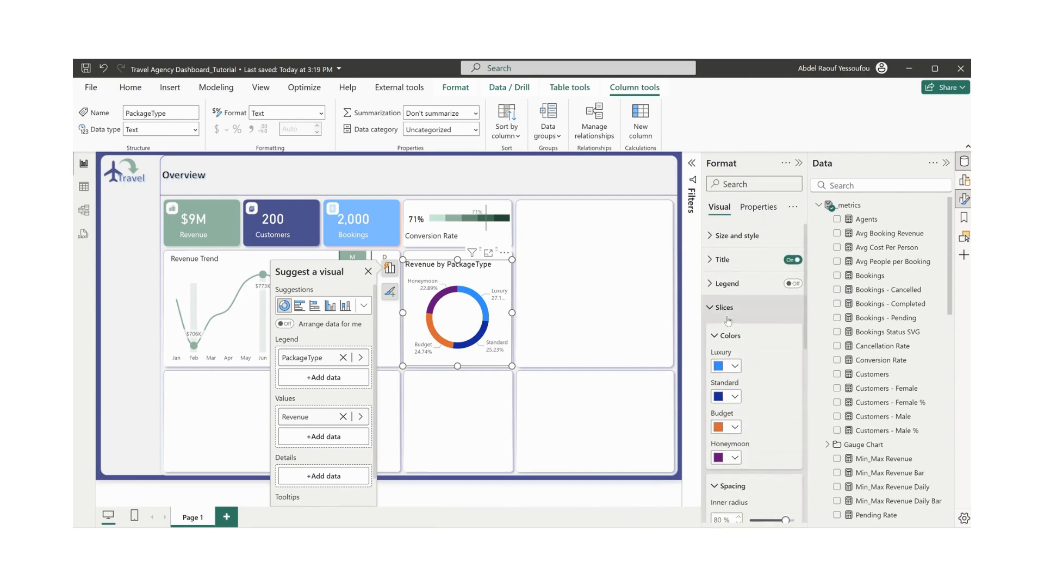
pyautogui.click(735, 367)
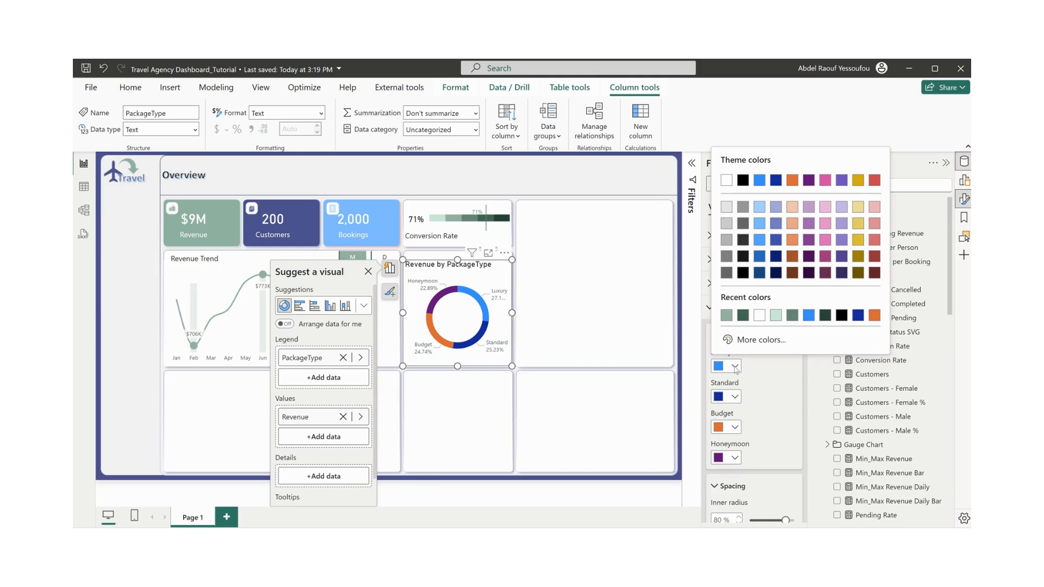
pyautogui.click(743, 317)
pyautogui.click(735, 397)
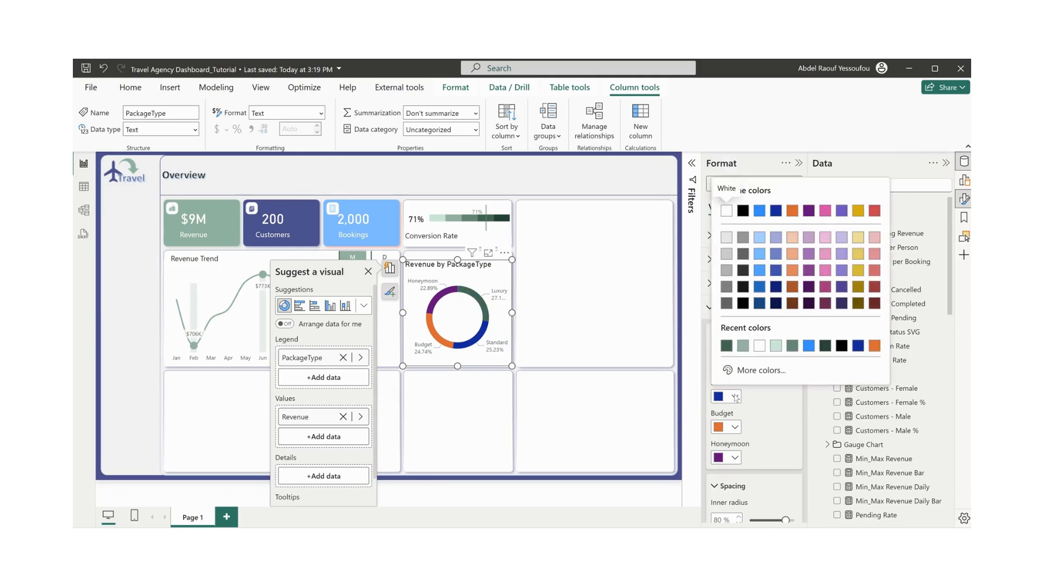
pyautogui.click(791, 347)
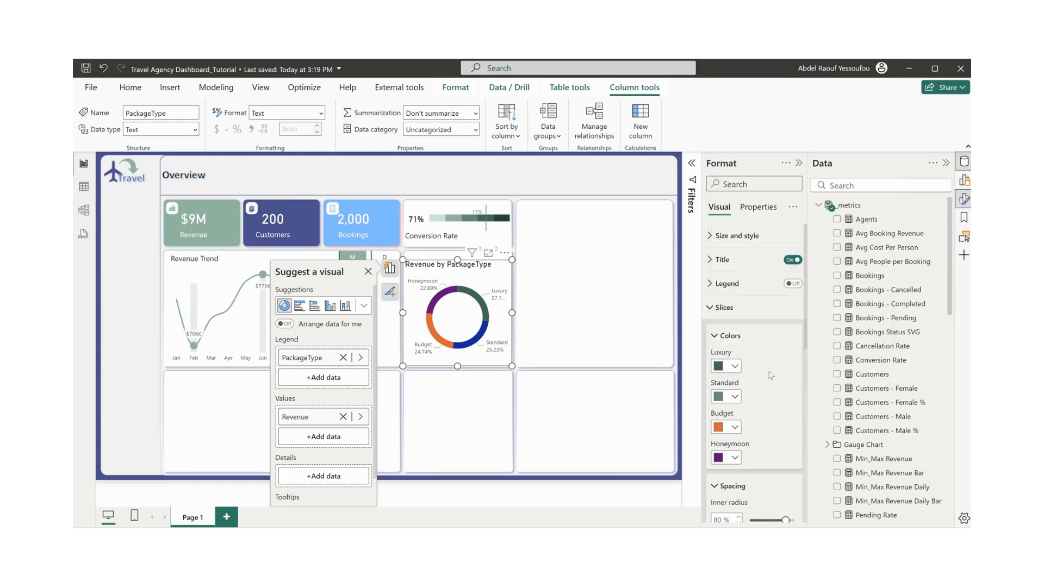
# - Recolor the Budget slice light grayish green and the Honeymoon slice pale mint green
pyautogui.click(735, 428)
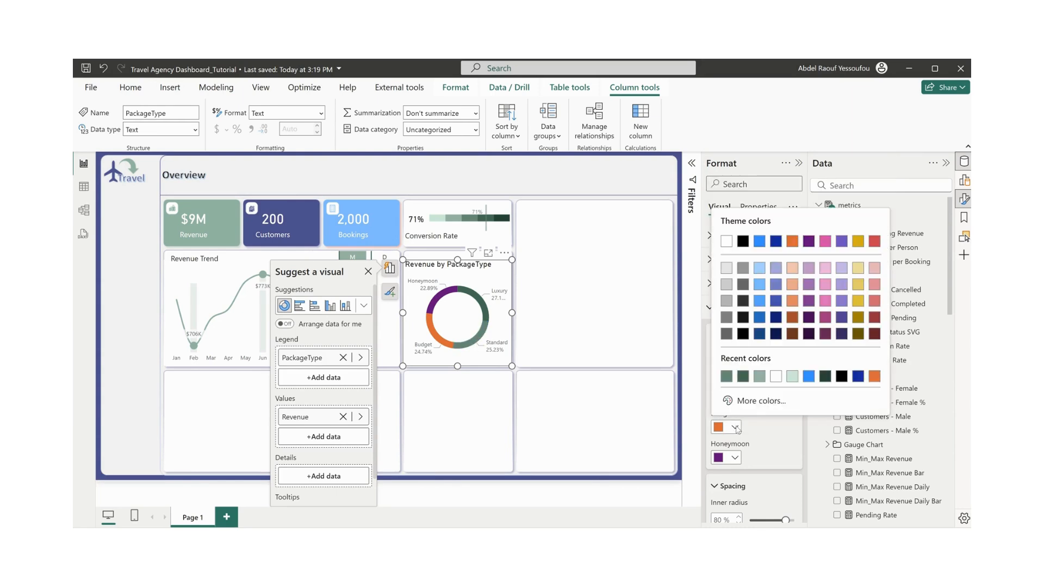
pyautogui.click(760, 379)
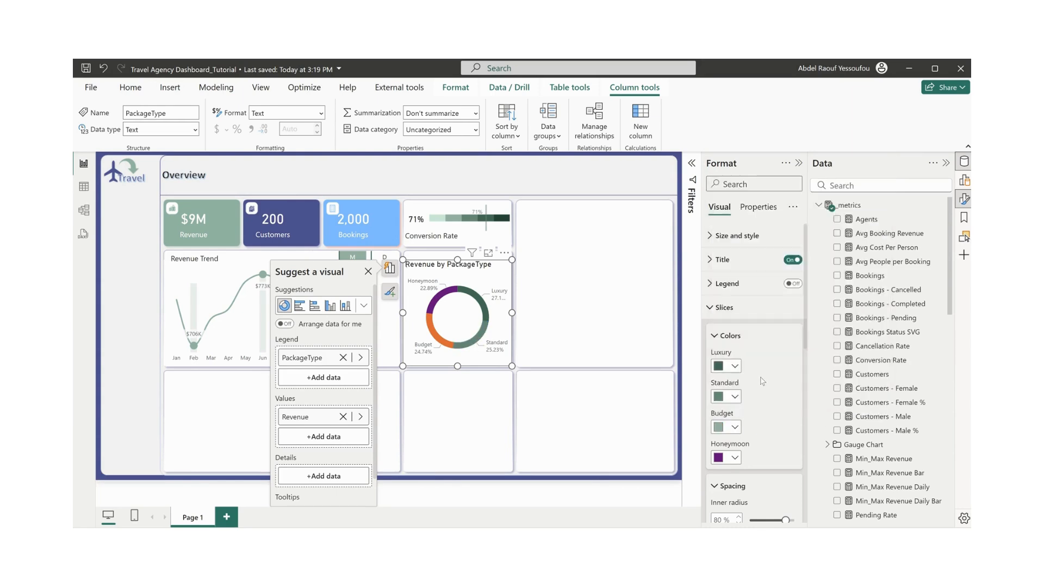
pyautogui.click(735, 458)
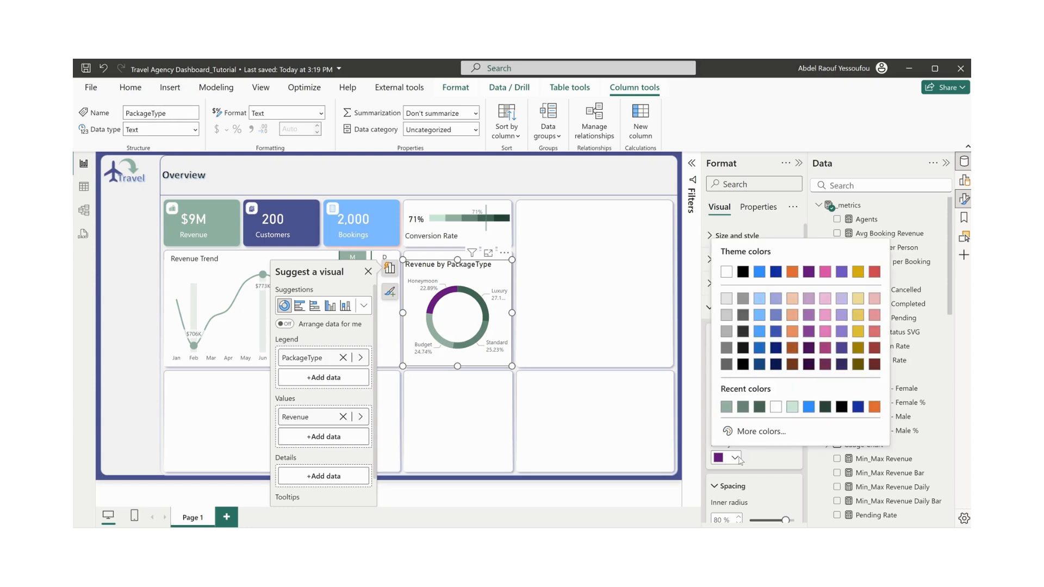
pyautogui.click(793, 407)
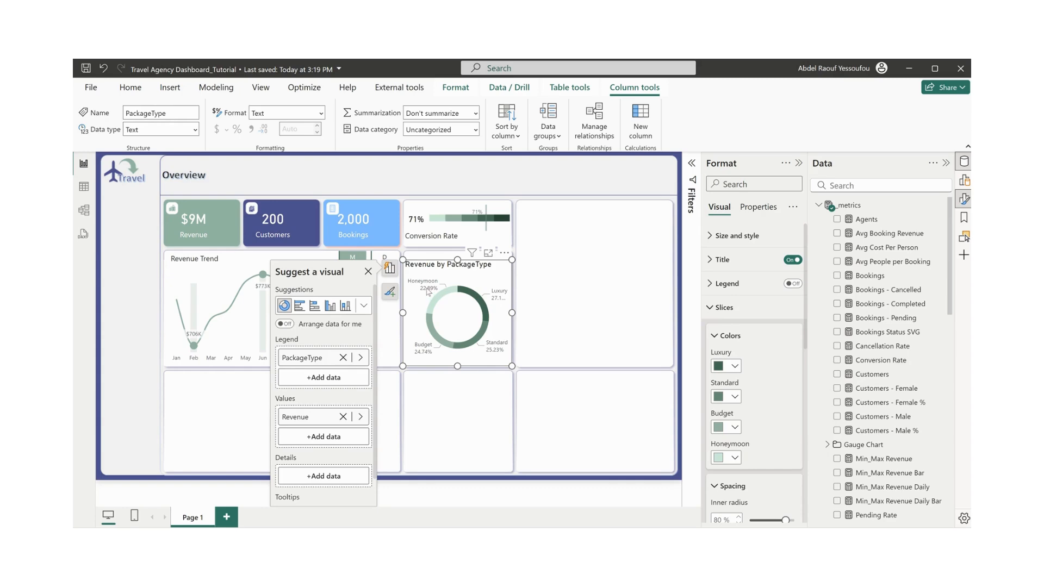
# - Set the detail labels' percentage decimal places to 0
pyautogui.click(726, 310)
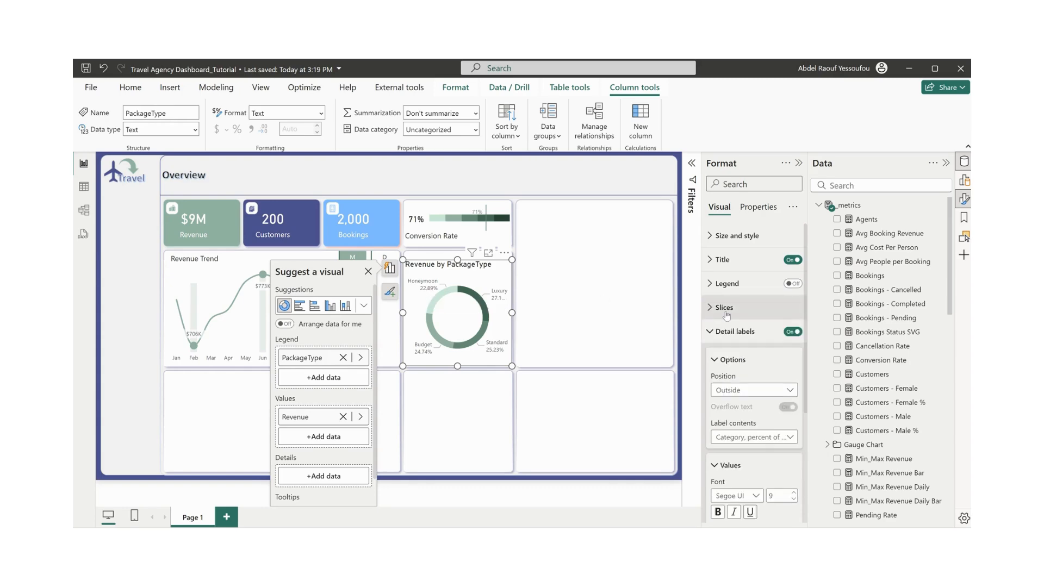
pyautogui.scroll(-3, 765, 435)
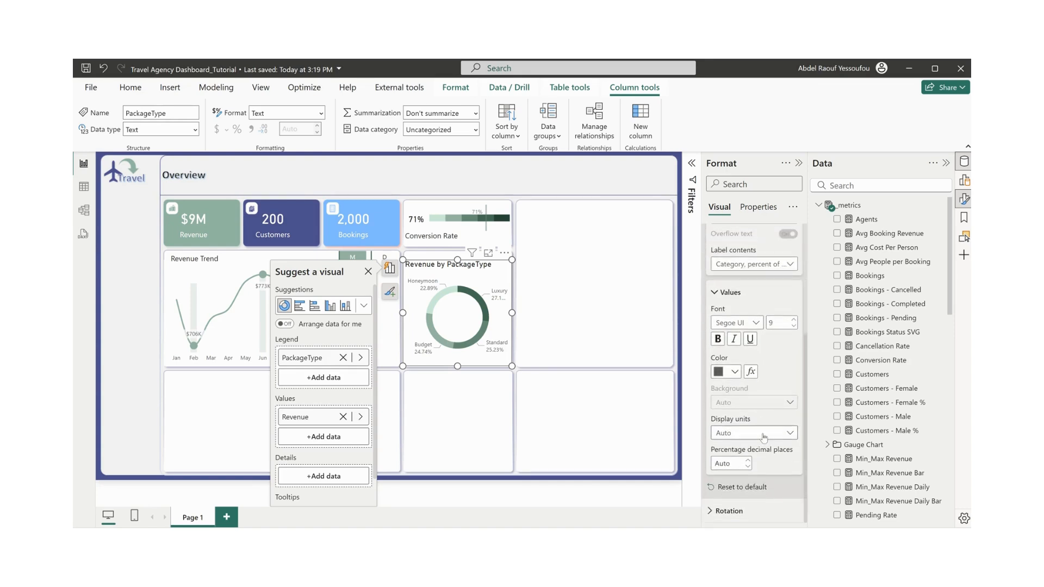
pyautogui.scroll(3, 764, 436)
pyautogui.scroll(-3, 764, 436)
pyautogui.click(738, 463)
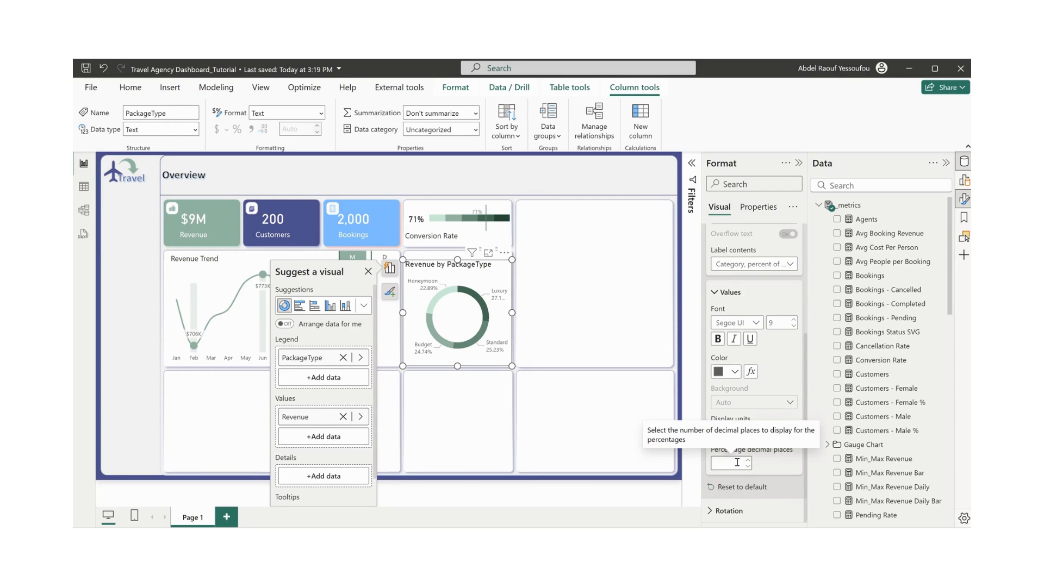
pyautogui.press('Return')
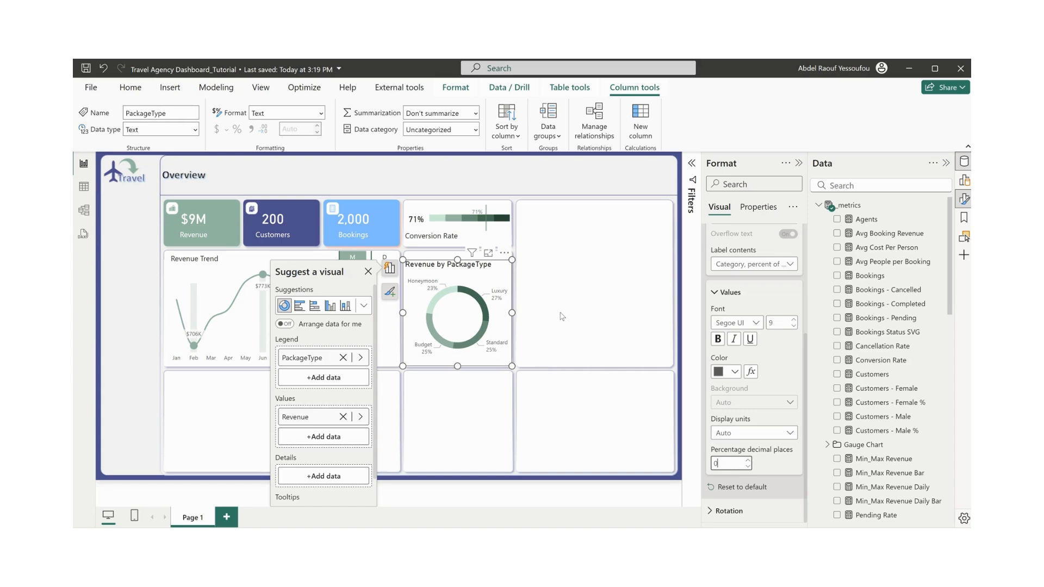
# - Stretch the donut chart upward to the top of its card and set its title font size to 12
pyautogui.moveTo(458, 257); pyautogui.dragTo(461, 259)
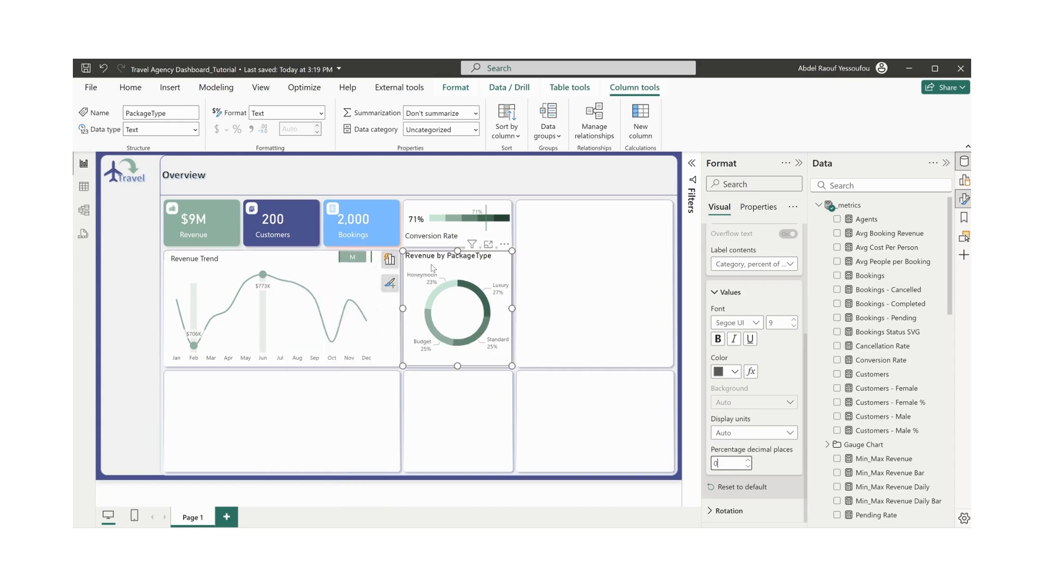
pyautogui.scroll(5, 795, 288)
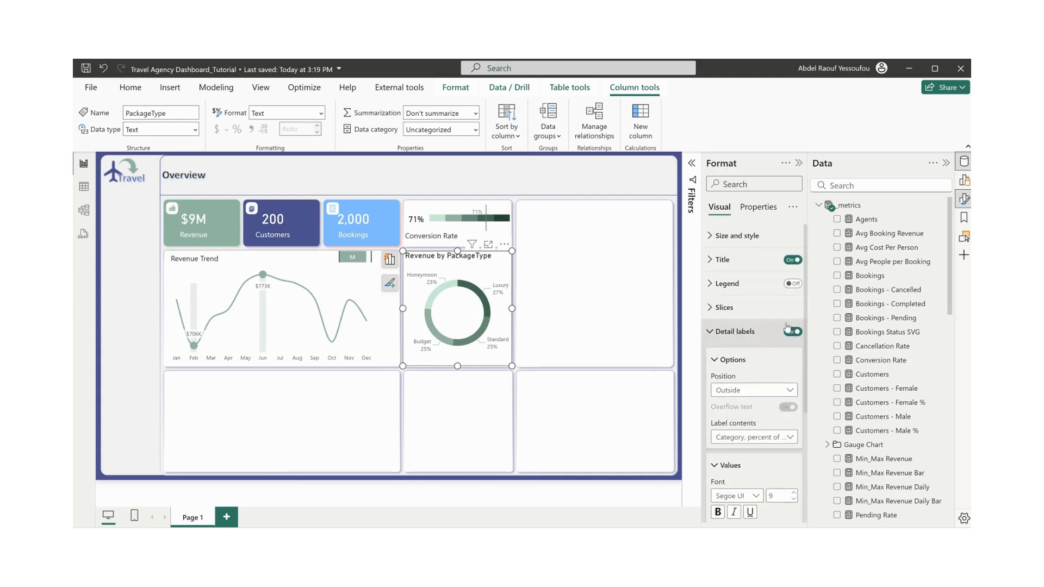
pyautogui.click(729, 260)
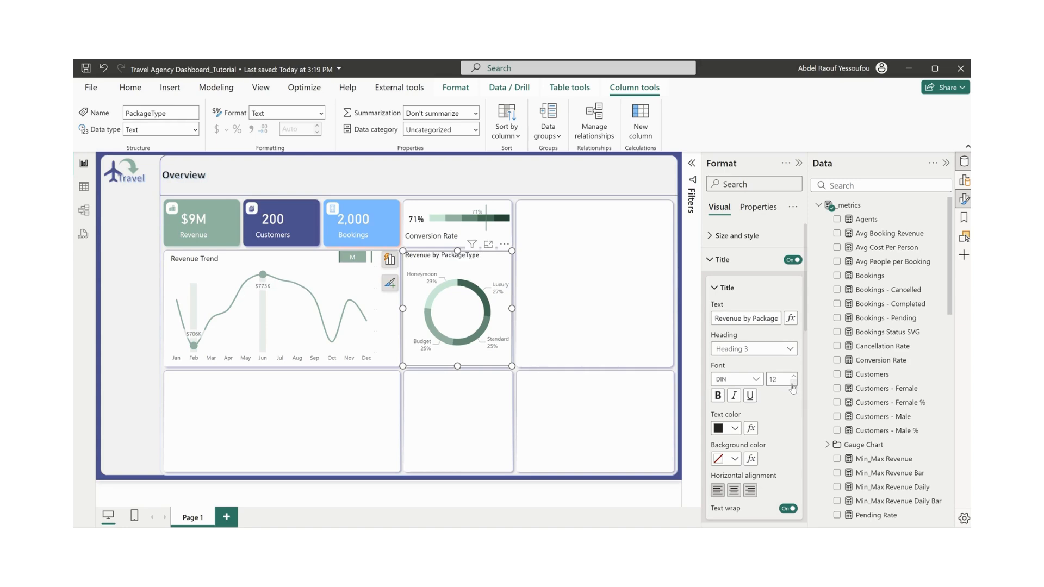
pyautogui.click(562, 304)
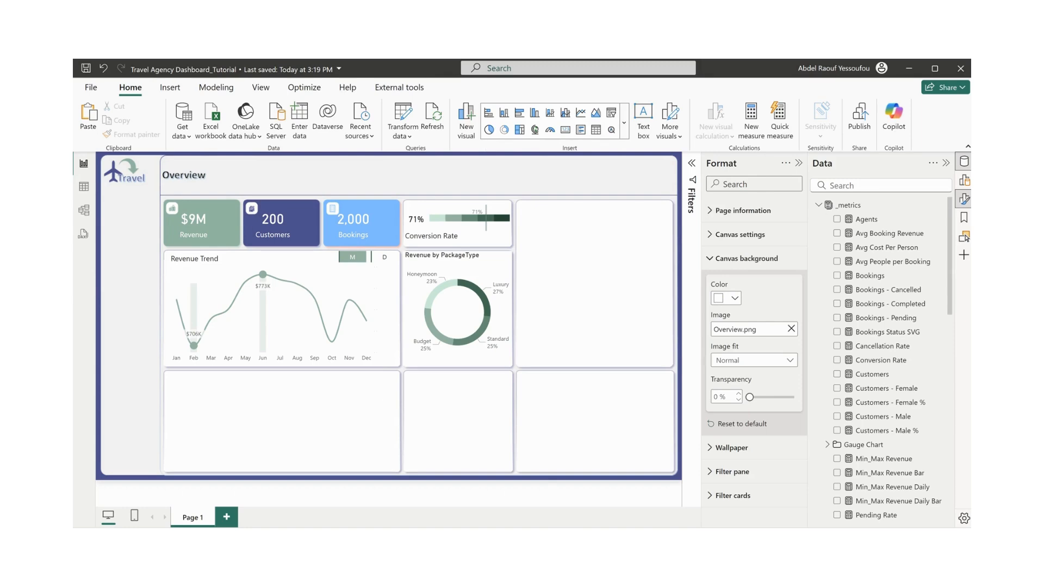
# - Check the Revenue by Country map in the finished Travel Agency Dashboard window, and place a shape map filling the left part of the card below Revenue Trend
pyautogui.click(553, 515)
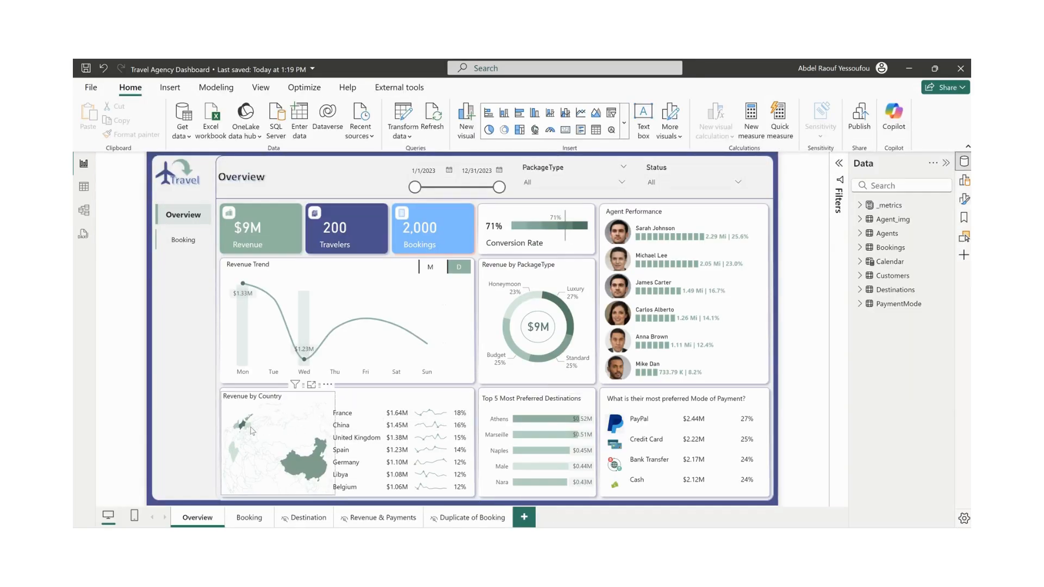
pyautogui.moveTo(608, 538)
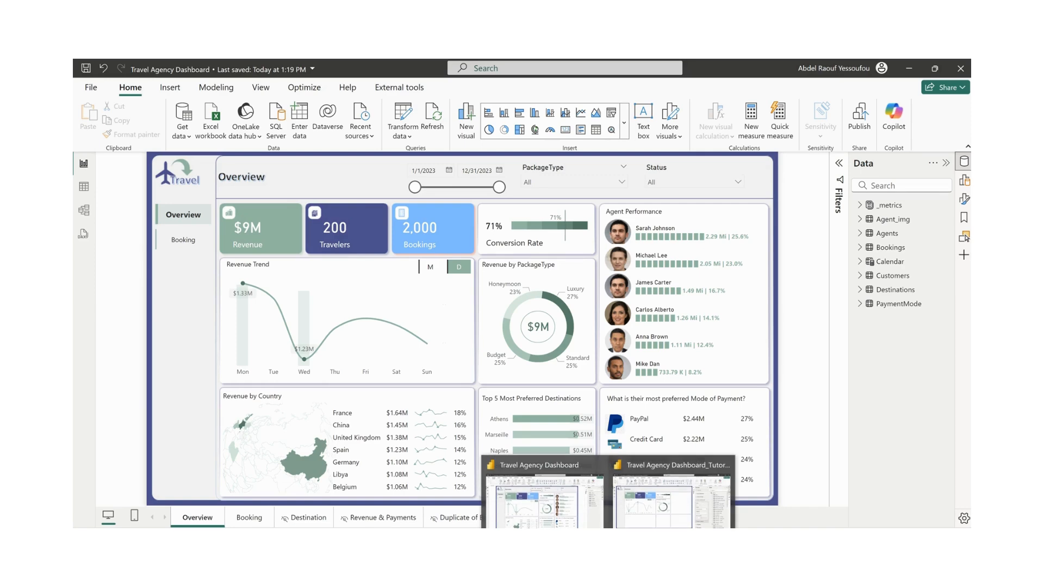
pyautogui.click(647, 516)
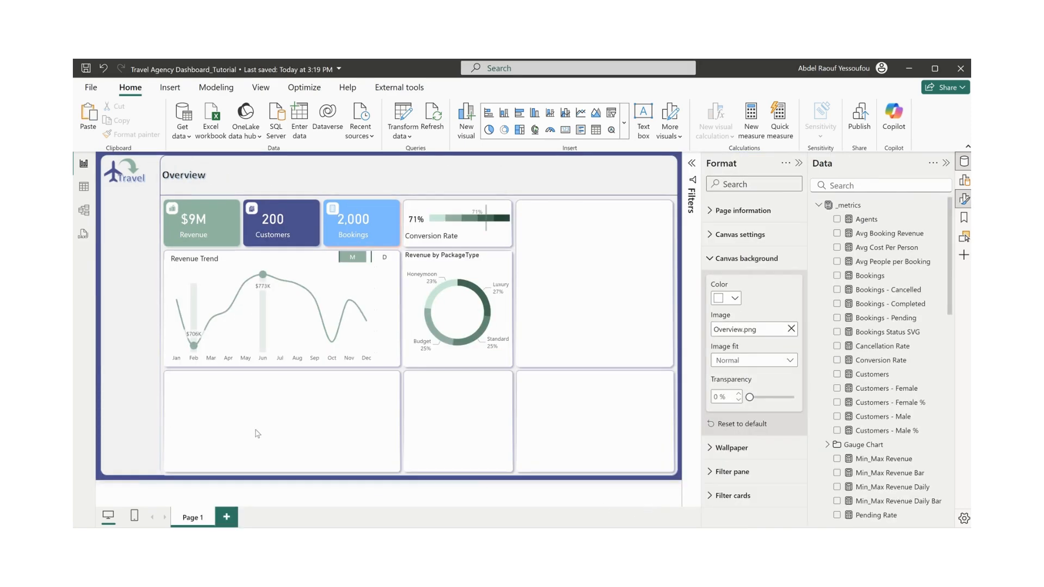
pyautogui.click(625, 134)
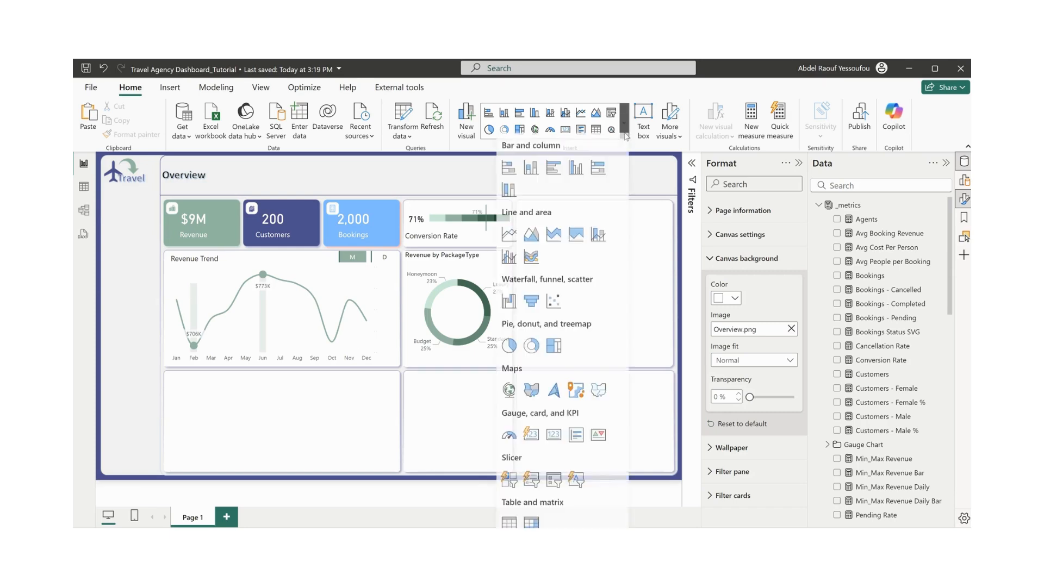
pyautogui.click(598, 397)
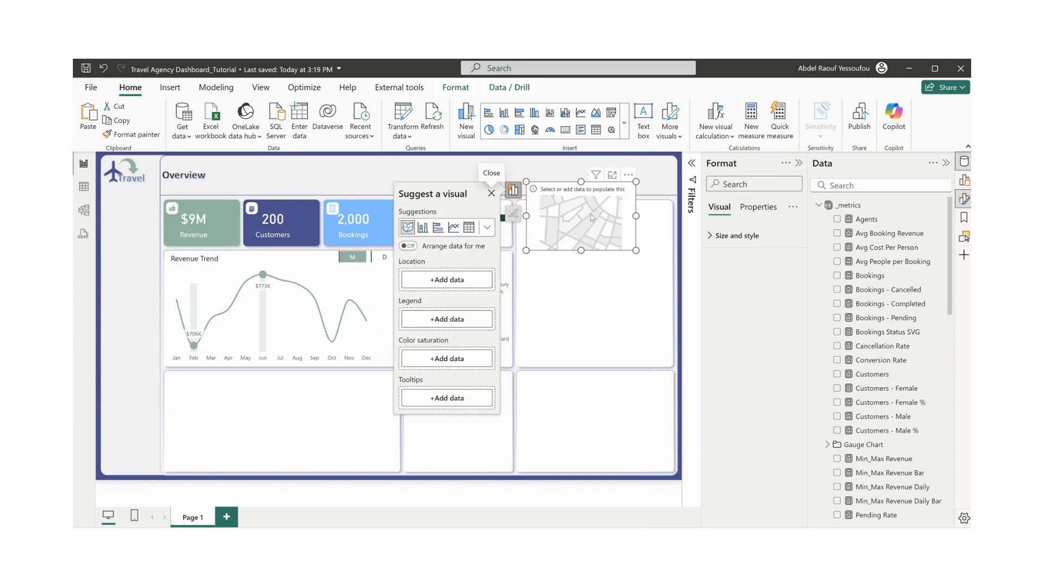
pyautogui.moveTo(596, 211); pyautogui.dragTo(235, 404)
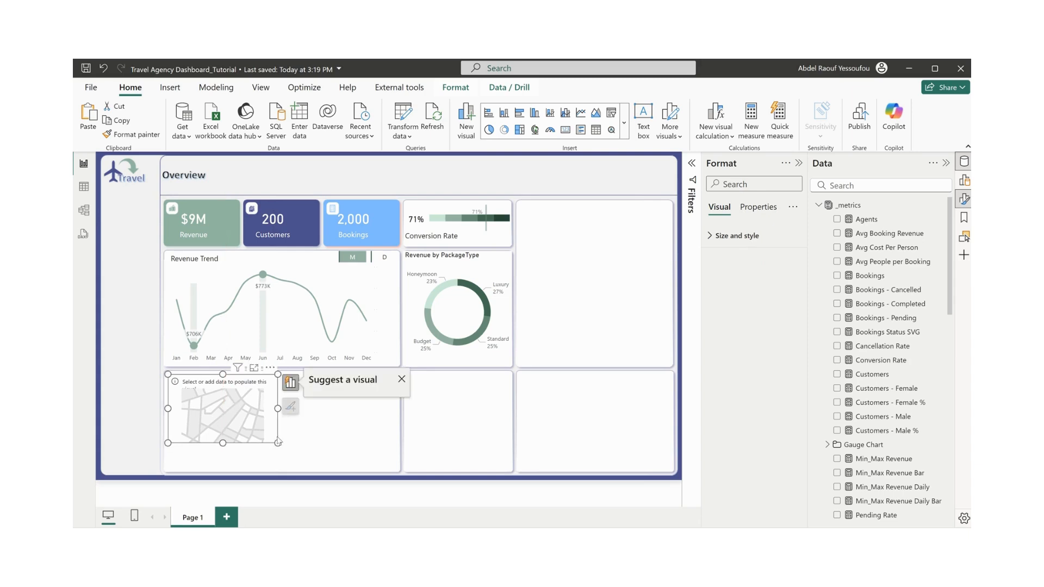
pyautogui.moveTo(277, 442); pyautogui.dragTo(286, 471)
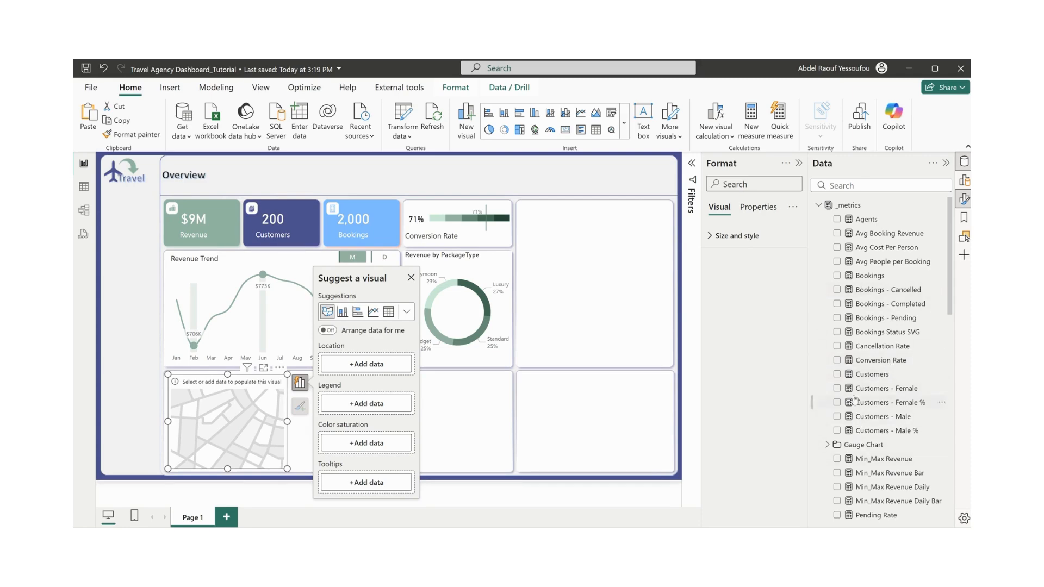
# - Add the Revenue measure as the map's color saturation and set its map type to Custom map
pyautogui.scroll(-4, 845, 380)
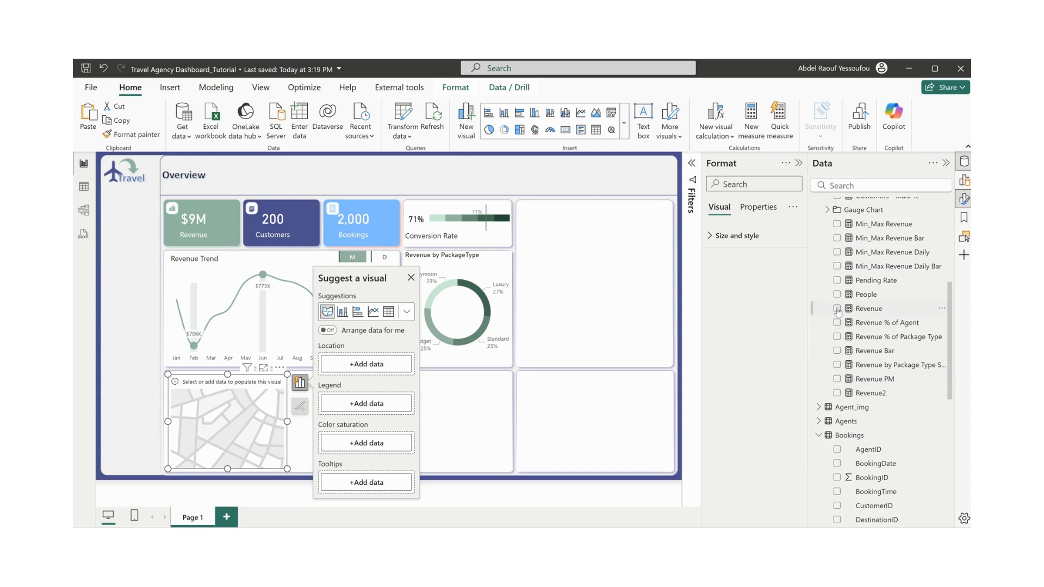
pyautogui.click(837, 309)
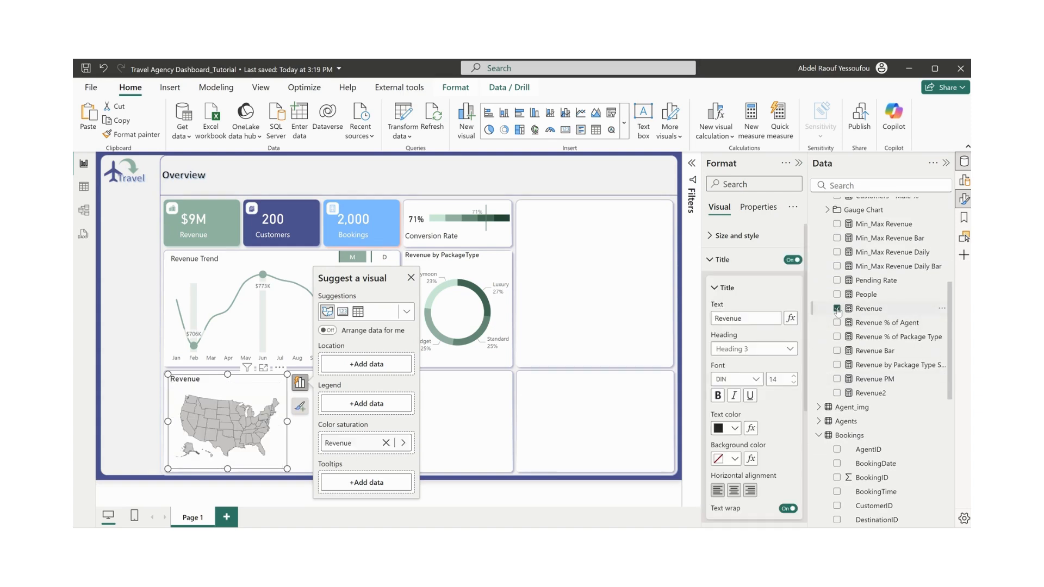
pyautogui.click(724, 260)
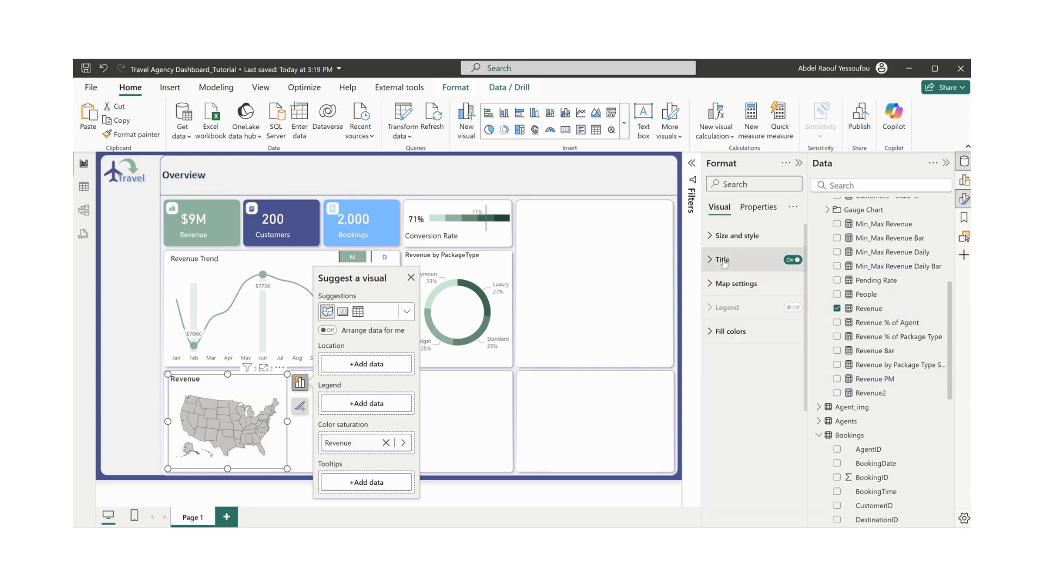
pyautogui.click(730, 285)
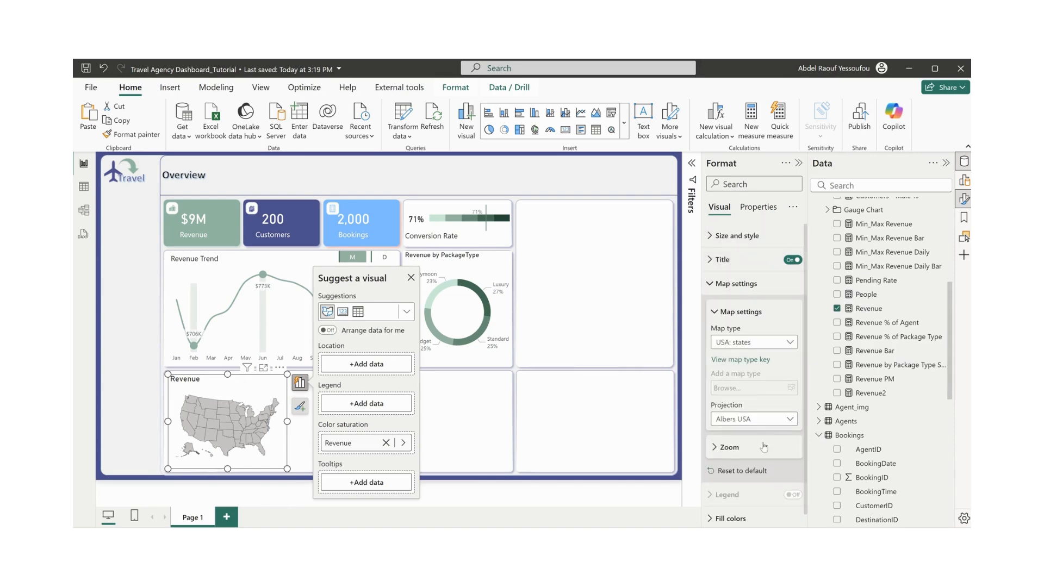
pyautogui.click(791, 342)
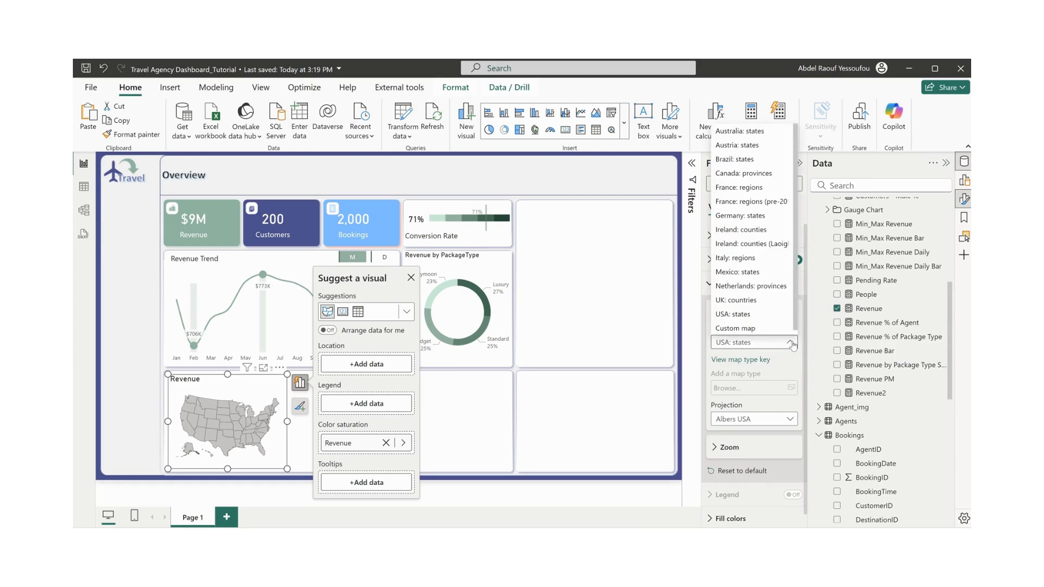
pyautogui.click(750, 330)
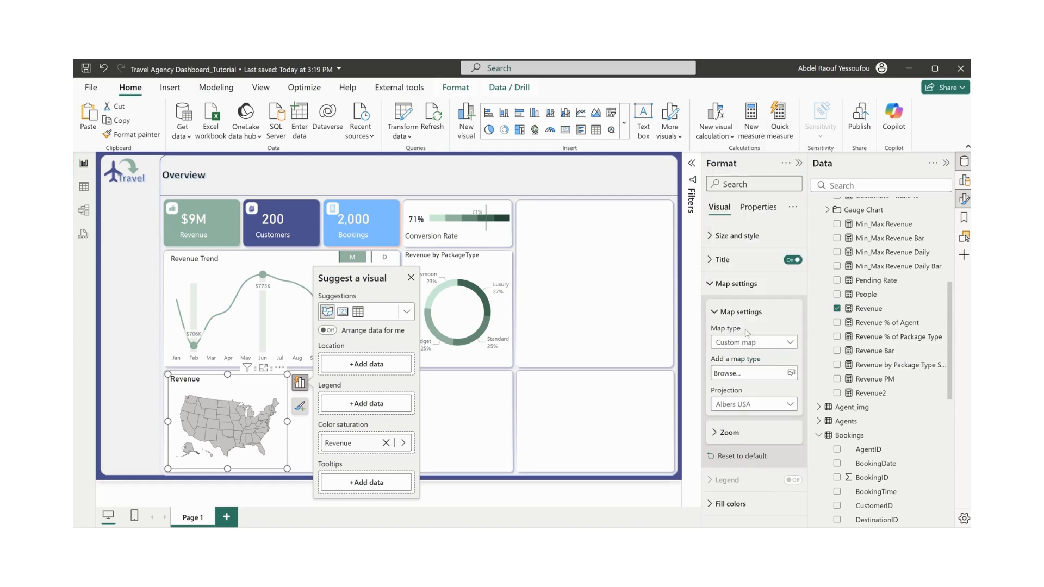
# - Load the countries JSON map file from the Travel Agency Dashboard project folder as the custom map
pyautogui.click(791, 374)
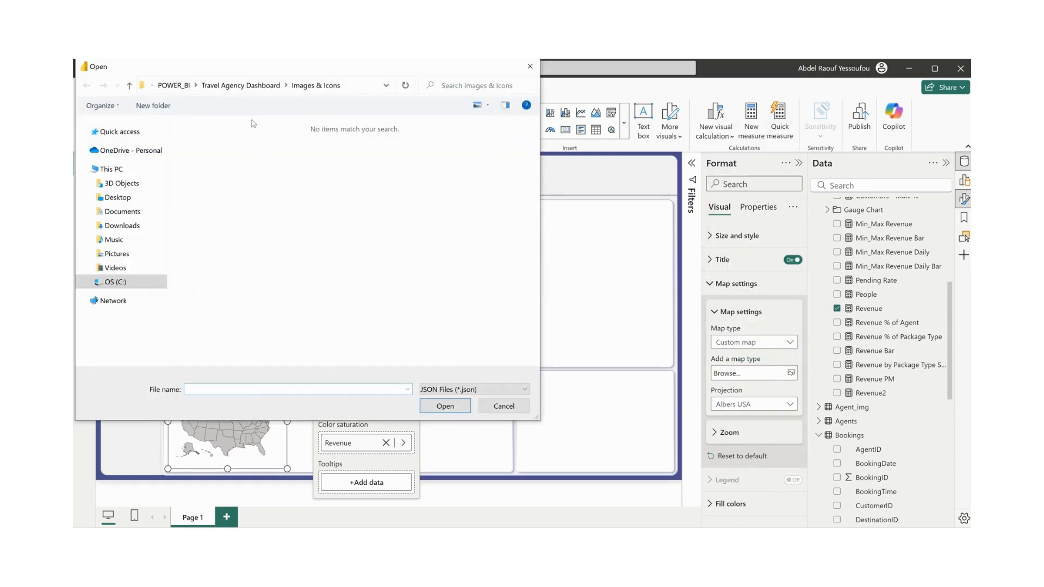
pyautogui.click(260, 87)
pyautogui.doubleClick(222, 179)
pyautogui.click(246, 143)
pyautogui.click(438, 412)
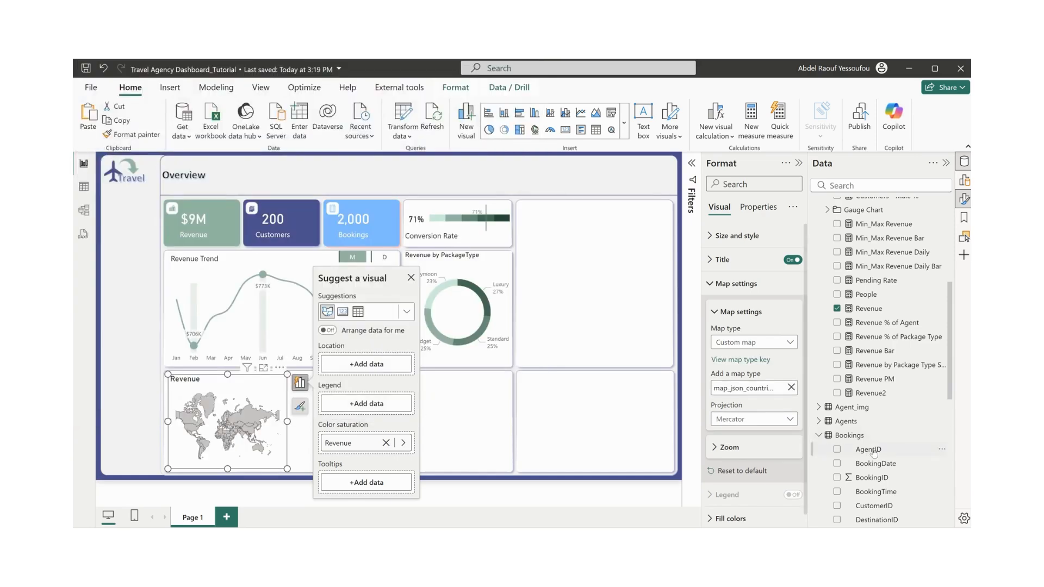
# - Add the Country field from the Customers table as the map's location
pyautogui.scroll(-3, 876, 446)
pyautogui.scroll(-2, 874, 453)
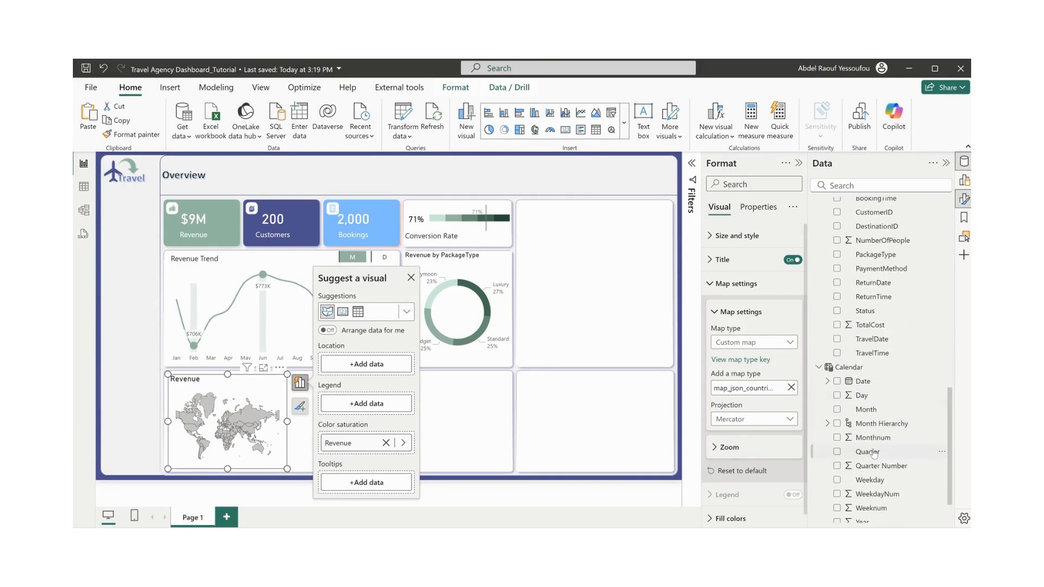
pyautogui.scroll(-1, 874, 454)
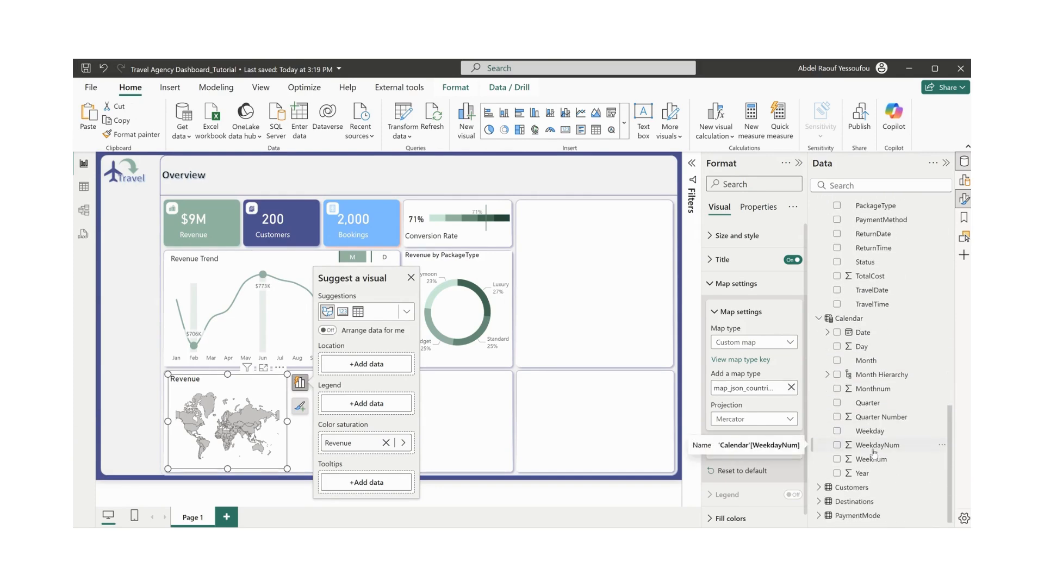
pyautogui.click(820, 488)
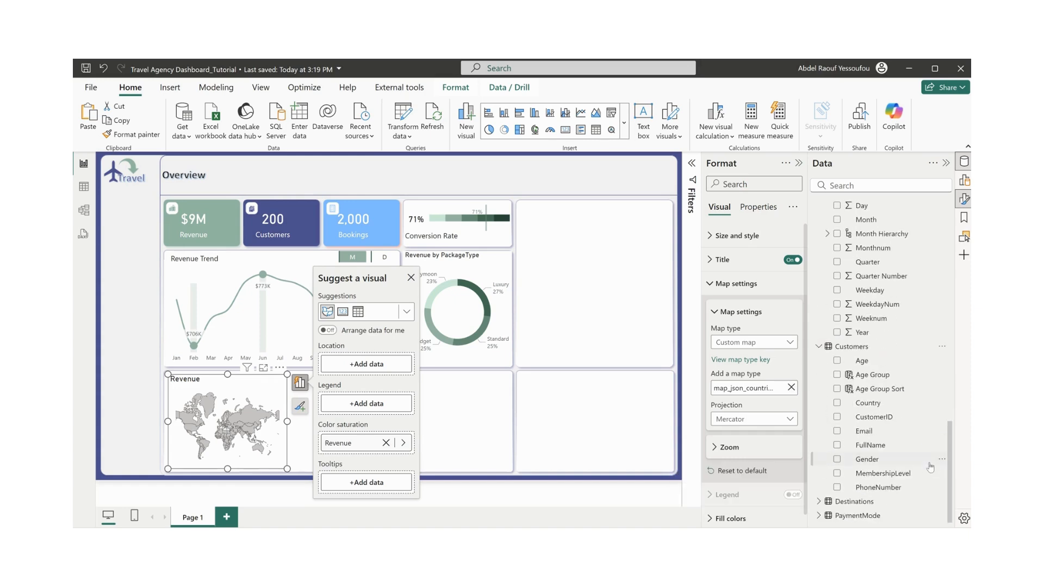
pyautogui.click(838, 405)
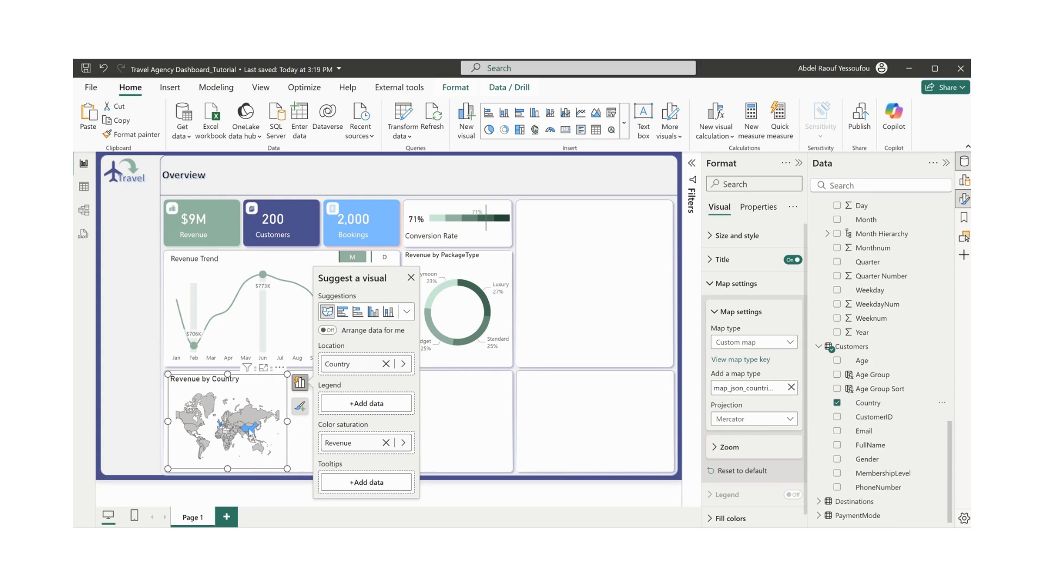
# - Set the Revenue by Country map's projection to Orthographic
pyautogui.click(730, 285)
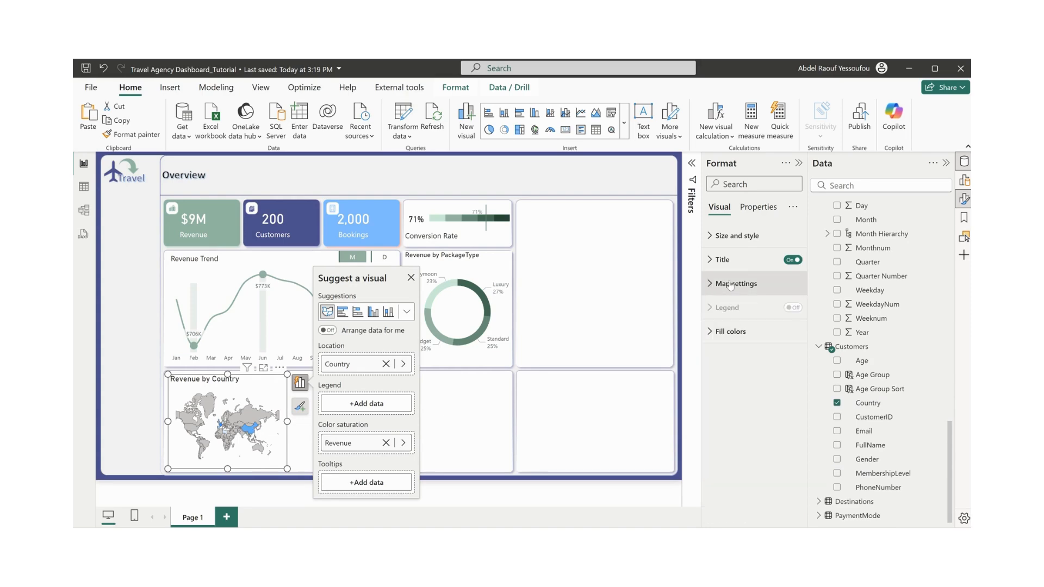
pyautogui.click(730, 288)
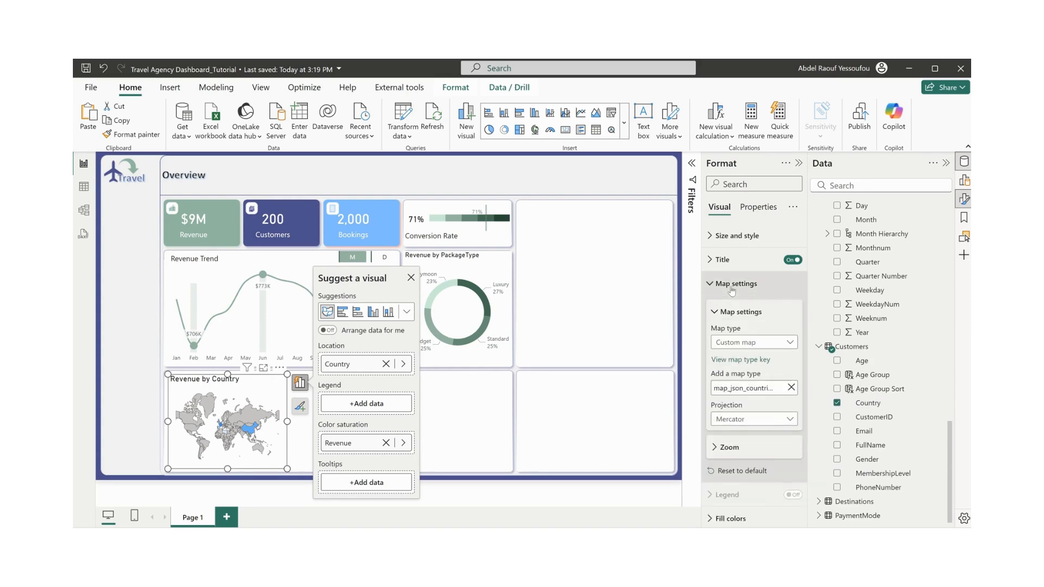
pyautogui.click(754, 419)
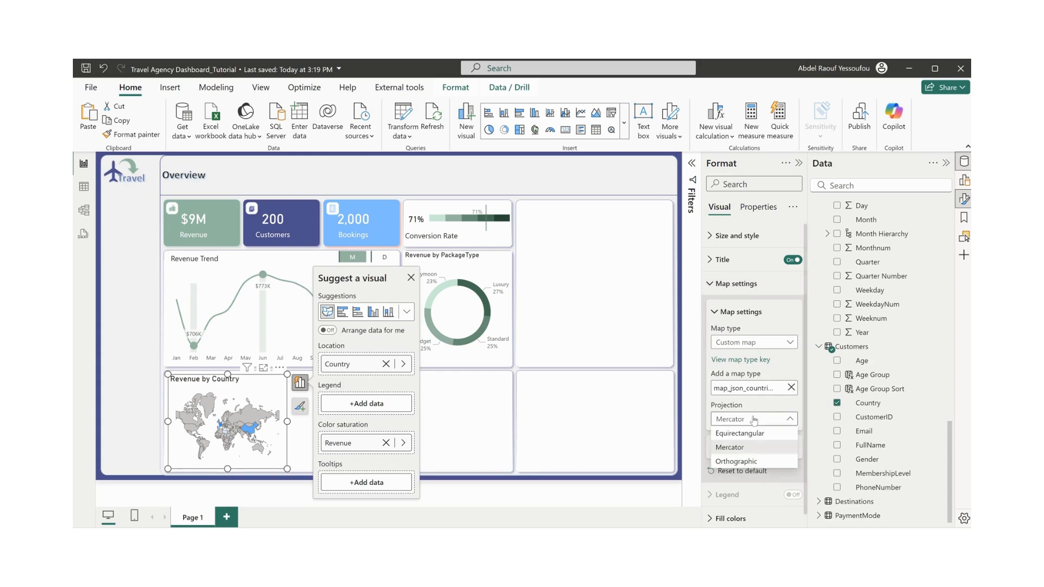
pyautogui.click(738, 462)
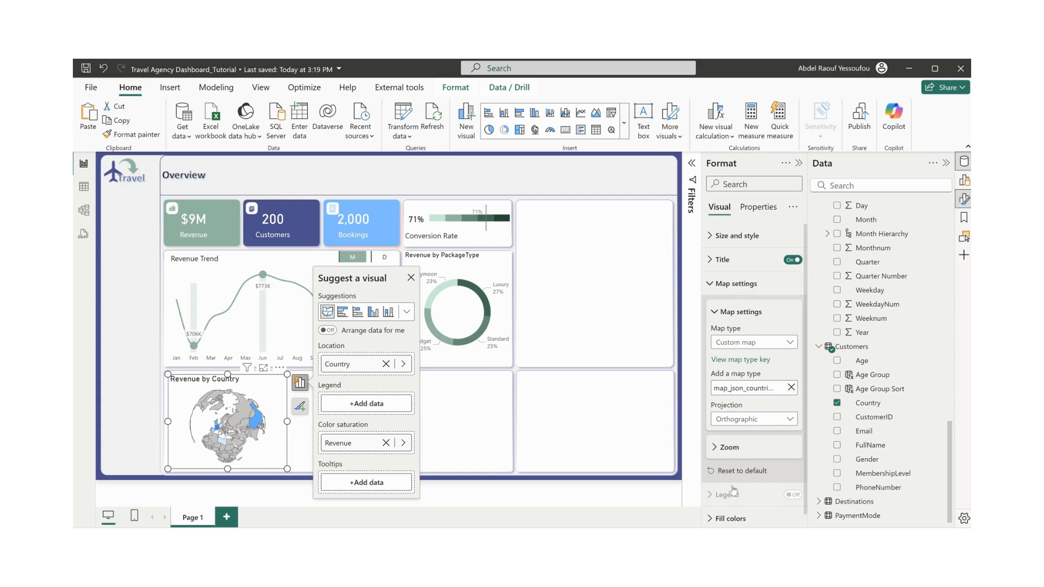
# - Turn on Auto zoom and Zoom on selection for the Revenue by Country map
pyautogui.click(730, 447)
pyautogui.scroll(-1, 758, 474)
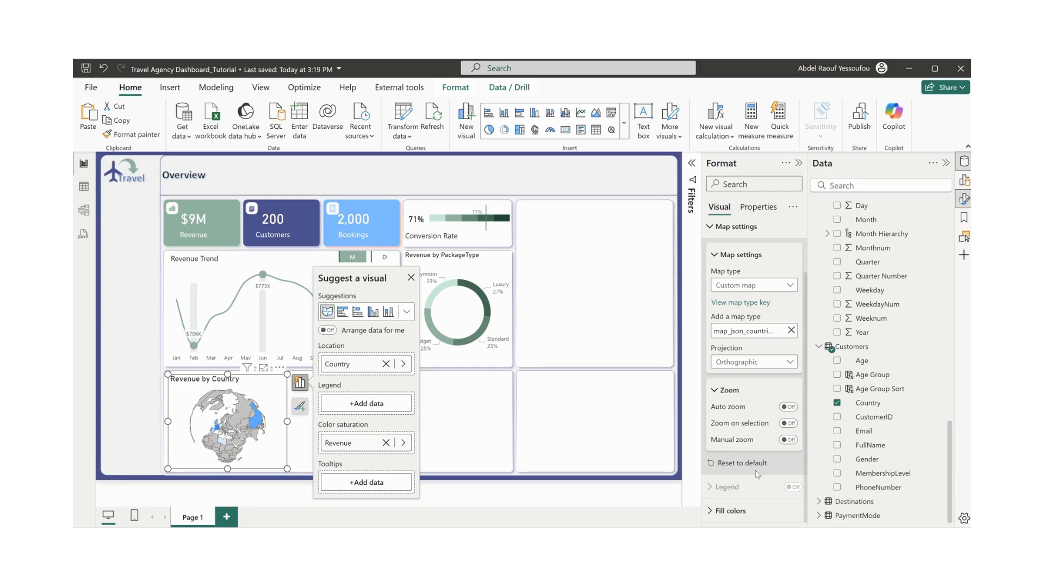
pyautogui.click(791, 408)
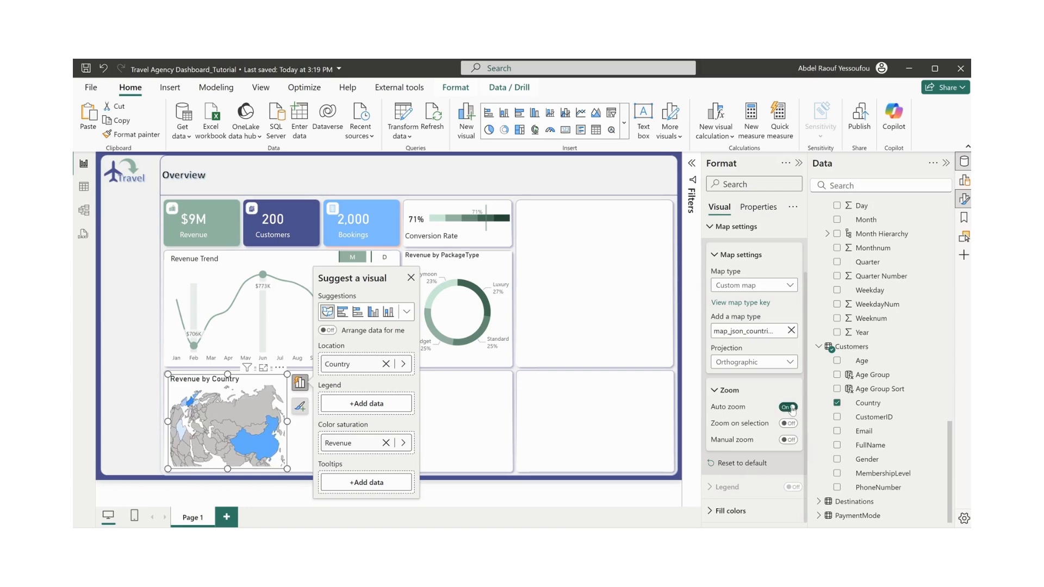
pyautogui.click(791, 427)
# - Set the map's maximum fill color to dark green #3D6B55 and its minimum fill color to pale mint green
pyautogui.click(730, 510)
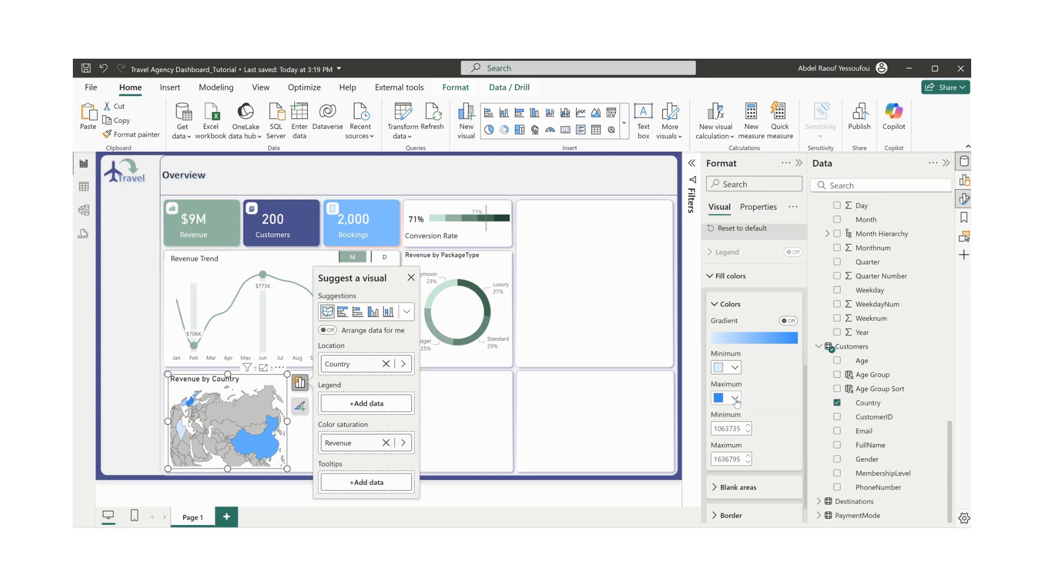
pyautogui.click(735, 398)
pyautogui.click(776, 347)
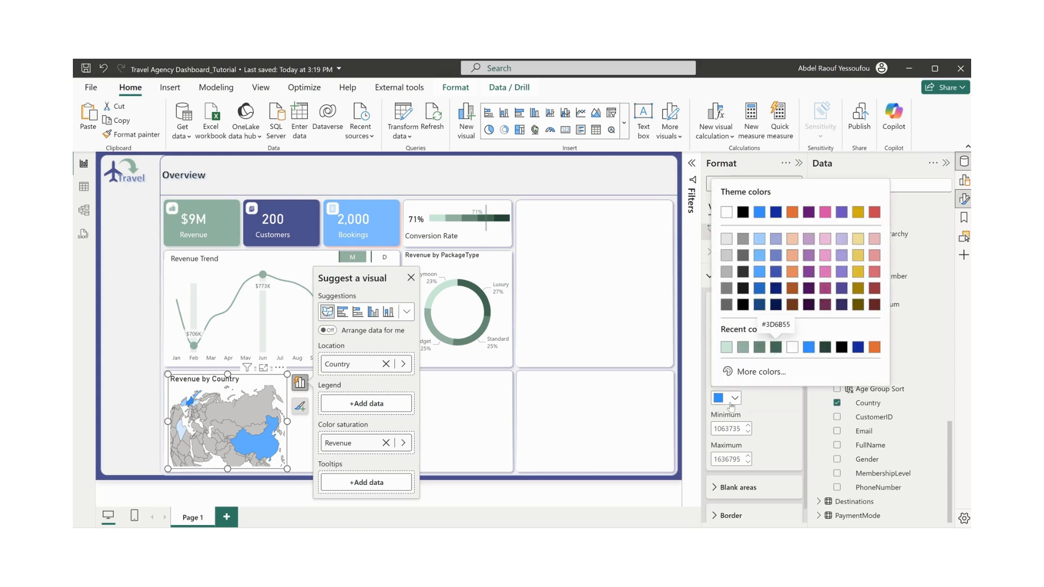
pyautogui.click(735, 368)
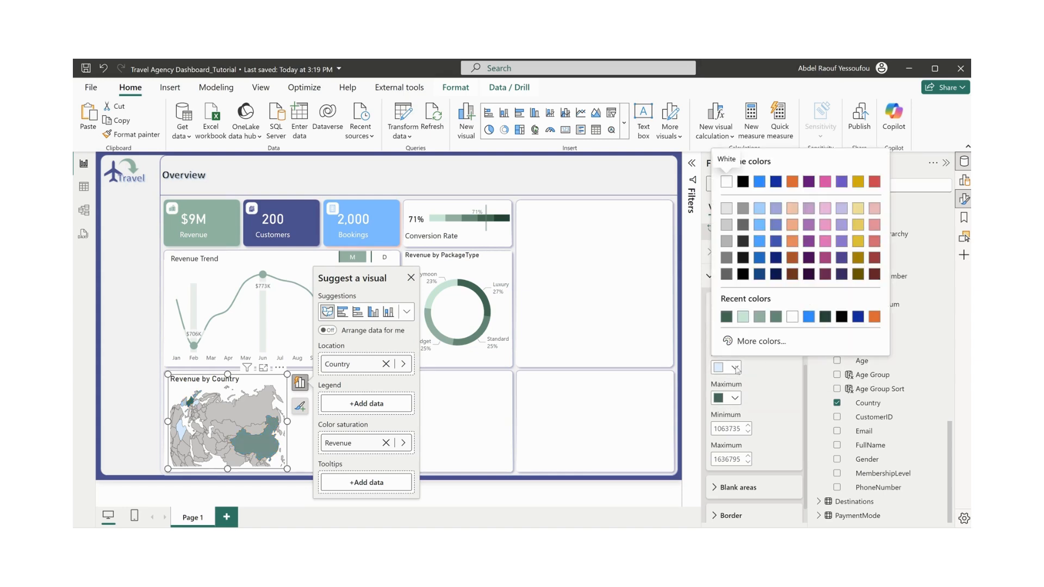
pyautogui.click(743, 317)
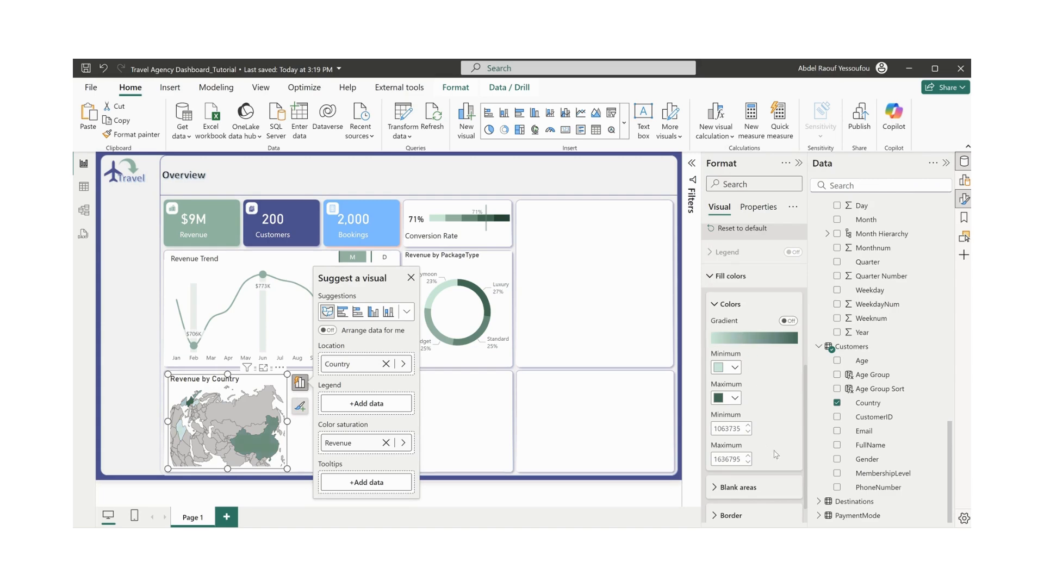
# - Set the Revenue by Country map's blank areas to white
pyautogui.scroll(-1, 772, 452)
pyautogui.click(739, 460)
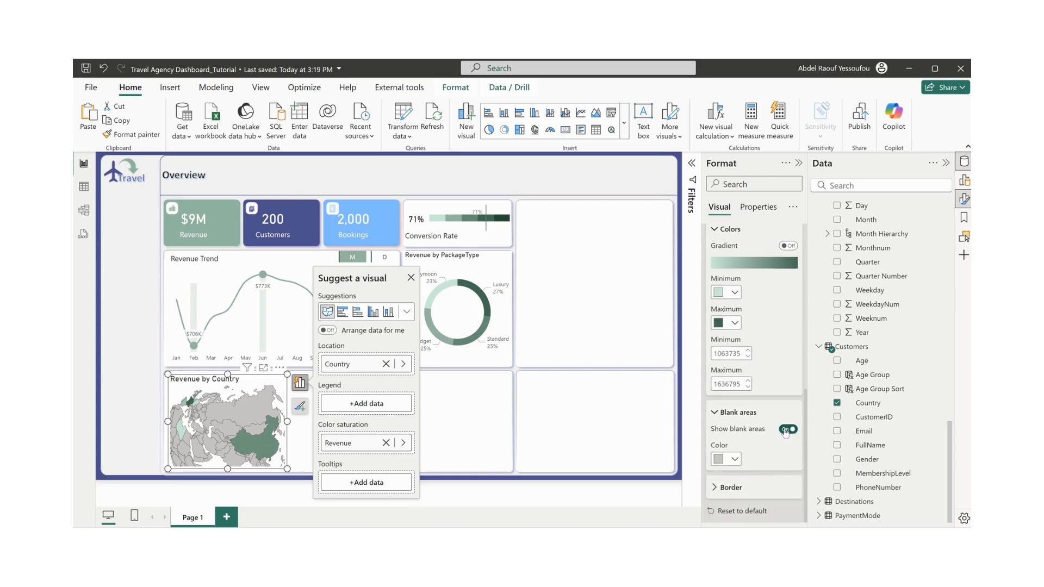
pyautogui.click(741, 460)
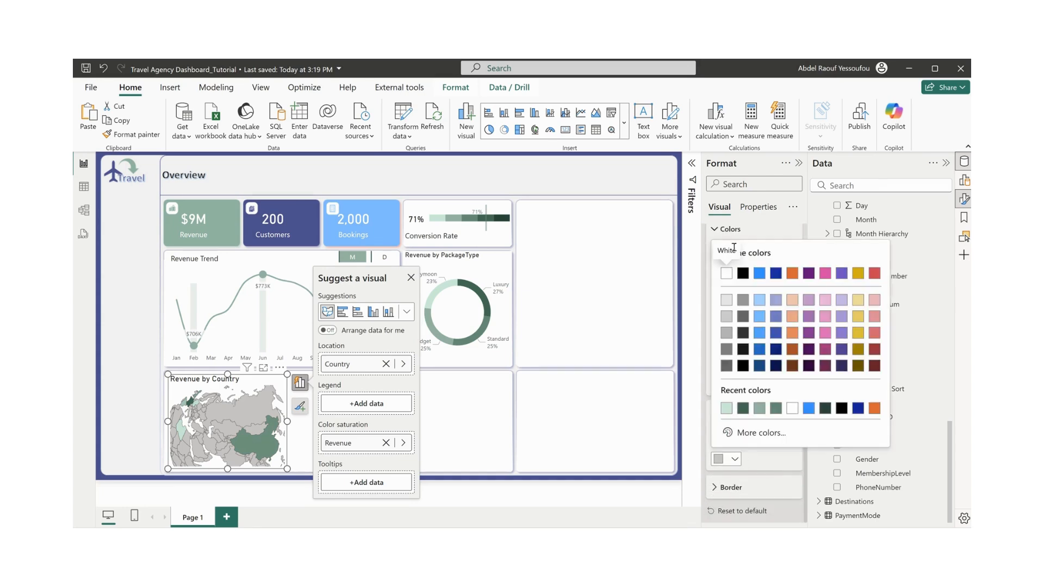
pyautogui.click(727, 274)
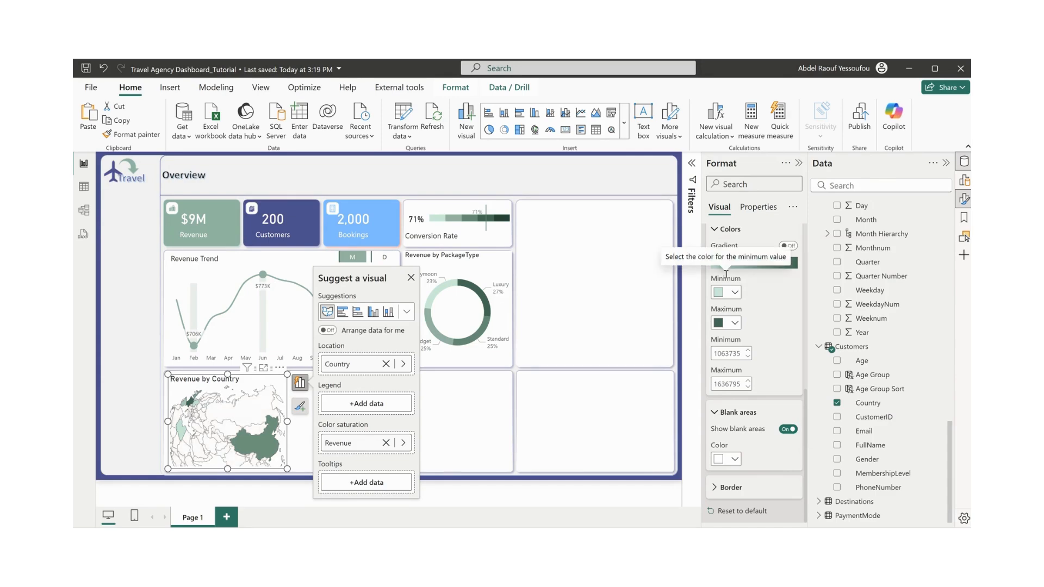
# - Set the Revenue by Country map's border color to the medium sage green from the recent colors, after trying pale mint green
pyautogui.click(730, 488)
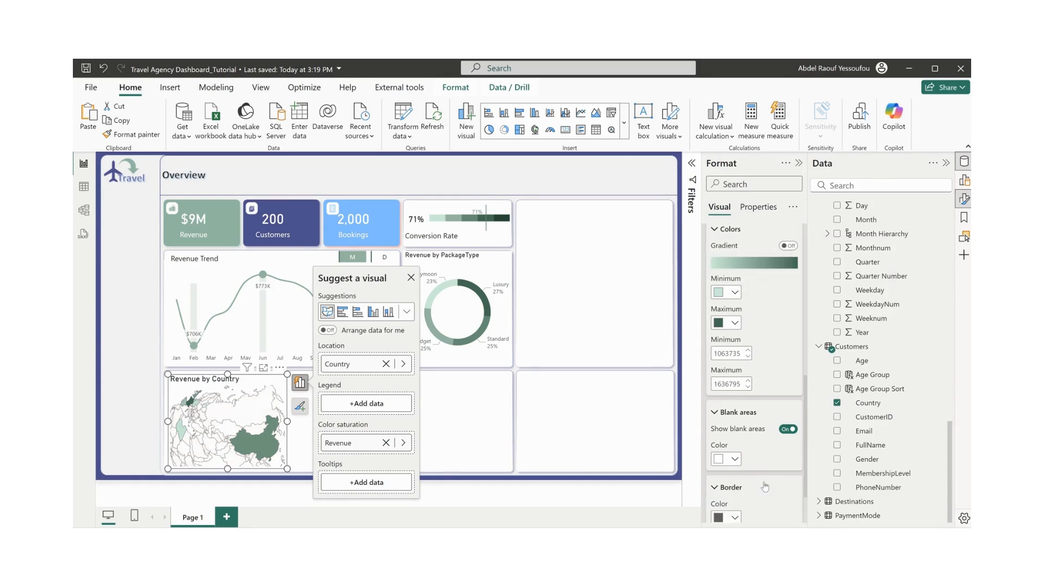
pyautogui.click(734, 458)
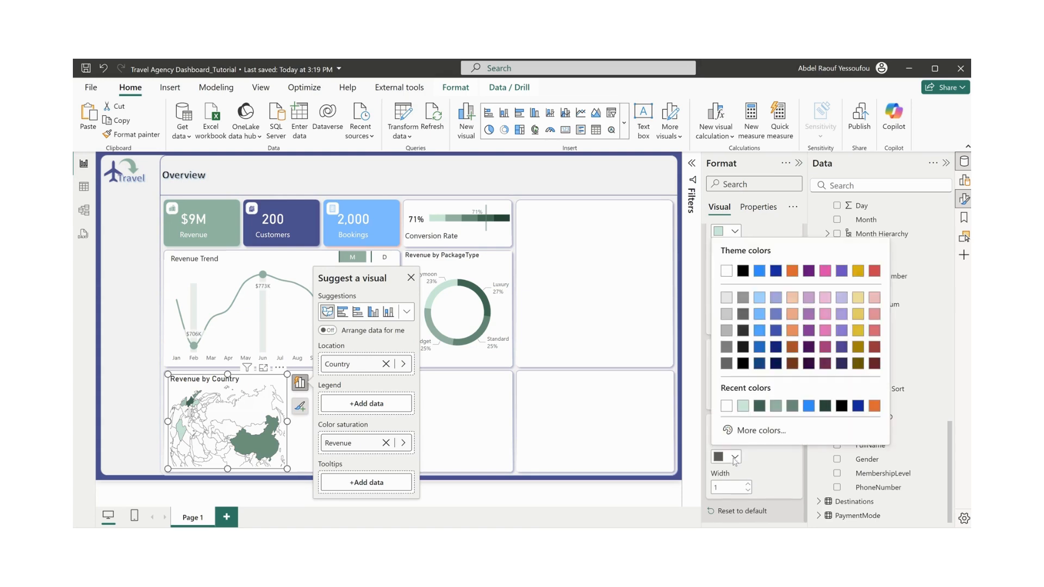
pyautogui.click(743, 406)
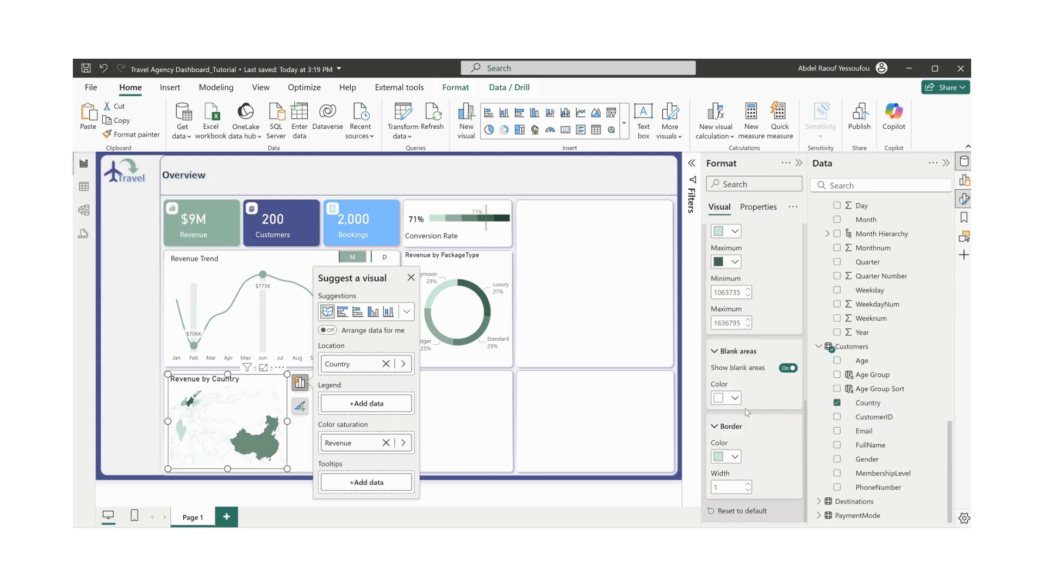
pyautogui.click(734, 458)
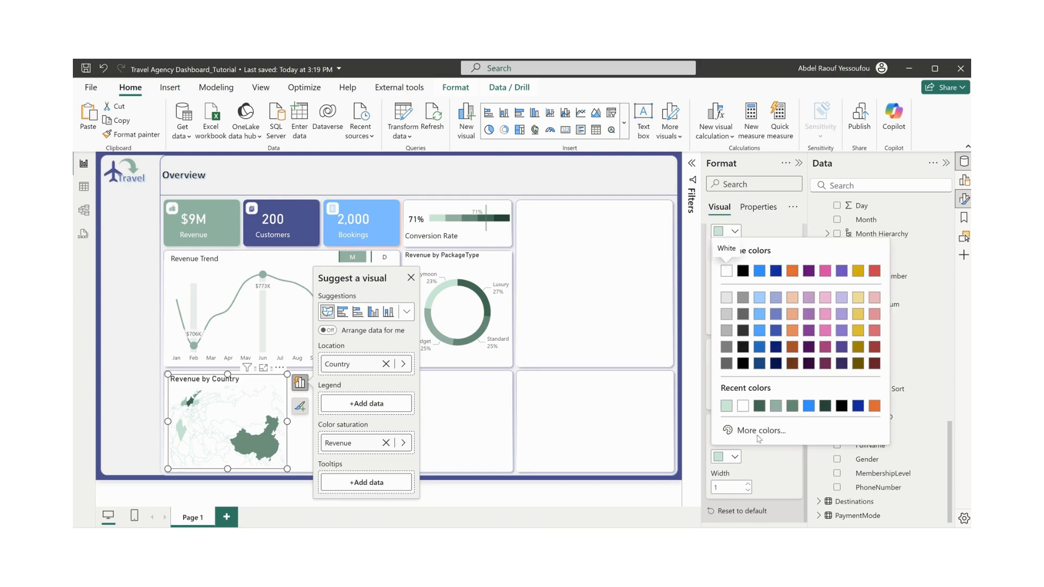
pyautogui.click(780, 410)
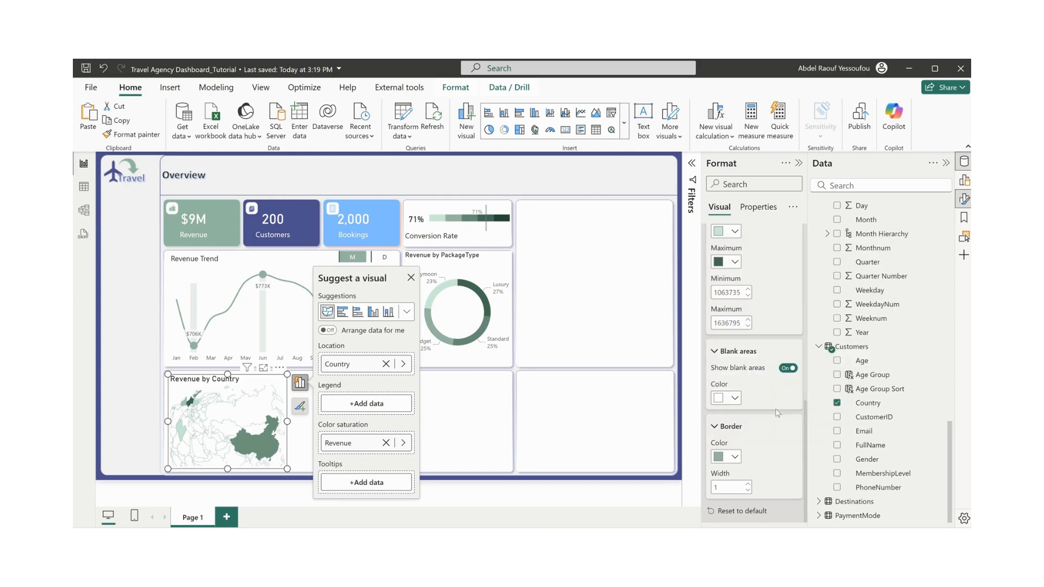
pyautogui.click(460, 418)
# - Review the title settings of the Revenue by Country map
pyautogui.click(235, 382)
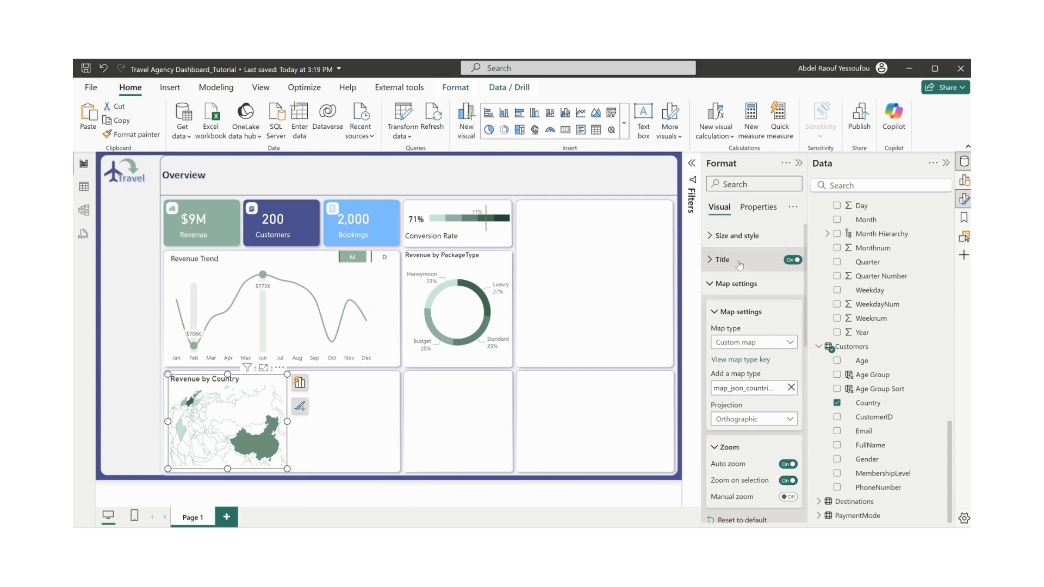
pyautogui.click(740, 265)
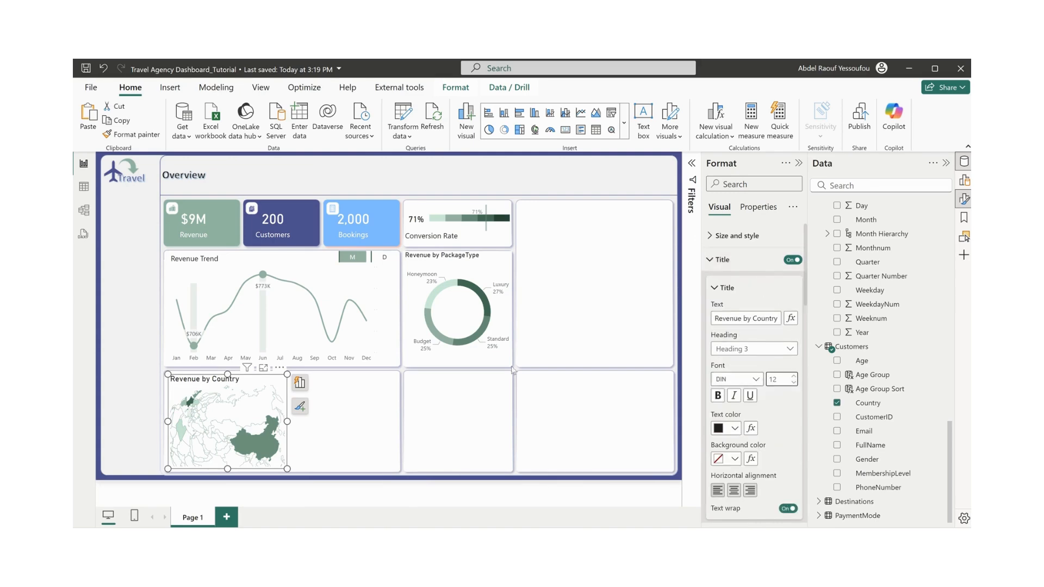
pyautogui.click(355, 417)
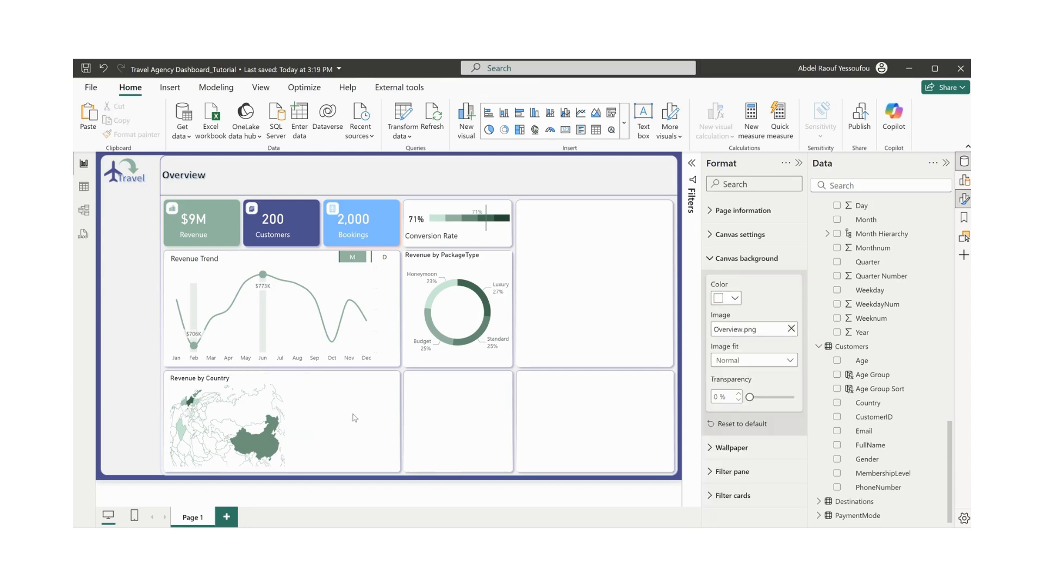
# - Insert a table visual beside the Revenue by Country map and size it to fill the rest of the card
pyautogui.click(596, 130)
pyautogui.moveTo(590, 199); pyautogui.dragTo(343, 396)
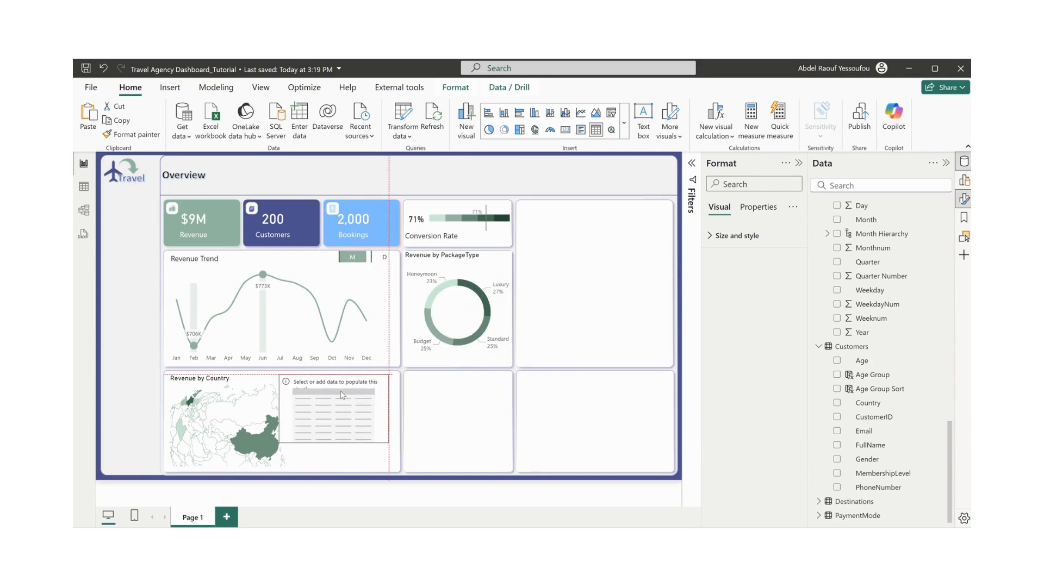
pyautogui.moveTo(343, 434); pyautogui.dragTo(335, 469)
pyautogui.moveTo(389, 422); pyautogui.dragTo(399, 424)
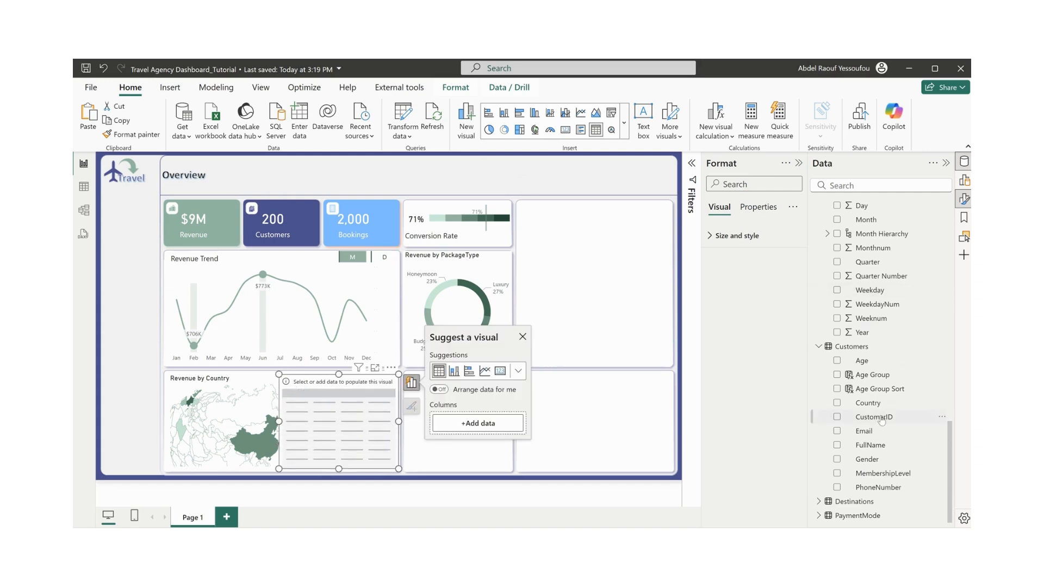
# - Add the Country field from the Customers table and the Revenue measure to the new table
pyautogui.click(838, 403)
pyautogui.scroll(5, 903, 393)
pyautogui.scroll(5, 903, 392)
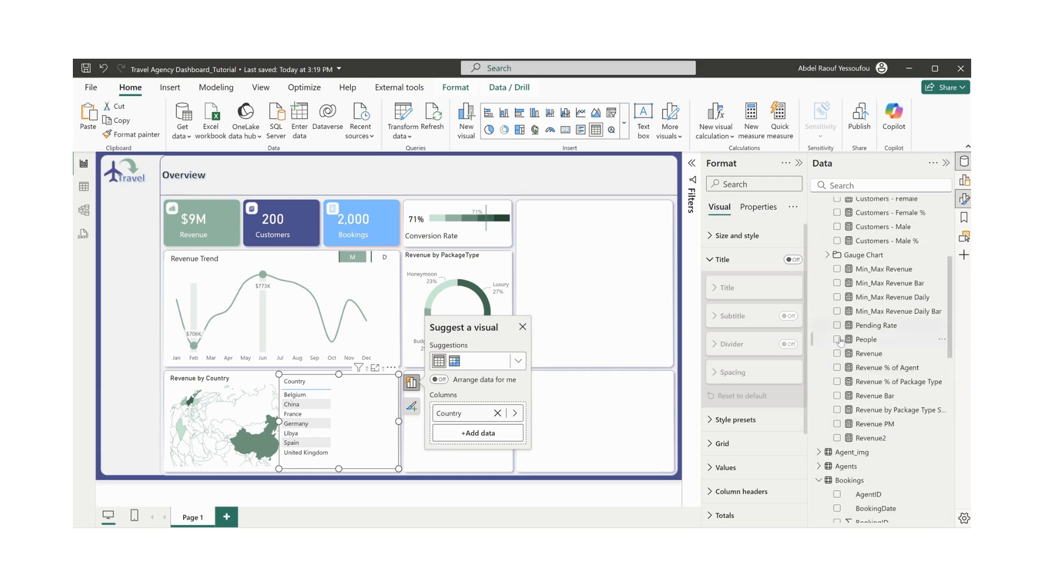
pyautogui.click(837, 354)
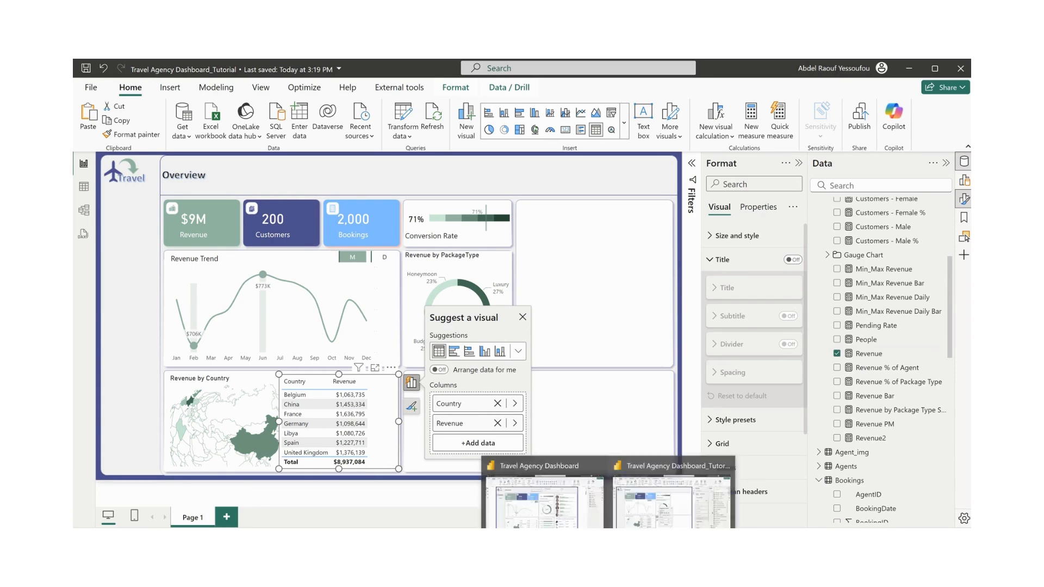
# - Consult the finished Travel Agency Dashboard report, and add the Revenue2 measure to the country table, widening it to fit the column
pyautogui.click(562, 513)
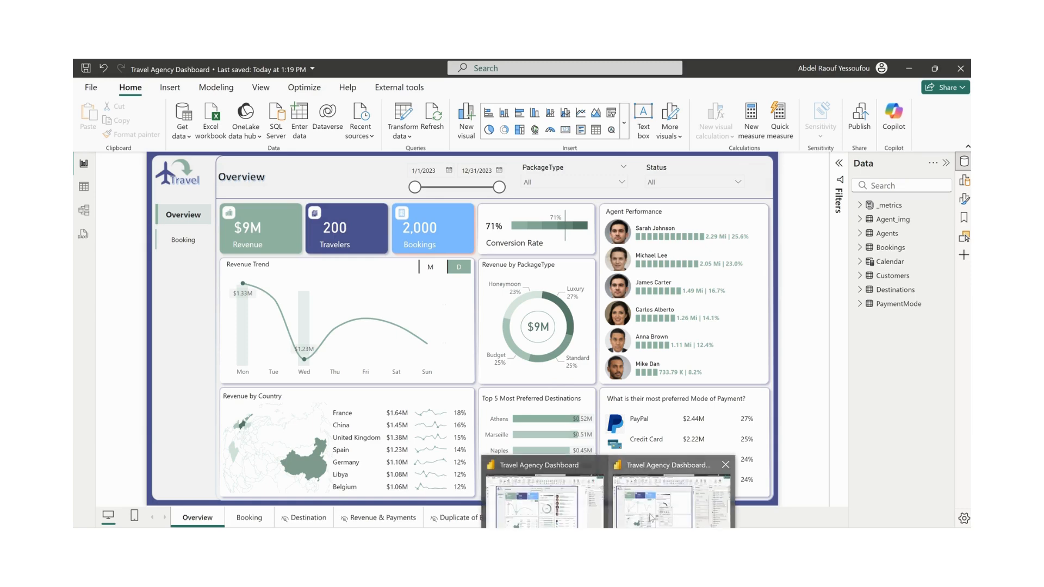
pyautogui.click(651, 518)
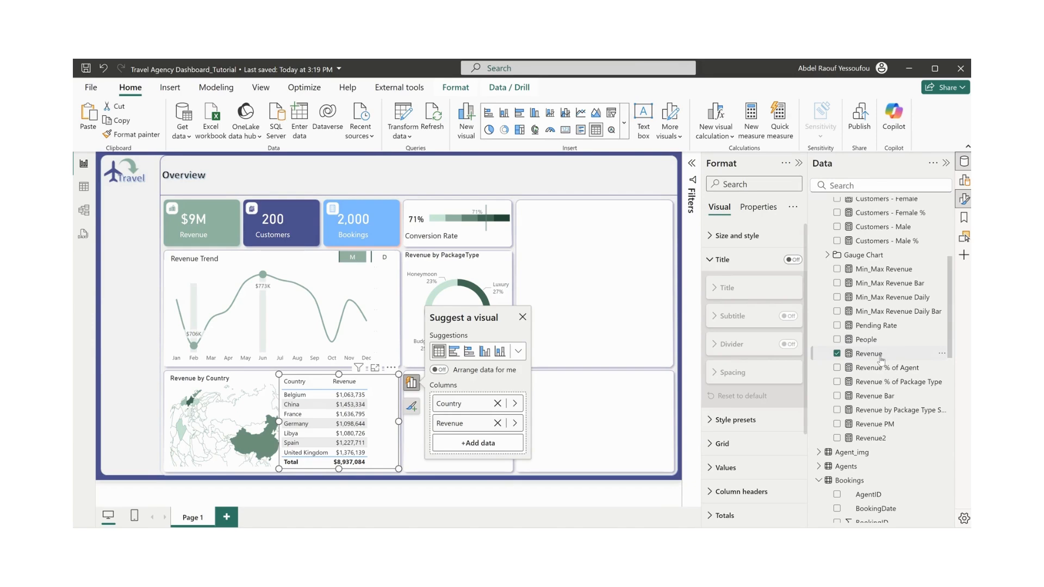
pyautogui.click(872, 439)
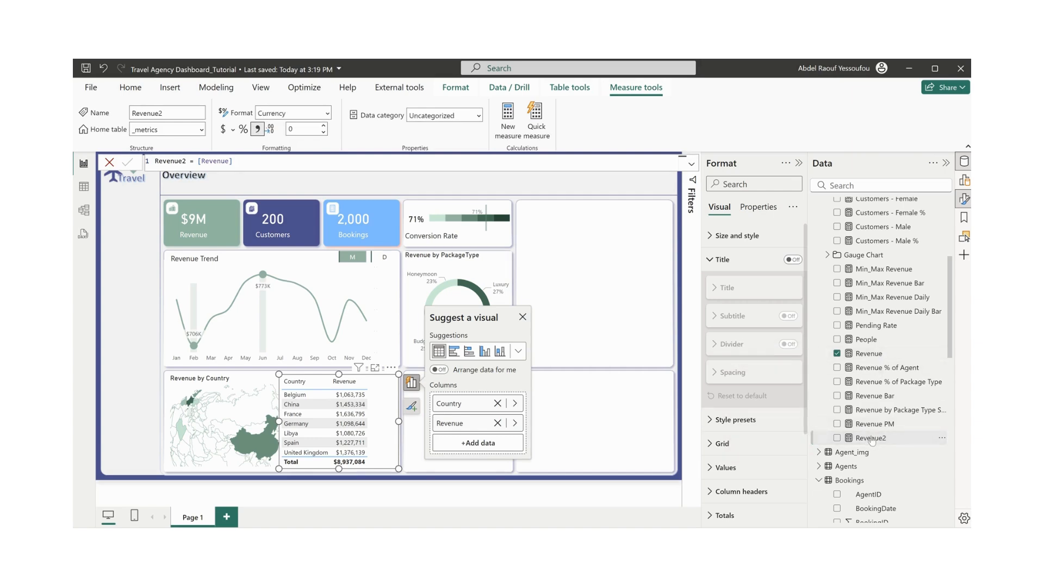
pyautogui.moveTo(872, 440); pyautogui.dragTo(479, 444)
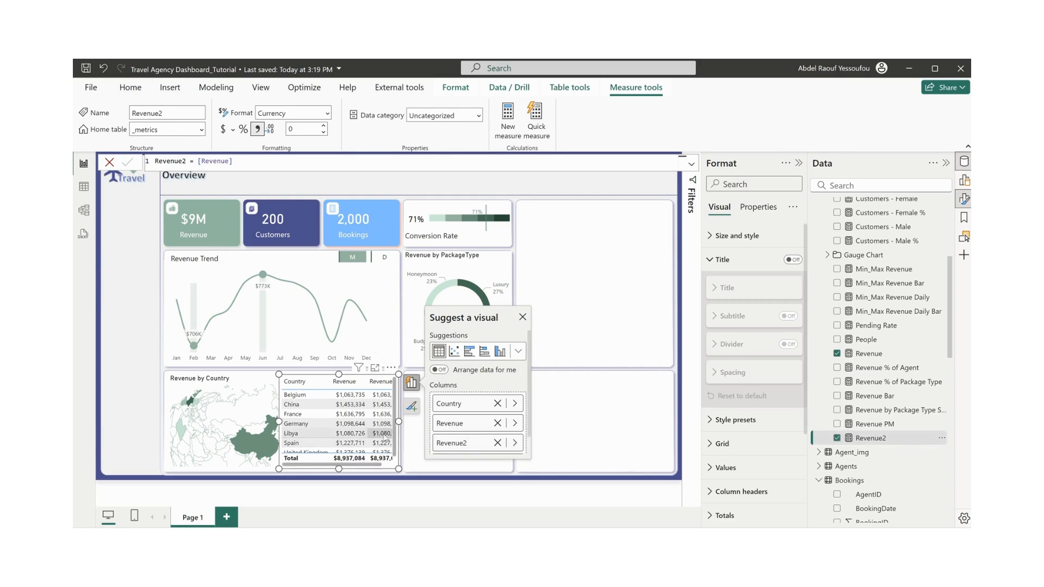
pyautogui.moveTo(399, 422); pyautogui.dragTo(418, 433)
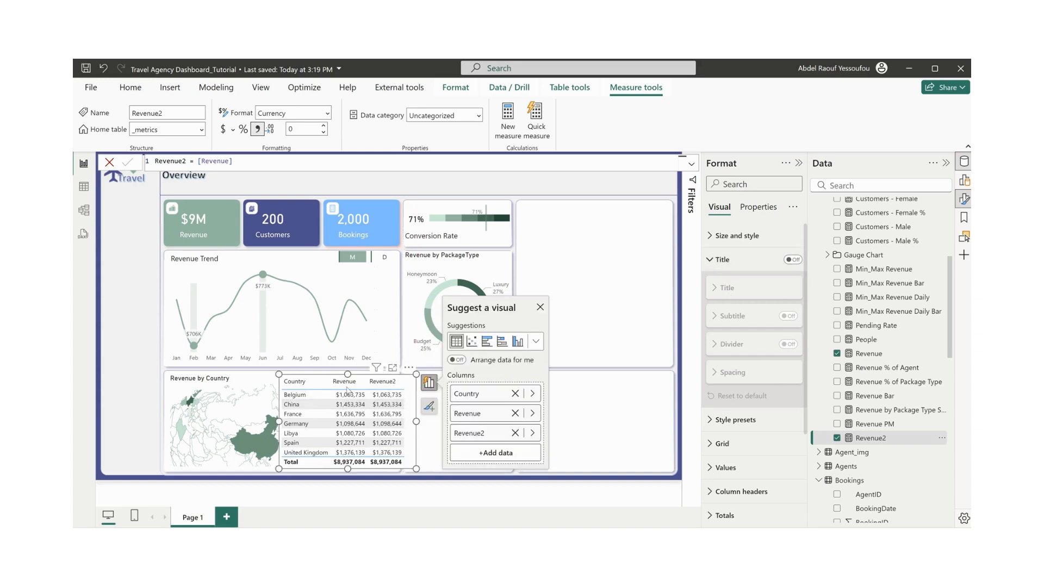
# - Add a Revenue sparkline with Monthnum as its X-axis to the country table, and widen the table to fit it
pyautogui.rightClick(496, 419)
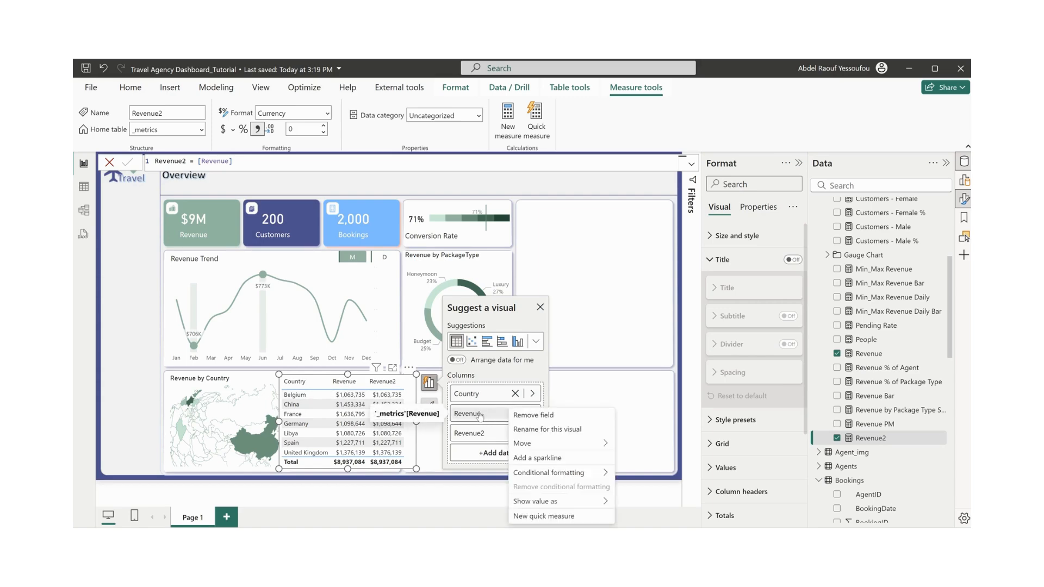
pyautogui.click(567, 459)
pyautogui.click(480, 315)
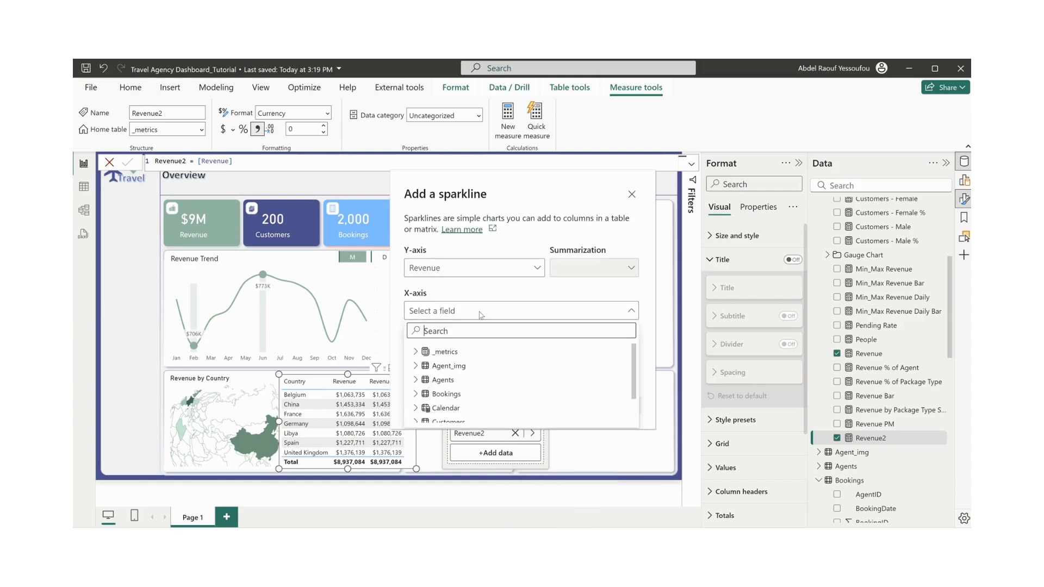
pyautogui.write('month')
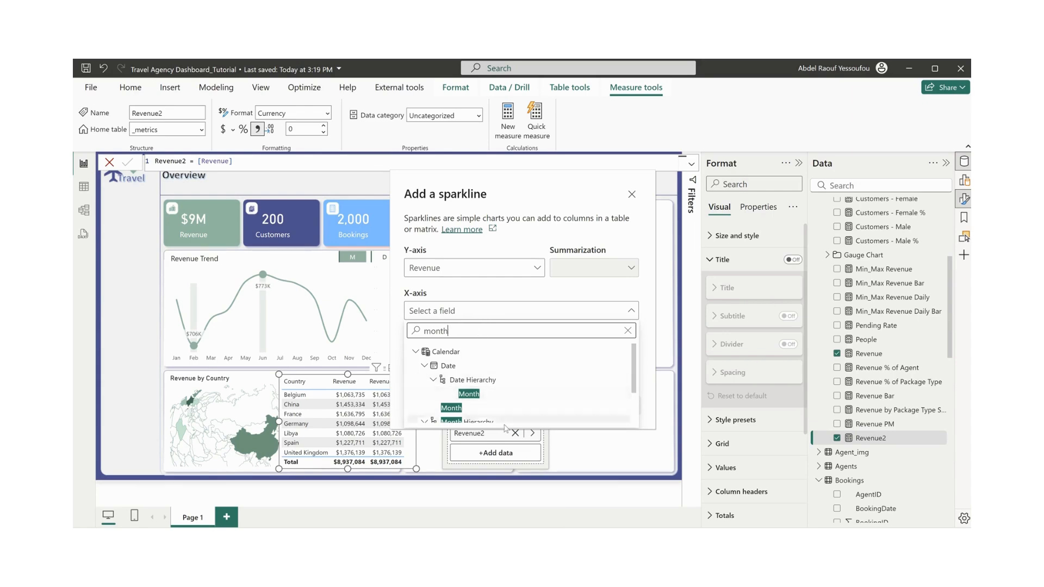
pyautogui.scroll(-1, 514, 402)
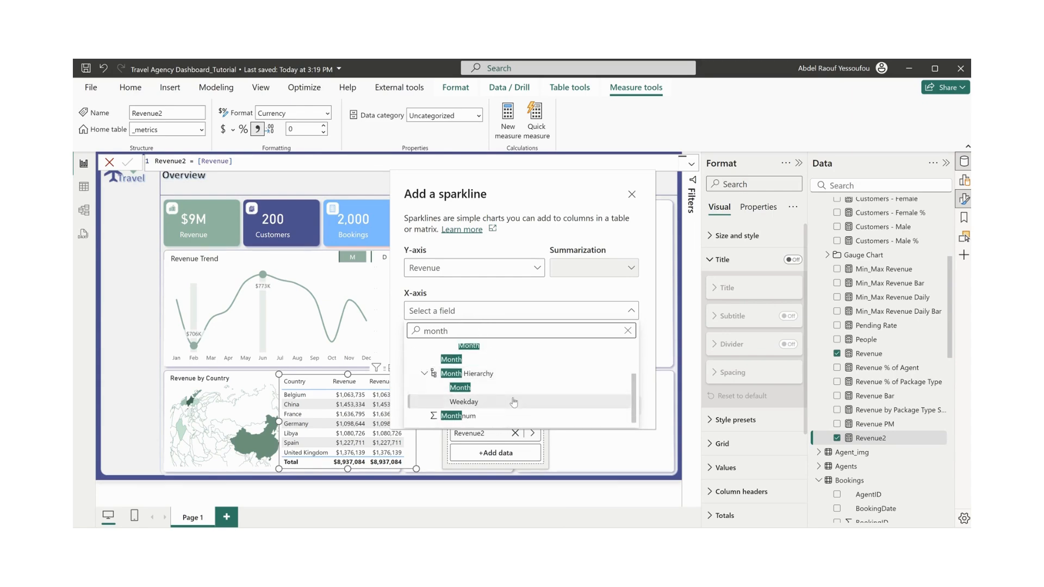
pyautogui.click(471, 417)
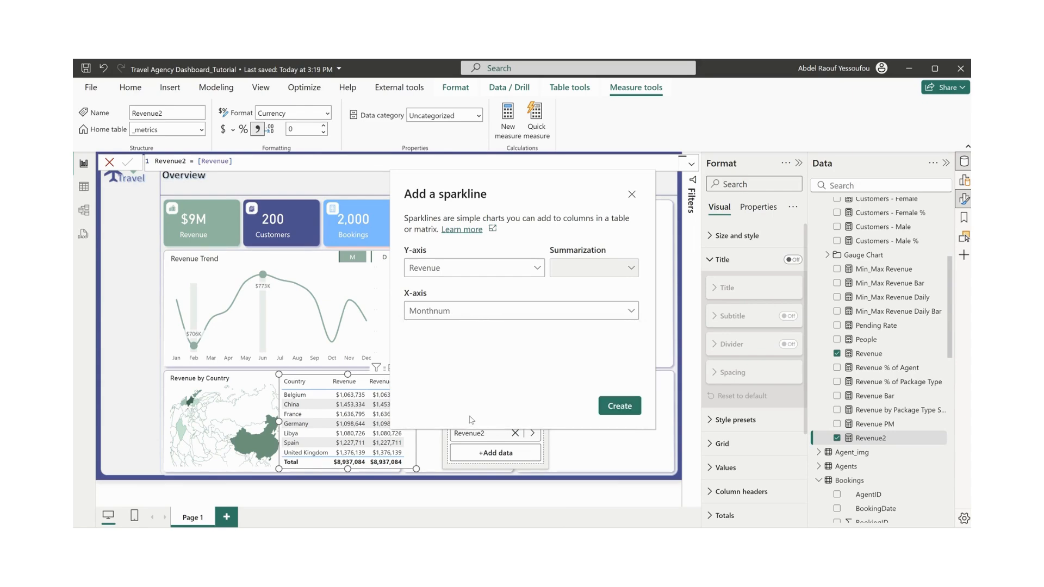
pyautogui.click(627, 409)
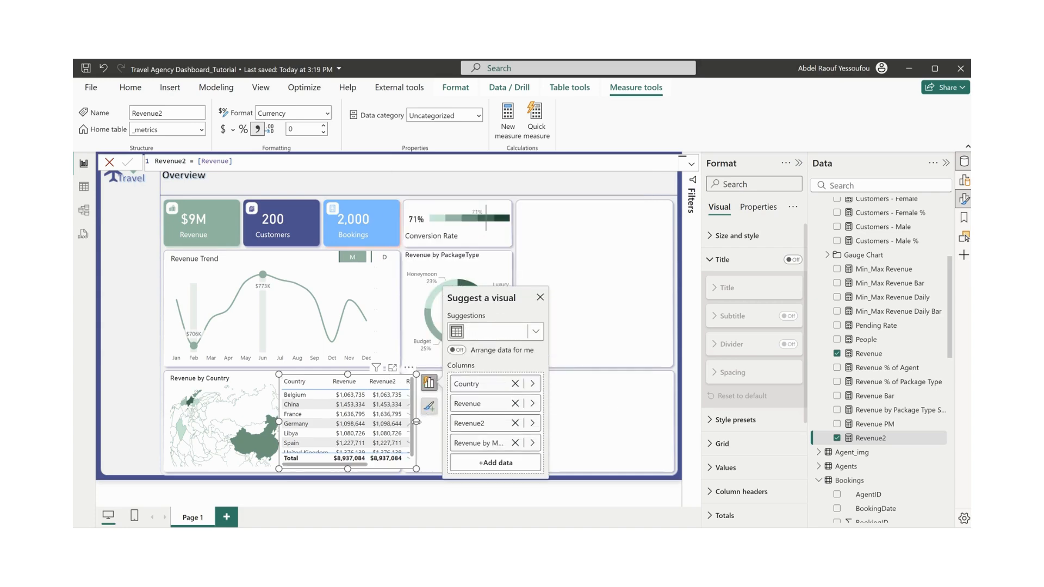
pyautogui.moveTo(417, 422); pyautogui.dragTo(491, 436)
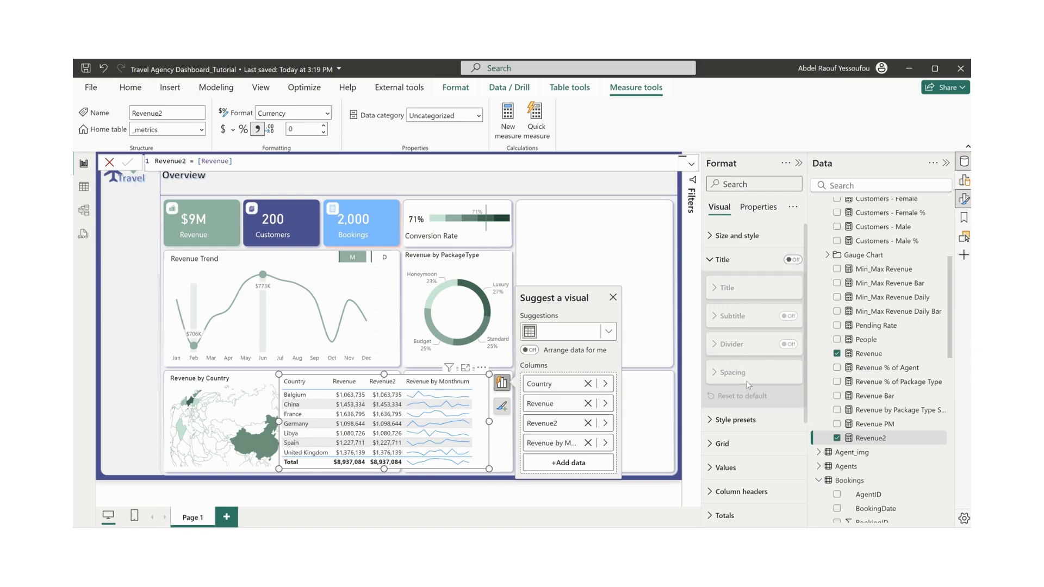
# - Turn off the country table's background
pyautogui.click(738, 236)
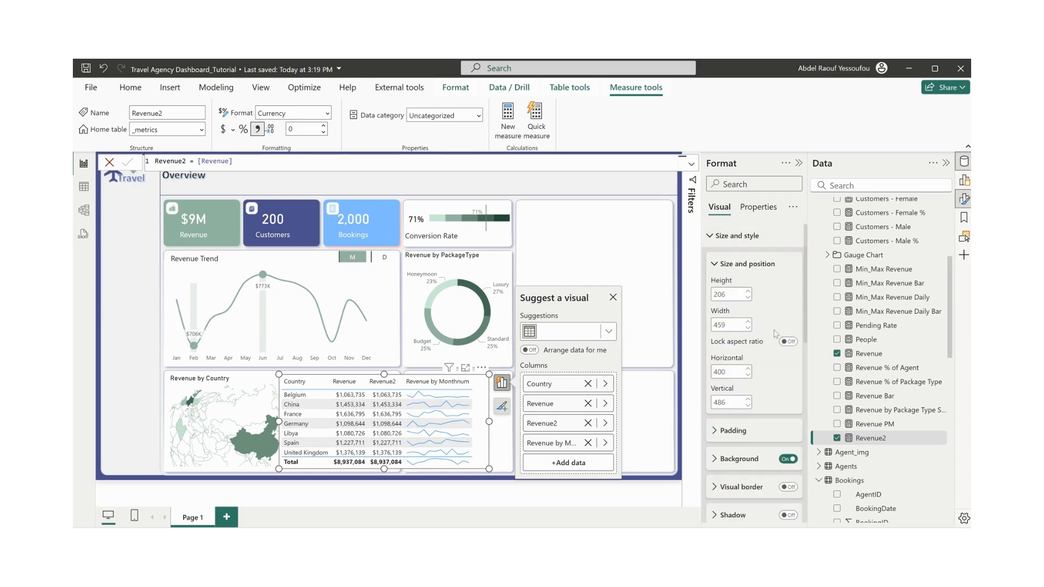
pyautogui.click(788, 459)
pyautogui.click(723, 237)
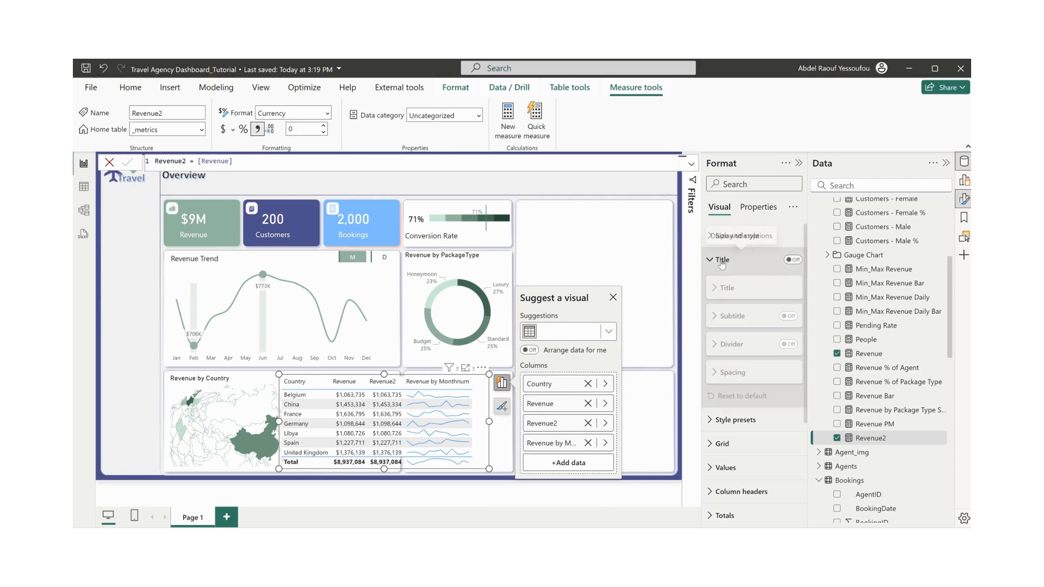
# - Set the country table's style preset to None
pyautogui.click(722, 261)
pyautogui.click(736, 285)
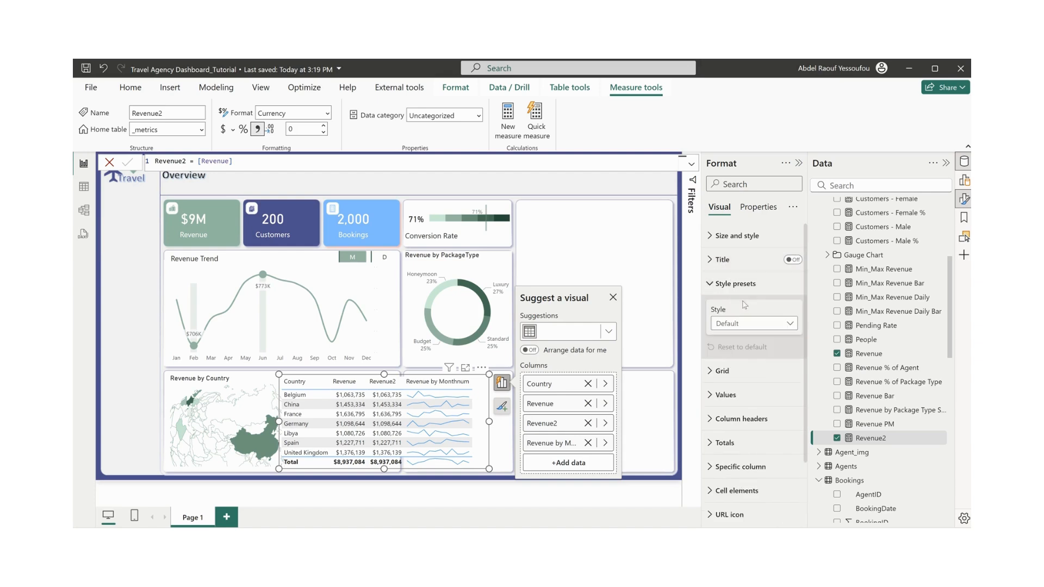
pyautogui.click(748, 324)
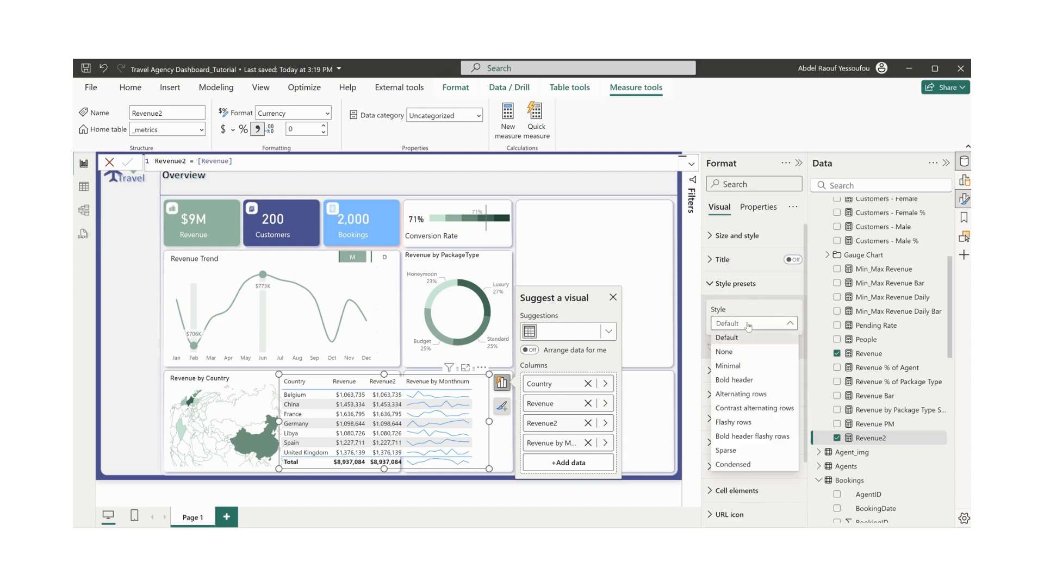
pyautogui.click(742, 356)
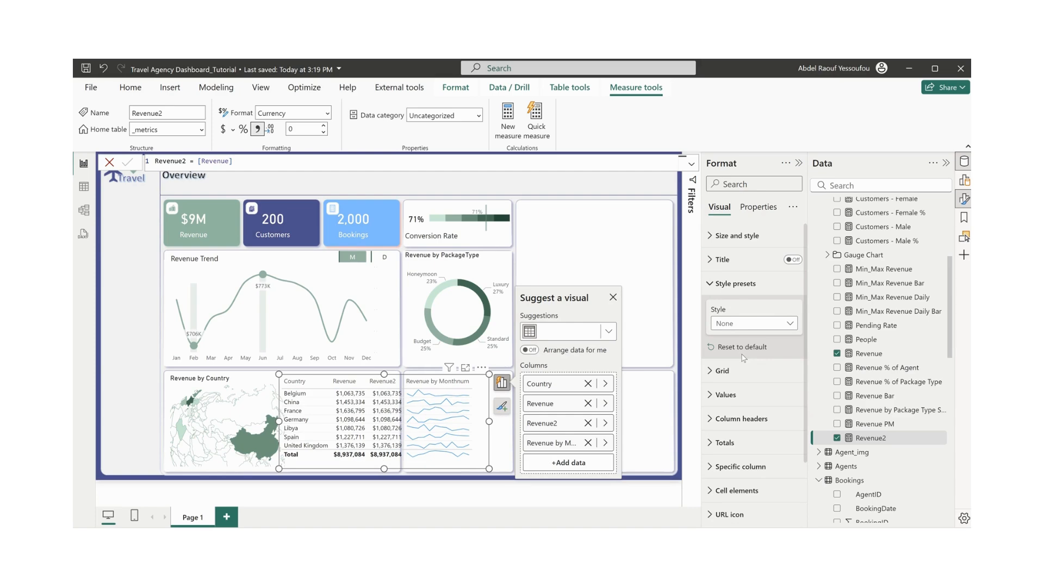
pyautogui.click(730, 285)
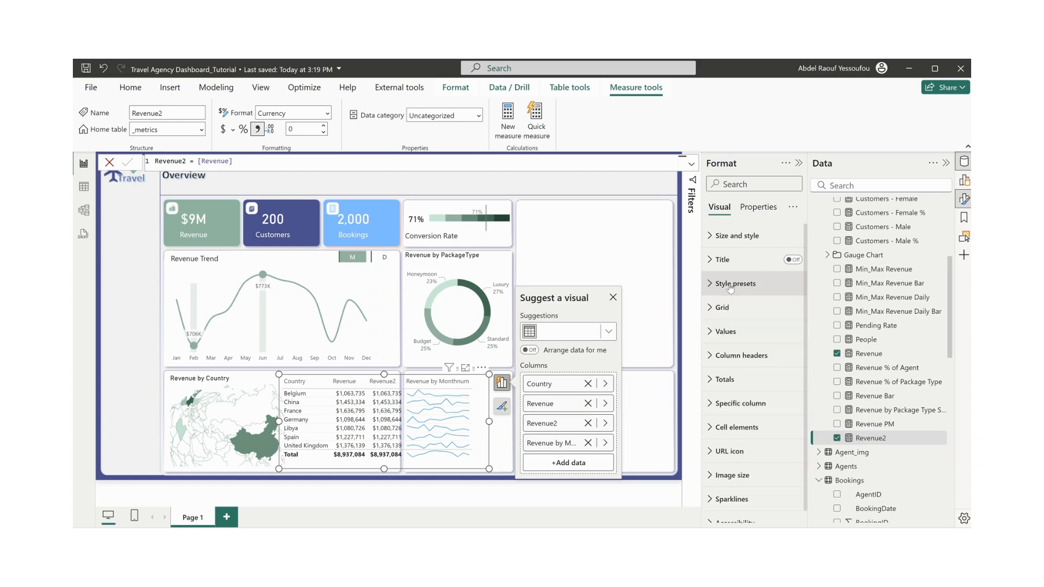
# - Turn off the totals row of the country table
pyautogui.scroll(-1, 756, 432)
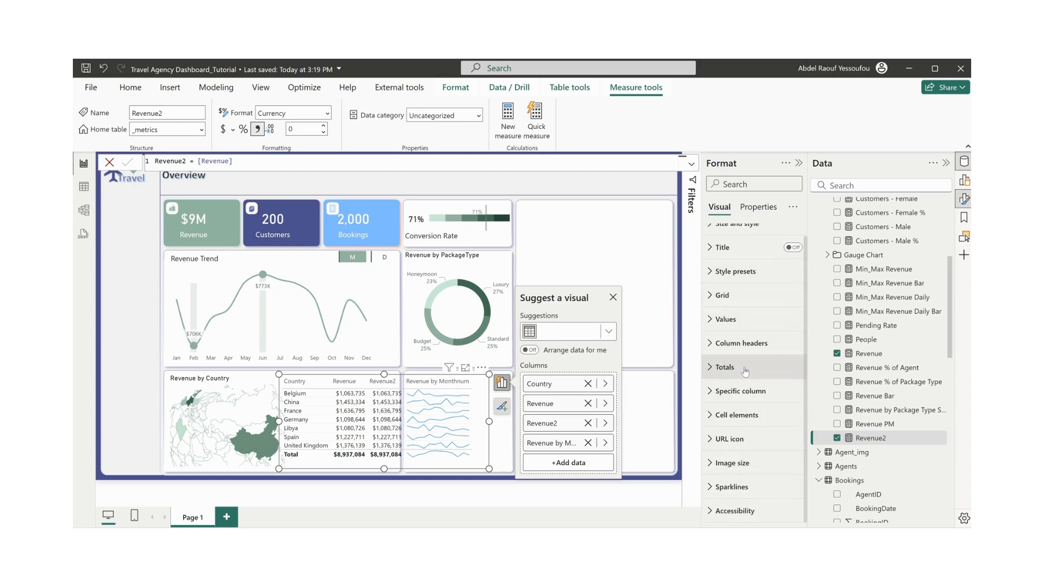
pyautogui.click(718, 375)
pyautogui.click(718, 375)
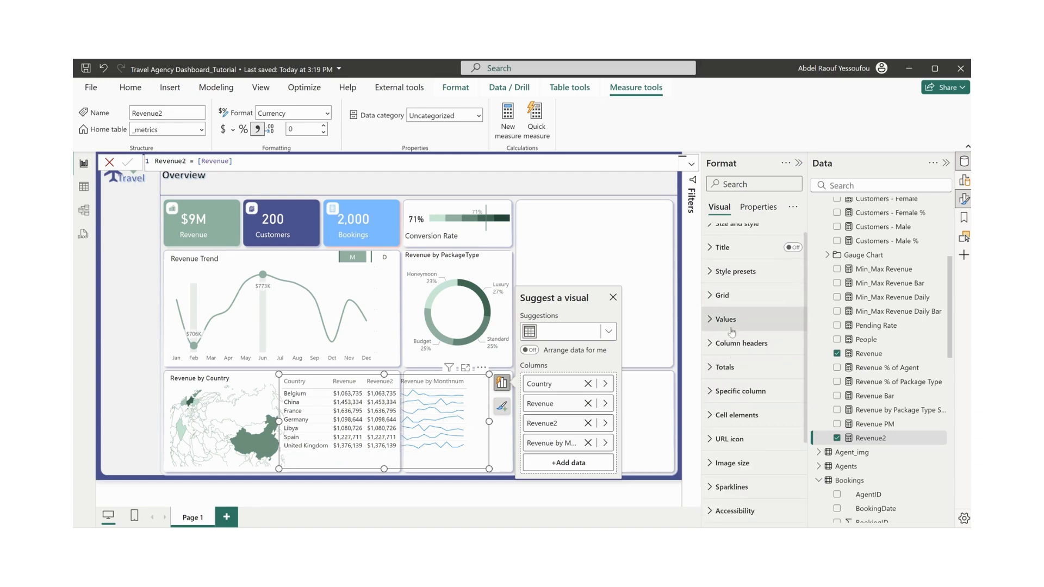
# - Turn off the horizontal gridlines of the country table
pyautogui.click(723, 295)
pyautogui.click(786, 326)
pyautogui.click(787, 325)
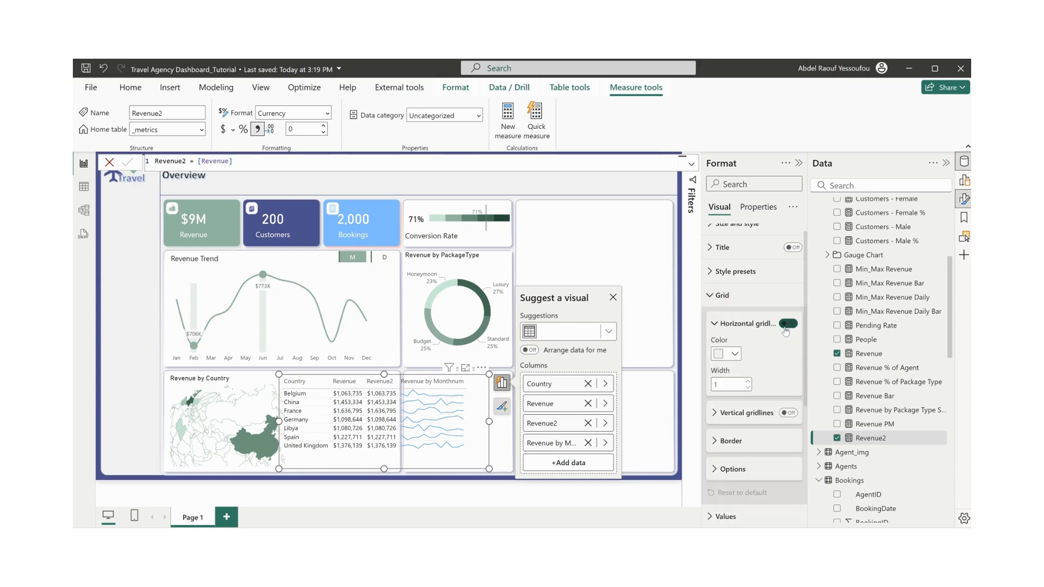
pyautogui.click(726, 299)
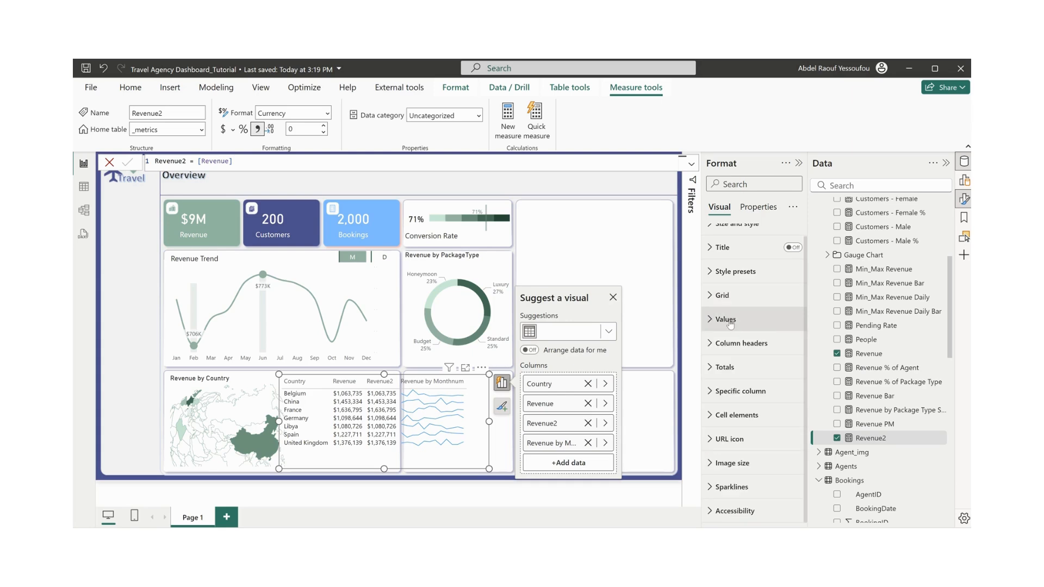
# - Set the grid border color of the country table to white for all sections
pyautogui.click(730, 324)
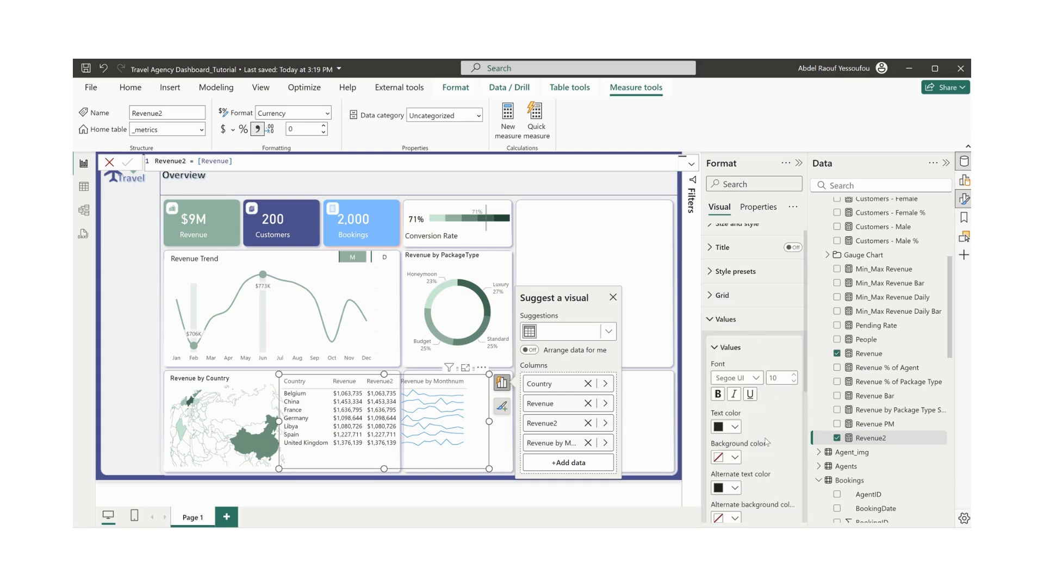
pyautogui.click(726, 320)
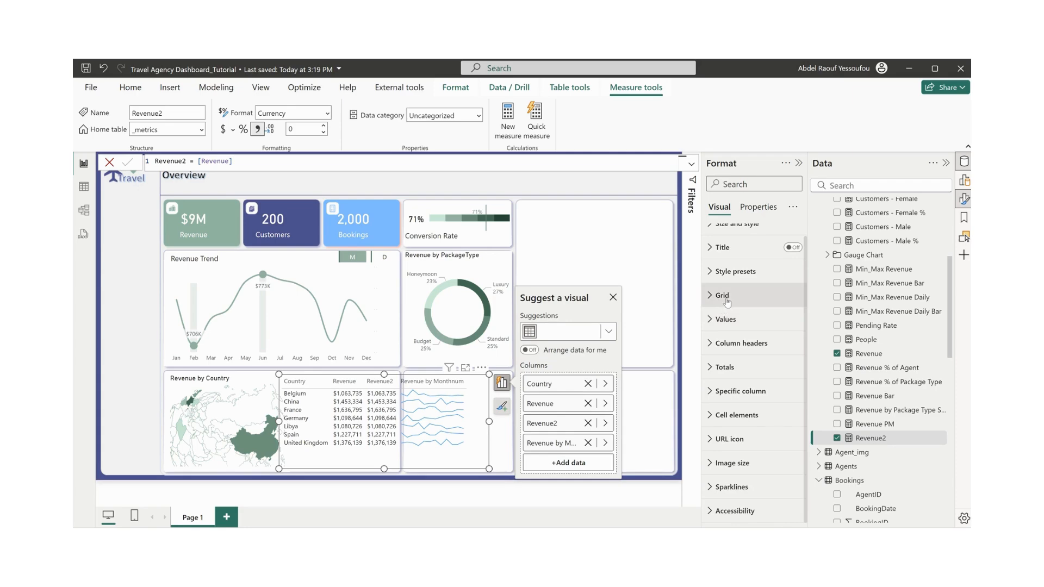
pyautogui.click(727, 299)
pyautogui.click(735, 443)
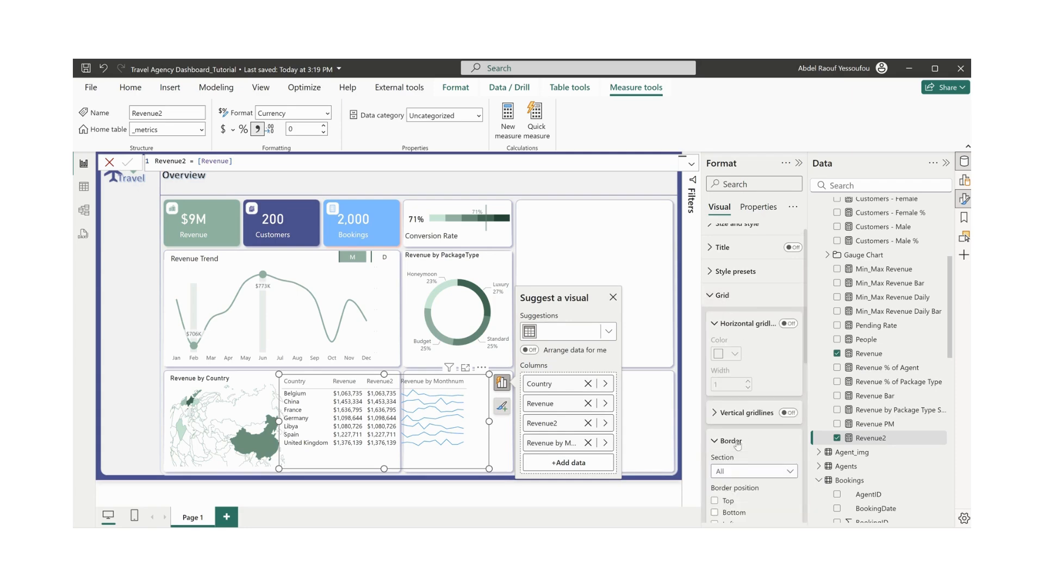
pyautogui.scroll(-3, 756, 484)
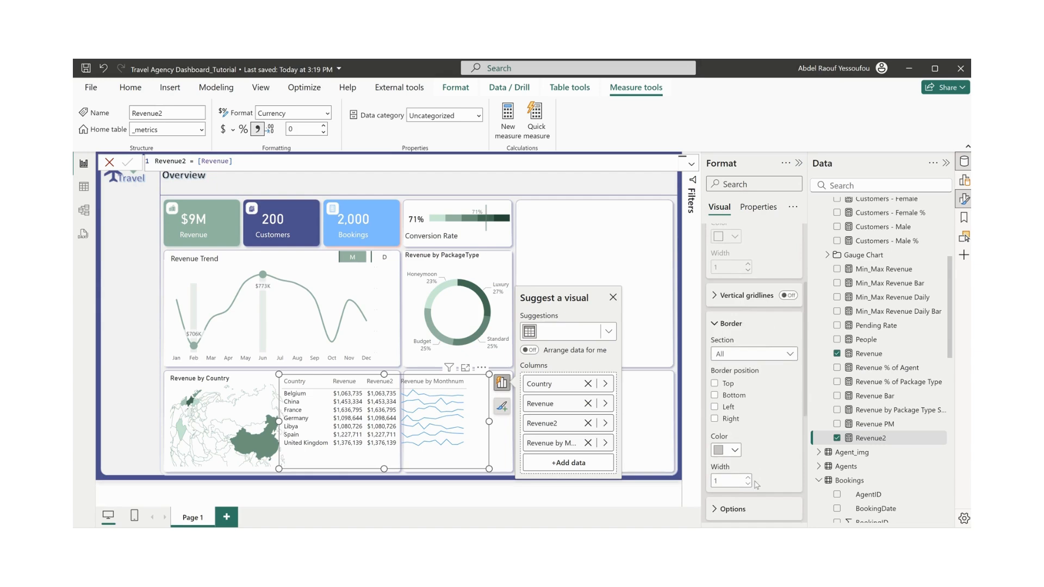
pyautogui.click(735, 450)
pyautogui.click(726, 266)
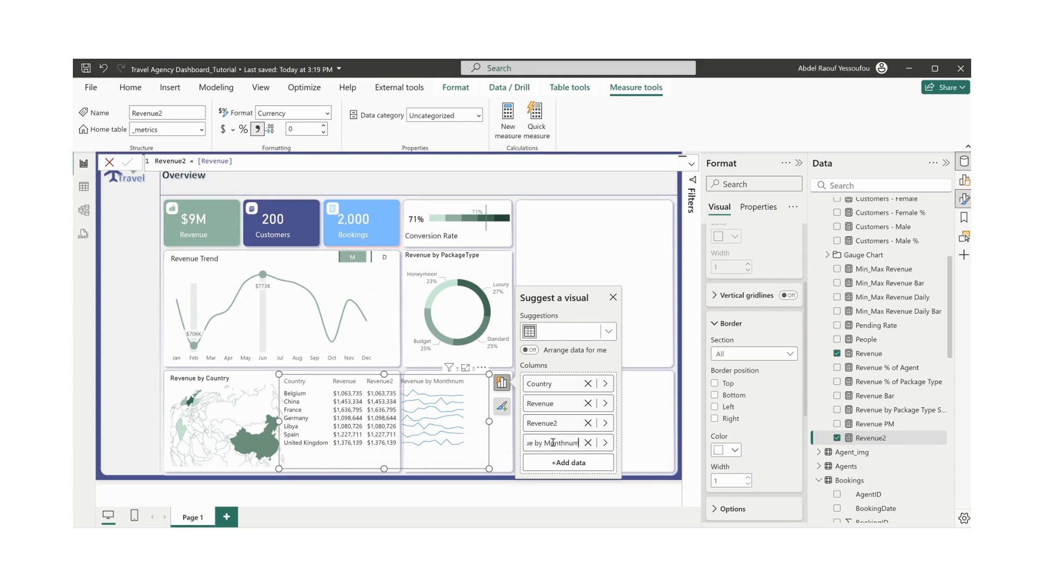
# - Rename the table's sparkline column to Sp and widen it so the trend lines are readable
pyautogui.doubleClick(553, 443)
pyautogui.write('S')
pyautogui.press('Return')
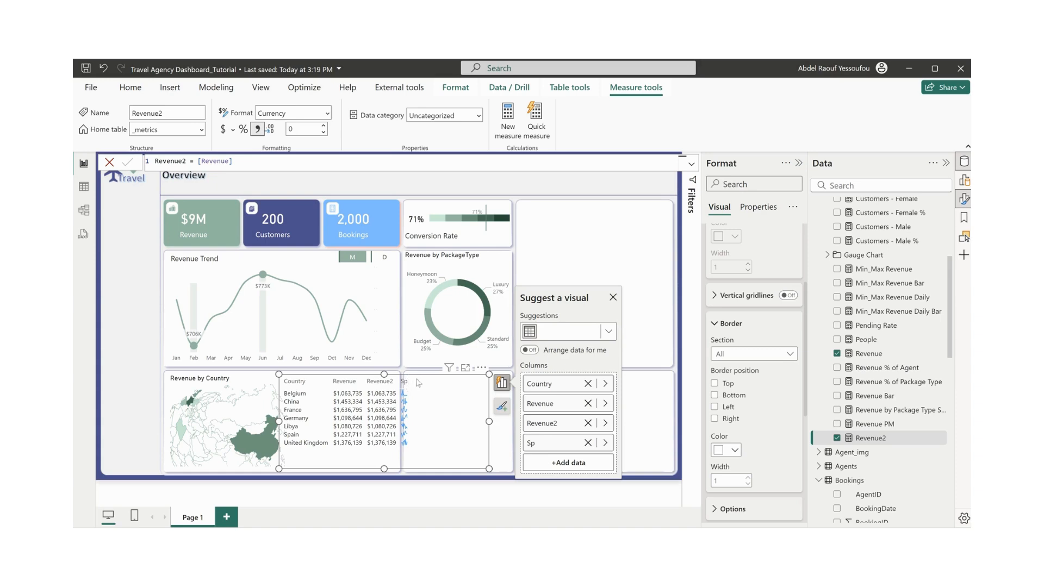
pyautogui.moveTo(450, 382); pyautogui.dragTo(452, 383)
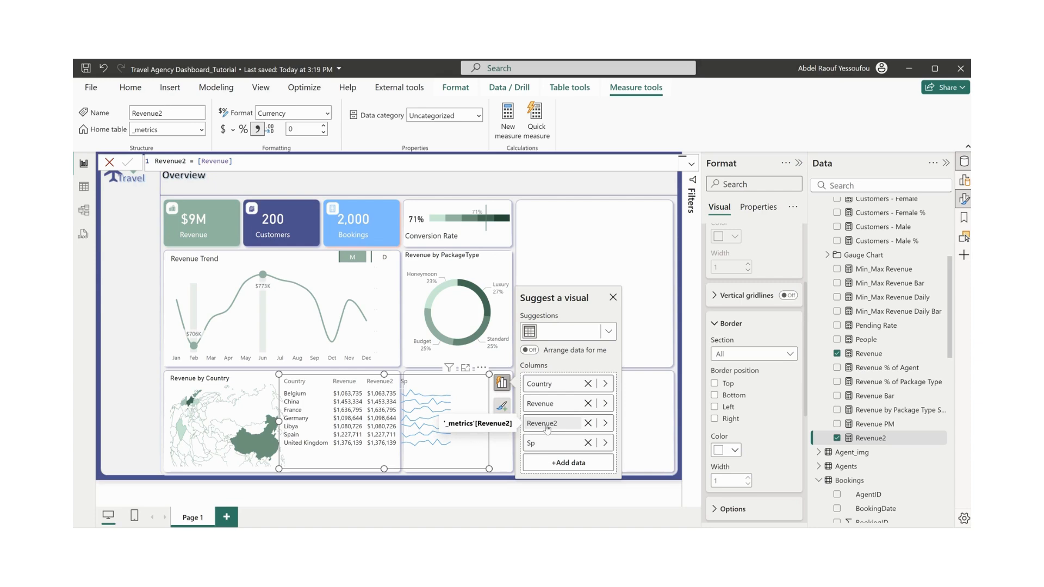
# - Move the Sp column between Revenue and Revenue2, and show Revenue2 as percent of grand total
pyautogui.moveTo(544, 443); pyautogui.dragTo(546, 419)
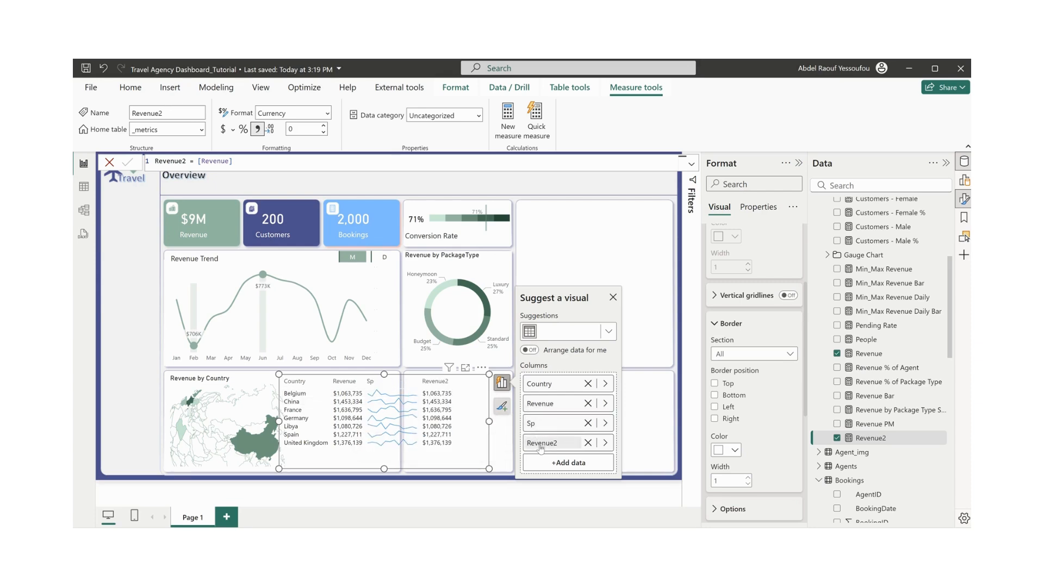
pyautogui.rightClick(542, 449)
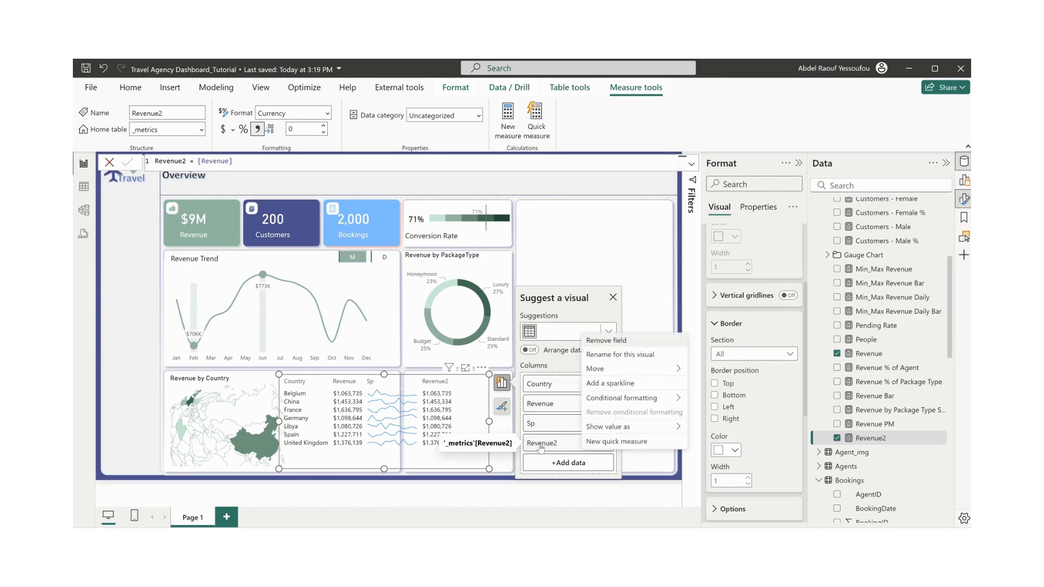
pyautogui.moveTo(636, 432)
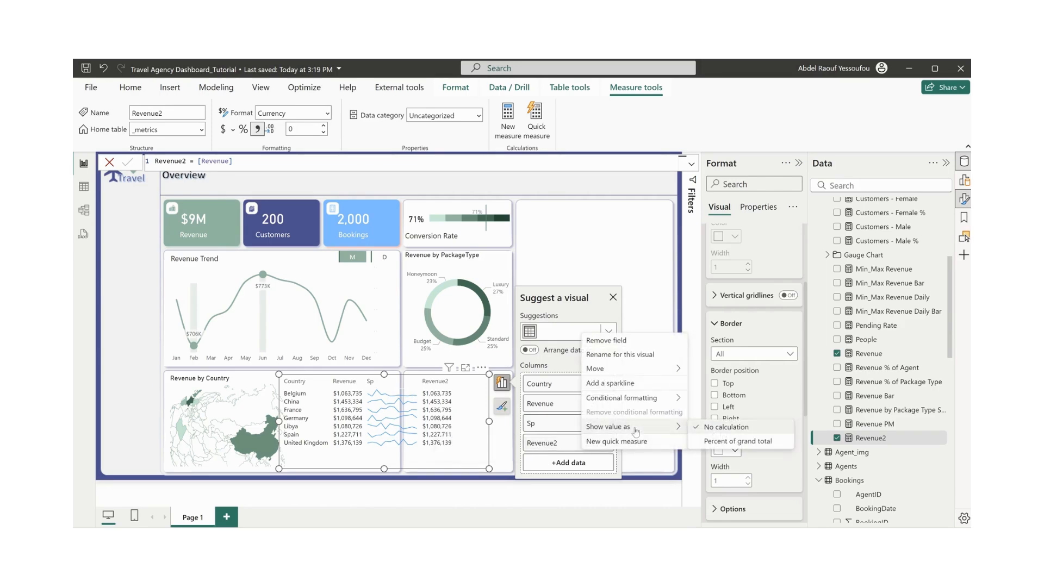
pyautogui.click(738, 442)
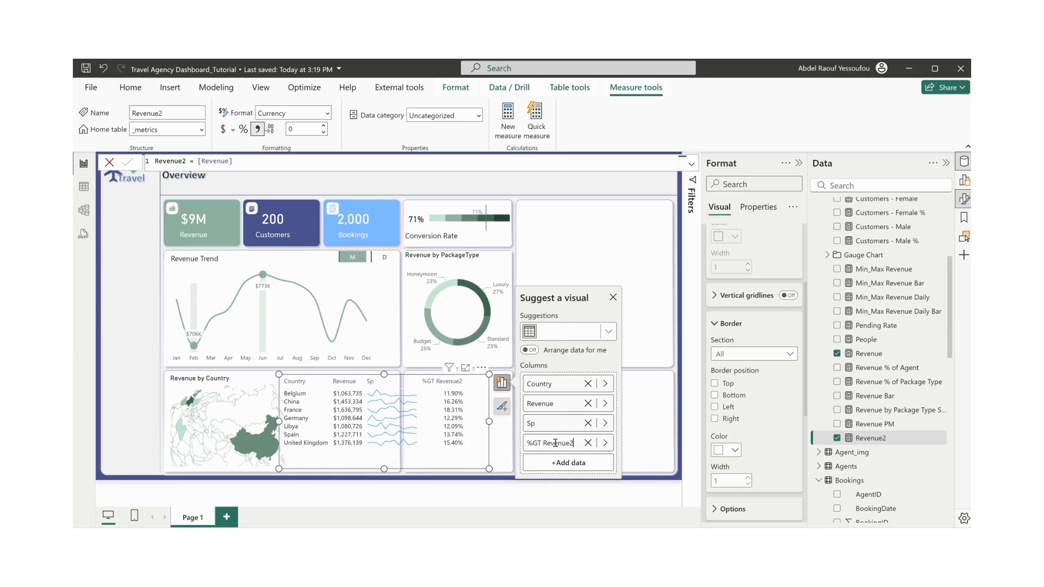
# - Rename the table's percent-of-grand-total column to % and its Revenue column to Rev
pyautogui.keyDown('shift'); pyautogui.click(534, 443); pyautogui.keyUp('shift')
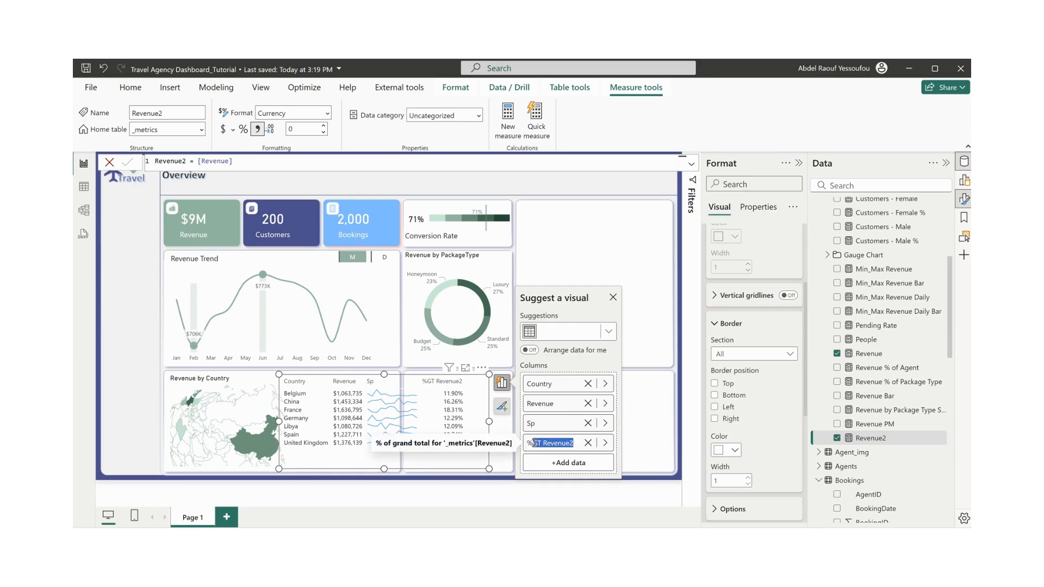
pyautogui.press('BackSpace')
pyautogui.press('Return')
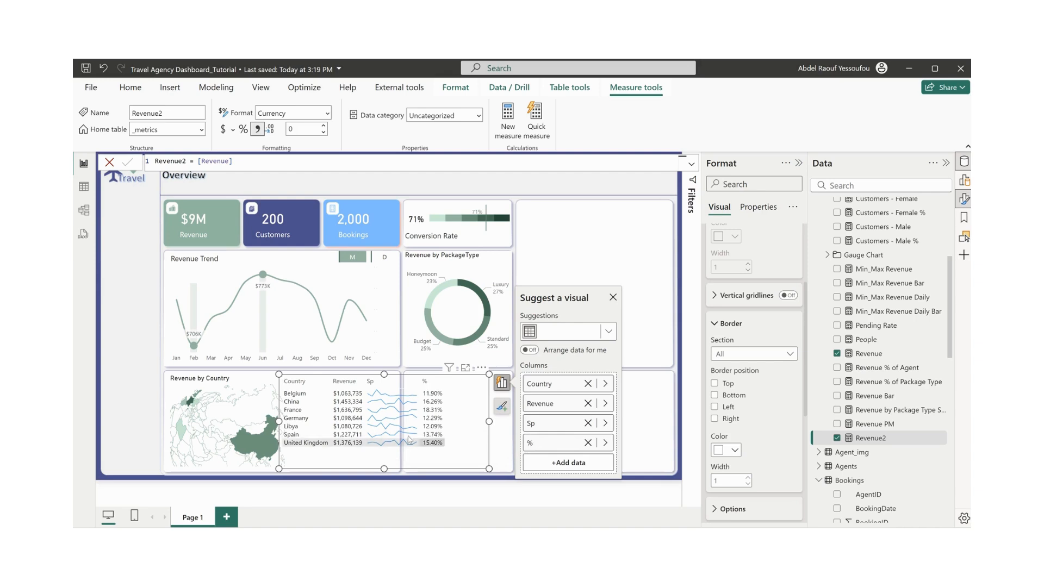
pyautogui.doubleClick(547, 408)
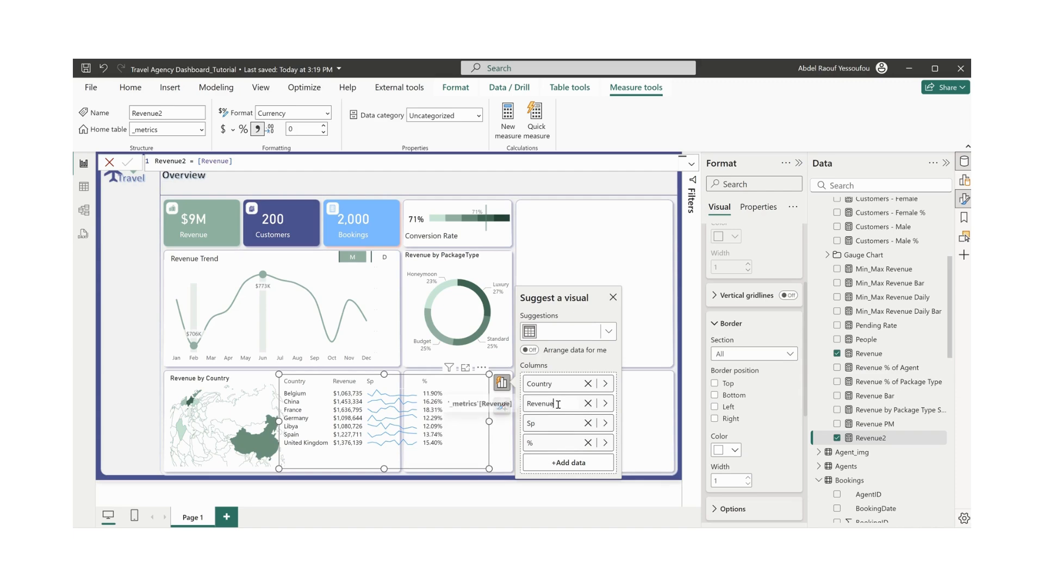
pyautogui.press('Return')
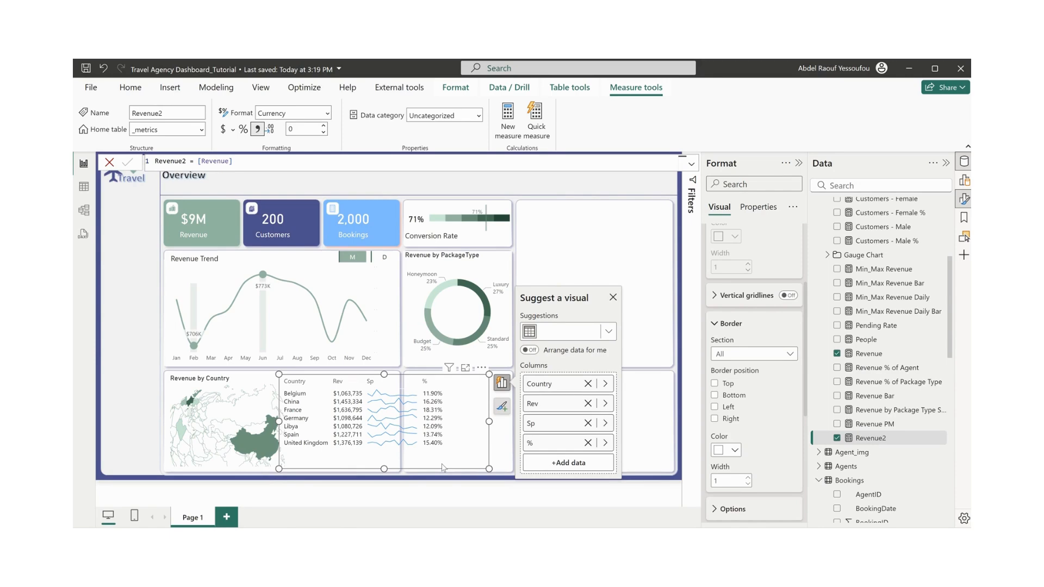
# - Set the text color of the country table's column headers to white so they blend into the card
pyautogui.scroll(3, 746, 312)
pyautogui.click(736, 308)
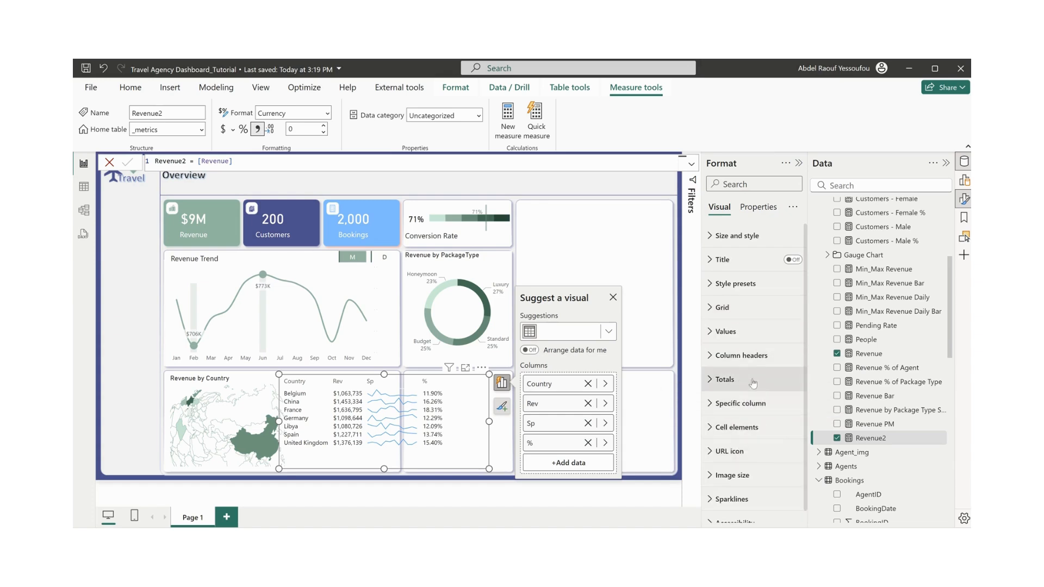
pyautogui.click(750, 357)
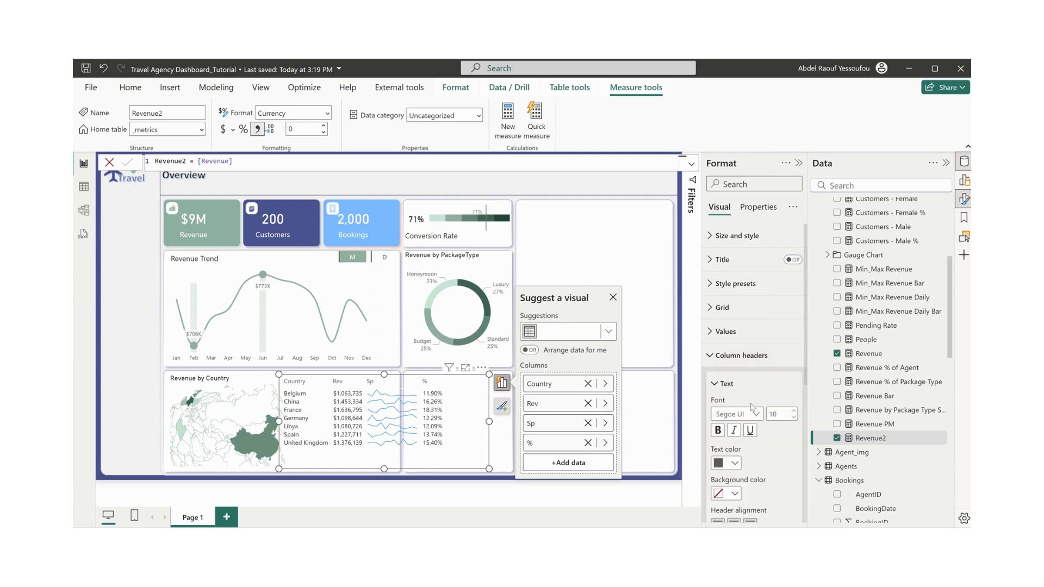
pyautogui.click(736, 466)
pyautogui.click(726, 413)
pyautogui.click(720, 357)
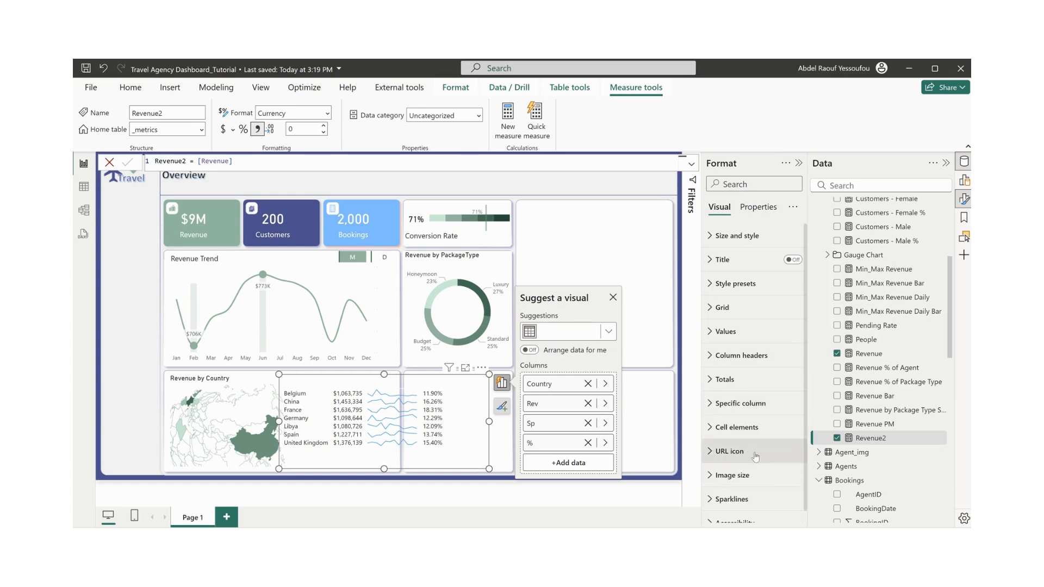
# - Format the values of the Rev column with Millions as display units and 2 decimal places
pyautogui.scroll(-1, 756, 457)
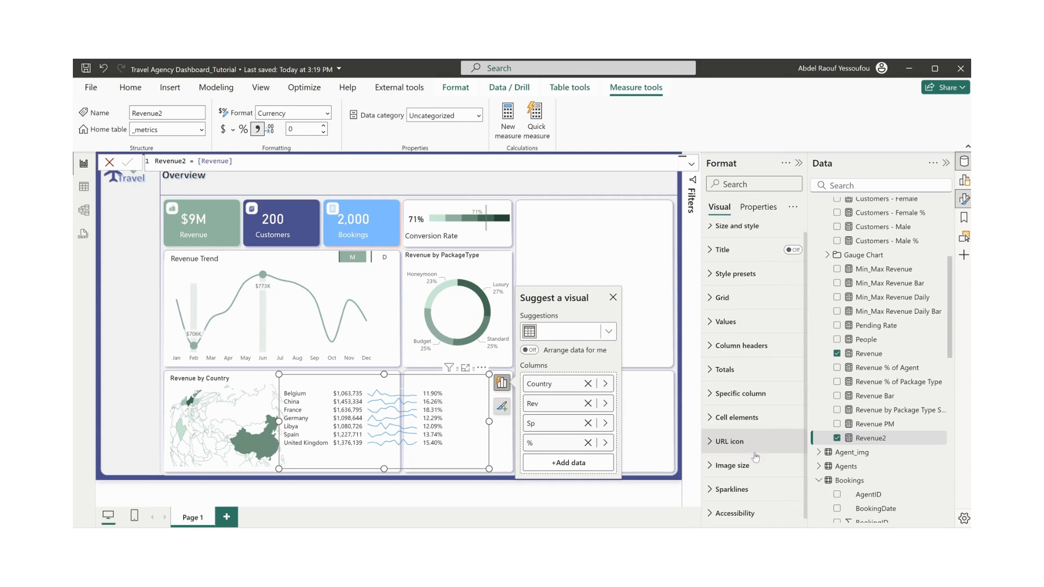
pyautogui.click(737, 415)
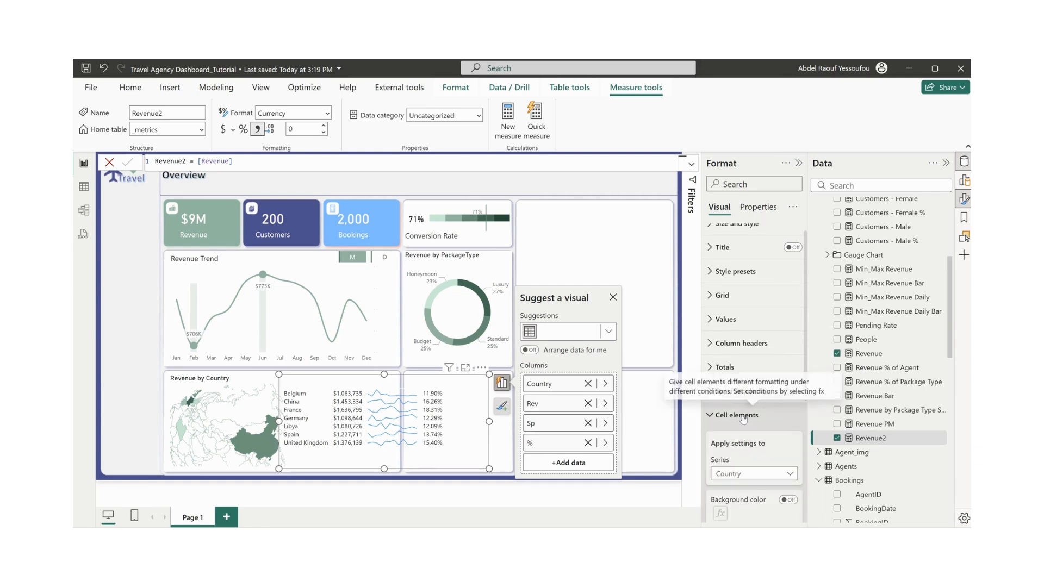
pyautogui.scroll(3, 752, 348)
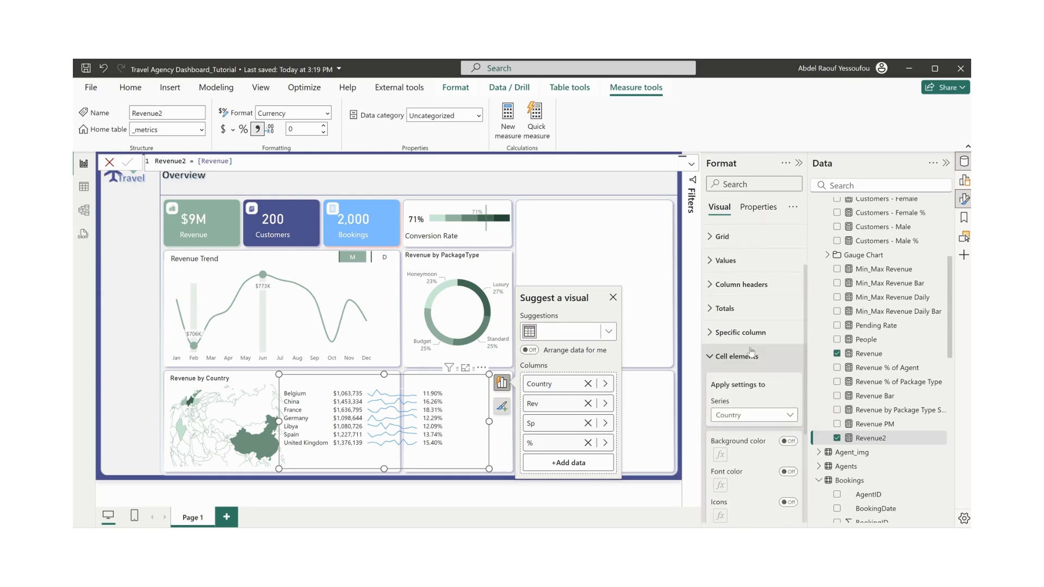
pyautogui.click(738, 349)
pyautogui.click(740, 391)
pyautogui.scroll(-3, 758, 457)
pyautogui.scroll(-1, 757, 457)
pyautogui.scroll(1, 757, 457)
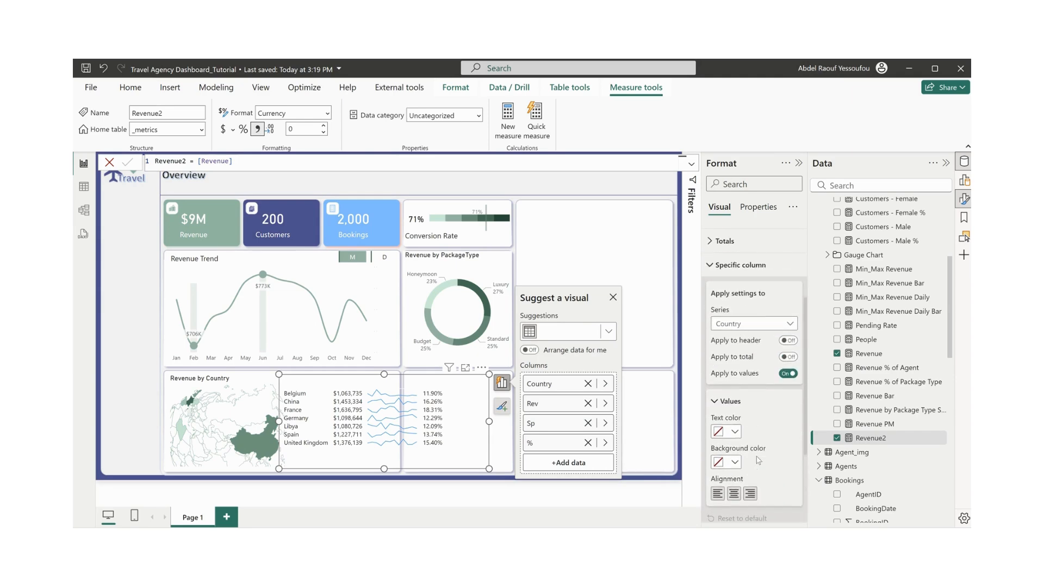
pyautogui.click(743, 333)
pyautogui.click(721, 361)
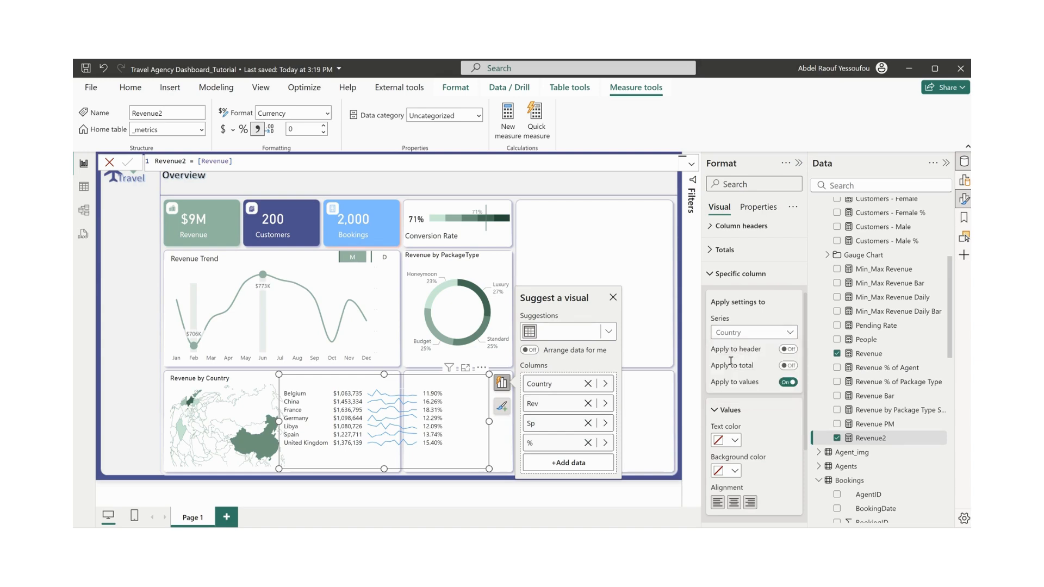
pyautogui.scroll(-2, 780, 442)
pyautogui.scroll(-1, 781, 442)
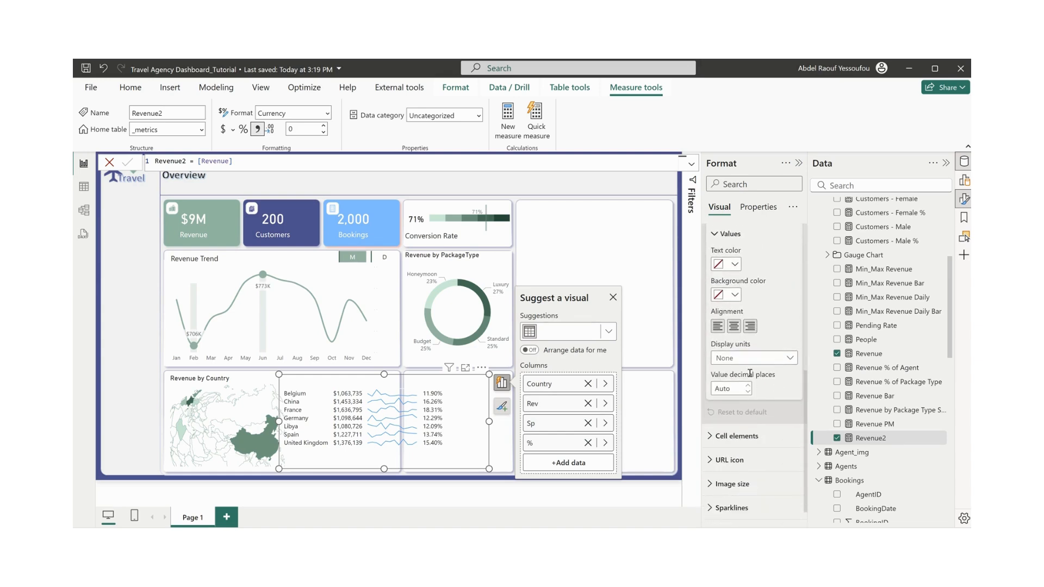
pyautogui.click(750, 359)
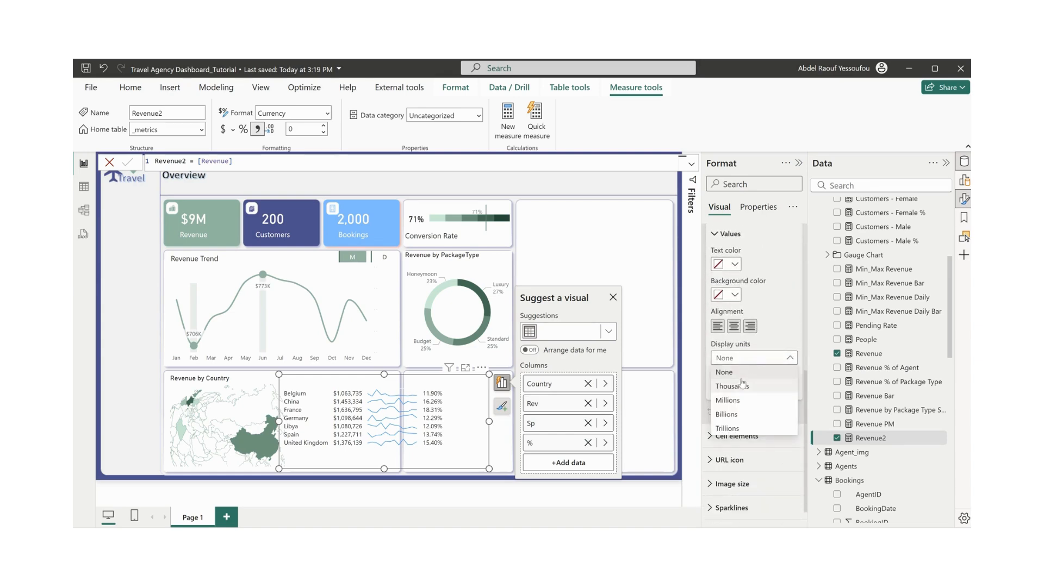
pyautogui.click(741, 403)
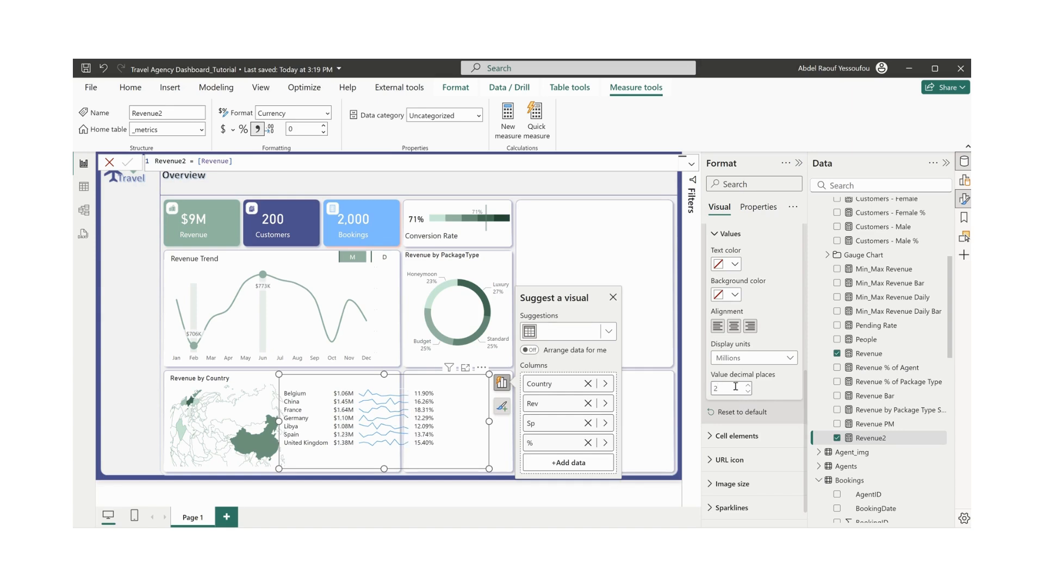
# - Set the values of the table's % column to 0 decimal places
pyautogui.scroll(2, 761, 405)
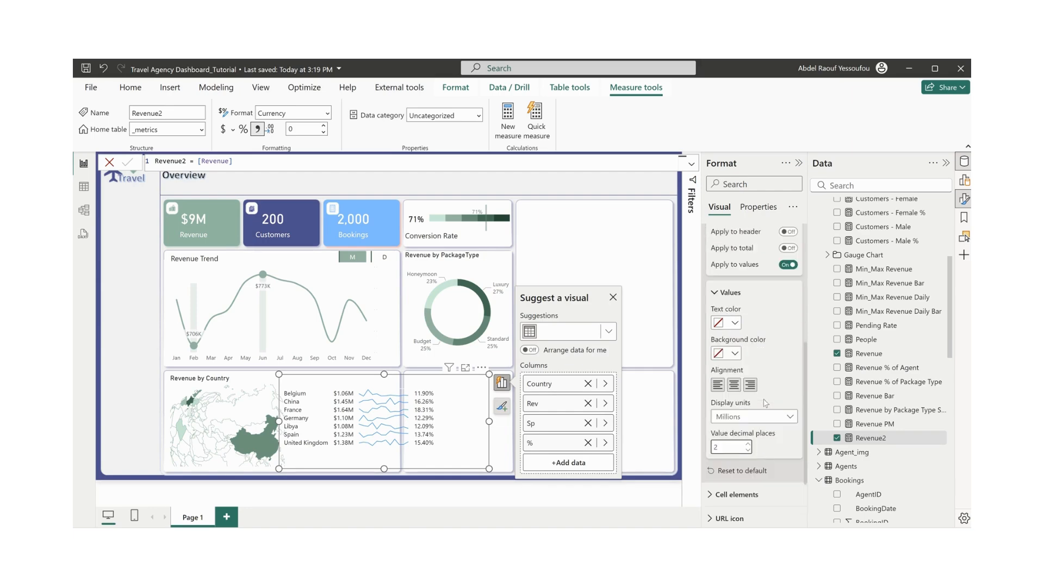
pyautogui.scroll(1, 734, 302)
pyautogui.click(762, 332)
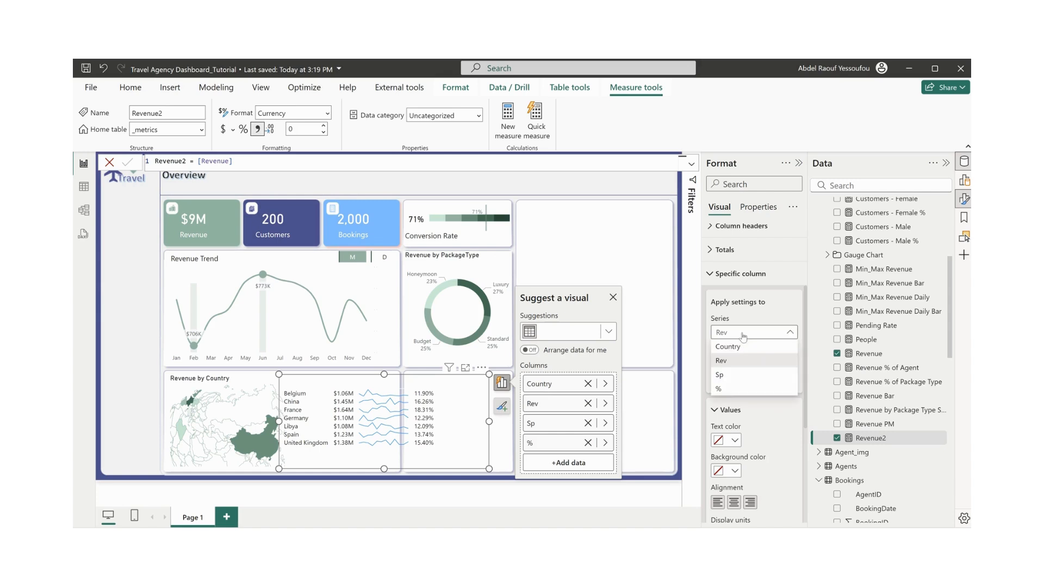
pyautogui.click(729, 390)
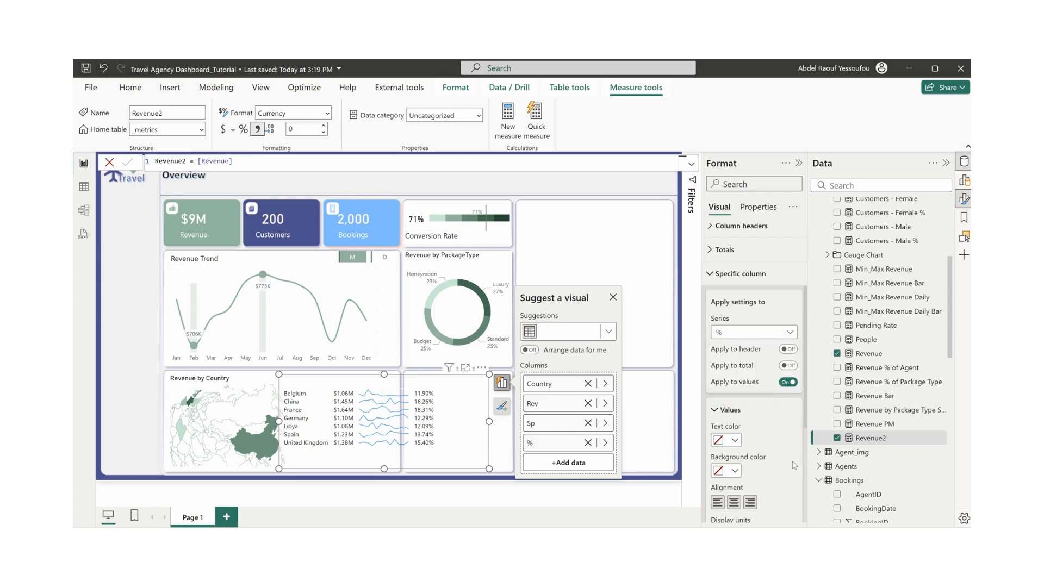
pyautogui.scroll(-3, 794, 465)
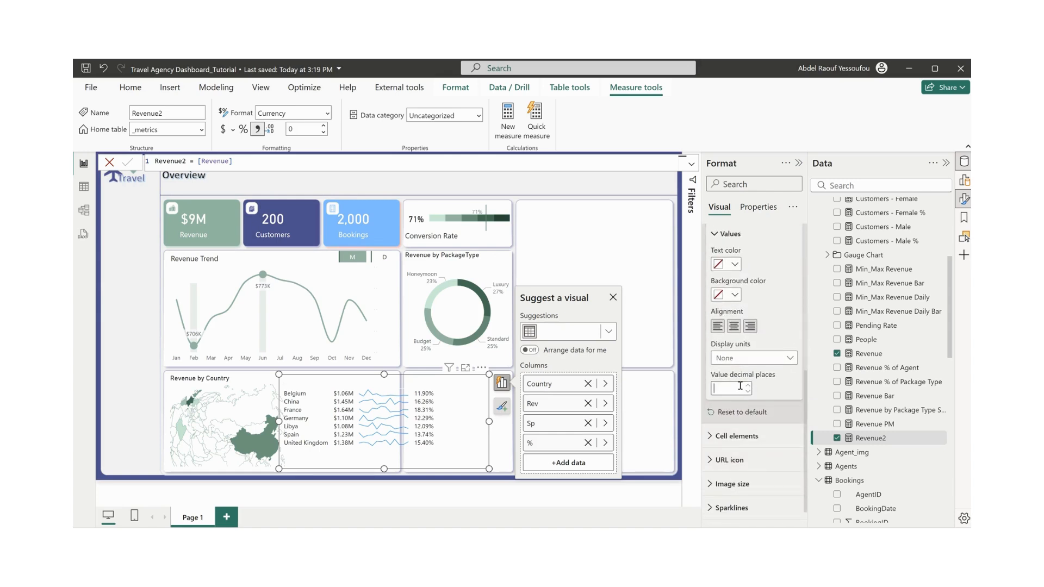
pyautogui.press('Return')
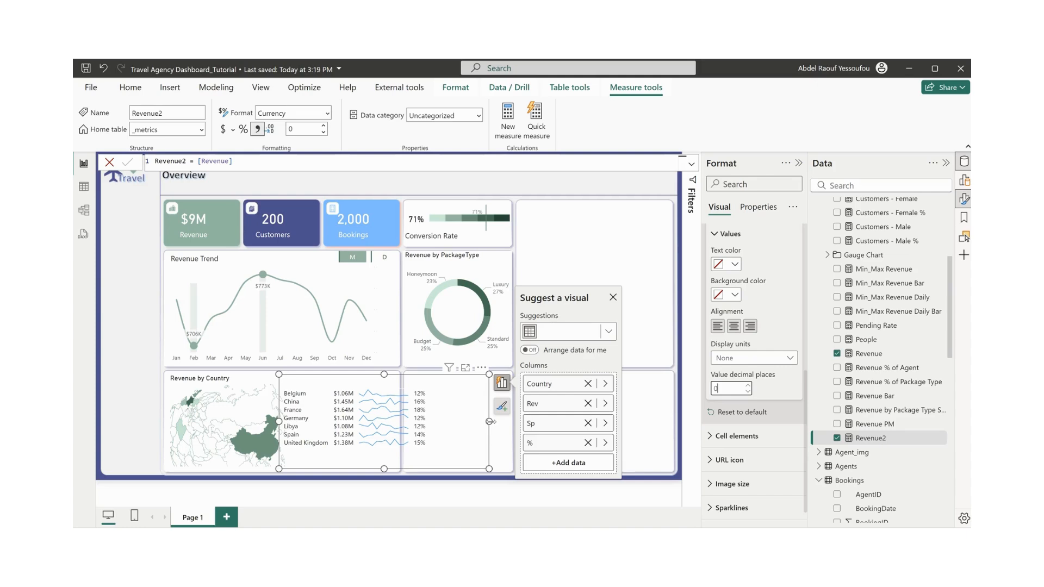
# - Narrow the country table and its sparkline column to fit the Revenue by Country card
pyautogui.moveTo(490, 422); pyautogui.dragTo(434, 428)
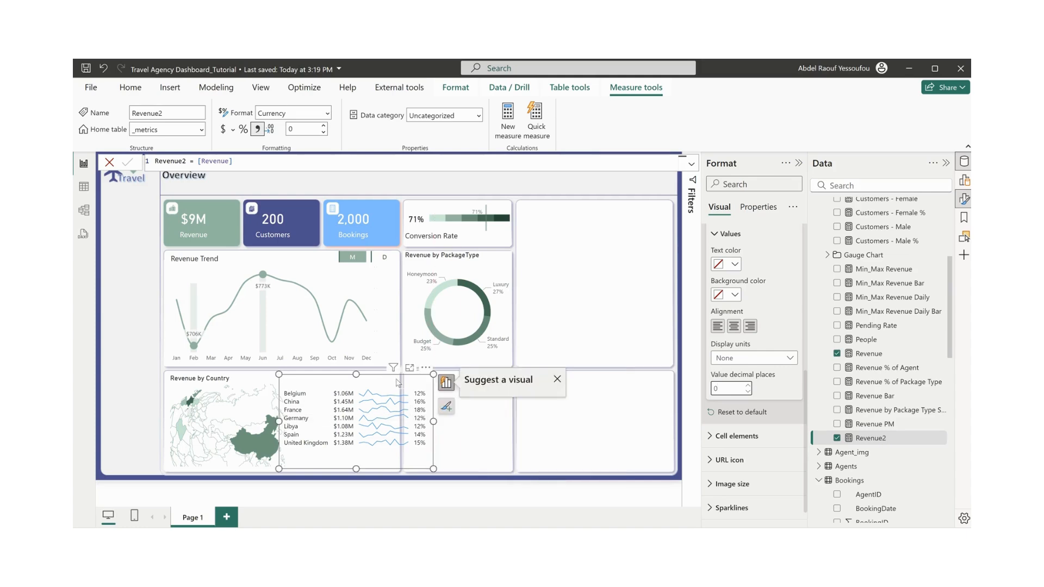
pyautogui.moveTo(410, 384); pyautogui.dragTo(391, 386)
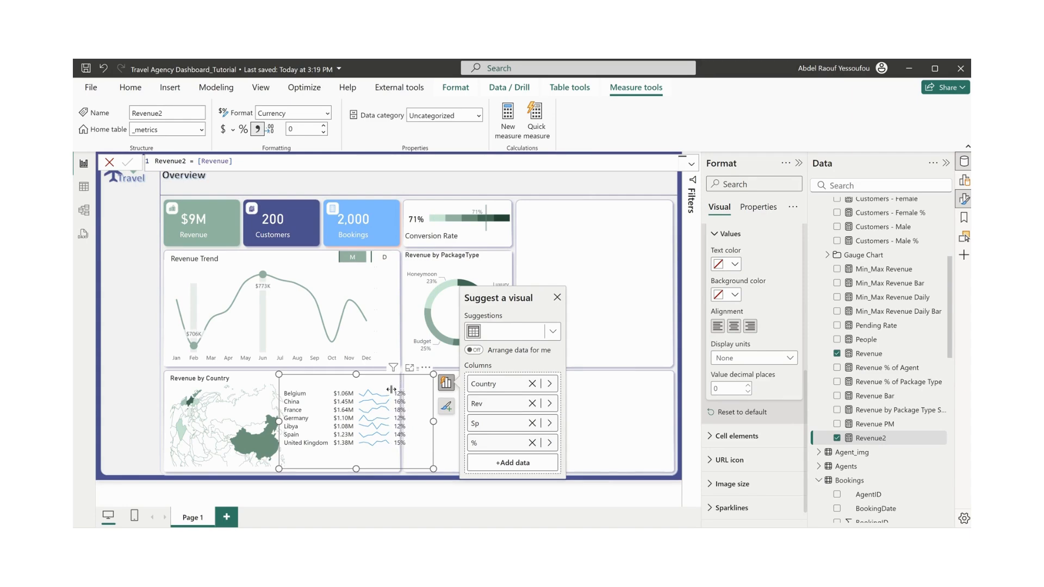
# - Narrow the country table and the Revenue by Country map, and move the table left to sit beside the map
pyautogui.moveTo(431, 422); pyautogui.dragTo(416, 425)
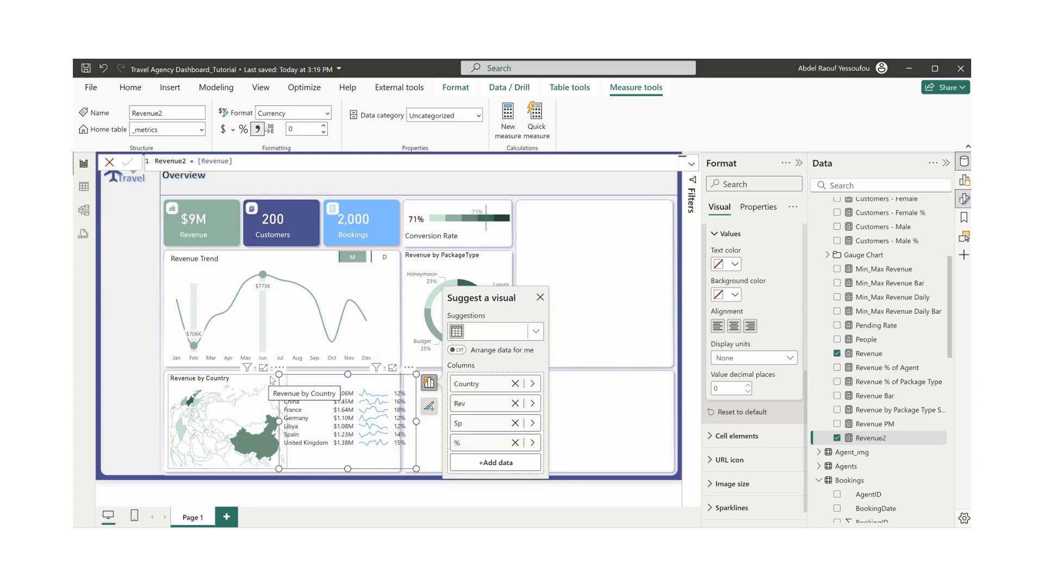
pyautogui.click(280, 422)
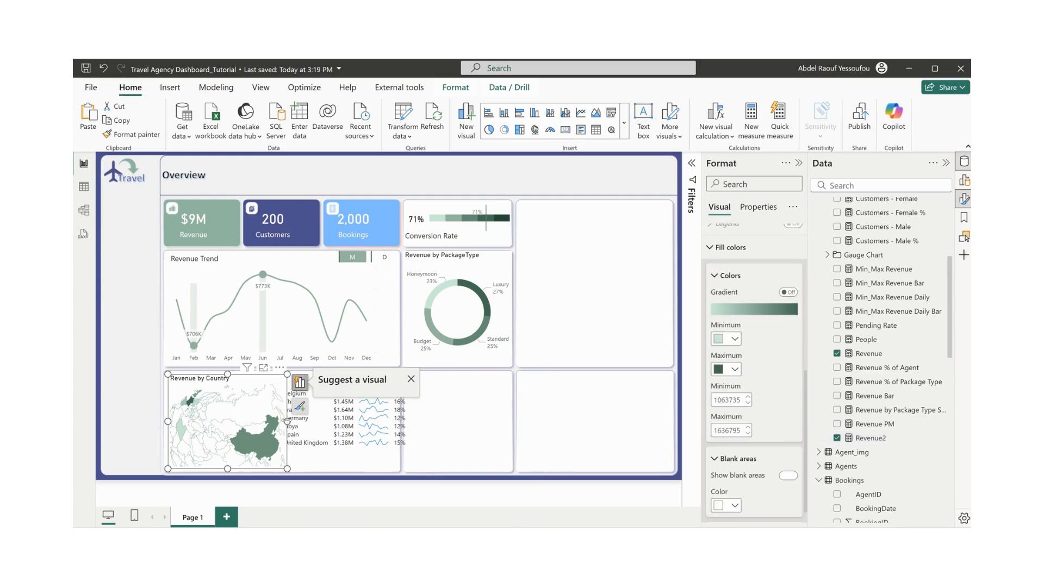
pyautogui.moveTo(280, 422); pyautogui.dragTo(289, 466)
pyautogui.click(280, 466)
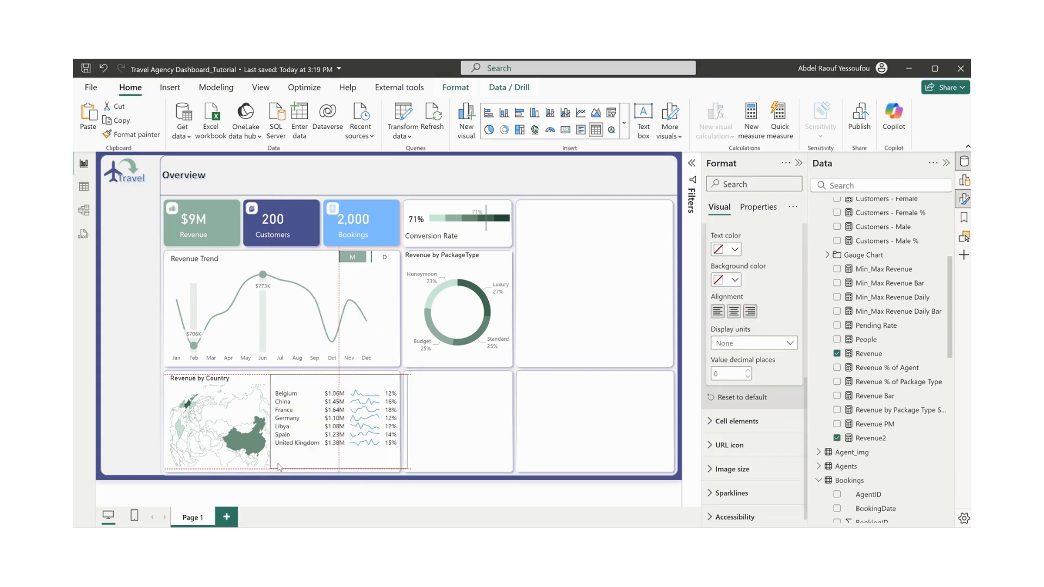
pyautogui.moveTo(278, 467); pyautogui.dragTo(281, 467)
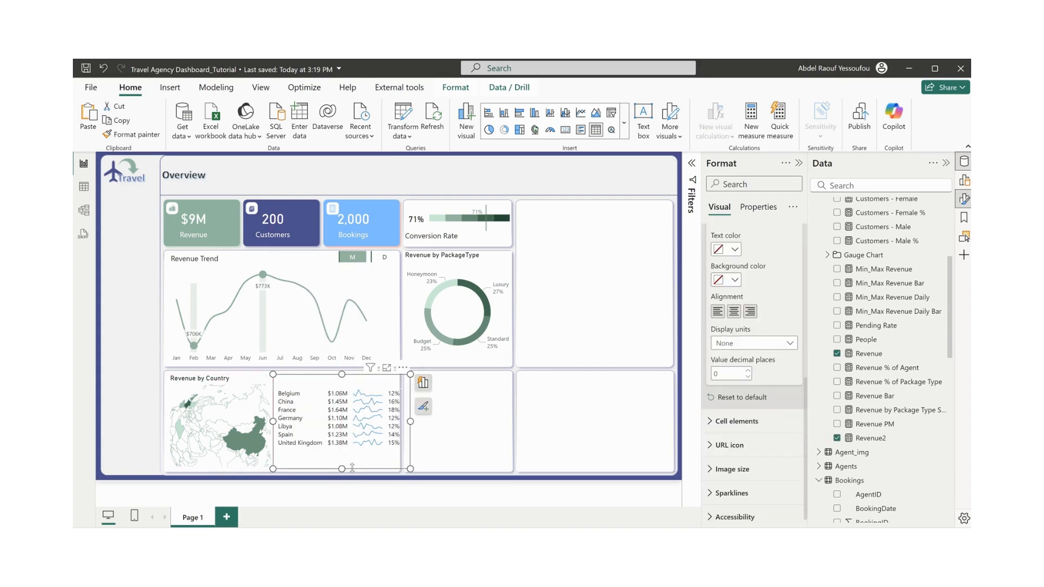
# - Trim the map's width slightly more and nudge the country table left against the map's right edge
pyautogui.click(254, 469)
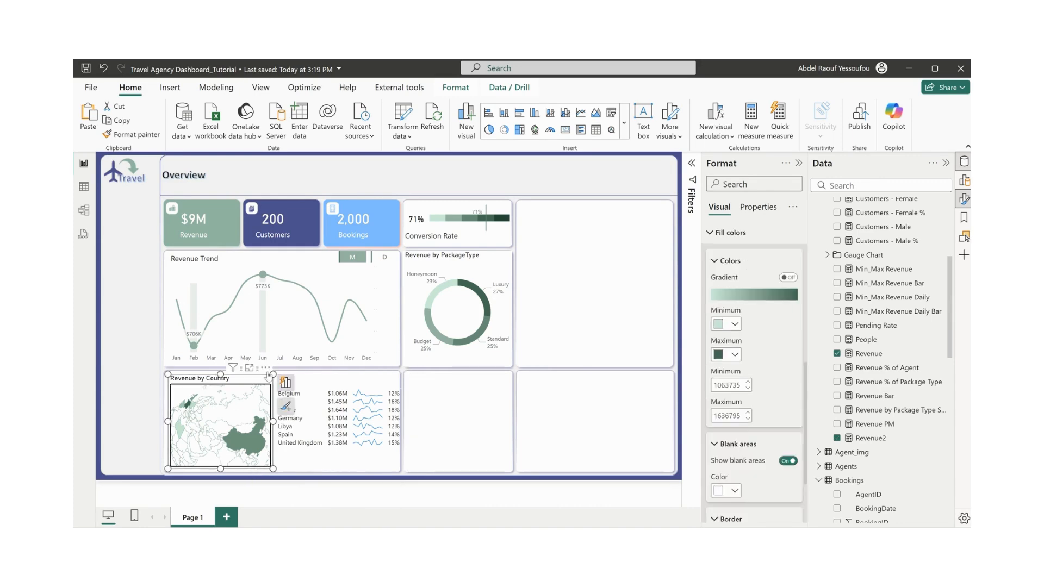
pyautogui.moveTo(273, 421); pyautogui.dragTo(266, 422)
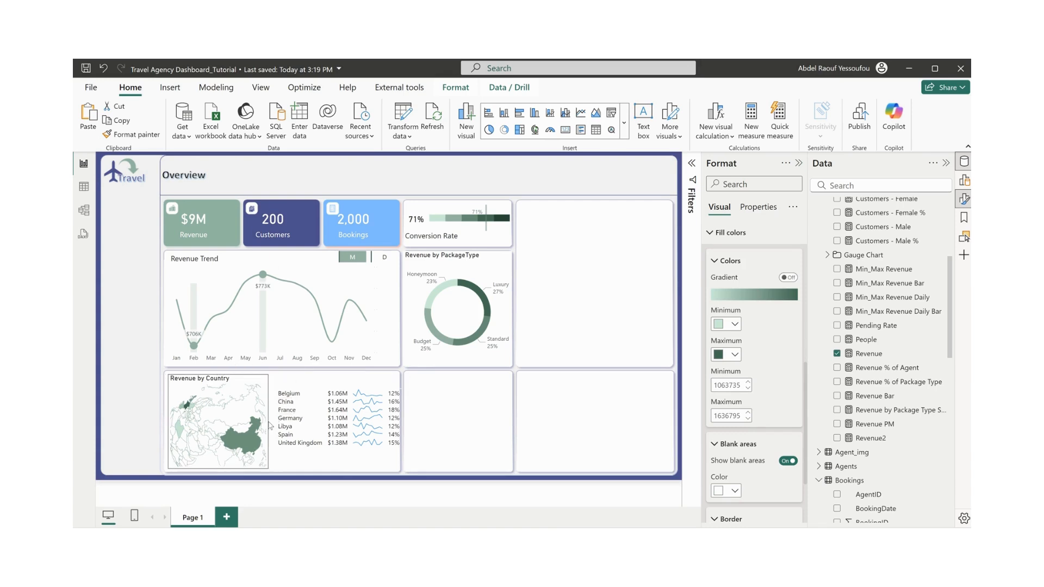
pyautogui.click(279, 466)
pyautogui.press('Left')
pyautogui.press('Left')
pyautogui.press('Left')
pyautogui.press('Left')
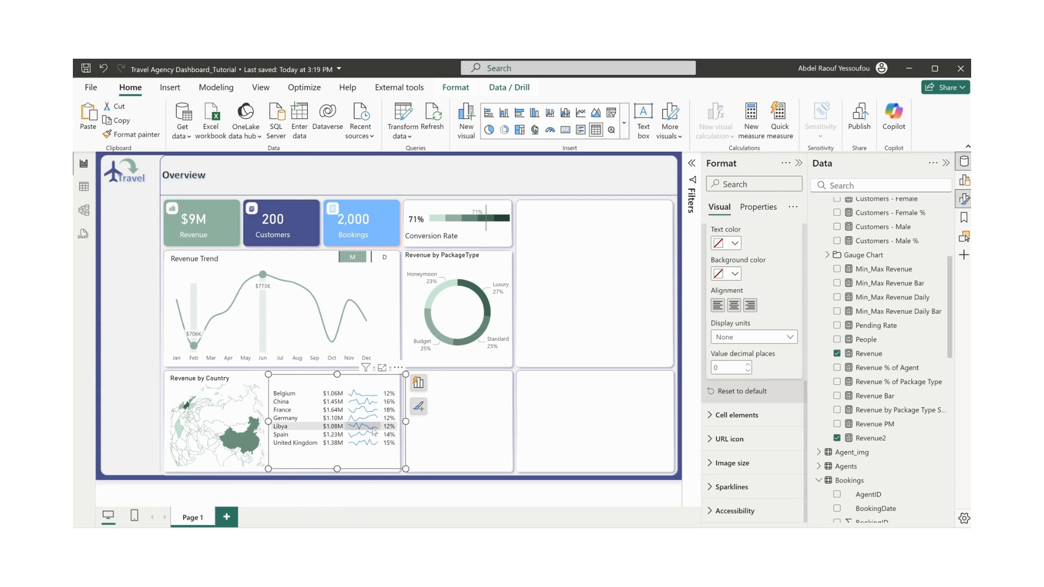
# - Set the data color of the country table's Sp sparkline to the muted green used in the Revenue Trend chart
pyautogui.scroll(3, 771, 417)
pyautogui.scroll(3, 771, 416)
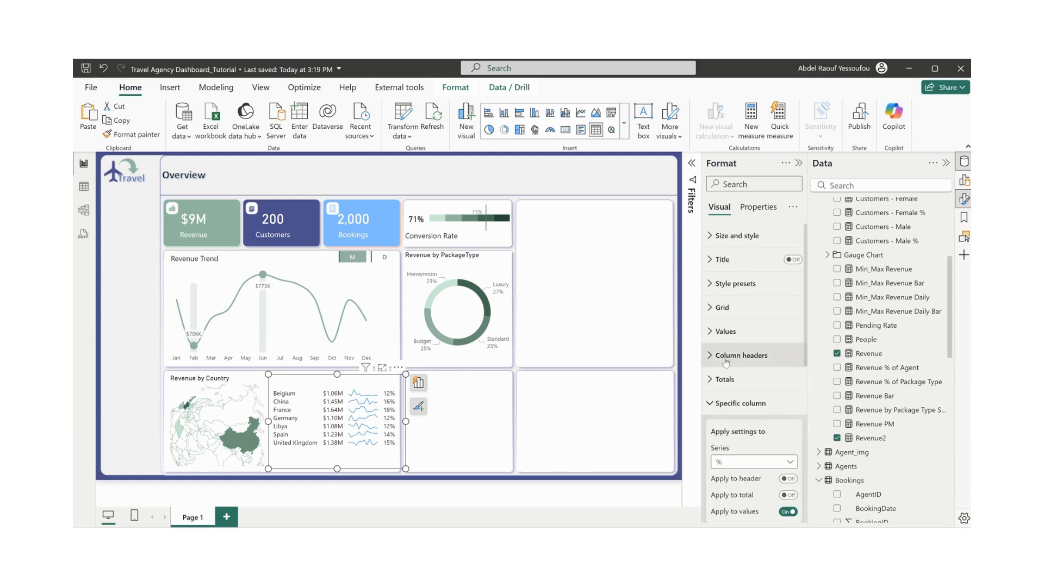
pyautogui.scroll(-3, 727, 408)
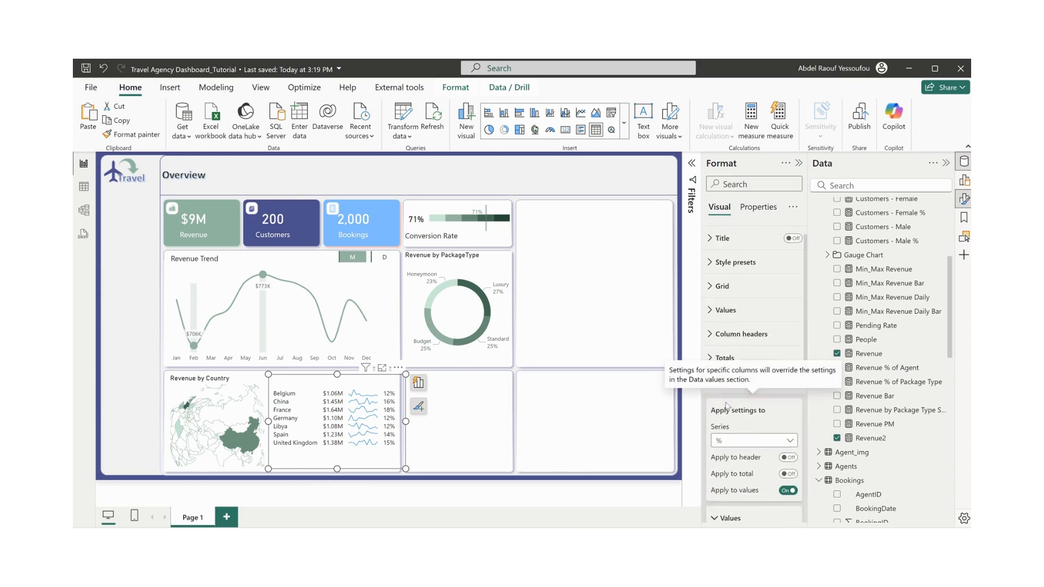
pyautogui.click(746, 287)
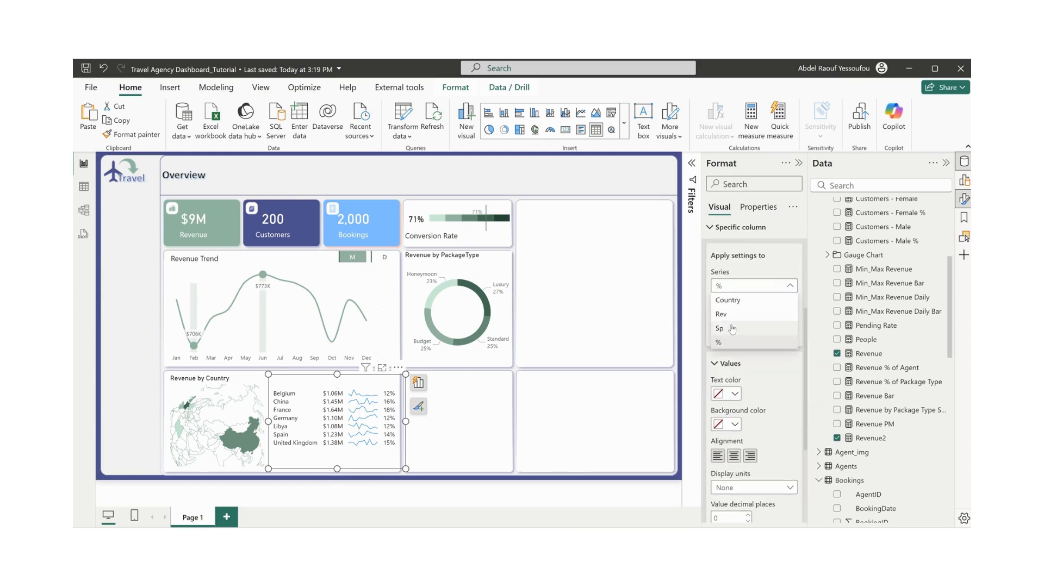
pyautogui.click(729, 341)
pyautogui.scroll(-2, 748, 448)
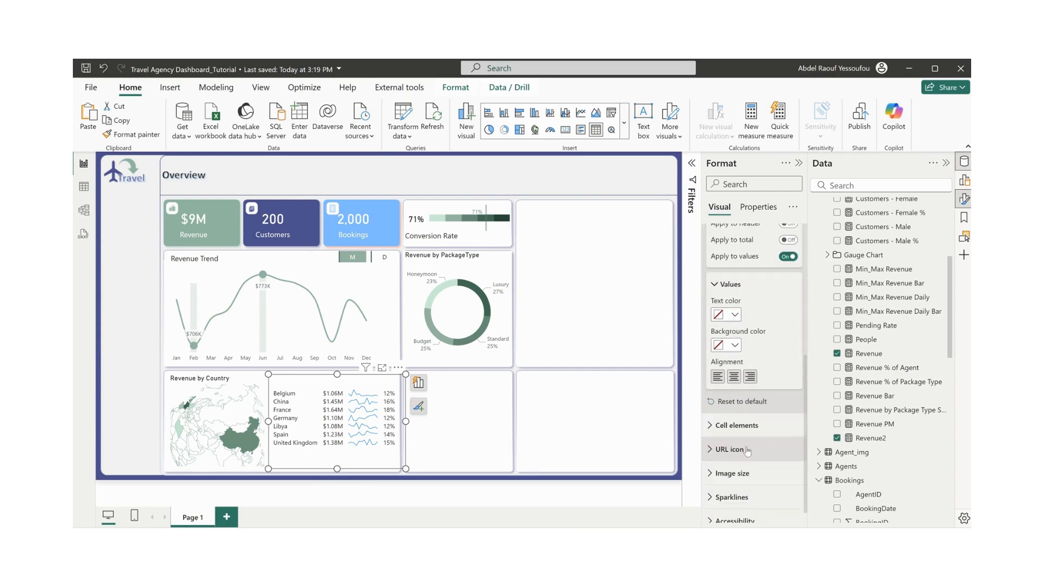
pyautogui.scroll(4, 742, 473)
pyautogui.click(739, 315)
pyautogui.scroll(-3, 746, 471)
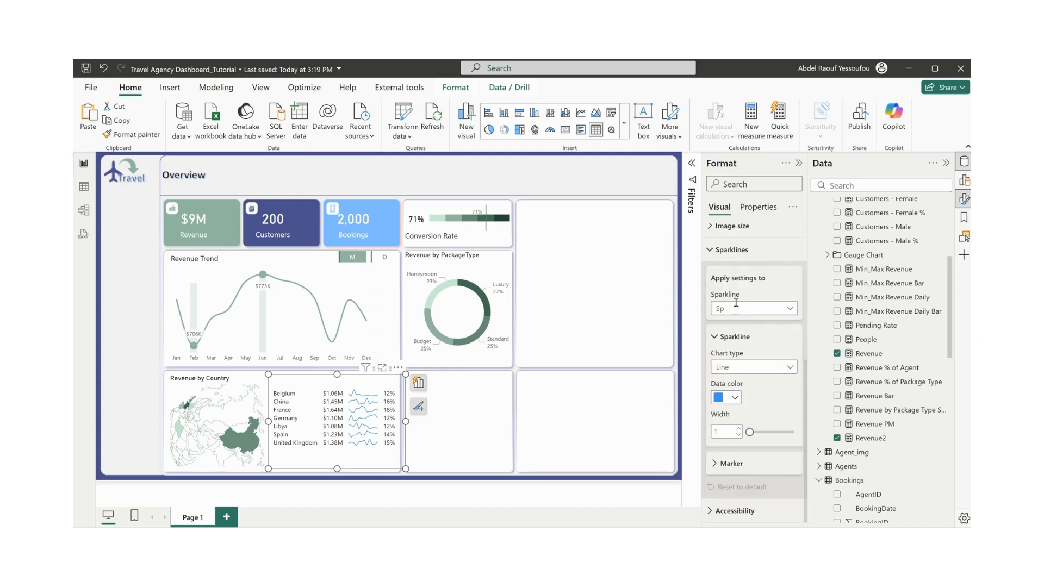
pyautogui.click(737, 399)
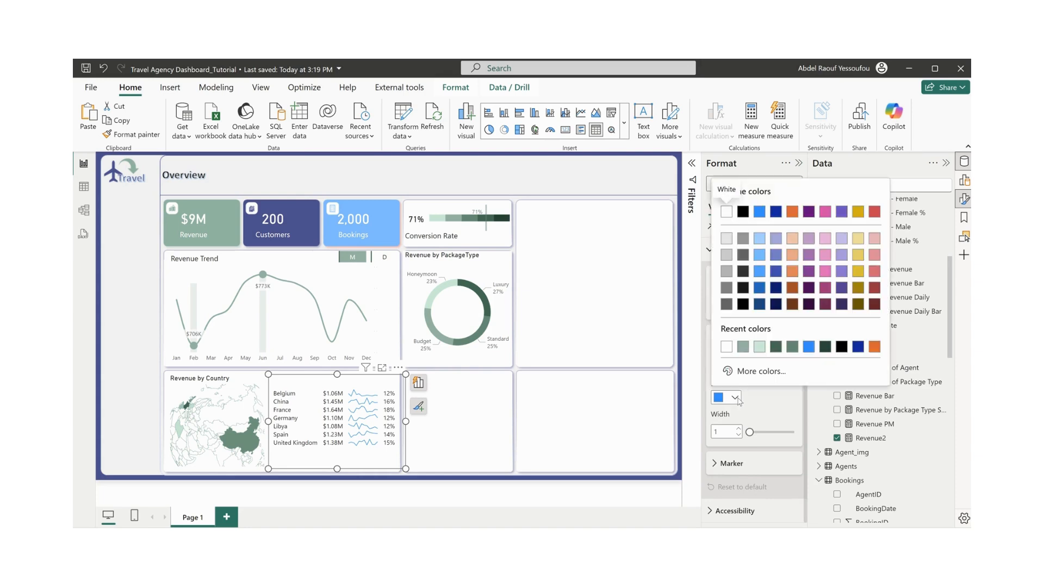
pyautogui.click(743, 347)
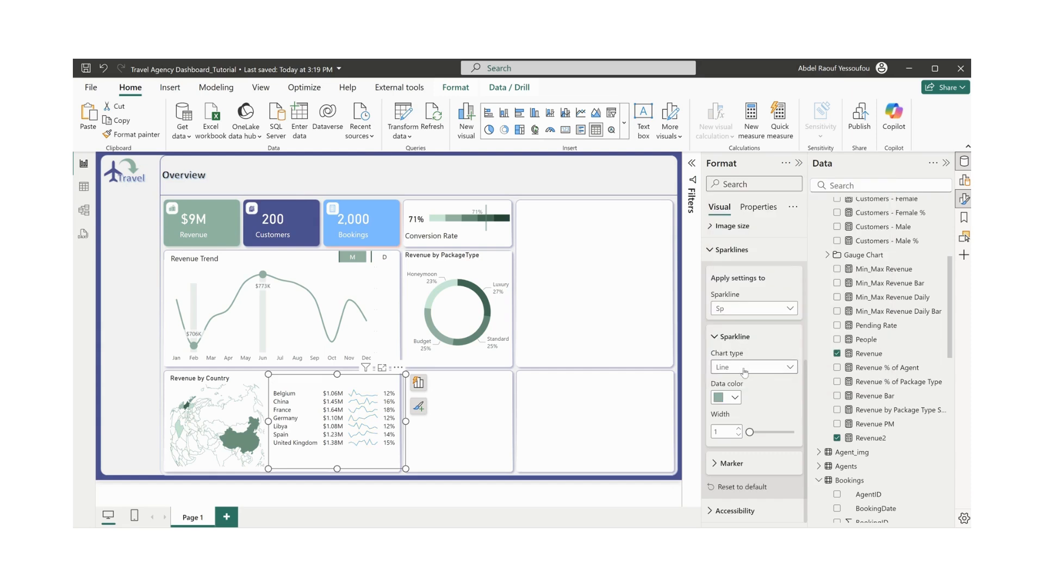
# - Show sparkline markers only for Highest and Lowest, with Isolated turned off, and color them dark green
pyautogui.click(736, 464)
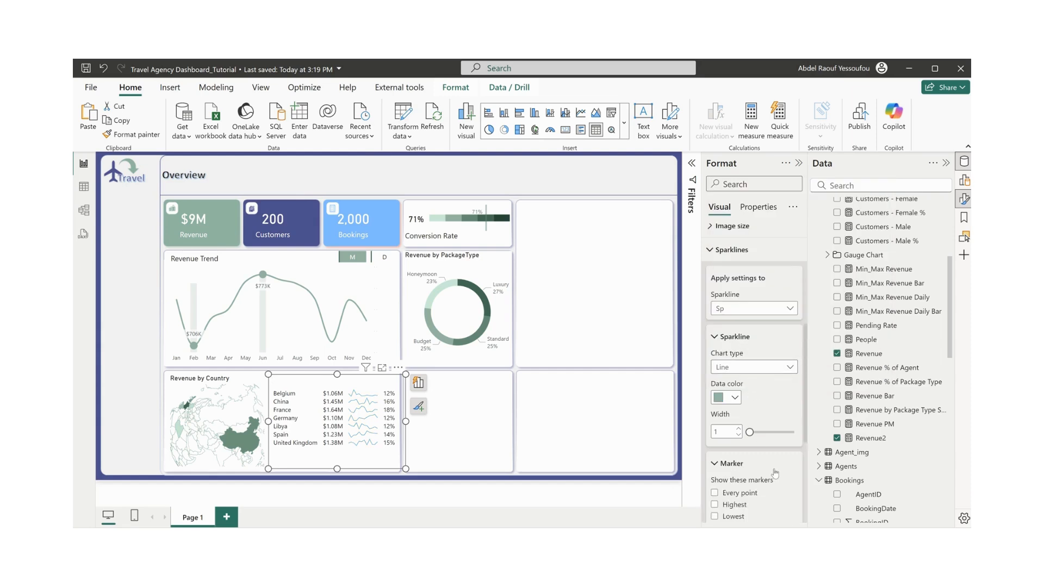
pyautogui.scroll(-2, 776, 473)
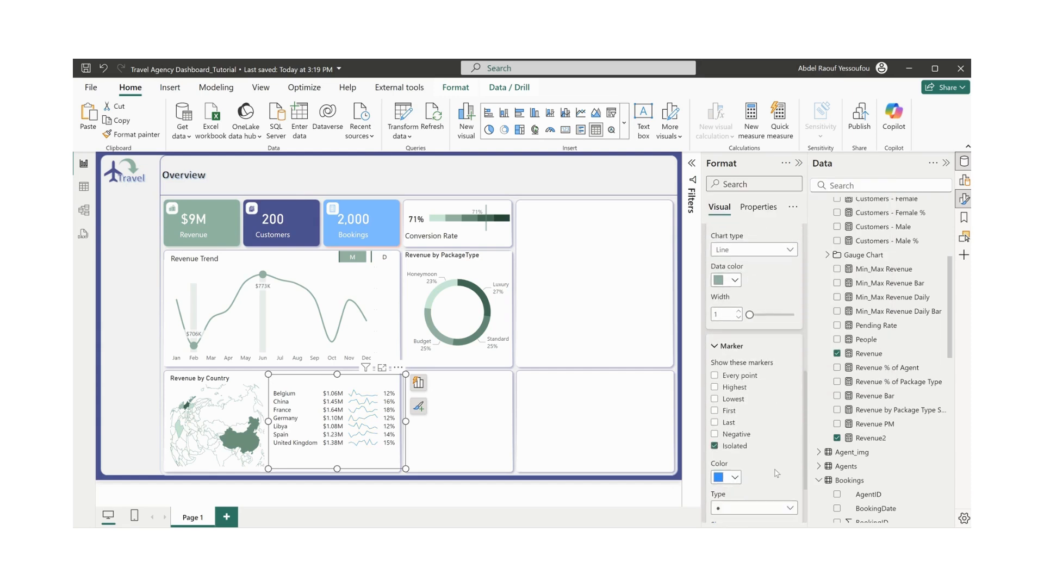
pyautogui.click(715, 447)
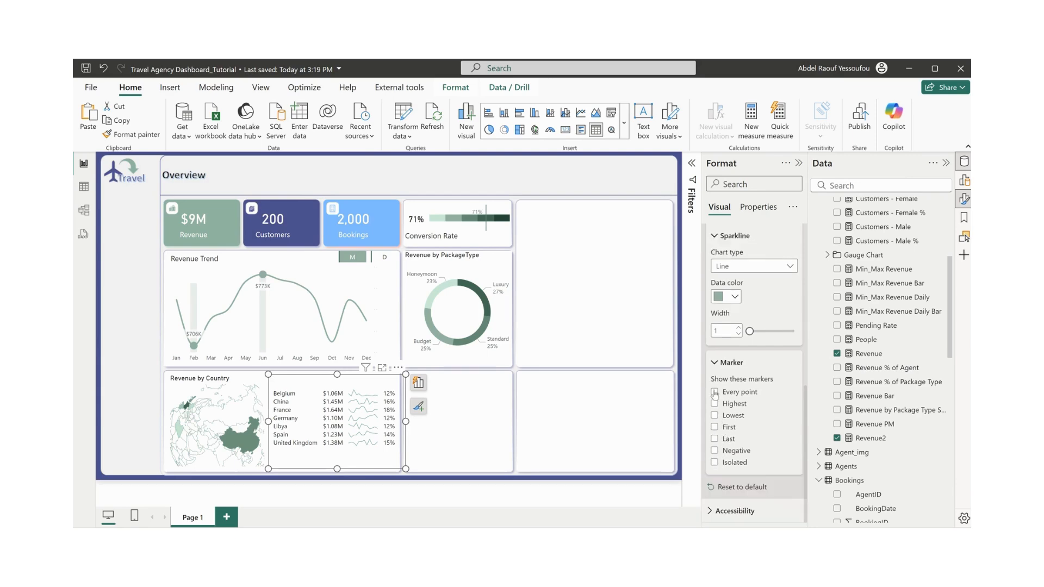
pyautogui.click(715, 404)
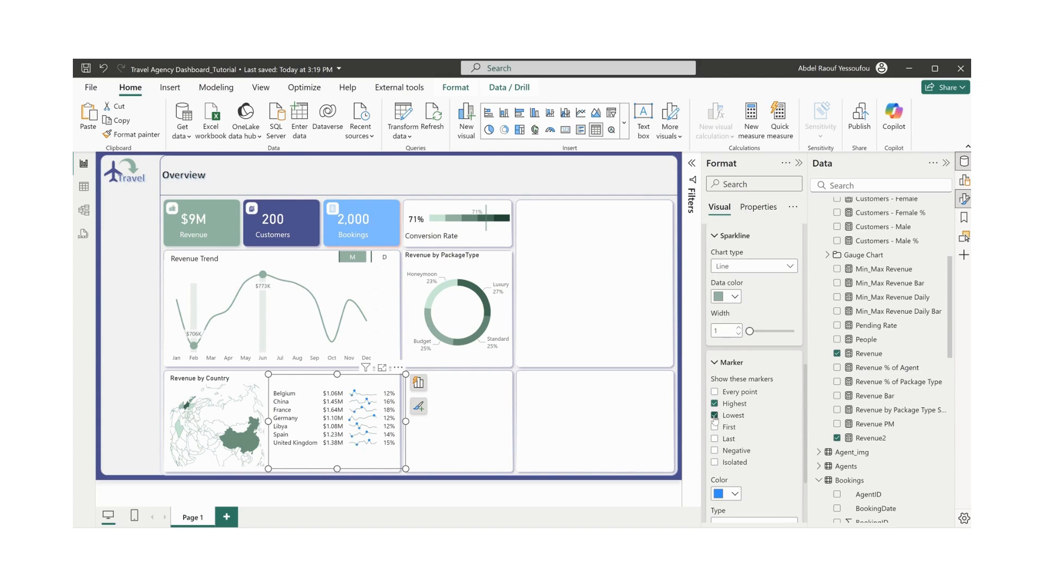
pyautogui.click(734, 495)
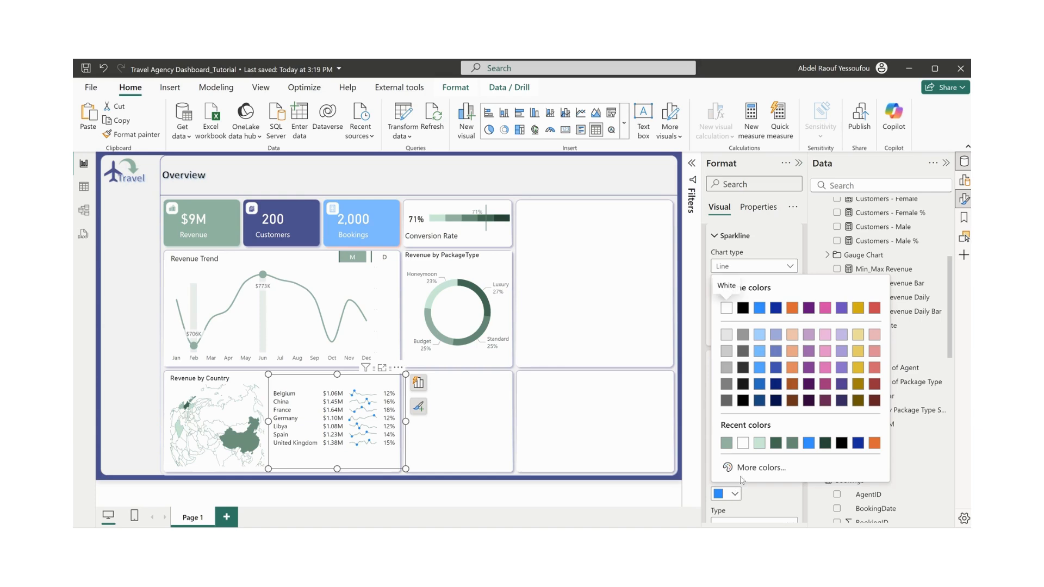
pyautogui.click(776, 444)
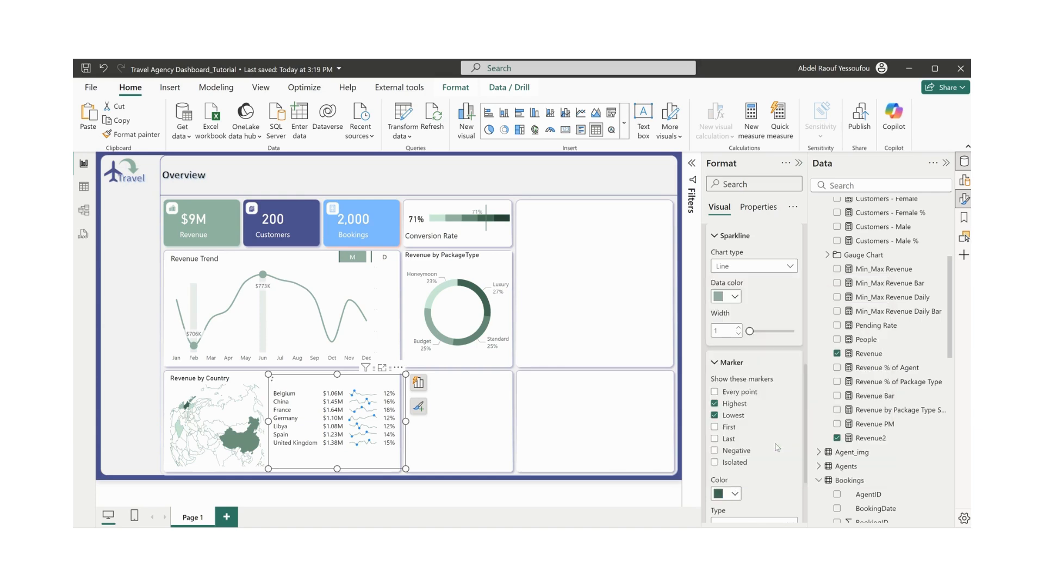
pyautogui.click(460, 428)
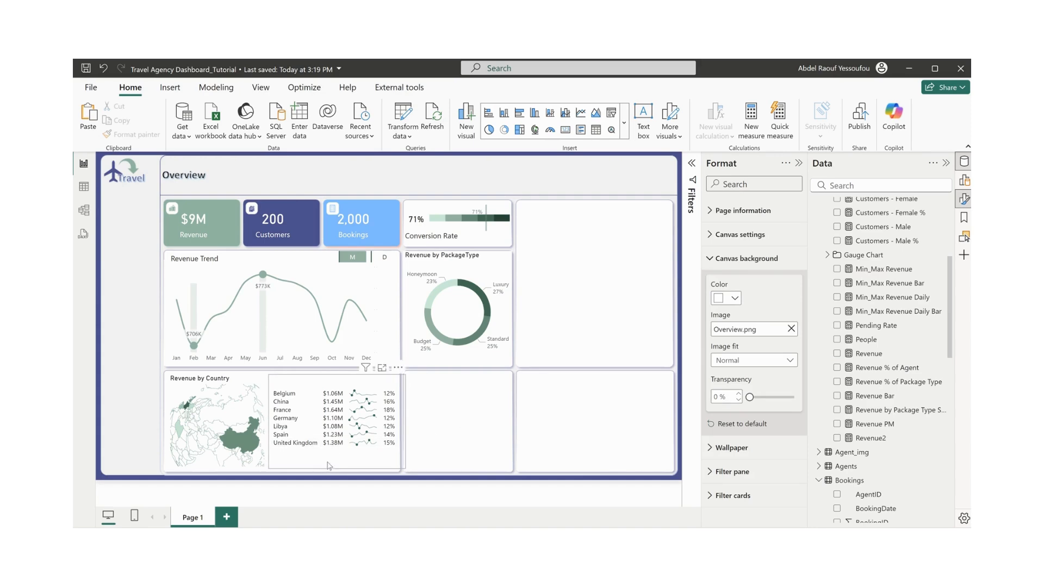
# - Set the country table's row padding to 3 and extend the table's height so all countries fit
pyautogui.click(283, 426)
pyautogui.click(723, 499)
pyautogui.click(722, 307)
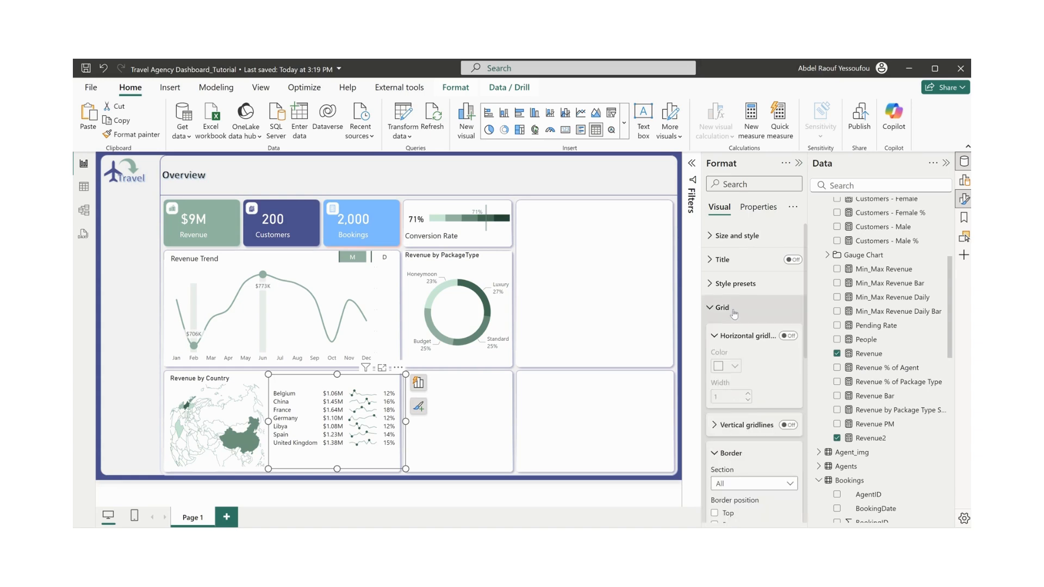
pyautogui.scroll(-3, 745, 424)
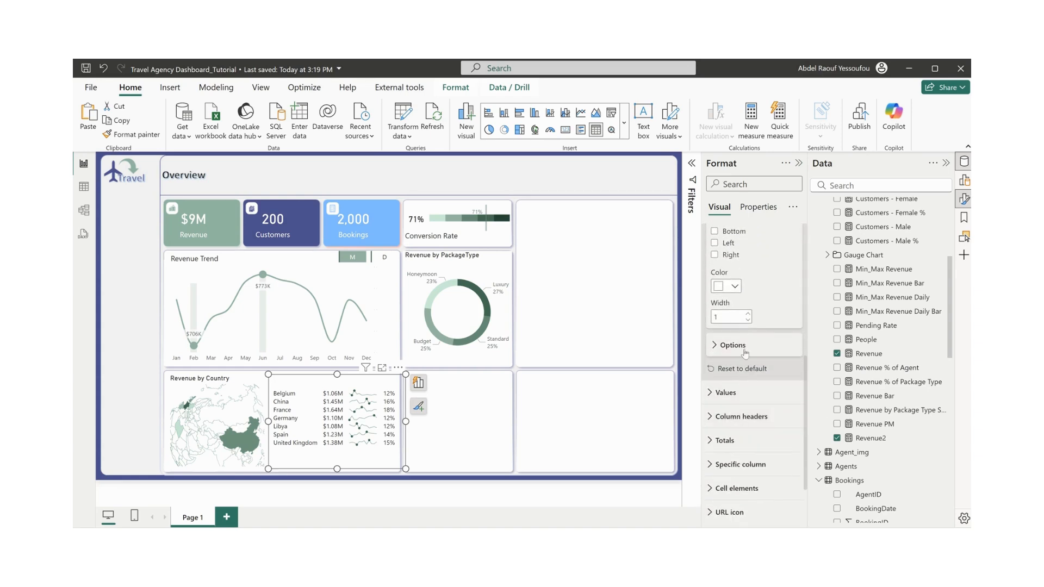
pyautogui.click(745, 346)
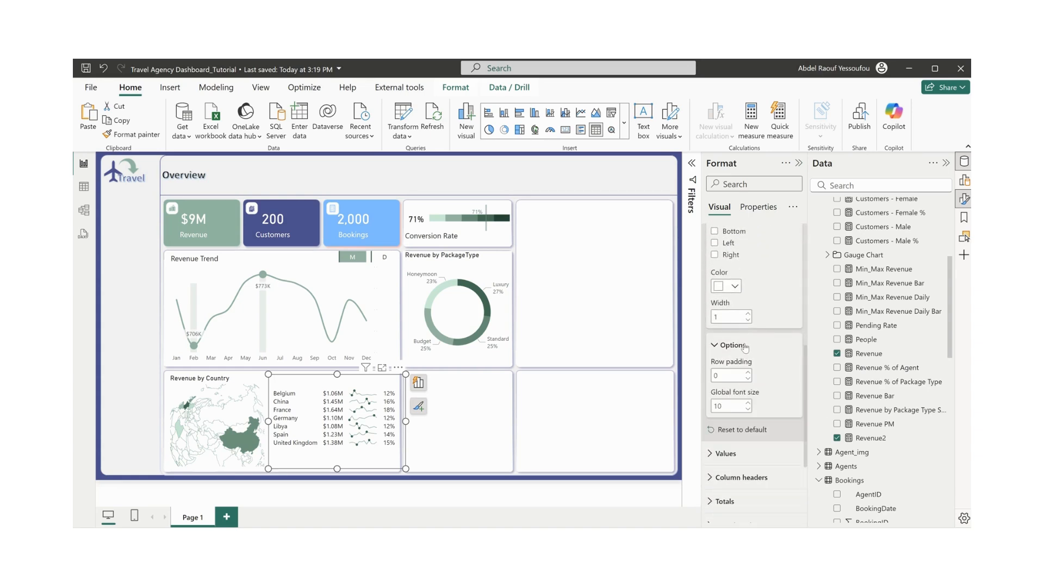
pyautogui.click(749, 373)
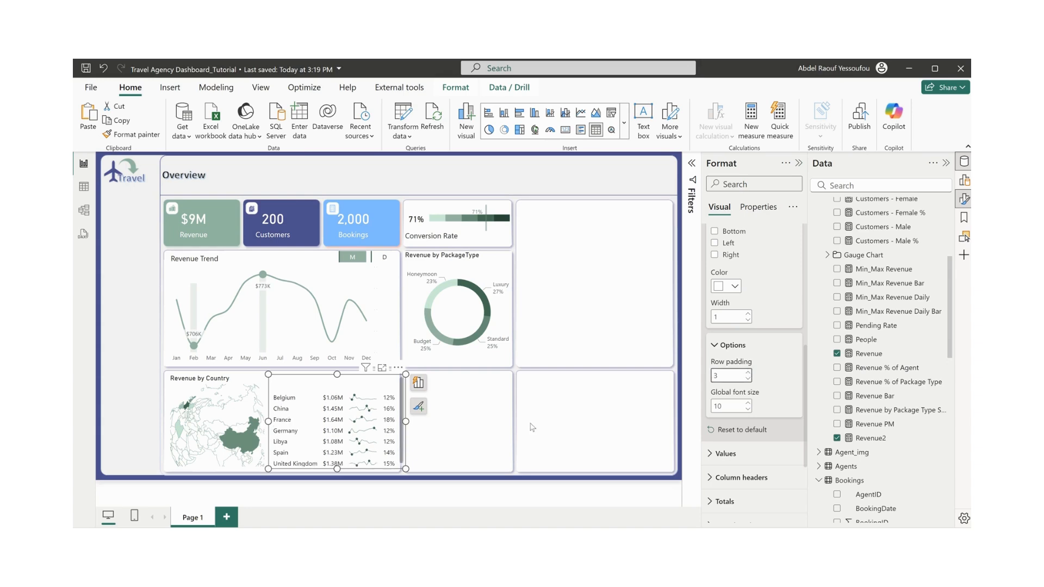
pyautogui.moveTo(337, 469); pyautogui.dragTo(376, 476)
pyautogui.click(460, 435)
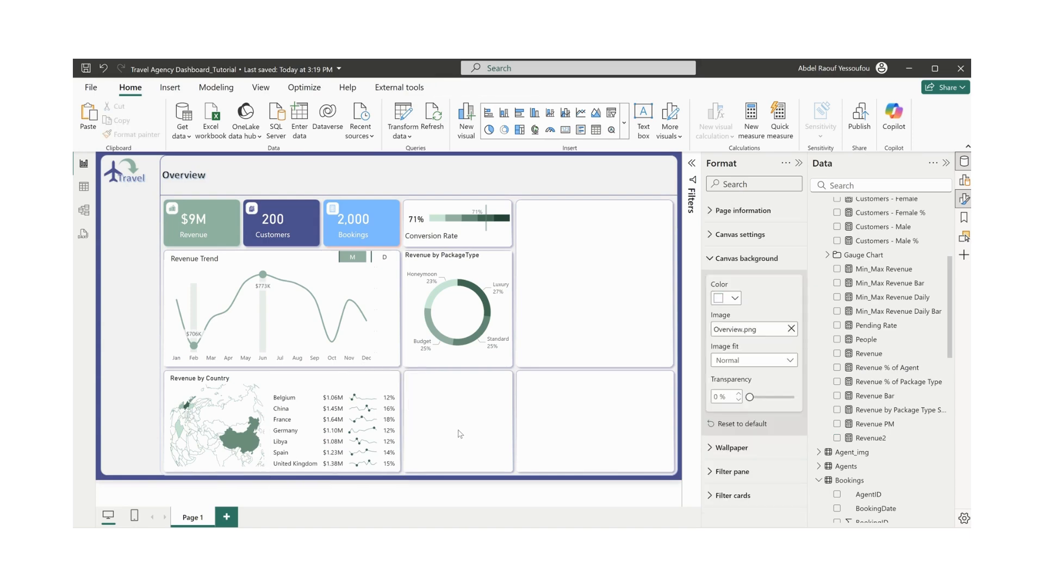
# - Following the finished Travel Agency Dashboard report, insert a clustered bar chart and fit it into the empty card below Revenue by PackageType
pyautogui.moveTo(593, 512)
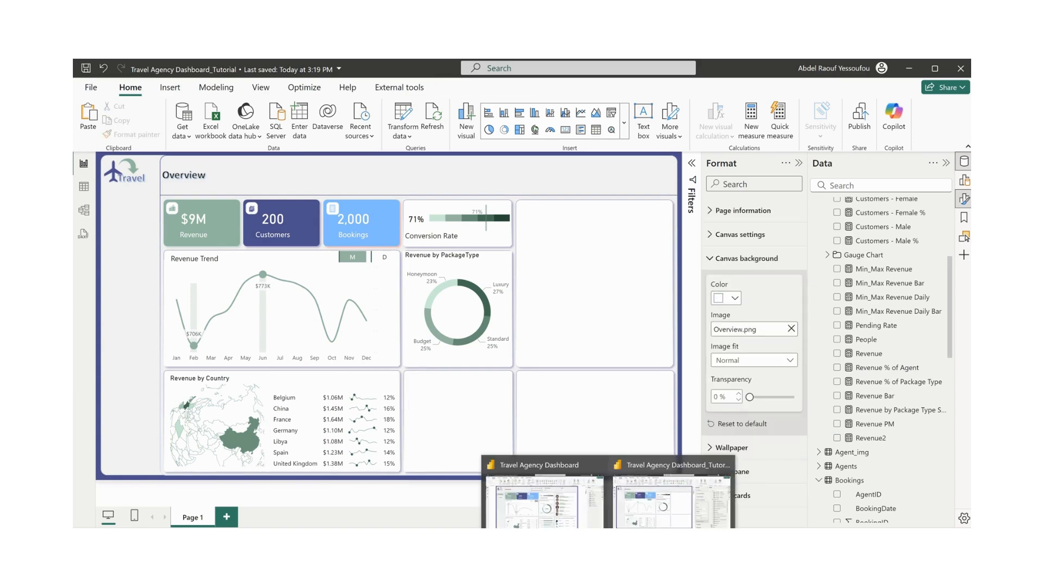
pyautogui.click(593, 512)
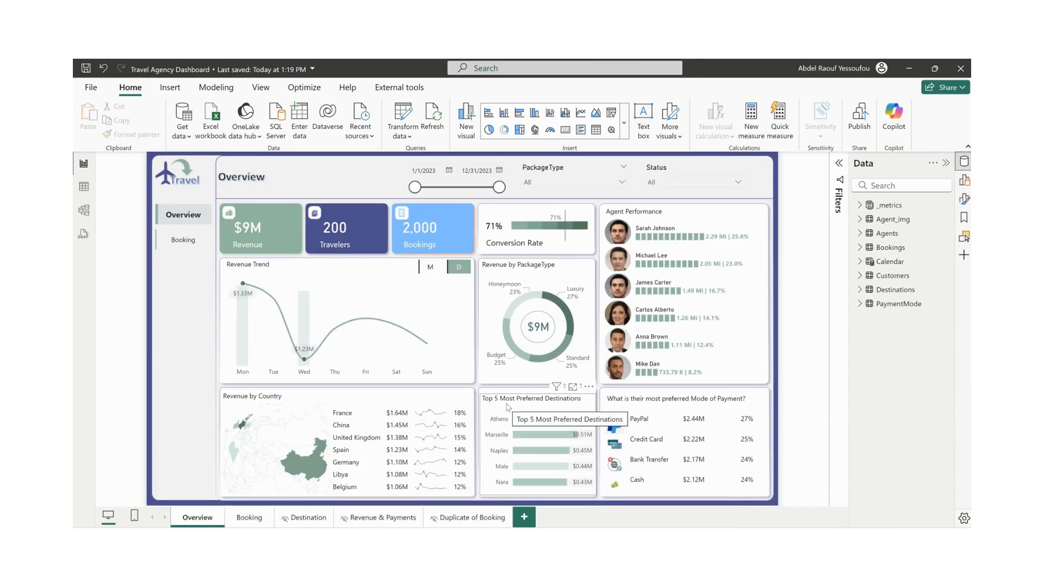
pyautogui.moveTo(608, 550)
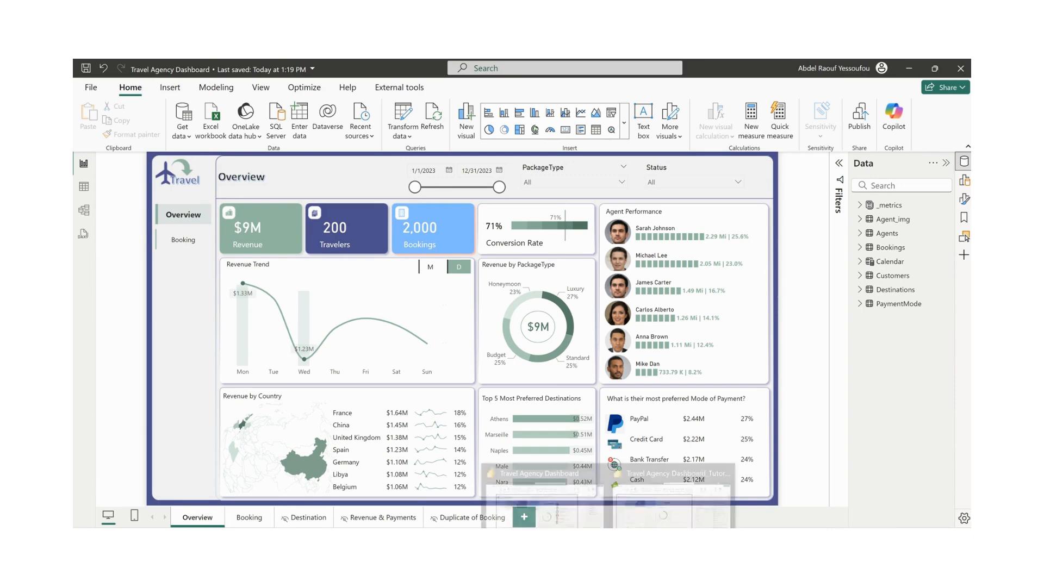
pyautogui.click(636, 520)
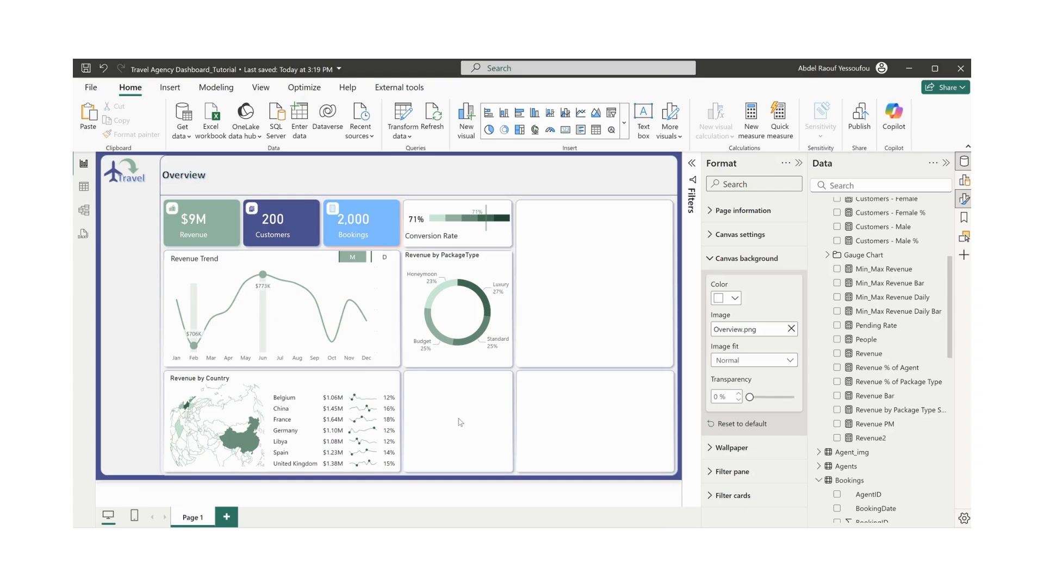
pyautogui.click(520, 114)
pyautogui.moveTo(574, 202); pyautogui.dragTo(510, 422)
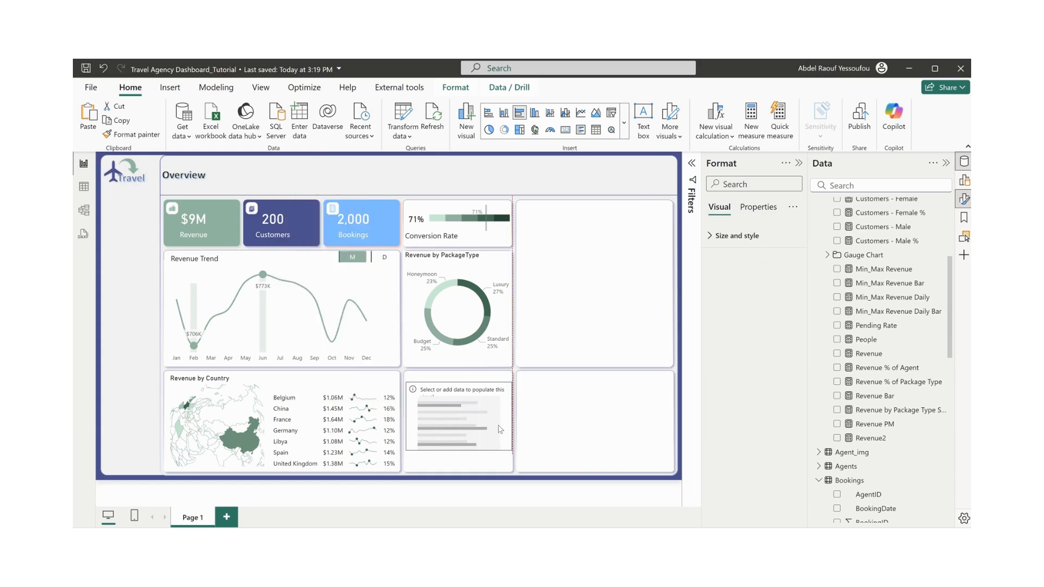
pyautogui.moveTo(458, 450); pyautogui.dragTo(460, 471)
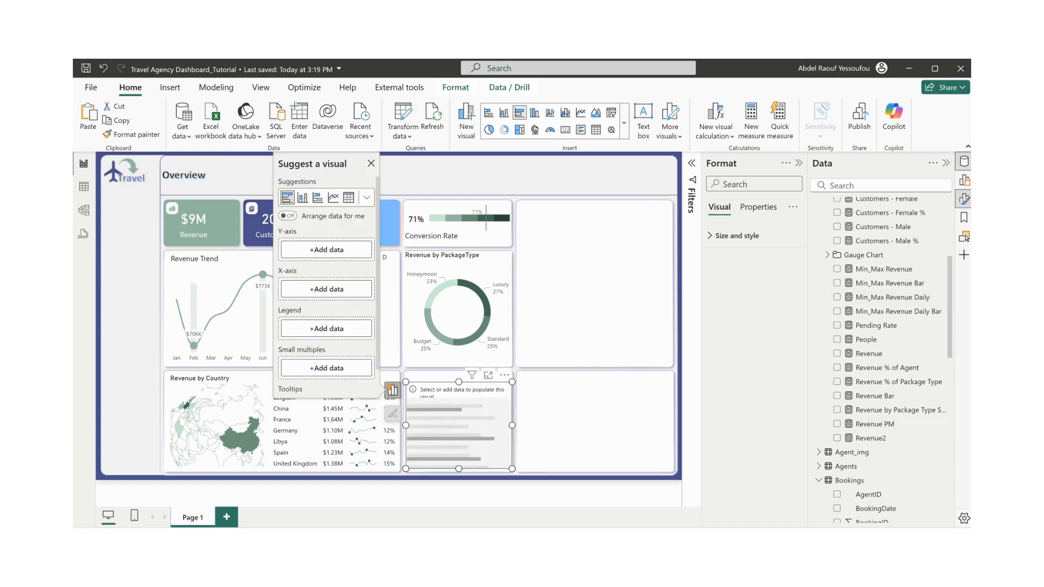
# - Following the finished Travel Agency Dashboard report, plot Revenue by DestinationName in the new bar chart
pyautogui.click(566, 512)
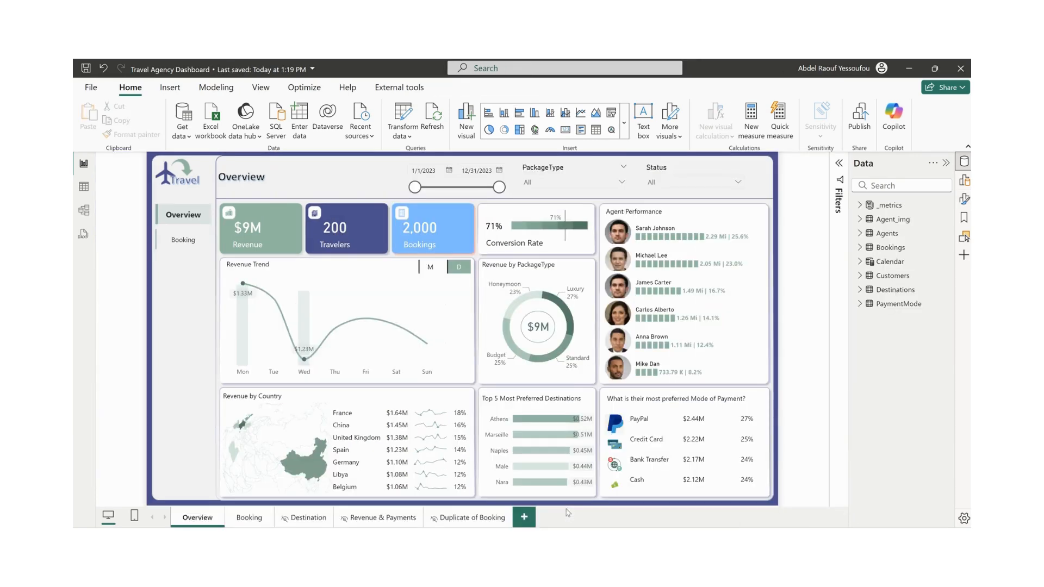
pyautogui.click(909, 69)
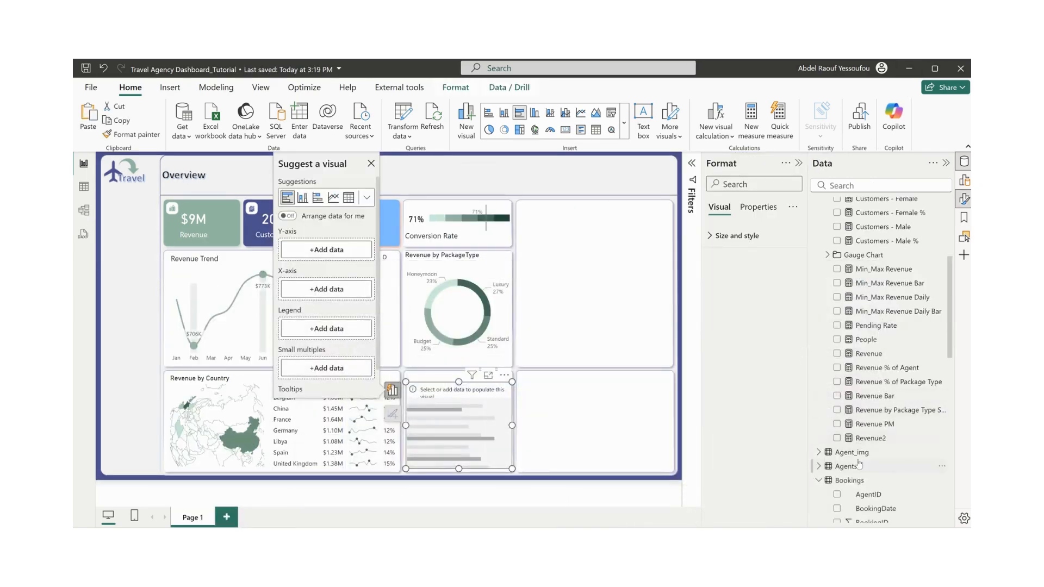
pyautogui.scroll(-3, 859, 464)
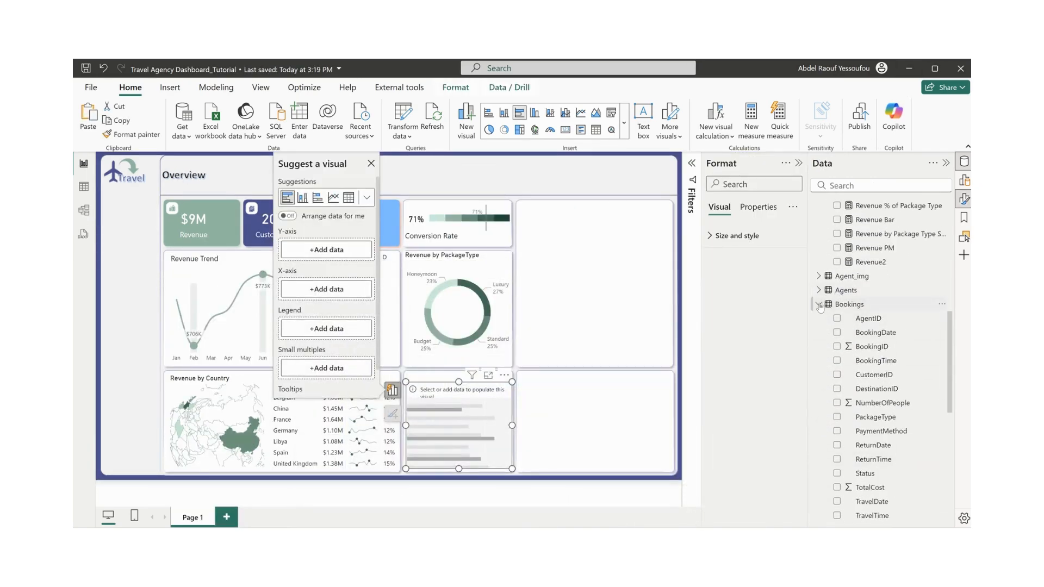
pyautogui.click(820, 306)
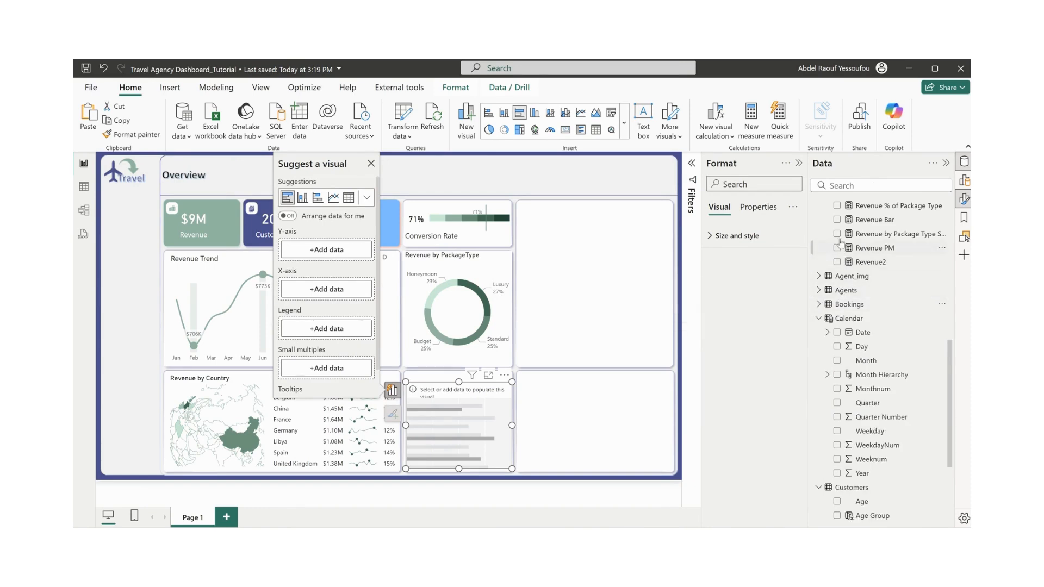
pyautogui.scroll(2, 841, 235)
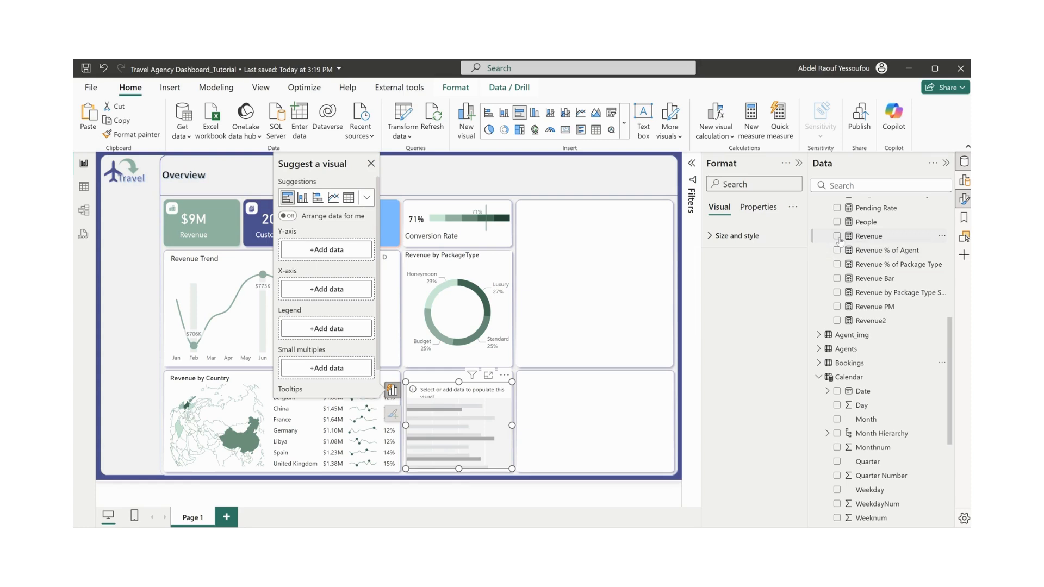
pyautogui.click(837, 237)
pyautogui.scroll(-4, 894, 443)
pyautogui.scroll(-3, 894, 443)
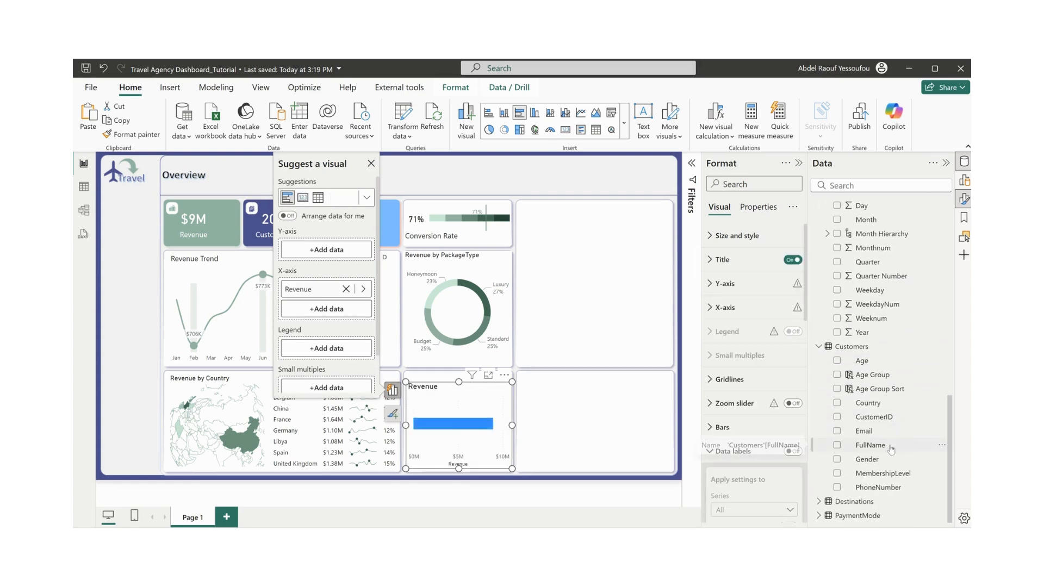
pyautogui.click(820, 502)
pyautogui.scroll(-3, 910, 483)
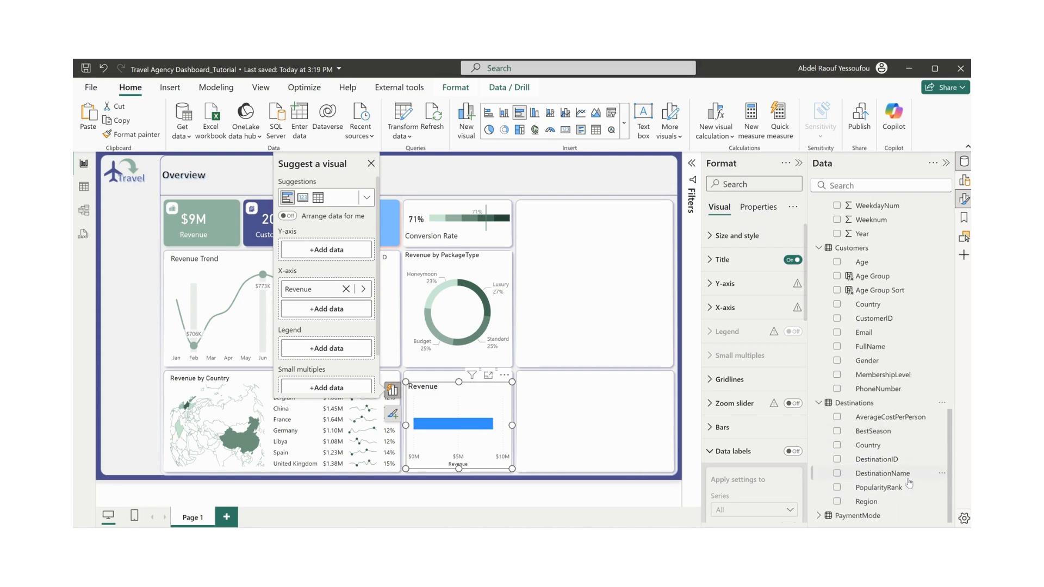
pyautogui.click(838, 475)
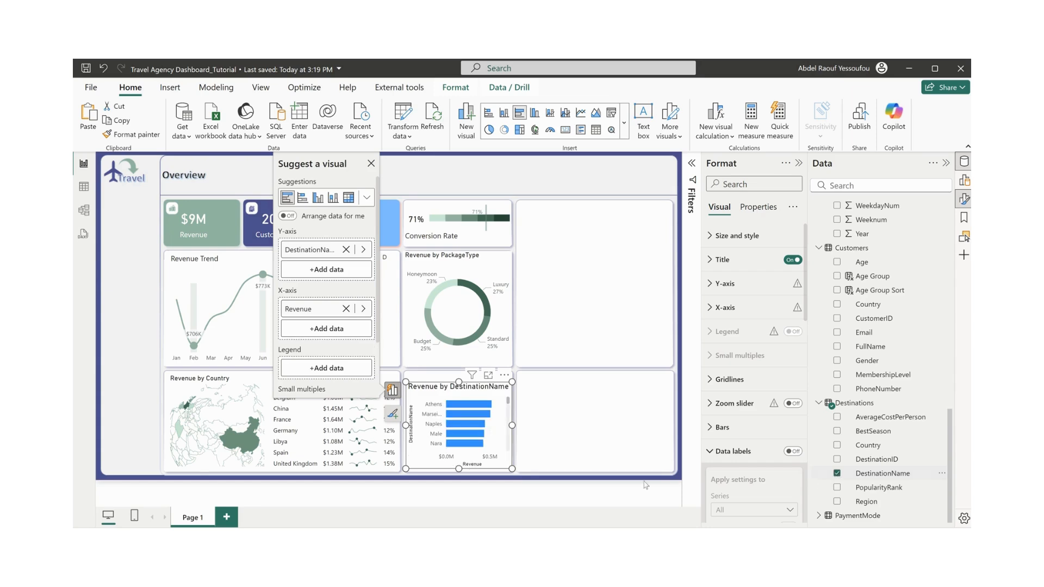
# - Set the destination chart's title font size to 12 and extend the chart's upper edge to the top of its card
pyautogui.click(720, 454)
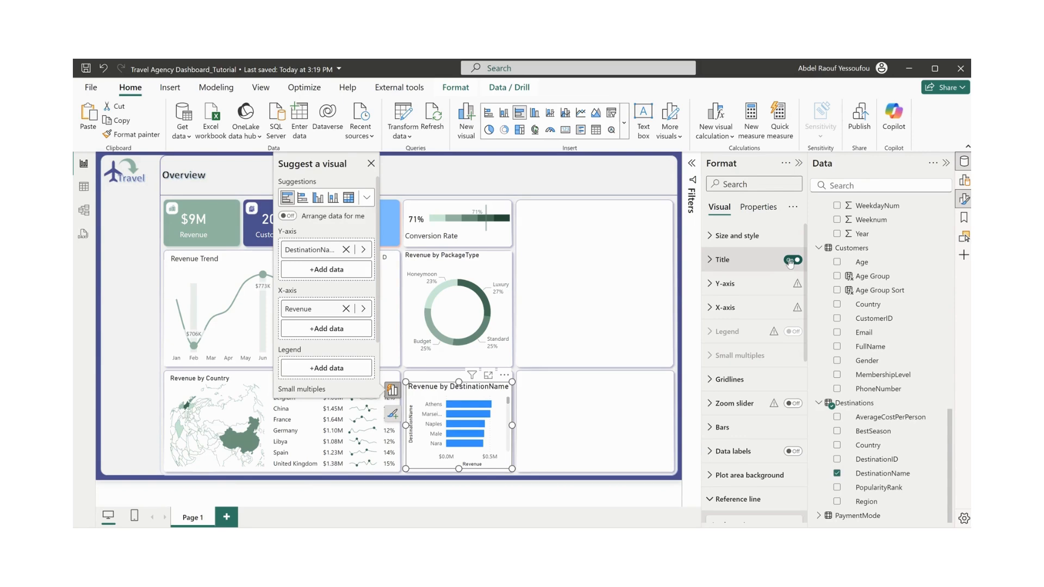
pyautogui.click(738, 263)
pyautogui.click(794, 382)
pyautogui.click(794, 382)
pyautogui.moveTo(459, 382); pyautogui.dragTo(463, 373)
pyautogui.click(464, 380)
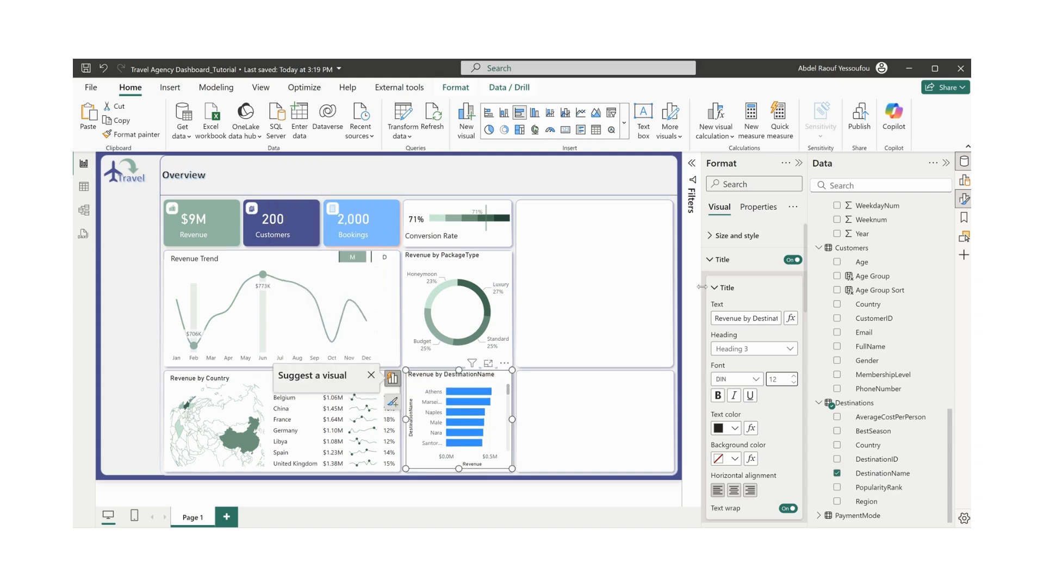
# - Turn off the destination chart's Y-axis title, X-axis title and X-axis values
pyautogui.click(722, 260)
pyautogui.click(724, 285)
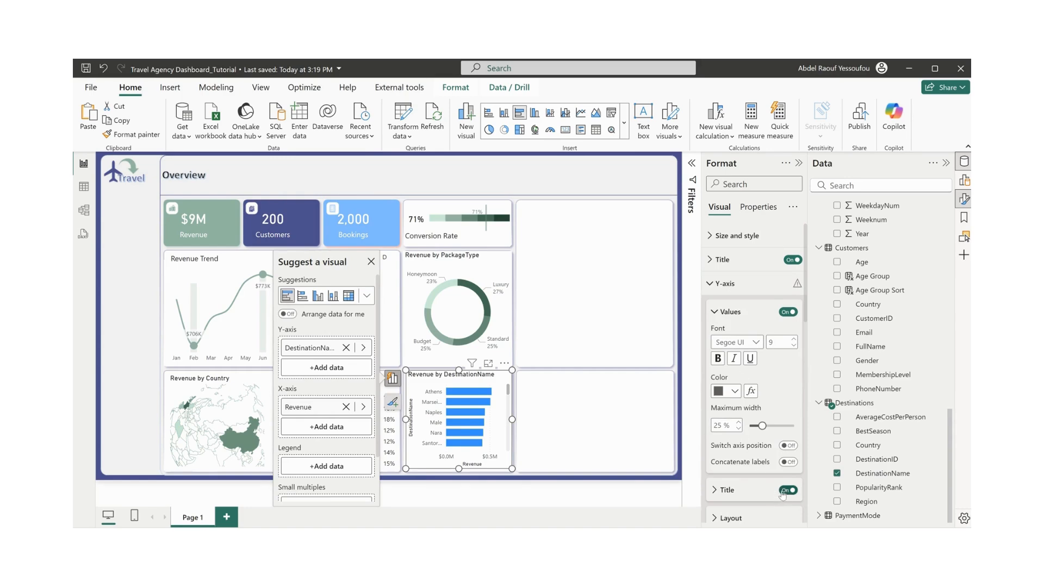
pyautogui.click(726, 283)
pyautogui.click(731, 308)
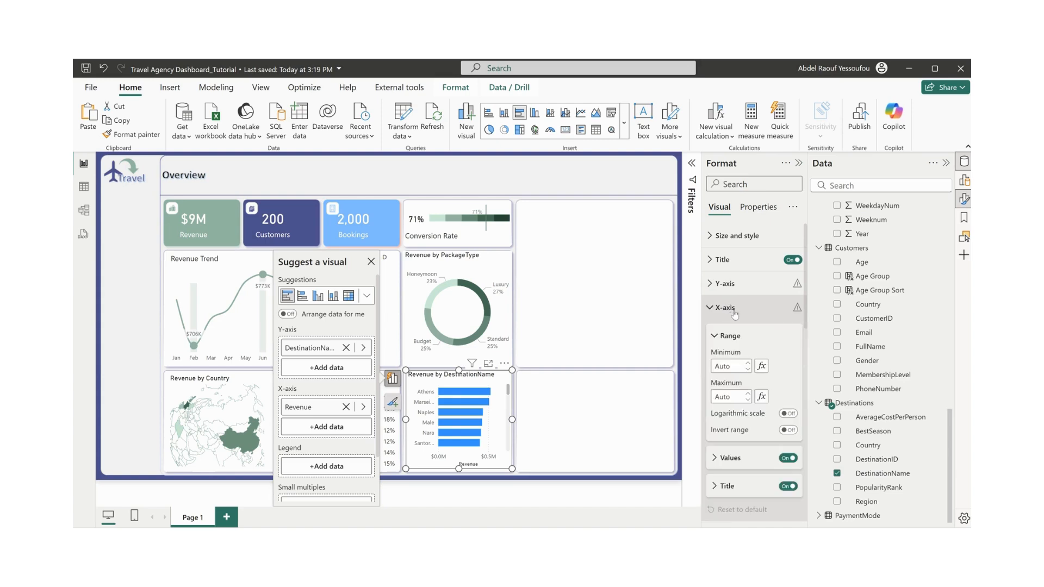
pyautogui.click(786, 486)
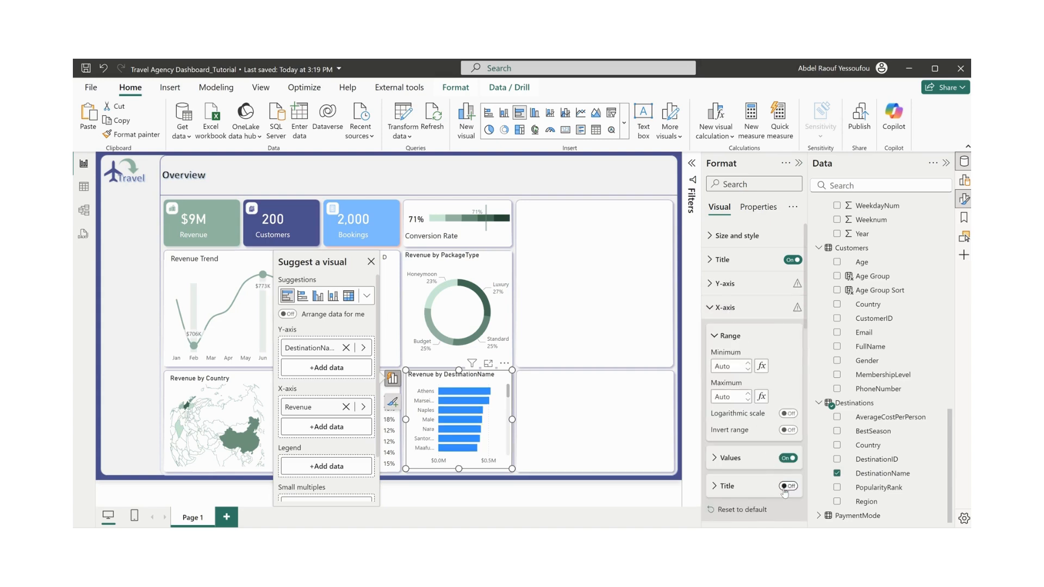
pyautogui.click(784, 459)
pyautogui.click(728, 308)
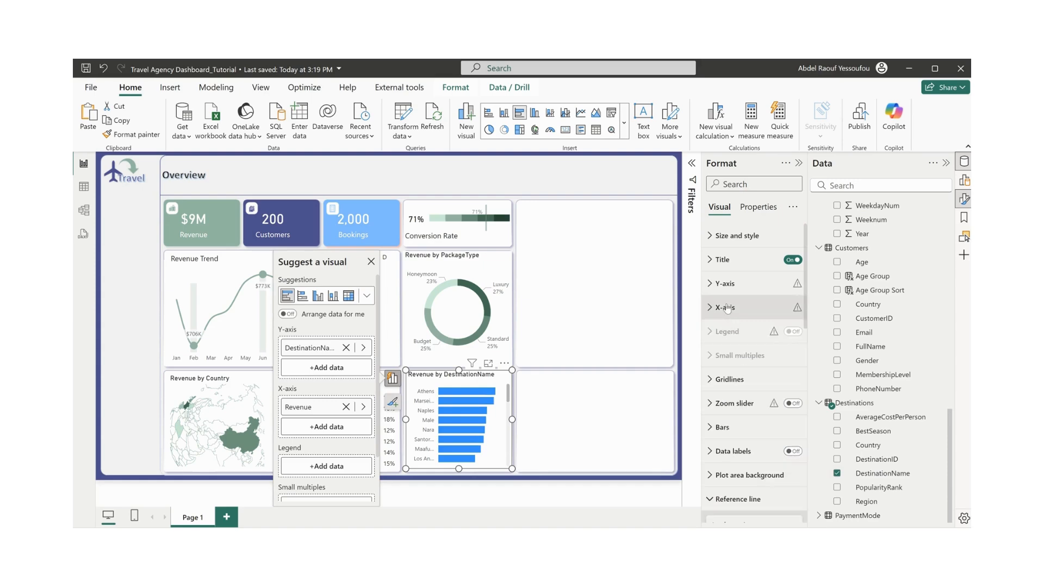
pyautogui.click(721, 429)
pyautogui.scroll(-3, 722, 430)
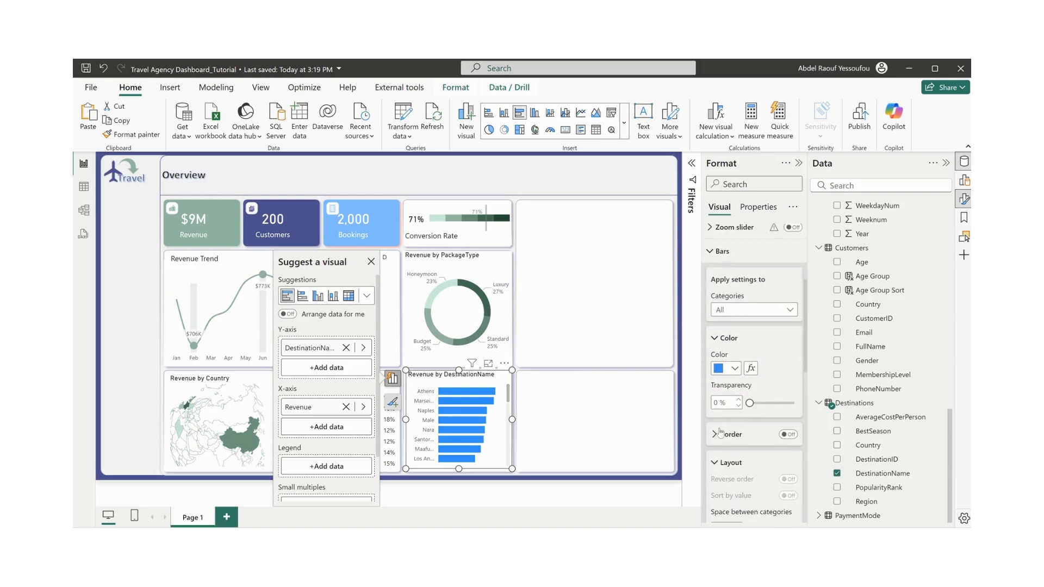
pyautogui.click(751, 369)
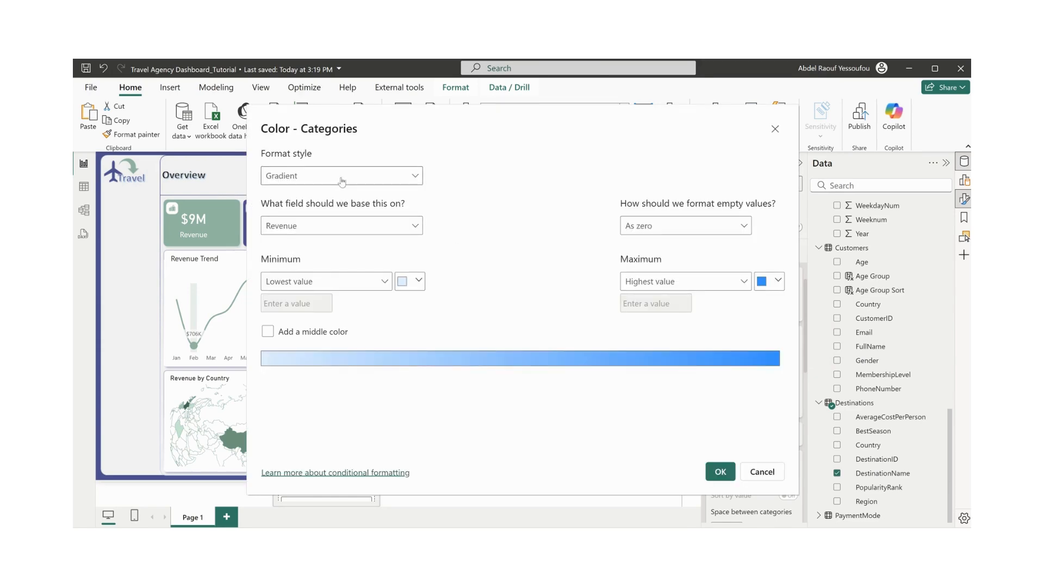
pyautogui.click(778, 283)
pyautogui.click(768, 179)
pyautogui.click(775, 129)
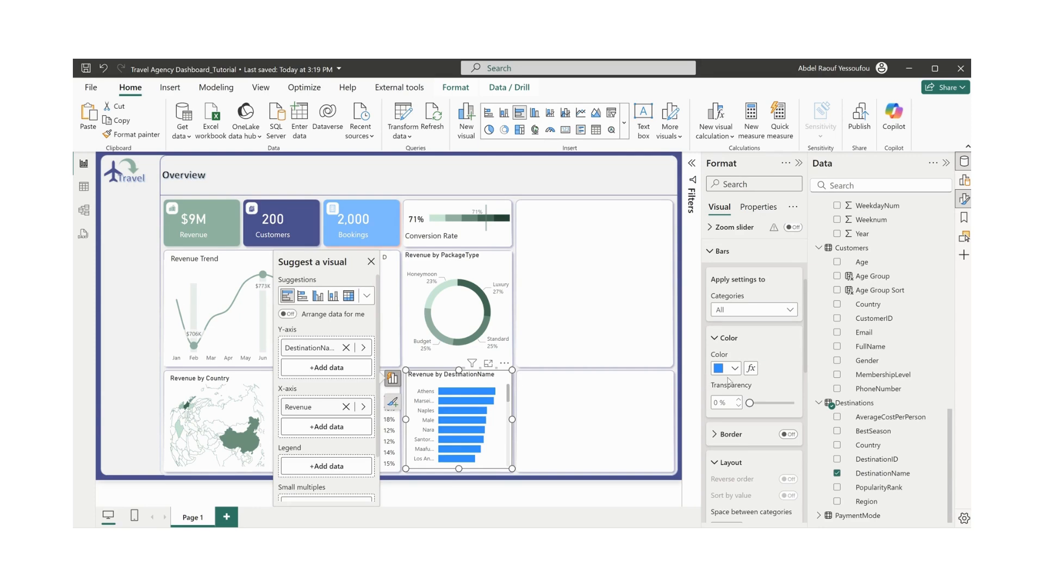
# - Start a Revenue-based gradient for the destination bars' color and set its maximum color to dark green #29684B
pyautogui.click(751, 368)
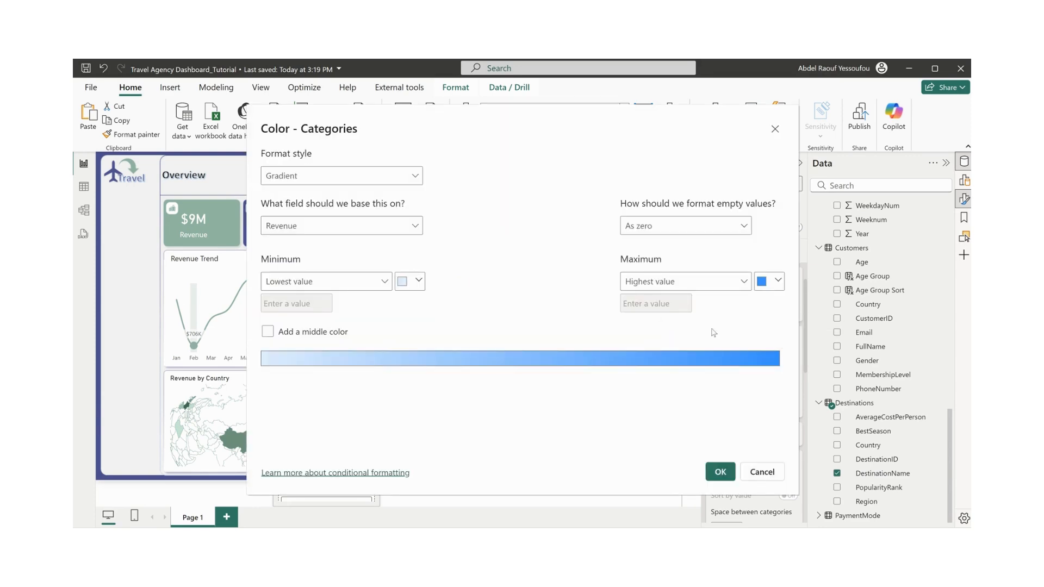
pyautogui.click(778, 282)
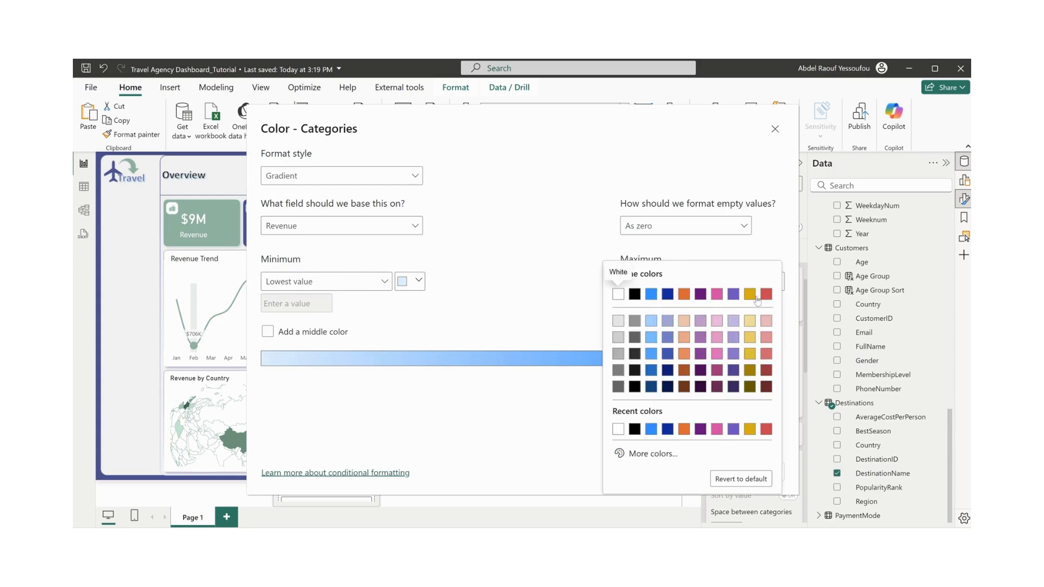
pyautogui.click(646, 454)
pyautogui.write('#236AB3')
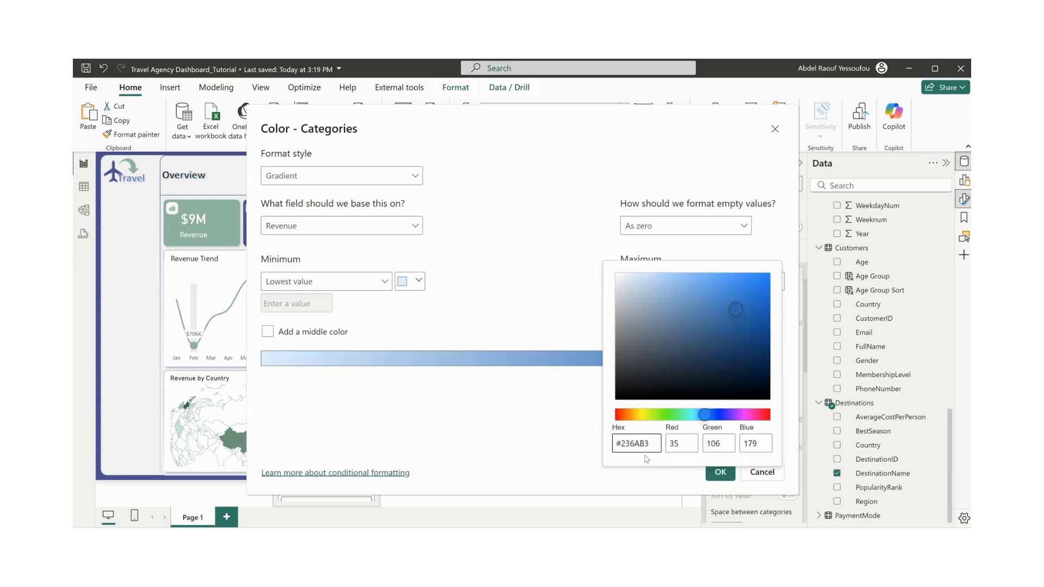
pyautogui.press('Return')
pyautogui.moveTo(654, 444); pyautogui.dragTo(581, 447)
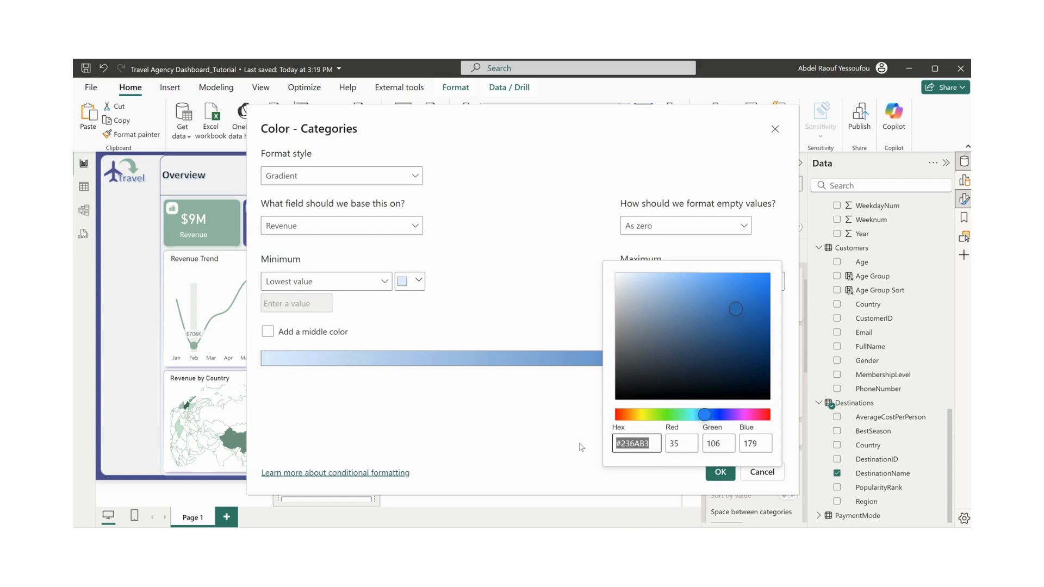
pyautogui.click(699, 337)
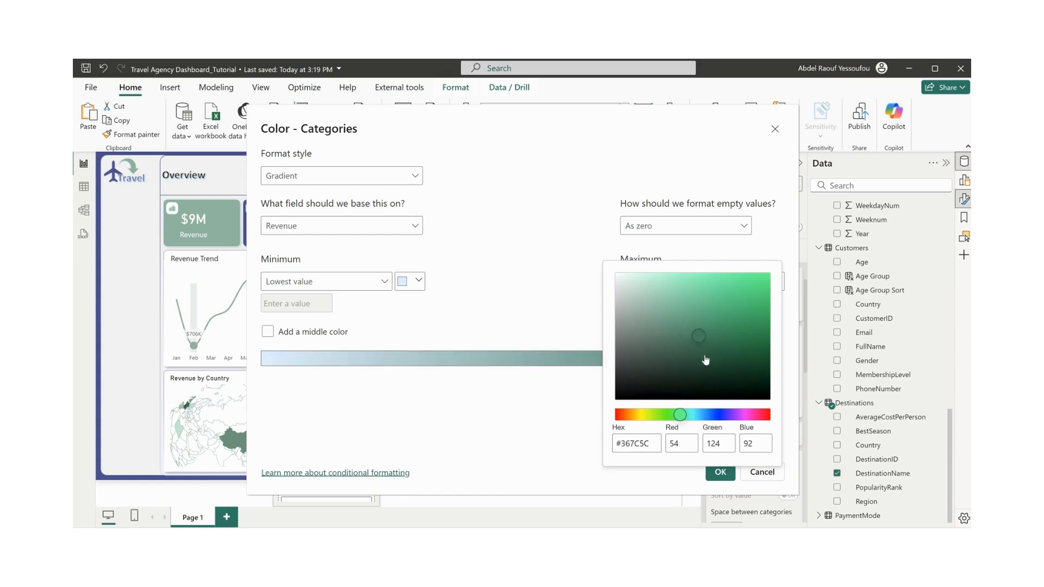
pyautogui.click(705, 347)
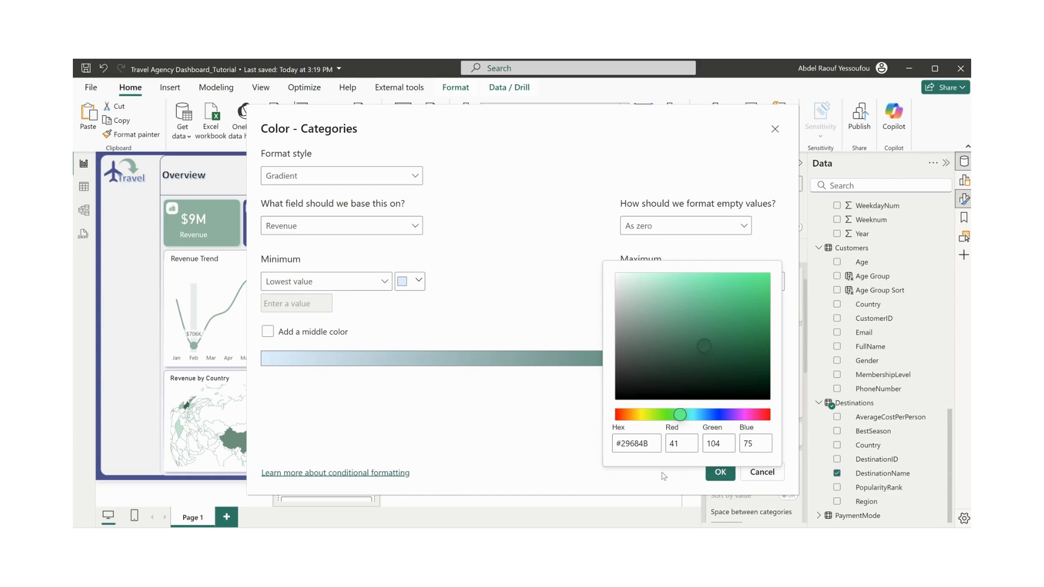
pyautogui.click(564, 270)
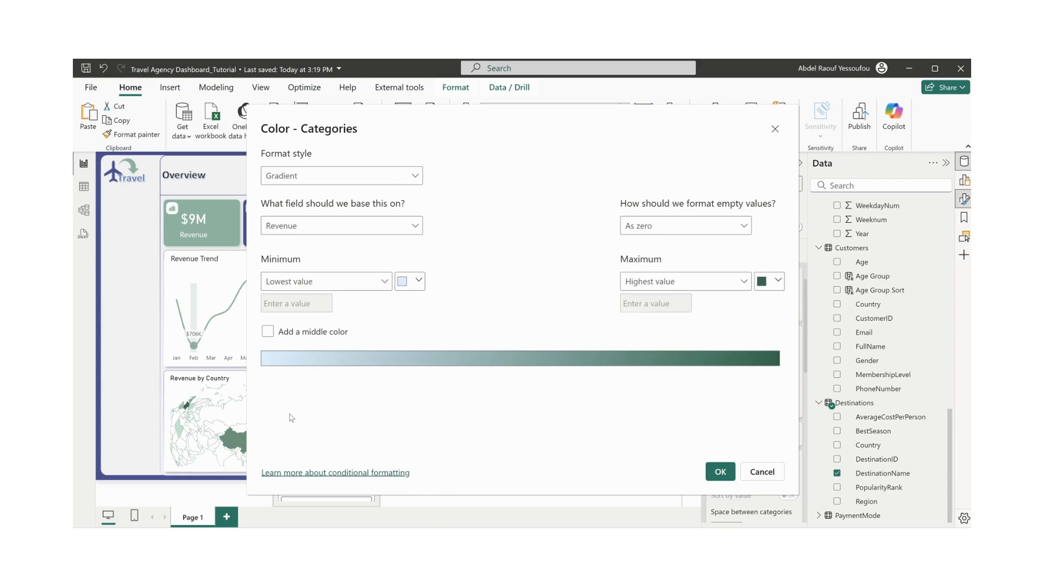
# - Set the gradient's minimum color to a pale mint tint of #8CB7A3 and apply the gradient to the bars
pyautogui.click(418, 281)
pyautogui.click(428, 453)
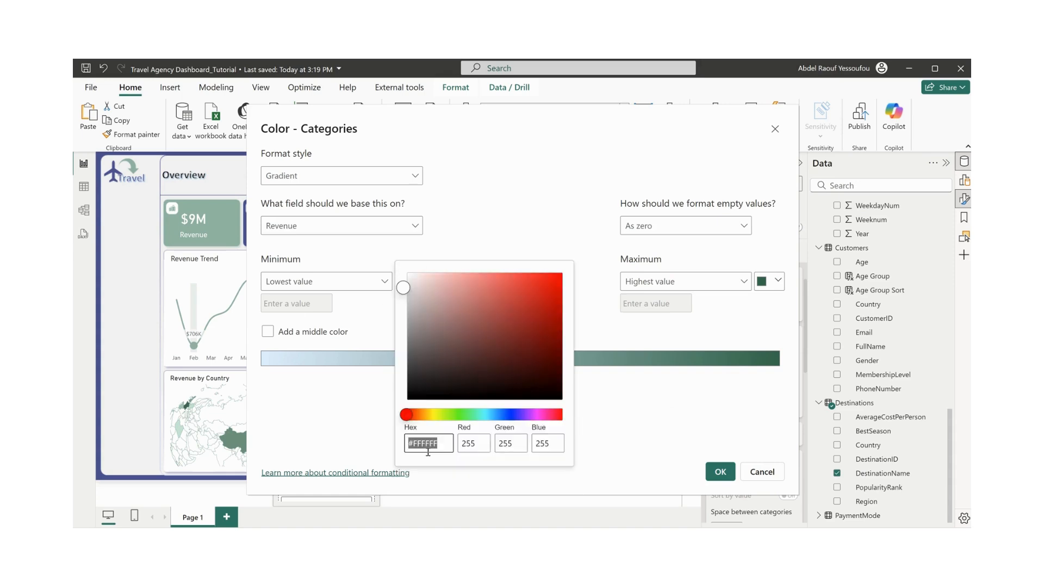
pyautogui.write('#8CB7A3')
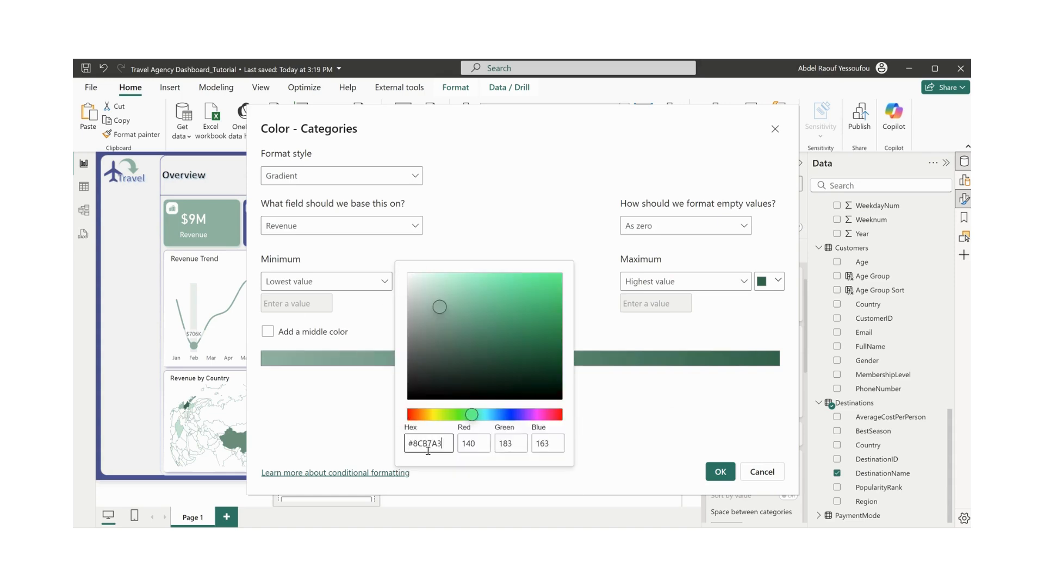
pyautogui.click(420, 276)
pyautogui.click(690, 406)
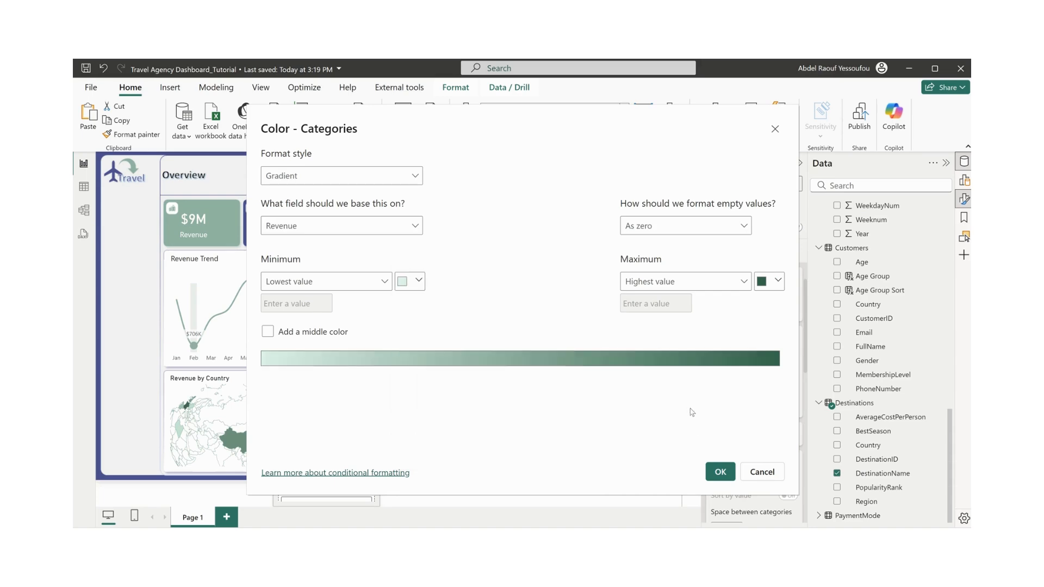
pyautogui.click(721, 472)
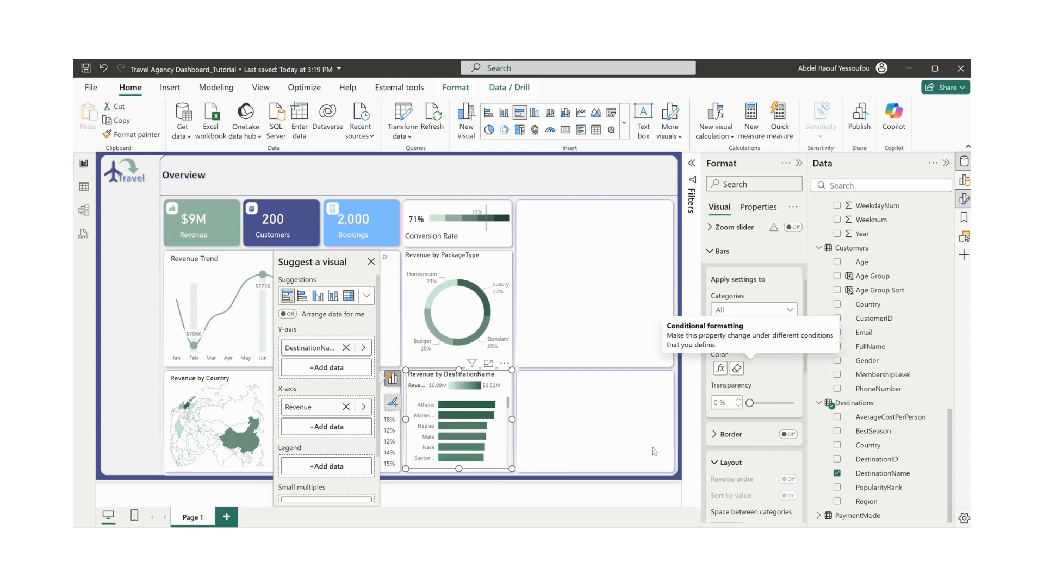
# - Turn off the destination chart's legend and extend its lower edge to the bottom of the card
pyautogui.click(722, 251)
pyautogui.scroll(3, 783, 339)
pyautogui.scroll(1, 784, 339)
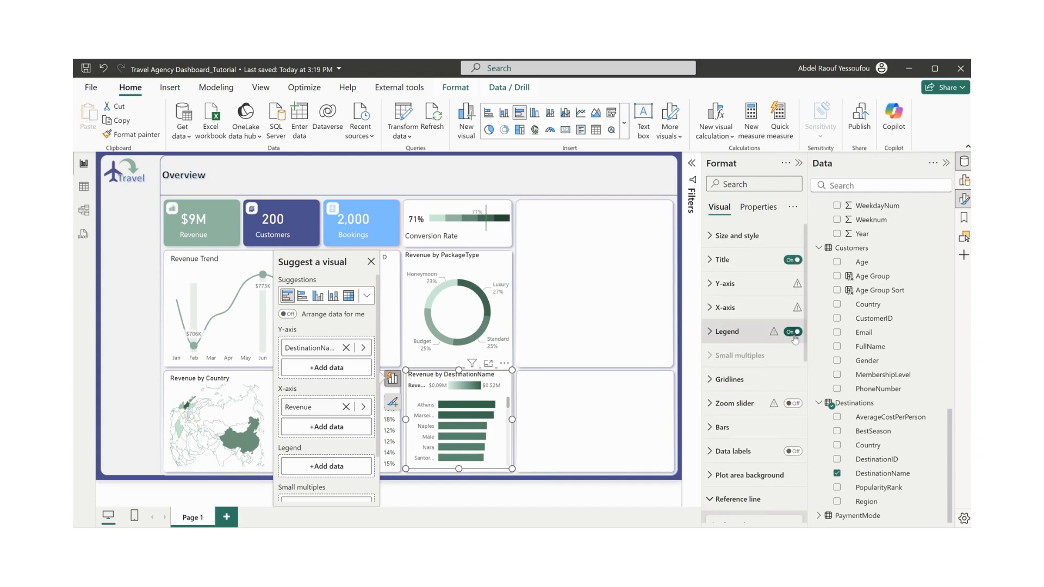
pyautogui.click(793, 334)
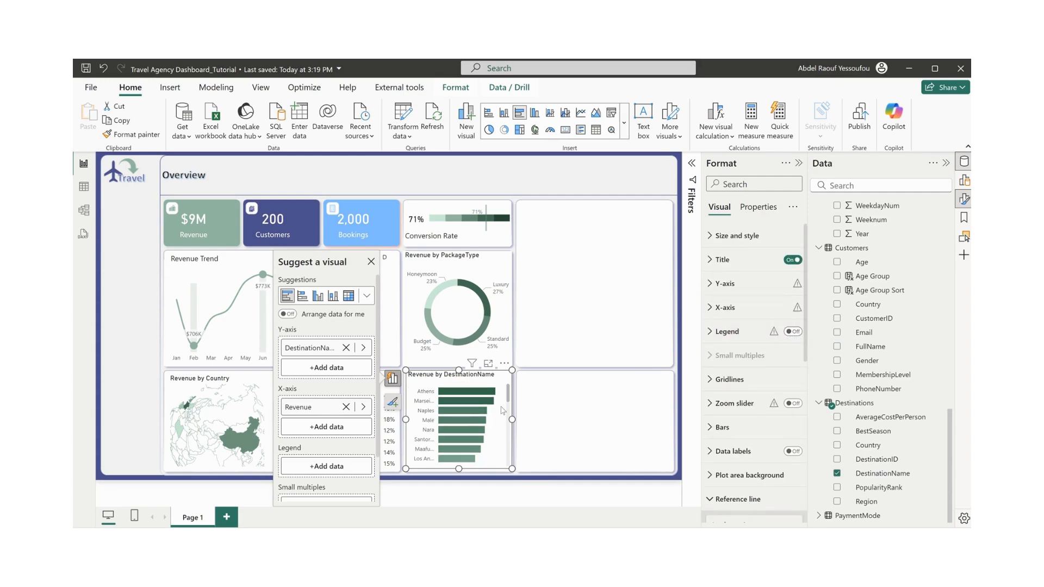
pyautogui.click(460, 477)
pyautogui.click(459, 462)
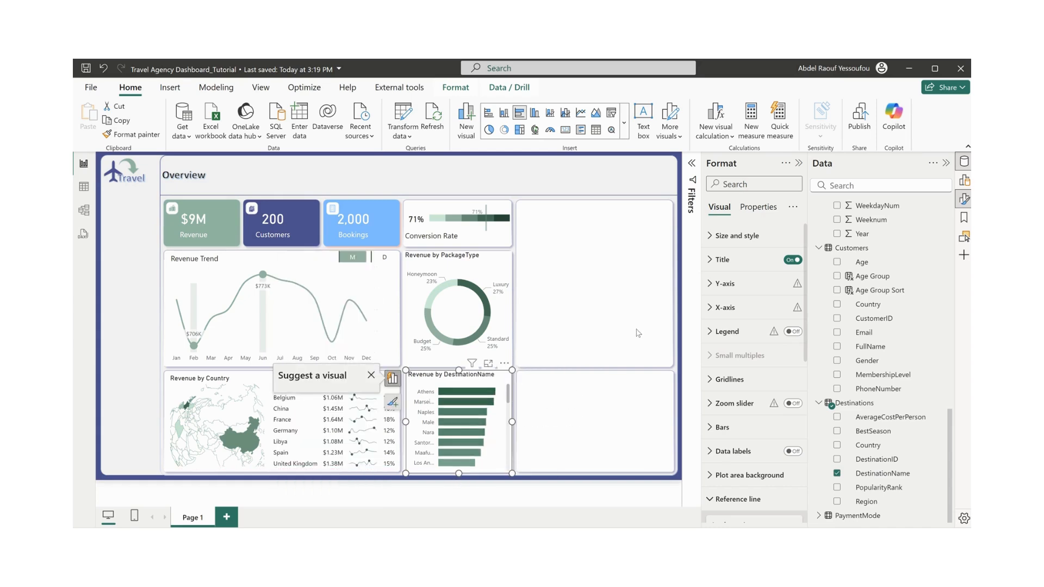
pyautogui.click(729, 239)
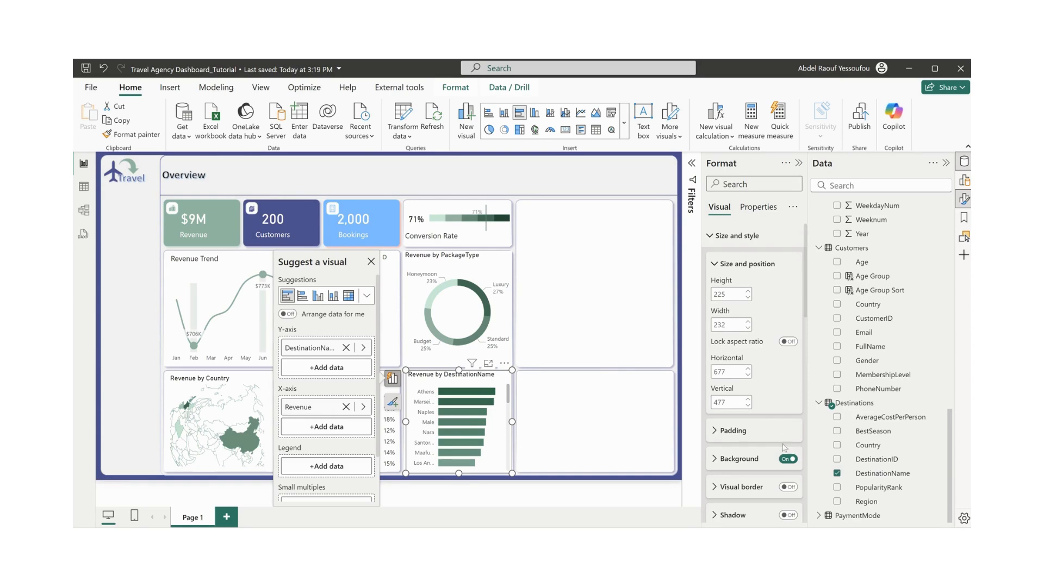
pyautogui.click(715, 239)
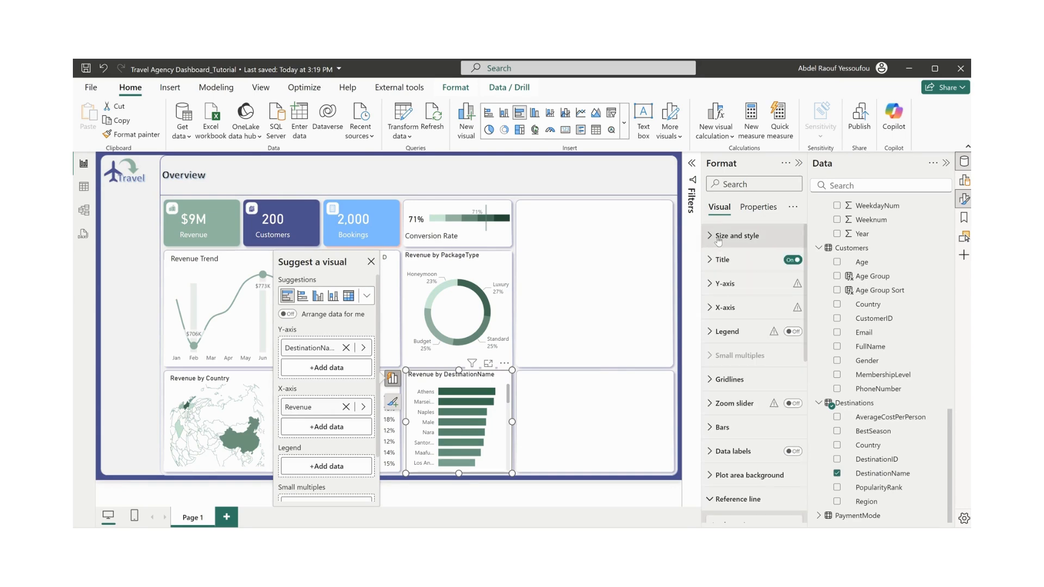
# - Filter the destination chart's DestinationName to the Top N items, showing the top 5 by Revenue, and apply the filter
pyautogui.click(692, 166)
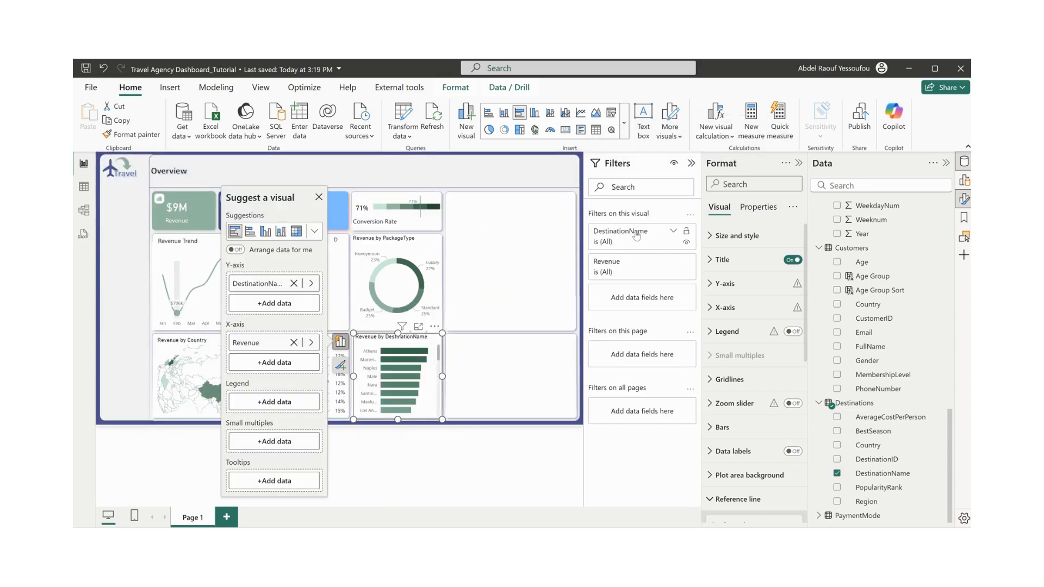
pyautogui.click(637, 235)
pyautogui.click(629, 272)
pyautogui.click(626, 317)
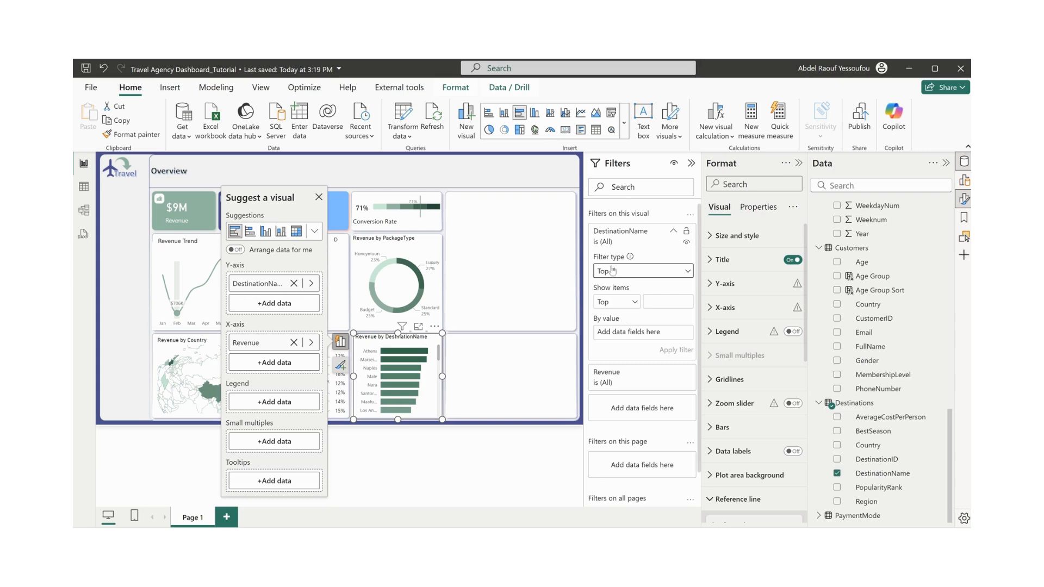
pyautogui.click(676, 301)
pyautogui.scroll(10, 895, 429)
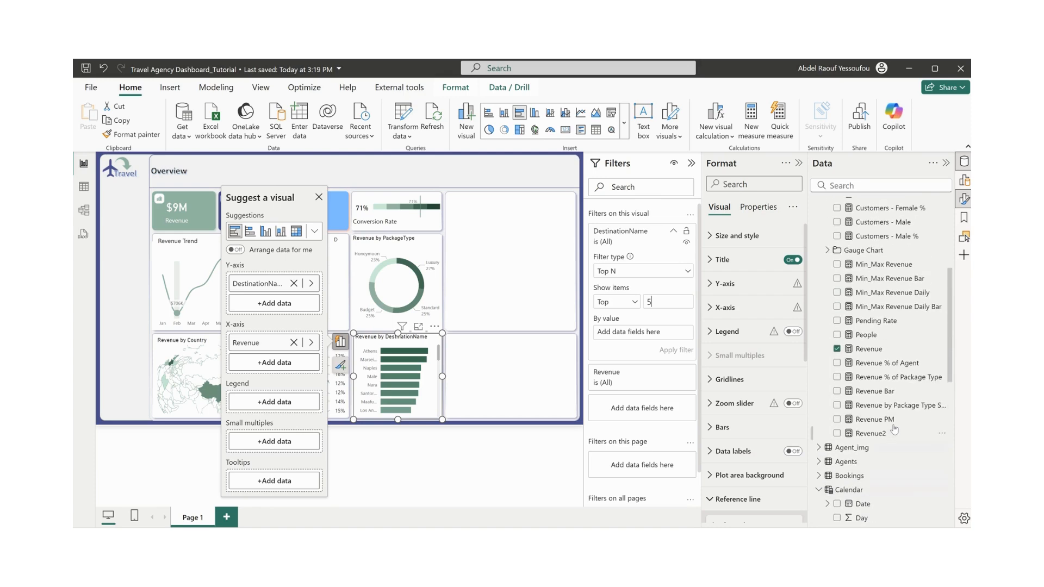
pyautogui.moveTo(867, 352); pyautogui.dragTo(651, 336)
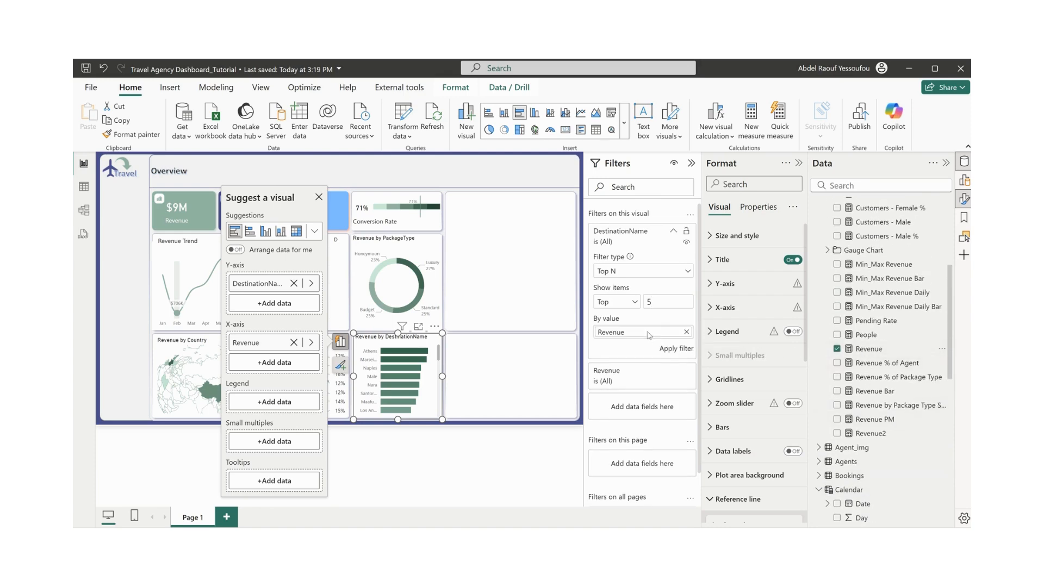
pyautogui.click(677, 348)
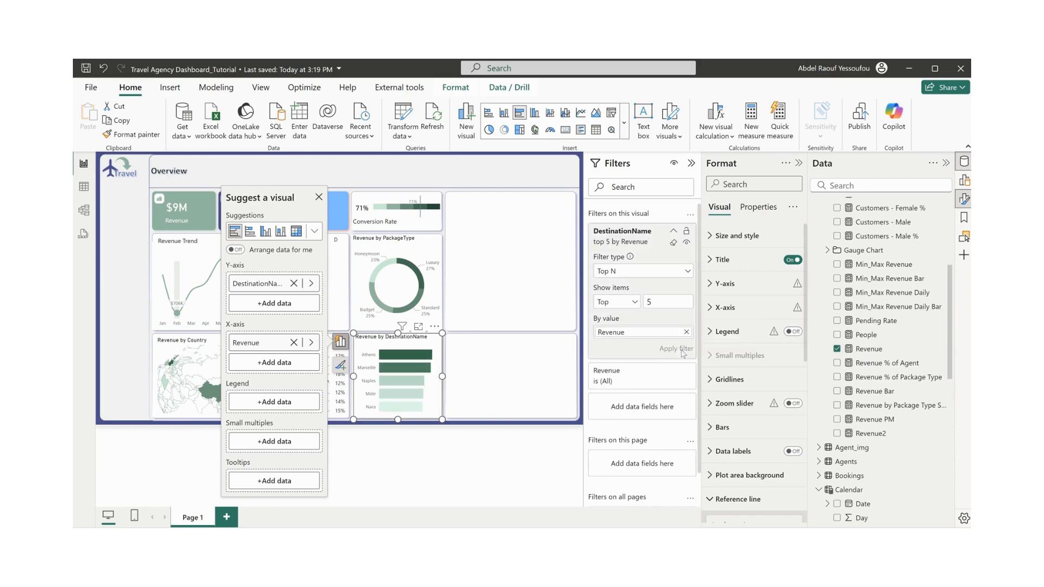
# - Turn on the destination chart's data labels, position them at Outside end, and widen the chart slightly
pyautogui.click(738, 498)
pyautogui.scroll(-2, 801, 356)
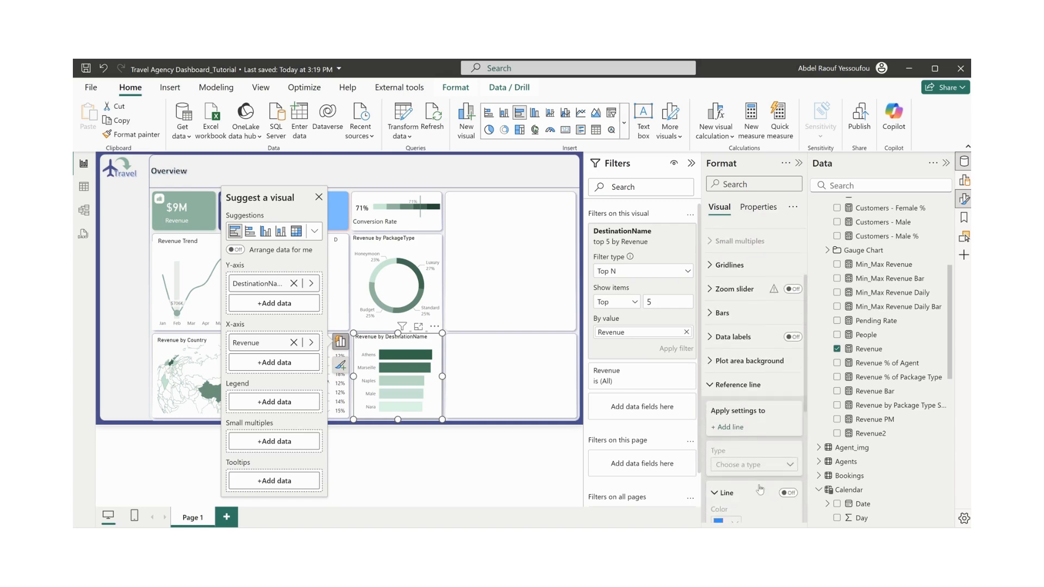
pyautogui.click(795, 335)
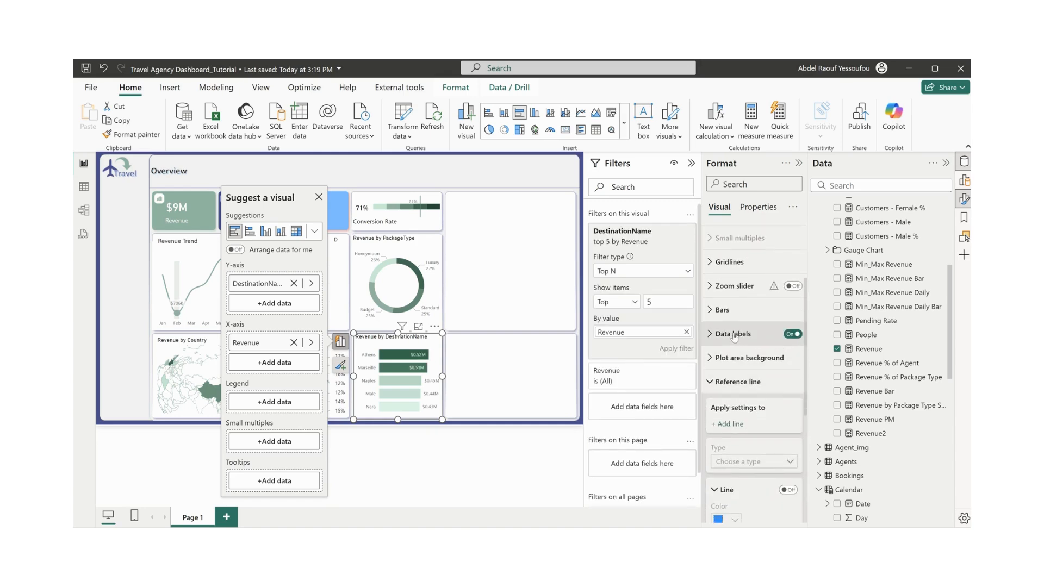
pyautogui.click(734, 334)
pyautogui.scroll(-2, 745, 356)
pyautogui.click(746, 353)
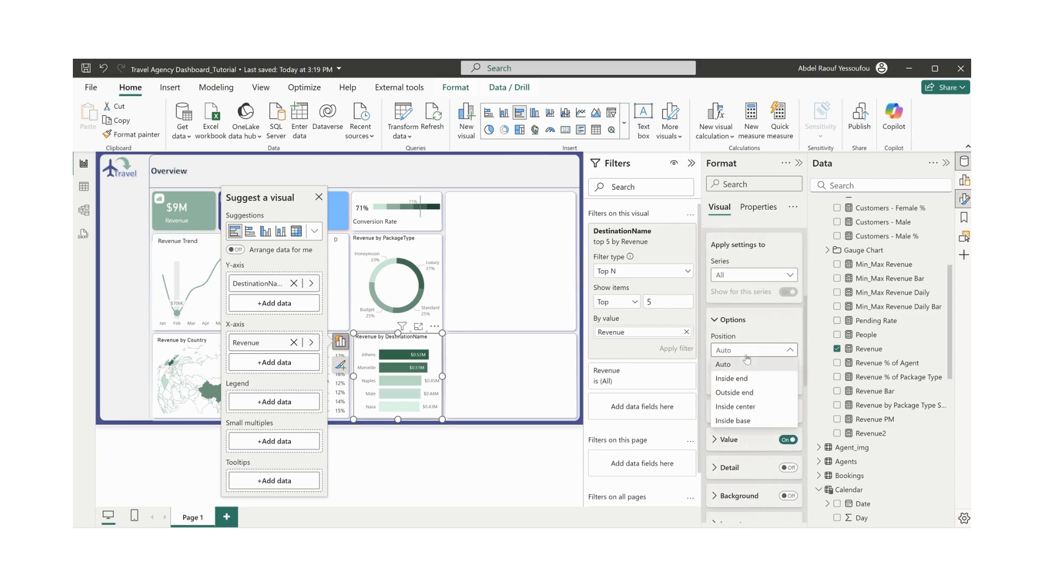
pyautogui.click(752, 397)
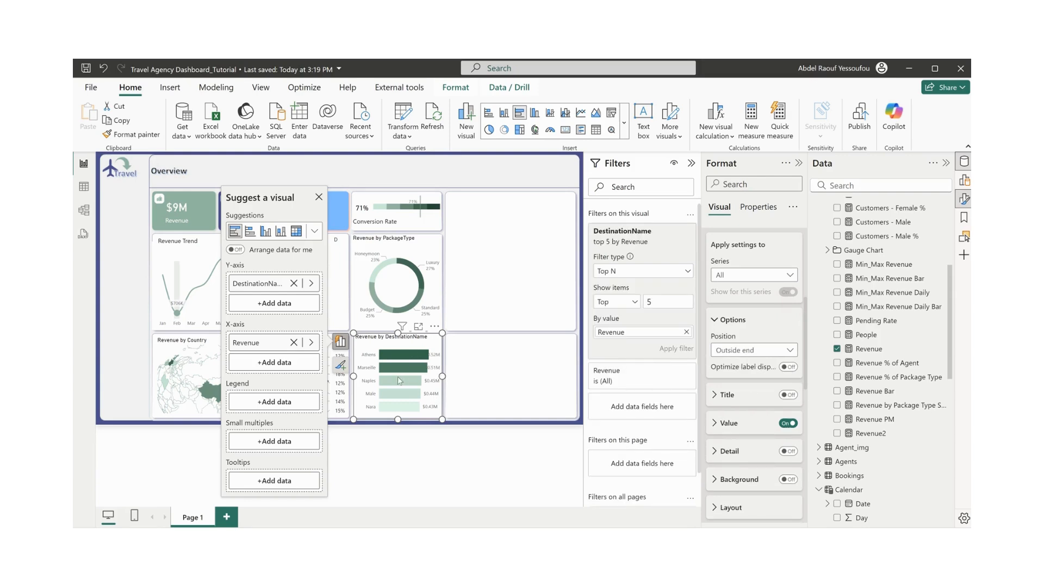
pyautogui.moveTo(353, 376); pyautogui.dragTo(354, 381)
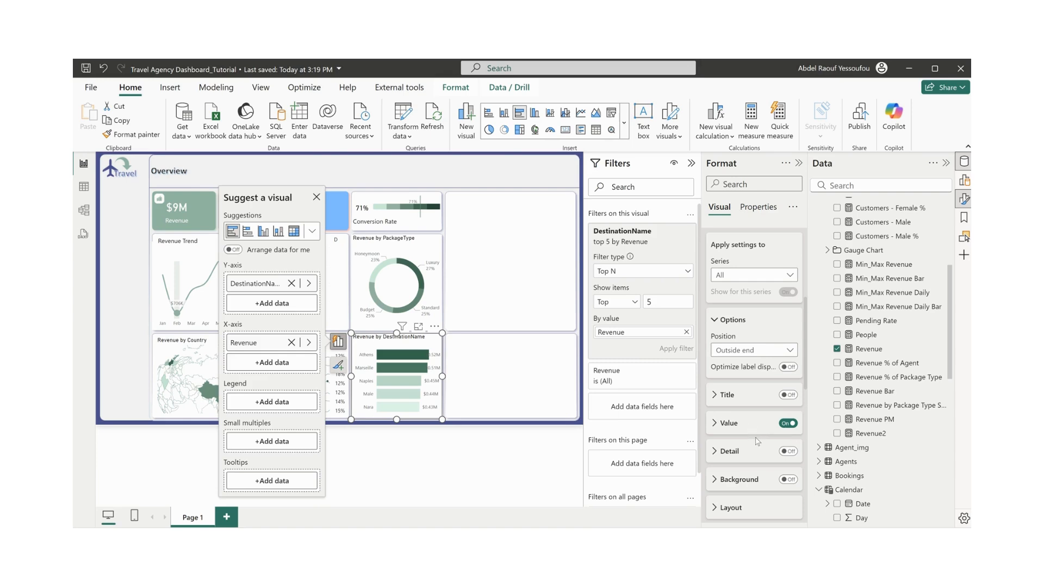
# - Turn on a dark green background for the destination chart's data labels and pull the chart's inner edge back slightly
pyautogui.scroll(-1, 755, 439)
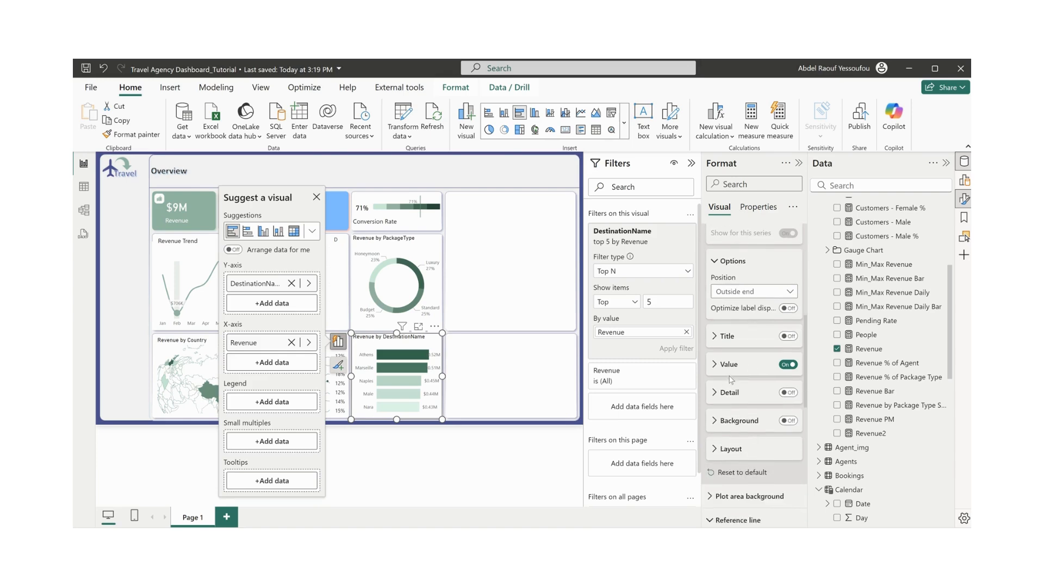
pyautogui.click(789, 422)
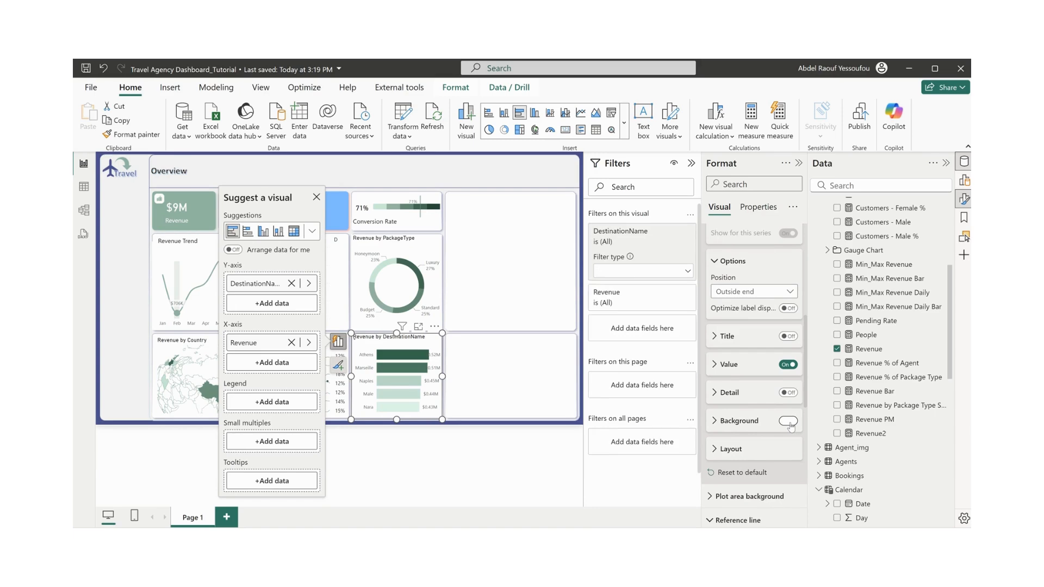
pyautogui.click(734, 427)
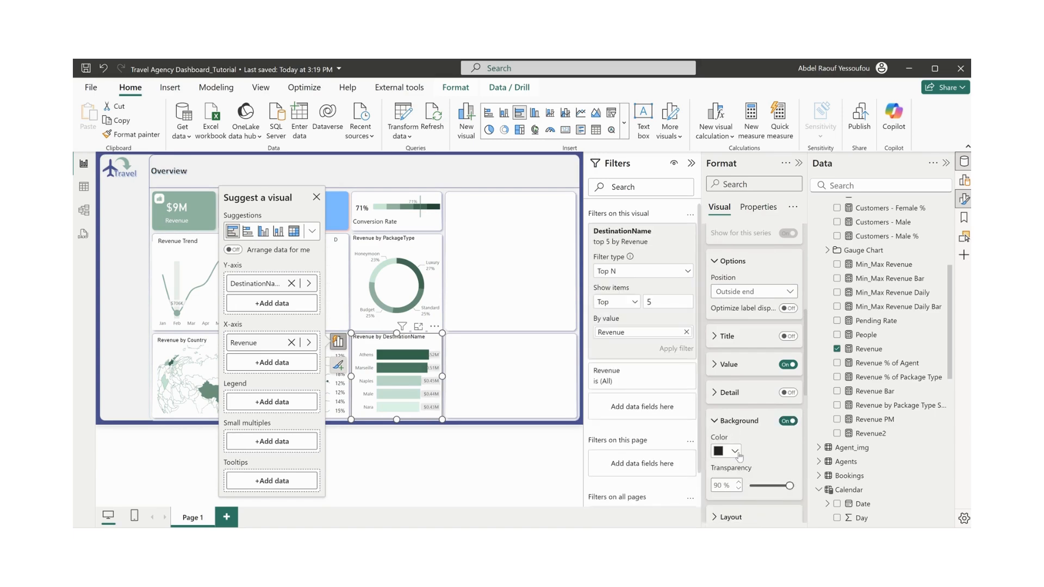
pyautogui.click(737, 456)
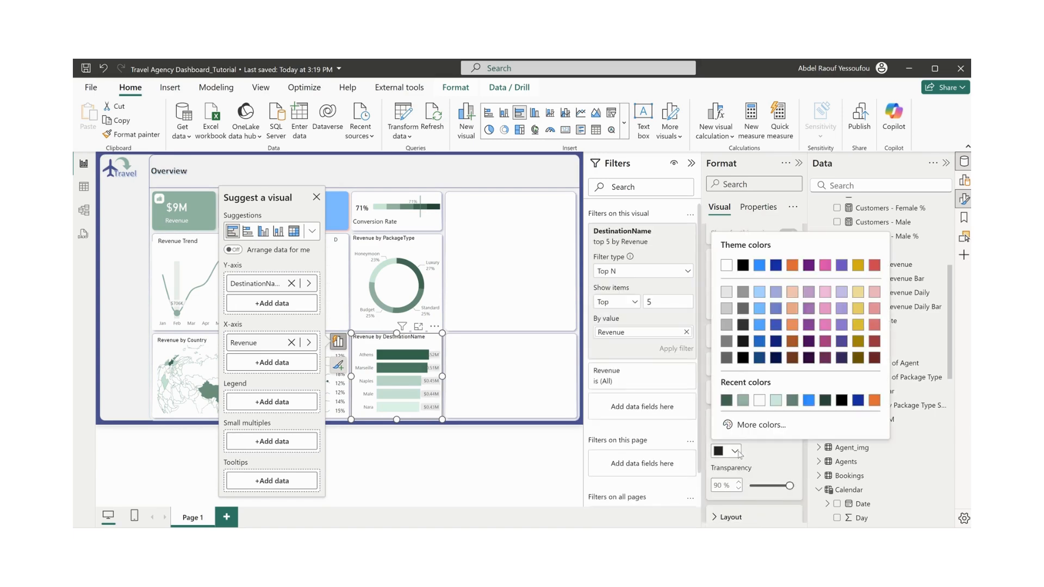
pyautogui.click(727, 402)
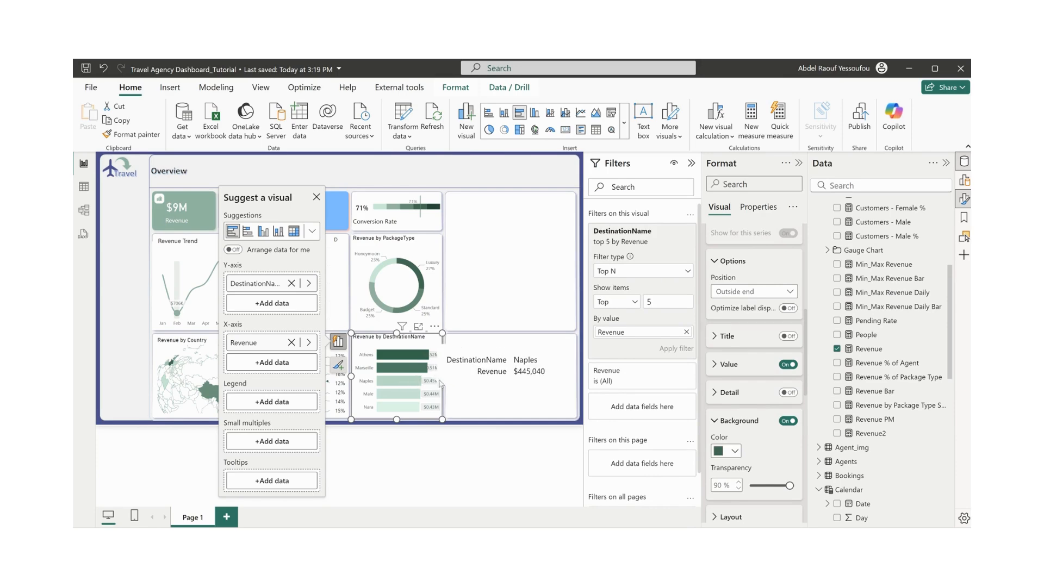
pyautogui.moveTo(442, 376)
pyautogui.mouseDown()
pyautogui.moveTo(454, 383)
pyautogui.moveTo(441, 384)
pyautogui.mouseUp()
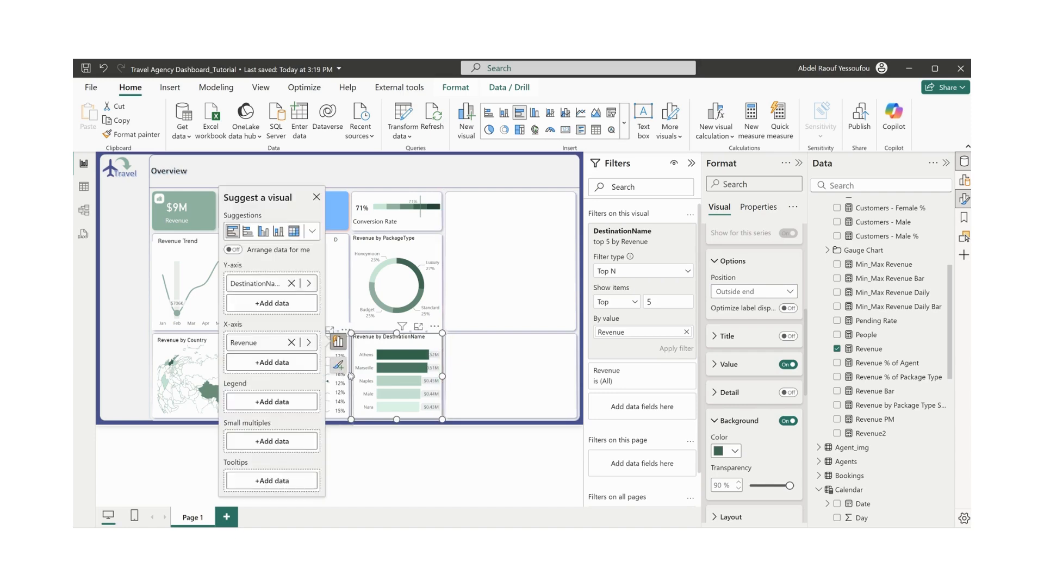
pyautogui.moveTo(351, 376); pyautogui.dragTo(354, 377)
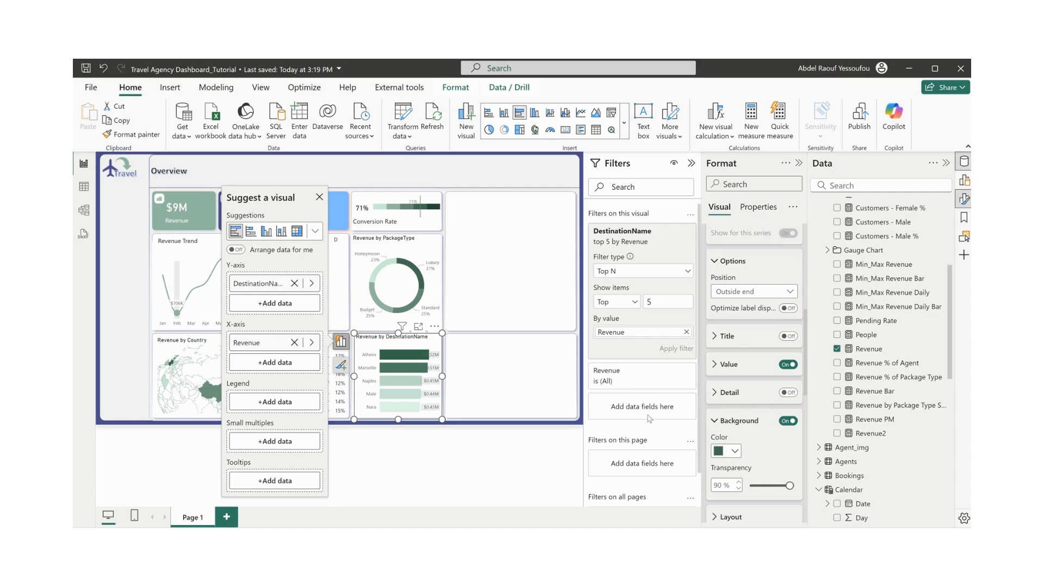
# - Set the destination data labels' position to Auto, make their values bold, and collapse the filter settings
pyautogui.scroll(3, 759, 384)
pyautogui.scroll(-1, 759, 385)
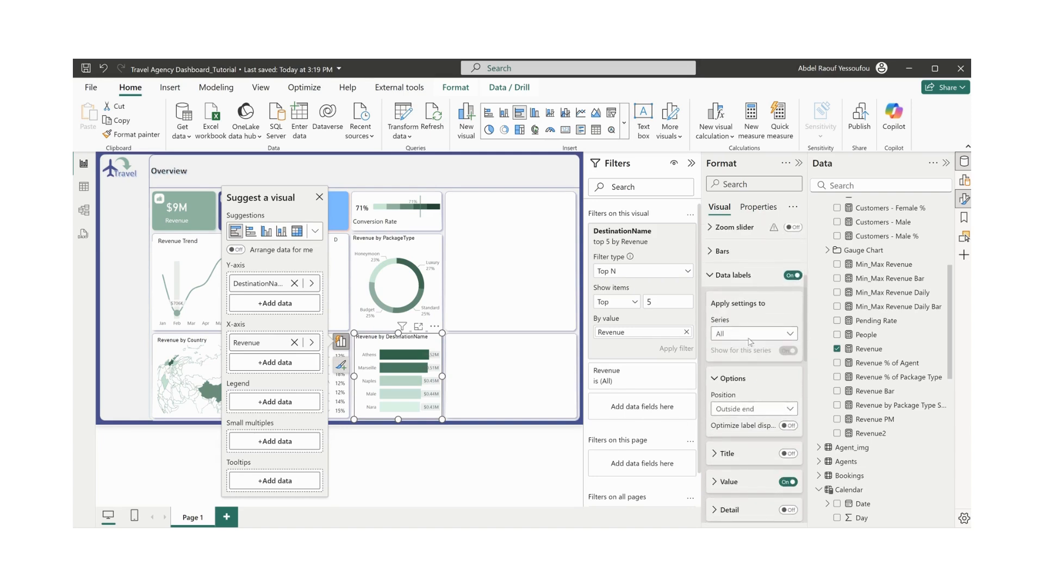
pyautogui.click(749, 408)
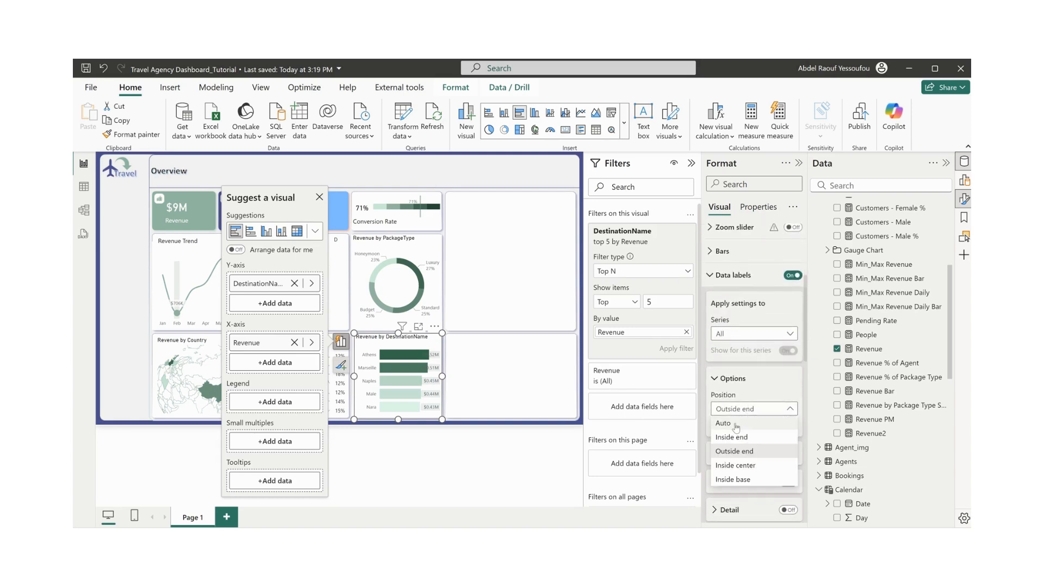
pyautogui.click(736, 427)
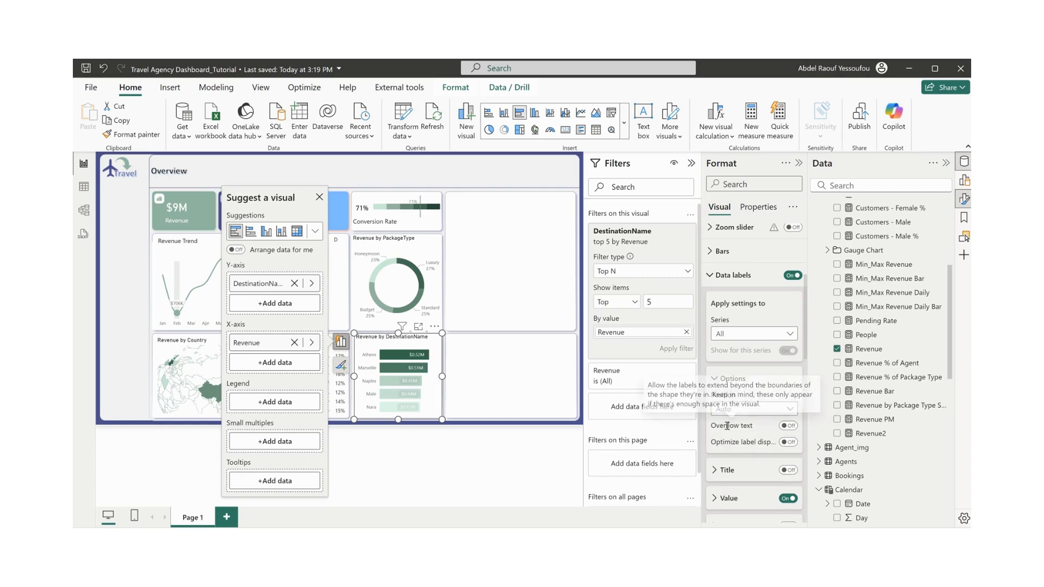
pyautogui.click(743, 496)
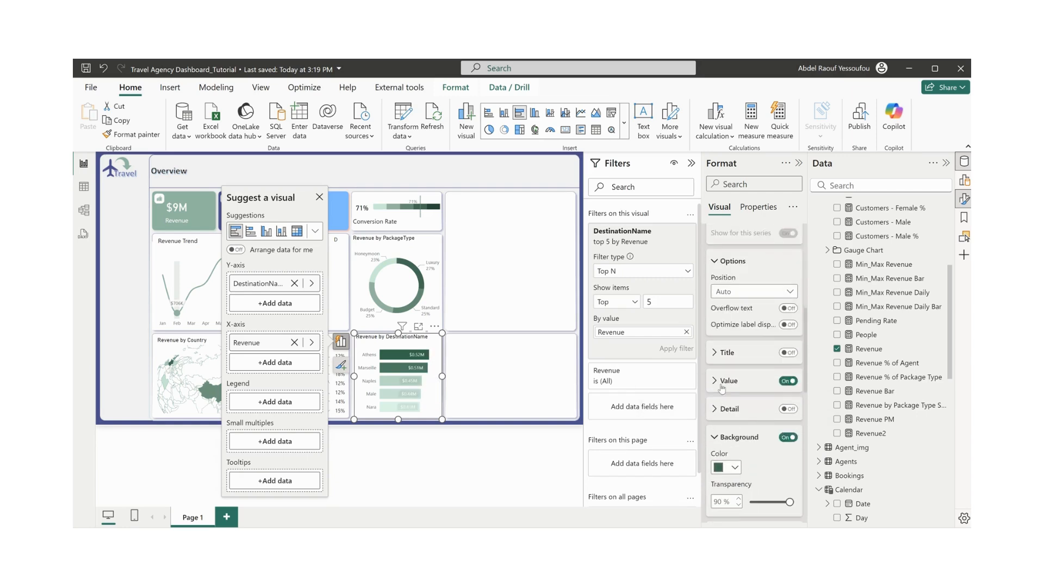
pyautogui.click(716, 468)
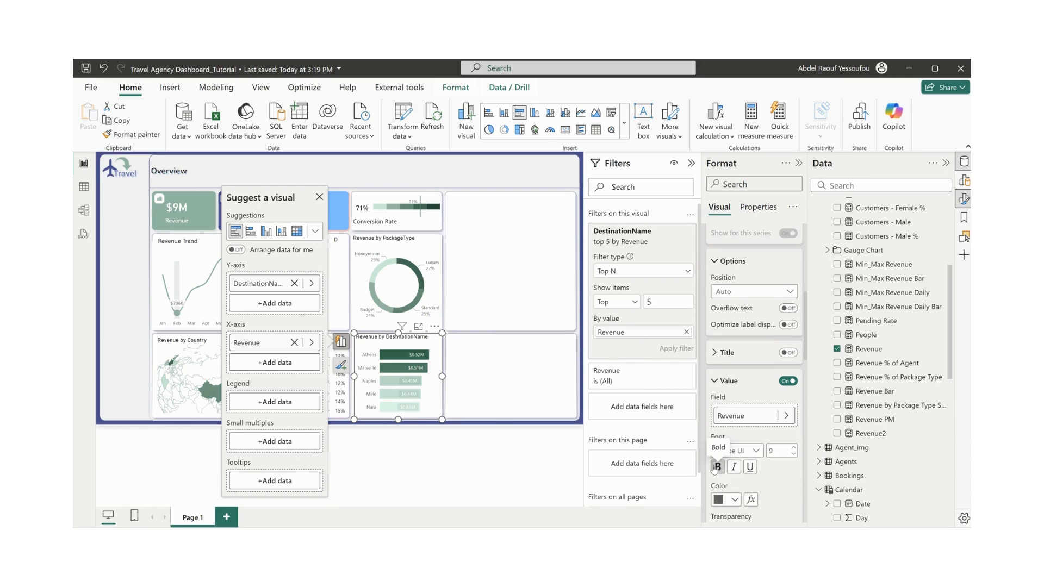
pyautogui.click(691, 164)
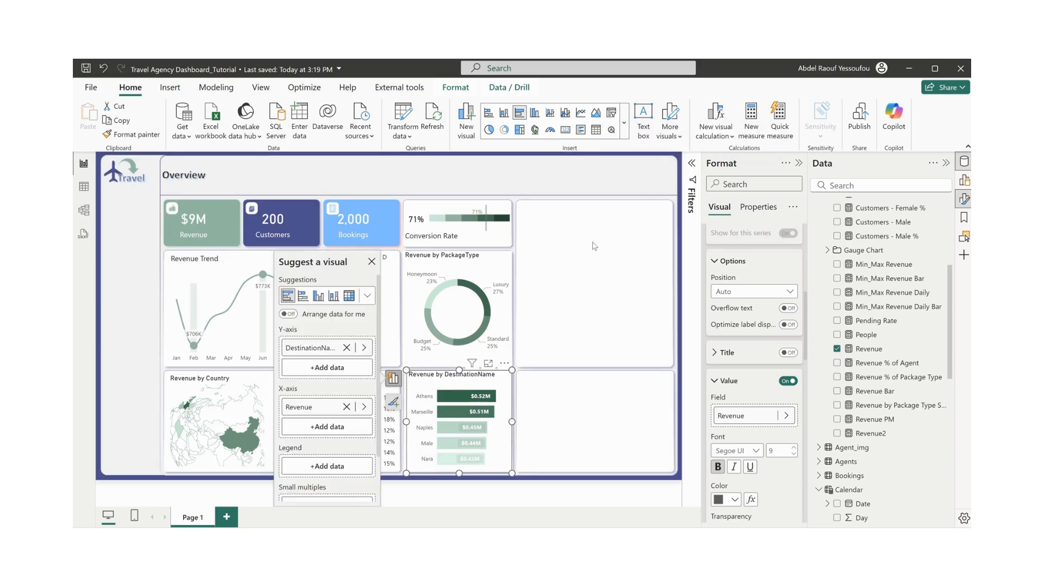
pyautogui.click(594, 247)
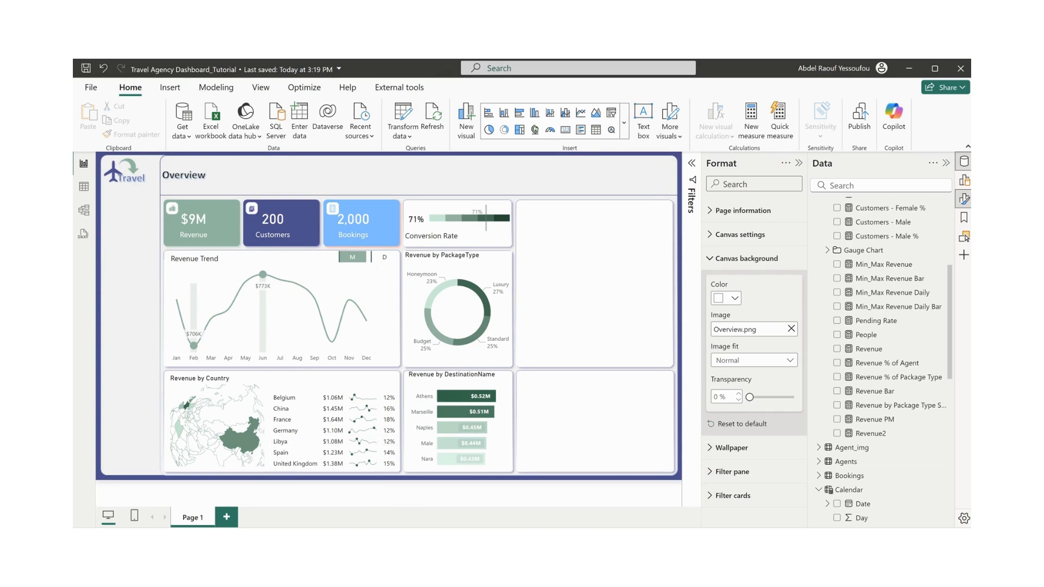
# - Examine the Agent Performance visual in the finished Travel Agency Dashboard report, then return to the tutorial report
pyautogui.moveTo(609, 544)
pyautogui.click(549, 519)
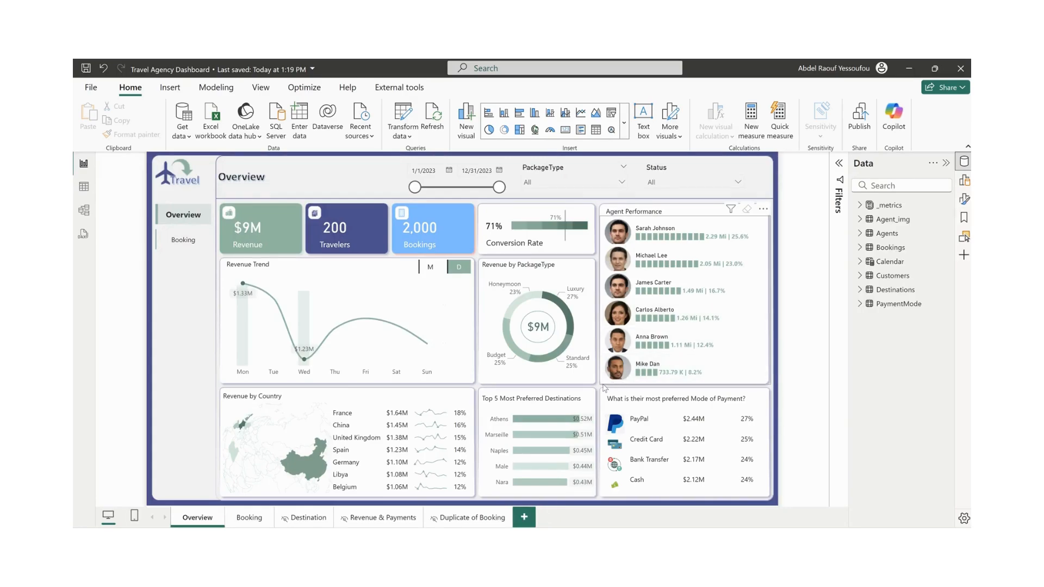
pyautogui.click(602, 383)
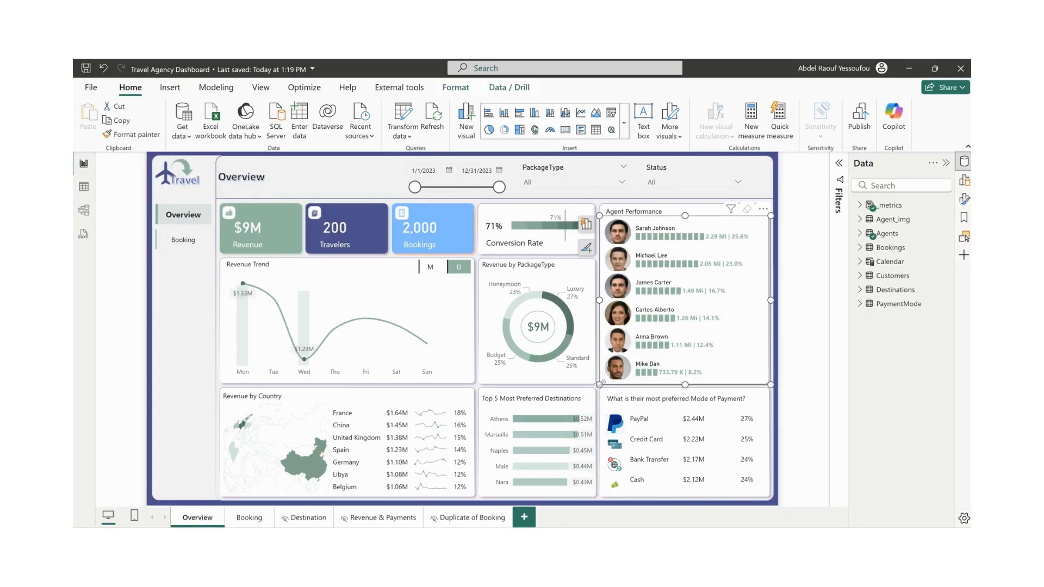
pyautogui.moveTo(609, 544)
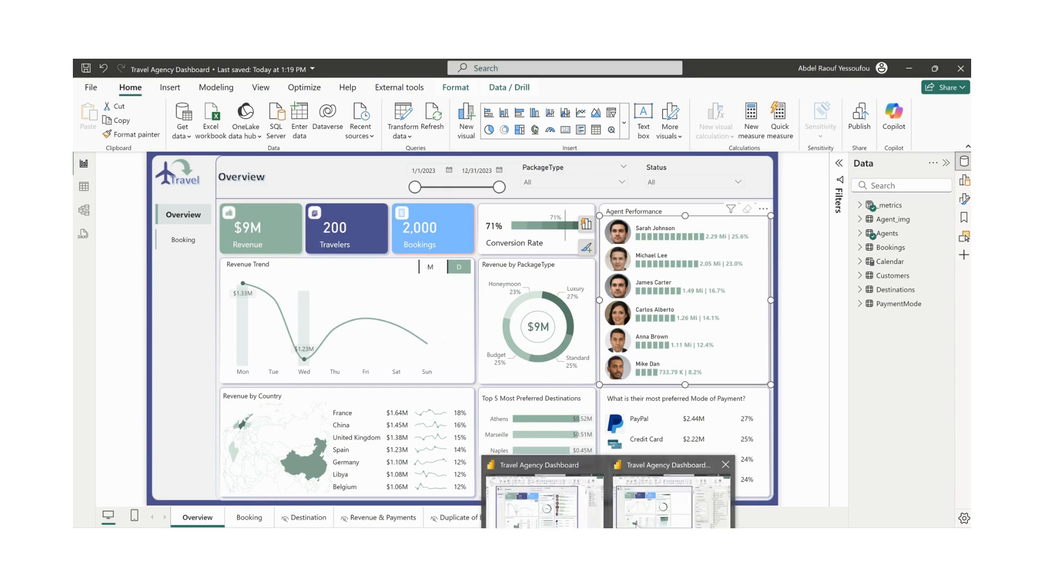
pyautogui.click(648, 510)
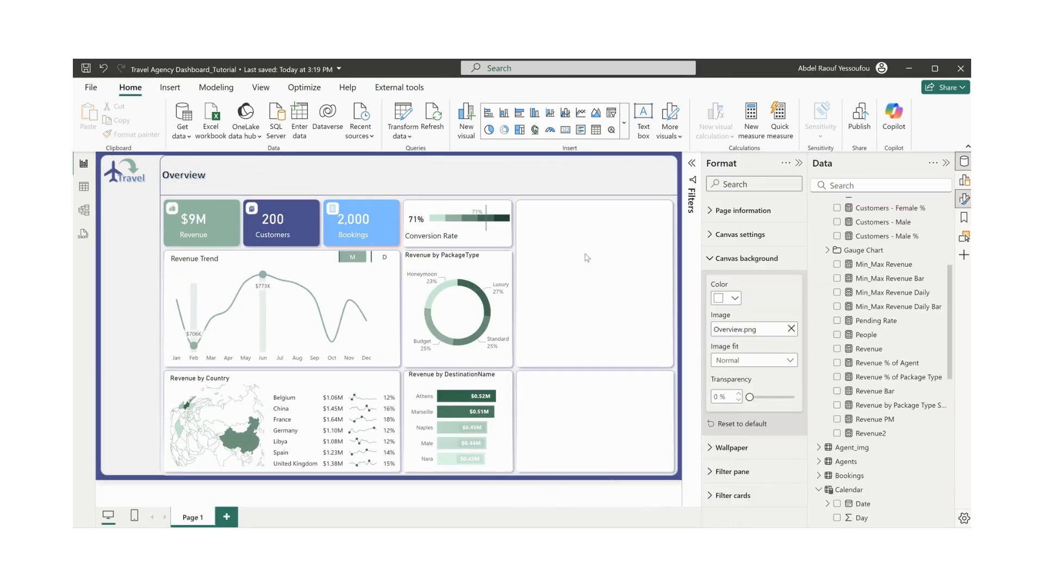
# - Insert a slicer and size it to fill the empty card beside the package-type donut chart
pyautogui.click(624, 123)
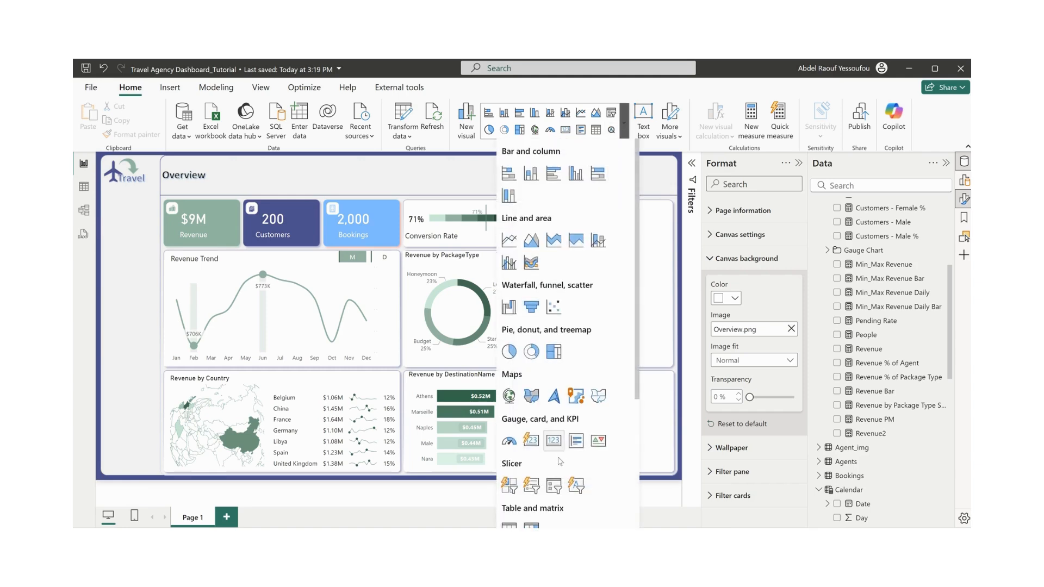
pyautogui.click(510, 485)
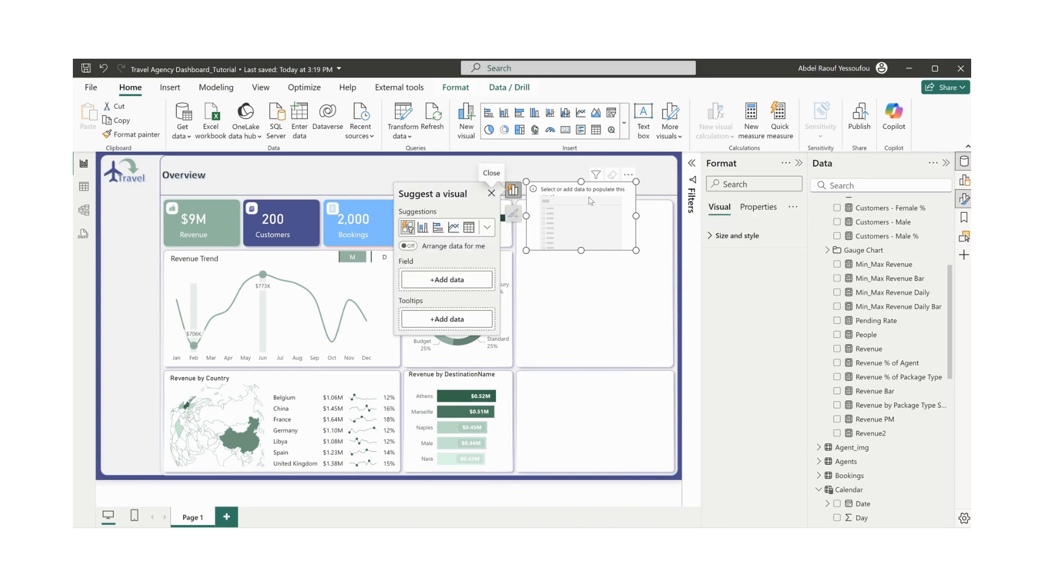
pyautogui.moveTo(564, 228); pyautogui.dragTo(557, 243)
pyautogui.moveTo(630, 279); pyautogui.dragTo(675, 370)
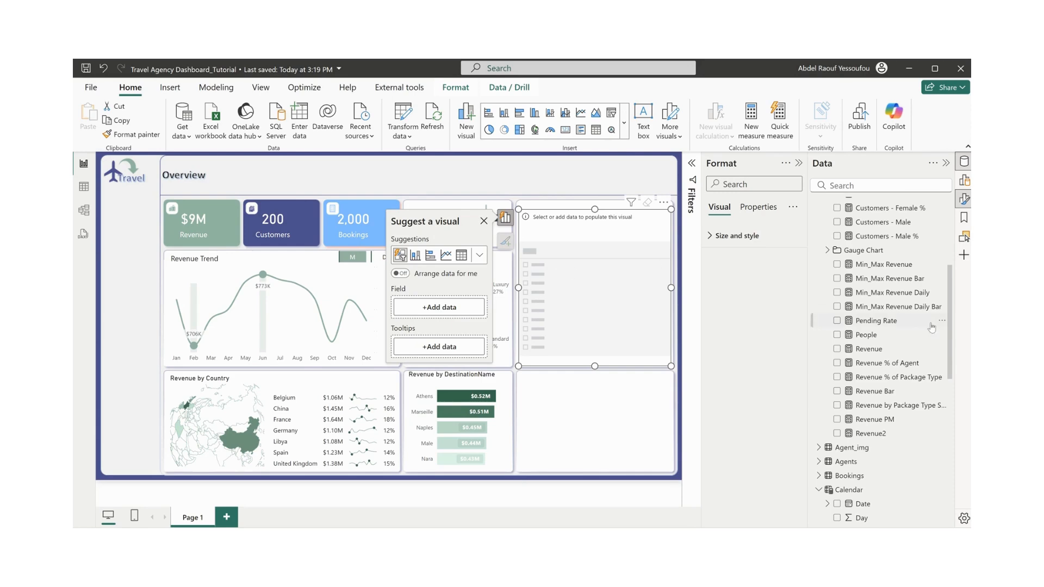
# - Add the AgentName field from the Agents table to the new slicer
pyautogui.scroll(-3, 894, 383)
pyautogui.scroll(-1, 892, 385)
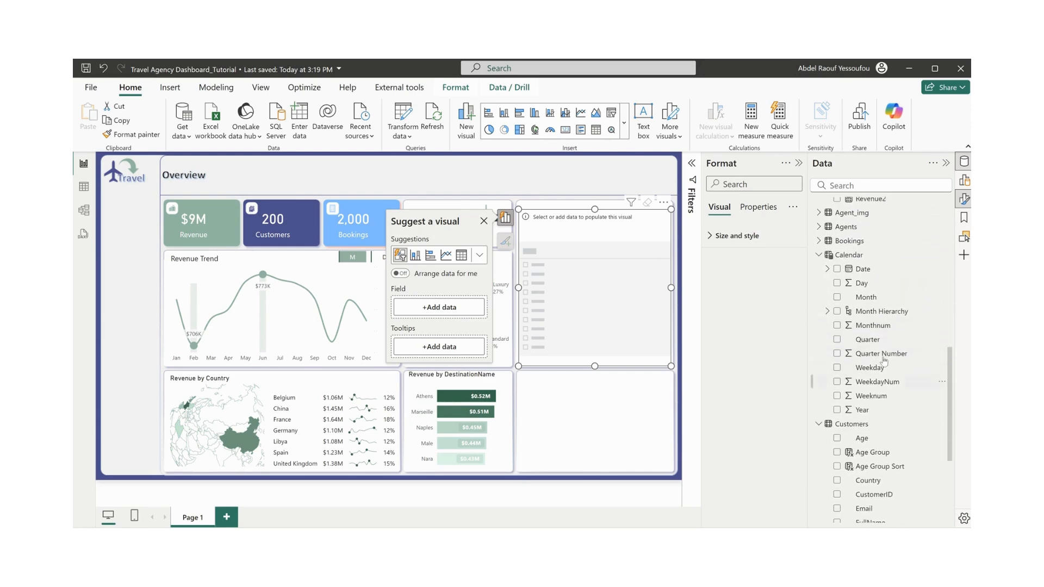
pyautogui.scroll(1, 877, 384)
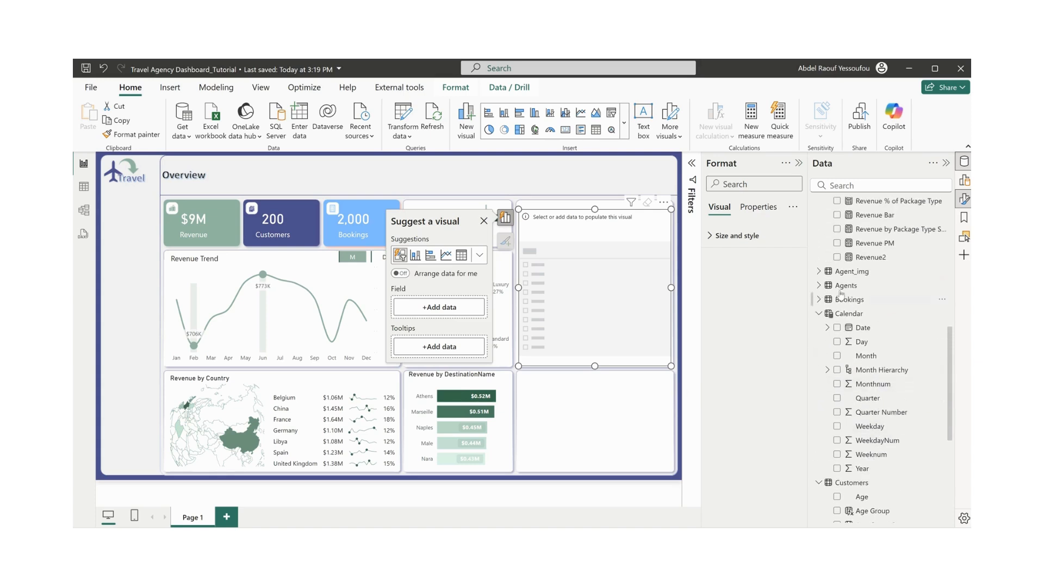
pyautogui.click(819, 285)
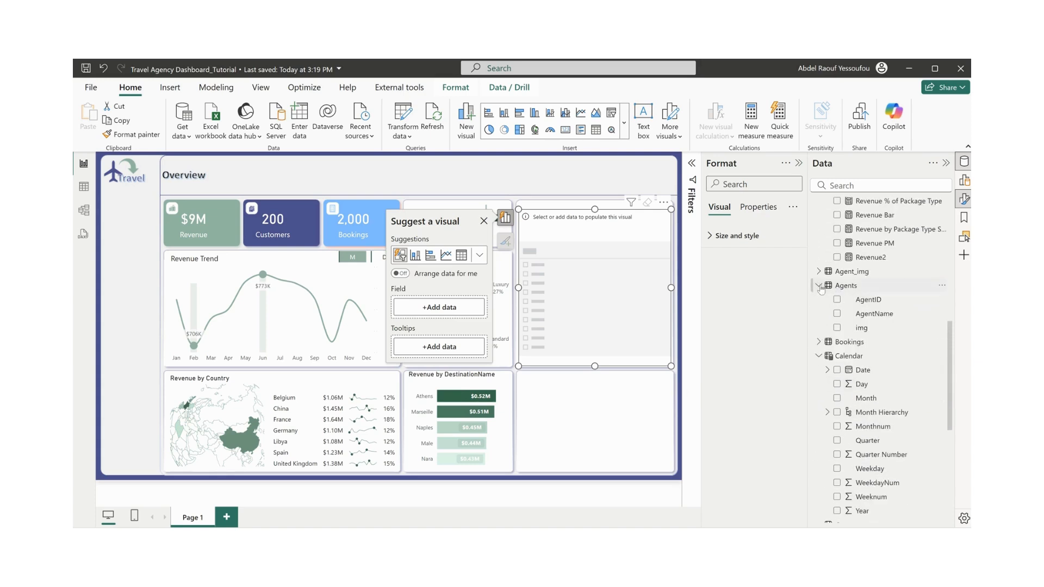
pyautogui.click(838, 315)
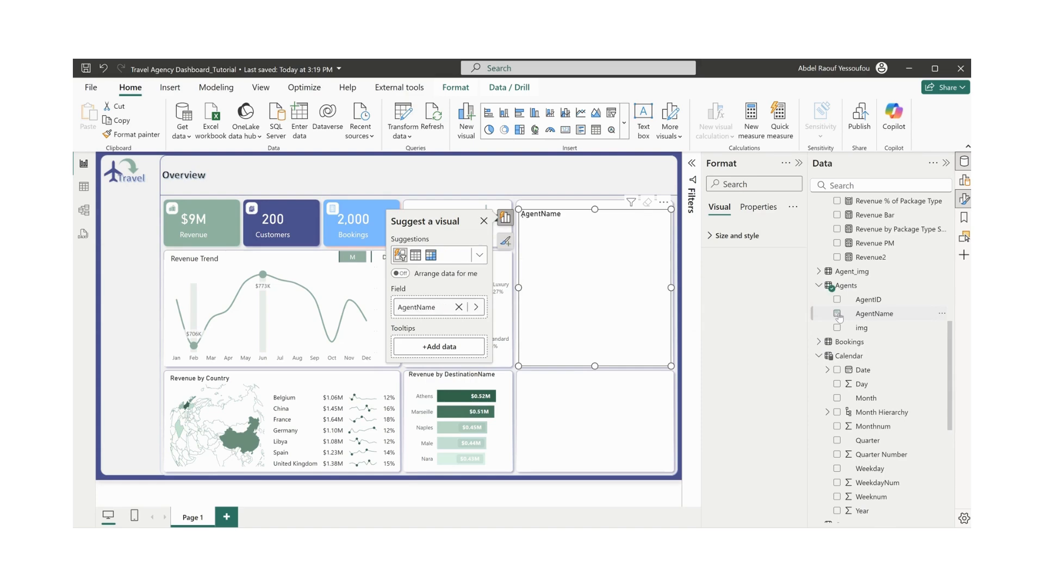
pyautogui.scroll(2, 919, 364)
pyautogui.scroll(-2, 919, 364)
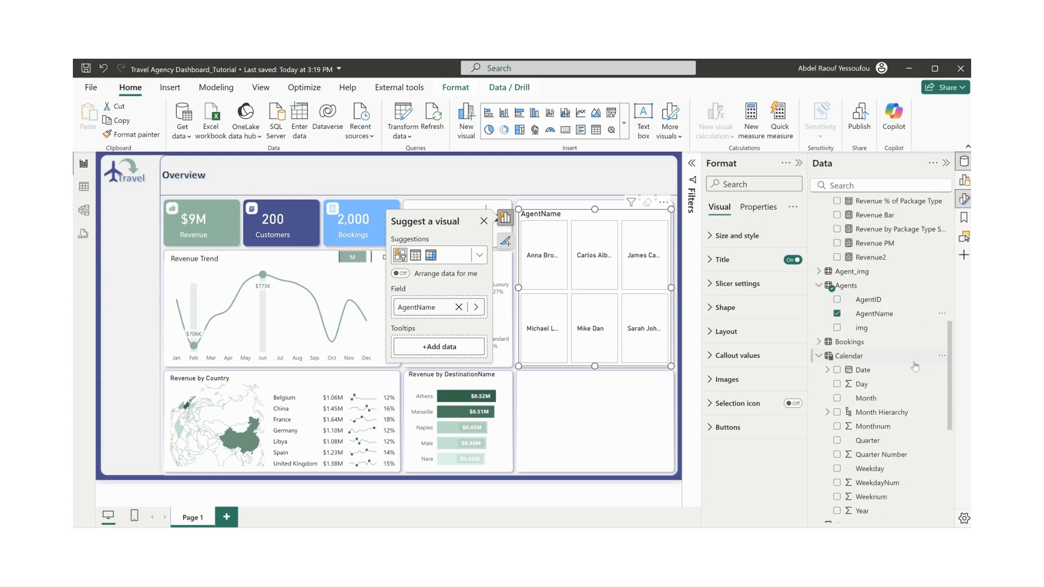
pyautogui.click(819, 342)
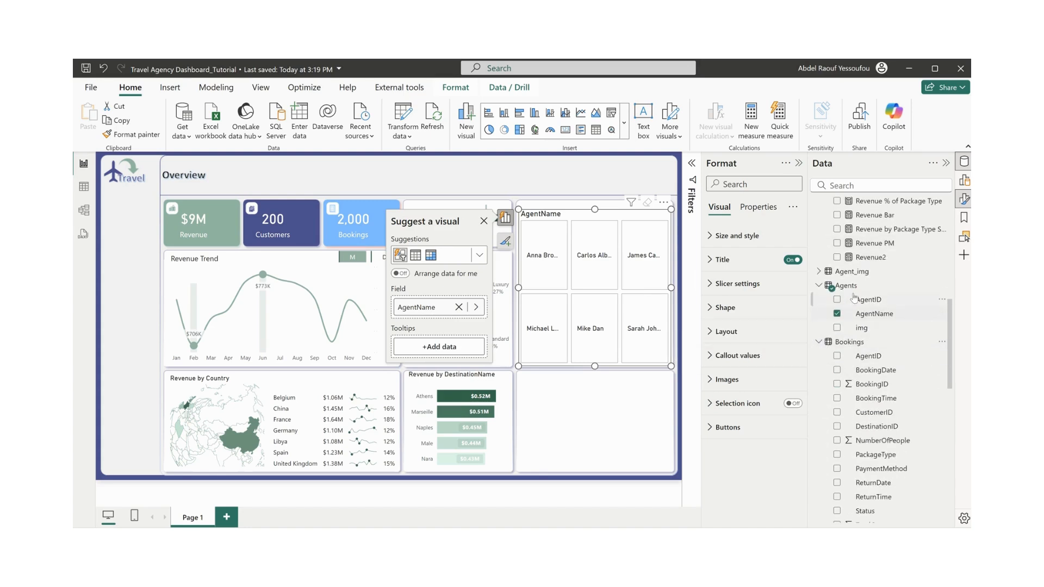
pyautogui.click(820, 344)
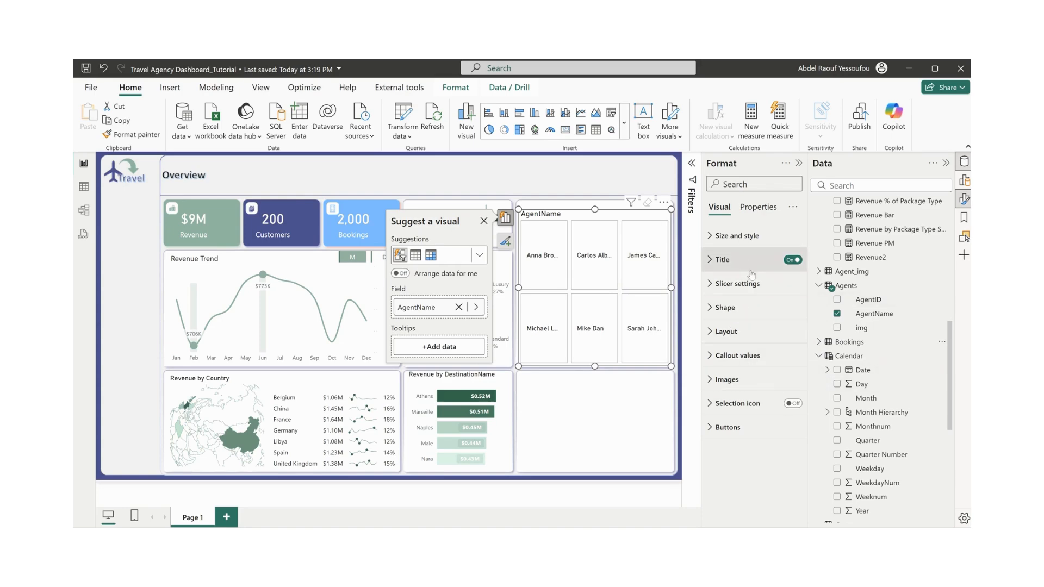
# - Turn off the title of the agent name slicer
pyautogui.click(792, 260)
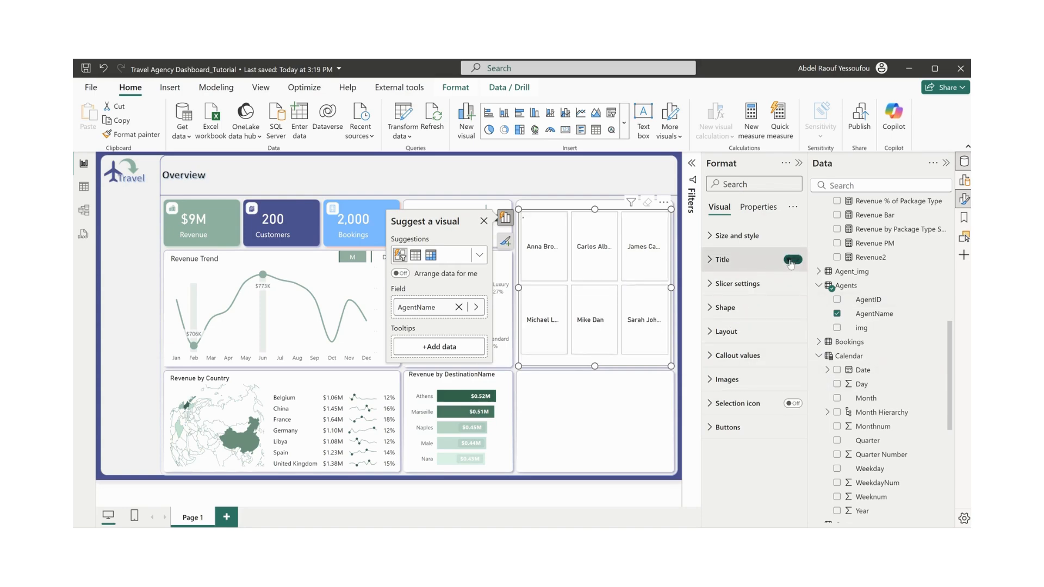
pyautogui.click(748, 245)
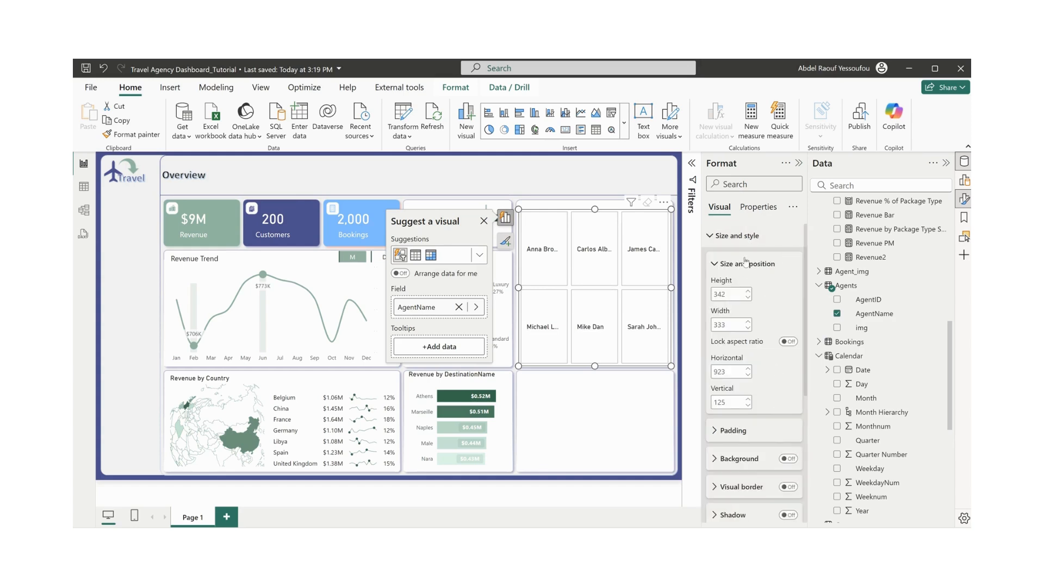
pyautogui.click(728, 240)
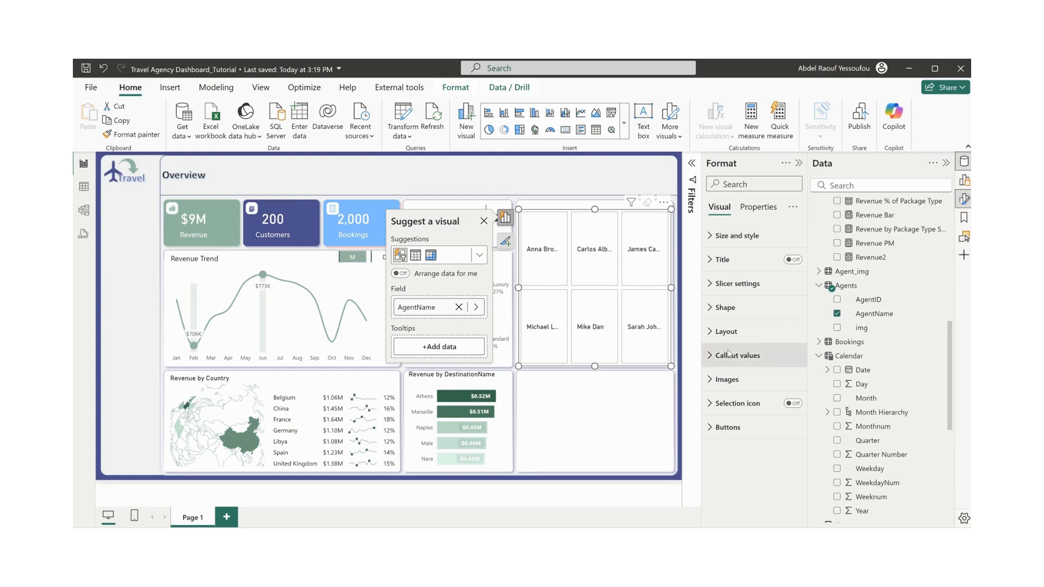
# - Arrange the agent slicer's buttons in a single column with a maximum of 6 buttons shown
pyautogui.click(726, 332)
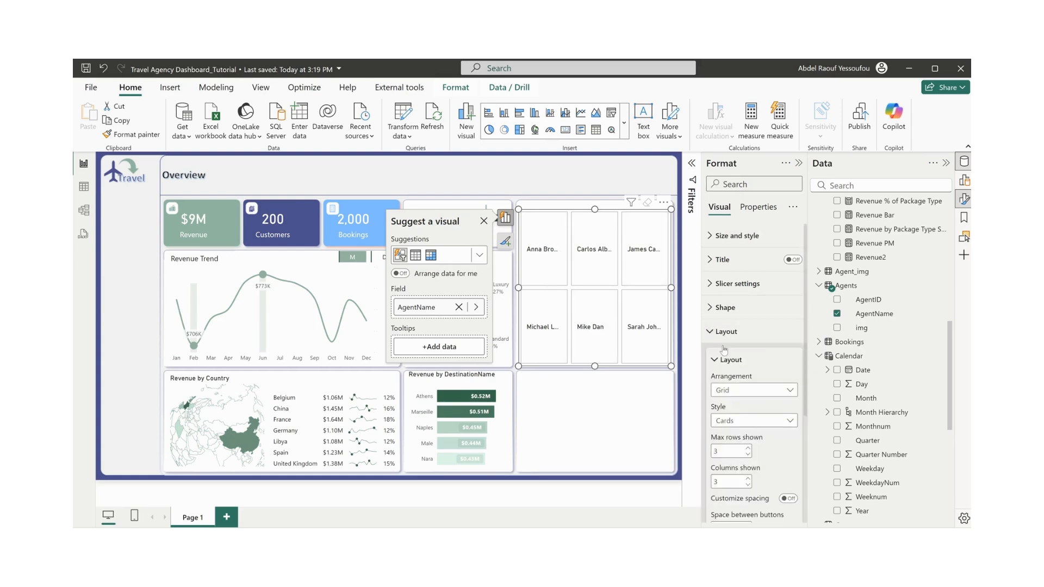
pyautogui.click(742, 391)
pyautogui.click(741, 405)
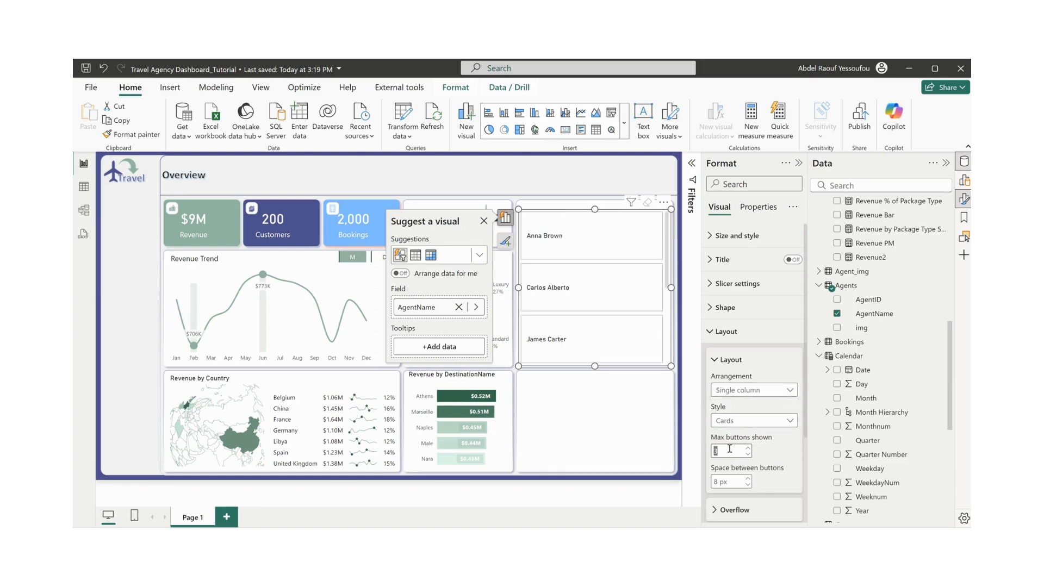
pyautogui.click(721, 481)
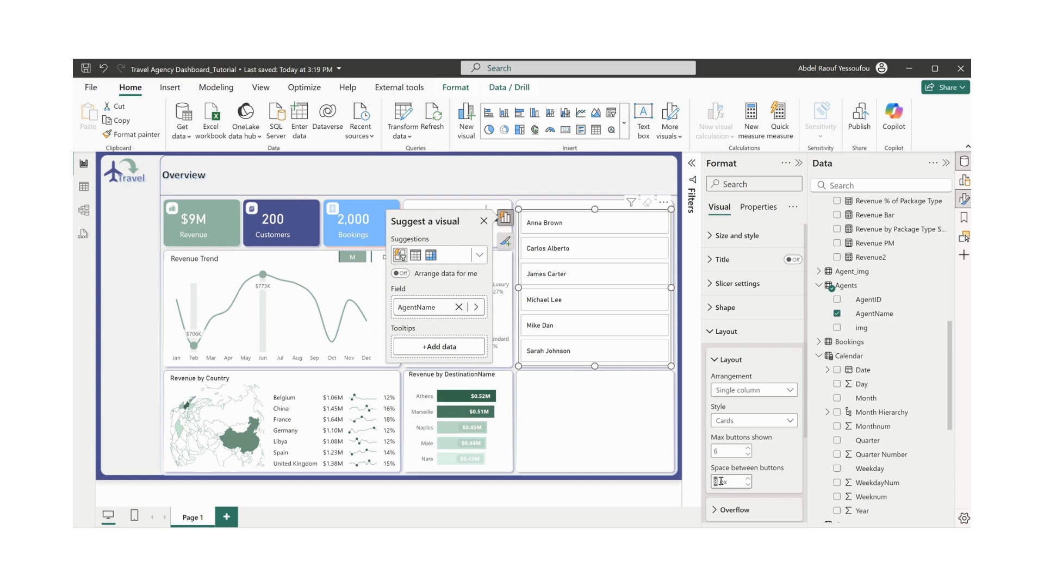
pyautogui.click(726, 332)
# - Turn off the border and fill of the agent slicer's buttons
pyautogui.click(729, 428)
pyautogui.scroll(-3, 761, 413)
pyautogui.click(787, 397)
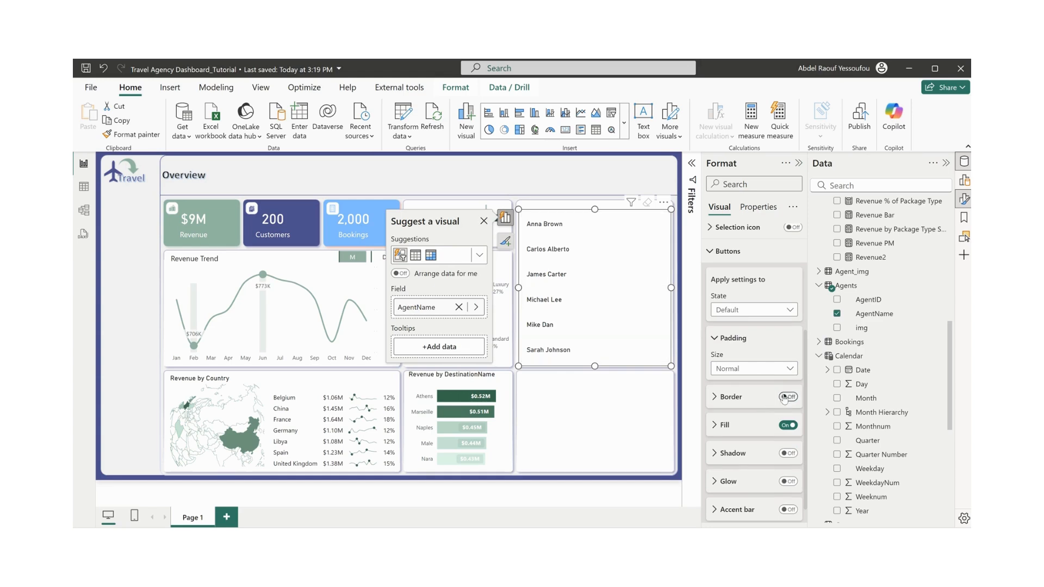
pyautogui.click(786, 424)
pyautogui.click(729, 252)
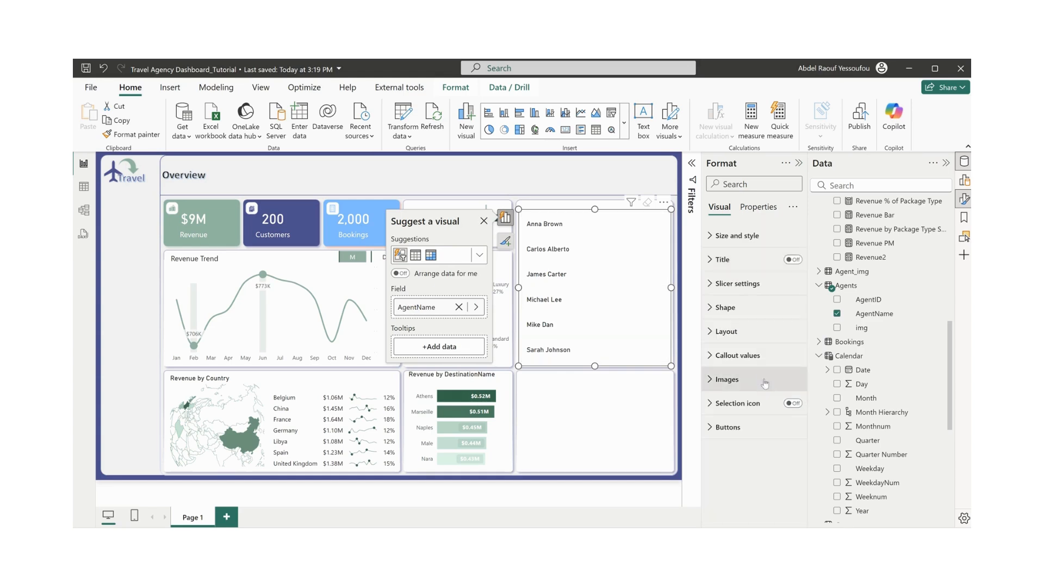
# - Assign the img field from the Agents table as the image for the agent slicer's buttons, keeping it out of the tooltips
pyautogui.click(729, 380)
pyautogui.scroll(-3, 741, 468)
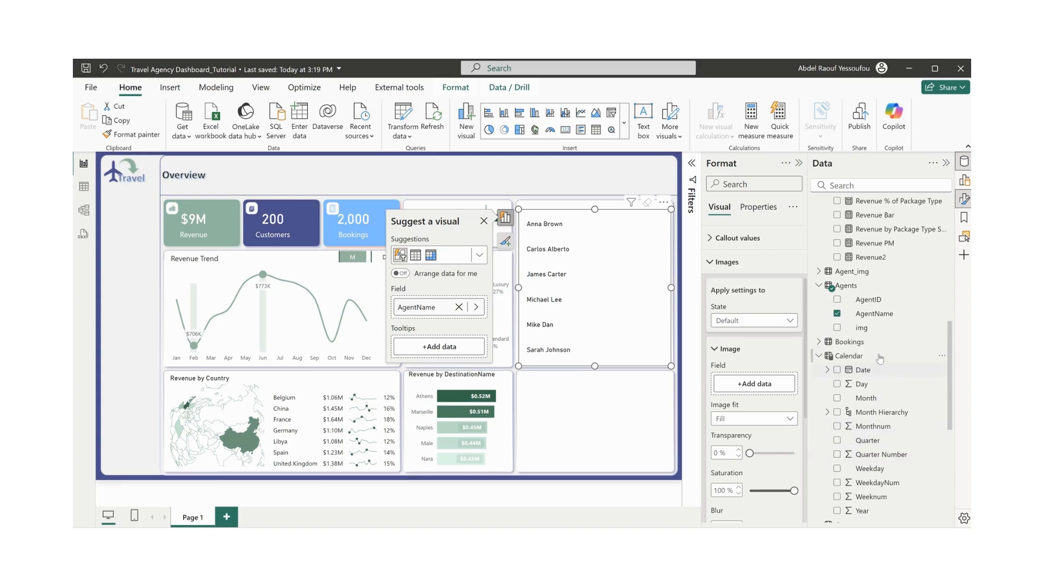
pyautogui.click(863, 328)
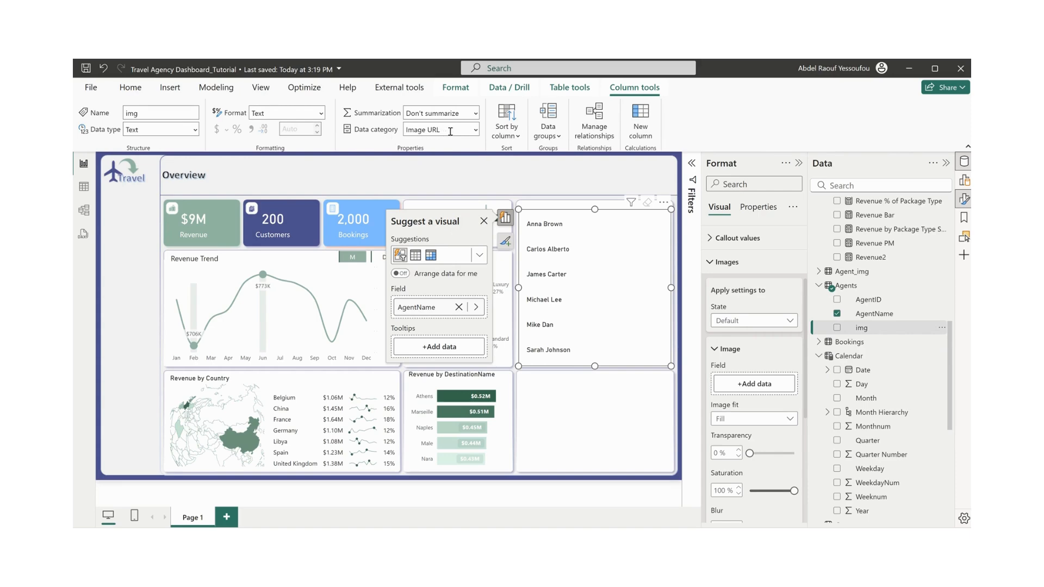
pyautogui.click(837, 328)
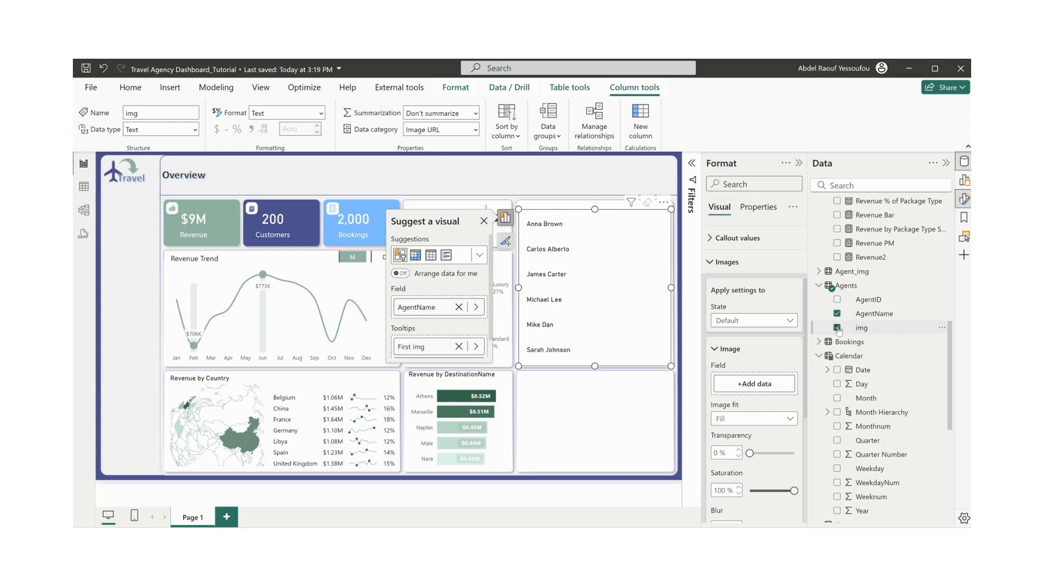
pyautogui.click(462, 348)
pyautogui.moveTo(864, 329); pyautogui.dragTo(756, 386)
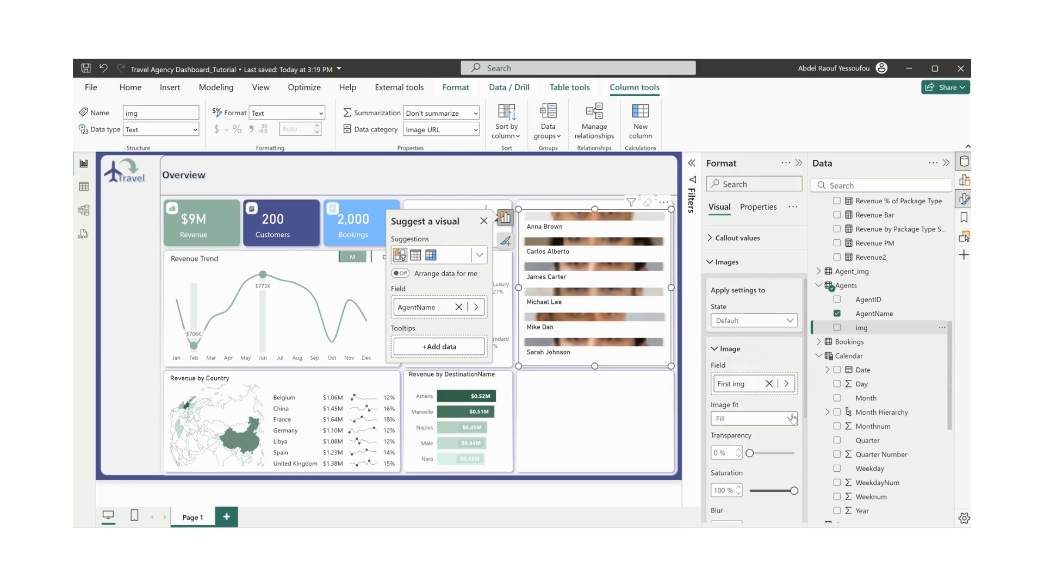
# - Set the agent images to Normal fit, Left position and an image area size of 20%
pyautogui.scroll(-2, 753, 381)
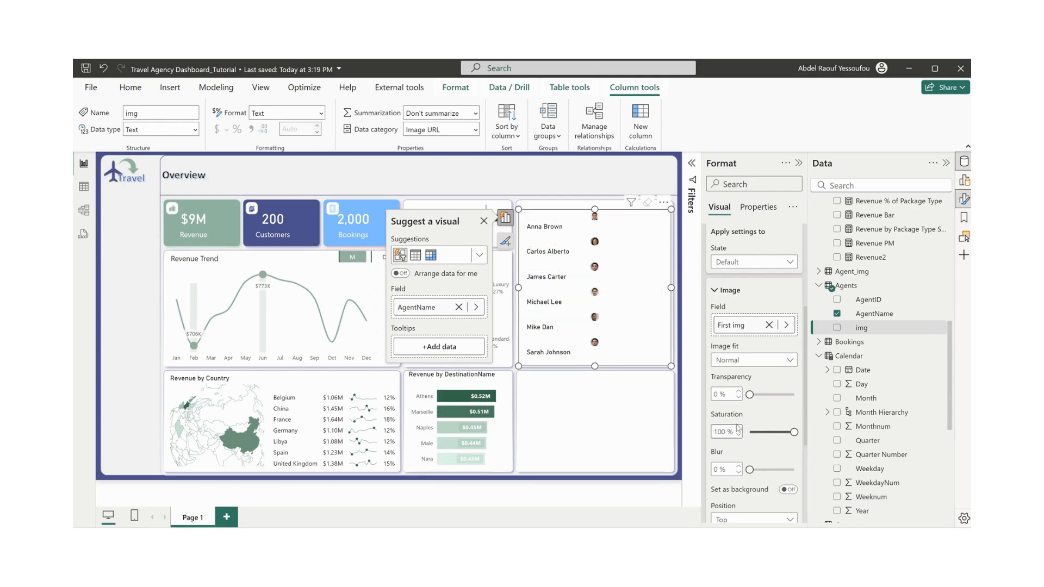
pyautogui.scroll(-4, 767, 452)
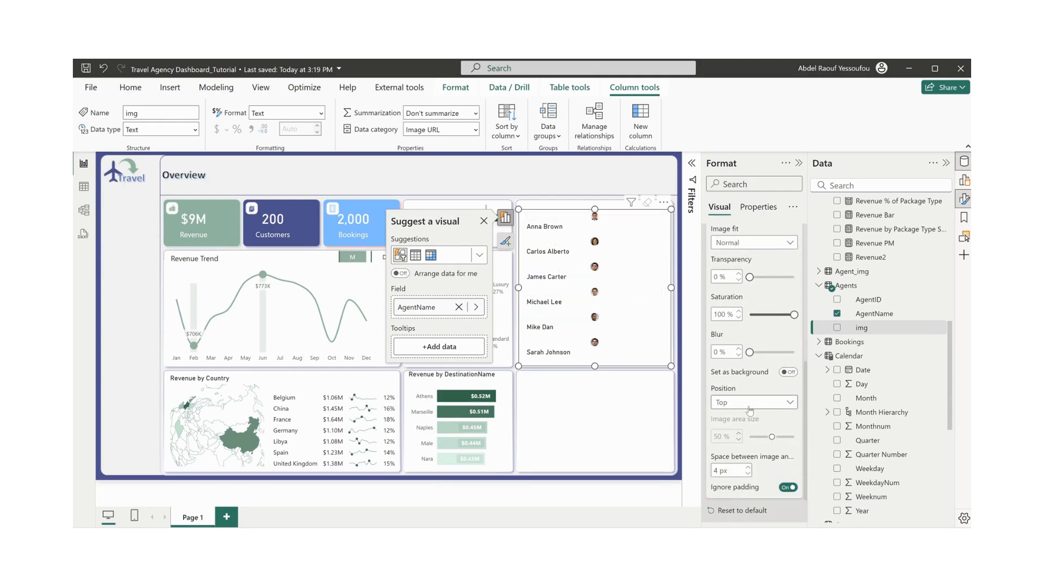
pyautogui.click(751, 408)
pyautogui.click(726, 421)
pyautogui.scroll(-2, 725, 402)
pyautogui.doubleClick(724, 387)
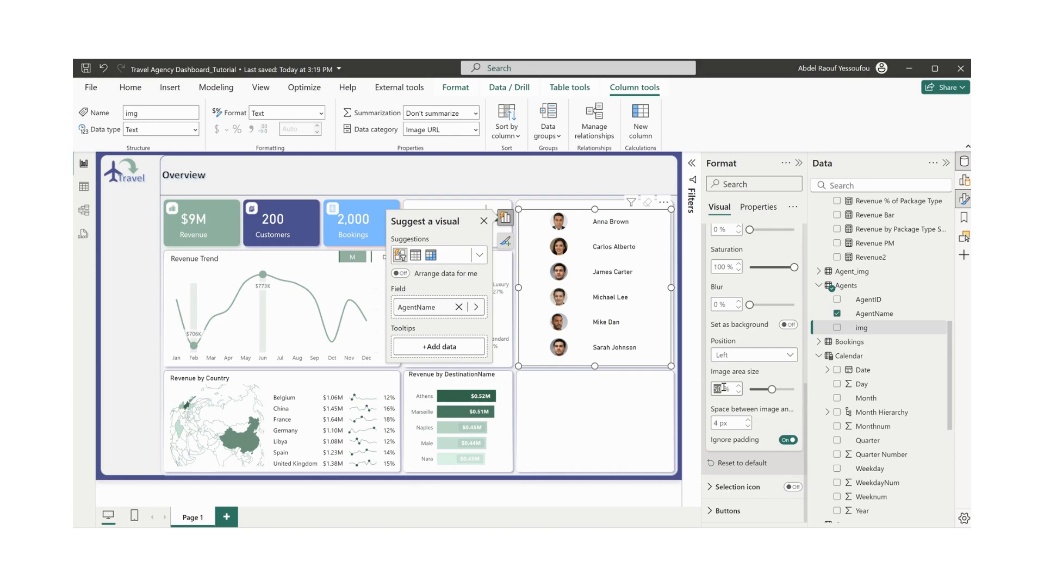
pyautogui.write('20')
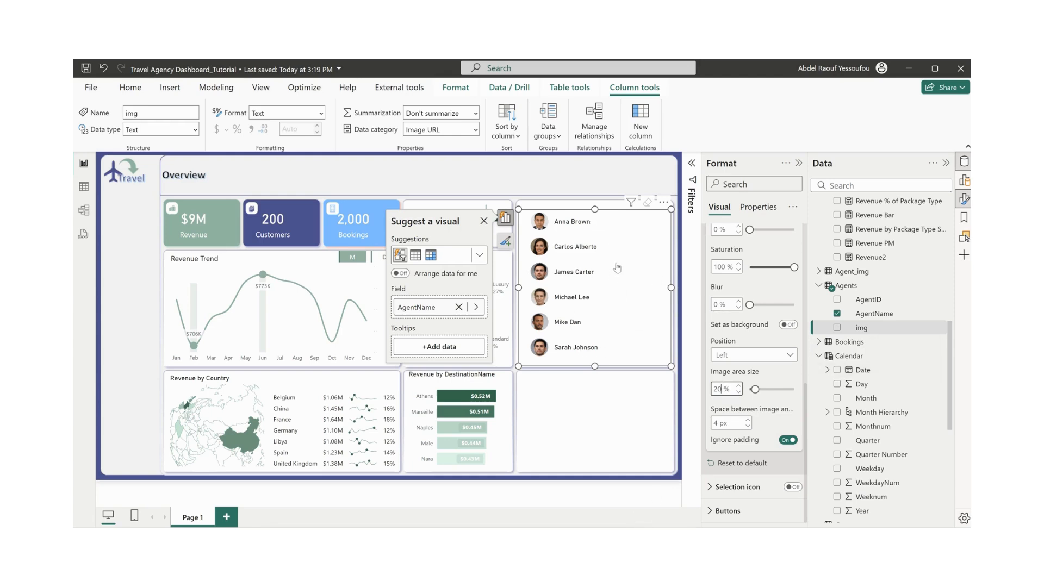
# - Find the Revenue Bar measure, open its full formula and examine the _MyValue variable
pyautogui.scroll(4, 931, 359)
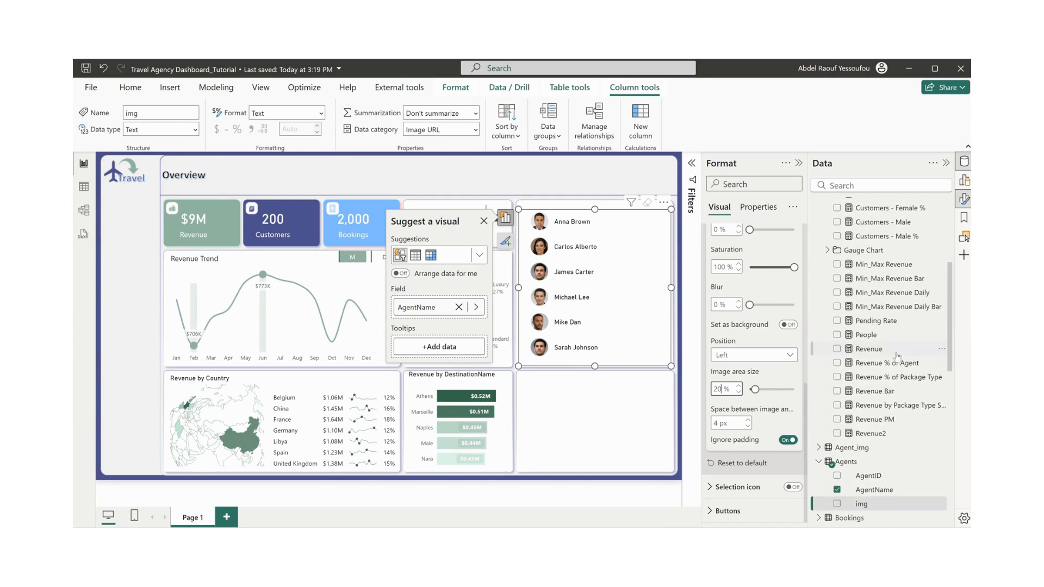
pyautogui.scroll(4, 902, 356)
pyautogui.scroll(-3, 891, 346)
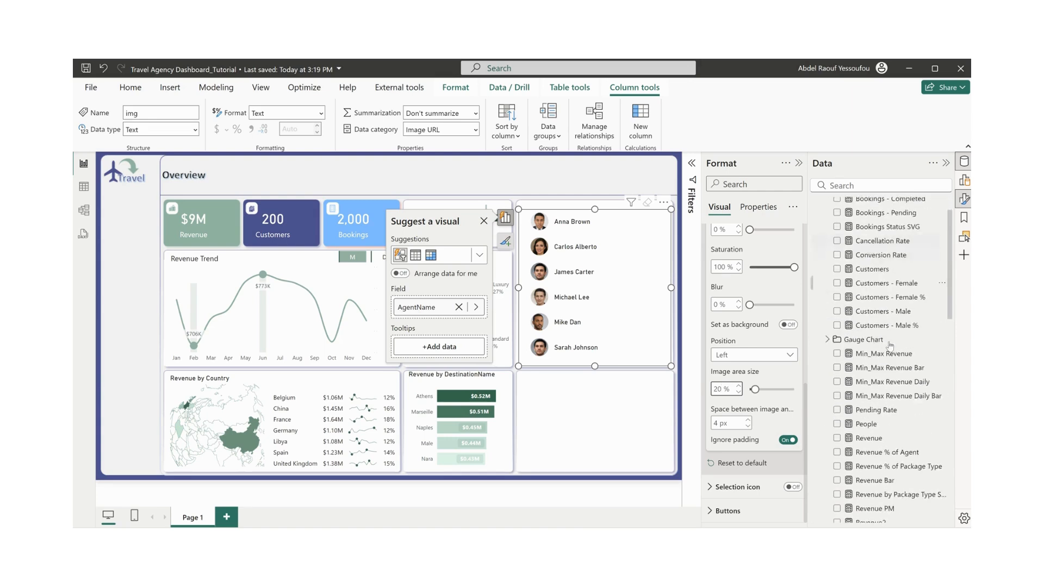
pyautogui.scroll(-3, 908, 427)
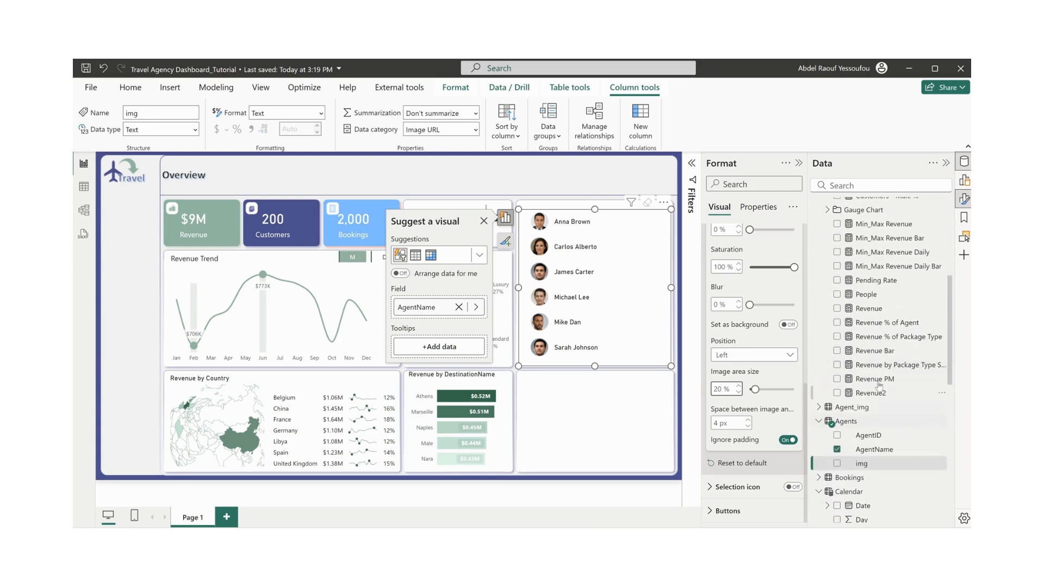
pyautogui.click(881, 352)
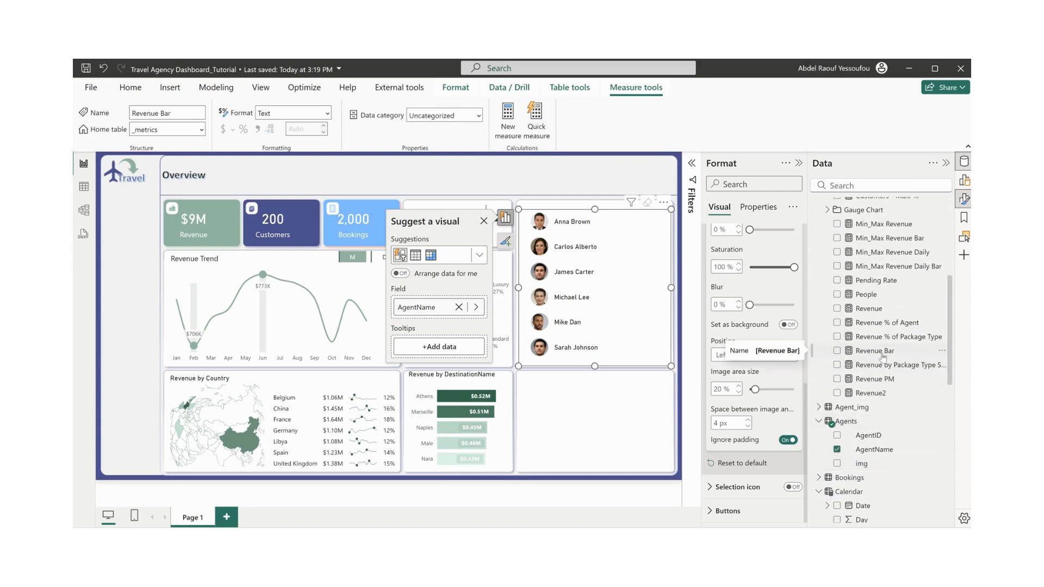
pyautogui.click(883, 358)
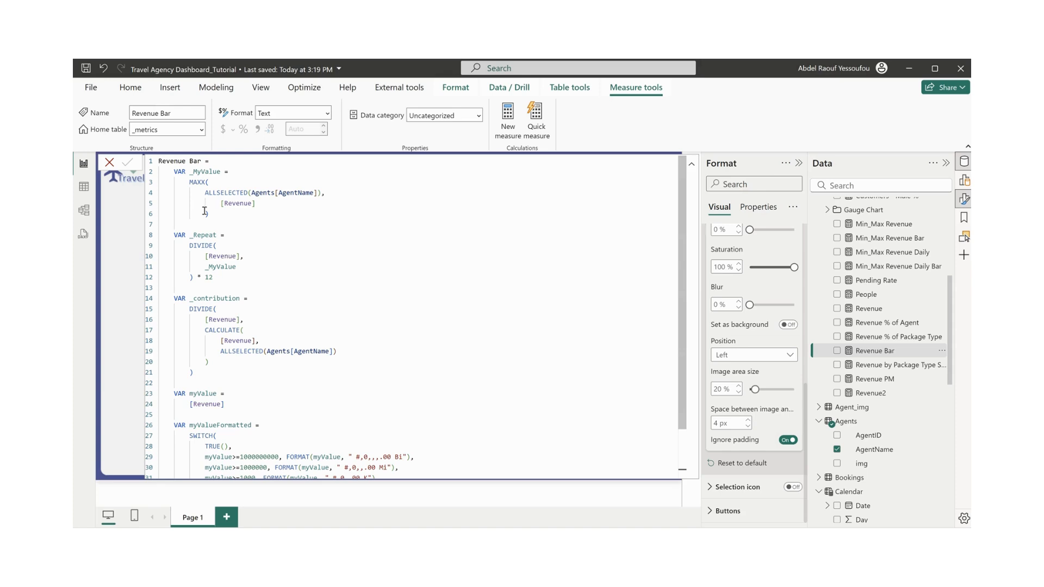
pyautogui.moveTo(219, 216); pyautogui.dragTo(154, 175)
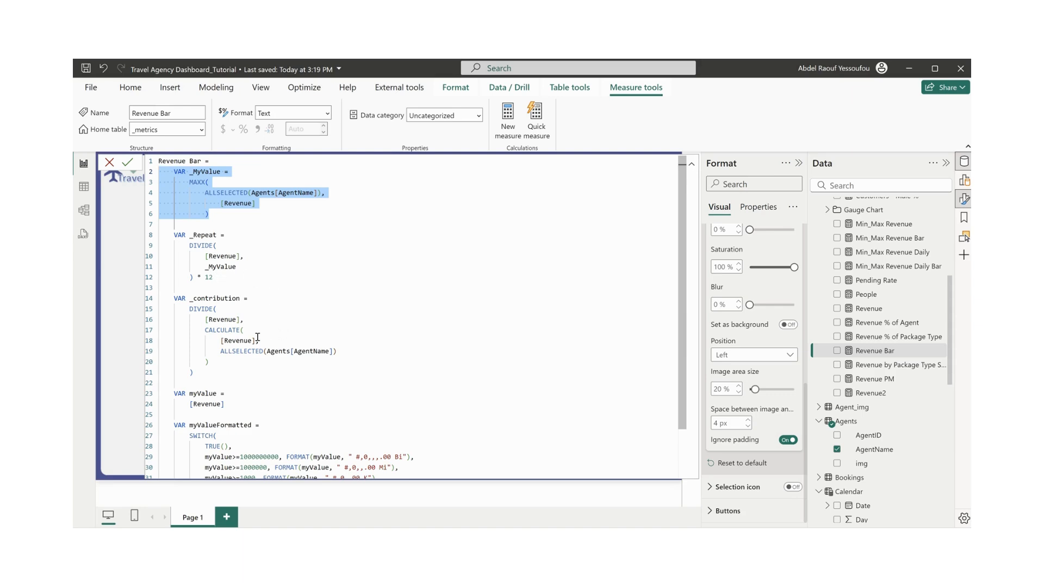
# - Examine the _contribution variable and compare it with the Agent Performance visual in the finished report
pyautogui.moveTo(212, 374); pyautogui.dragTo(157, 299)
pyautogui.scroll(-1, 368, 381)
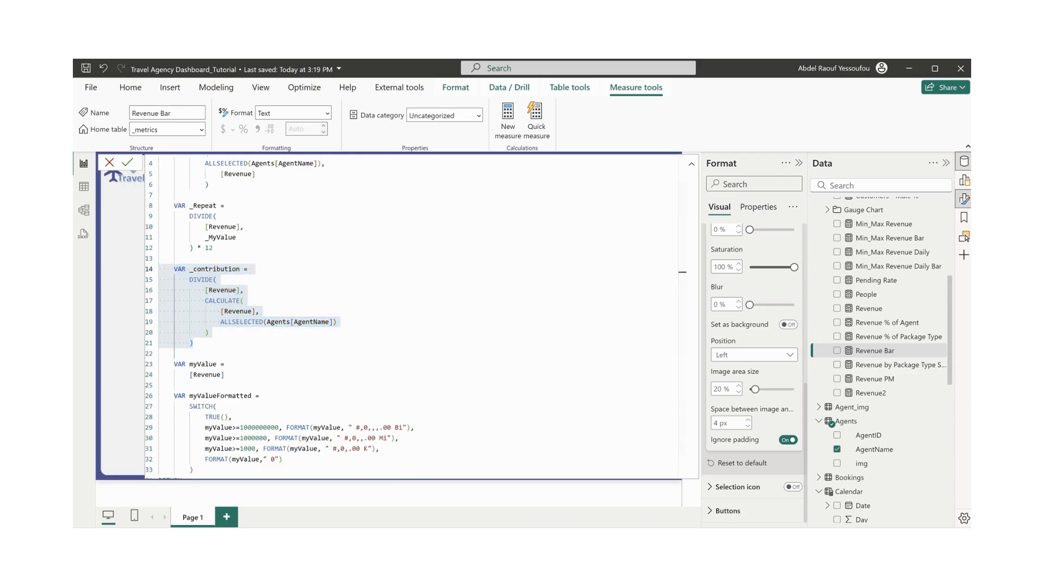
pyautogui.click(556, 508)
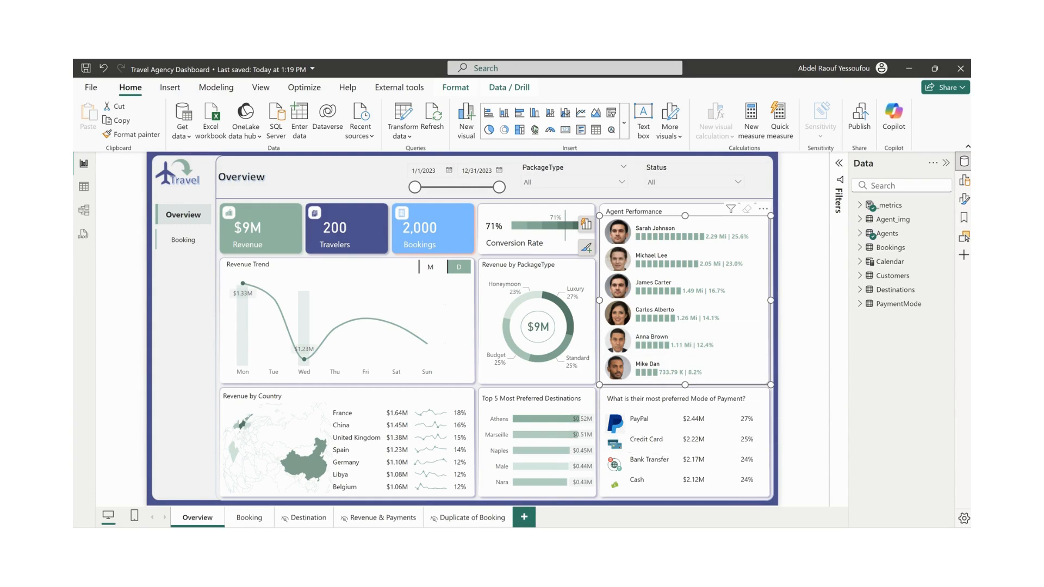
pyautogui.click(653, 504)
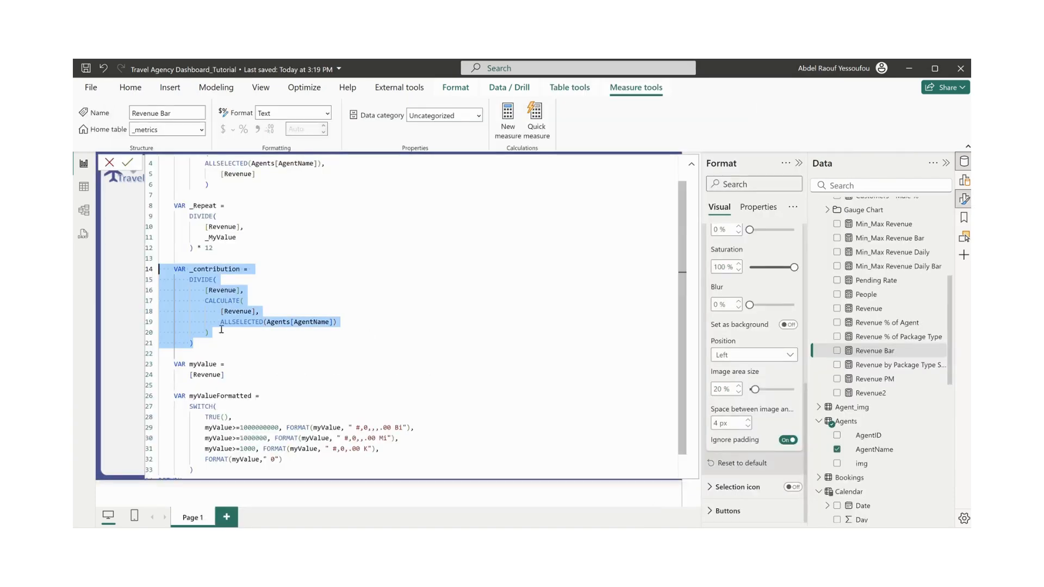
# - Examine the block character in the Revenue Bar measure's RETURN expression, and open and dismiss the emoji picker that offers alternative symbols
pyautogui.scroll(-1, 218, 293)
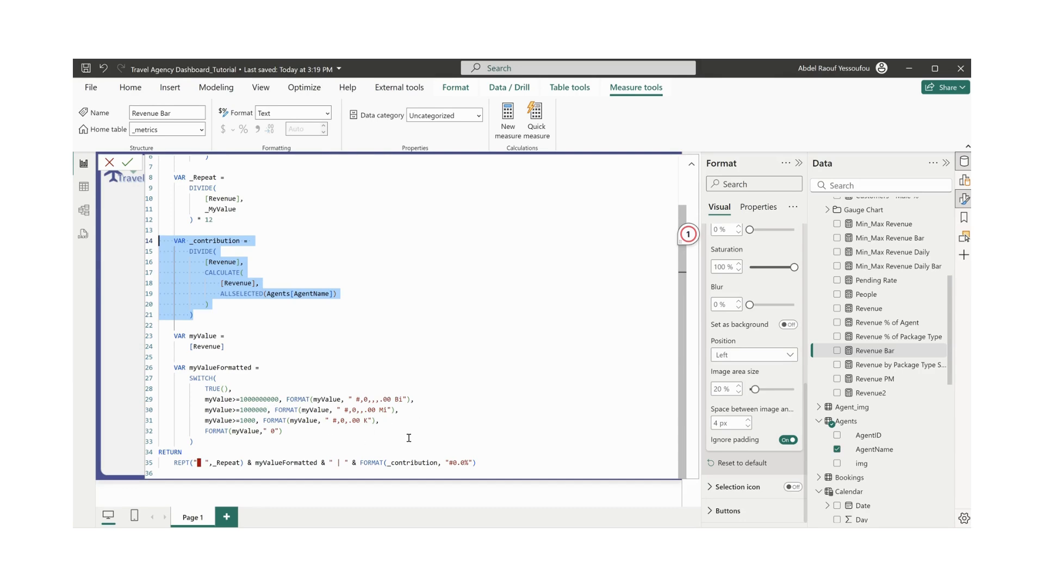
pyautogui.click(199, 463)
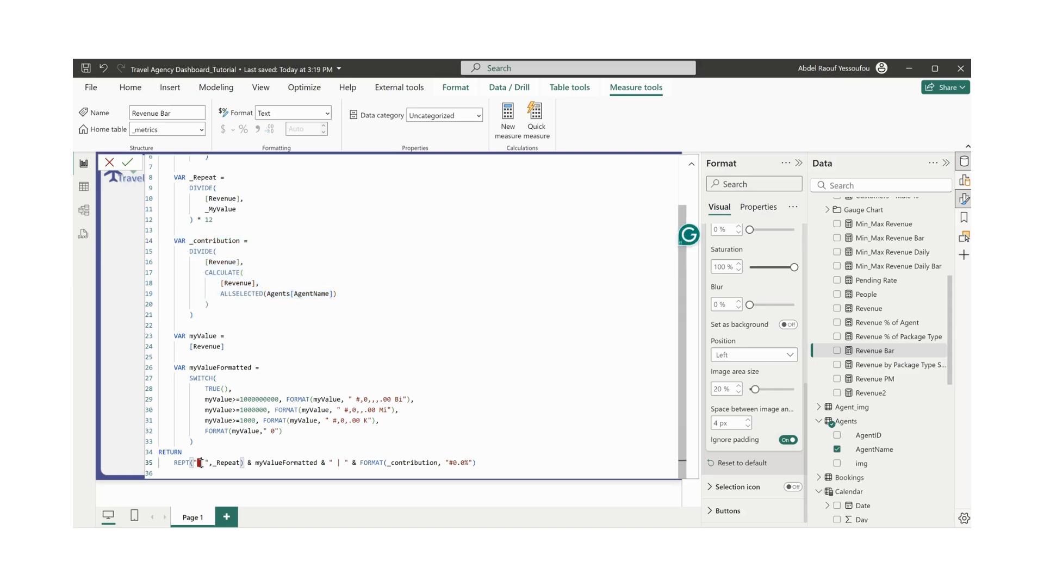
pyautogui.click(212, 453)
pyautogui.moveTo(202, 463); pyautogui.dragTo(197, 463)
pyautogui.click(202, 462)
pyautogui.press('super+period')
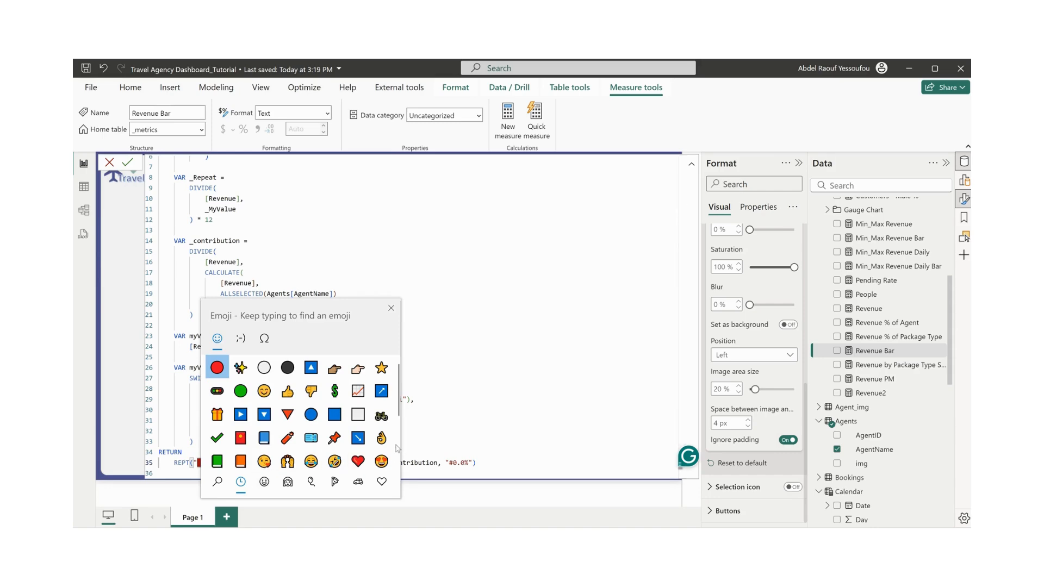
pyautogui.click(425, 462)
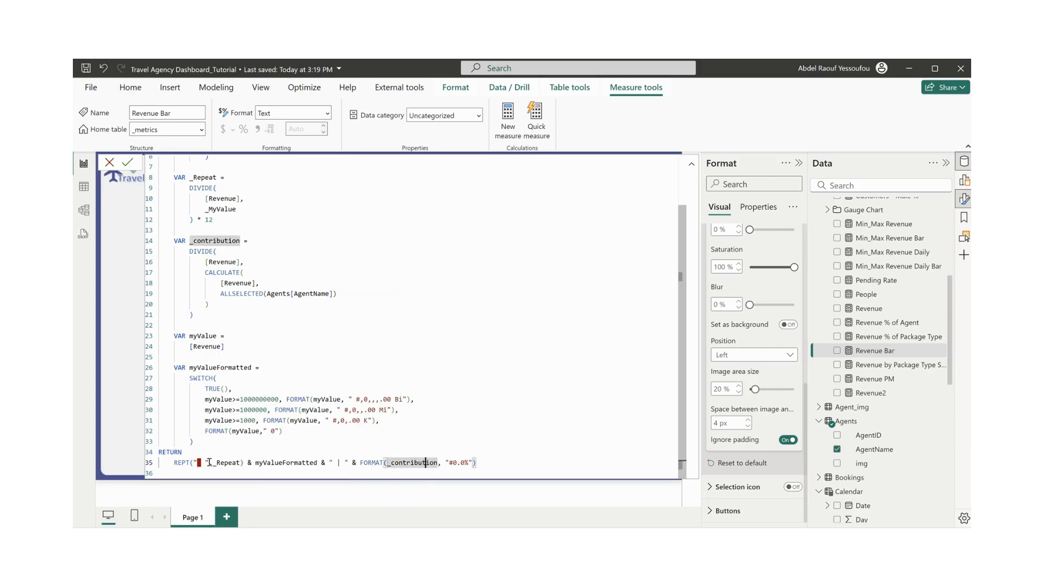
# - Examine how the _Repeat variable is used and calculated, and leave the Revenue Bar formula by selecting the People measure
pyautogui.click(232, 463)
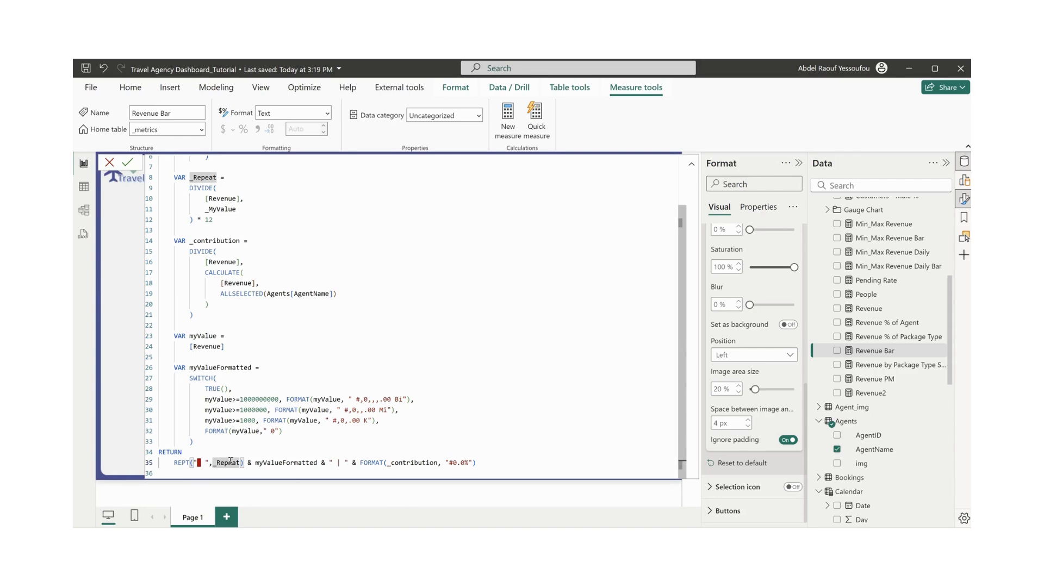
pyautogui.moveTo(213, 220); pyautogui.dragTo(171, 177)
pyautogui.click(234, 187)
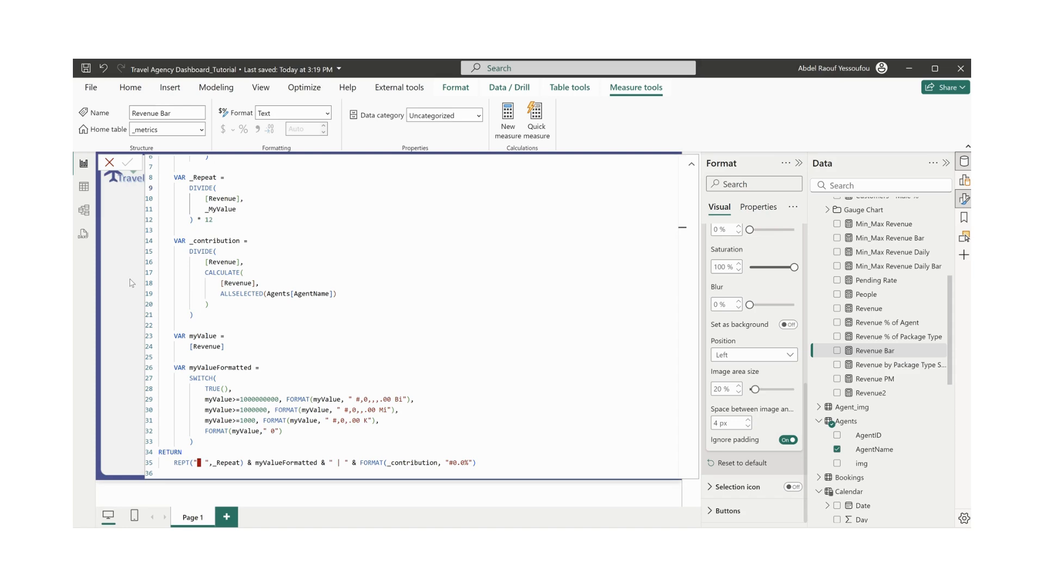
pyautogui.click(868, 296)
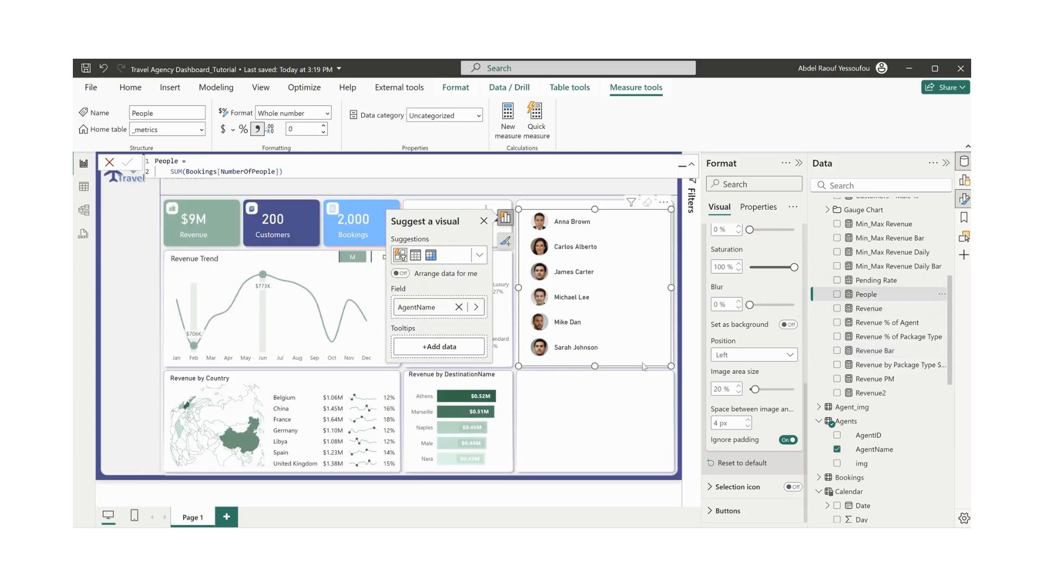
# - Turn on the label in the agent slicer's callout values and assign the Revenue Bar measure as its field
pyautogui.scroll(6, 740, 326)
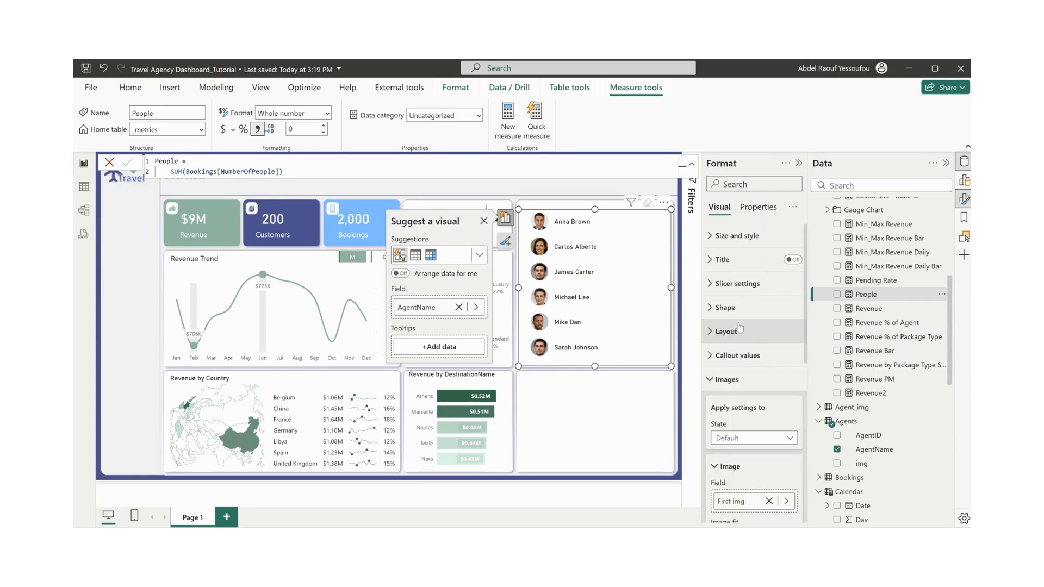
pyautogui.click(728, 380)
pyautogui.click(735, 359)
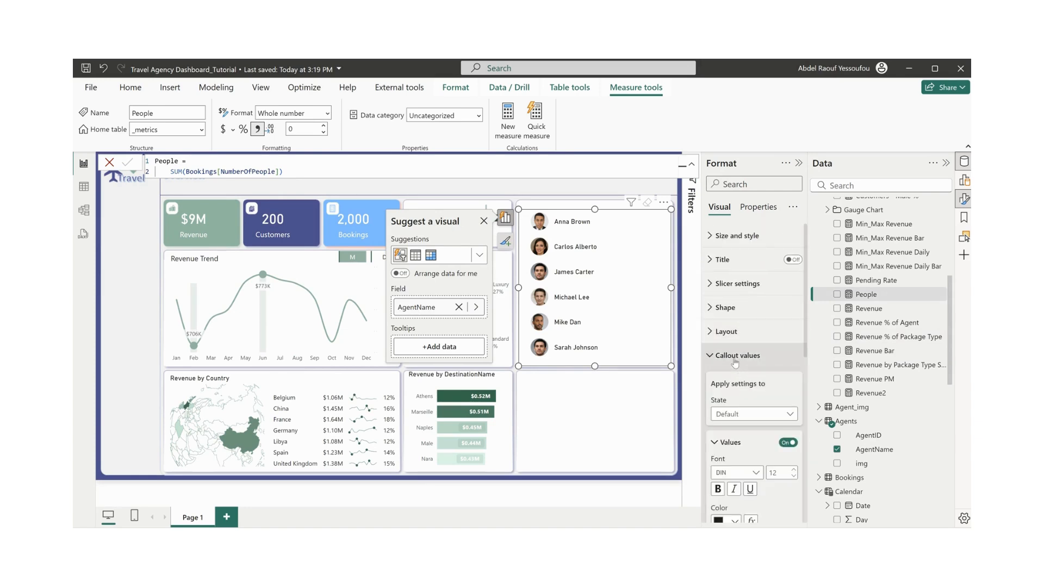
pyautogui.scroll(-3, 733, 429)
pyautogui.scroll(-3, 733, 430)
pyautogui.click(792, 361)
pyautogui.click(732, 362)
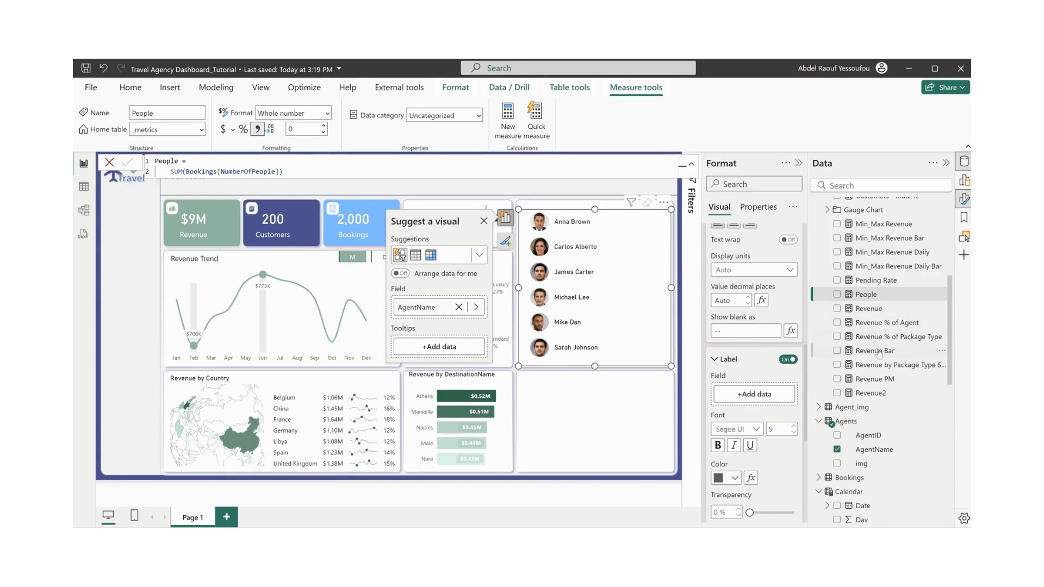
pyautogui.moveTo(877, 358); pyautogui.dragTo(775, 400)
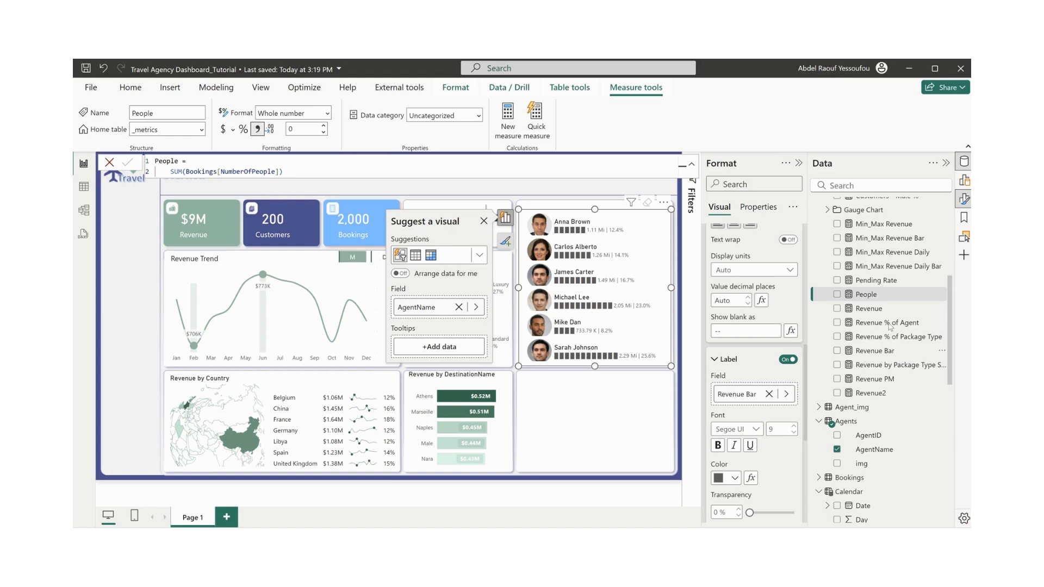
# - Add the Revenue measure to the agent slicer's tooltips and sort the agents by revenue in descending order
pyautogui.moveTo(876, 313); pyautogui.dragTo(455, 351)
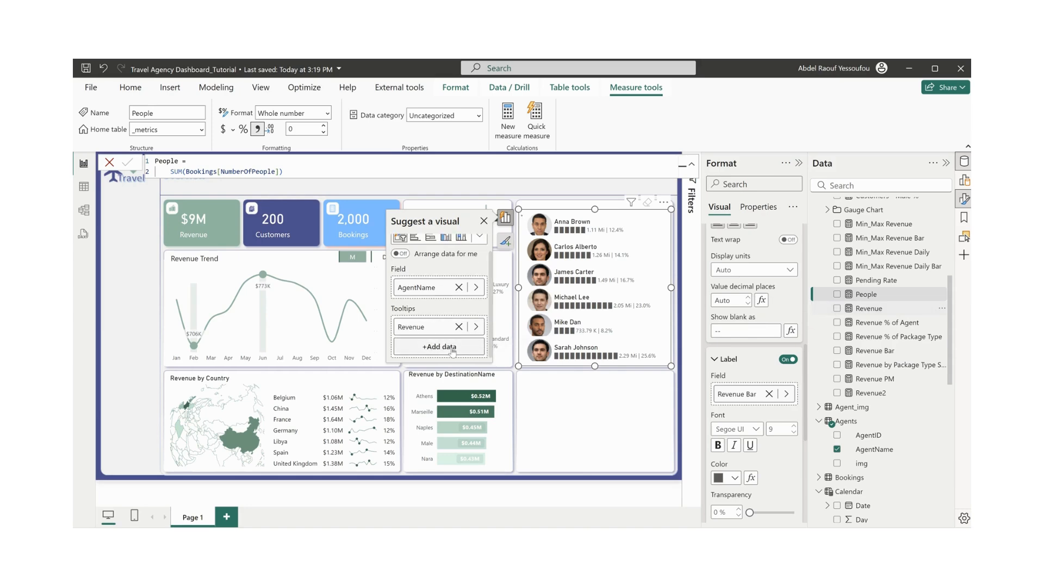
pyautogui.click(665, 202)
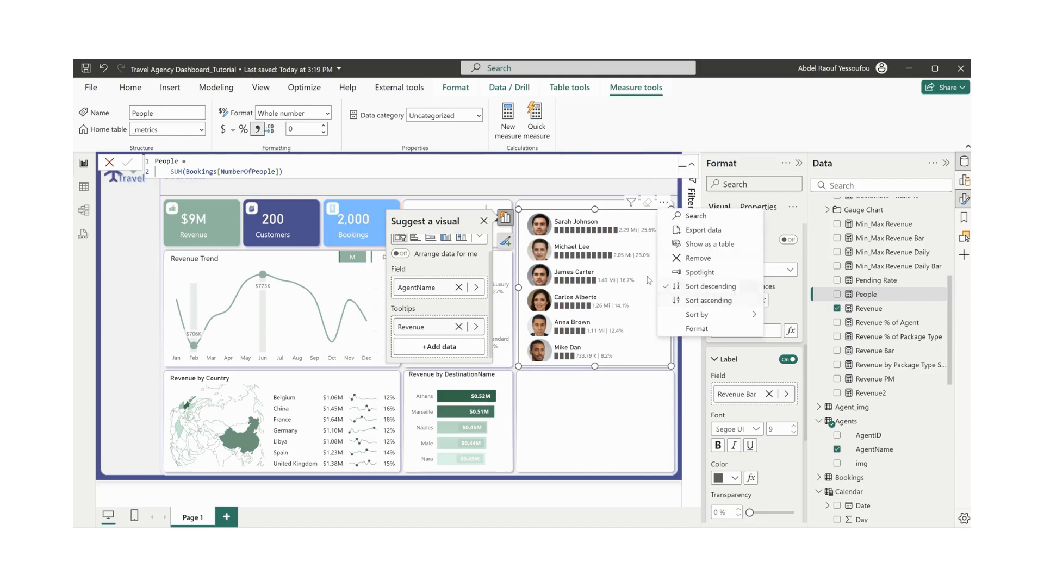
pyautogui.click(675, 359)
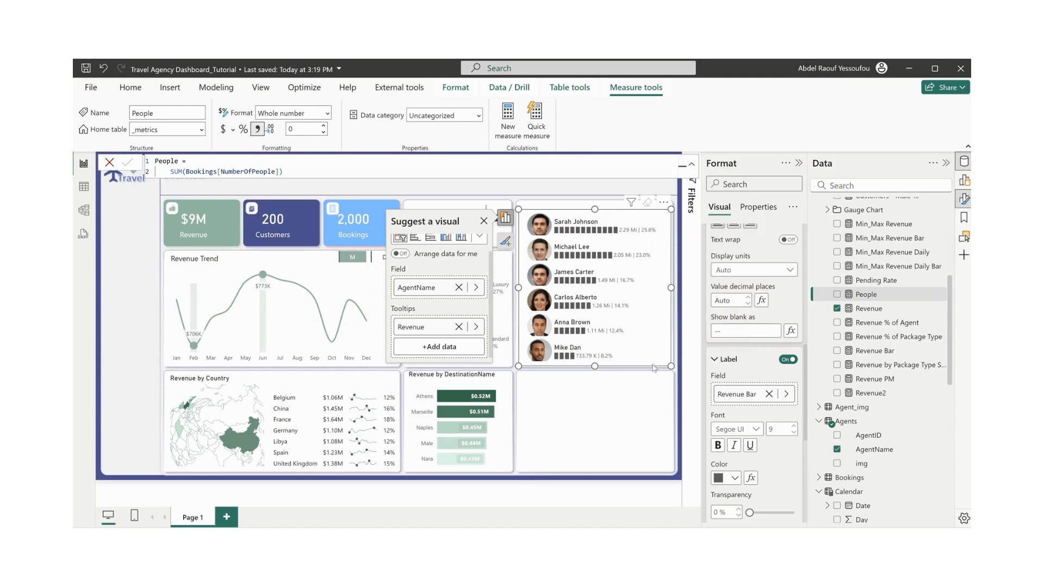
# - Change the agent slicer's label colour to the medium green among the recent colours and deselect the visual
pyautogui.scroll(-3, 729, 381)
pyautogui.click(736, 360)
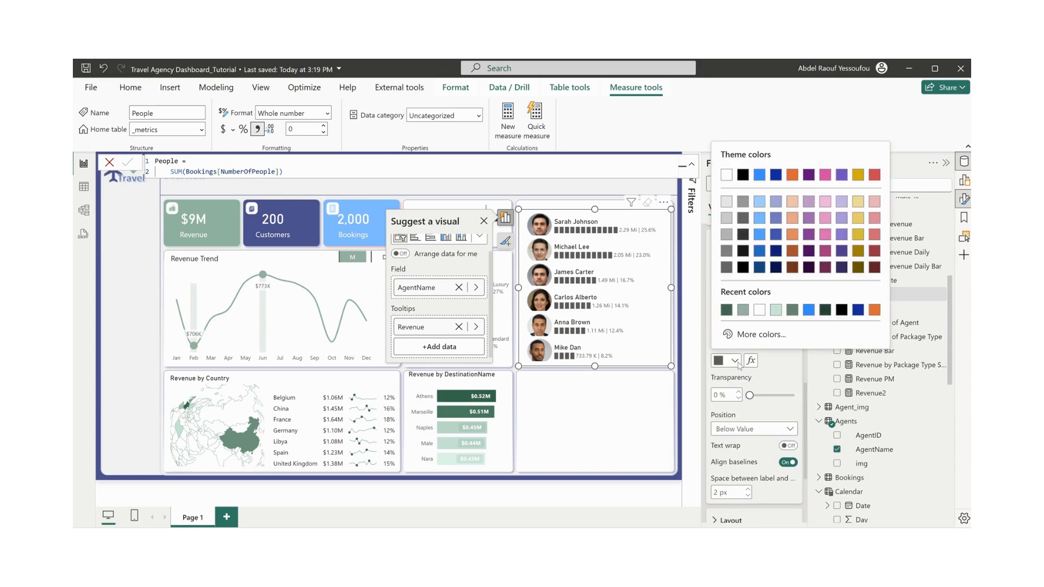
pyautogui.click(794, 311)
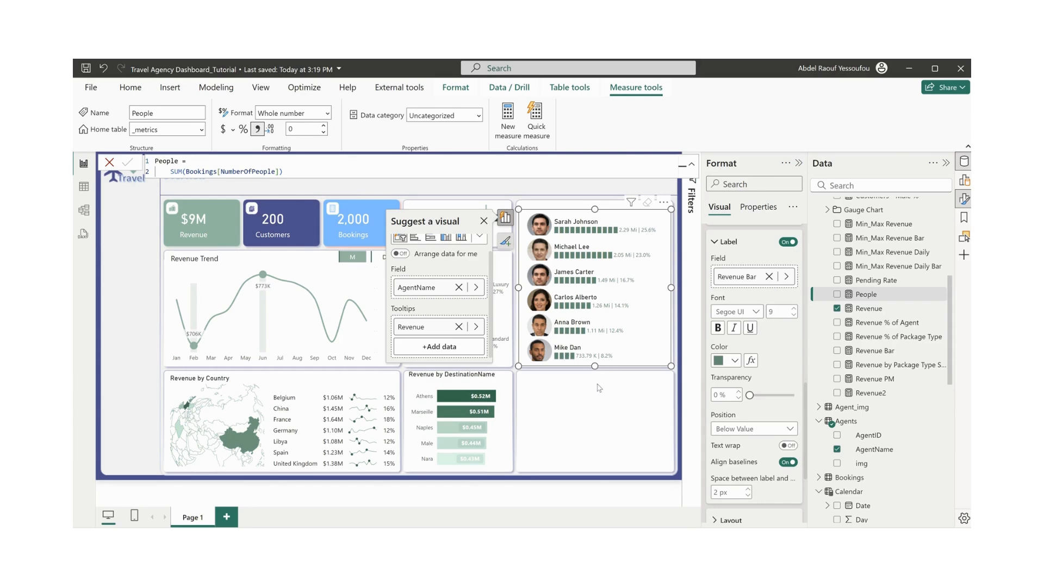
pyautogui.click(592, 402)
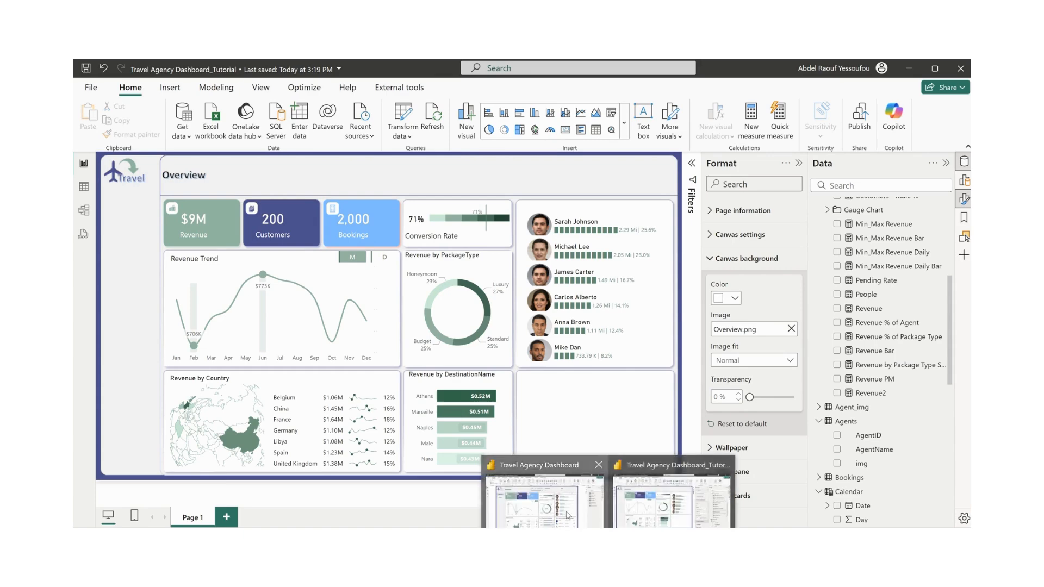
# - Check the finished report's payment mode visual, duplicate the Revenue by Country table into the empty card and widen it to fit
pyautogui.click(570, 514)
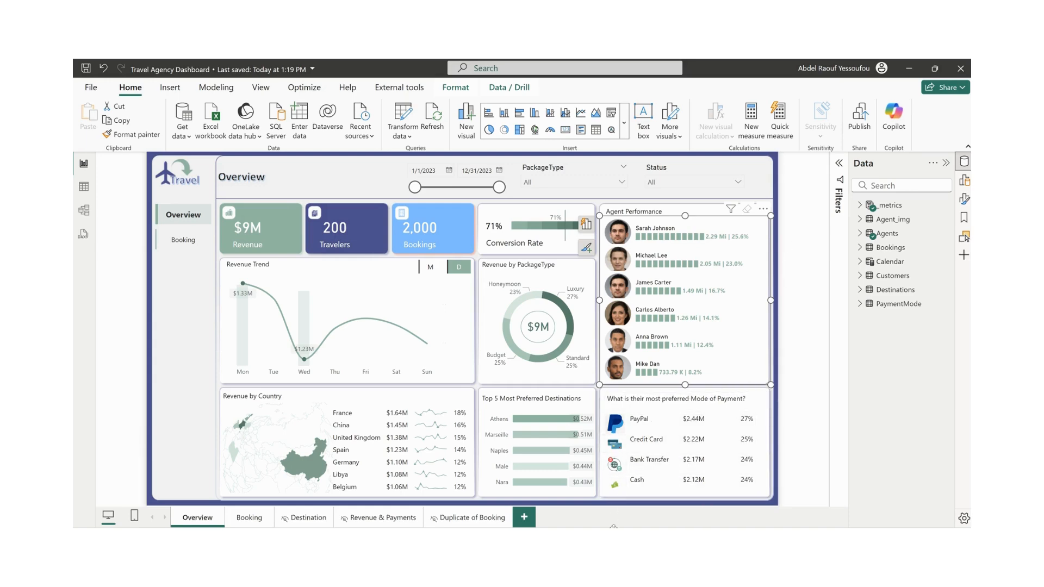
pyautogui.click(644, 517)
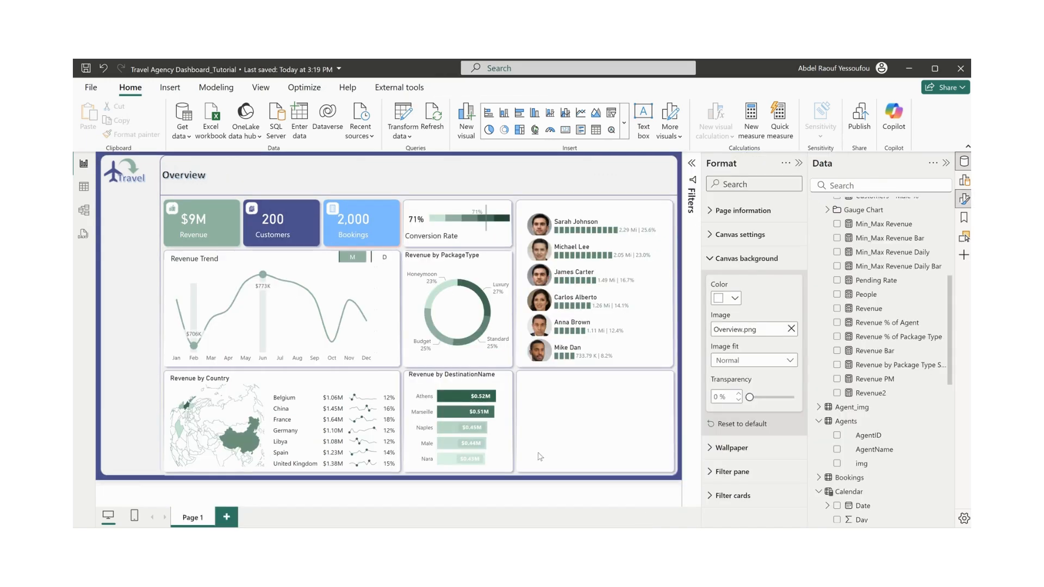
pyautogui.click(403, 477)
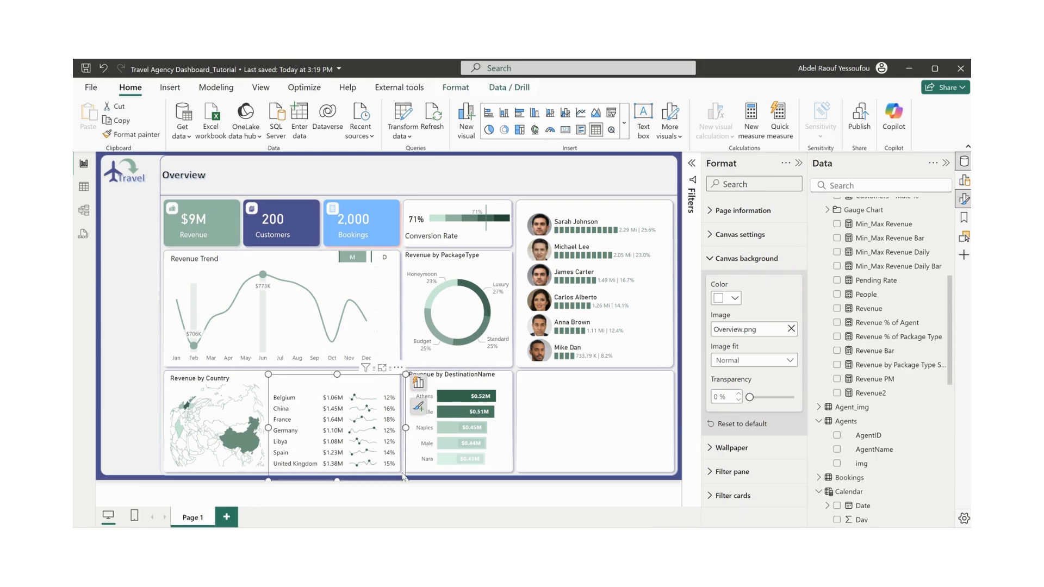
pyautogui.click(580, 429)
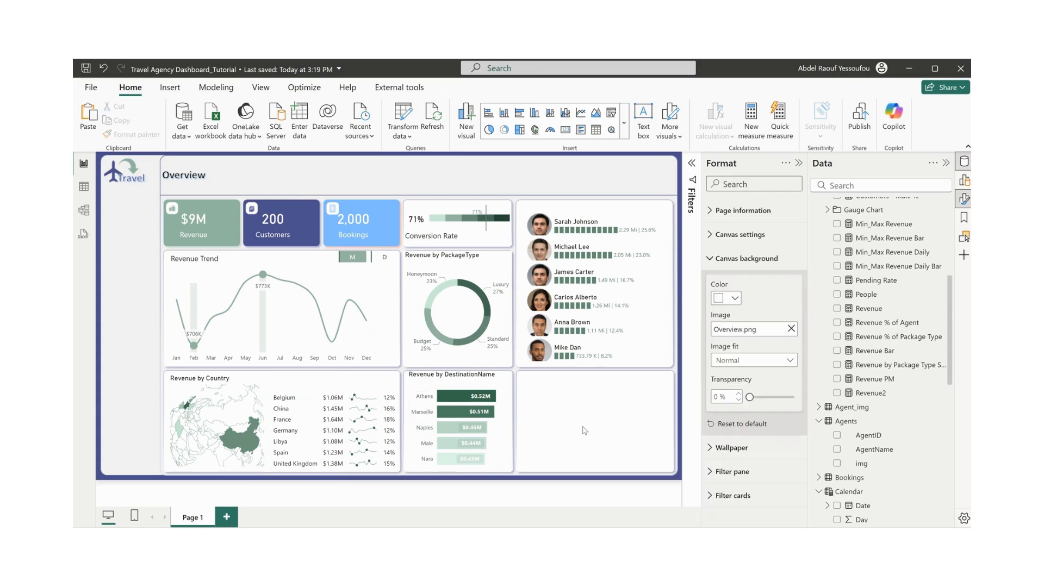
pyautogui.click(403, 376)
pyautogui.moveTo(403, 374); pyautogui.dragTo(652, 383)
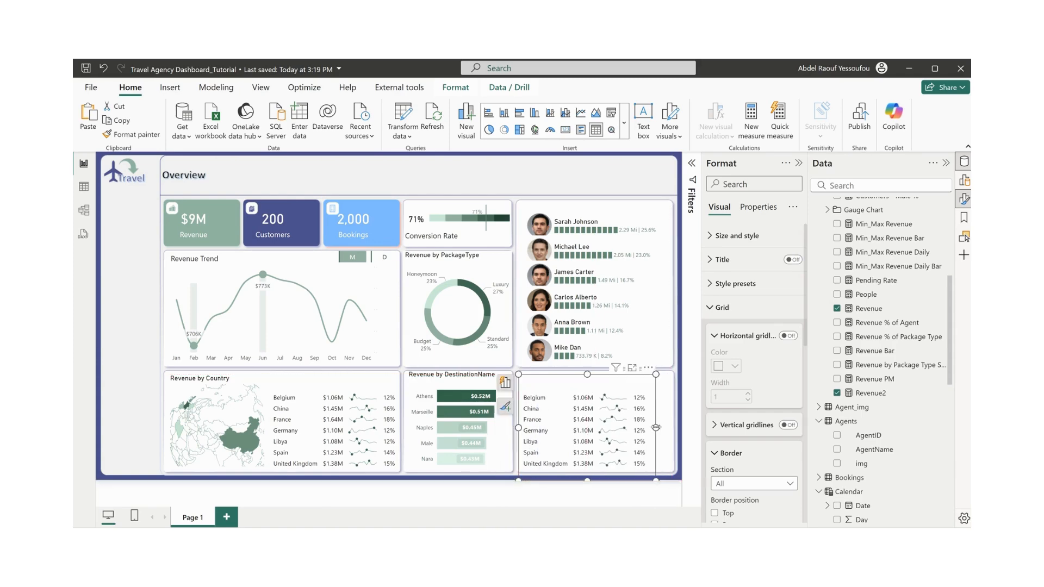
pyautogui.moveTo(656, 428); pyautogui.dragTo(669, 431)
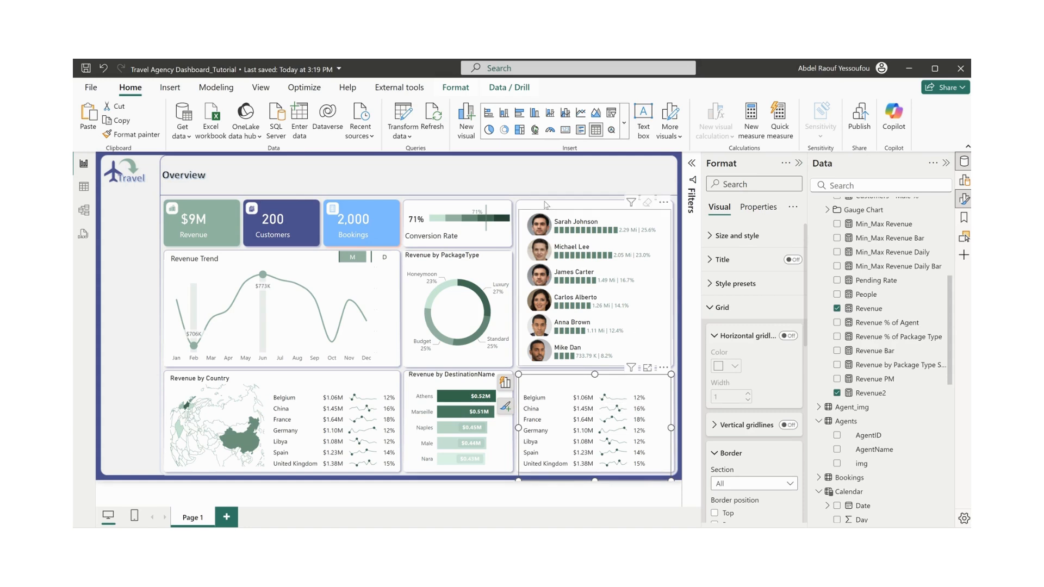
# - Replace the Country column of the duplicated table with the Payment Mode field from the PaymentMode table
pyautogui.click(504, 383)
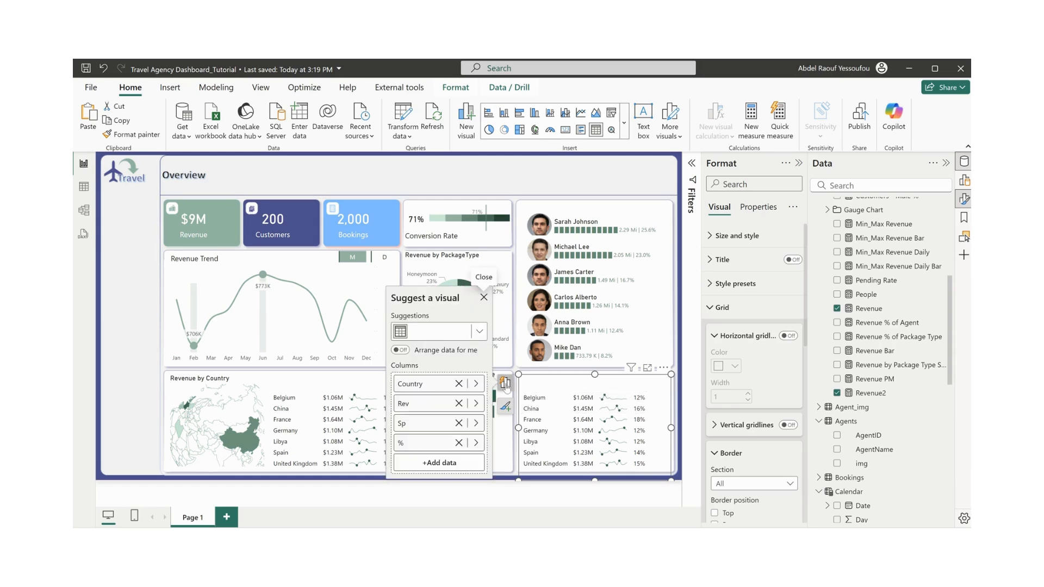
pyautogui.click(477, 384)
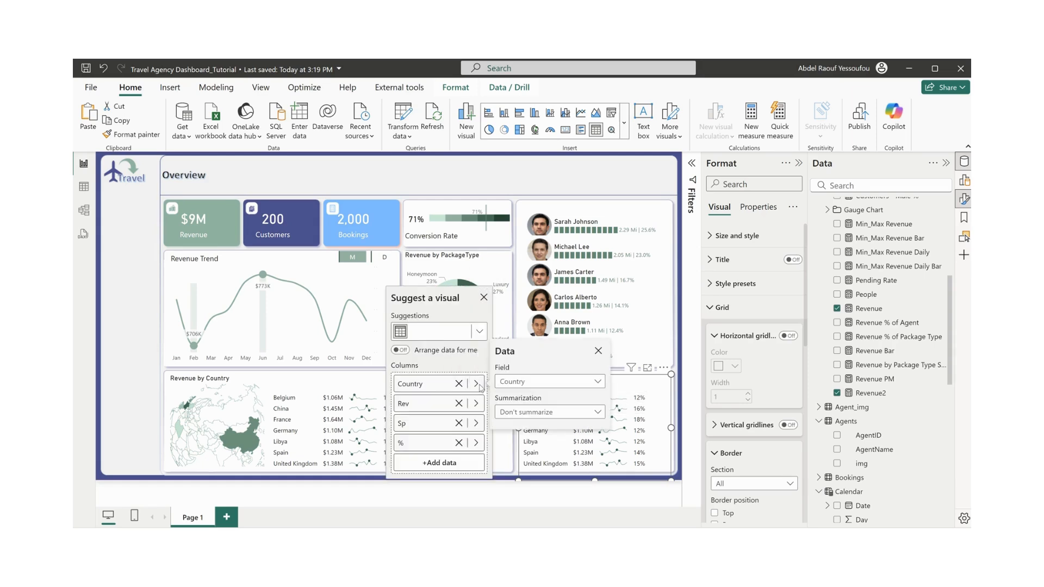
pyautogui.click(547, 383)
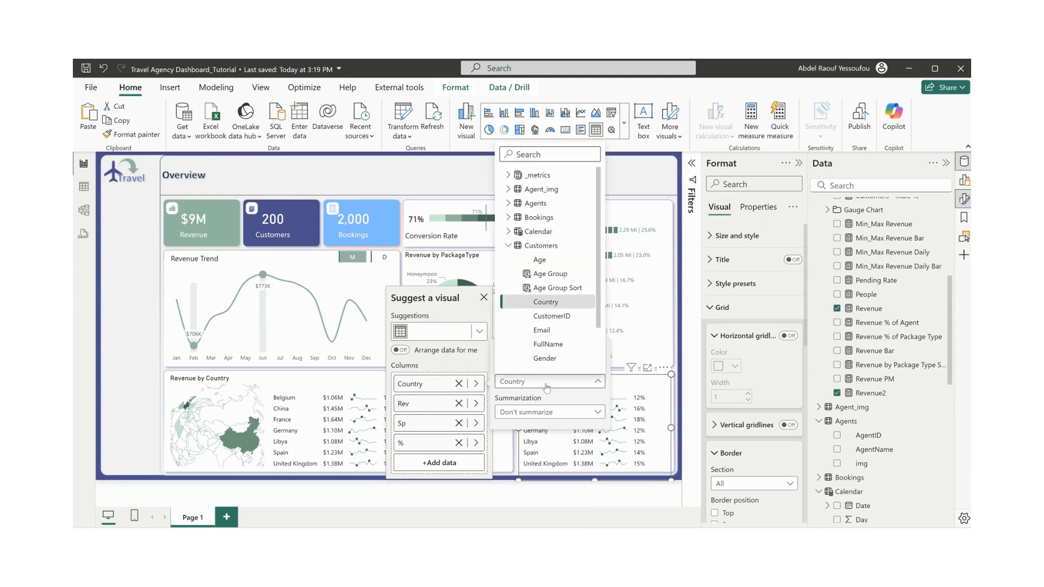
pyautogui.click(508, 245)
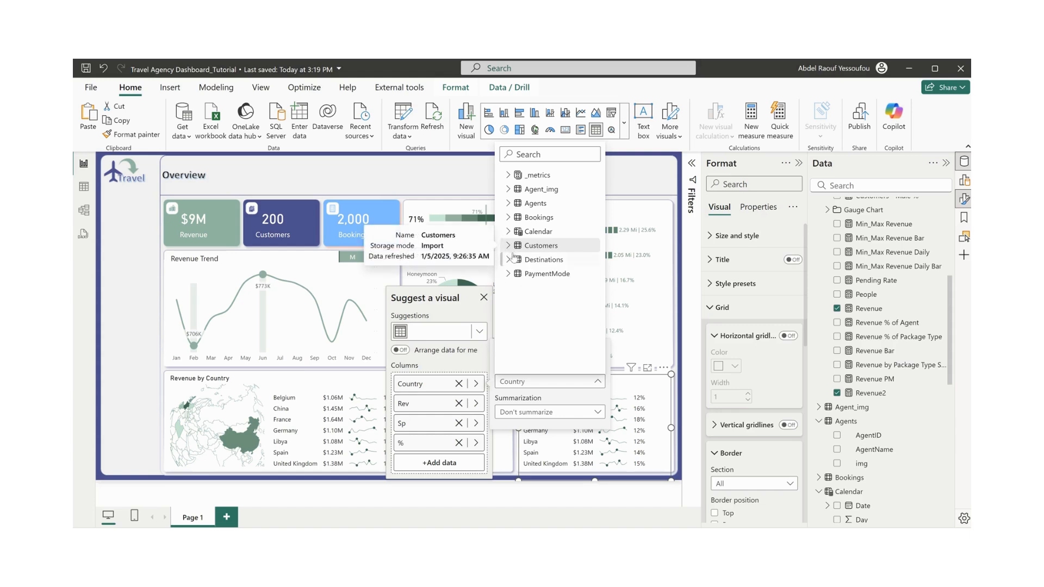
pyautogui.click(510, 274)
pyautogui.click(557, 303)
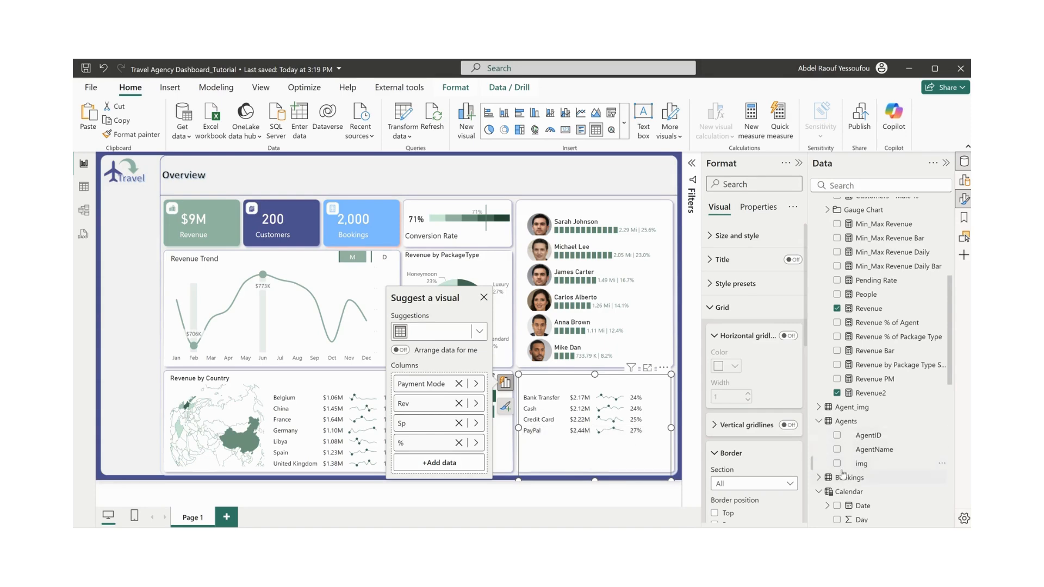
# - Add the PaymentMode table's Img field to the payment mode table and place it as the first column
pyautogui.scroll(-8, 868, 475)
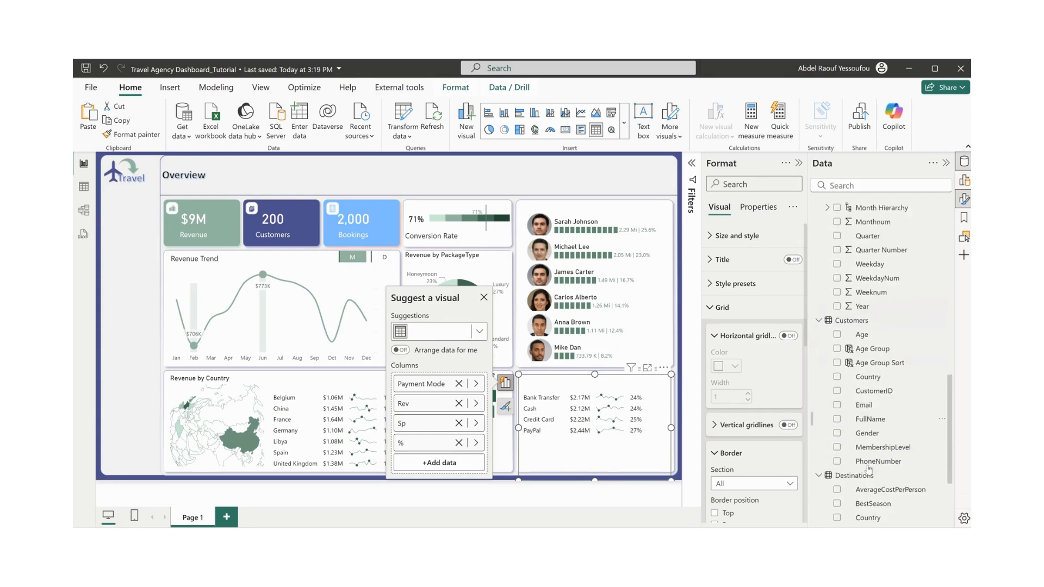
pyautogui.scroll(-3, 864, 481)
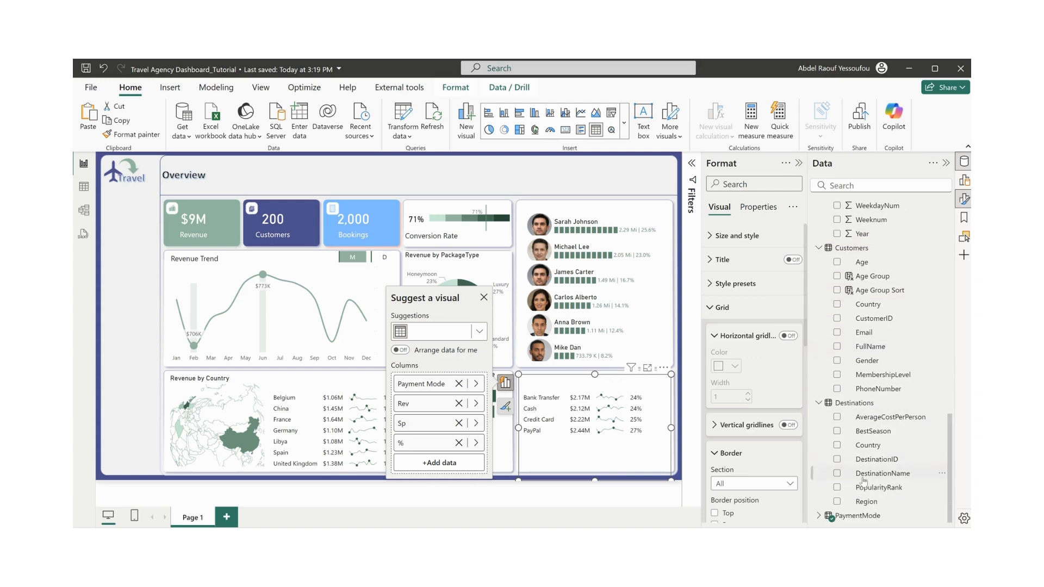
pyautogui.click(819, 516)
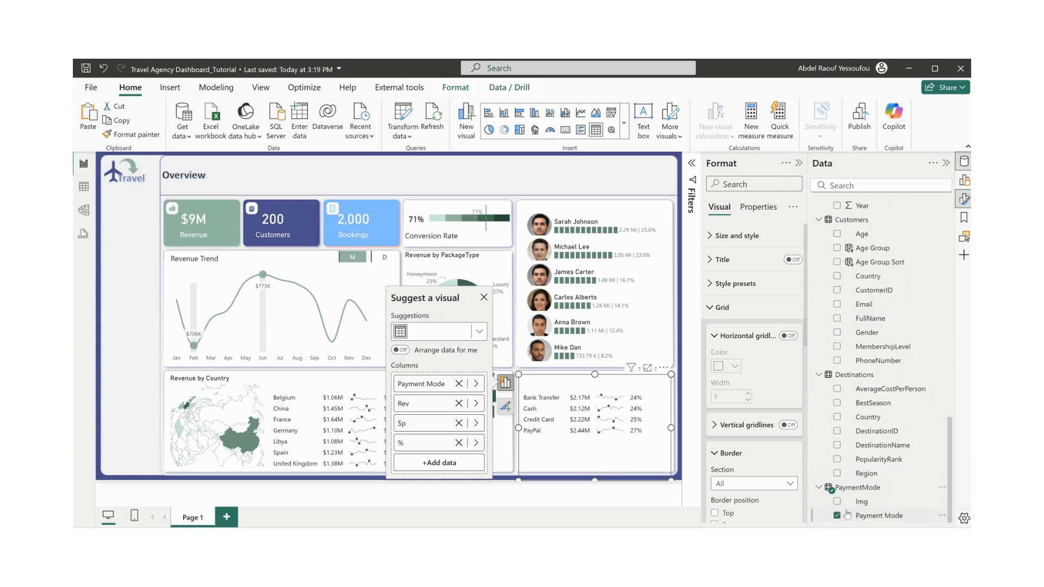
pyautogui.click(838, 502)
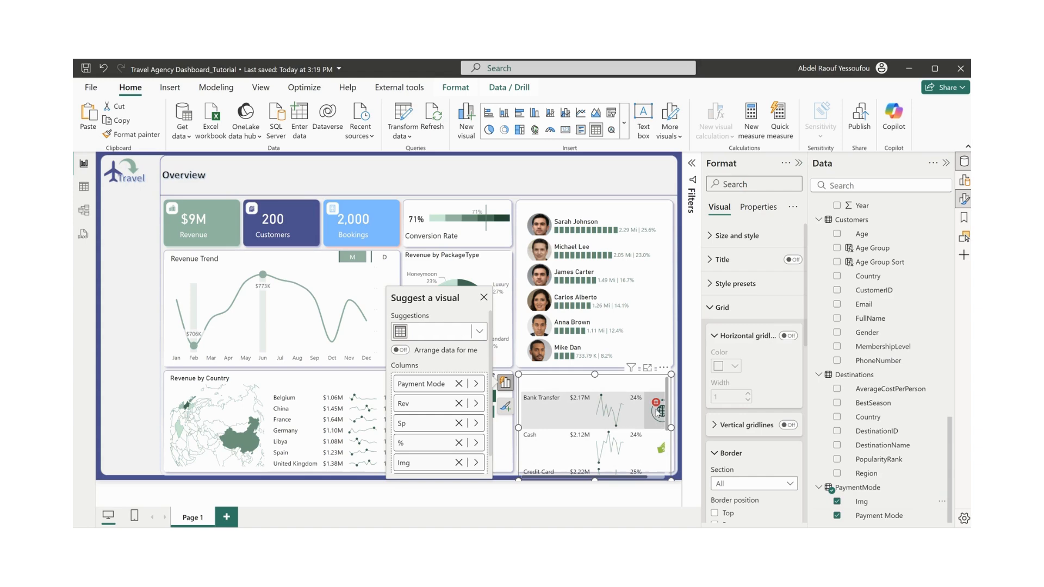
pyautogui.moveTo(404, 465); pyautogui.dragTo(405, 379)
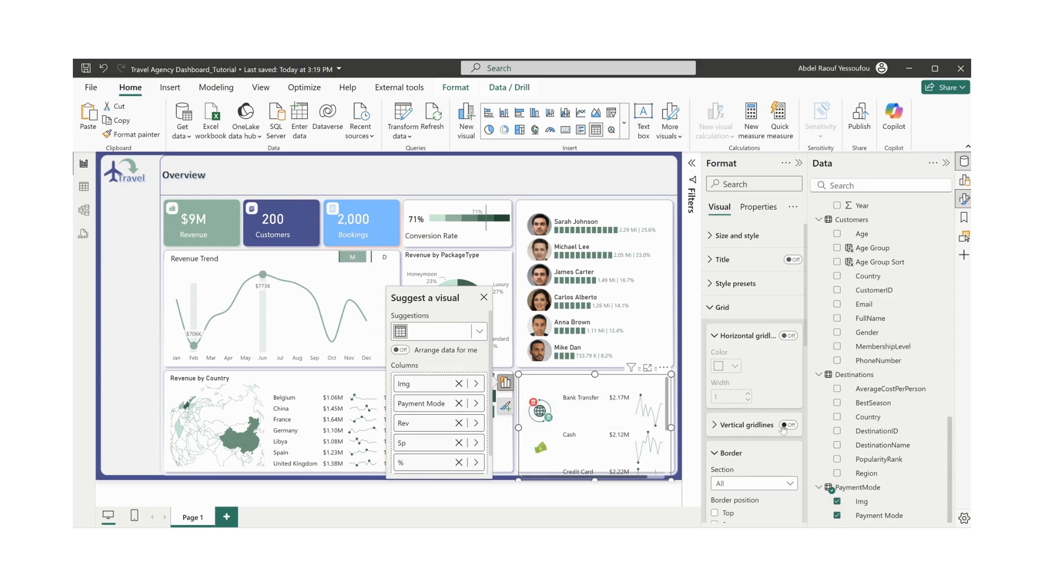
# - Set the payment mode table's image height to 30 px after trying 25 px, and deselect the table
pyautogui.click(723, 307)
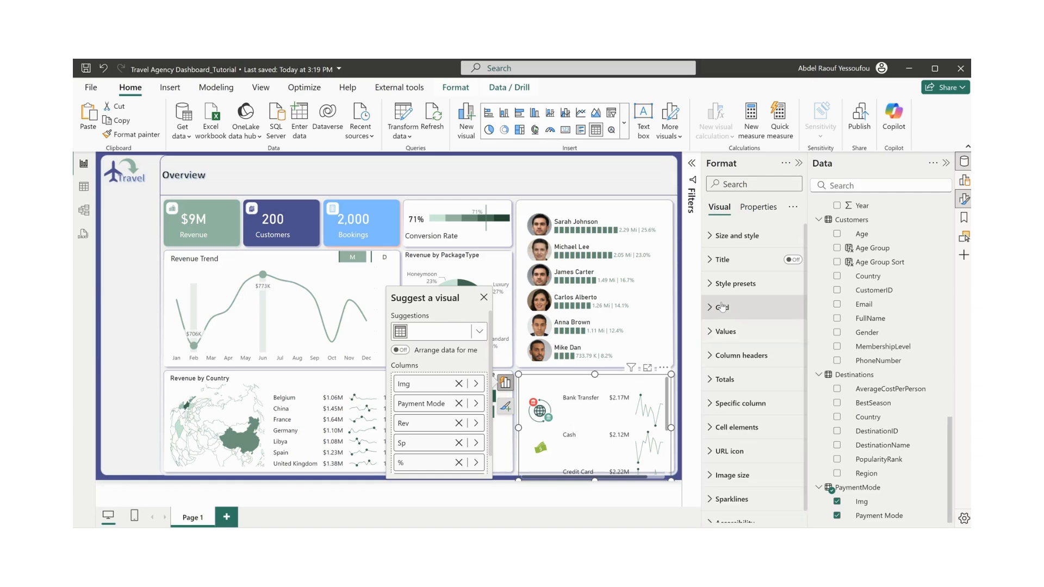
pyautogui.click(740, 475)
pyautogui.scroll(-2, 741, 469)
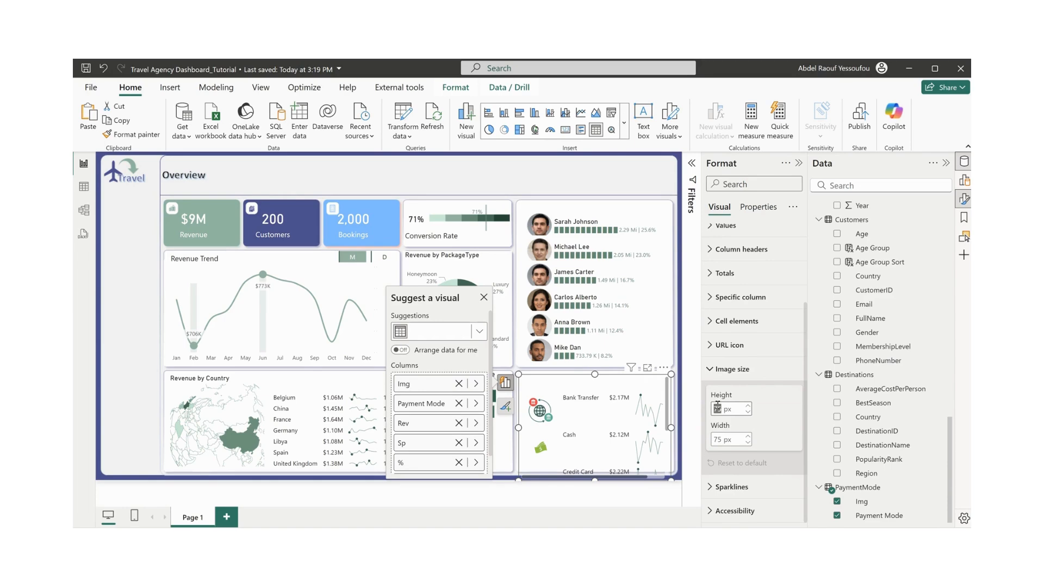
pyautogui.write('25')
pyautogui.press('Return')
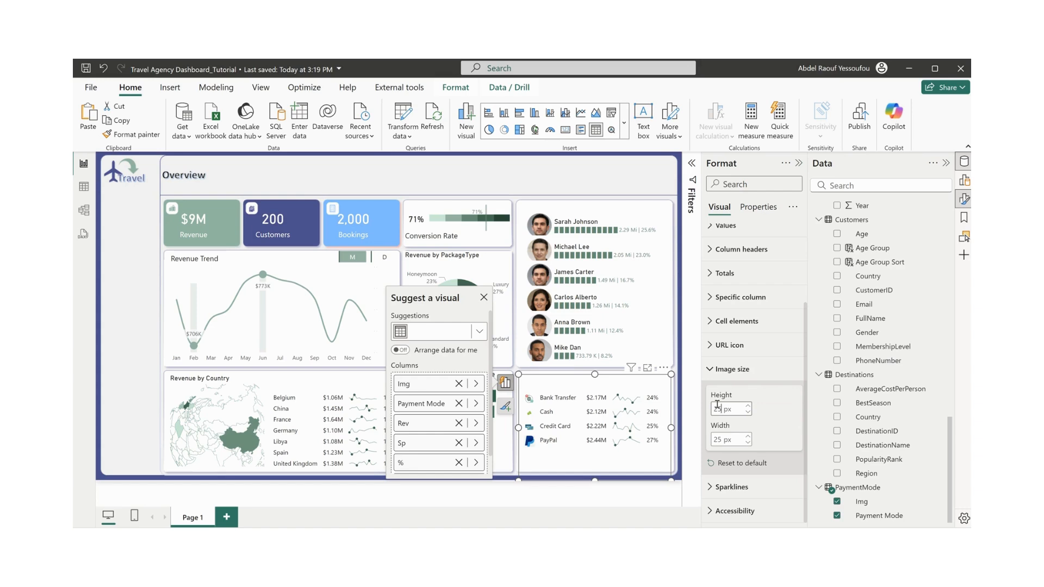
pyautogui.press('BackSpace')
pyautogui.press('BackSpace')
pyautogui.write('30')
pyautogui.press('Return')
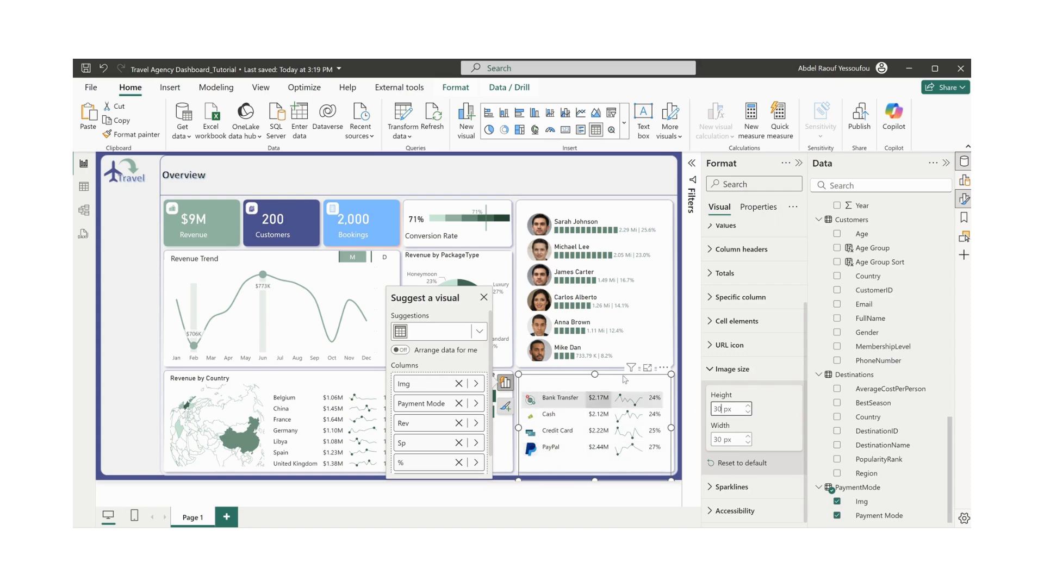
pyautogui.click(676, 355)
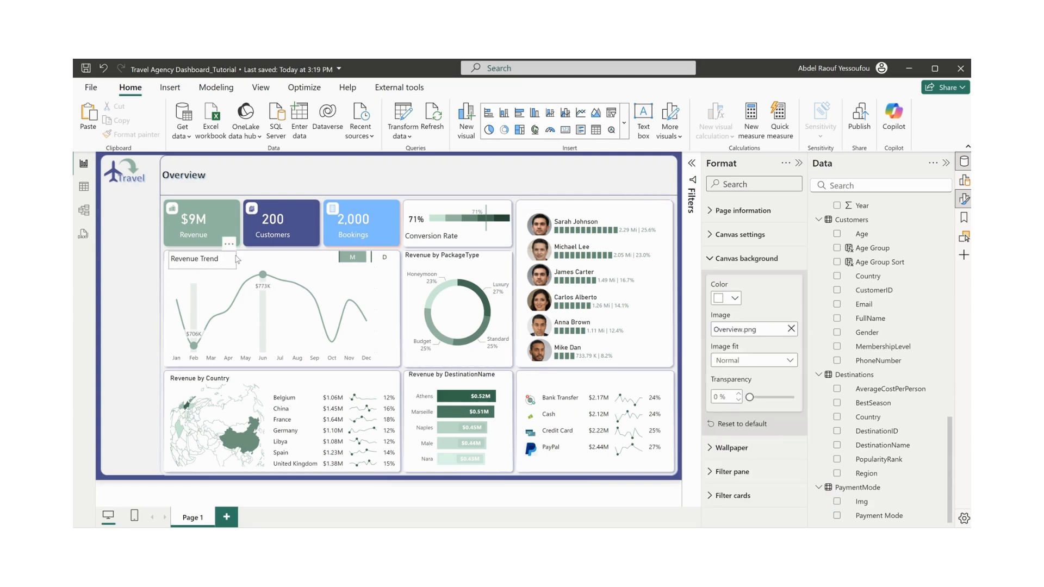
# - Duplicate the Revenue Trend title text box, place the copy above the agent slicer and change its text to "Agent Performance"
pyautogui.click(237, 259)
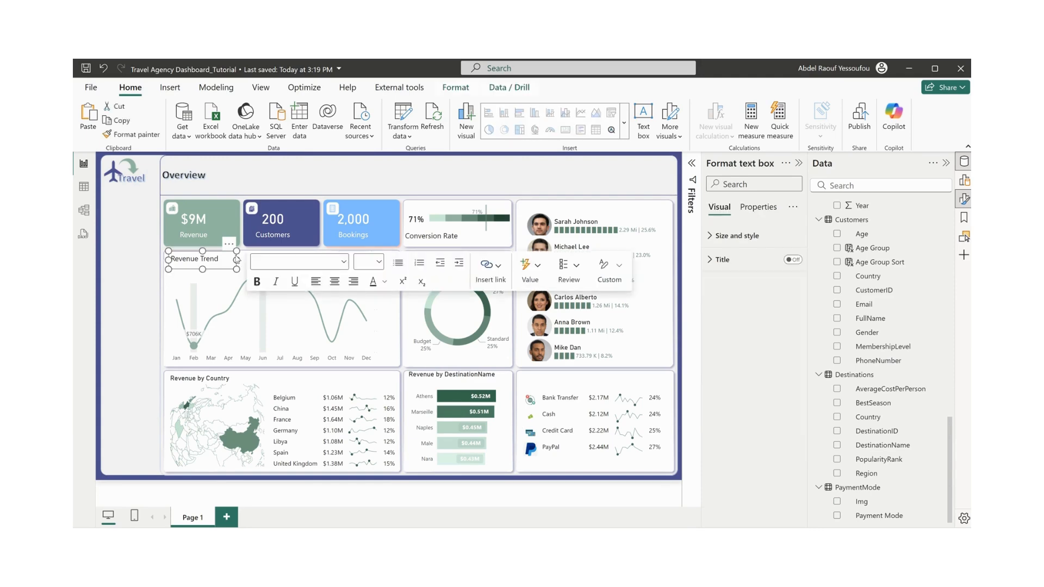
pyautogui.click(545, 179)
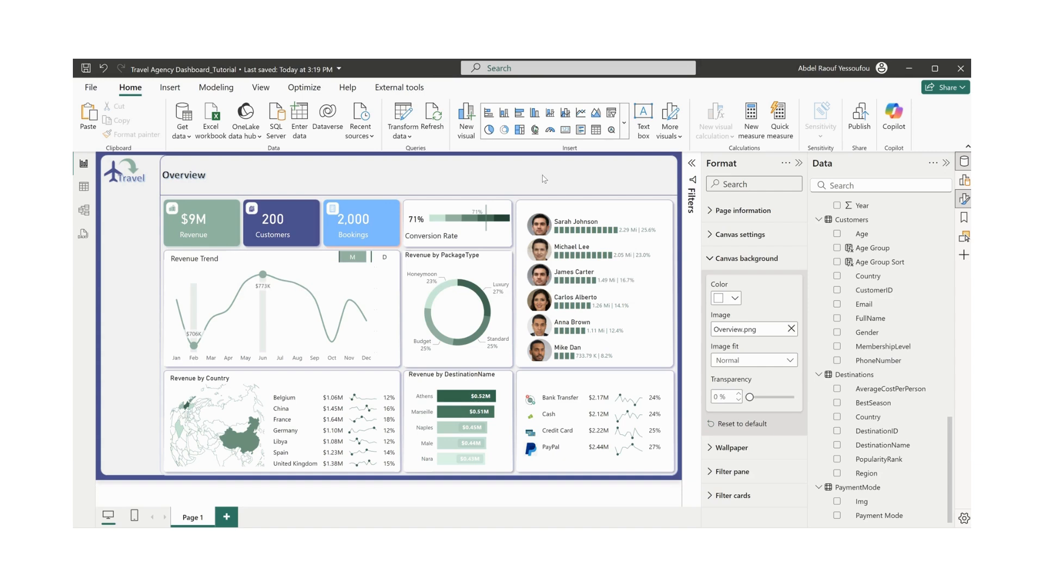
pyautogui.click(218, 260)
pyautogui.moveTo(229, 246); pyautogui.dragTo(526, 211)
pyautogui.press('BackSpace')
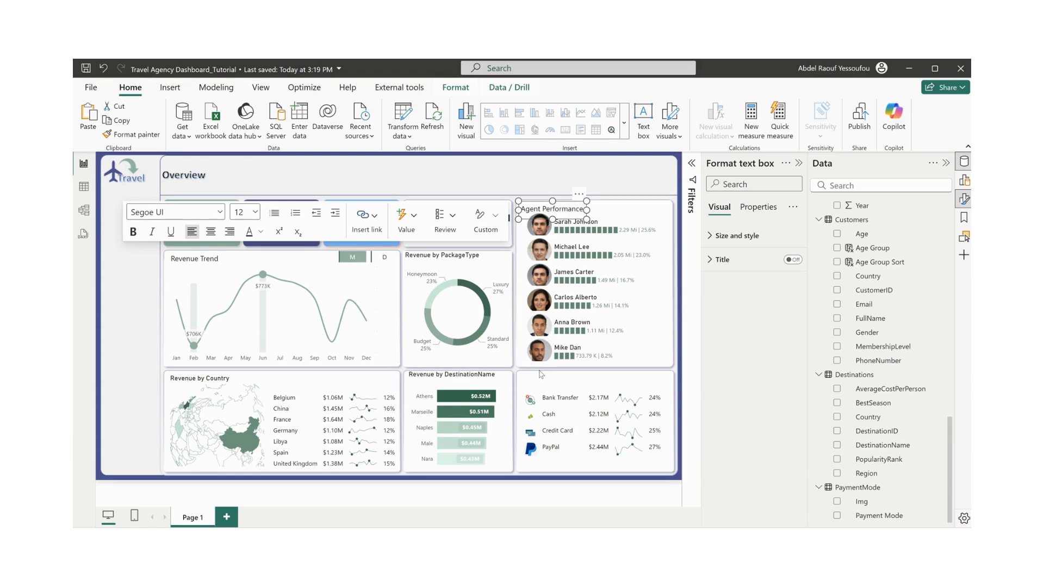
pyautogui.press('Escape')
# - Duplicate the Revenue Trend title above the payment mode table, change its text to "Revenue by Payment Mode" and widen the box to fit
pyautogui.hotkey('ctrl', 'v')
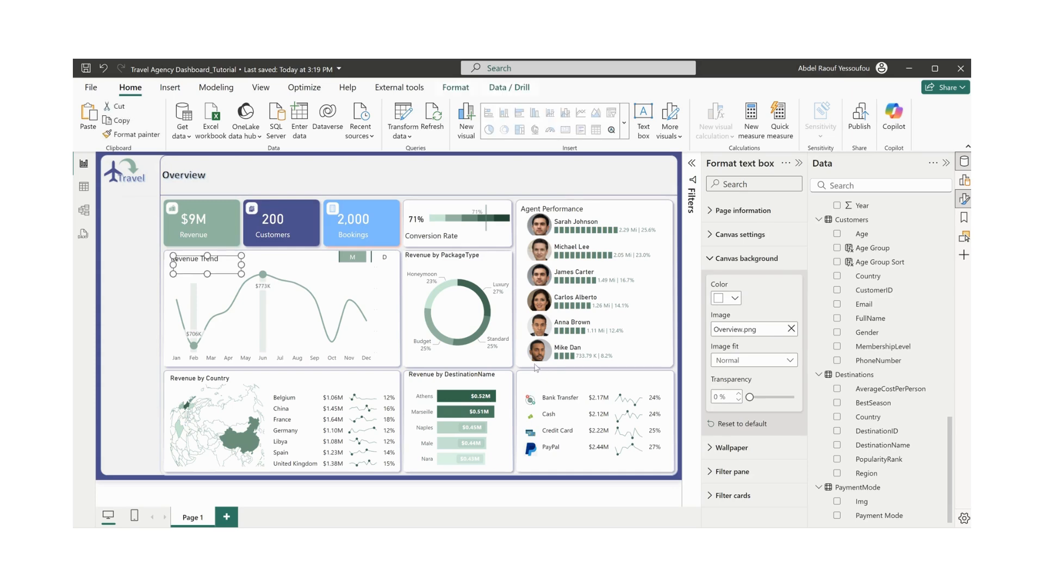
pyautogui.moveTo(229, 262); pyautogui.dragTo(579, 366)
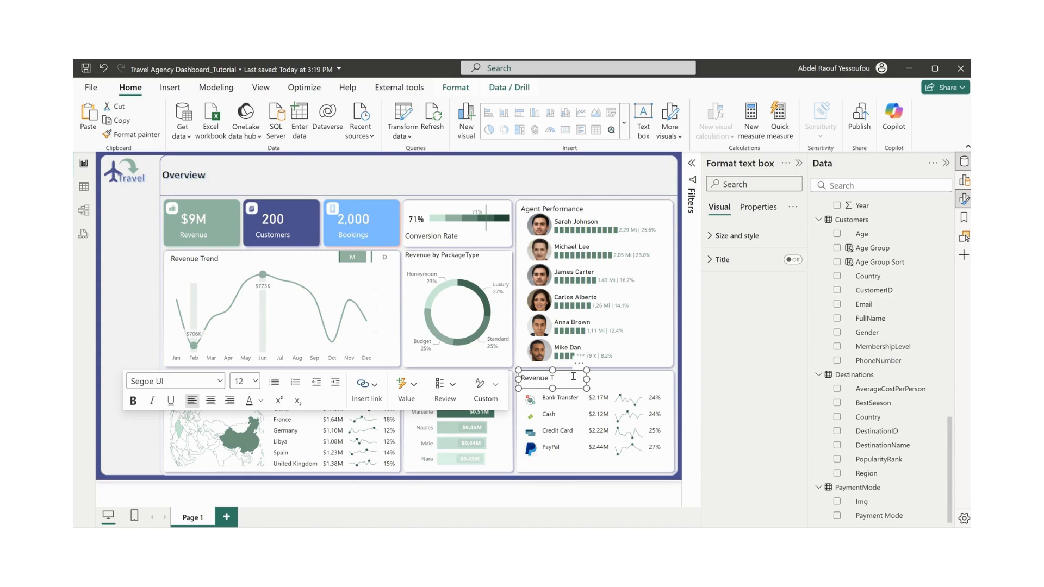
pyautogui.write('ment Mode')
pyautogui.moveTo(586, 379); pyautogui.dragTo(639, 382)
pyautogui.click(560, 185)
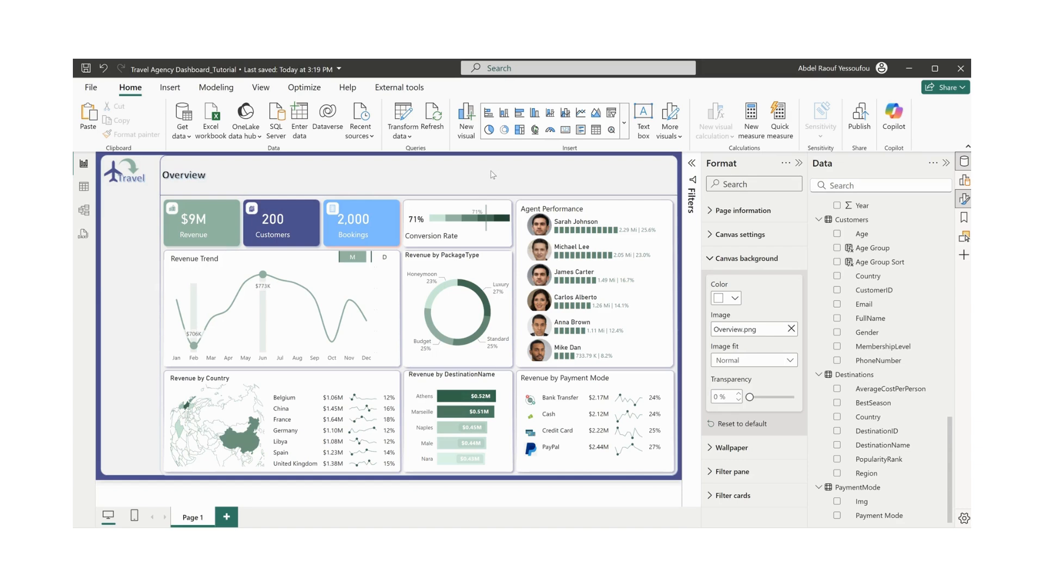
# - Insert a slicer in the page header with the Calendar table's Date field and reduce its height to about 85
pyautogui.click(611, 113)
pyautogui.moveTo(179, 375); pyautogui.dragTo(337, 163)
pyautogui.scroll(10, 840, 438)
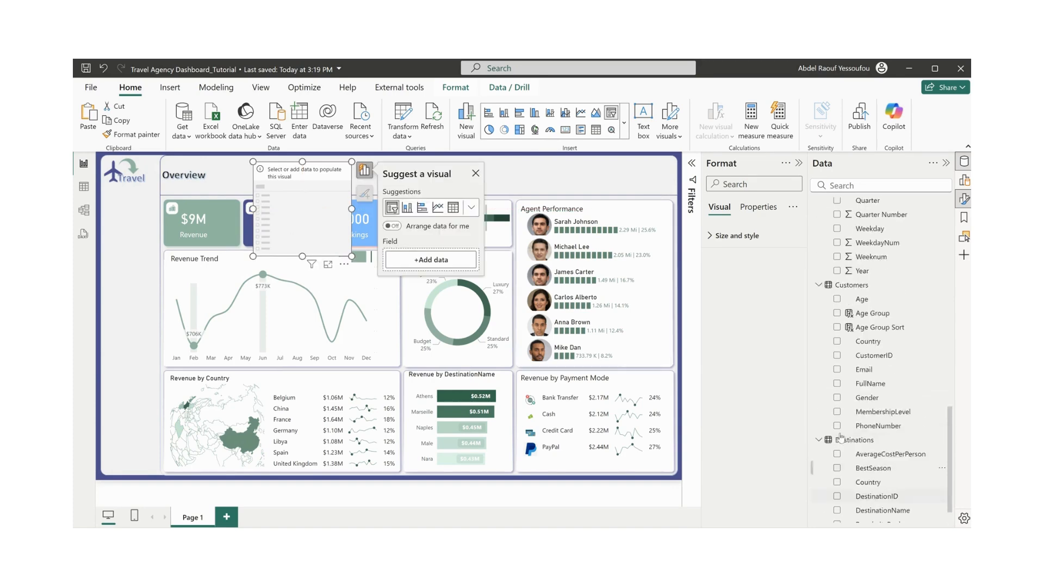
pyautogui.scroll(-2, 841, 438)
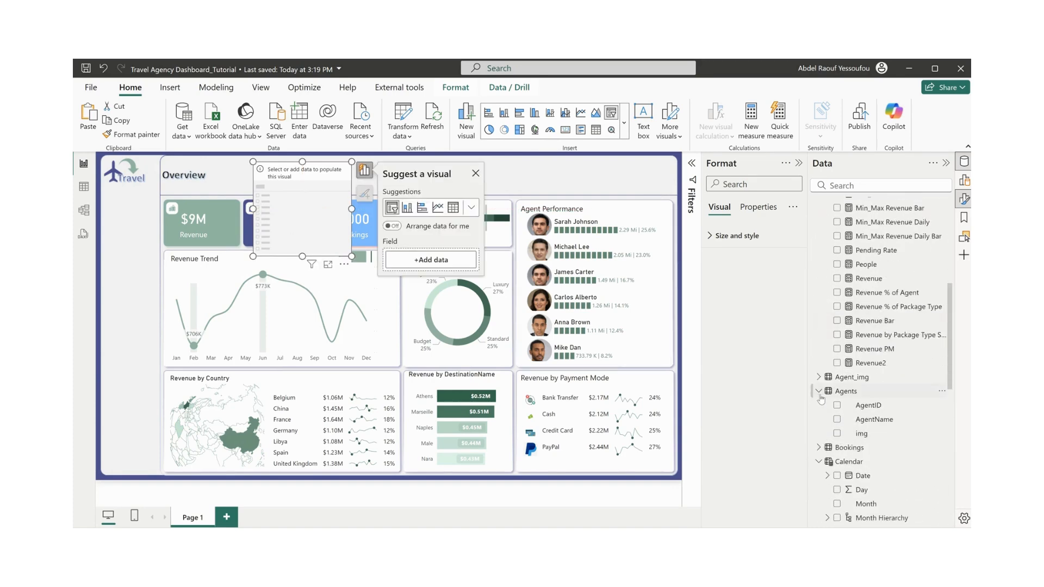
pyautogui.scroll(-6, 828, 466)
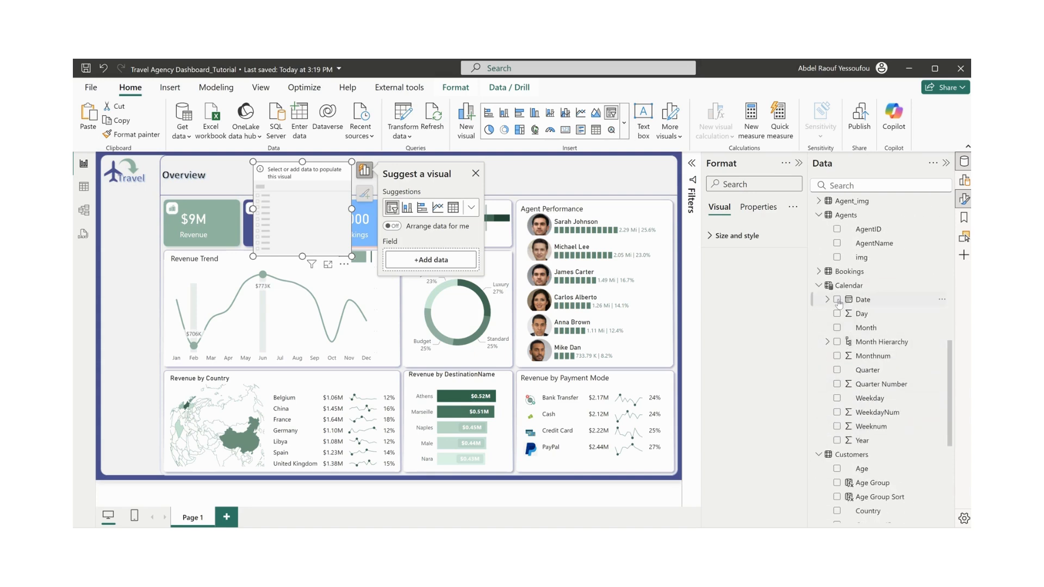
pyautogui.click(837, 300)
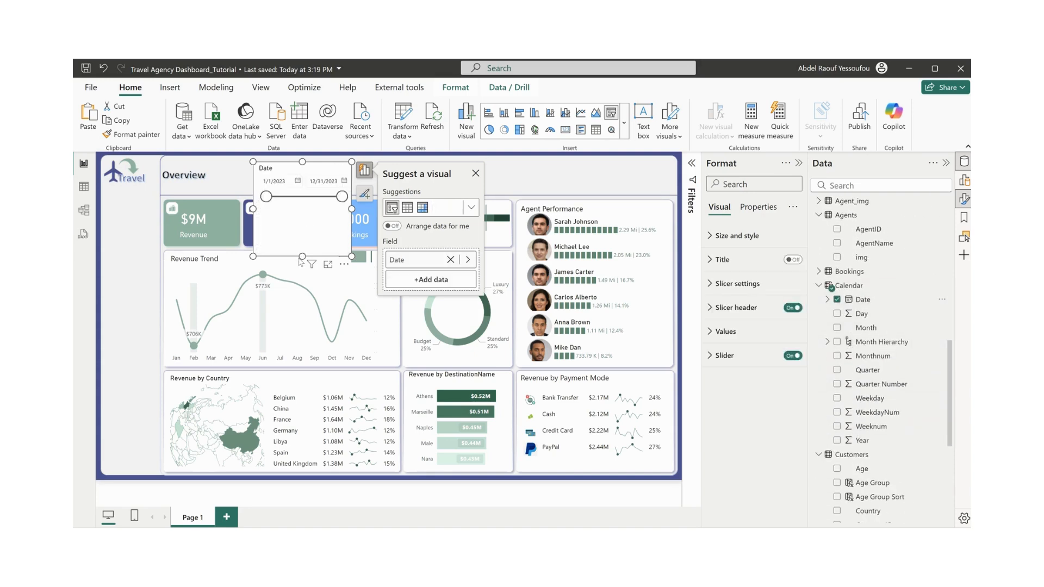
pyautogui.moveTo(302, 256); pyautogui.dragTo(303, 201)
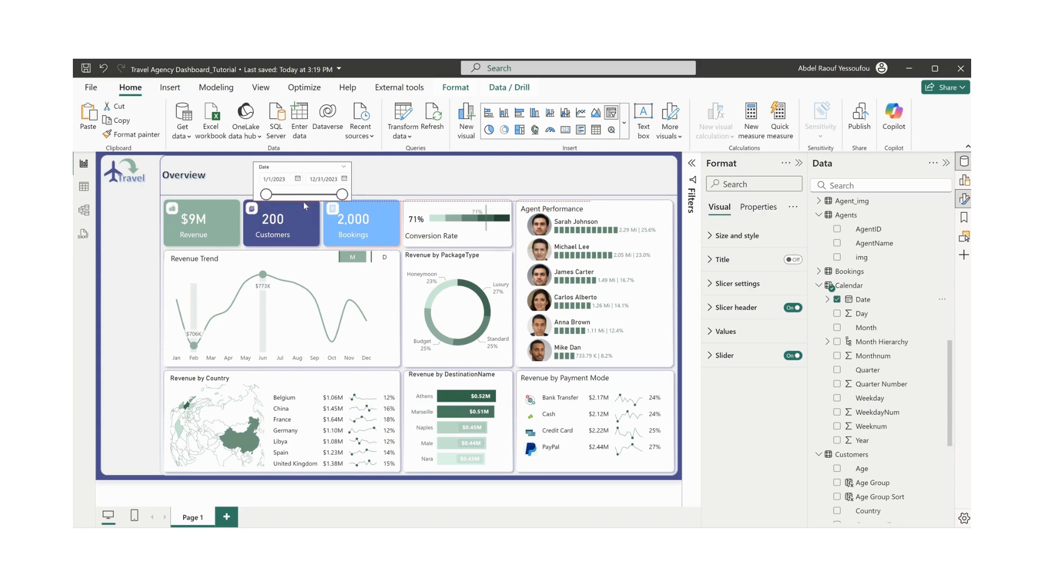
# - Turn off the date slicer's background and slicer header, and position it in the page header above the Bookings card
pyautogui.click(735, 235)
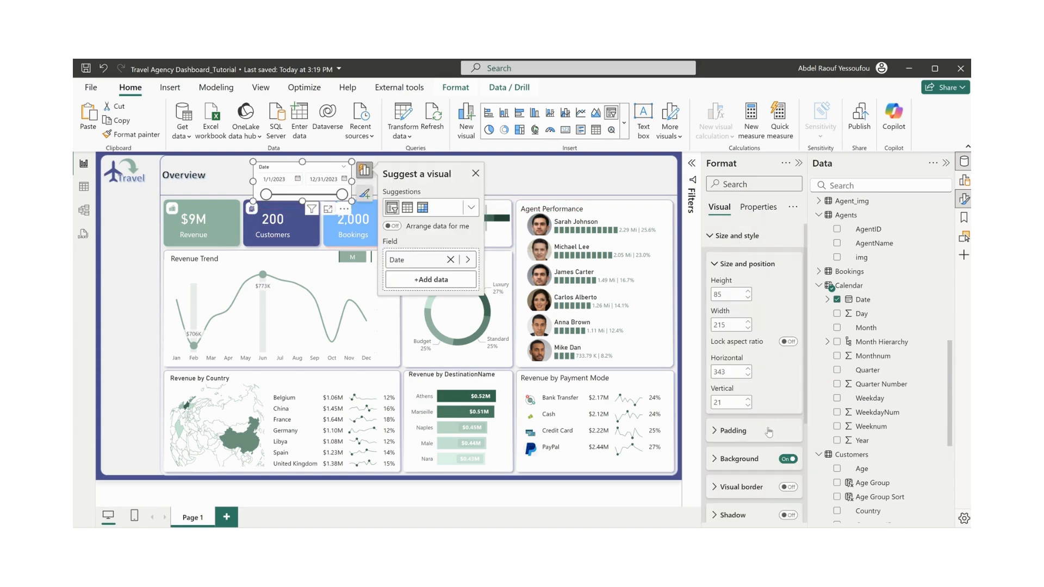
pyautogui.click(787, 459)
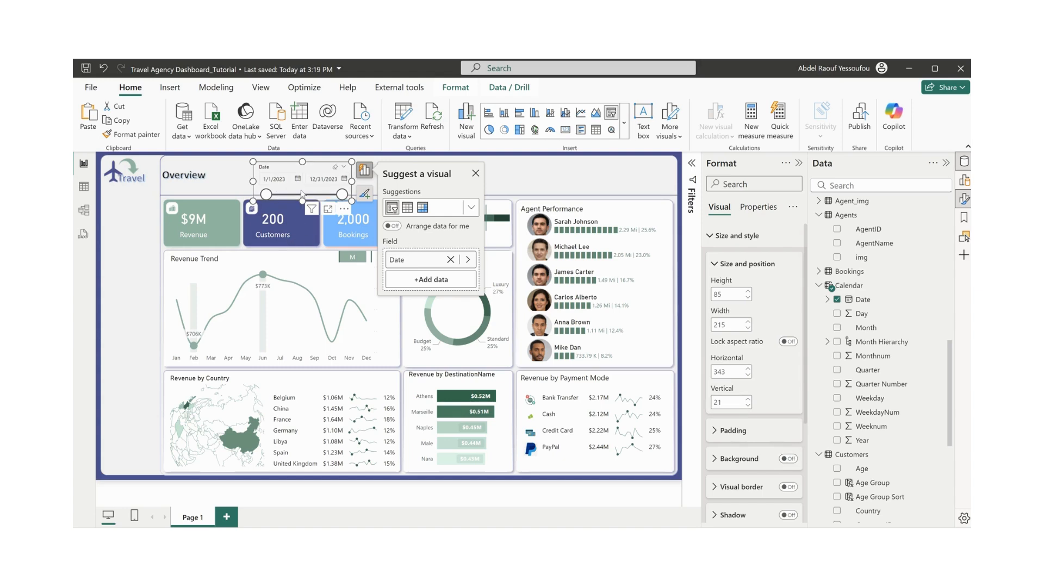
pyautogui.moveTo(305, 169); pyautogui.dragTo(372, 164)
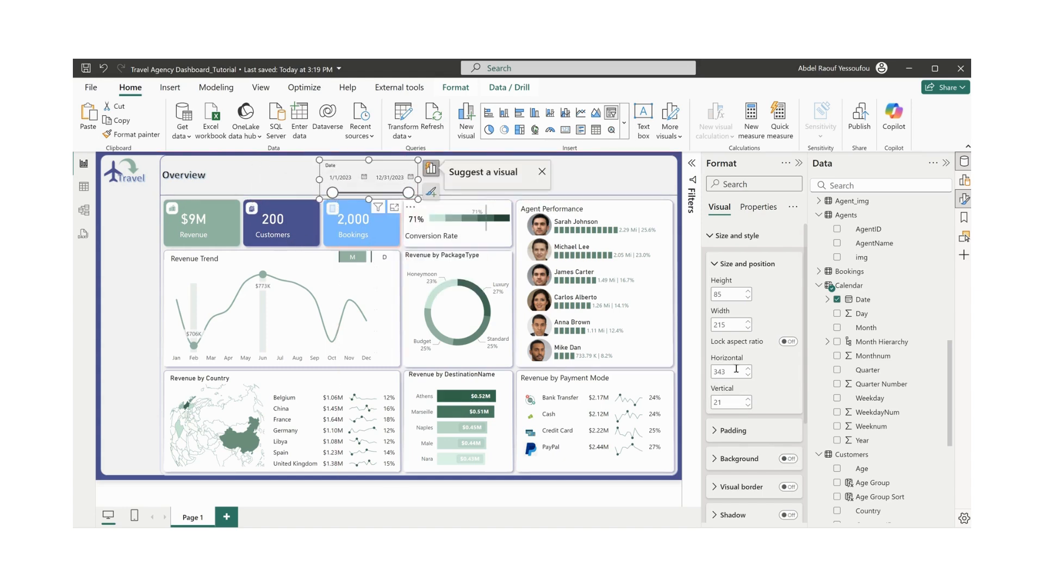
pyautogui.click(732, 238)
pyautogui.click(792, 308)
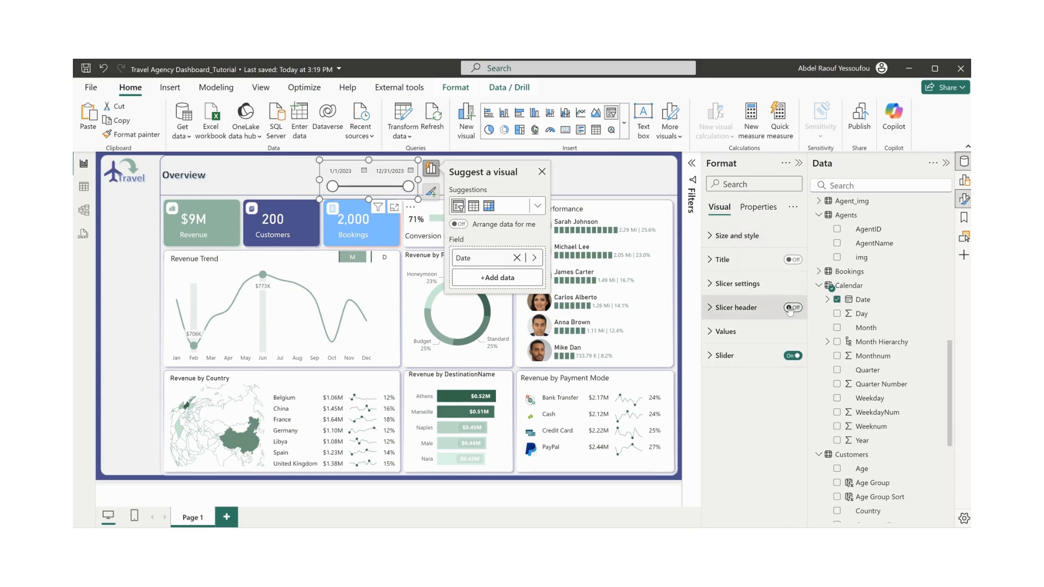
pyautogui.moveTo(368, 191); pyautogui.dragTo(305, 190)
# - Check the finished report's slicers and add a second slicer with the Bookings table's PackageType field
pyautogui.click(463, 140)
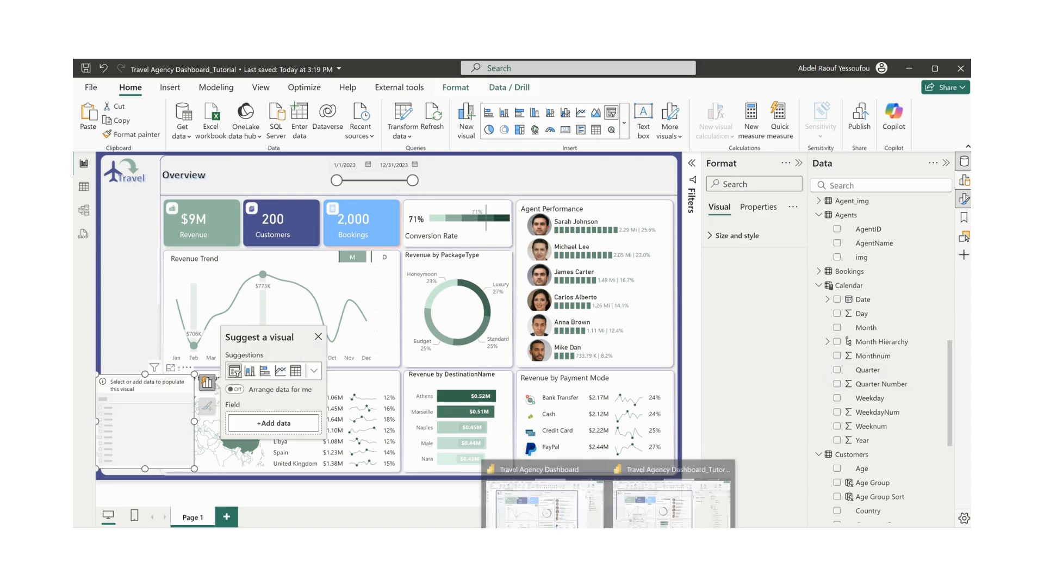
pyautogui.click(566, 517)
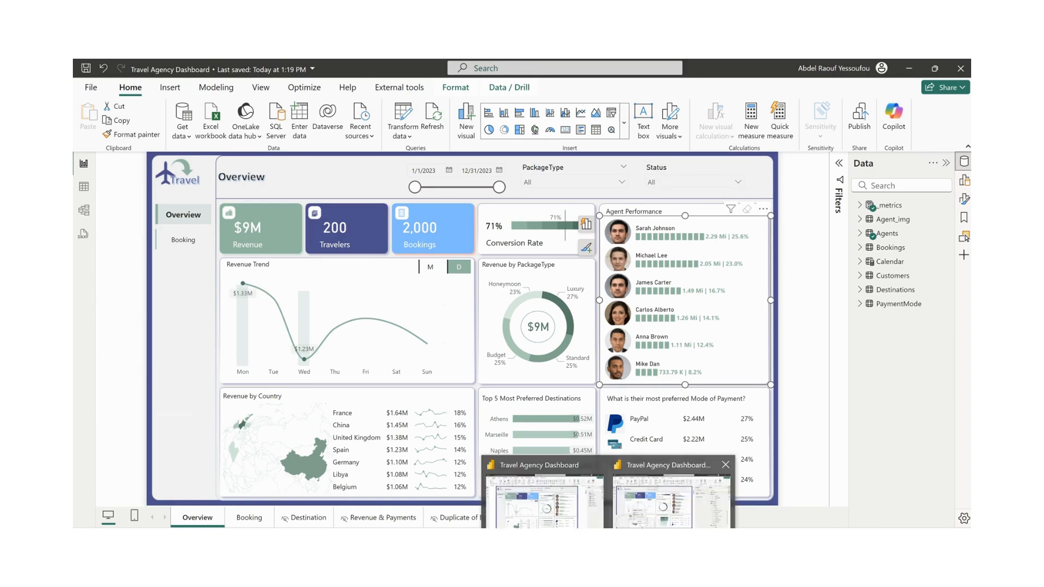
pyautogui.click(636, 511)
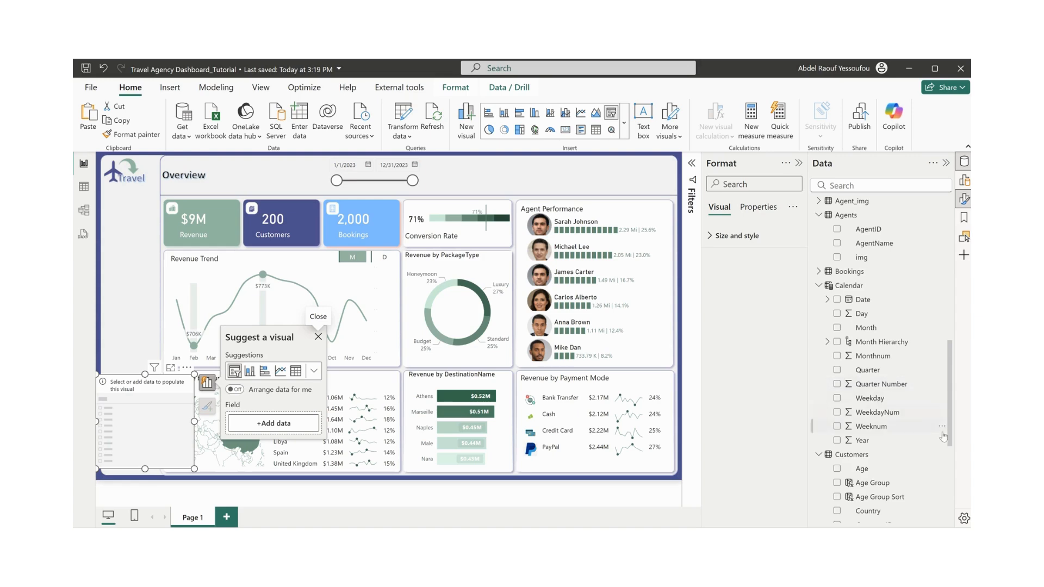
pyautogui.scroll(-5, 924, 435)
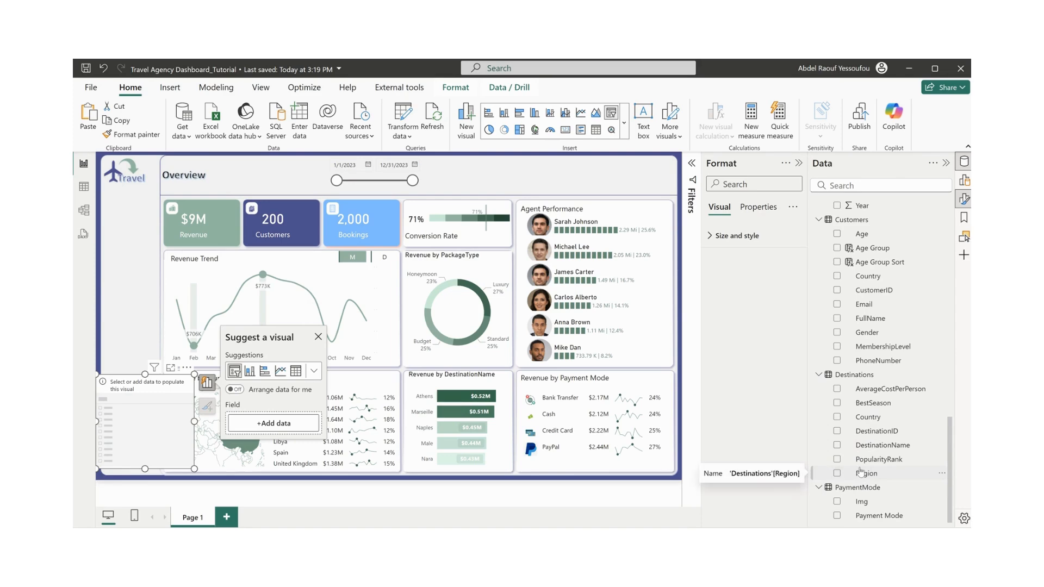
pyautogui.scroll(3, 861, 471)
pyautogui.click(878, 183)
pyautogui.write('packa')
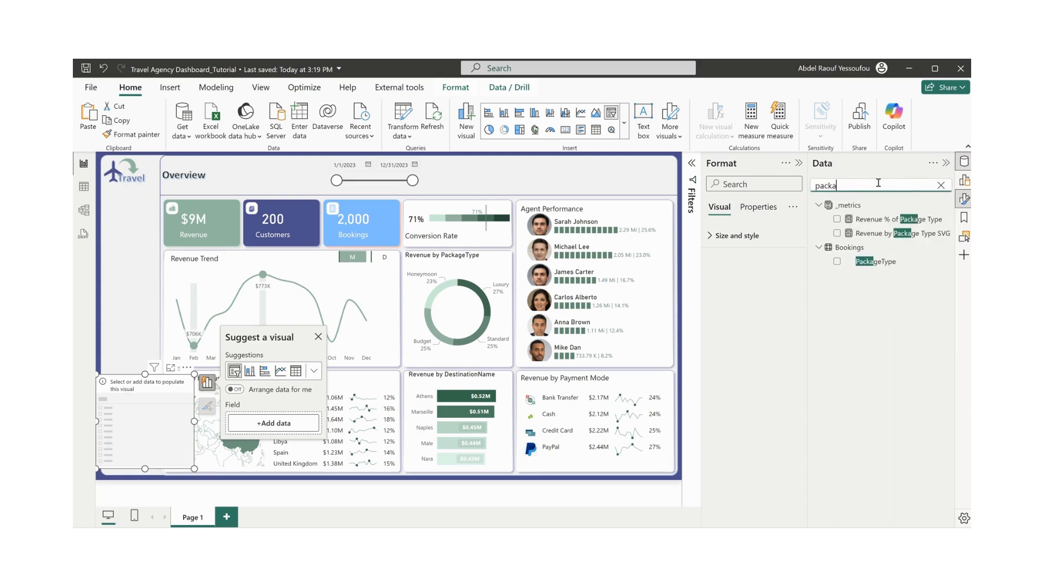
pyautogui.click(837, 264)
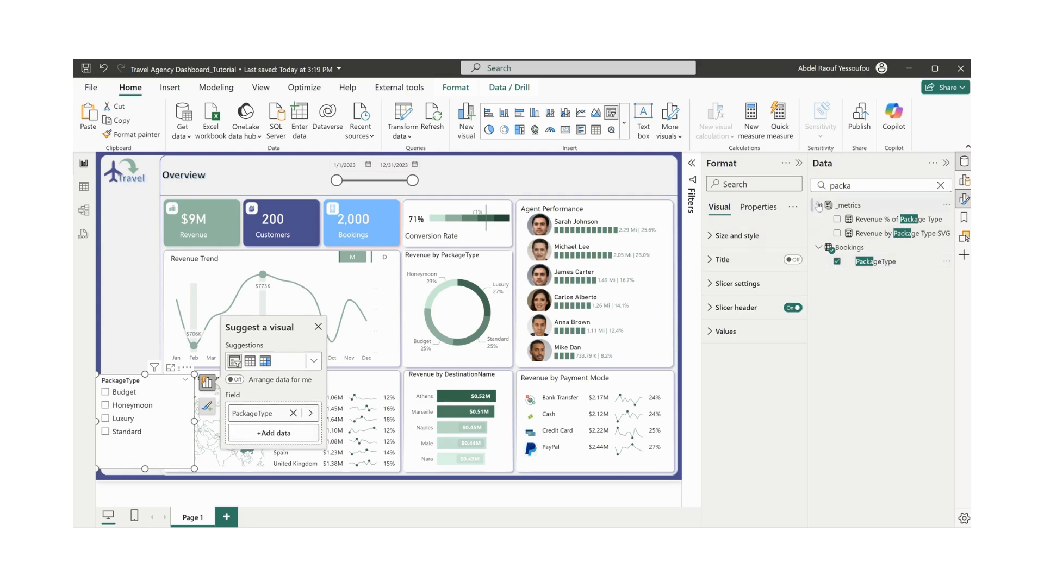
pyautogui.click(940, 186)
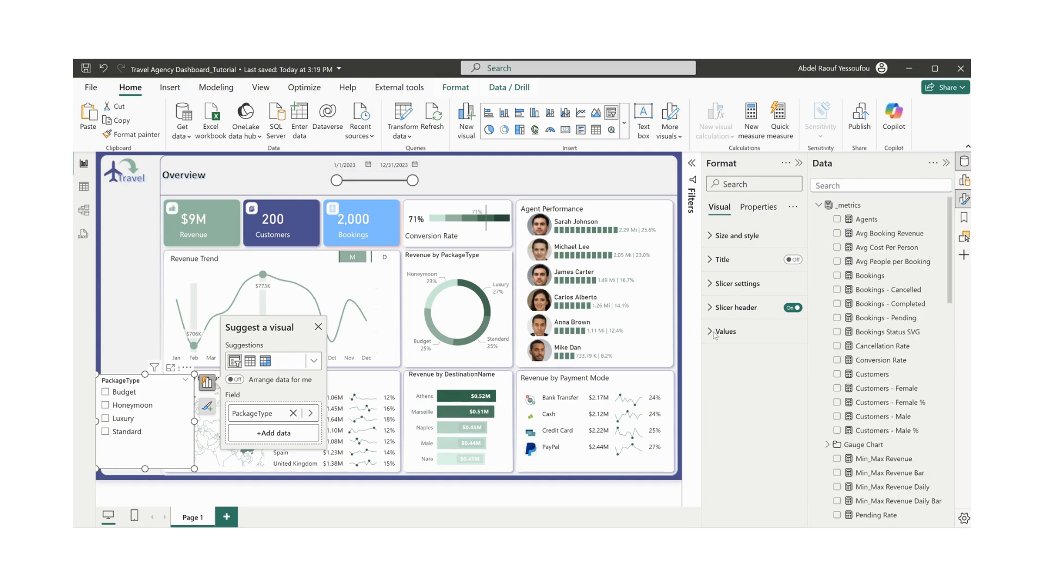
# - Set the PackageType slicer's style to Dropdown and reduce its height to about 69
pyautogui.click(735, 285)
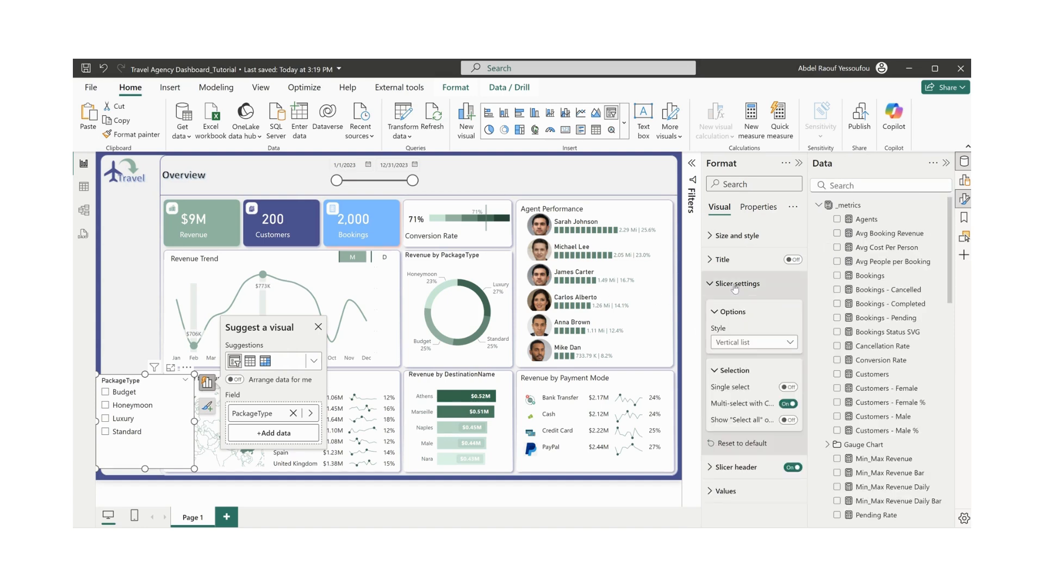
pyautogui.click(739, 343)
pyautogui.click(739, 385)
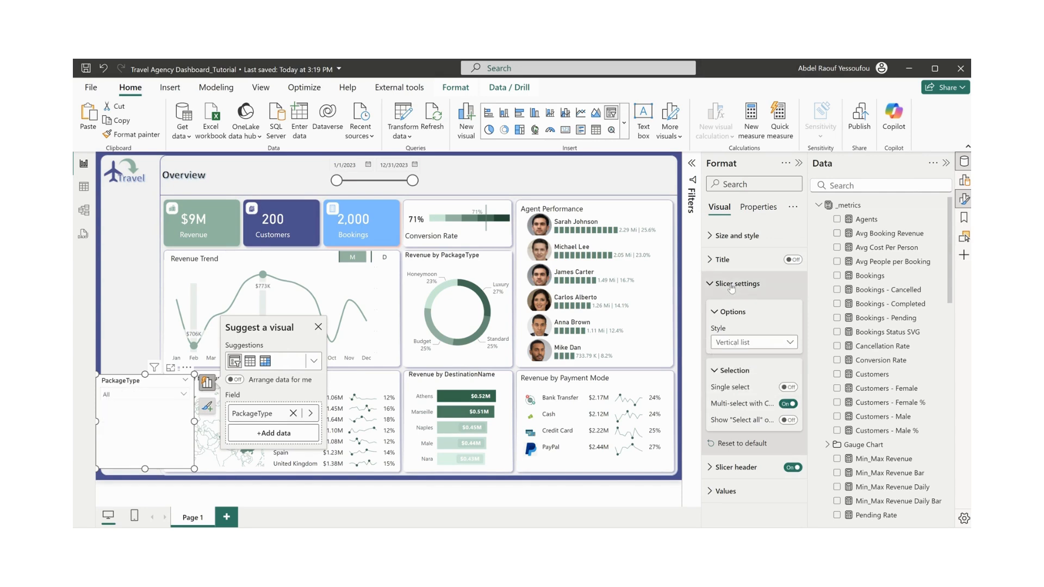
pyautogui.click(732, 284)
pyautogui.moveTo(145, 469); pyautogui.dragTo(146, 406)
# - Turn off the PackageType slicer's background and place it in the page header beside the date slicer
pyautogui.click(736, 237)
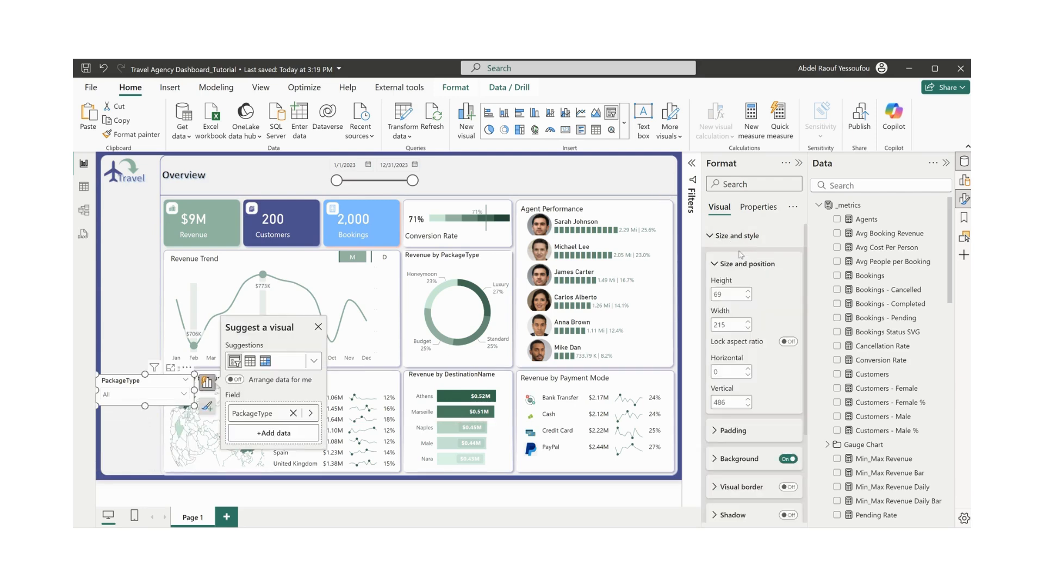
pyautogui.click(788, 459)
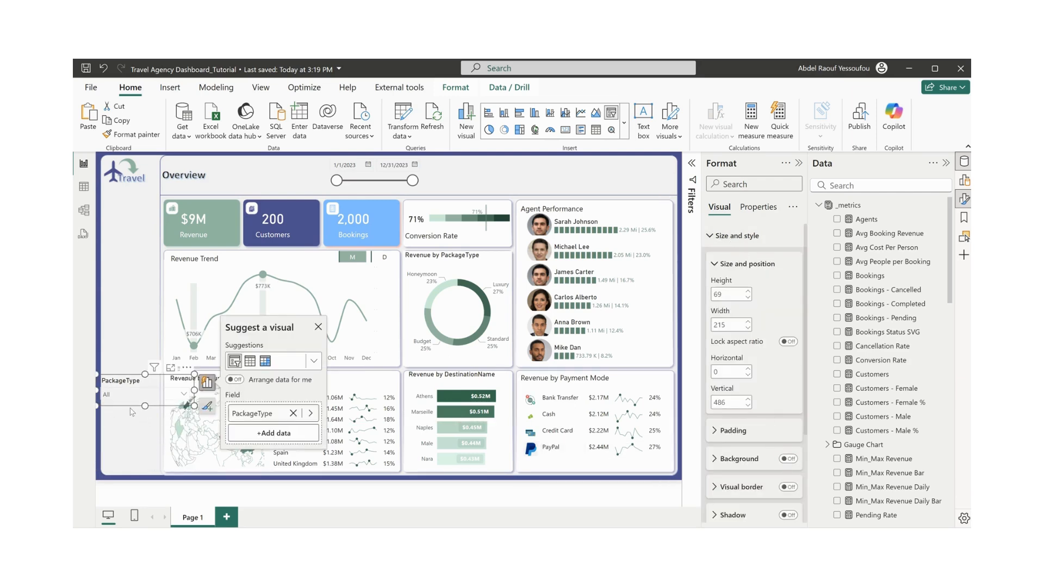
pyautogui.moveTo(134, 405); pyautogui.dragTo(476, 190)
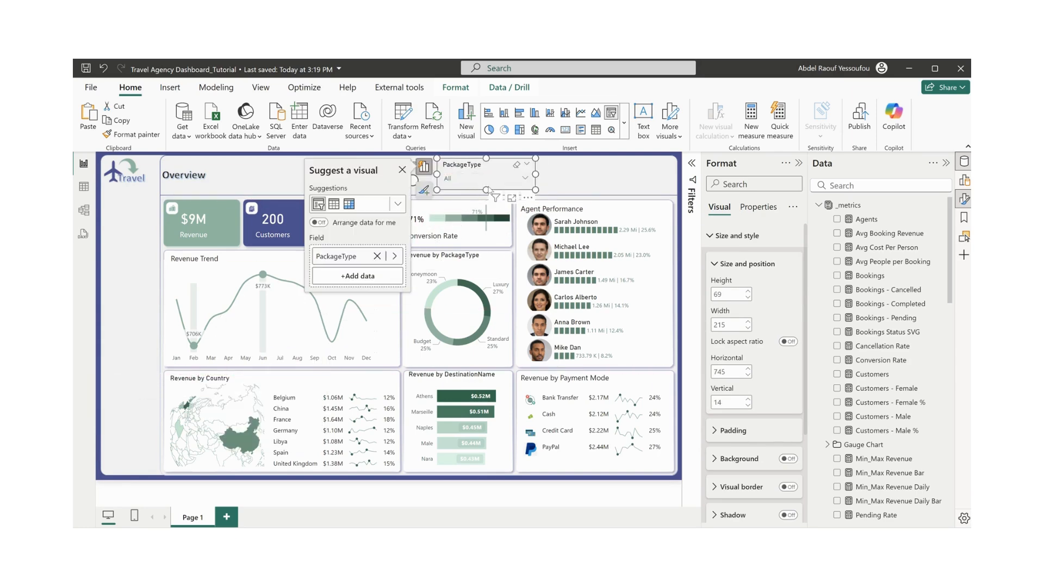
pyautogui.click(587, 183)
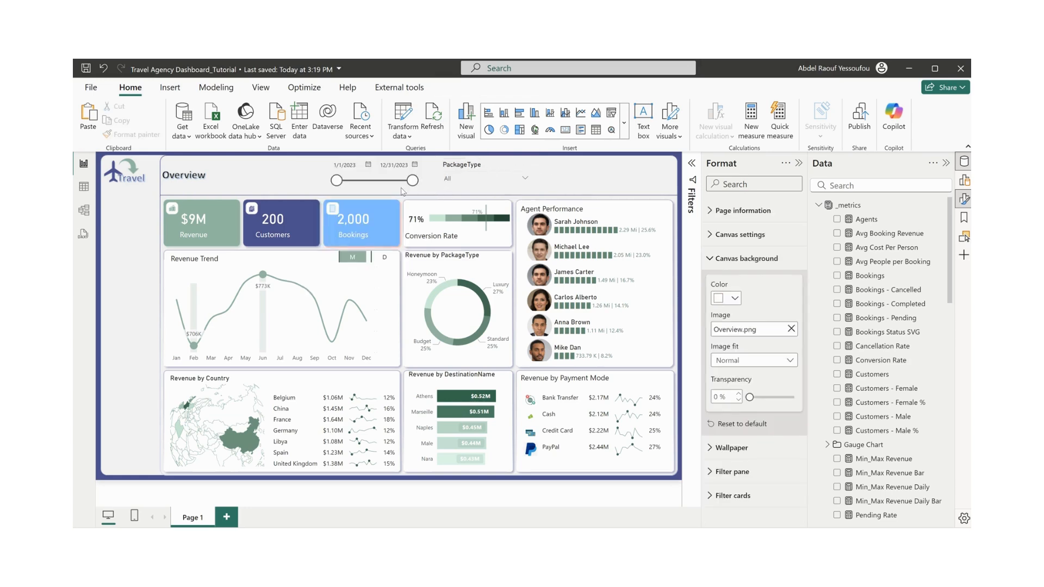
# - Duplicate the PackageType slicer, place the copy beside it in the header and replace its field with Status from the Bookings table
pyautogui.click(528, 177)
pyautogui.moveTo(537, 169); pyautogui.dragTo(647, 167)
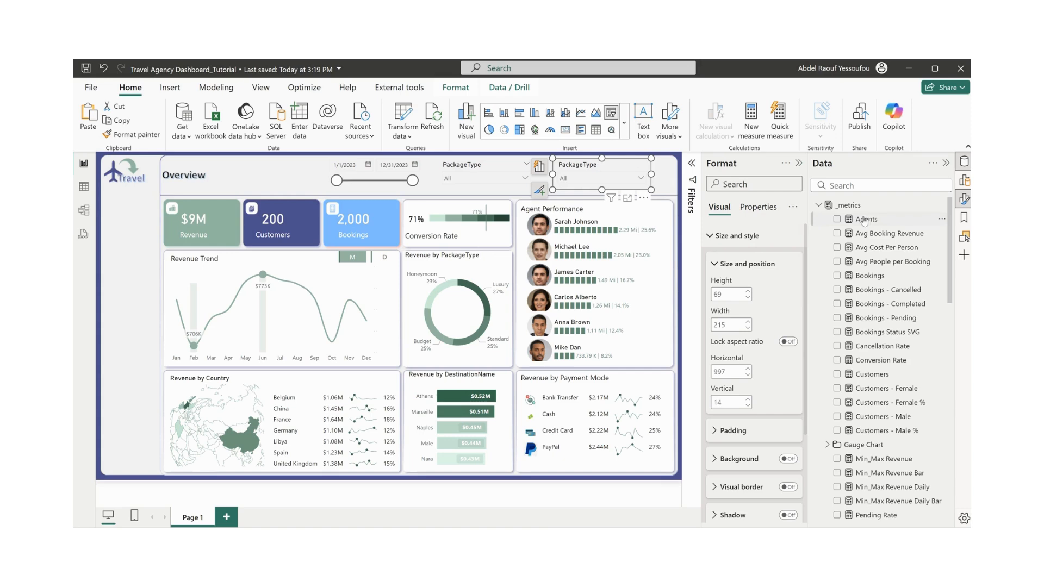
pyautogui.scroll(-10, 879, 403)
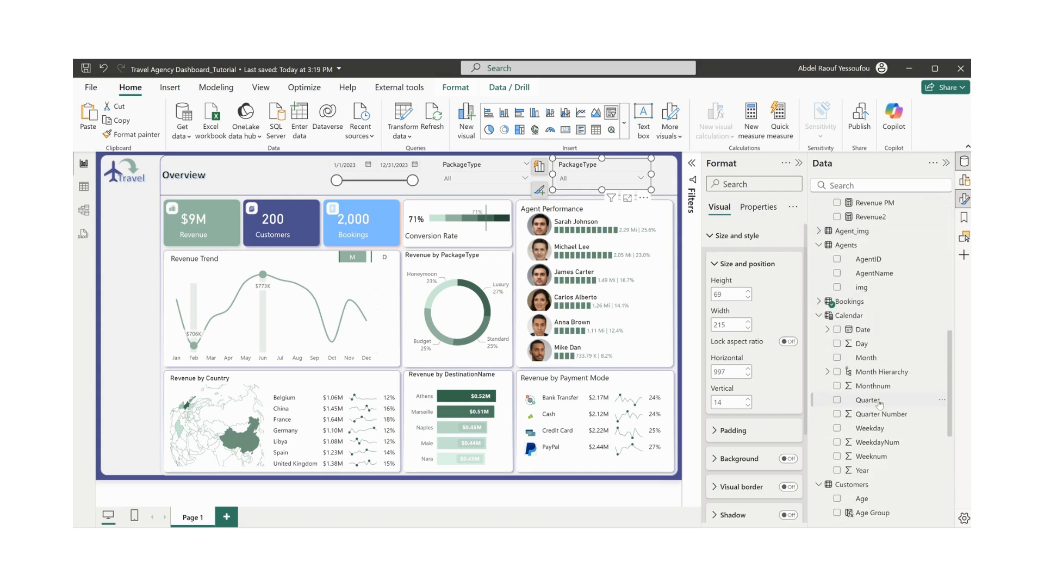
pyautogui.click(819, 303)
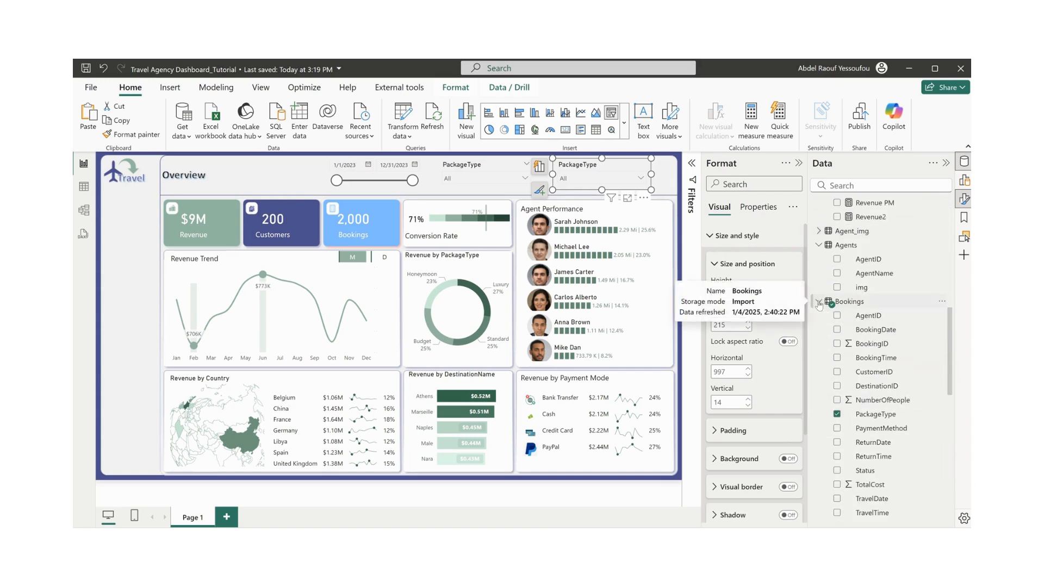
pyautogui.click(837, 414)
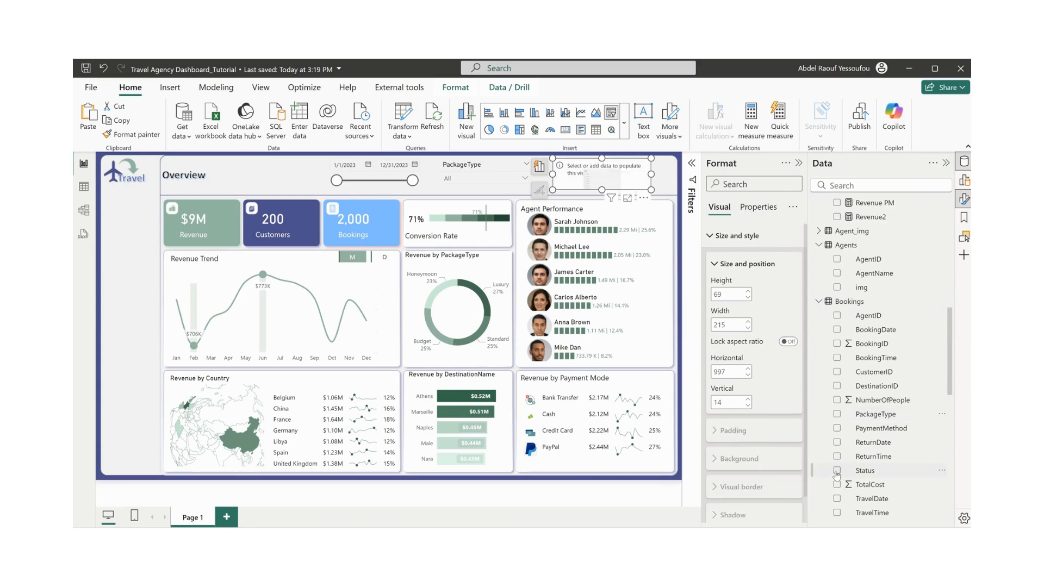
pyautogui.click(838, 471)
pyautogui.click(451, 170)
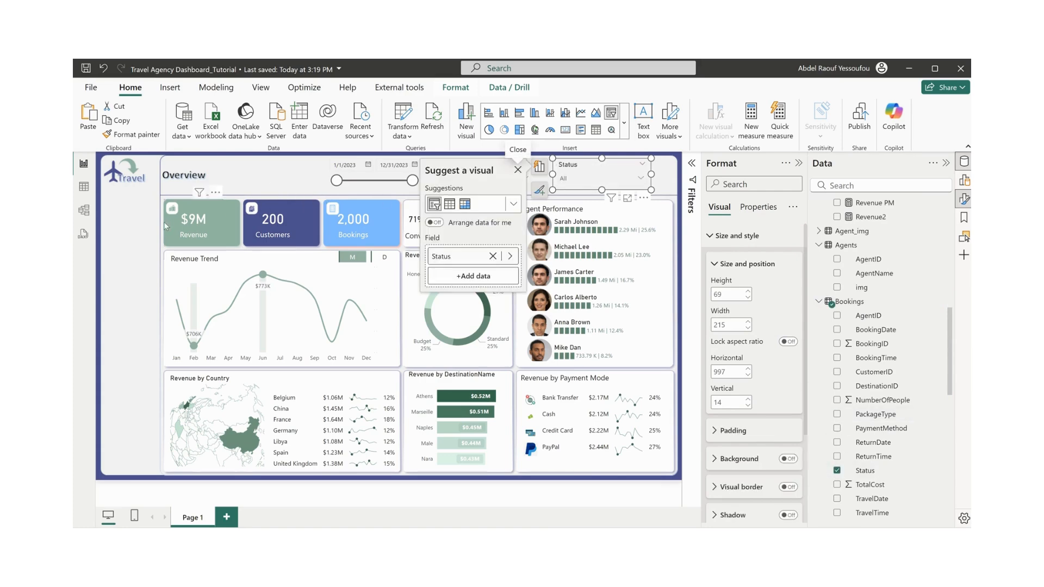
pyautogui.click(129, 236)
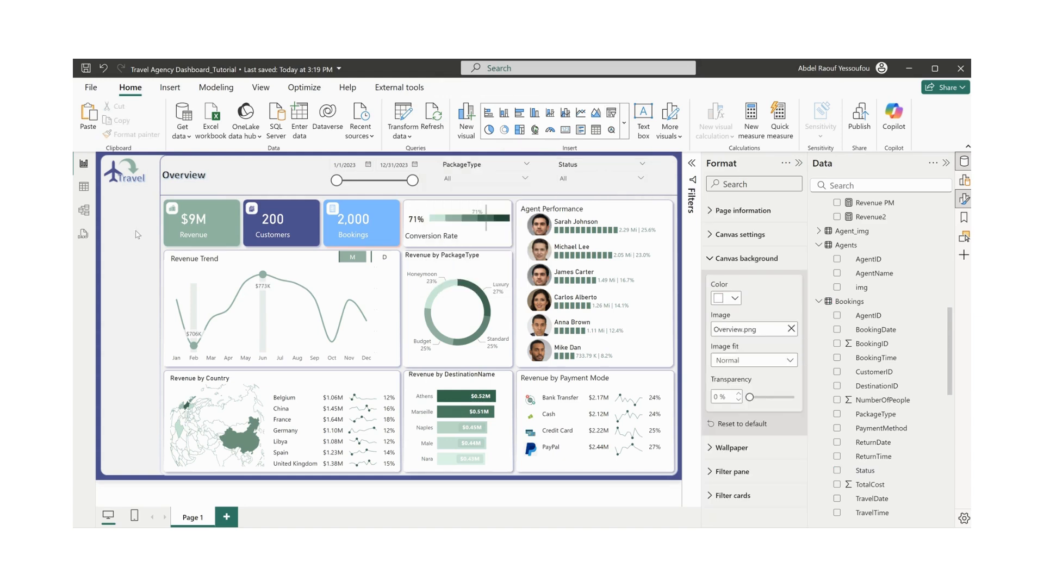
# - Rename the report page Page 1 as "Overview"
pyautogui.doubleClick(199, 520)
pyautogui.hotkey('ctrl', 'a')
pyautogui.write('overview')
pyautogui.press('Return')
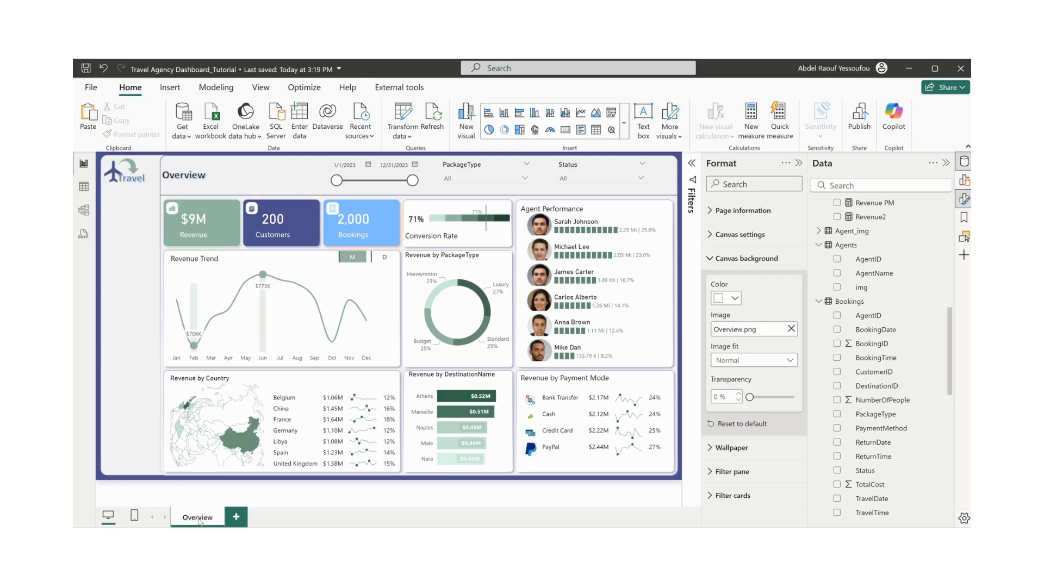
# - Add a new report page and name it "Booking"
pyautogui.click(236, 518)
pyautogui.doubleClick(242, 518)
pyautogui.write('Booking')
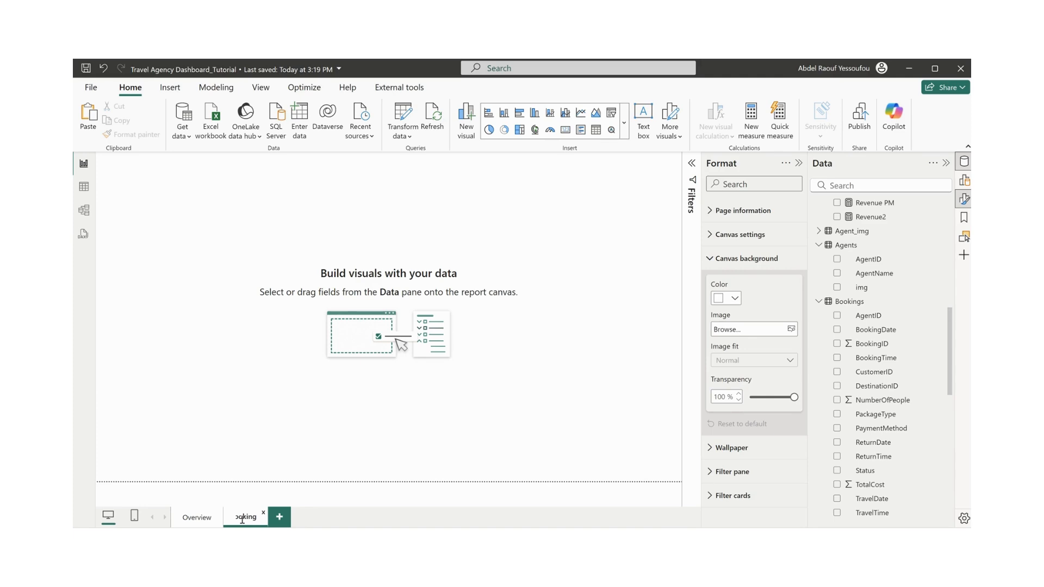
pyautogui.press('Return')
# - Choose Booking.png from the Images & Icons folder as the Booking page's canvas background image
pyautogui.click(792, 330)
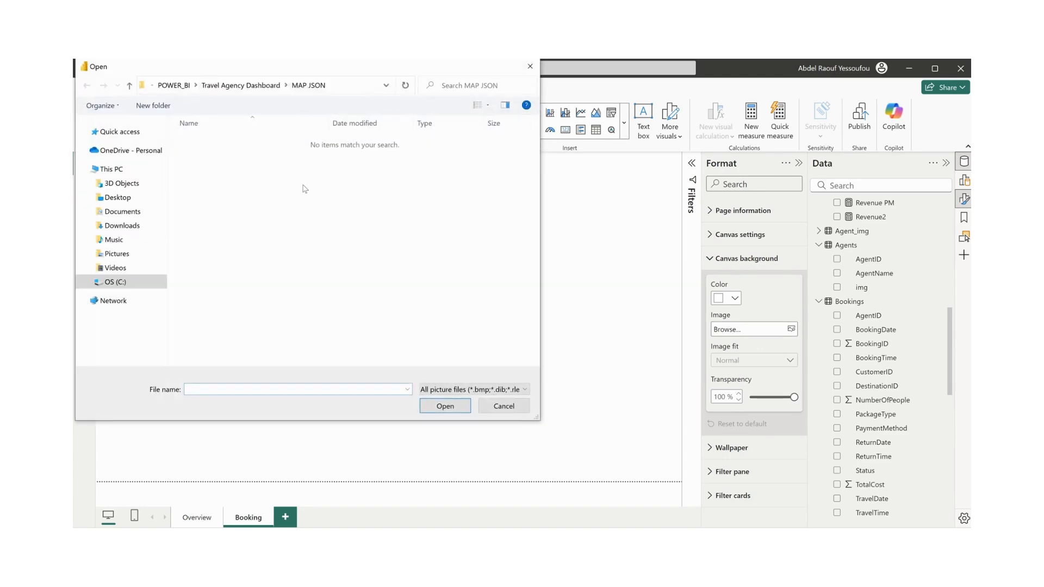
pyautogui.click(253, 87)
pyautogui.doubleClick(220, 168)
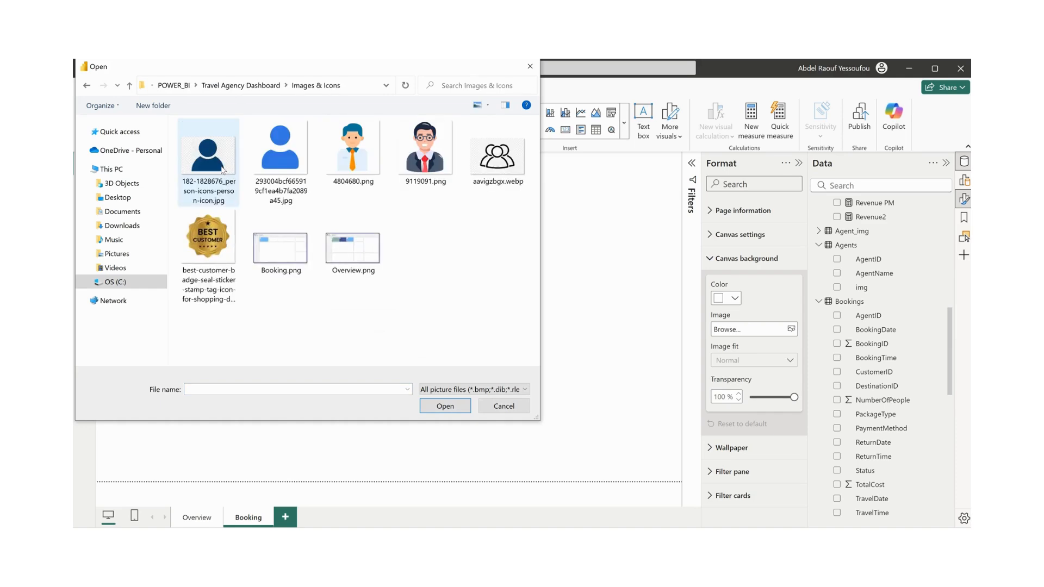
pyautogui.click(274, 256)
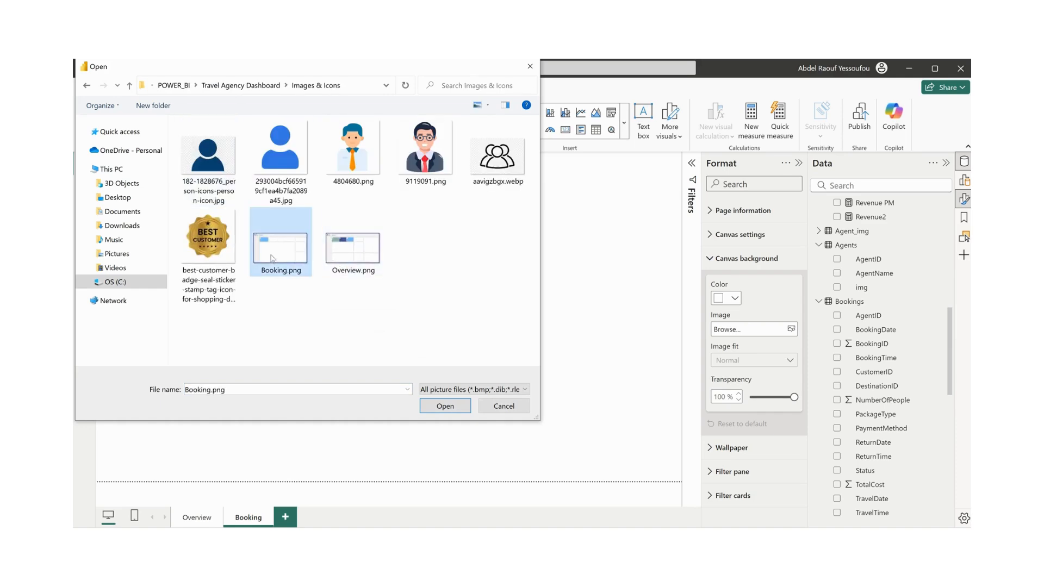
# - Set Booking.png as the Booking page's canvas background image with 0% transparency
pyautogui.click(442, 407)
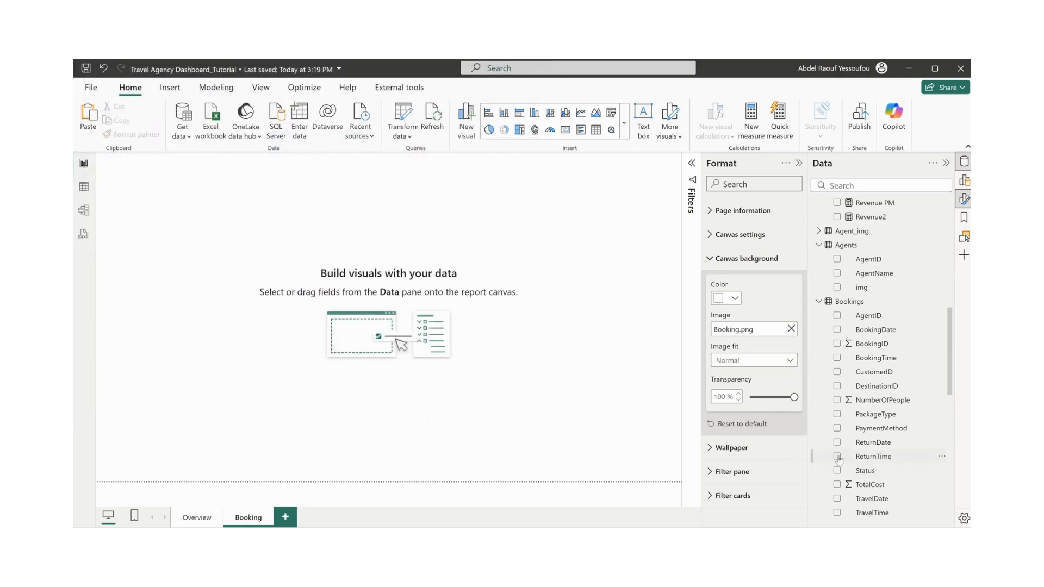
pyautogui.moveTo(795, 398); pyautogui.dragTo(750, 397)
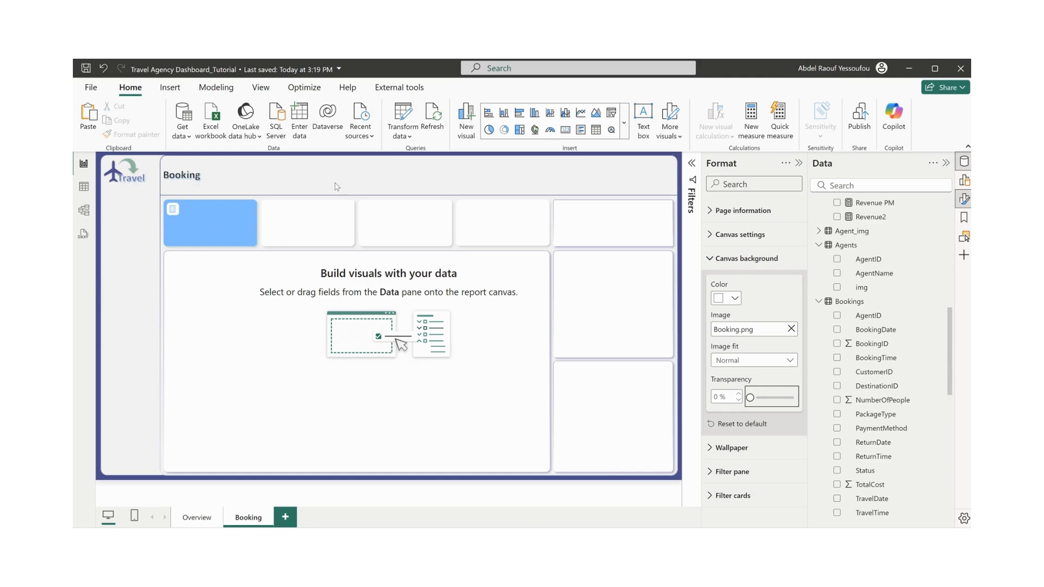
# - Copy the date, PackageType and Status slicers from the Overview page to the Booking page without syncing them
pyautogui.click(198, 518)
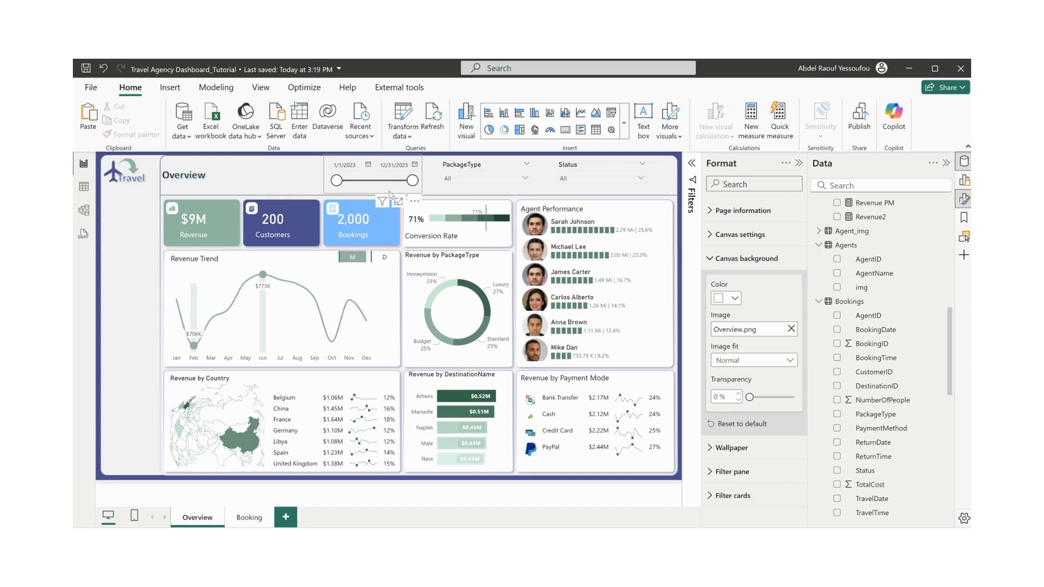
pyautogui.click(376, 190)
pyautogui.keyDown('ctrl'); pyautogui.click(472, 189); pyautogui.keyUp('ctrl')
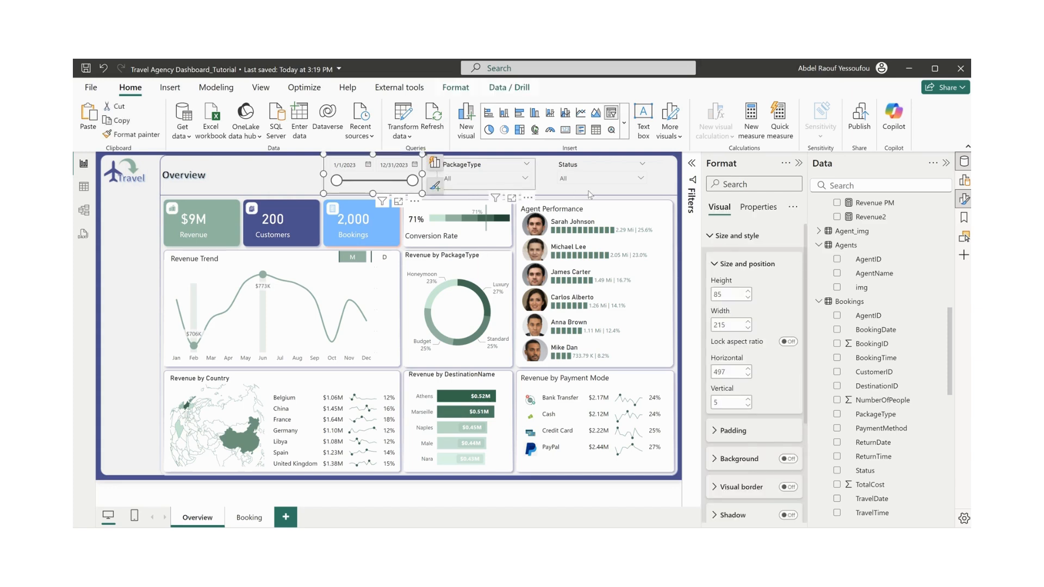
pyautogui.keyDown('ctrl'); pyautogui.click(569, 192); pyautogui.keyUp('ctrl')
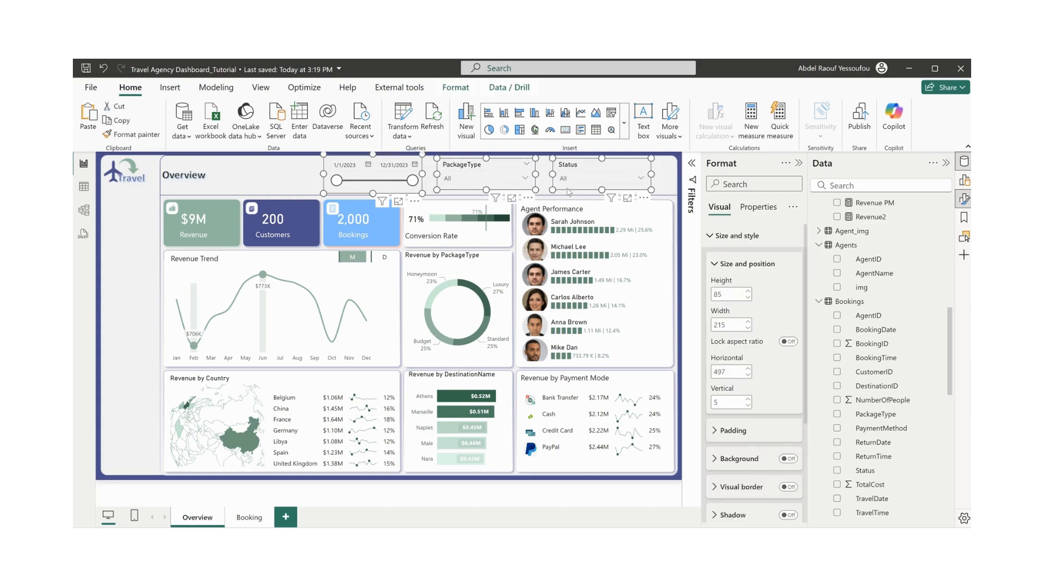
pyautogui.click(249, 518)
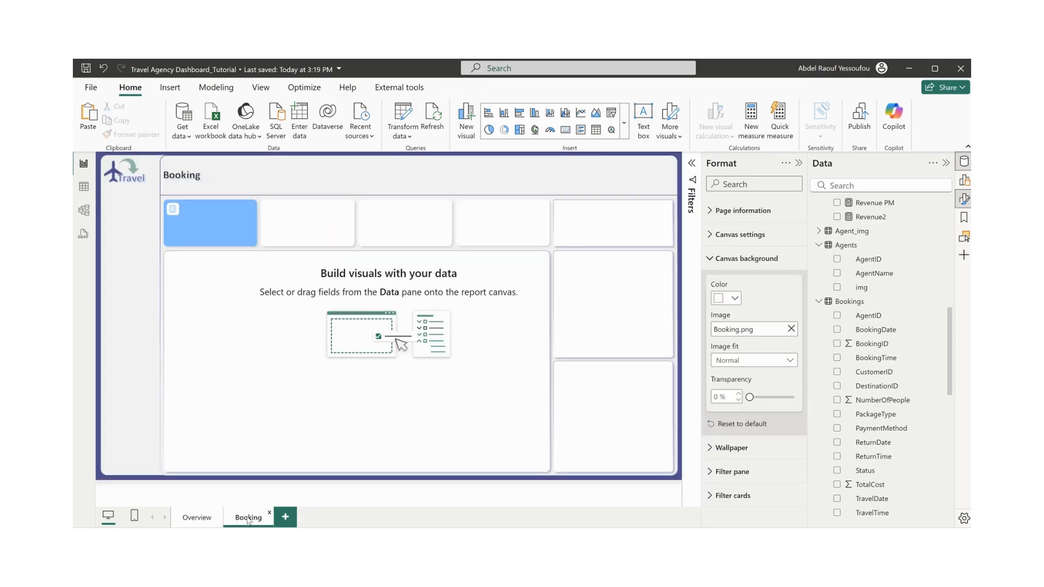
pyautogui.hotkey('ctrl', 'v')
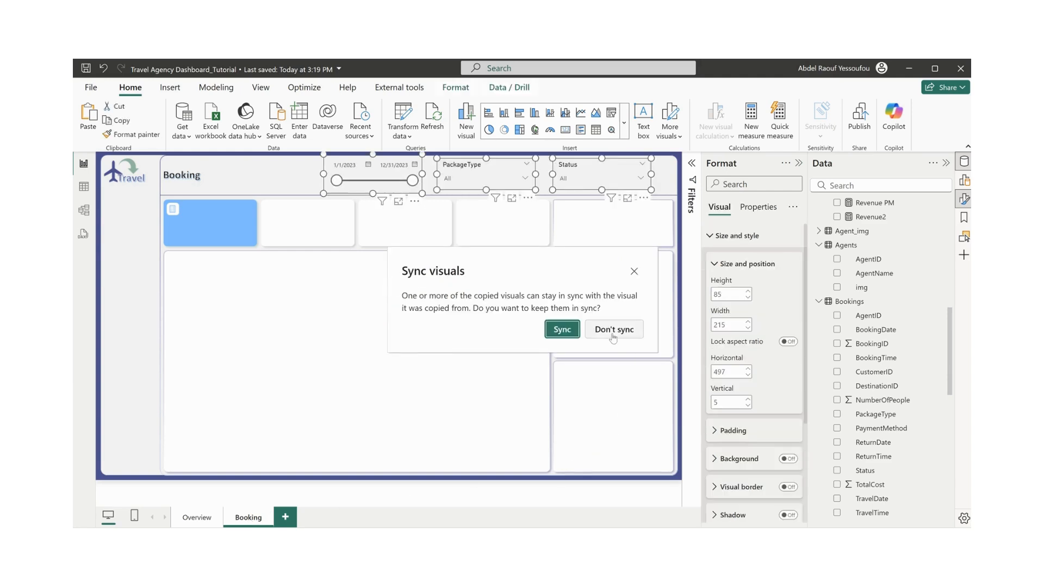
pyautogui.click(612, 329)
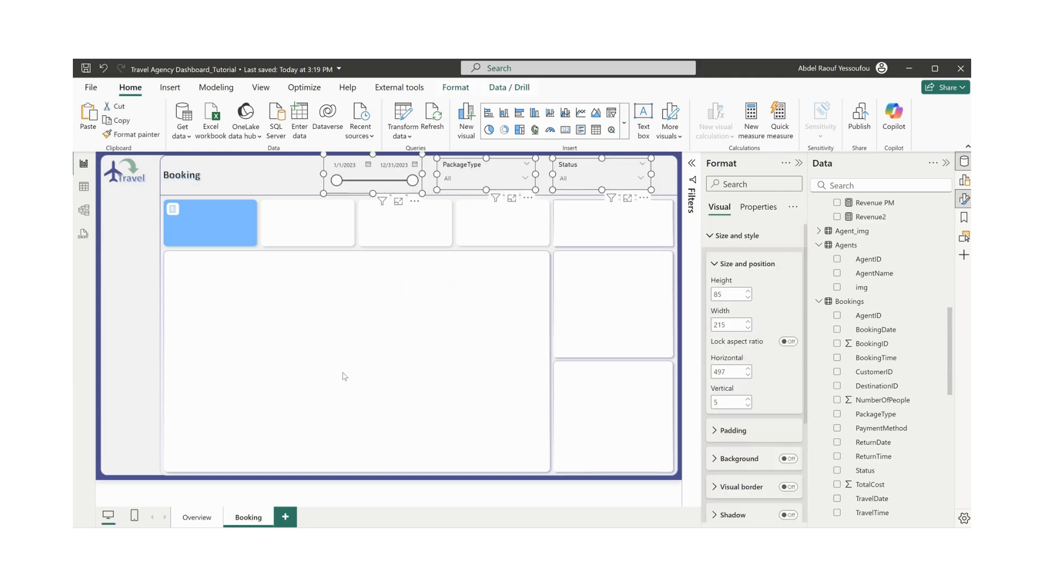
pyautogui.click(305, 336)
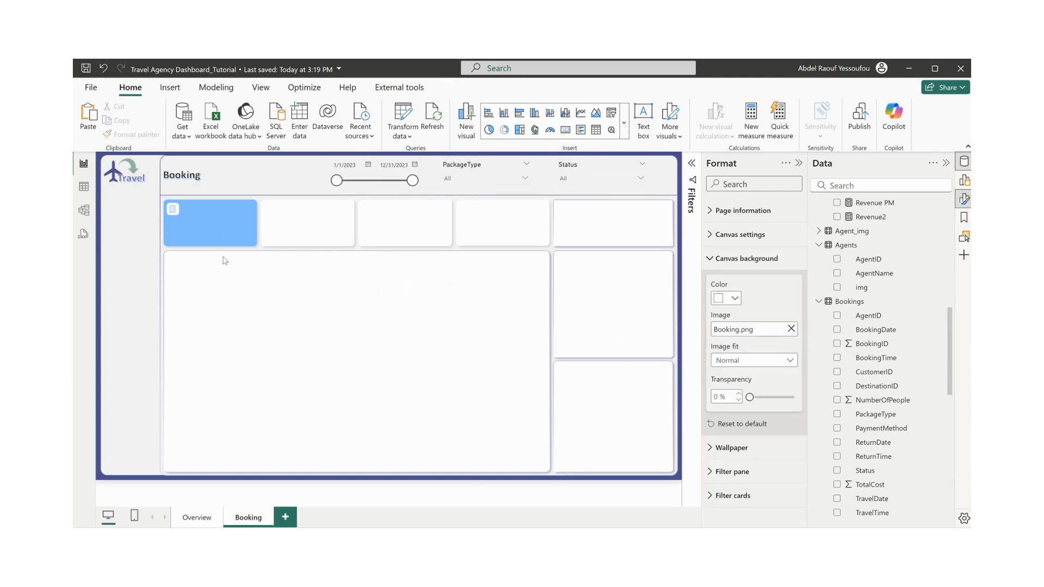
# - Copy the Bookings card from the Overview page to the Booking page and place it on the blue tile
pyautogui.click(198, 518)
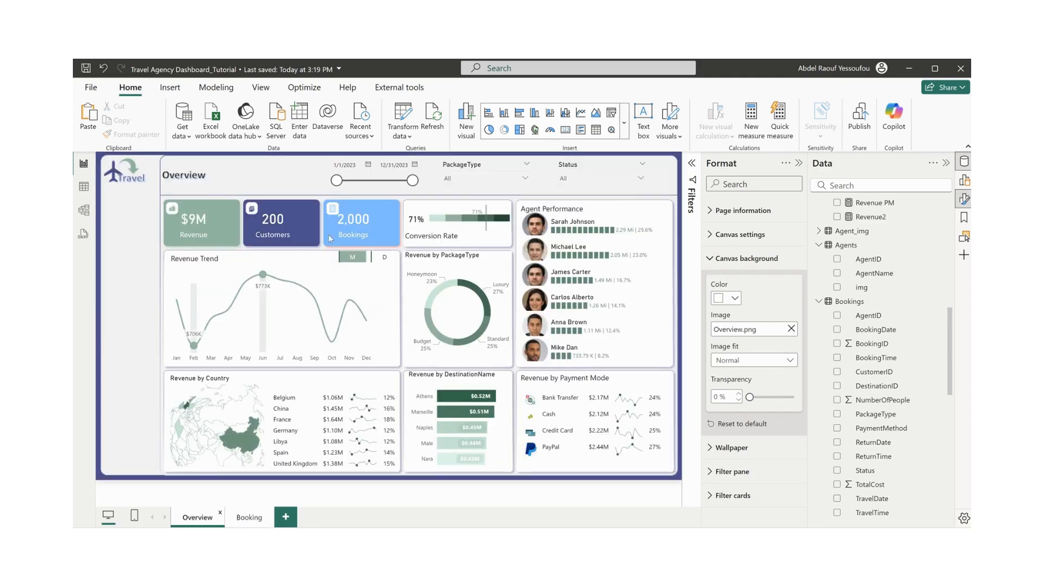
pyautogui.click(383, 238)
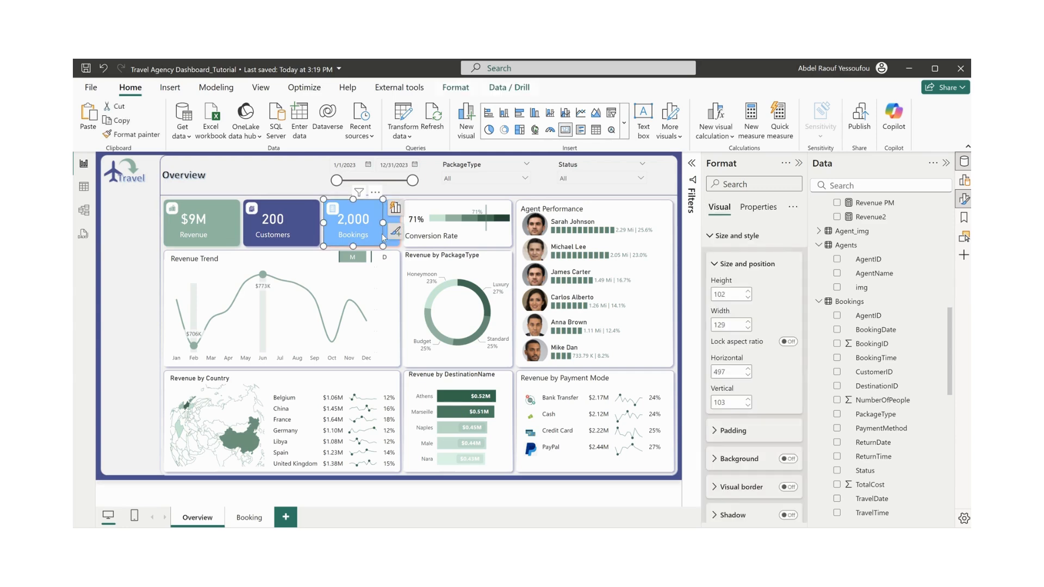
pyautogui.click(247, 518)
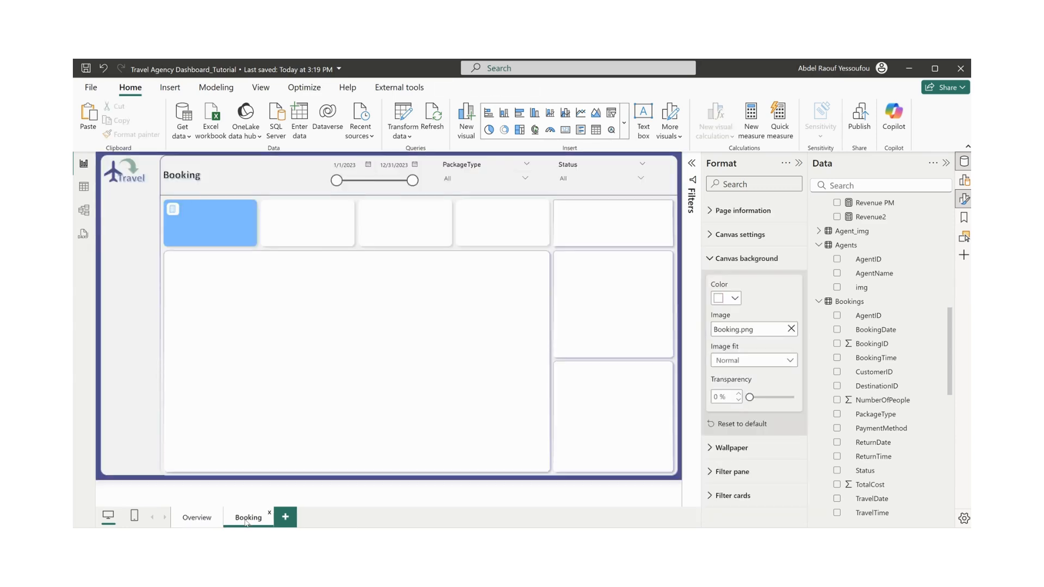
pyautogui.hotkey('ctrl', 'v')
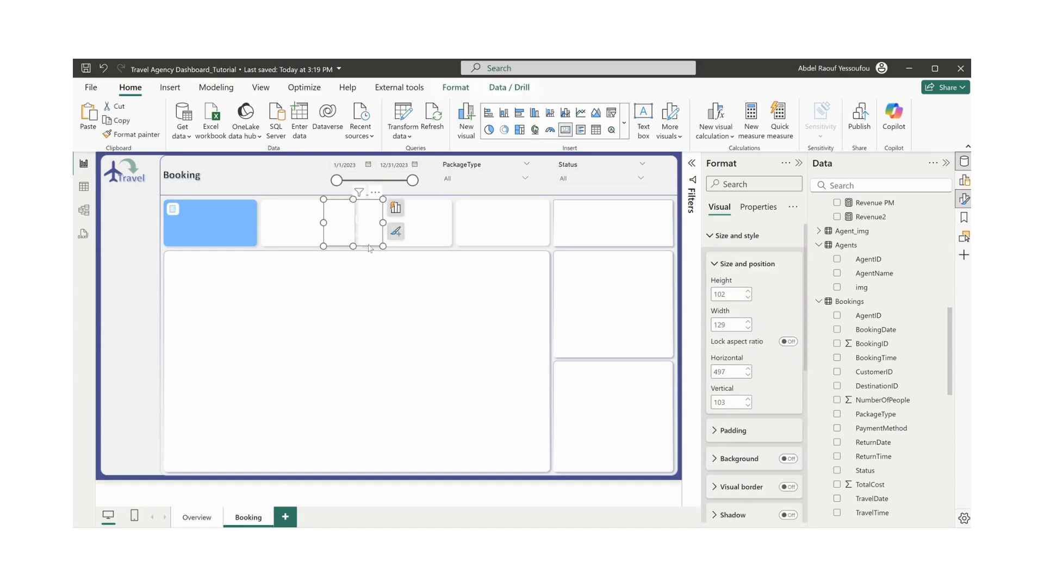
pyautogui.moveTo(377, 242); pyautogui.dragTo(219, 242)
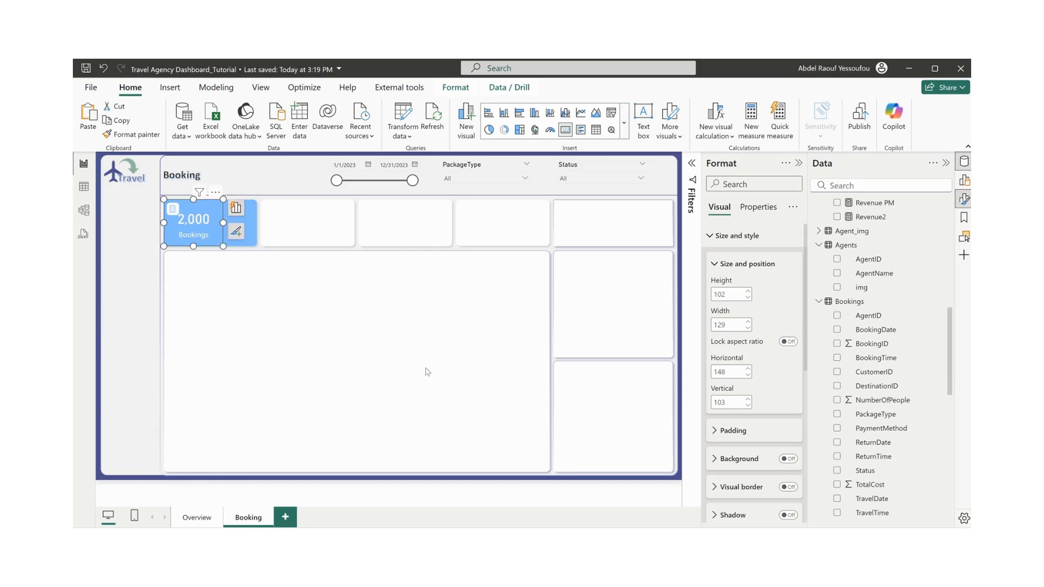
# - Examine the Booking page in the finished Travel Agency Dashboard report, and return to the tutorial report
pyautogui.click(558, 521)
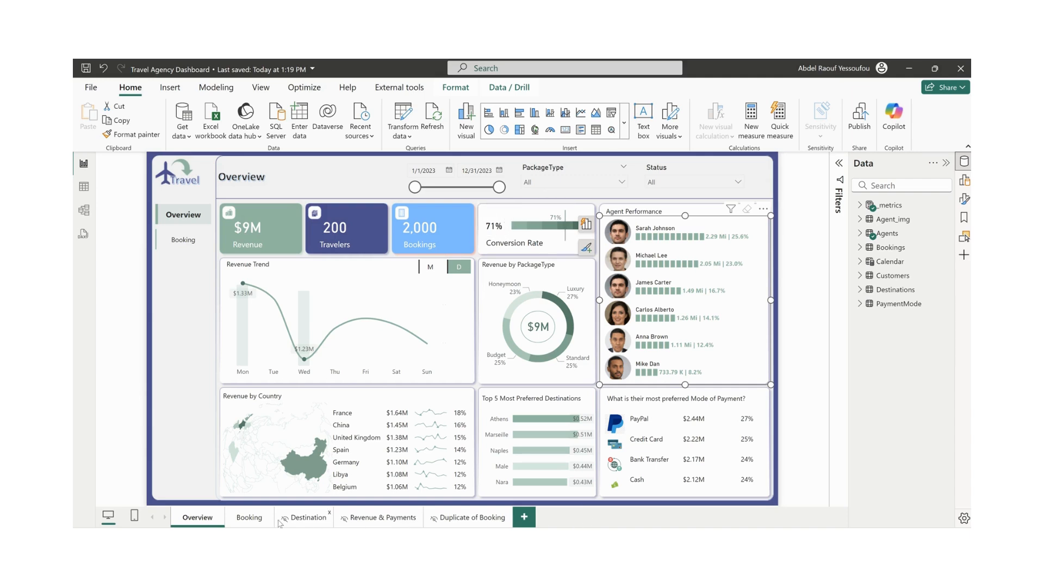
pyautogui.click(249, 518)
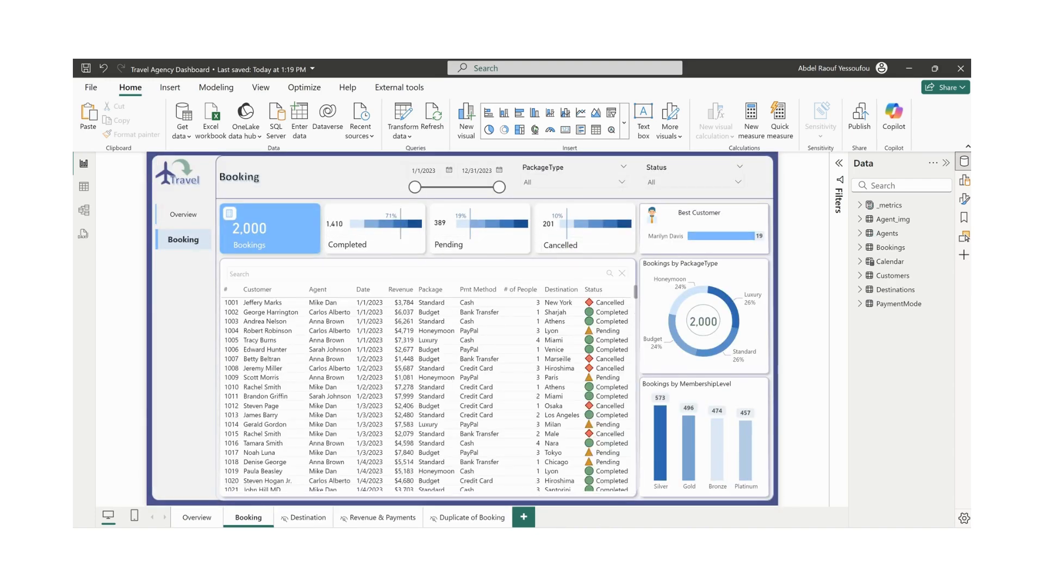
pyautogui.click(644, 509)
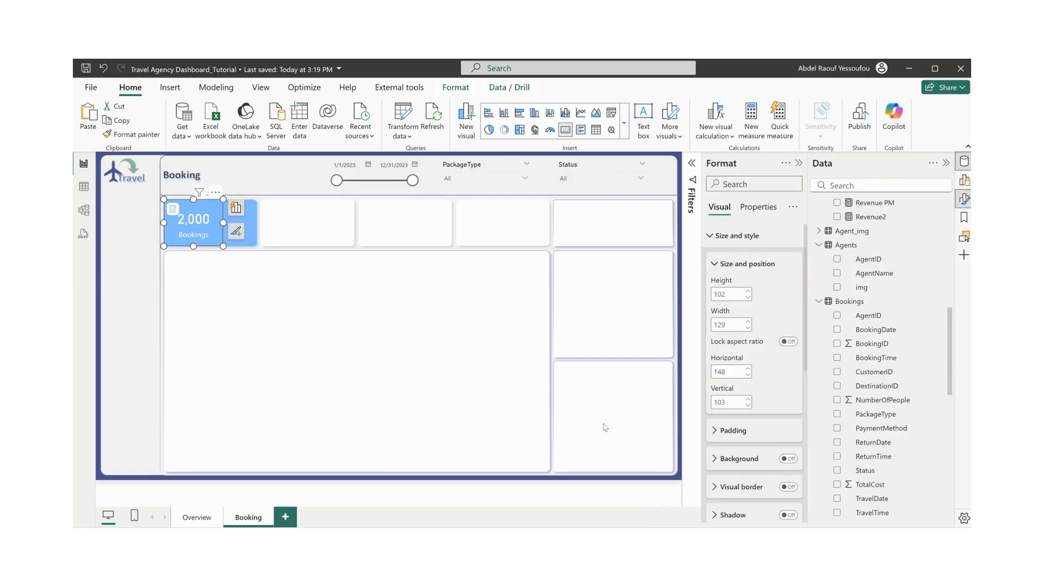
# - Copy the conversion rate chart, percentage card and Conversion Rate label from Overview to the first white tile on the Booking page
pyautogui.click(197, 518)
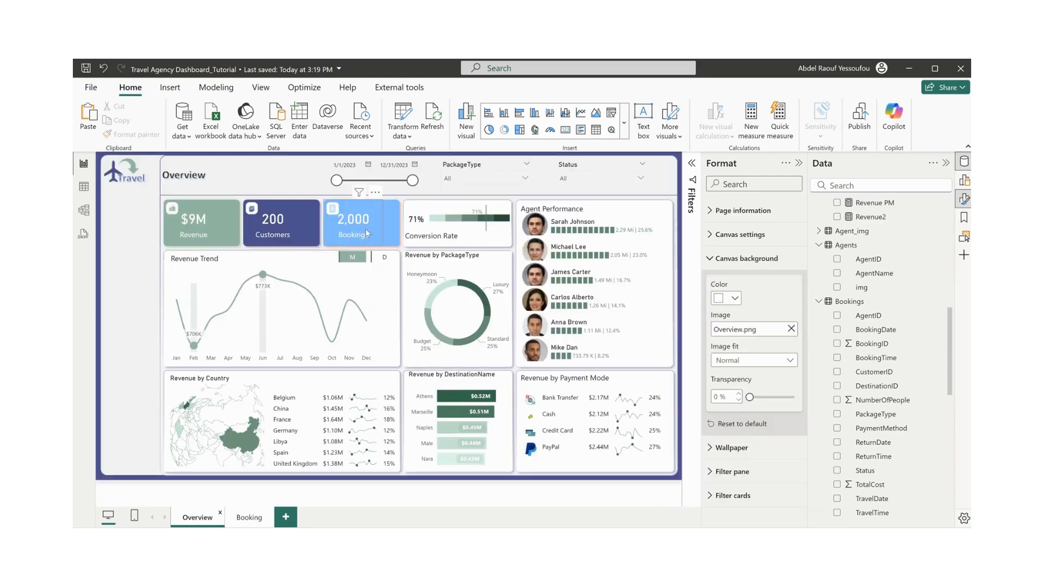
pyautogui.click(507, 235)
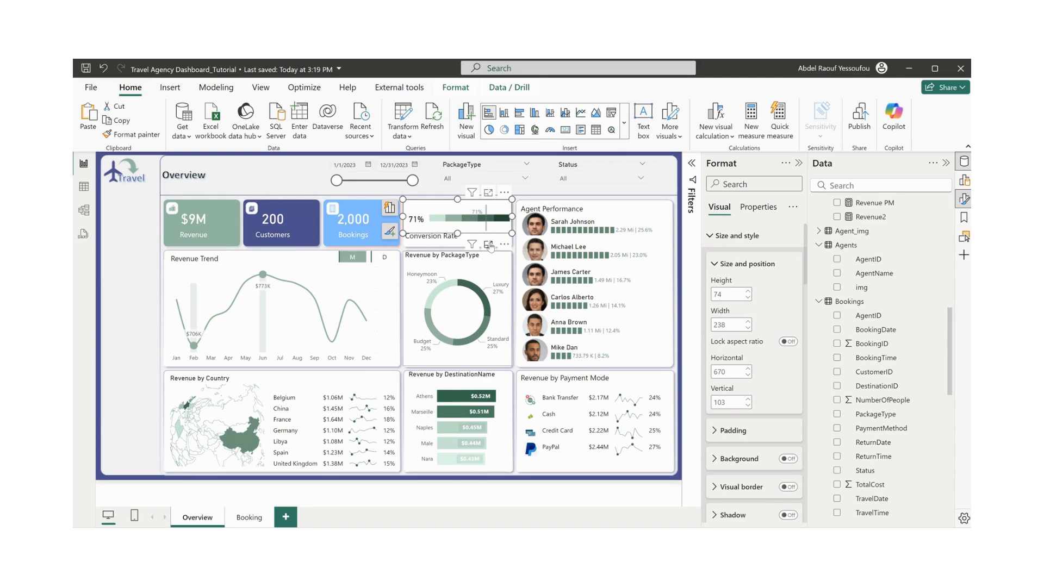
pyautogui.click(461, 232)
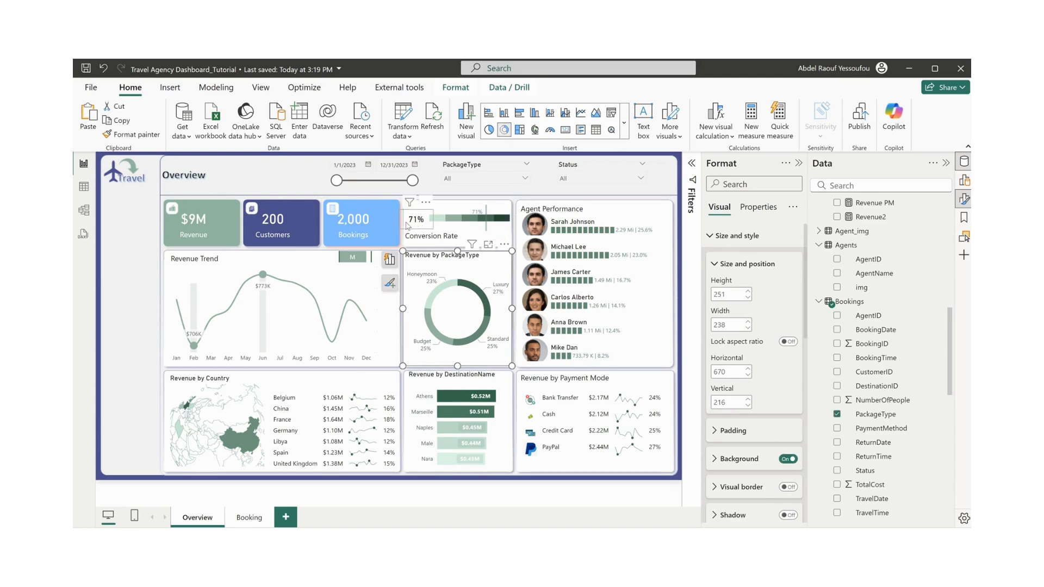
pyautogui.click(406, 225)
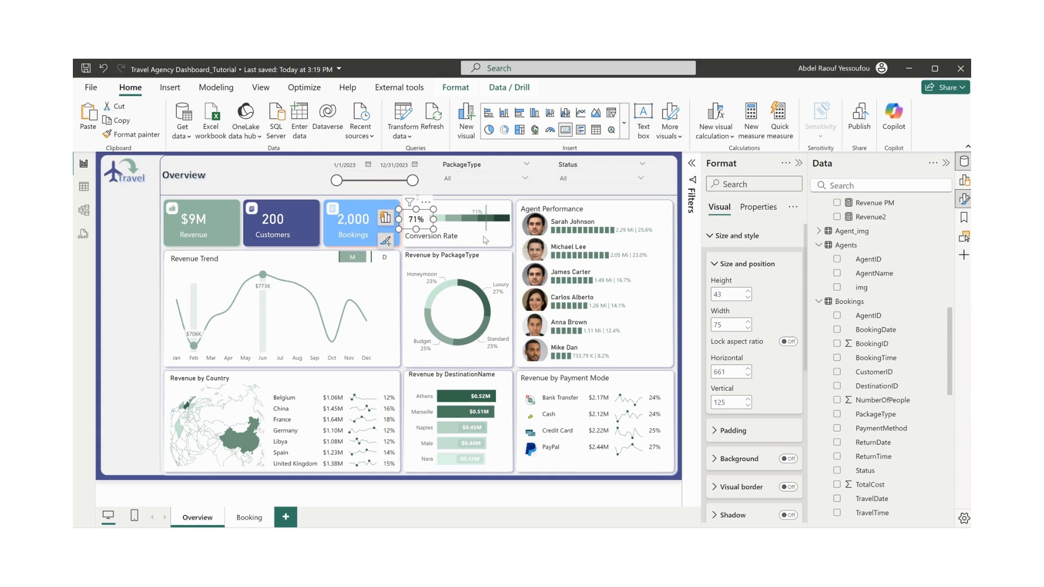
pyautogui.keyDown('ctrl'); pyautogui.click(460, 243); pyautogui.keyUp('ctrl')
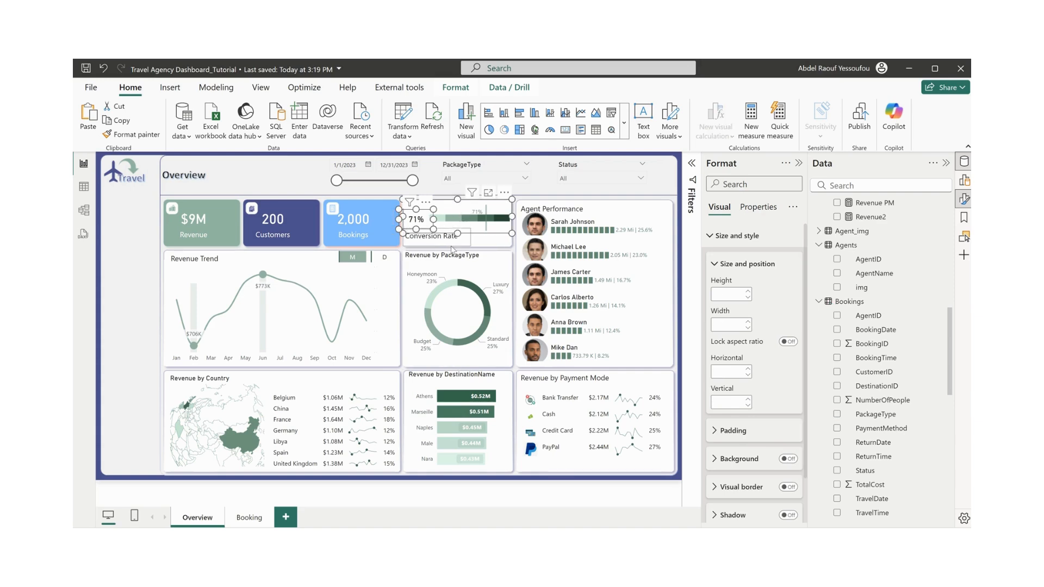
pyautogui.click(250, 518)
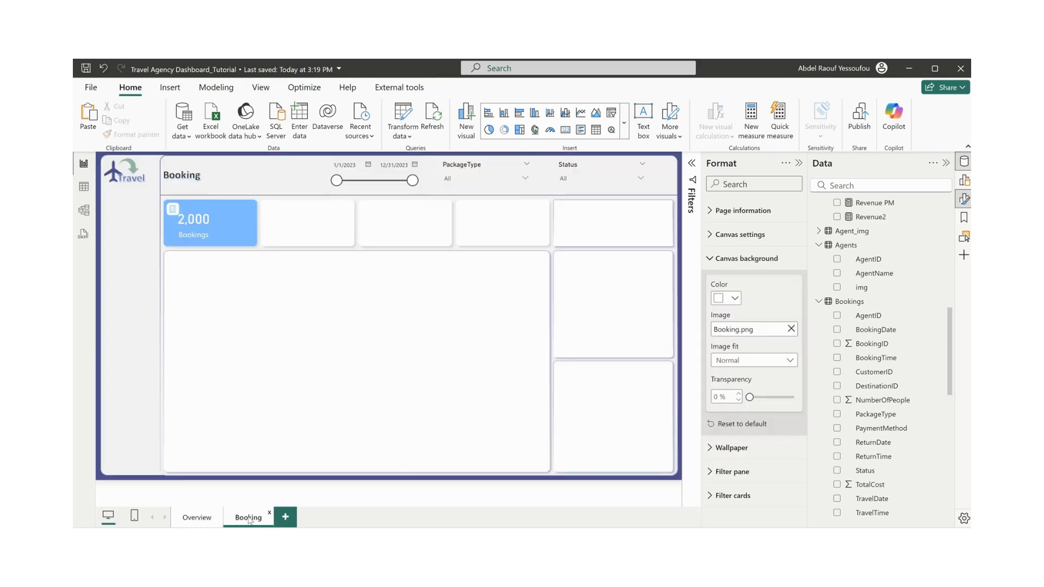
pyautogui.hotkey('ctrl', 'v')
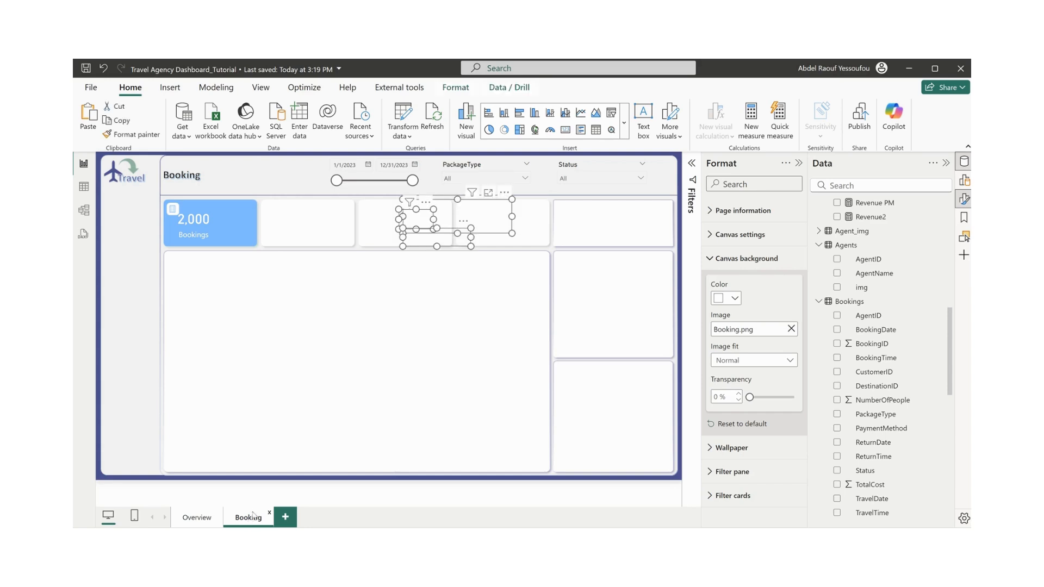
pyautogui.moveTo(510, 197); pyautogui.dragTo(368, 202)
pyautogui.click(483, 259)
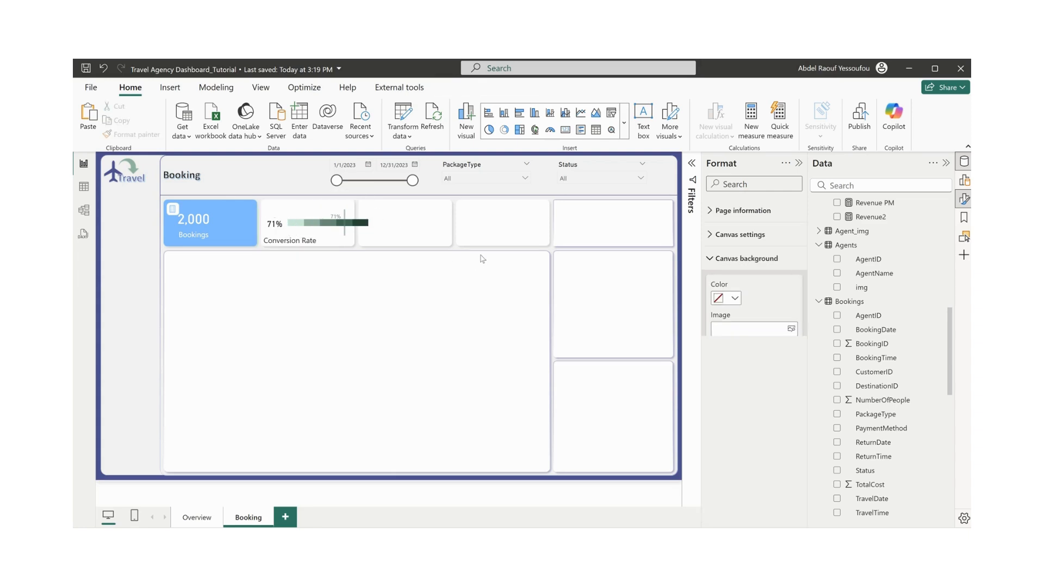
pyautogui.hotkey('ctrl', 'v')
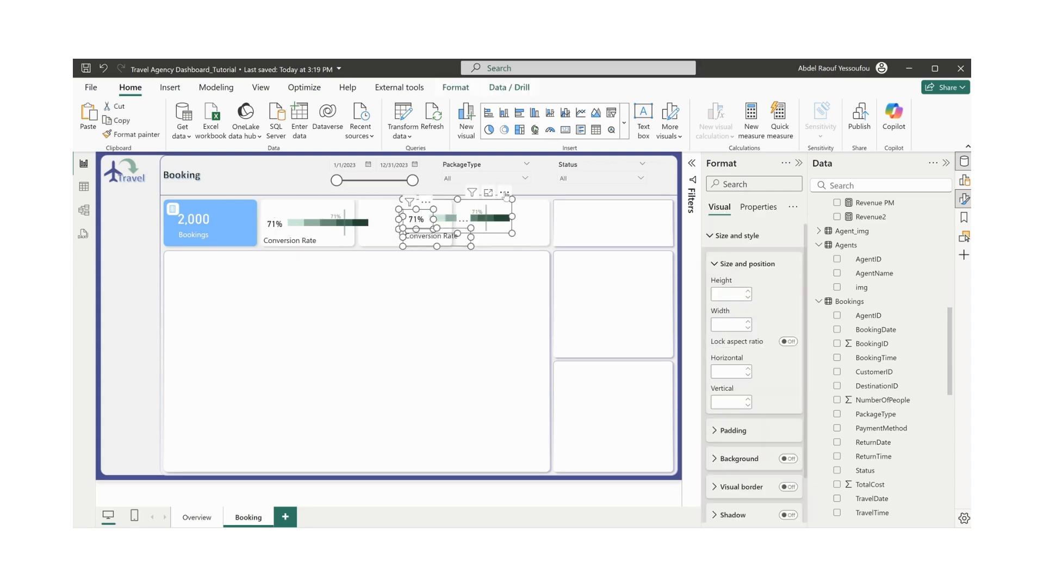
pyautogui.moveTo(504, 194); pyautogui.dragTo(483, 239)
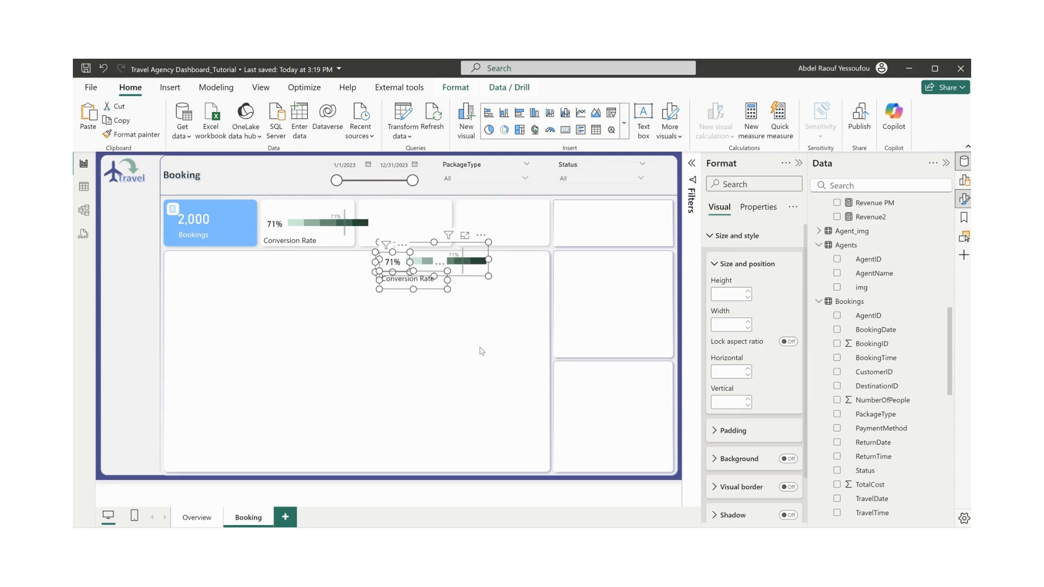
pyautogui.hotkey('ctrl', 'v')
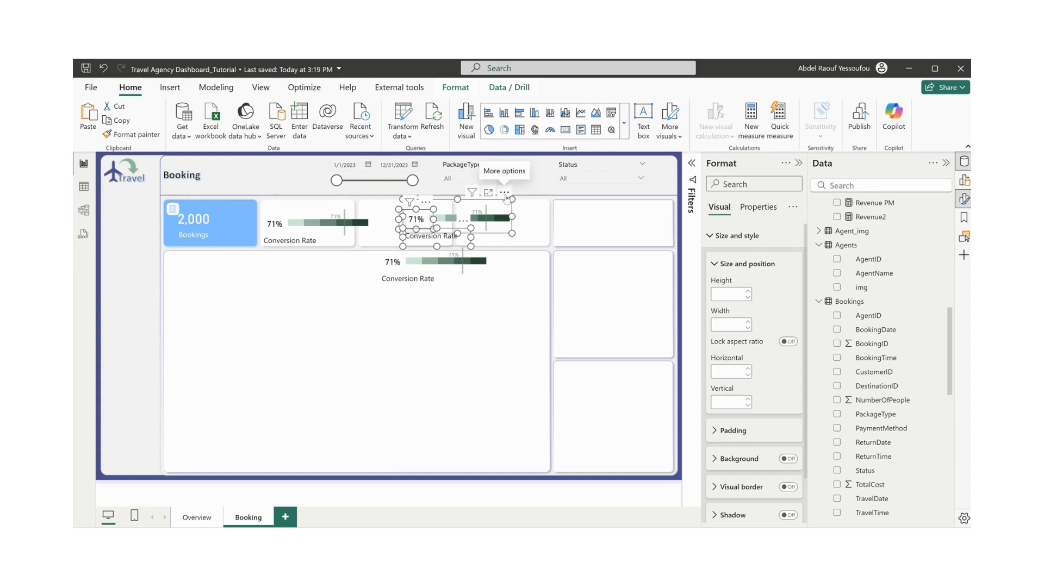
pyautogui.press('Delete')
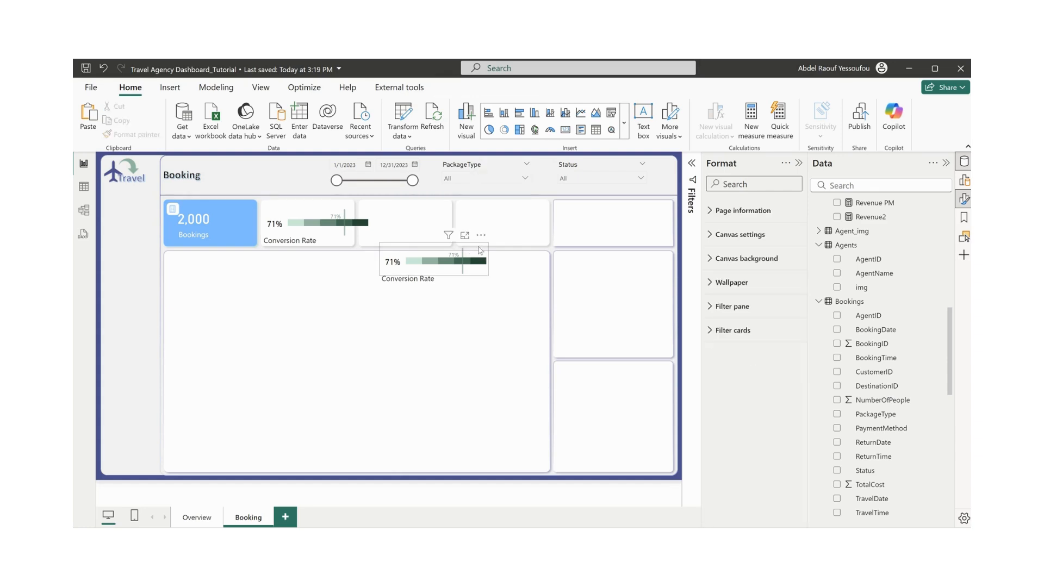
pyautogui.click(480, 249)
pyautogui.press('Delete')
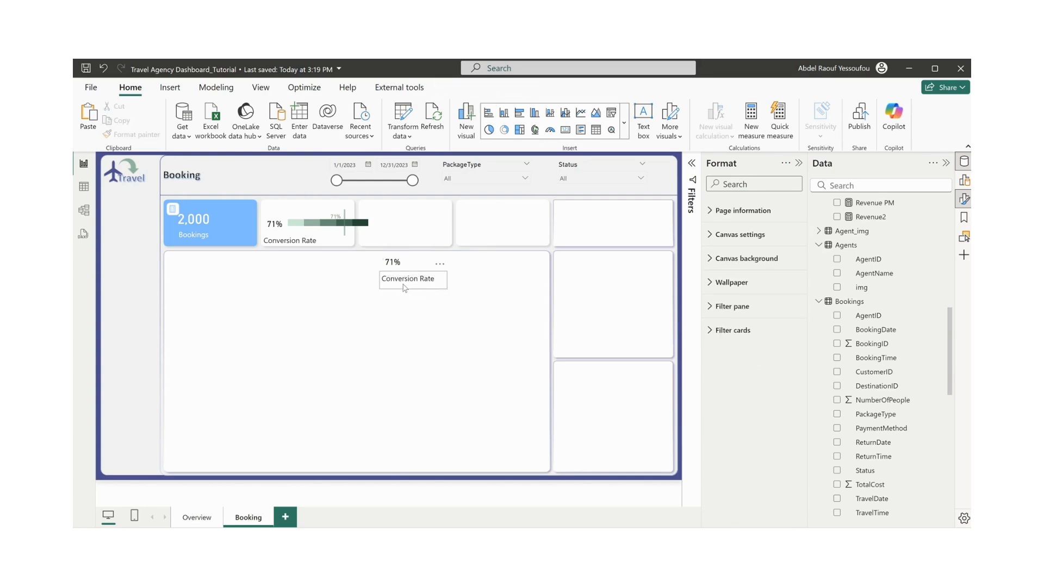
pyautogui.click(404, 293)
pyautogui.press('Delete')
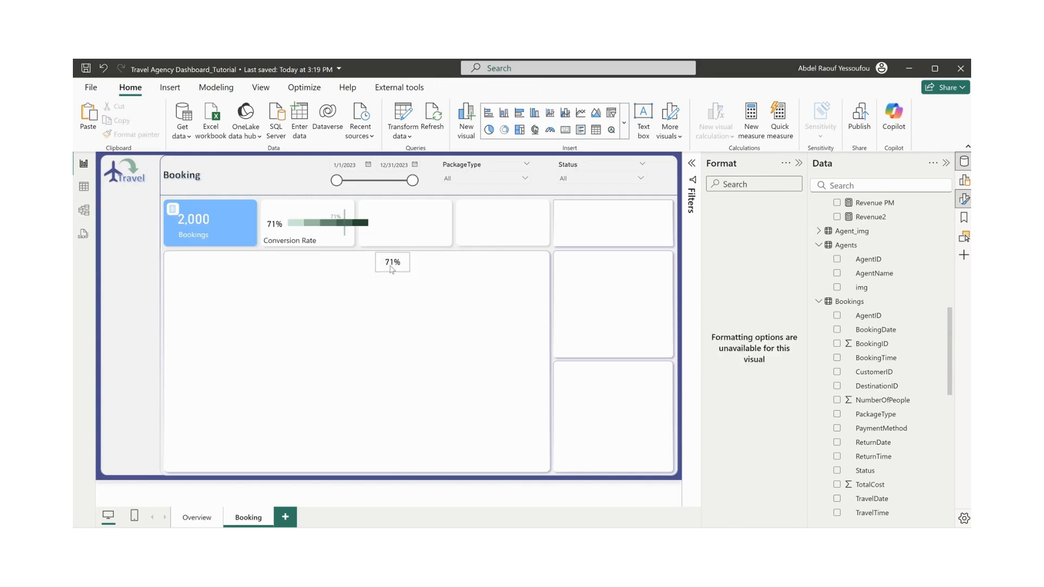
pyautogui.click(393, 267)
pyautogui.press('Delete')
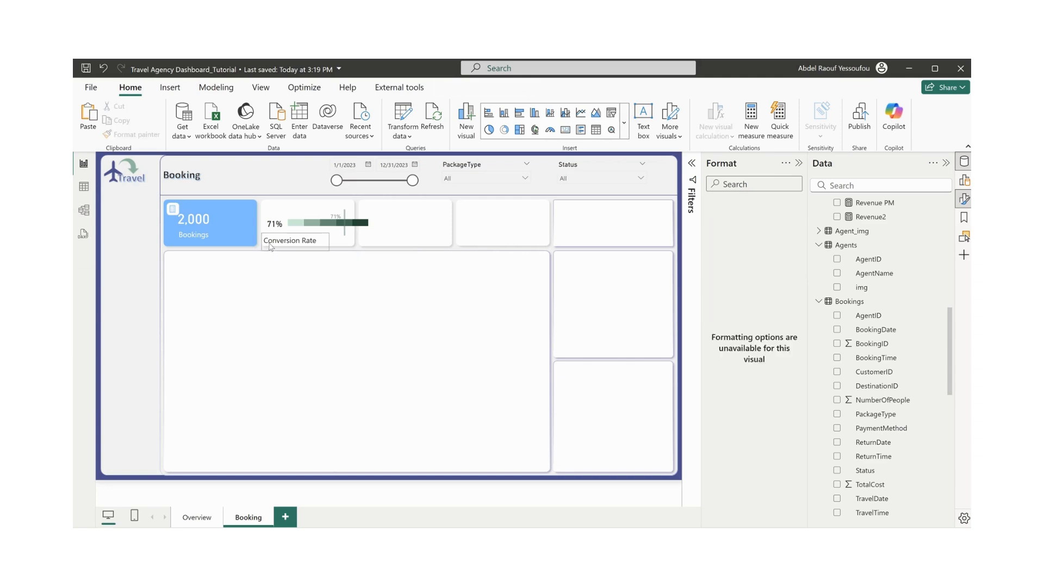
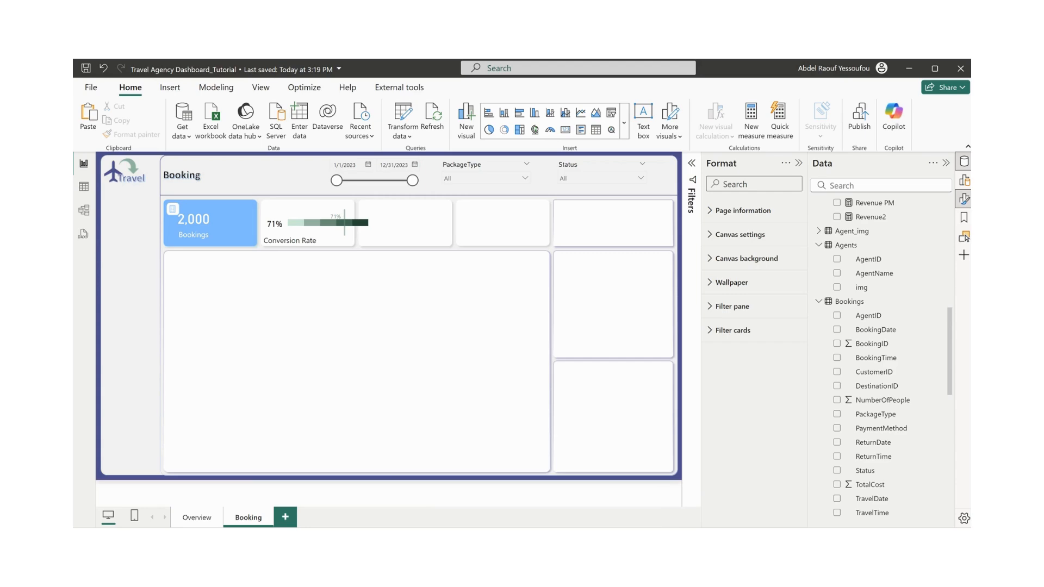
# - Review the finished Travel Agency Dashboard's Booking page again for reference, and switch back to the tutorial report
pyautogui.click(561, 499)
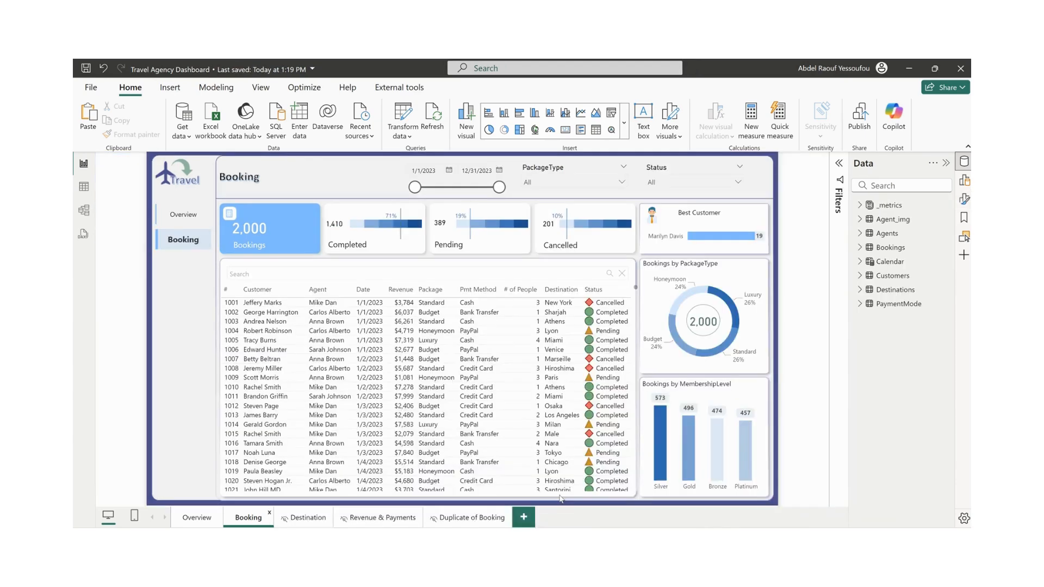
pyautogui.click(908, 69)
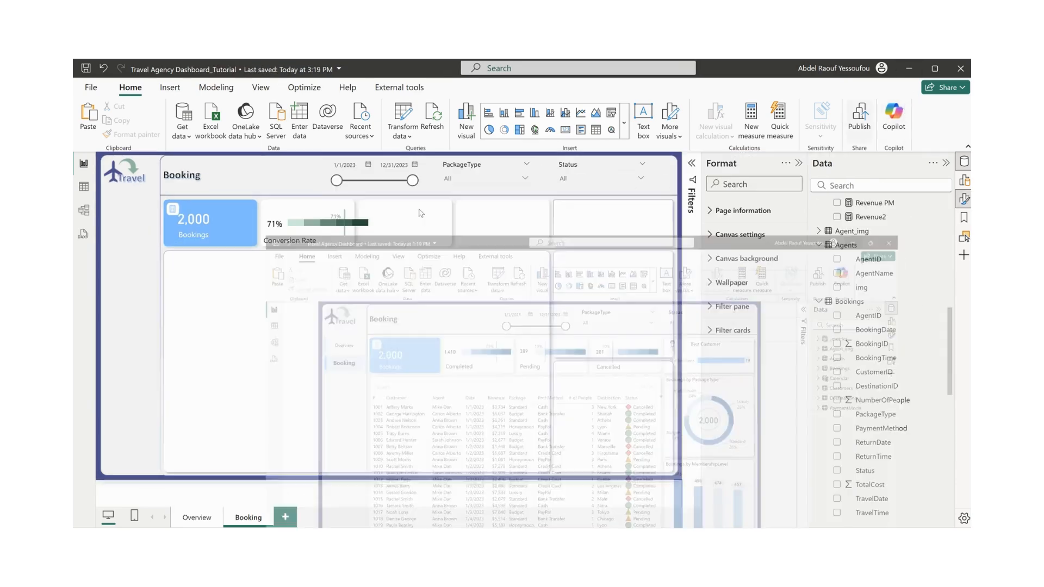
# - Change the Conversion Rate label to Completed and narrow the bar chart to fit the first white tile
pyautogui.moveTo(321, 243); pyautogui.dragTo(277, 244)
pyautogui.write('mpleted')
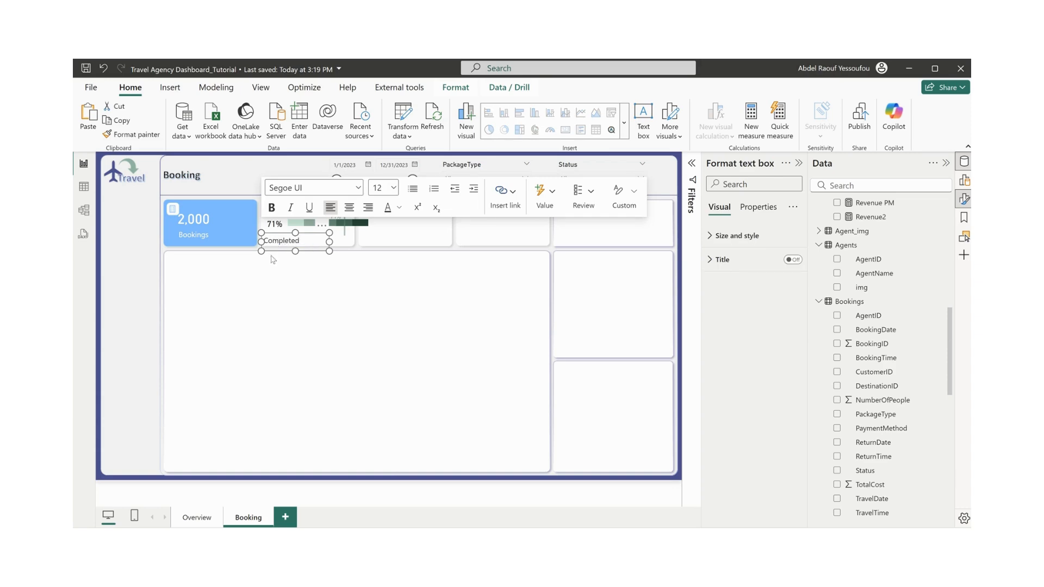
pyautogui.click(340, 278)
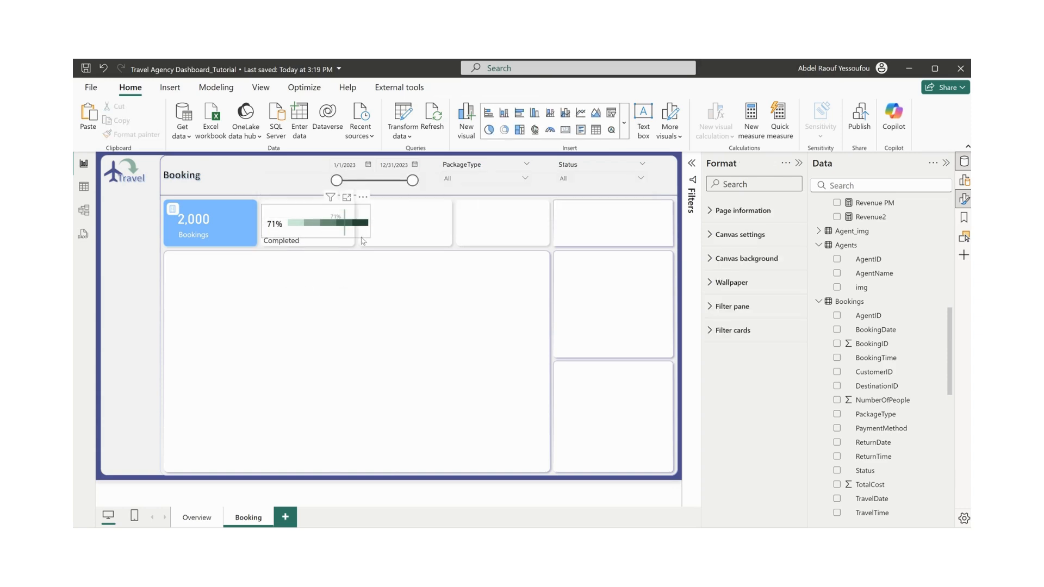
pyautogui.click(370, 226)
pyautogui.moveTo(370, 225); pyautogui.dragTo(356, 225)
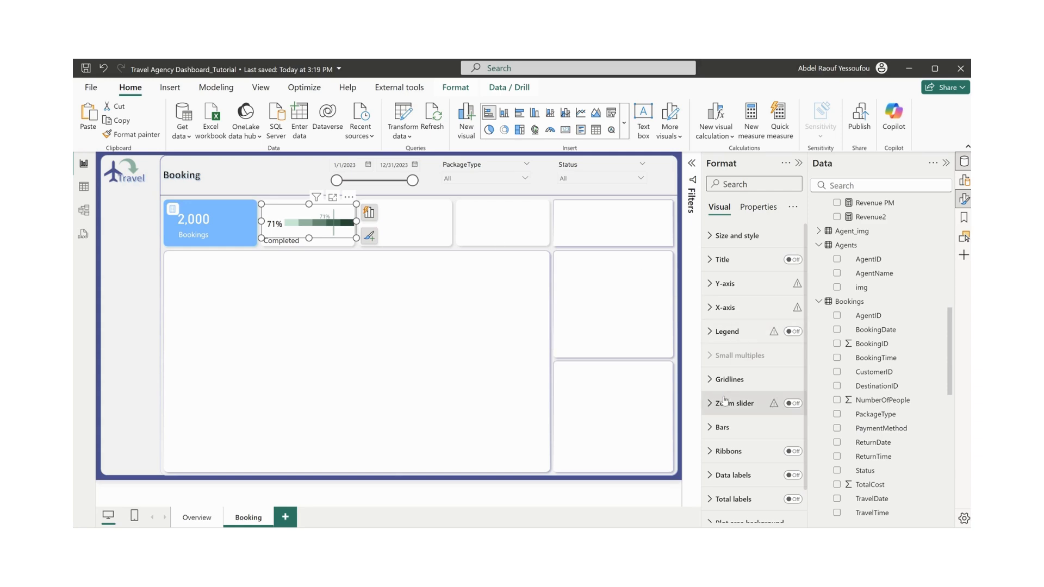
# - Set the bar colour of series GC1 in the Completed chart to dark blue #195088
pyautogui.scroll(-1, 746, 430)
pyautogui.click(745, 389)
pyautogui.scroll(-5, 743, 391)
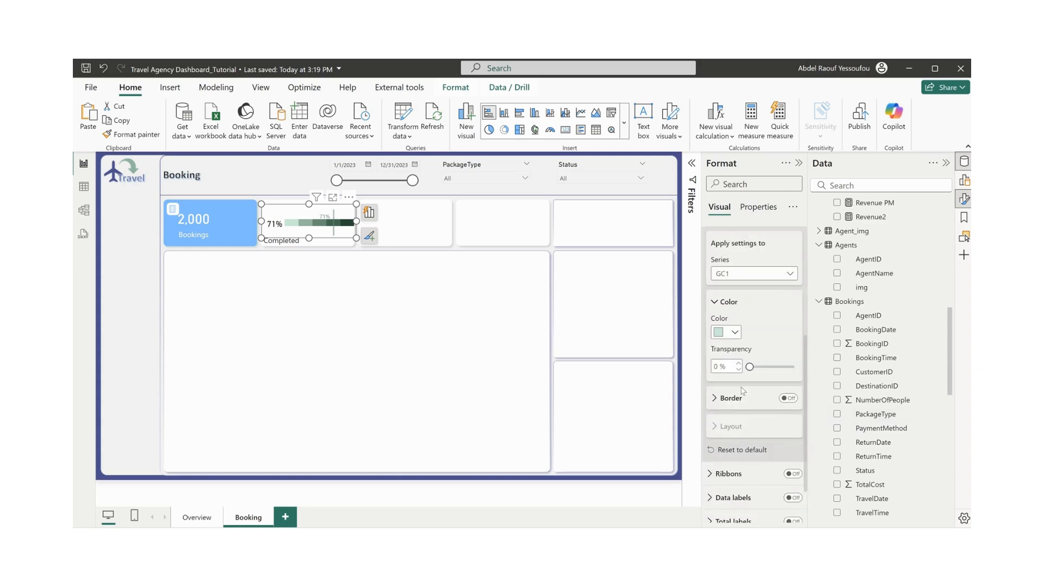
pyautogui.click(736, 333)
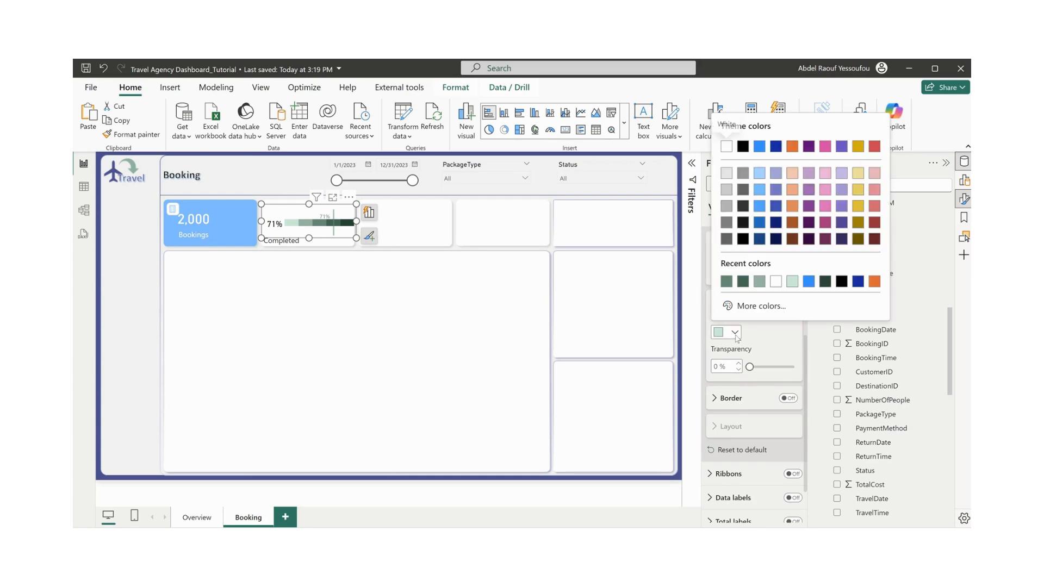
pyautogui.click(783, 334)
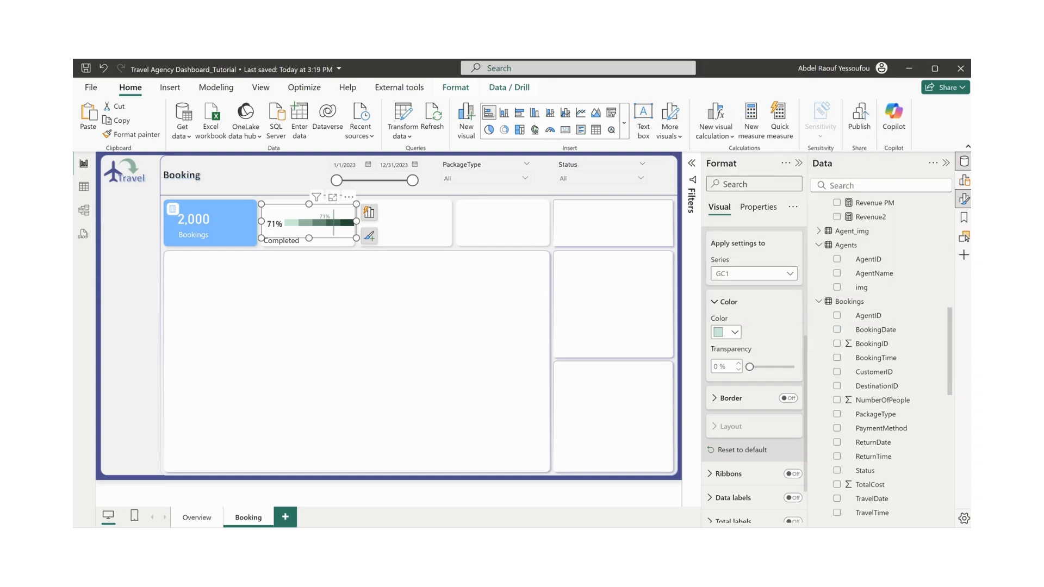
pyautogui.click(736, 332)
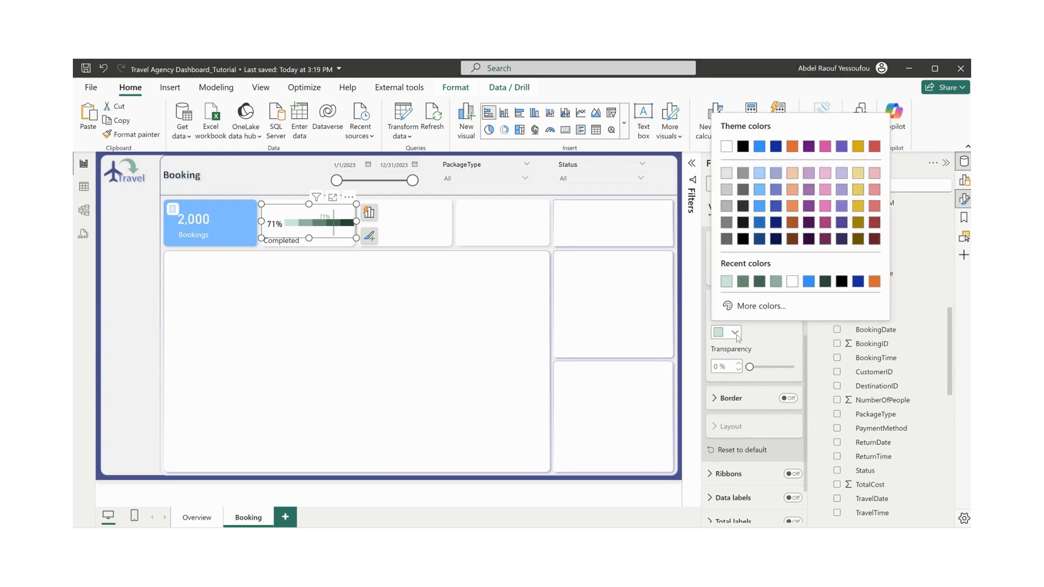
pyautogui.click(756, 305)
pyautogui.write('#236AB3')
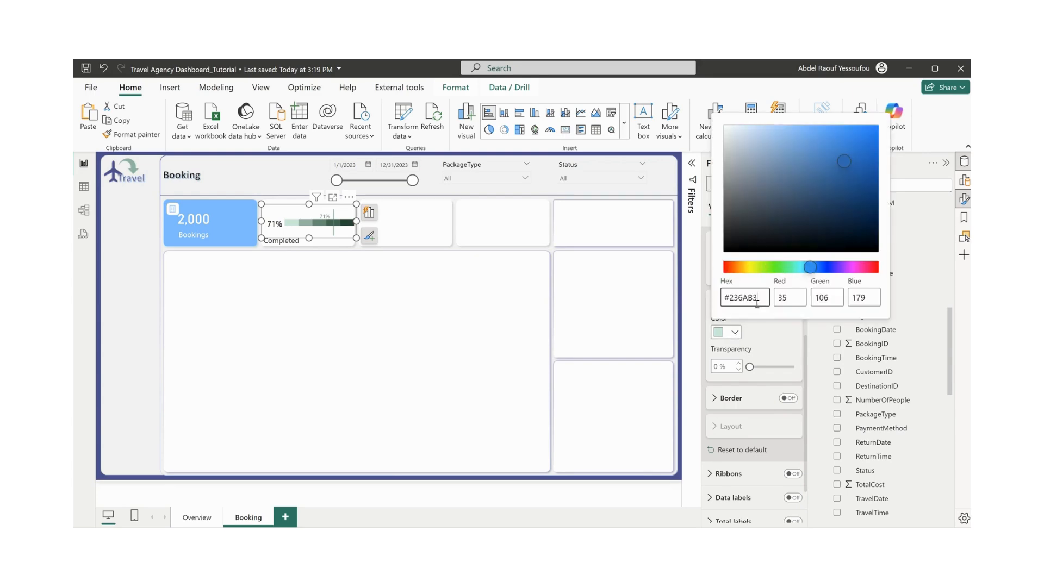
pyautogui.click(849, 186)
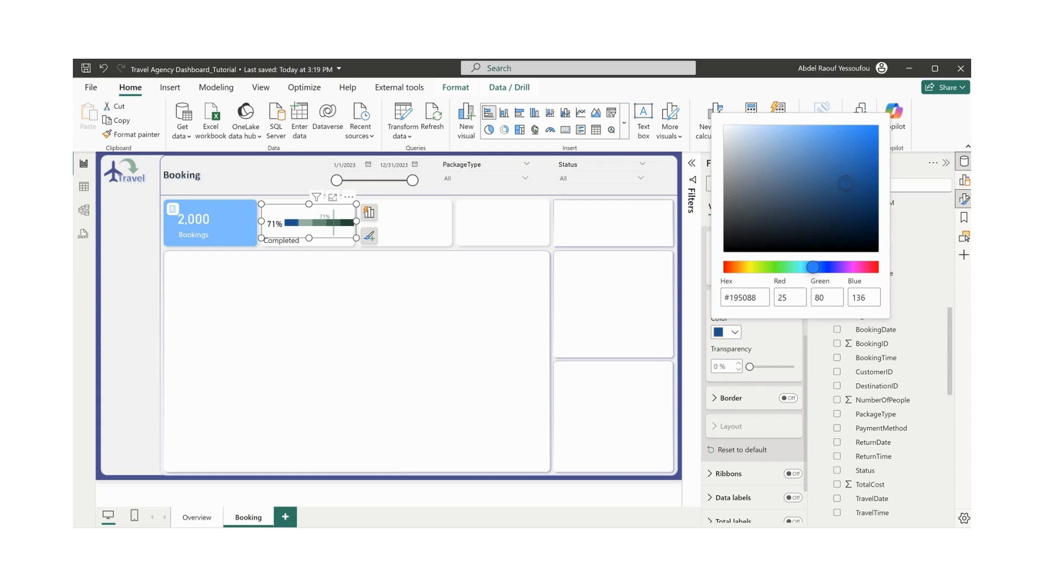
pyautogui.click(772, 336)
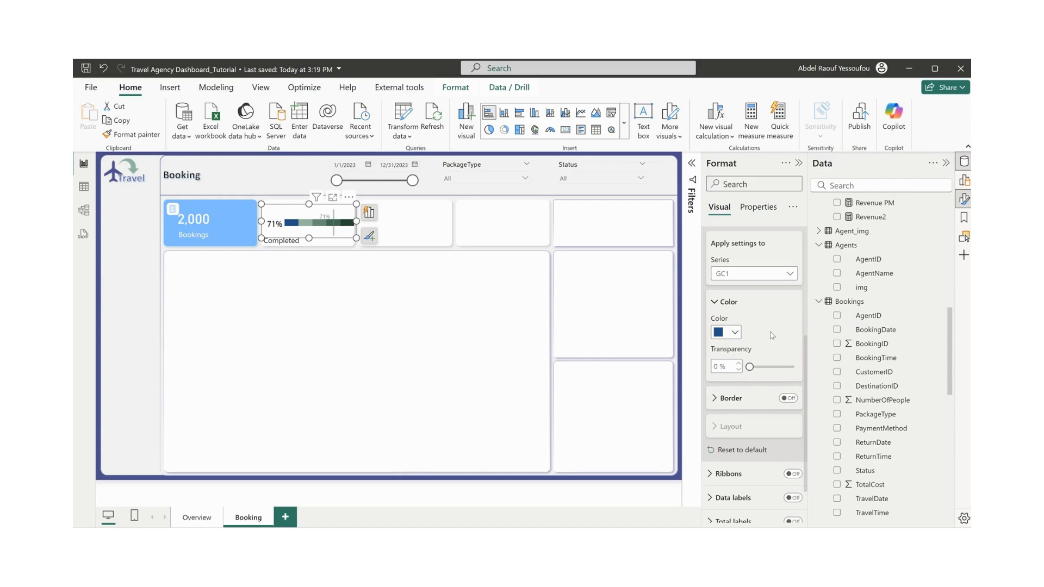
# - Set the bar colour of series GC5 to the dark blue #195088
pyautogui.click(756, 274)
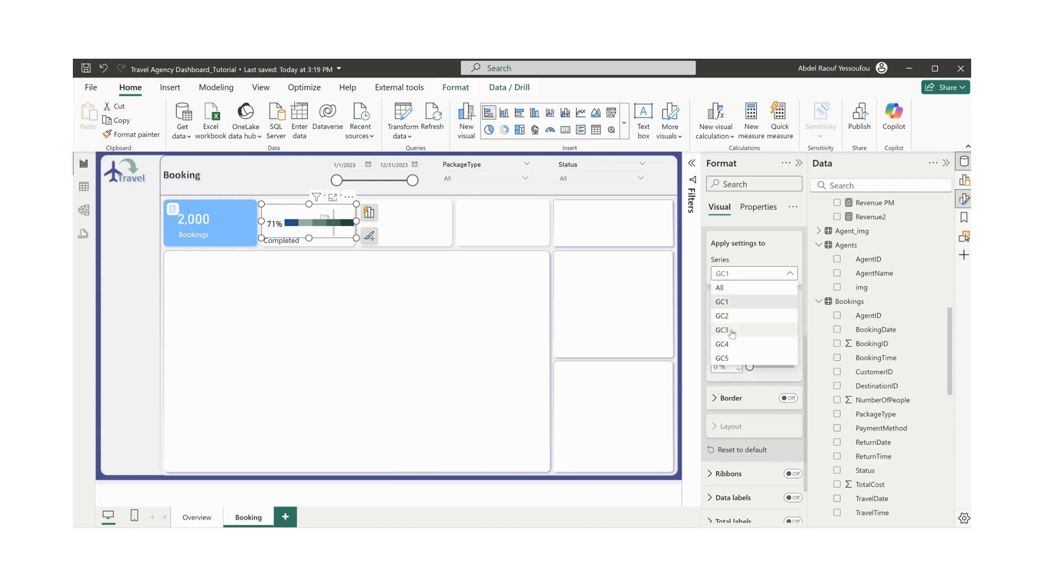
pyautogui.click(731, 360)
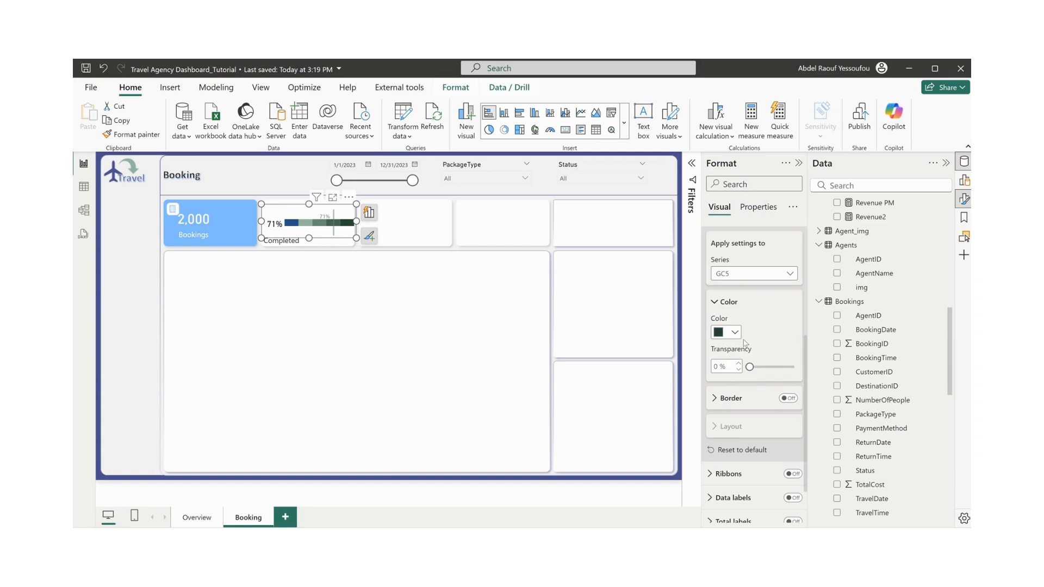
pyautogui.click(735, 332)
pyautogui.click(725, 280)
# - Set the bar colour of series GC4 to the medium blue #3871AC
pyautogui.click(750, 275)
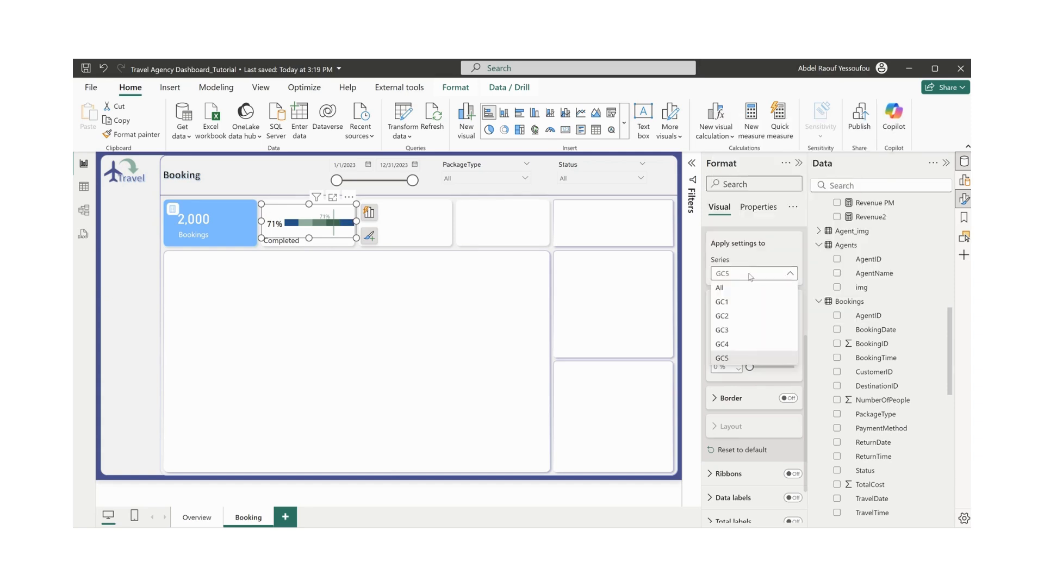
pyautogui.click(737, 357)
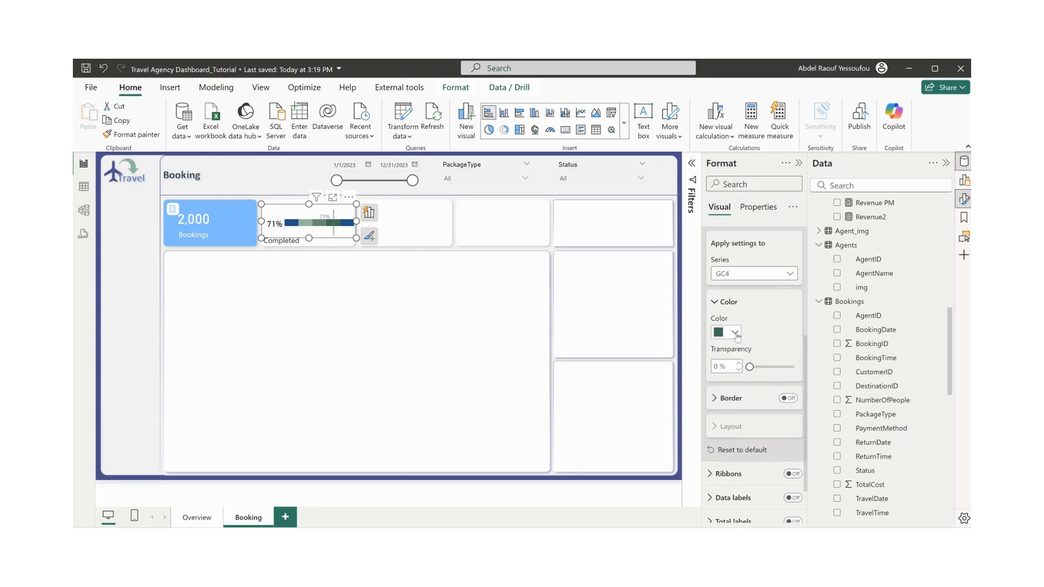
pyautogui.click(736, 335)
pyautogui.click(727, 281)
pyautogui.click(734, 333)
pyautogui.click(741, 305)
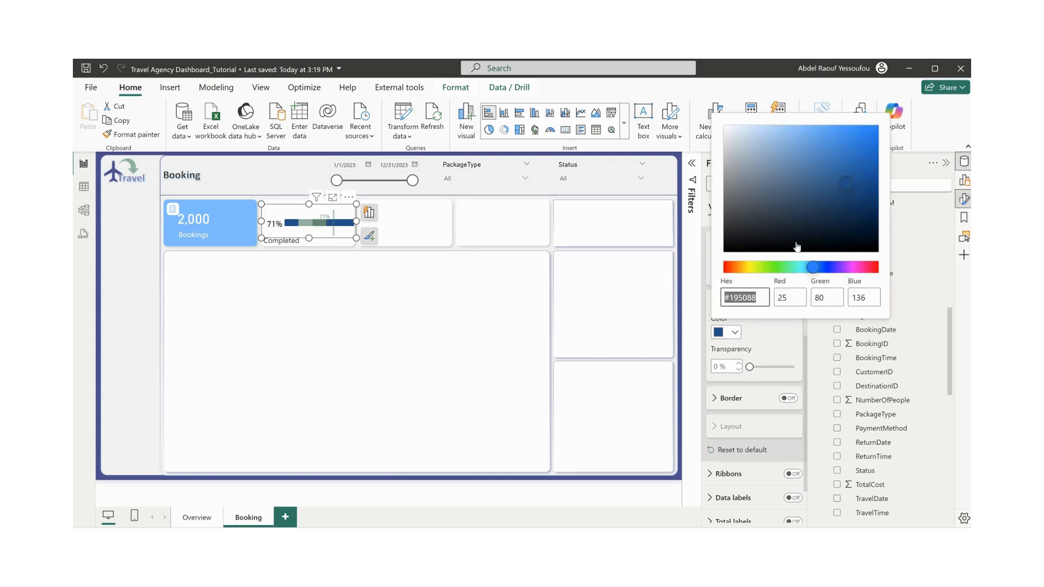
pyautogui.click(826, 166)
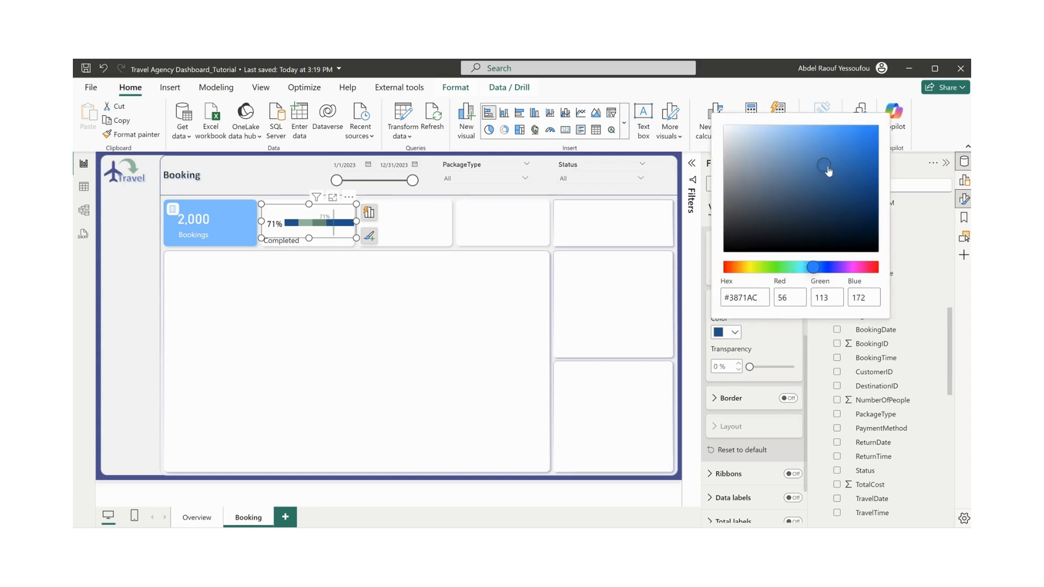
pyautogui.click(767, 333)
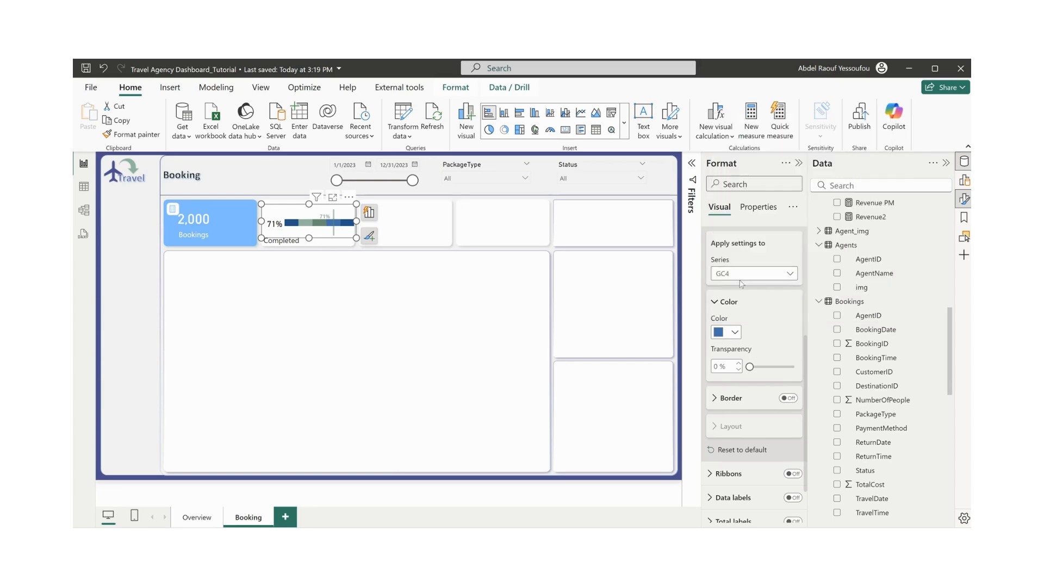
# - Set the bar colour of series GC3 to the lighter blue #6094CB
pyautogui.click(733, 274)
pyautogui.click(730, 333)
pyautogui.click(729, 333)
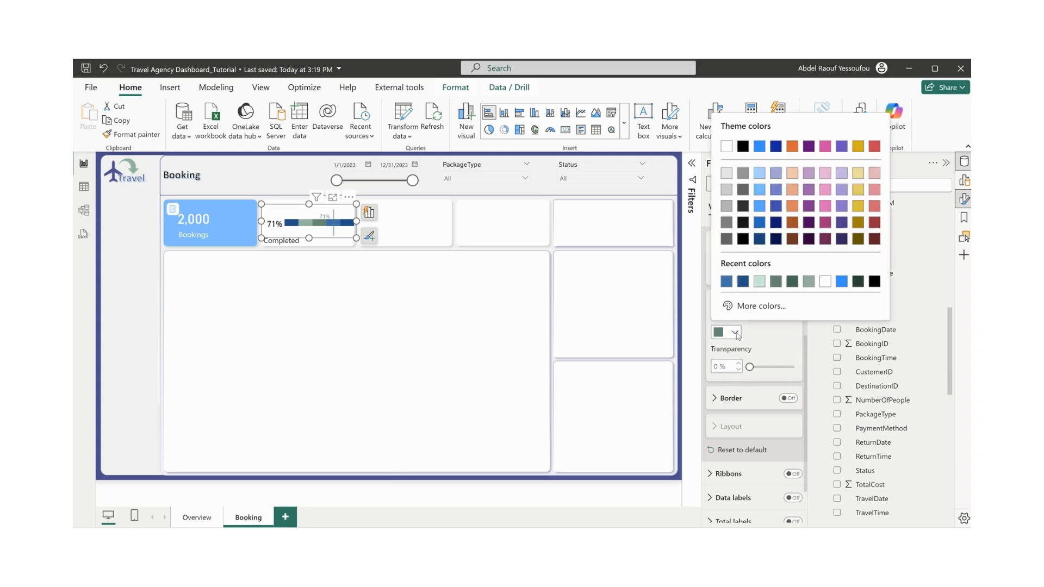
pyautogui.click(727, 283)
pyautogui.click(736, 336)
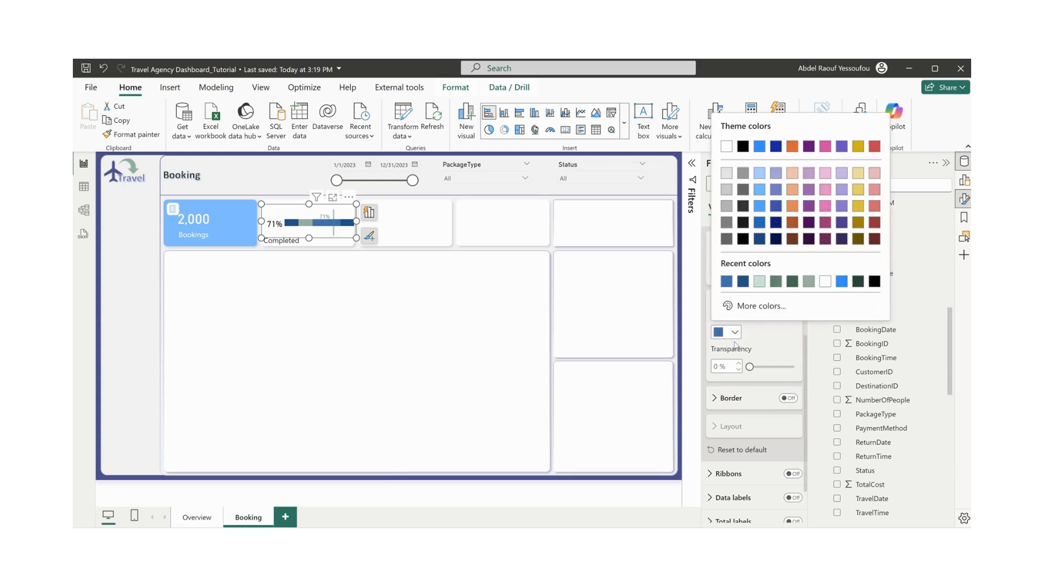
pyautogui.click(748, 304)
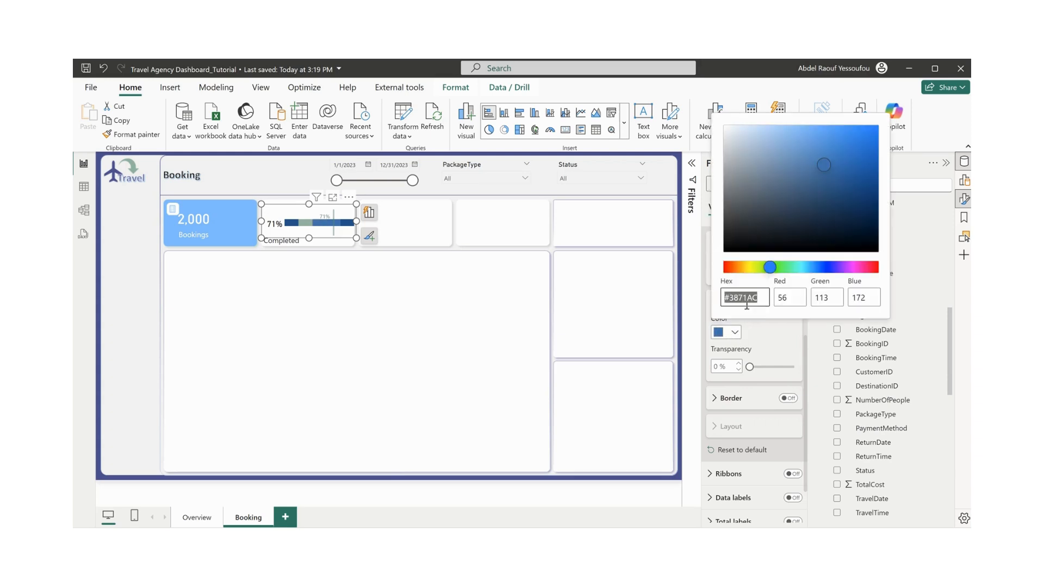
pyautogui.click(801, 150)
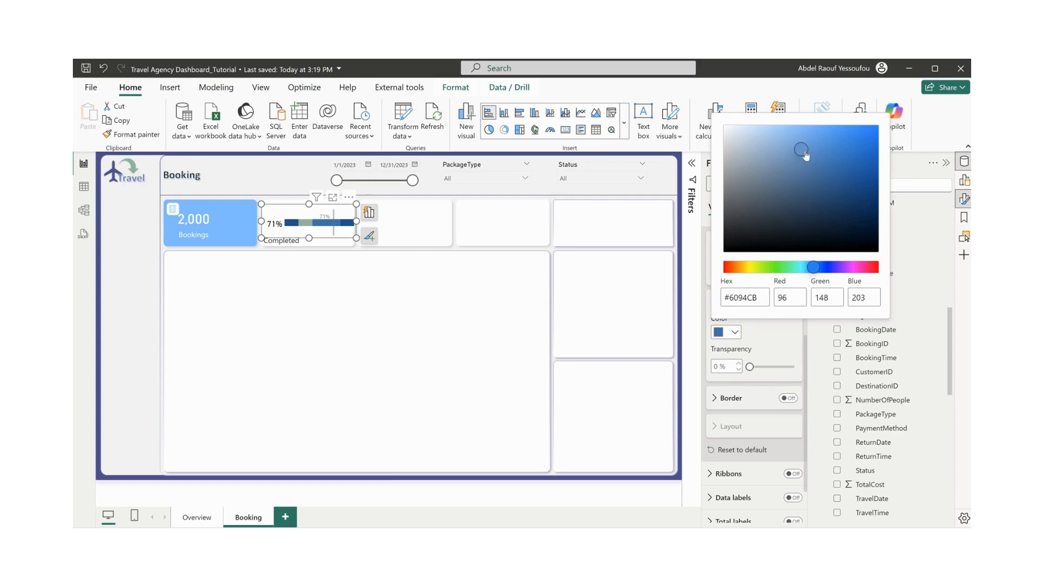
pyautogui.click(772, 342)
# - Set the bar colour of series GC2 to the light blue #8DB4DE
pyautogui.click(741, 275)
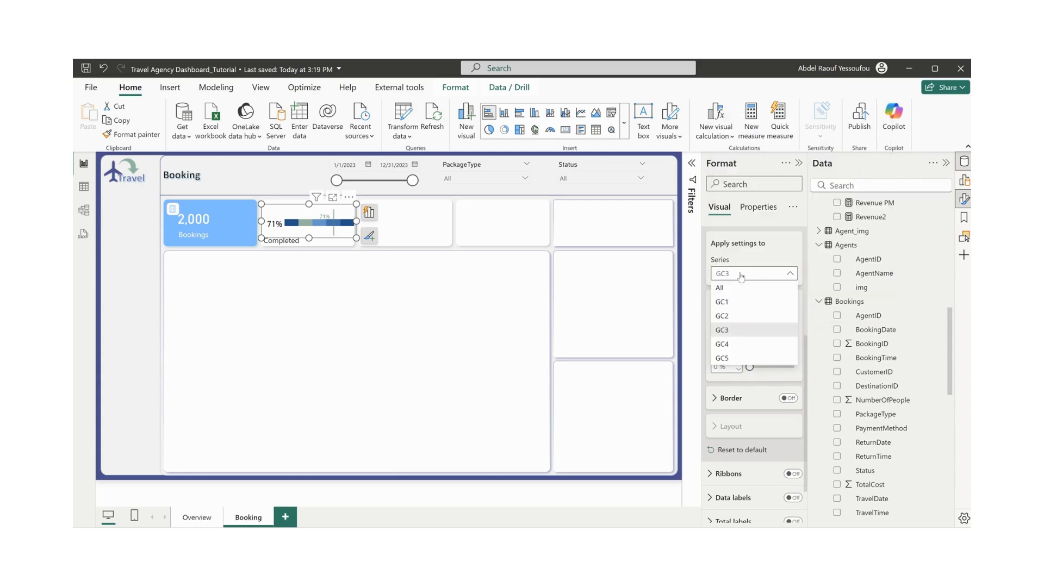
pyautogui.click(738, 319)
pyautogui.click(730, 332)
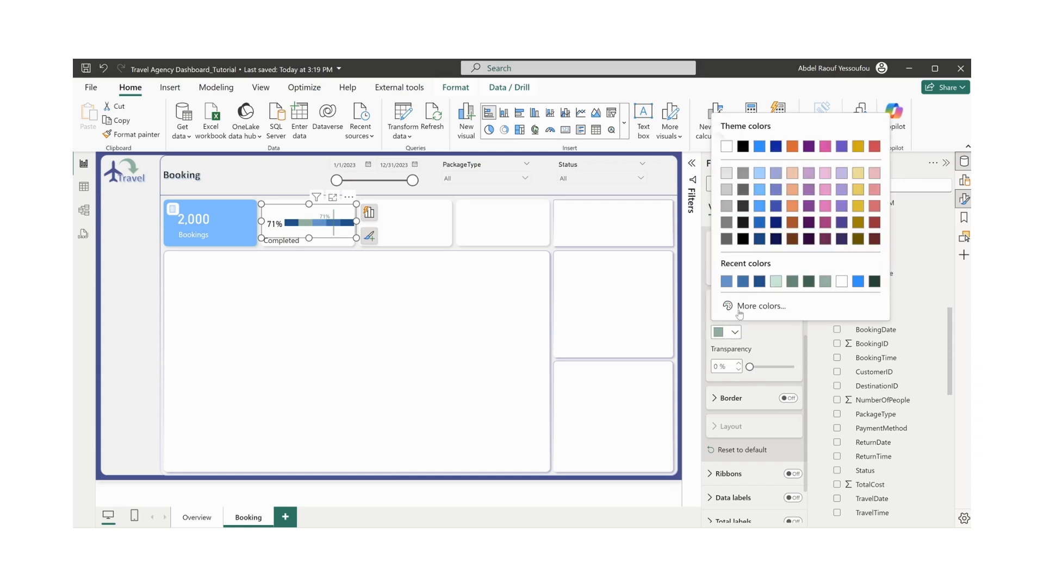
pyautogui.click(726, 282)
pyautogui.click(735, 332)
pyautogui.click(762, 311)
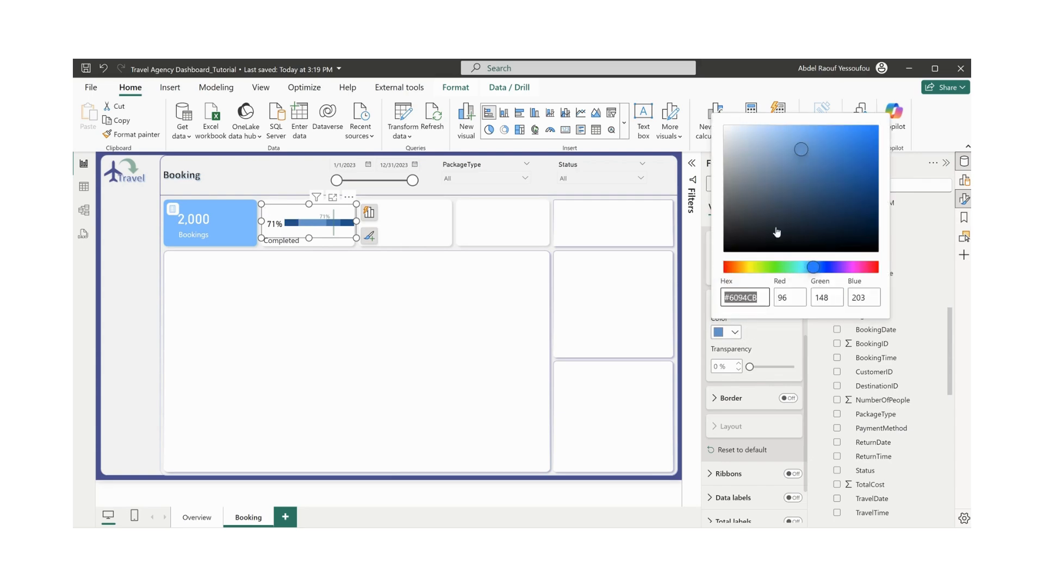
pyautogui.click(780, 147)
pyautogui.click(776, 140)
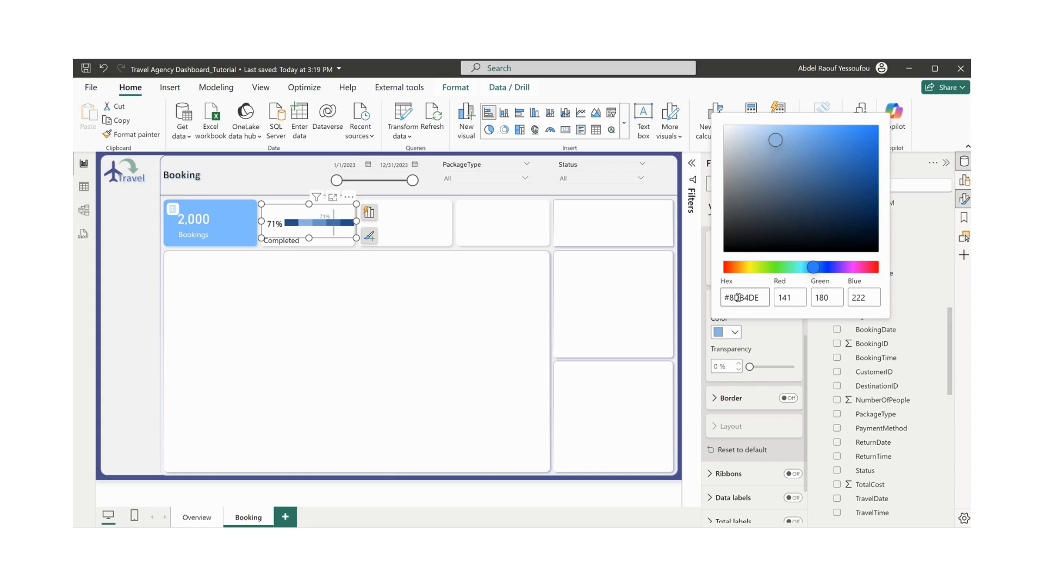
pyautogui.click(753, 336)
# - Recolour series GC1 of the Completed chart to the very light blue #CBE0F6
pyautogui.click(735, 273)
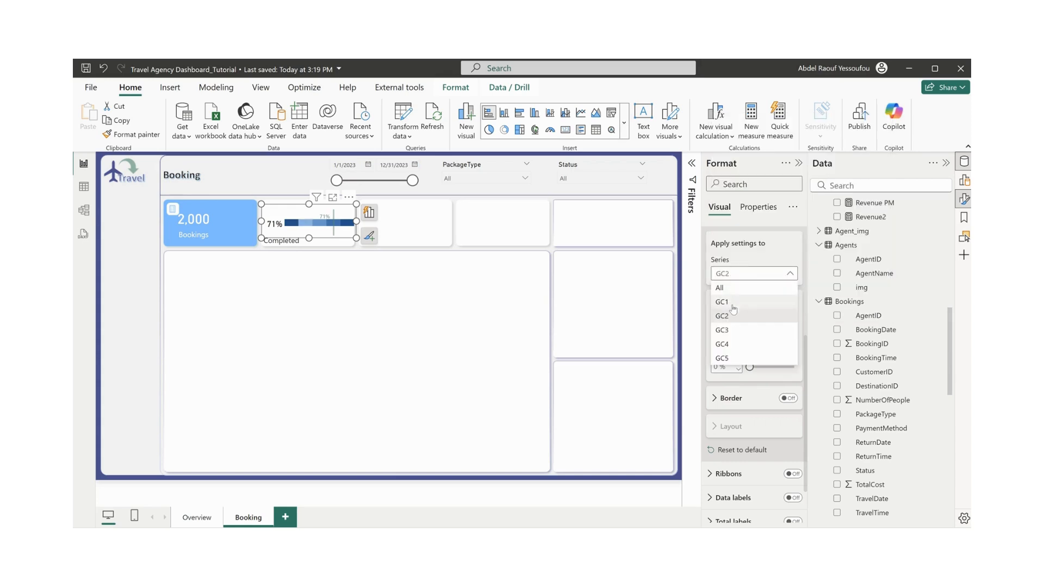
pyautogui.click(733, 303)
pyautogui.click(735, 332)
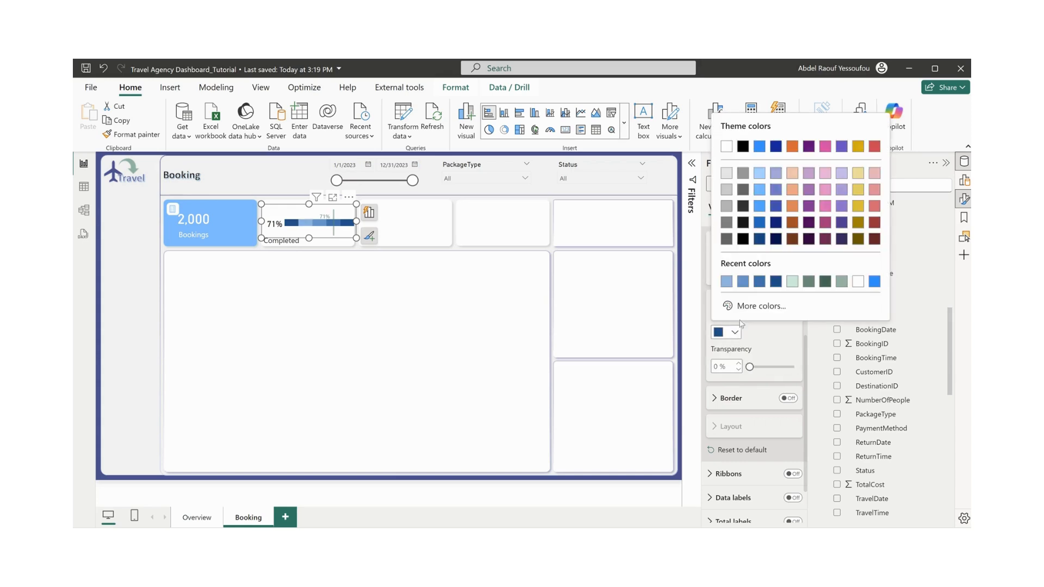
pyautogui.click(727, 284)
pyautogui.click(735, 332)
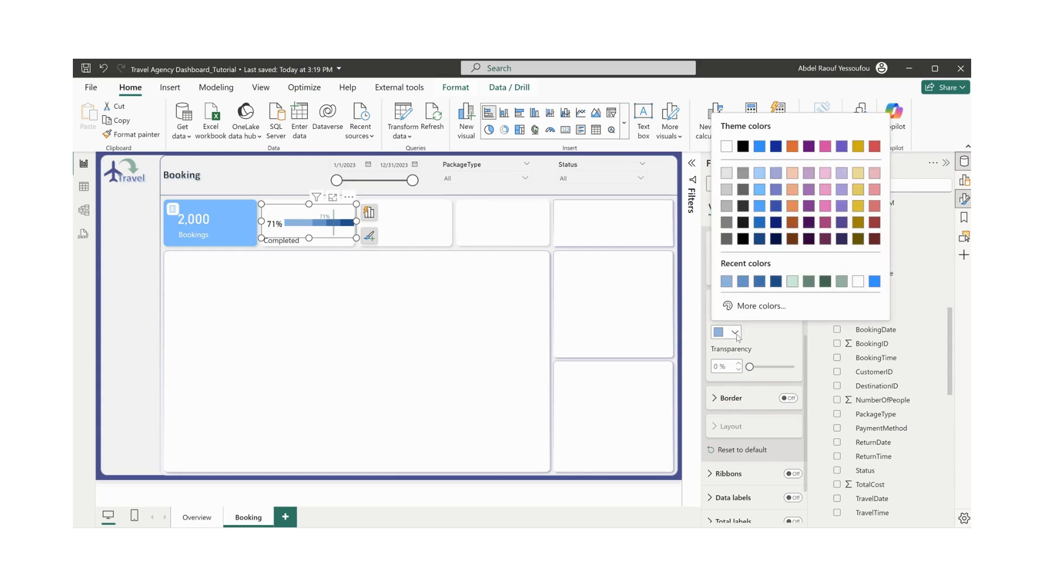
pyautogui.click(748, 307)
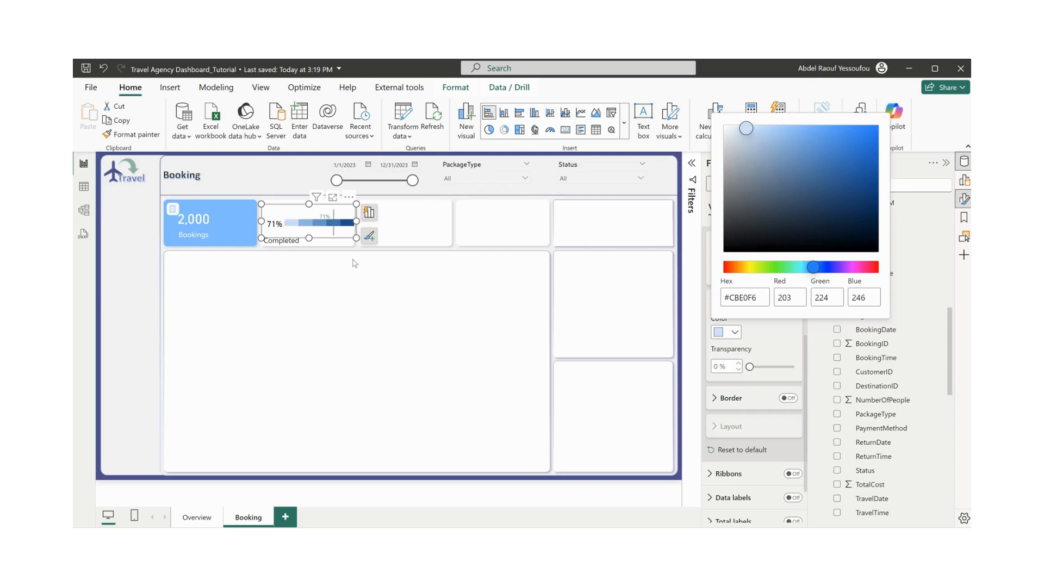
pyautogui.click(337, 252)
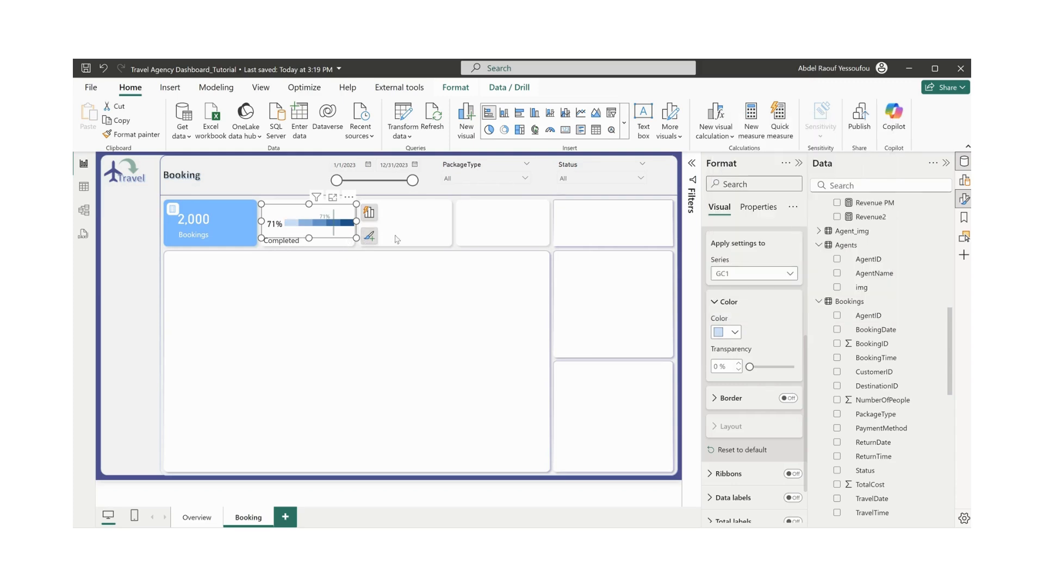
pyautogui.click(352, 242)
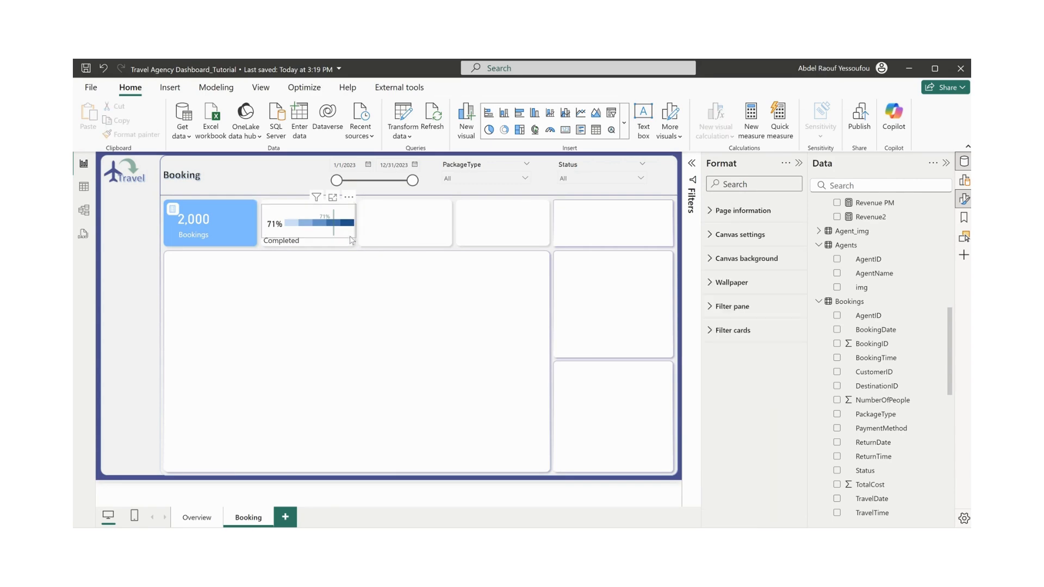
# - Duplicate the blue Completed bar chart twice and place the copies on the second and third white tiles
pyautogui.click(353, 240)
pyautogui.hotkey('ctrl', 'c')
pyautogui.click(422, 233)
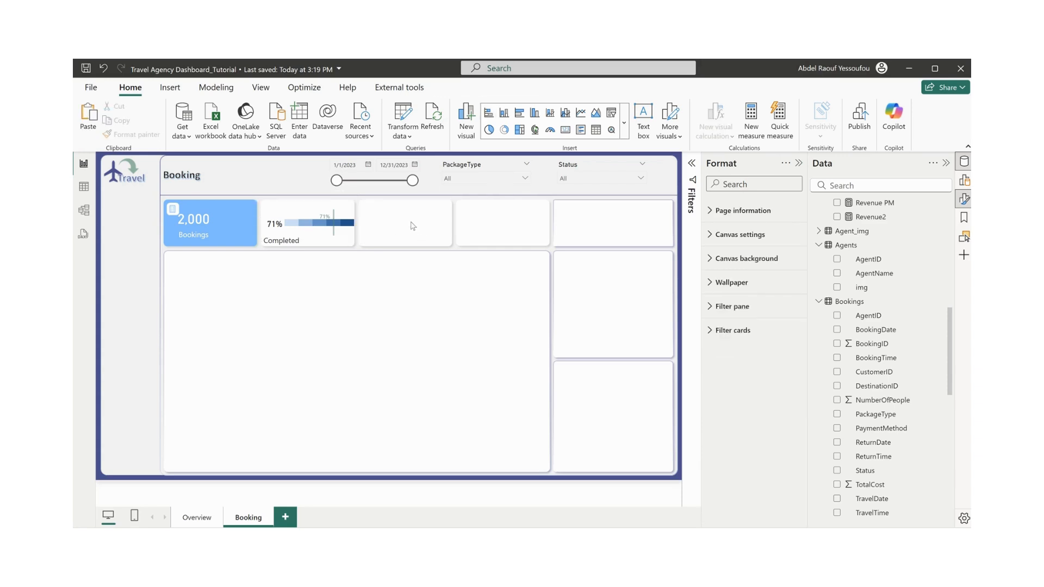
pyautogui.hotkey('ctrl', 'v')
pyautogui.moveTo(351, 208); pyautogui.dragTo(445, 201)
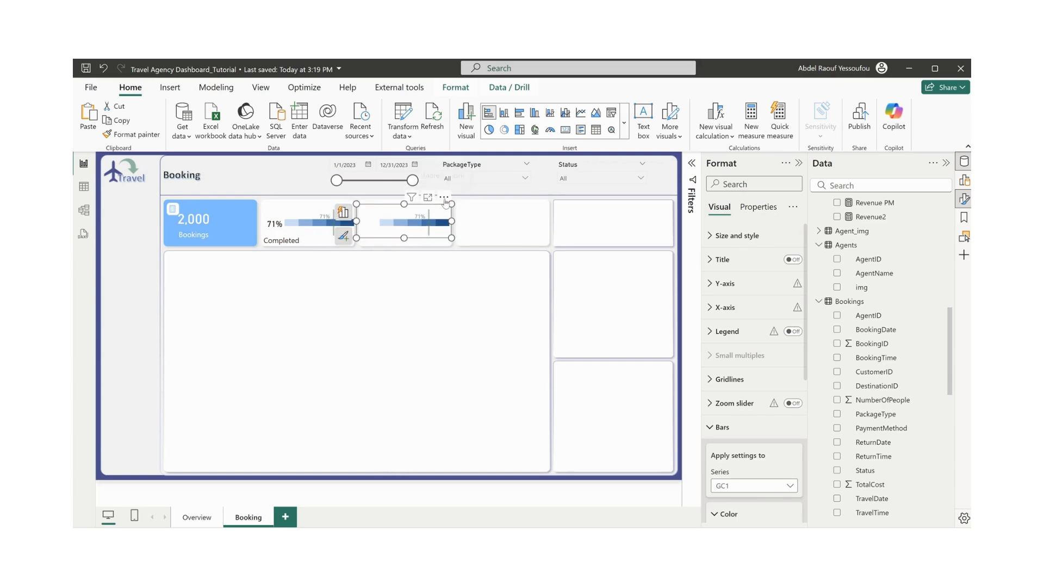
pyautogui.hotkey('ctrl', 'v')
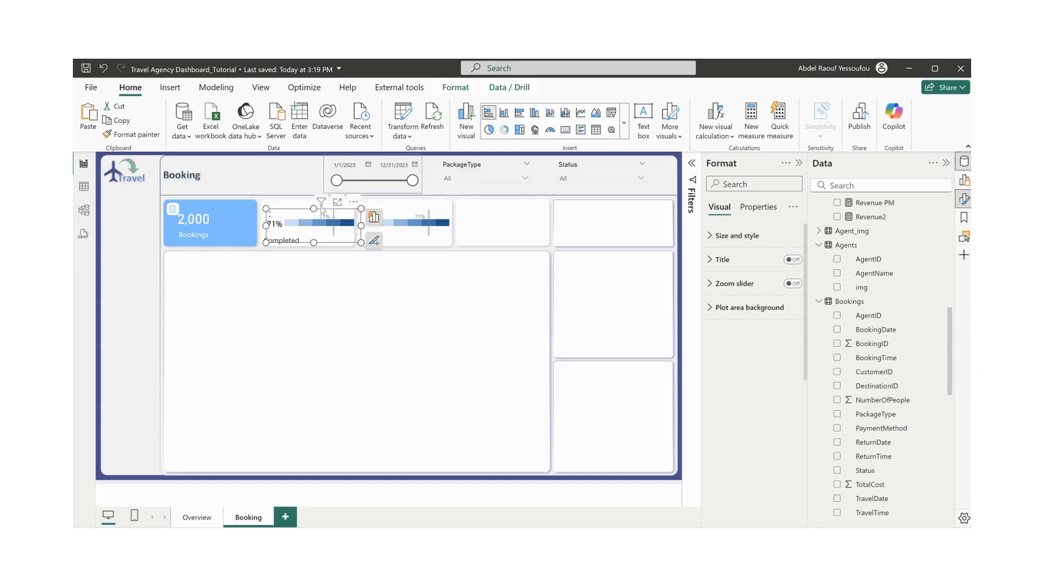
pyautogui.moveTo(353, 203); pyautogui.dragTo(547, 226)
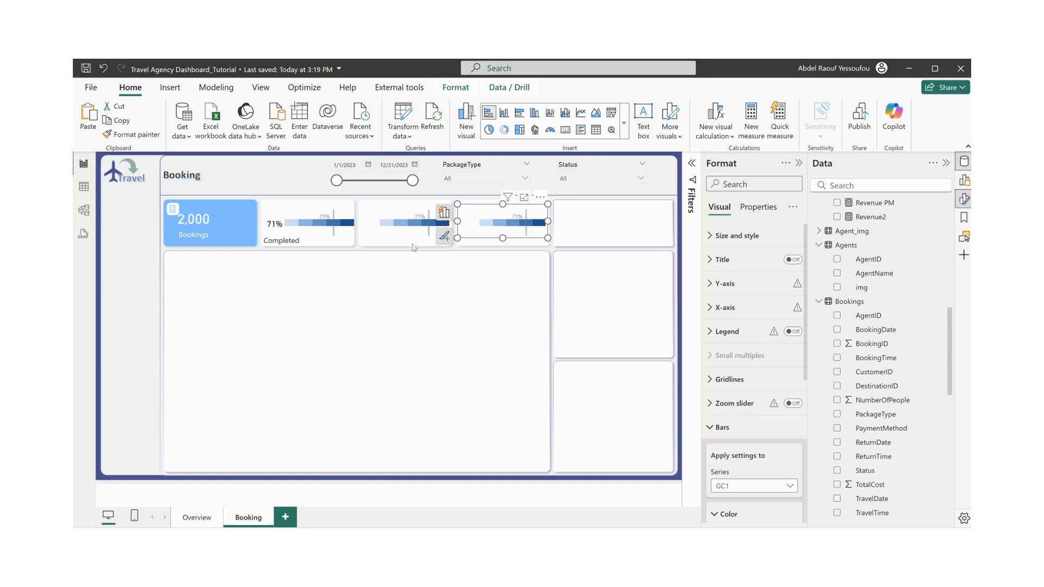
# - Base the reference line value of the bar chart on the second white tile on the Pending Rate measure
pyautogui.click(425, 264)
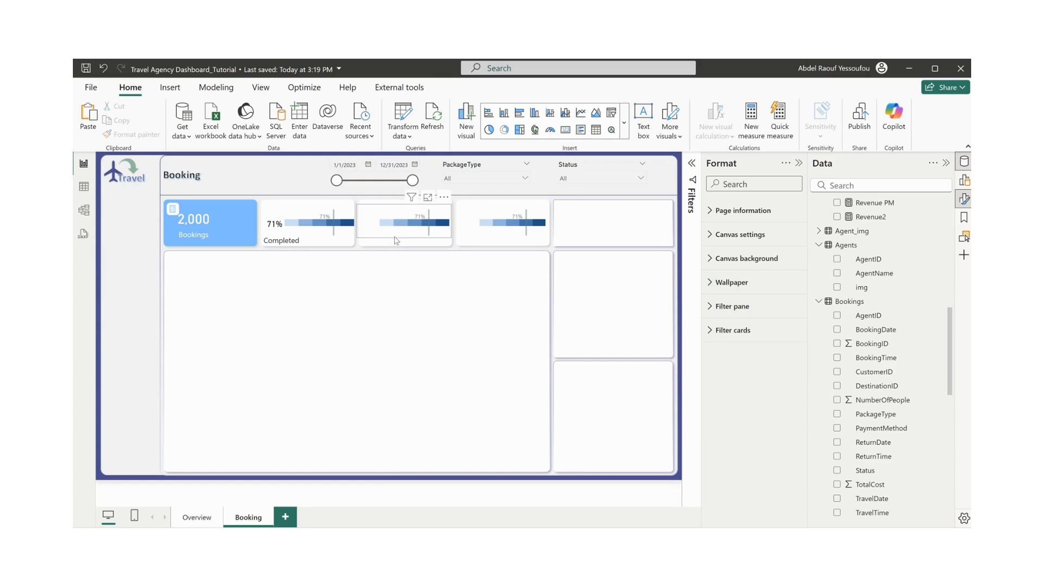
pyautogui.click(396, 241)
pyautogui.click(736, 430)
pyautogui.scroll(-1, 736, 432)
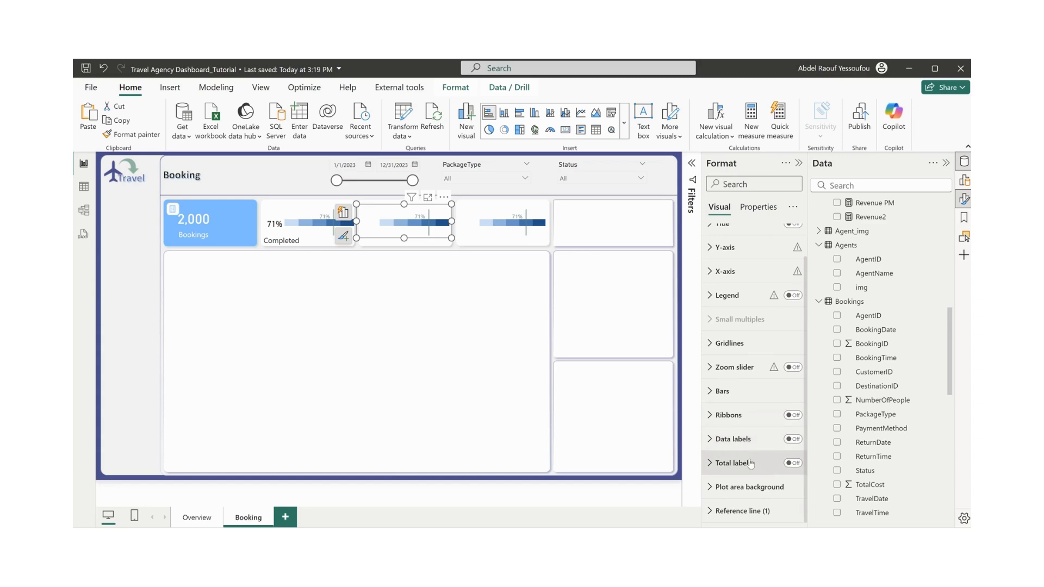
pyautogui.click(748, 511)
pyautogui.scroll(-1, 749, 514)
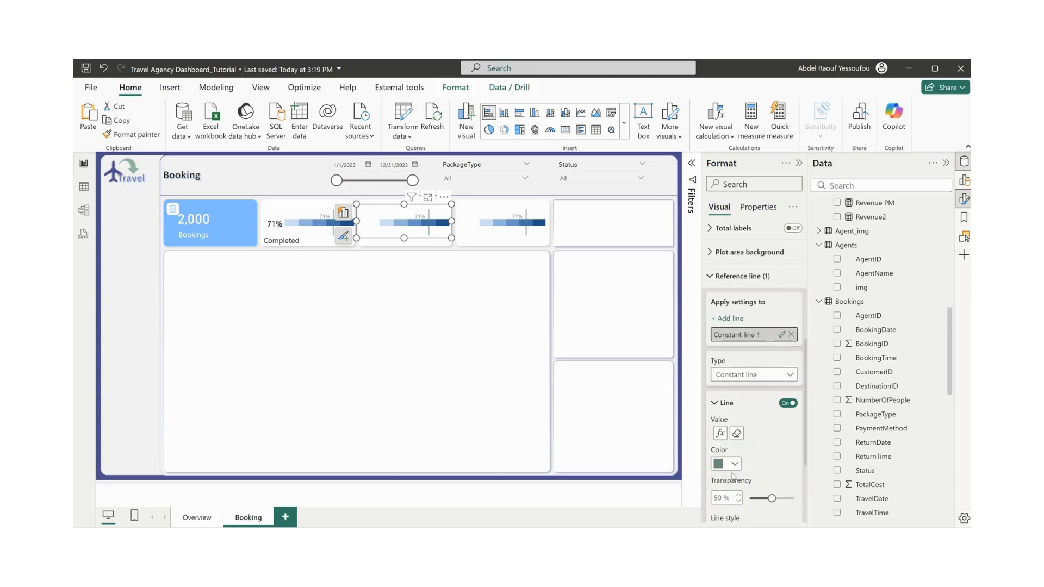
pyautogui.click(720, 434)
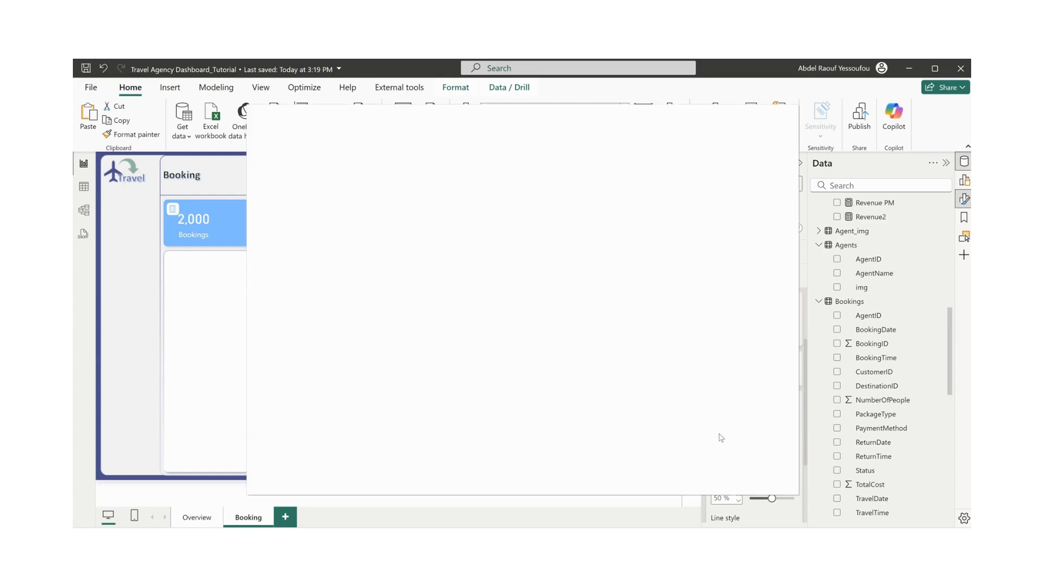
pyautogui.click(338, 225)
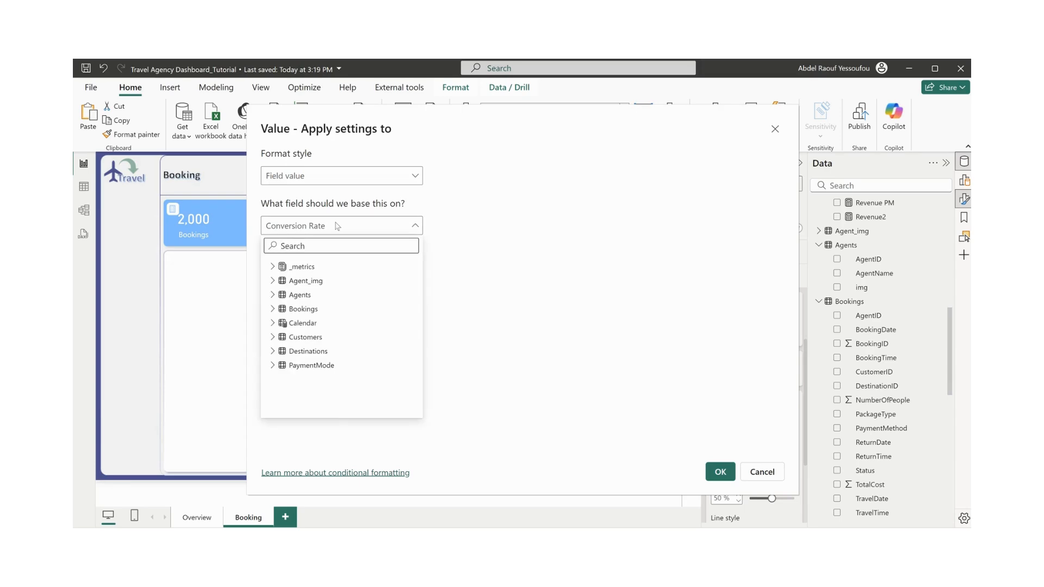
pyautogui.write('pendi')
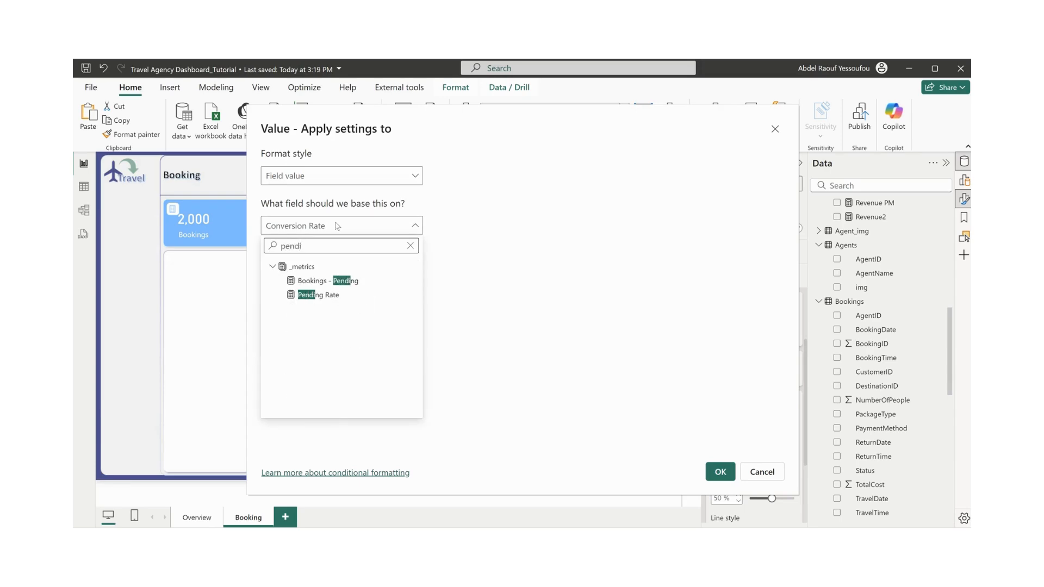
pyautogui.click(325, 295)
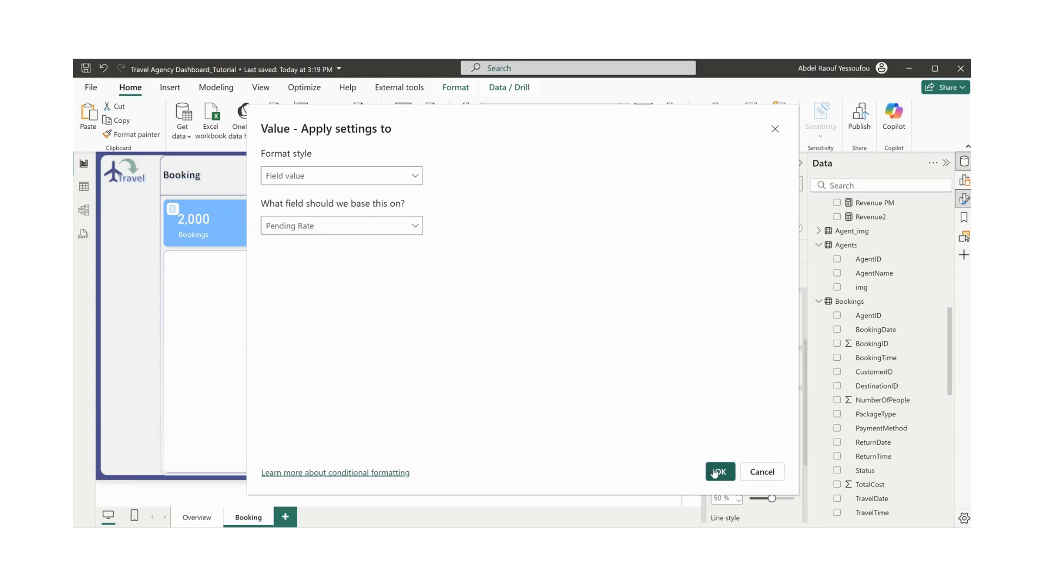
pyautogui.click(718, 472)
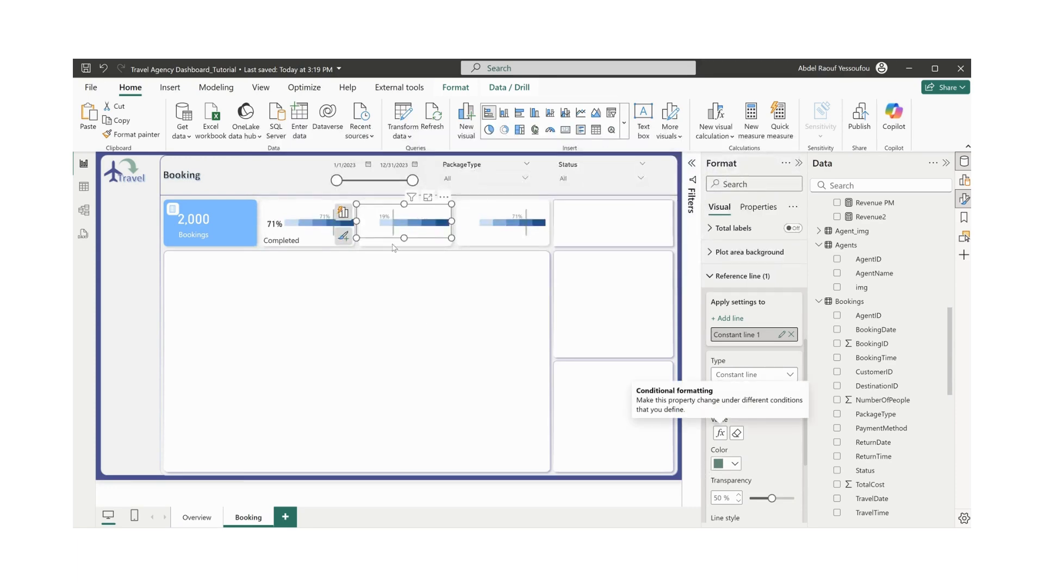
# - Base the reference line value of the bar chart on the third white tile on the Cancellation Rate measure
pyautogui.click(500, 241)
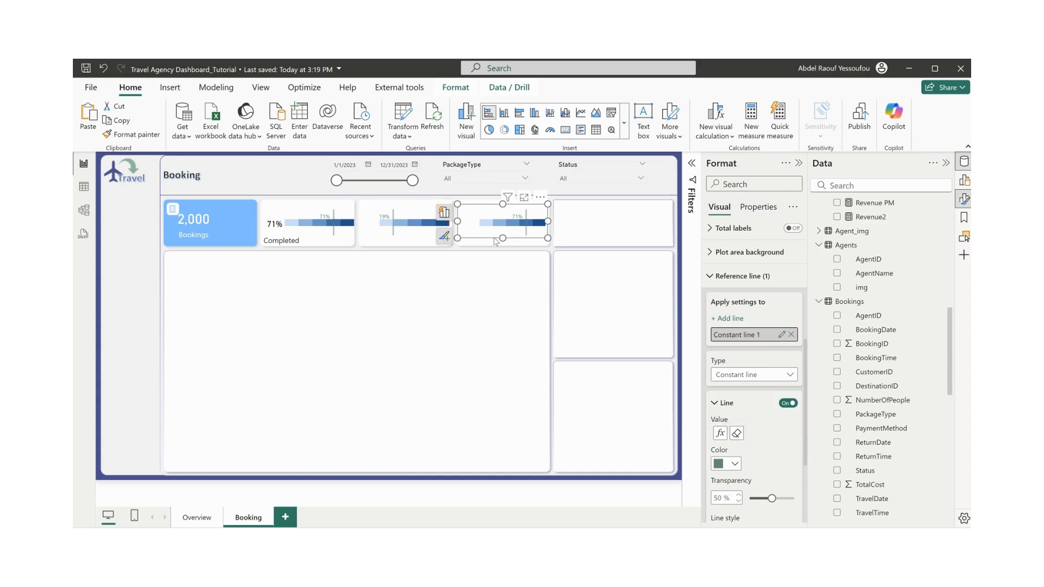
pyautogui.click(721, 434)
pyautogui.click(323, 228)
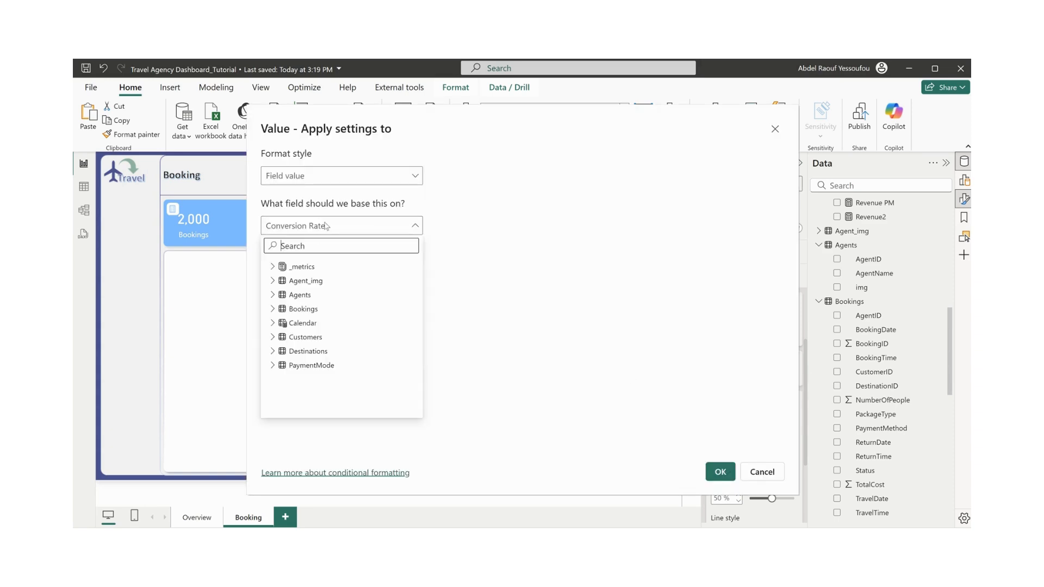
pyautogui.write('canc')
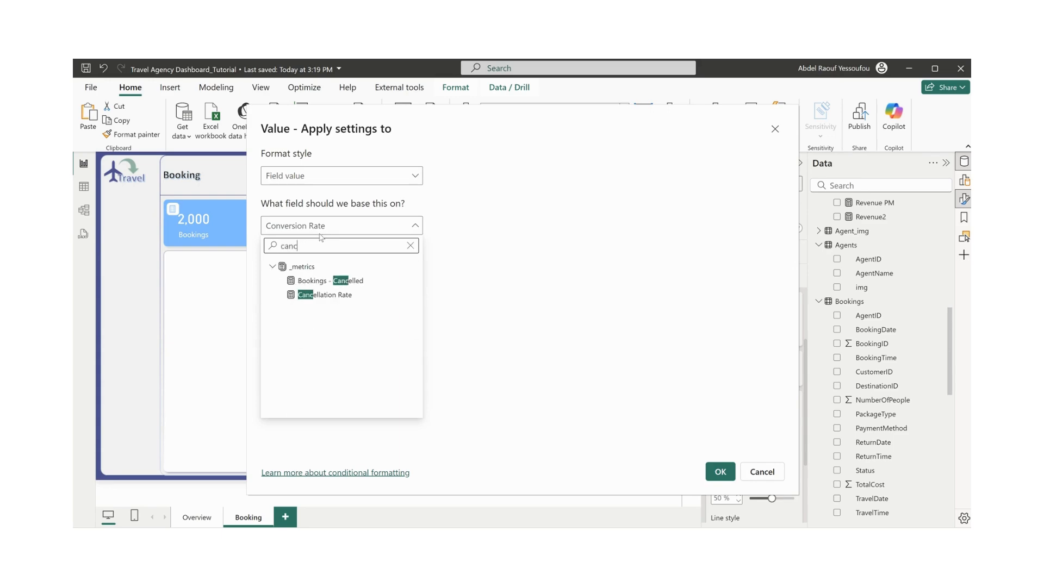
pyautogui.click(326, 295)
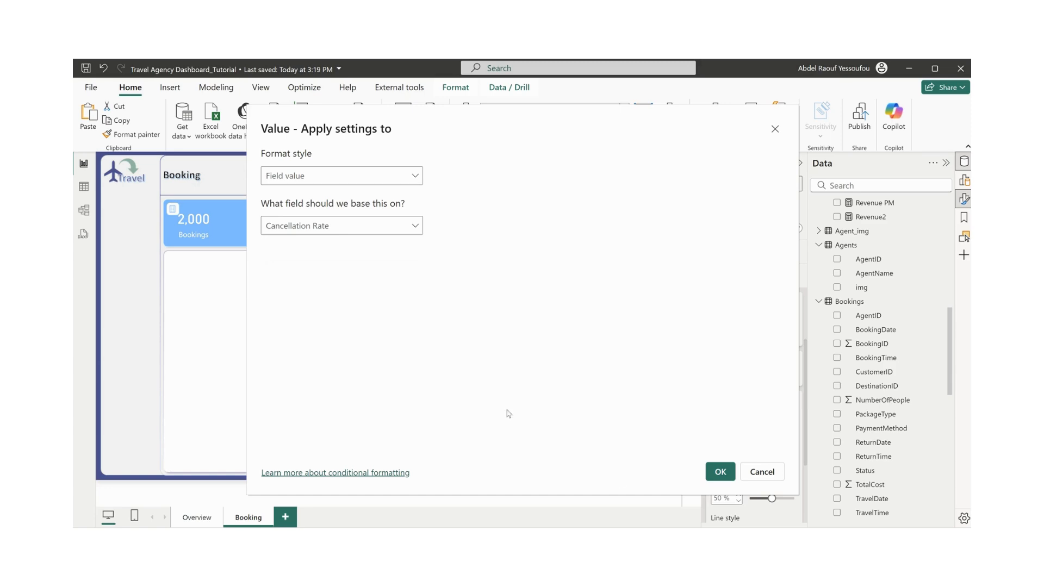
pyautogui.click(721, 472)
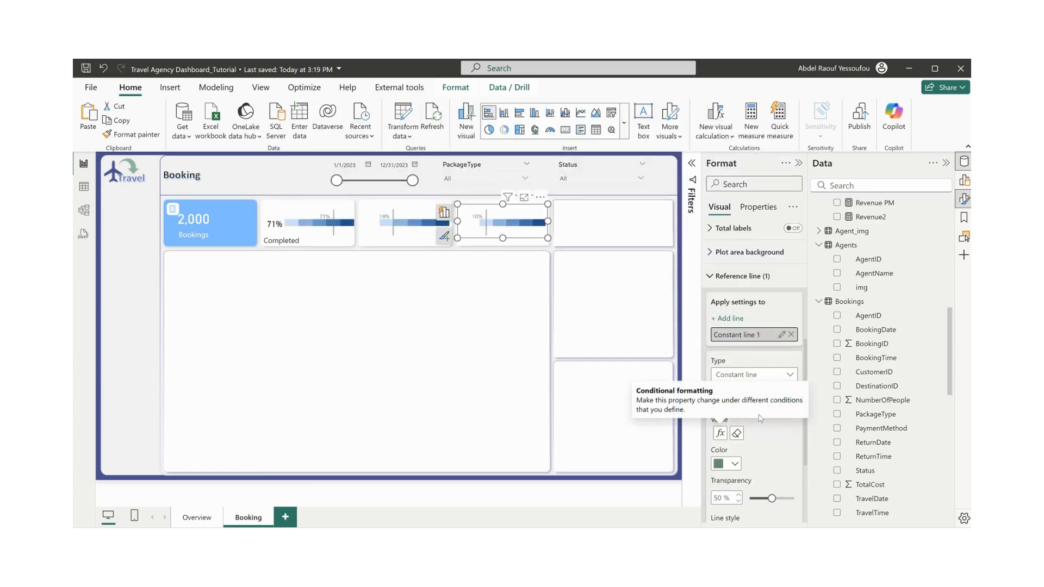
# - Recolour the Cancellation Rate reference line and its data label to the medium blue from the recent colours
pyautogui.click(734, 463)
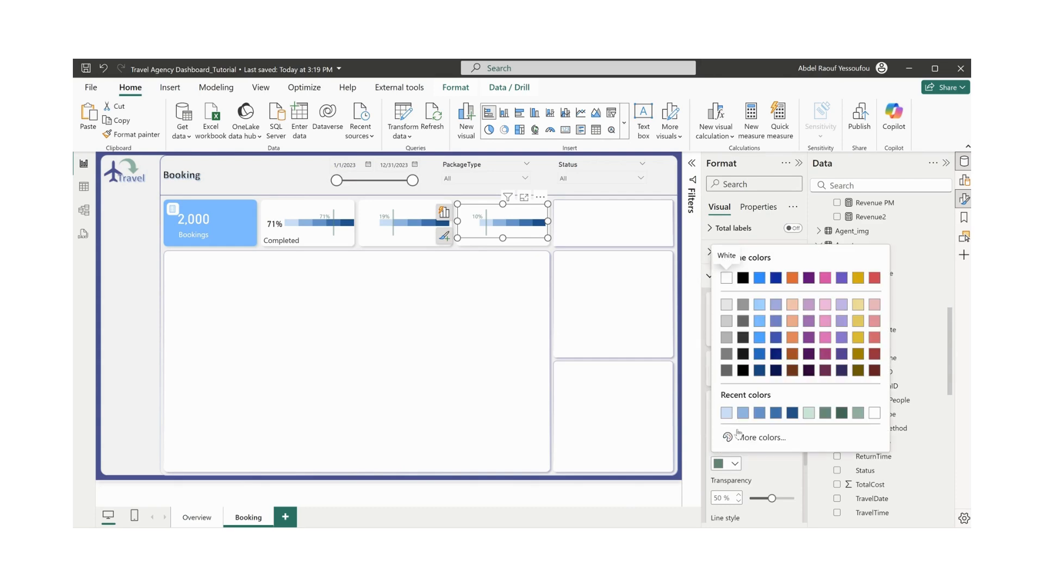
pyautogui.click(776, 414)
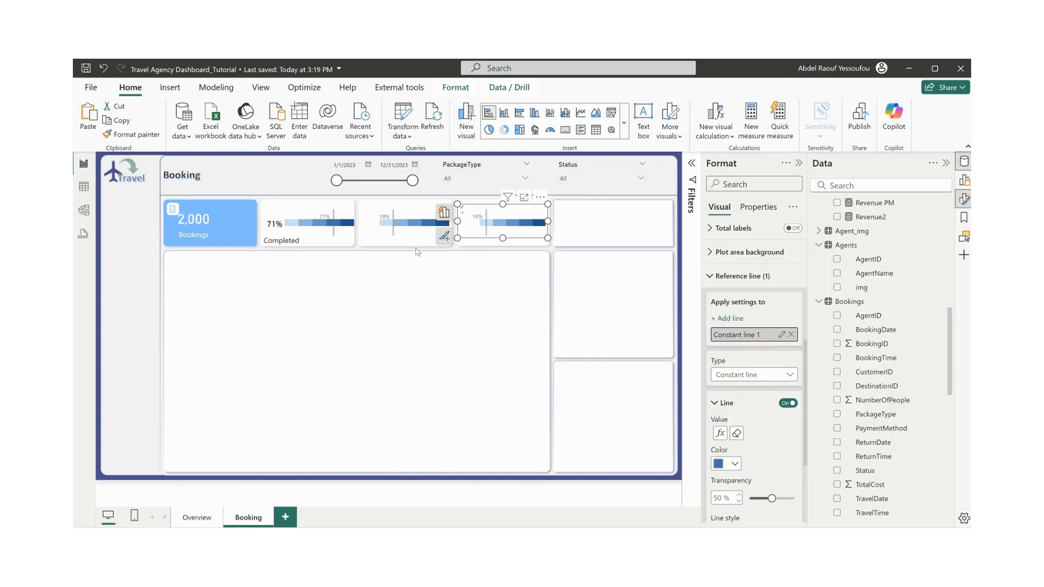
pyautogui.scroll(-3, 756, 492)
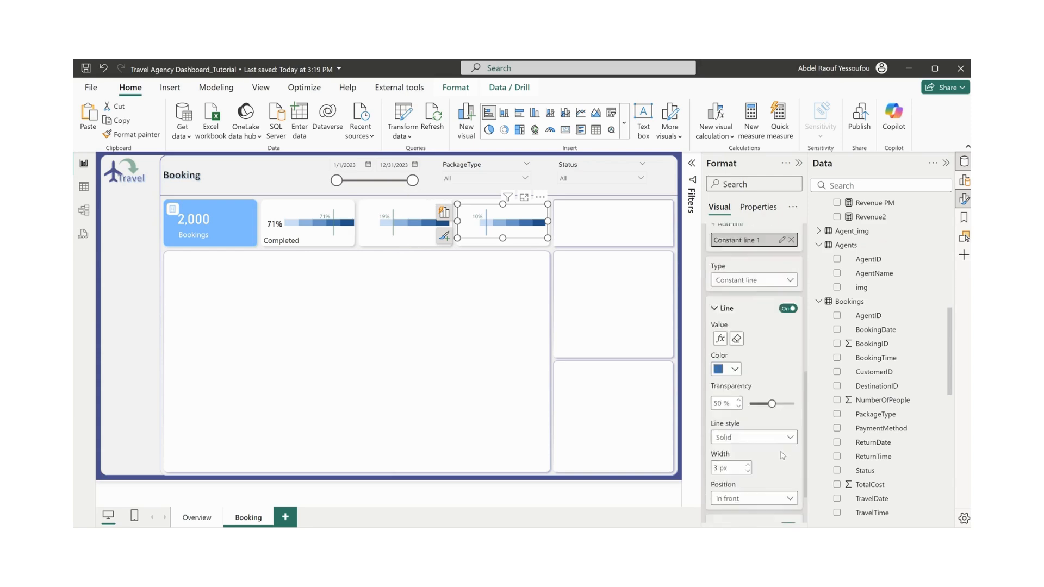
pyautogui.click(755, 489)
pyautogui.scroll(-4, 756, 489)
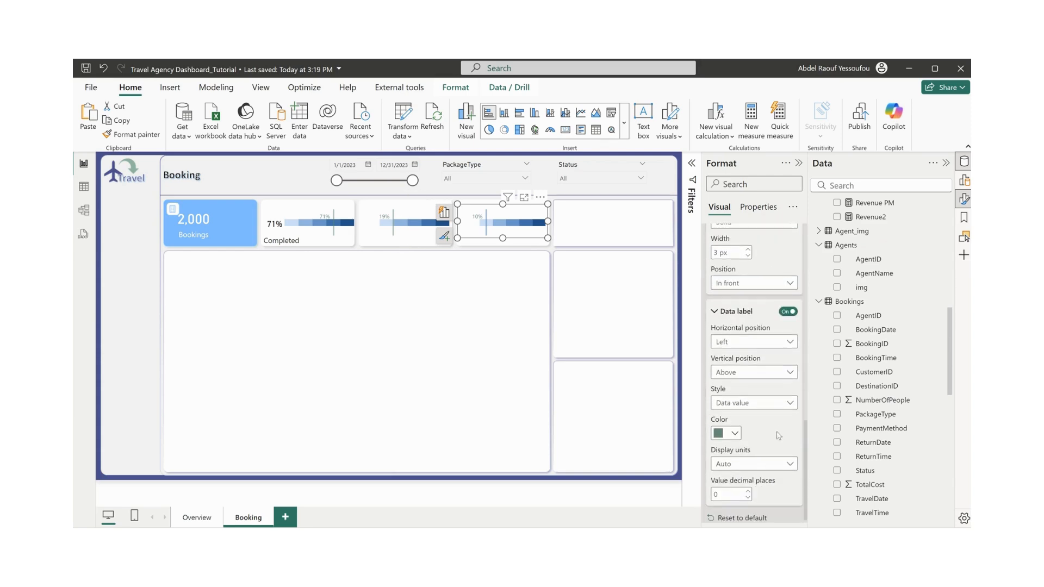
pyautogui.click(735, 434)
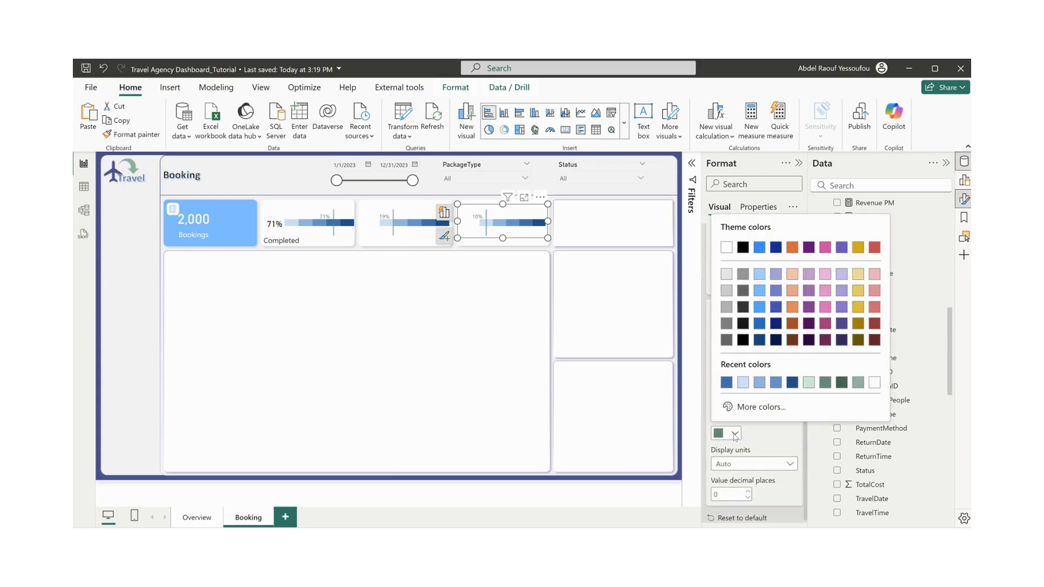
pyautogui.click(728, 384)
# - Recolour the Pending Rate chart's reference line and its data label to the same medium blue
pyautogui.click(405, 238)
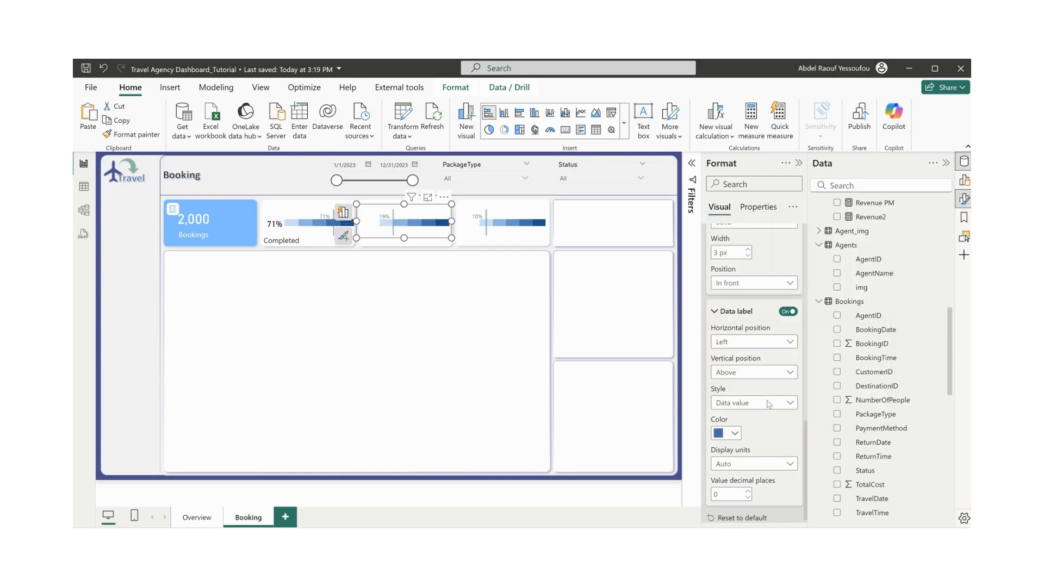
pyautogui.click(734, 434)
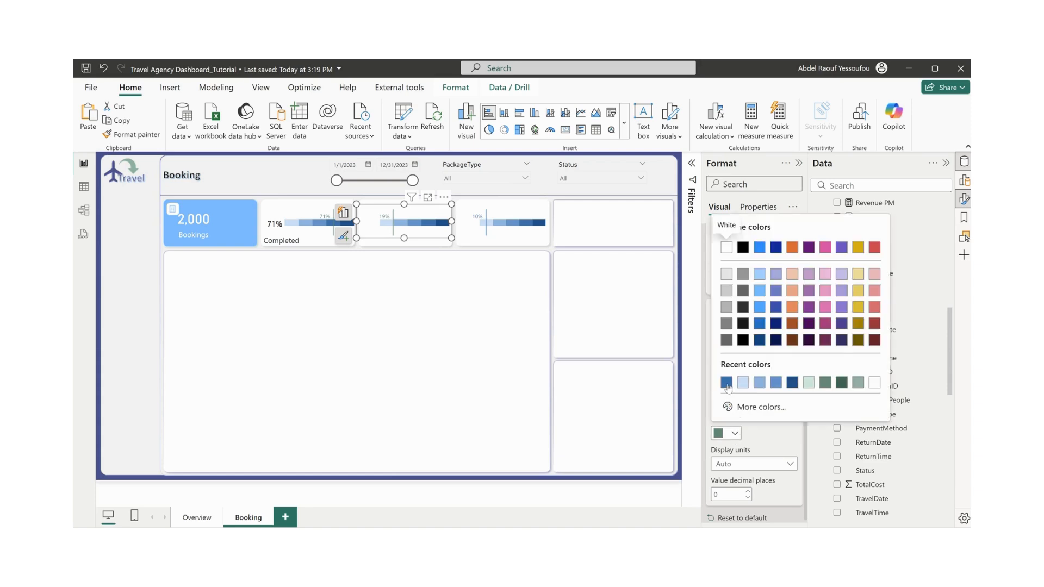
pyautogui.click(728, 383)
pyautogui.scroll(3, 736, 333)
pyautogui.click(735, 330)
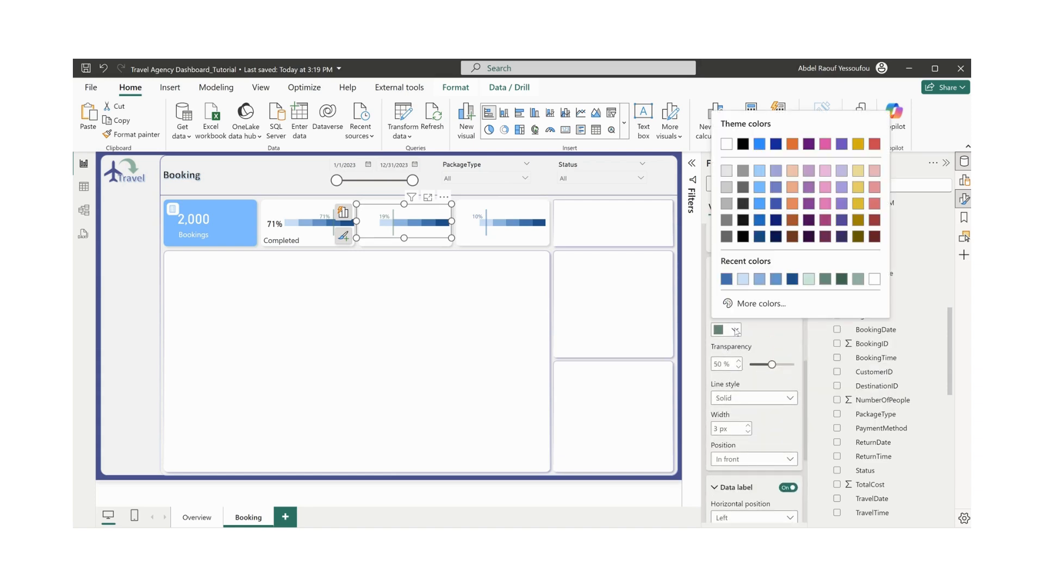
pyautogui.click(726, 284)
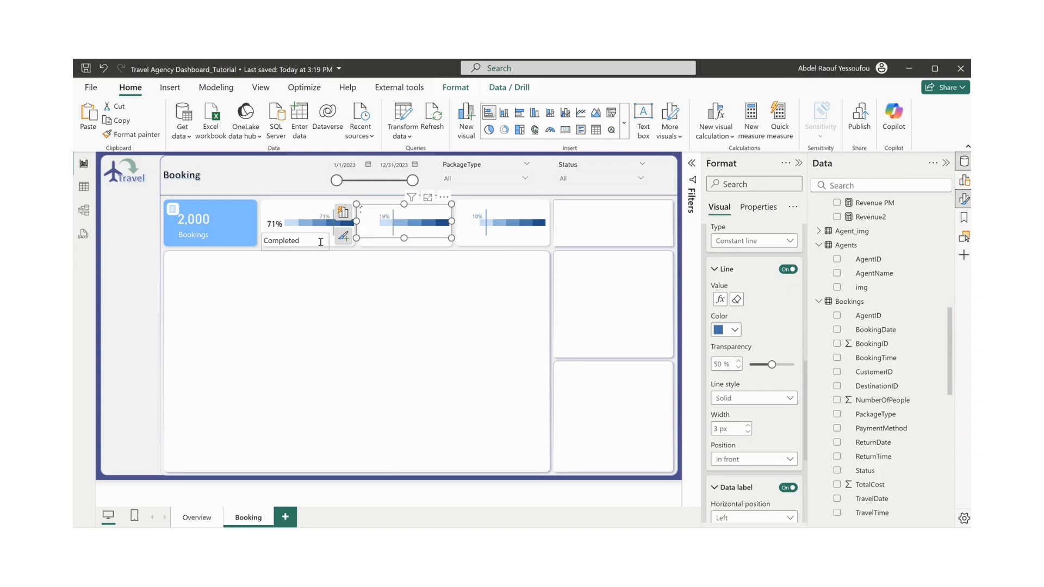
# - Set the reference line colour of the Completed chart to the same medium blue
pyautogui.click(297, 213)
pyautogui.click(734, 330)
pyautogui.click(725, 282)
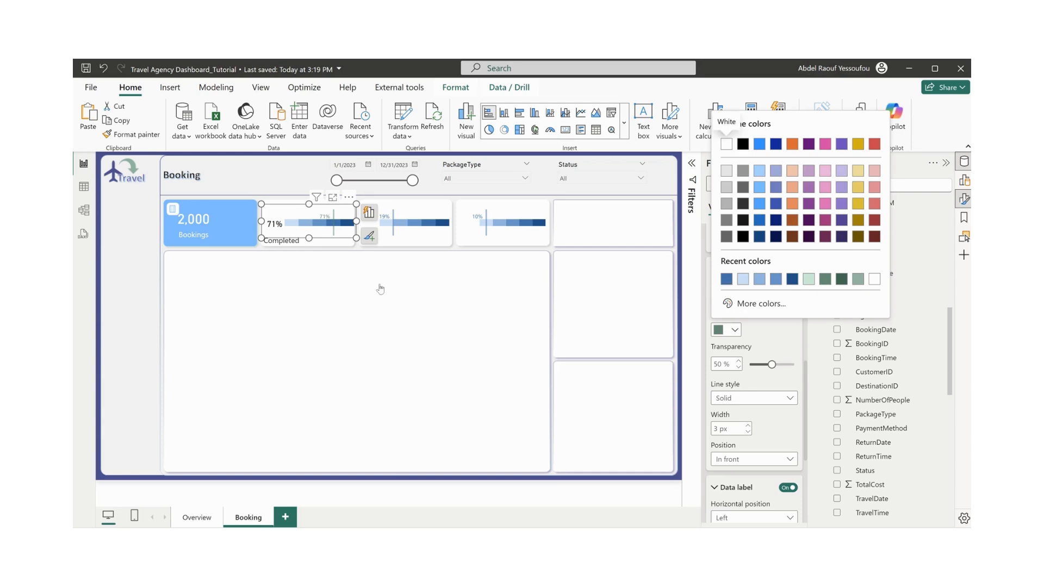
# - Duplicate the Completed text box onto the second white tile, change its text to Pending and set the font size to 12
pyautogui.click(299, 248)
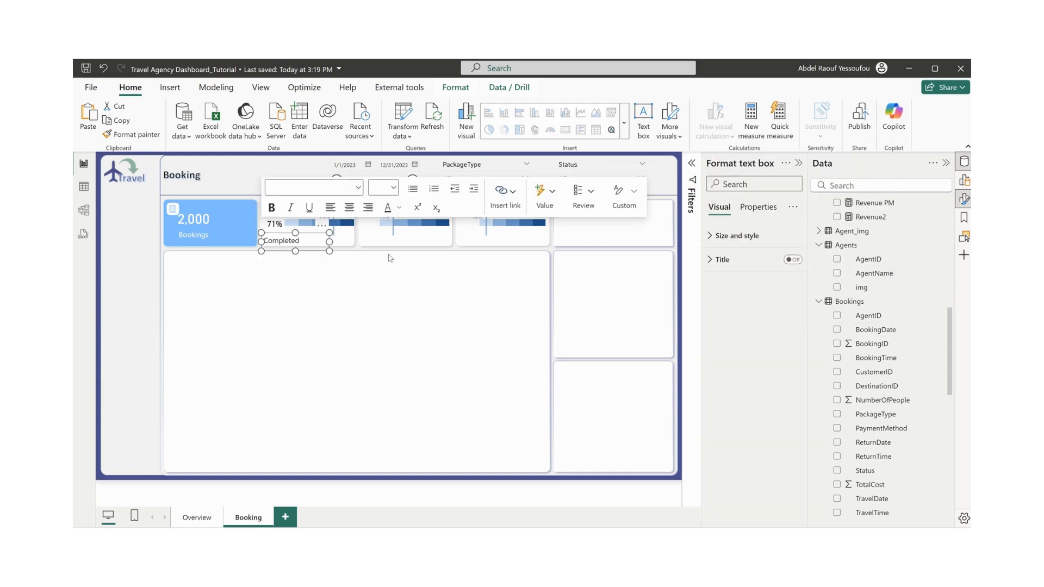
pyautogui.click(391, 258)
pyautogui.hotkey('ctrl', 'v')
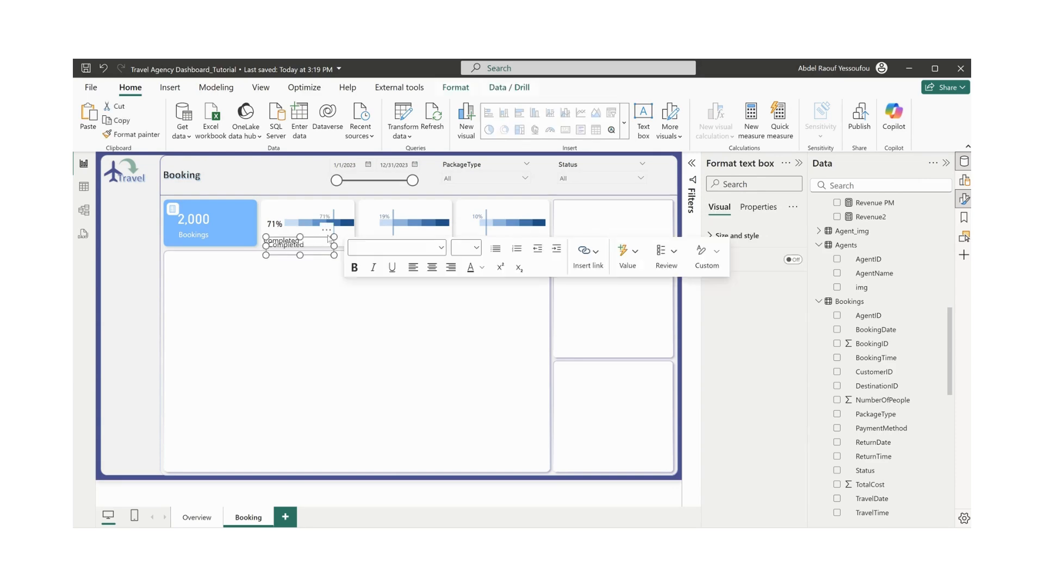
pyautogui.moveTo(329, 234); pyautogui.dragTo(426, 229)
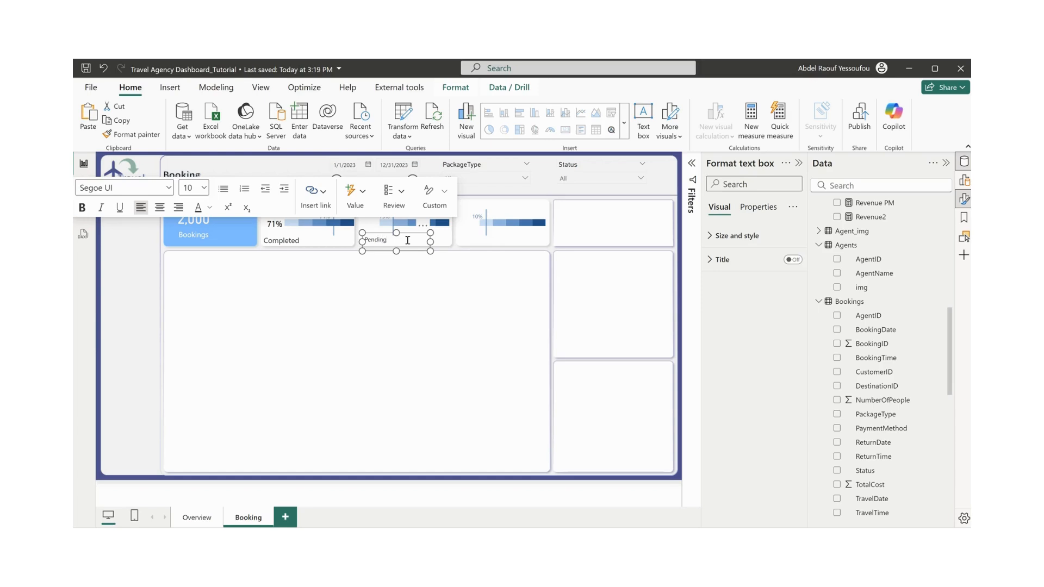
pyautogui.moveTo(408, 240); pyautogui.dragTo(364, 240)
pyautogui.click(204, 188)
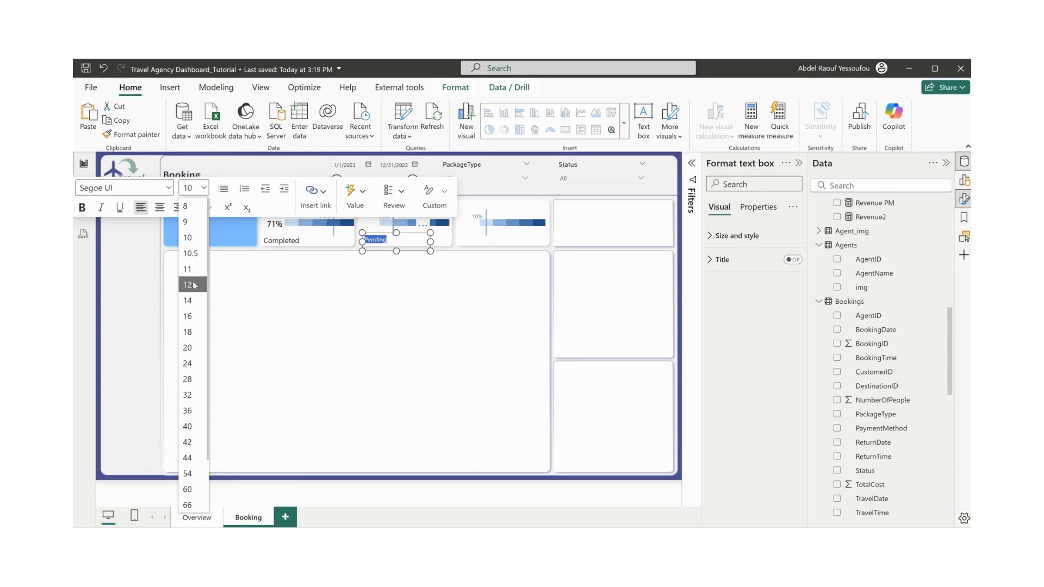
pyautogui.click(190, 275)
pyautogui.click(345, 253)
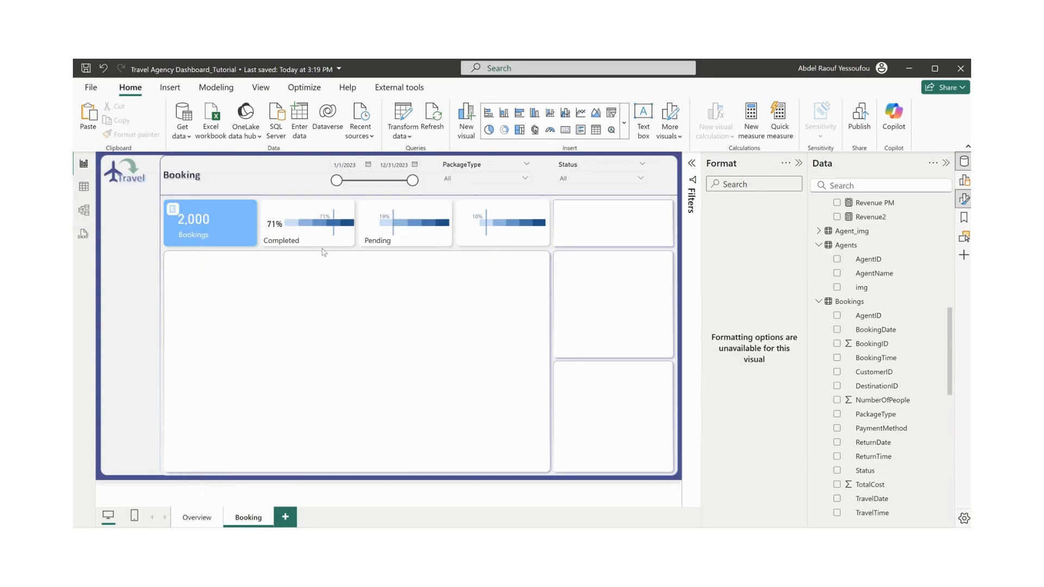
# - Duplicate the Completed text box onto the third white tile and change its text to Cancelled
pyautogui.click(325, 239)
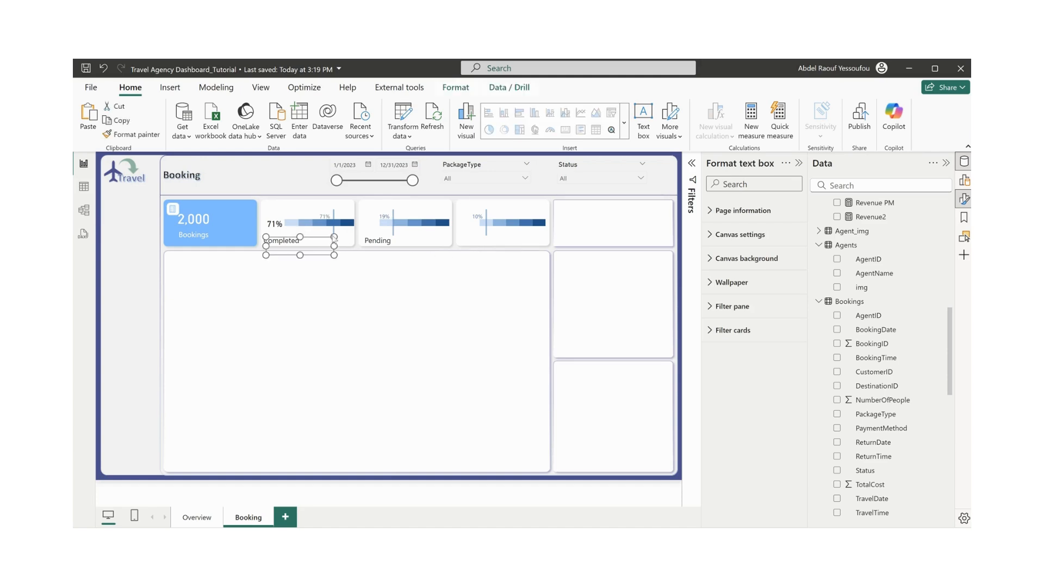
pyautogui.hotkey('ctrl', 'c')
pyautogui.hotkey('ctrl', 'v')
pyautogui.moveTo(320, 233); pyautogui.dragTo(527, 232)
pyautogui.click(496, 243)
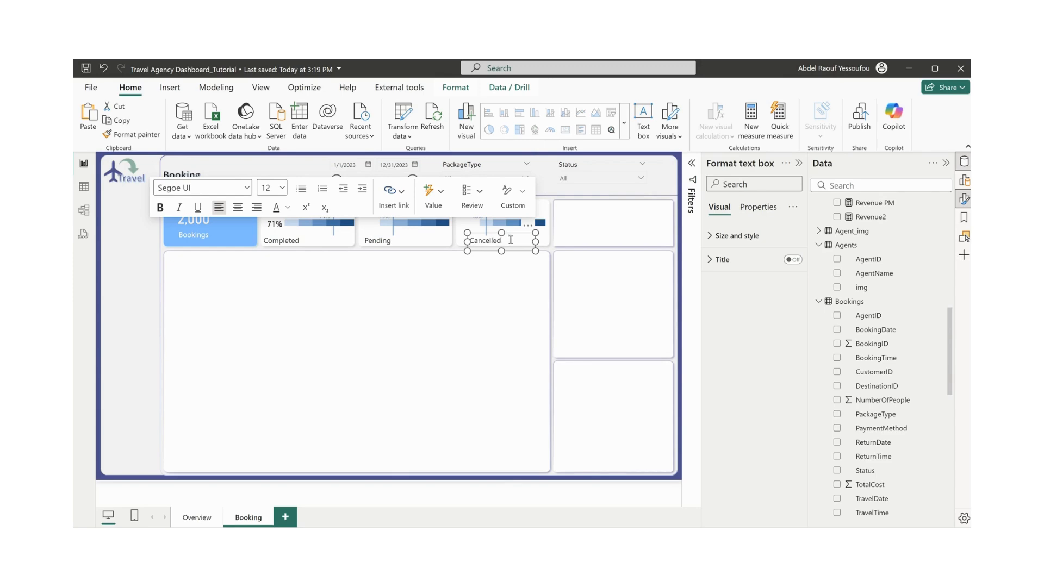
pyautogui.click(472, 303)
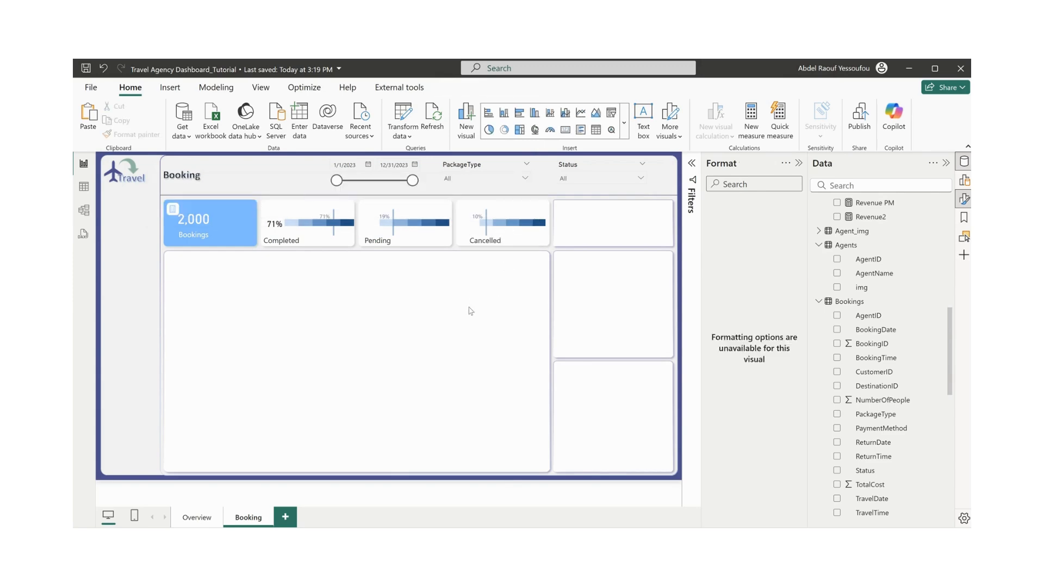
# - Duplicate the Completed percentage card and place the copy beside the bars on the Pending tile
pyautogui.click(271, 229)
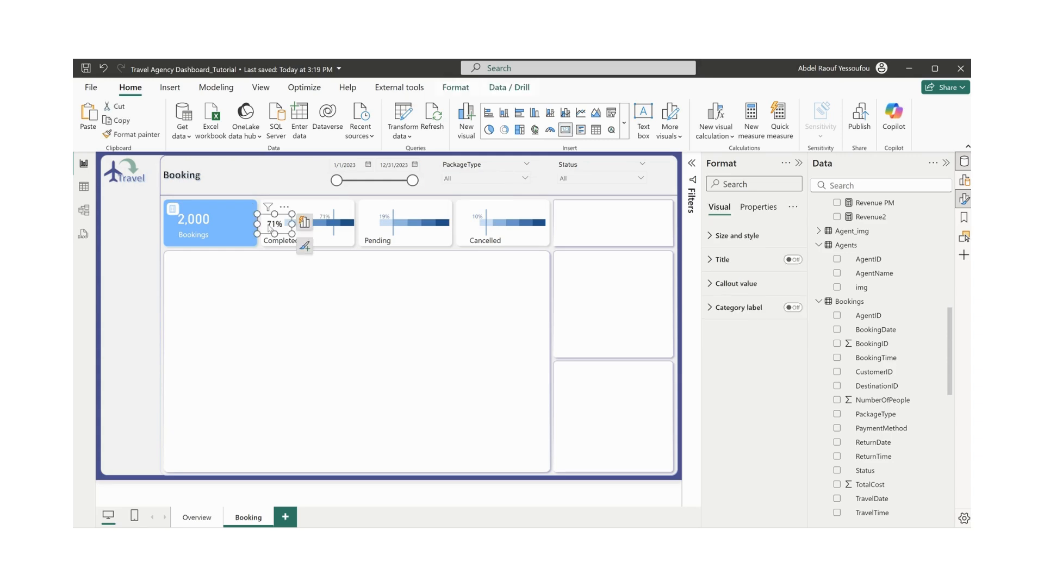
pyautogui.click(422, 297)
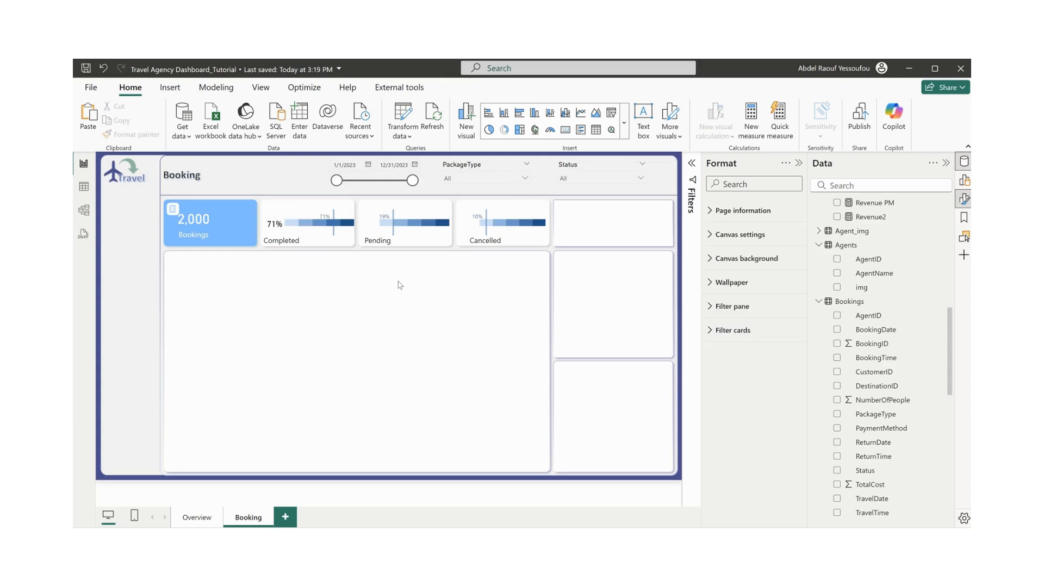
pyautogui.click(273, 229)
pyautogui.moveTo(278, 233); pyautogui.dragTo(371, 226)
pyautogui.moveTo(372, 225); pyautogui.dragTo(372, 225)
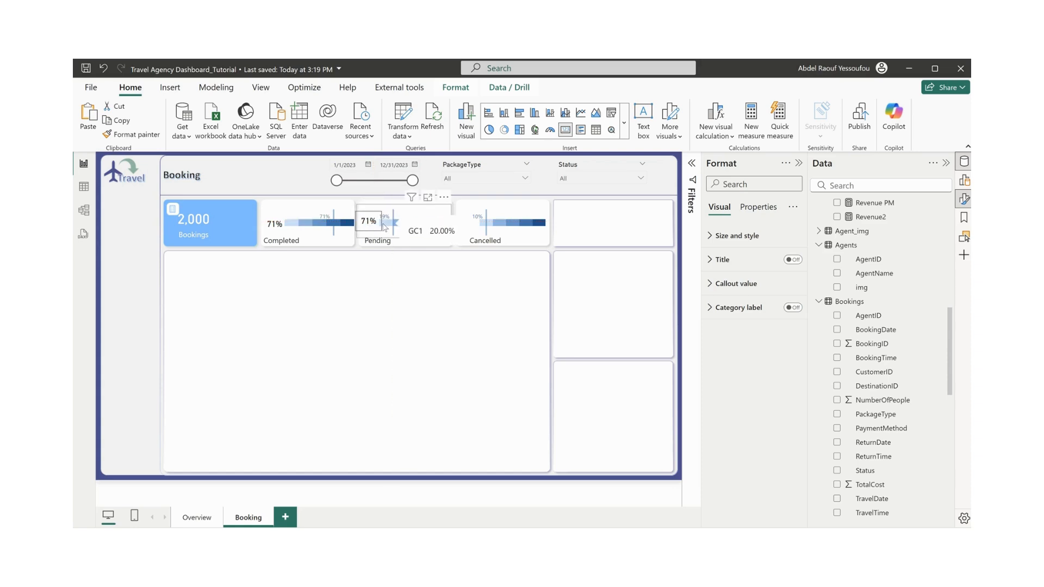
pyautogui.scroll(4, 896, 346)
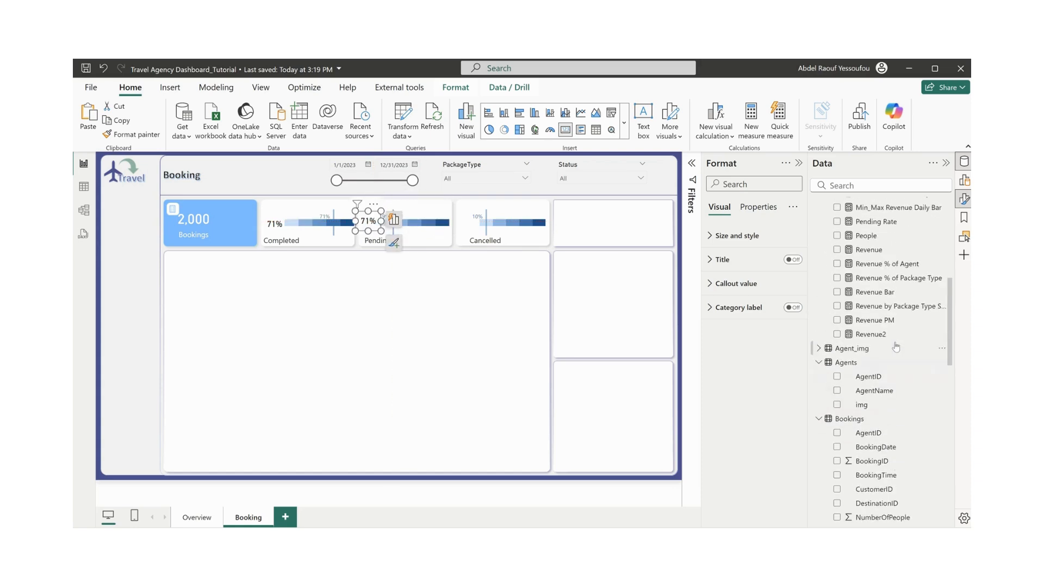
# - Replace Conversion Rate with the Bookings - Pending measure in the card on the Pending tile
pyautogui.scroll(5, 896, 346)
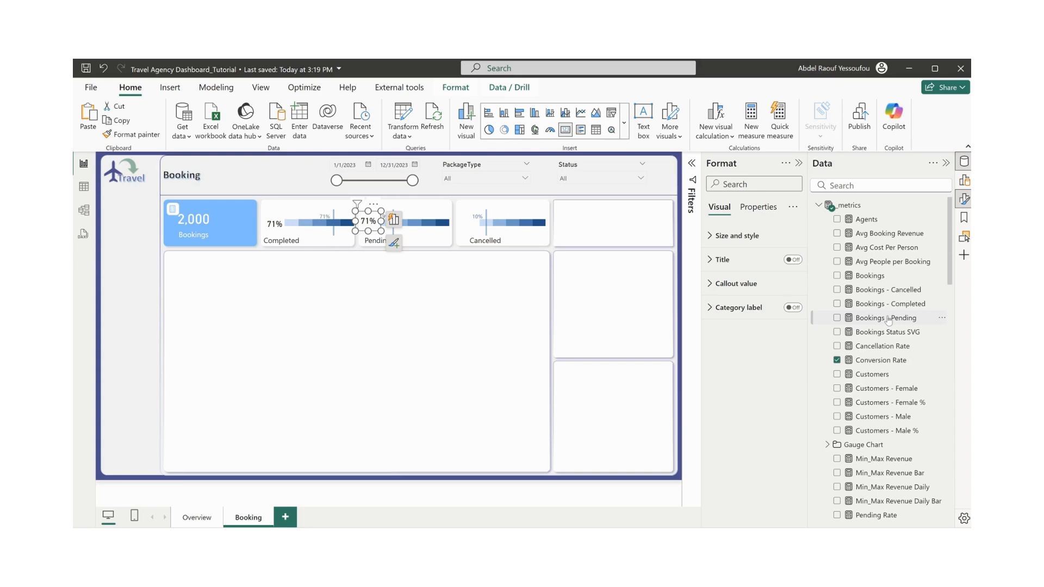
pyautogui.click(889, 319)
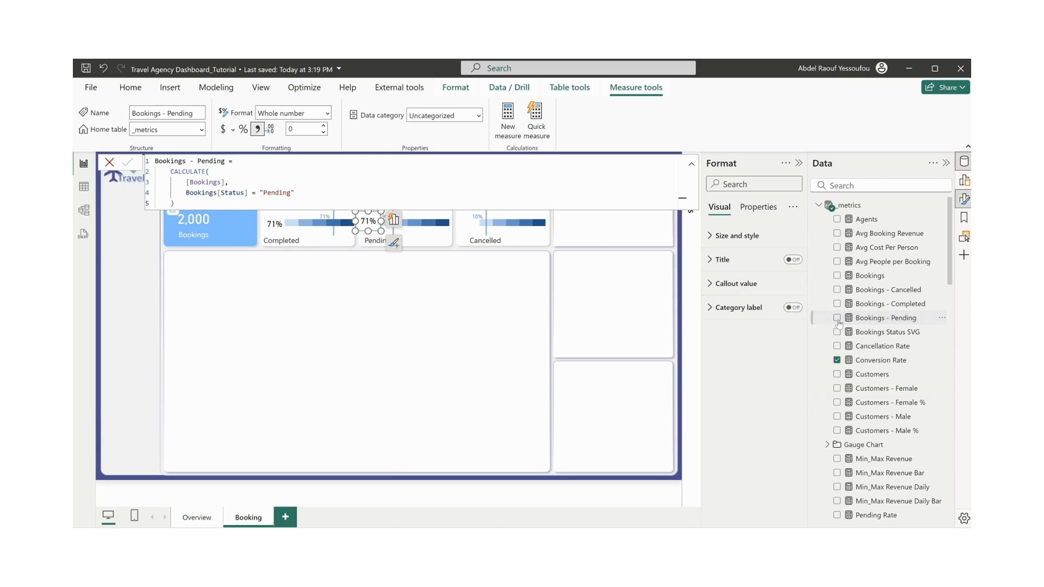
pyautogui.click(837, 360)
pyautogui.click(837, 318)
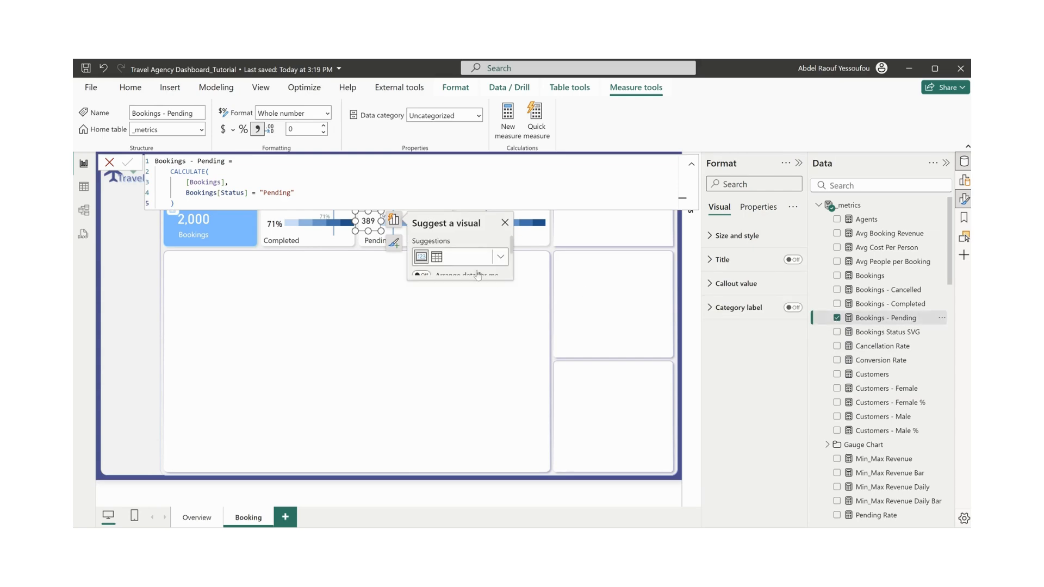
# - Replace Conversion Rate with the Bookings - Completed measure in the card on the Completed tile
pyautogui.click(352, 239)
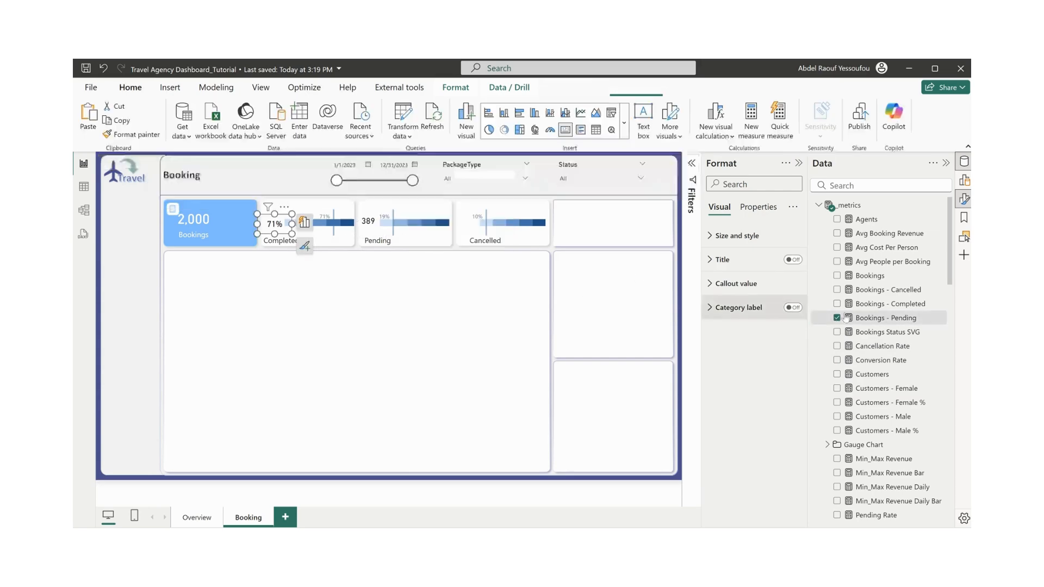
pyautogui.click(837, 361)
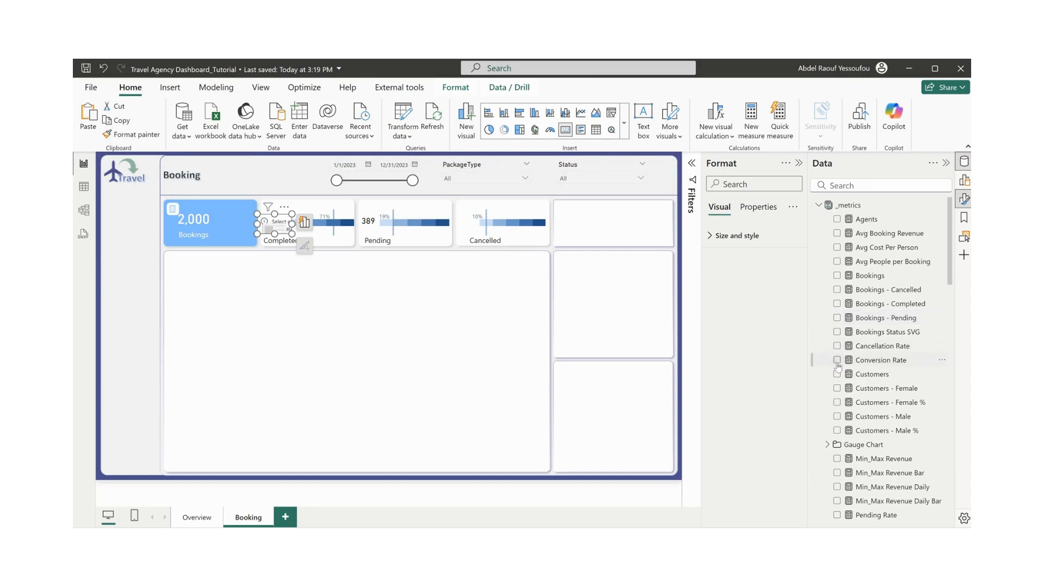
pyautogui.click(837, 304)
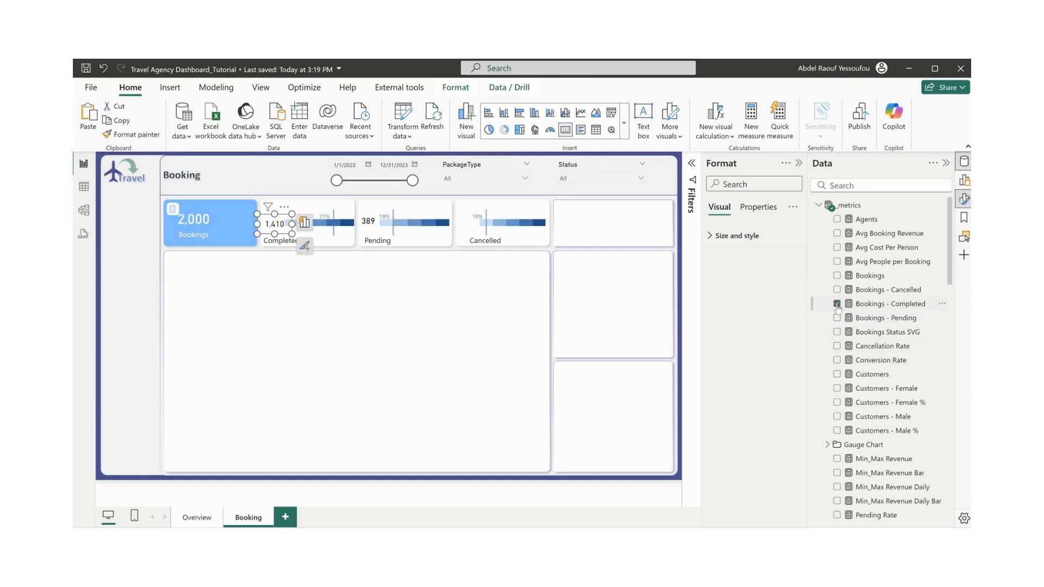
pyautogui.click(471, 281)
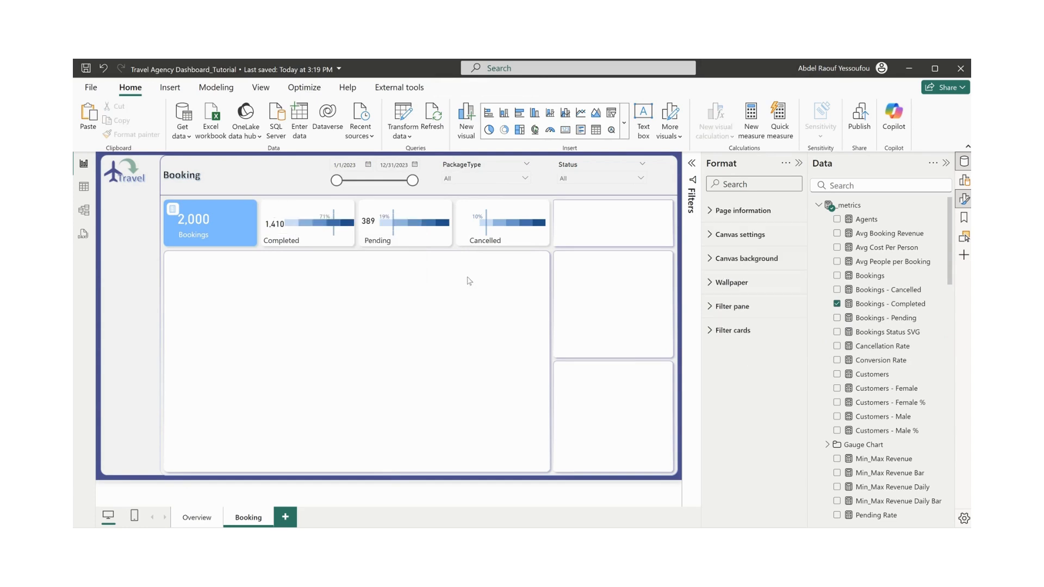
# - Nudge the Completed count card slightly left and up so it sits clear of the bars
pyautogui.click(269, 233)
pyautogui.press('Left')
pyautogui.press('Left')
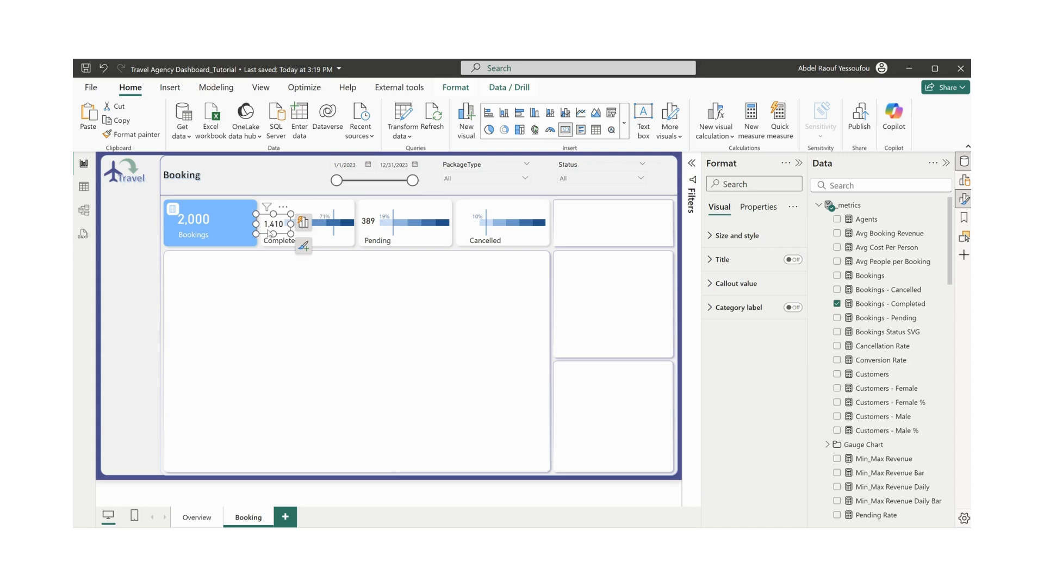
pyautogui.press('Up')
pyautogui.press('Up')
pyautogui.press('Left')
pyautogui.press('Left')
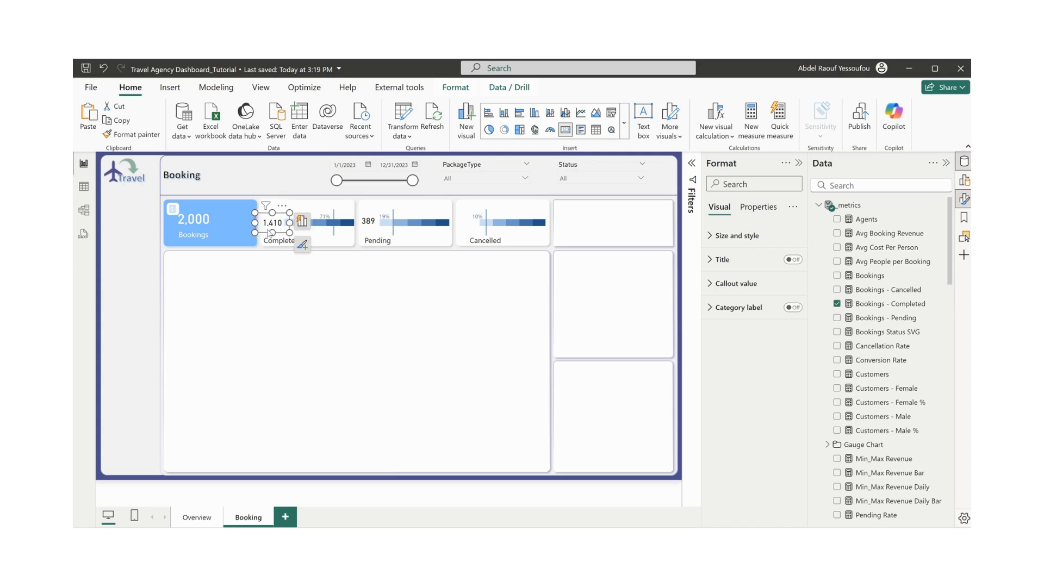
# - Paste the copied percentage card onto the Cancelled tile and make it show Bookings - Cancelled instead of Conversion Rate
pyautogui.hotkey('ctrl', 'v')
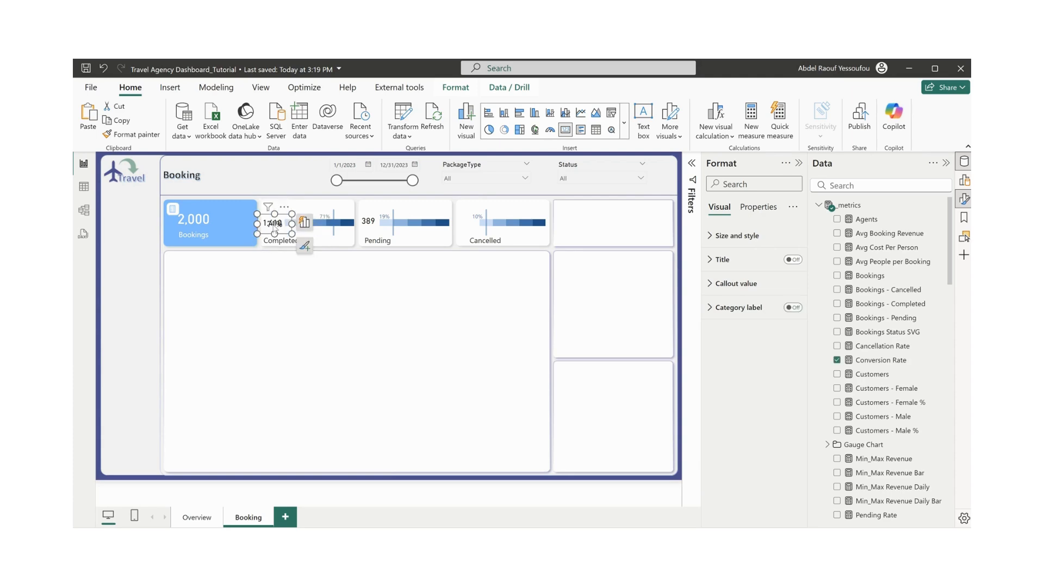
pyautogui.moveTo(276, 228); pyautogui.dragTo(469, 225)
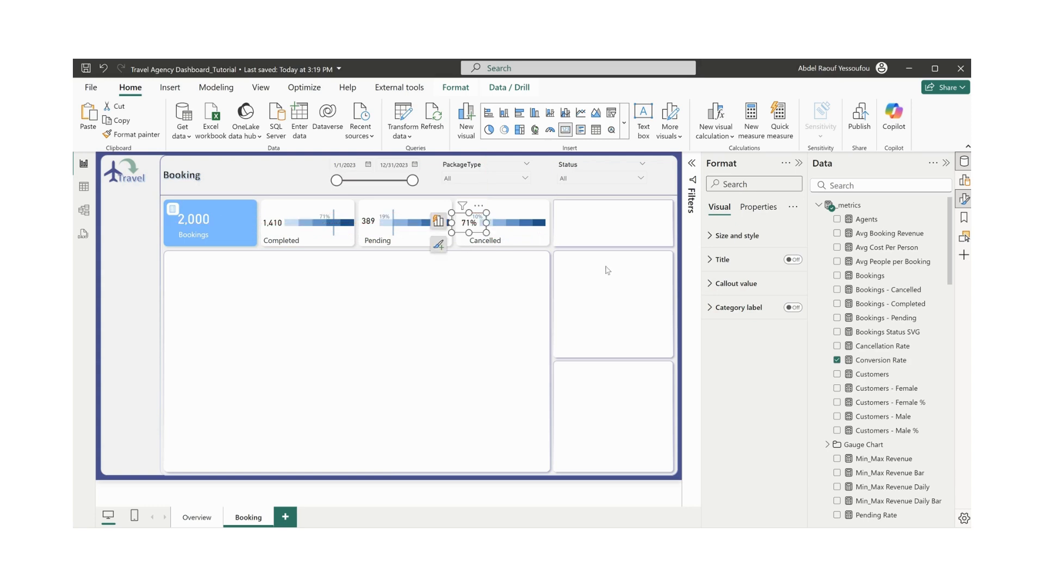
pyautogui.click(837, 360)
pyautogui.click(837, 290)
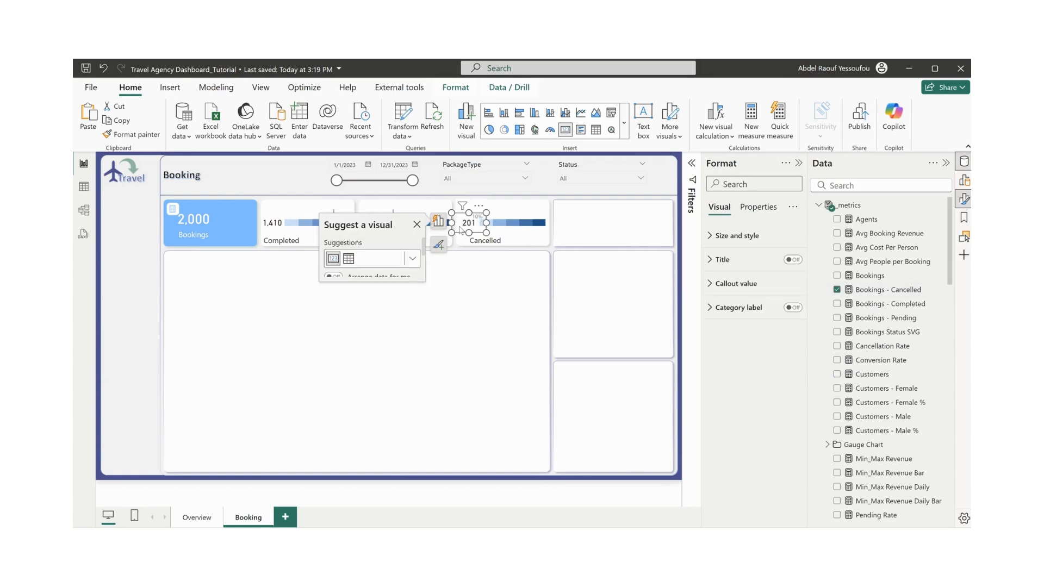
# - Nudge the Cancelled count card left, away from the bars on its tile
pyautogui.press('Left')
pyautogui.press('Left')
pyautogui.press('Left')
pyautogui.press('Left')
pyautogui.press('Left')
pyautogui.press('Left')
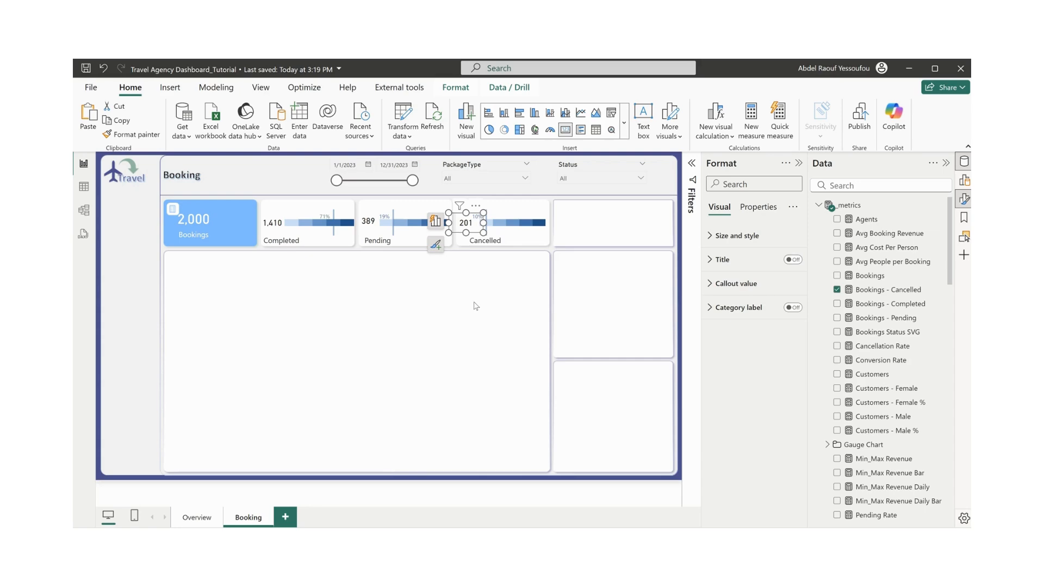
pyautogui.press('Escape')
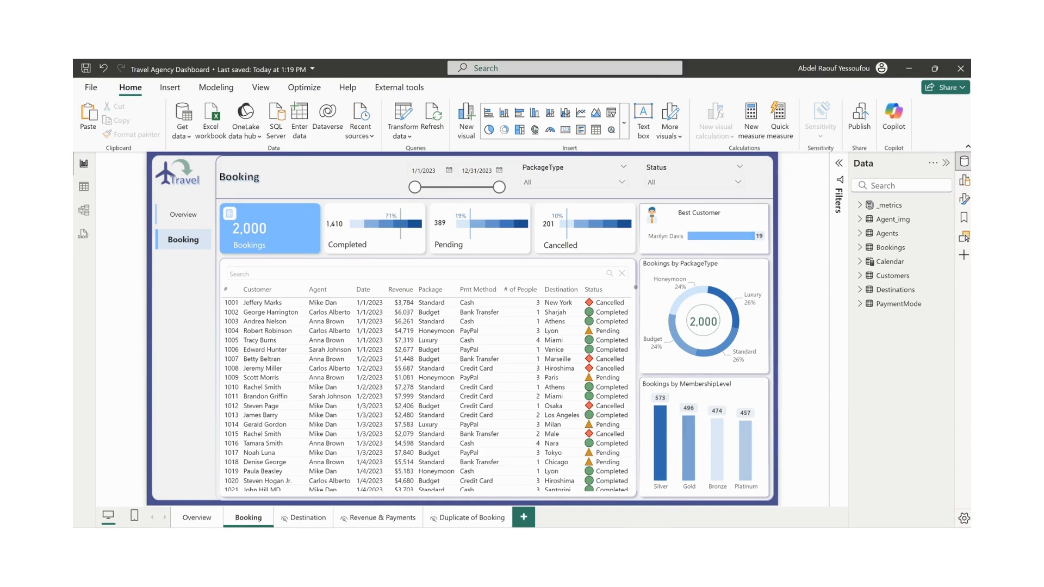
# - Return to the Travel Agency Dashboard_Tutorial report, widen the Agent Performance text box on the Overview page and go back to the Booking page
pyautogui.moveTo(611, 555)
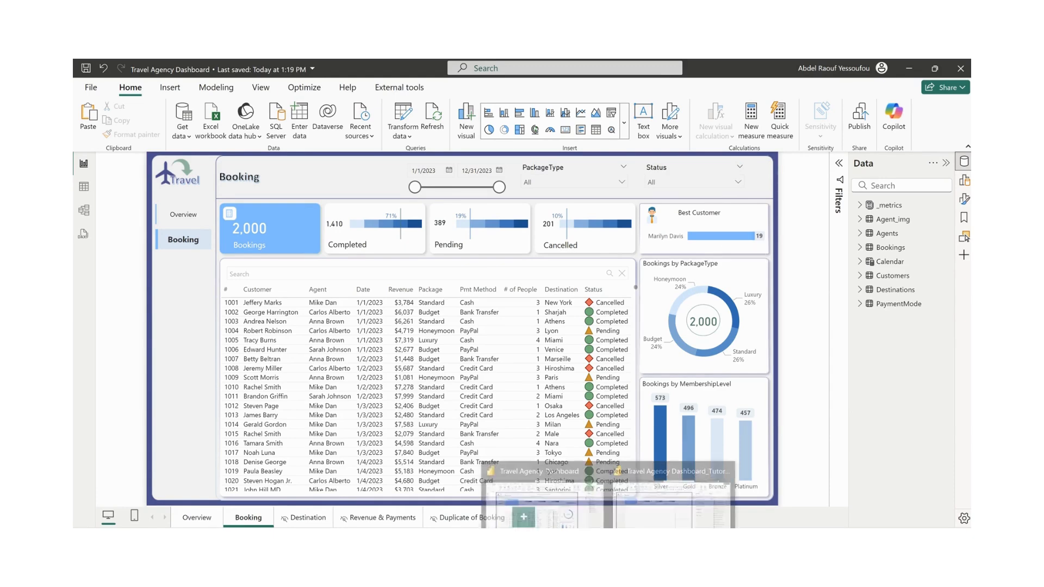
pyautogui.click(675, 504)
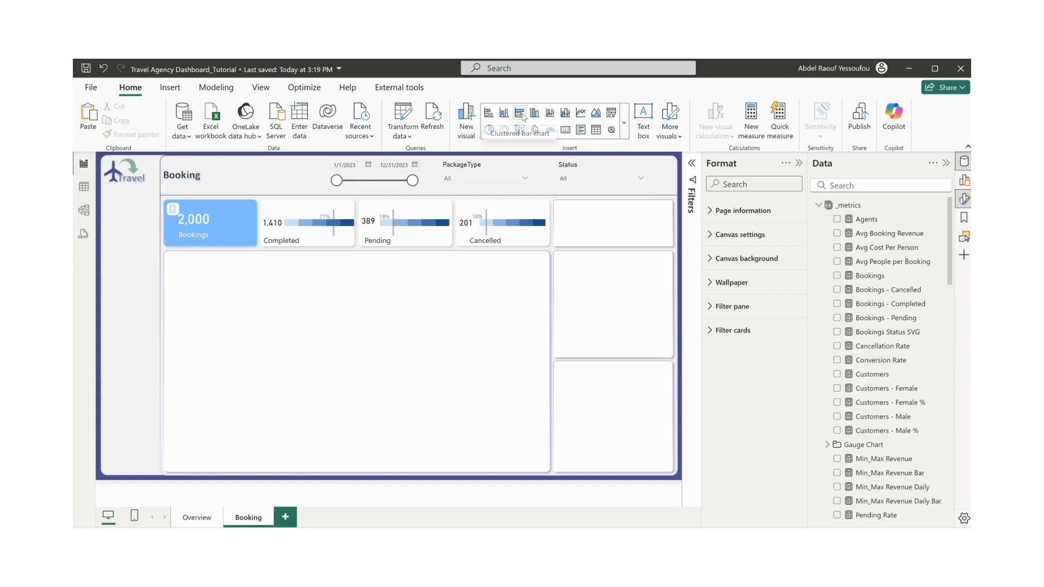
pyautogui.click(200, 519)
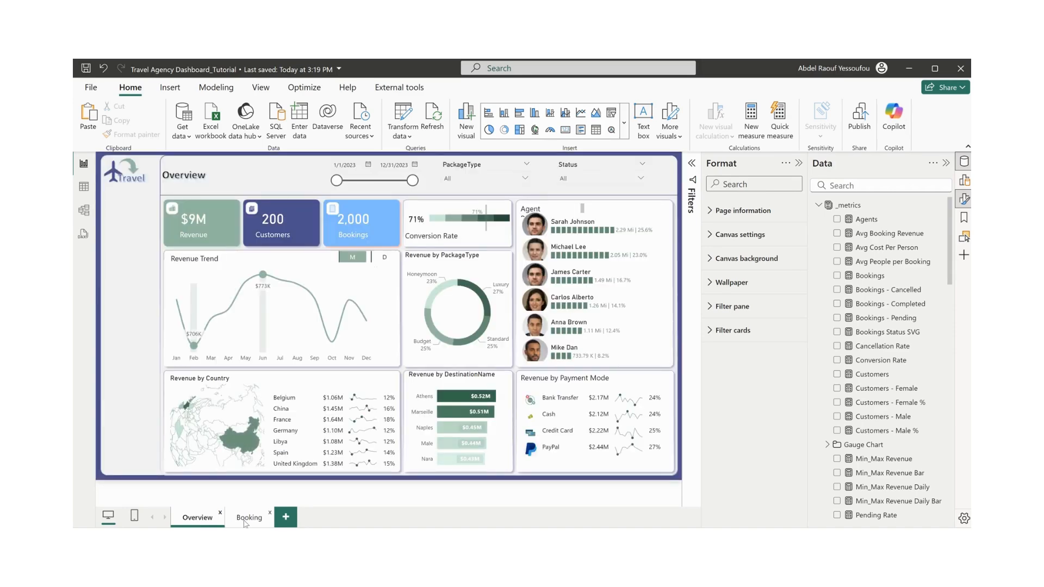
pyautogui.click(246, 519)
pyautogui.click(586, 211)
pyautogui.moveTo(586, 211); pyautogui.dragTo(638, 211)
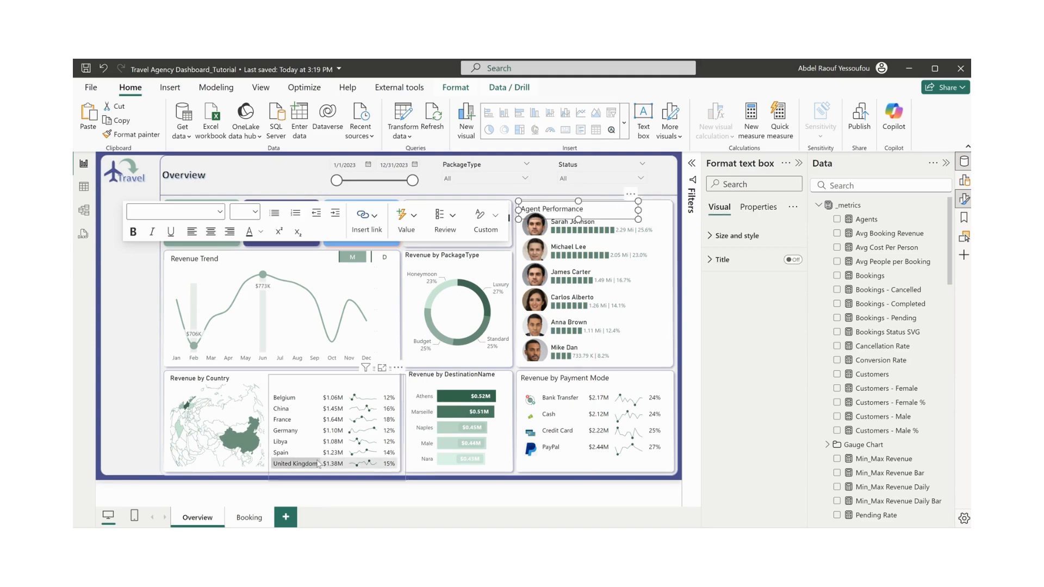
pyautogui.click(250, 518)
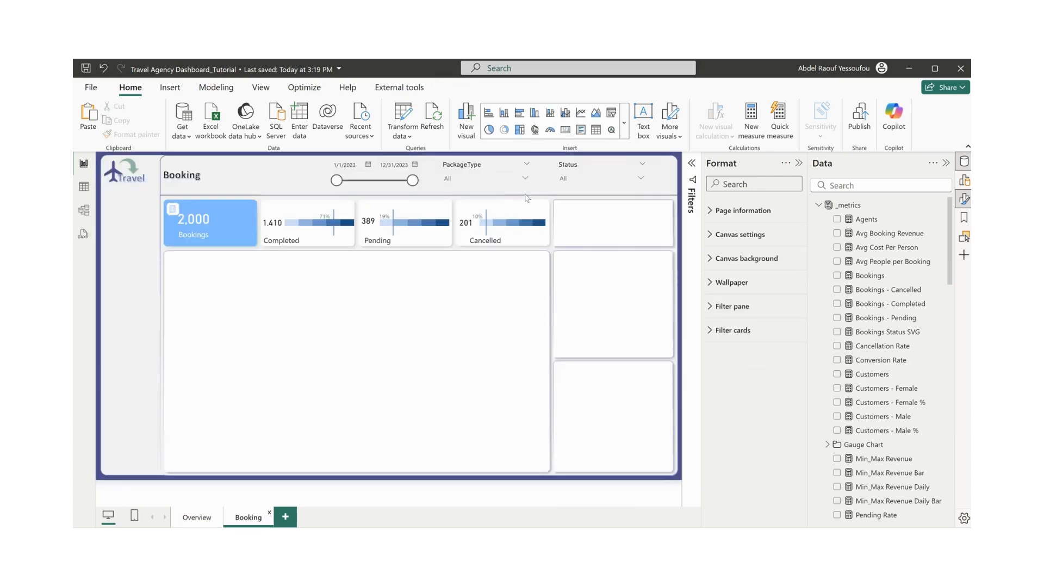
# - Insert a clustered bar chart of Revenue by customer FullName on the Booking page and enlarge it within the big empty tile
pyautogui.click(520, 117)
pyautogui.moveTo(211, 317); pyautogui.dragTo(357, 304)
pyautogui.scroll(-10, 900, 402)
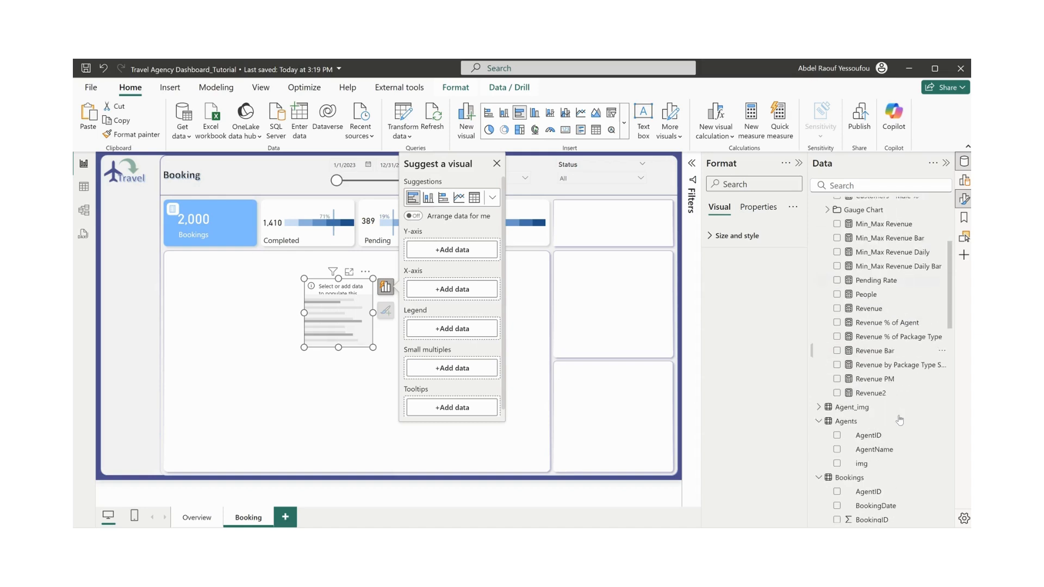
pyautogui.scroll(-10, 900, 420)
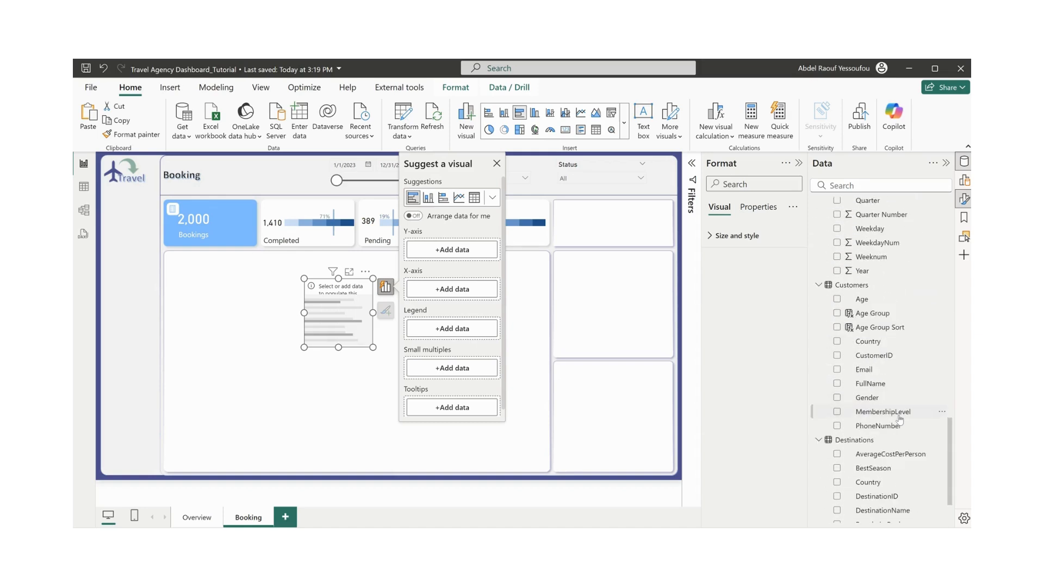
pyautogui.click(837, 384)
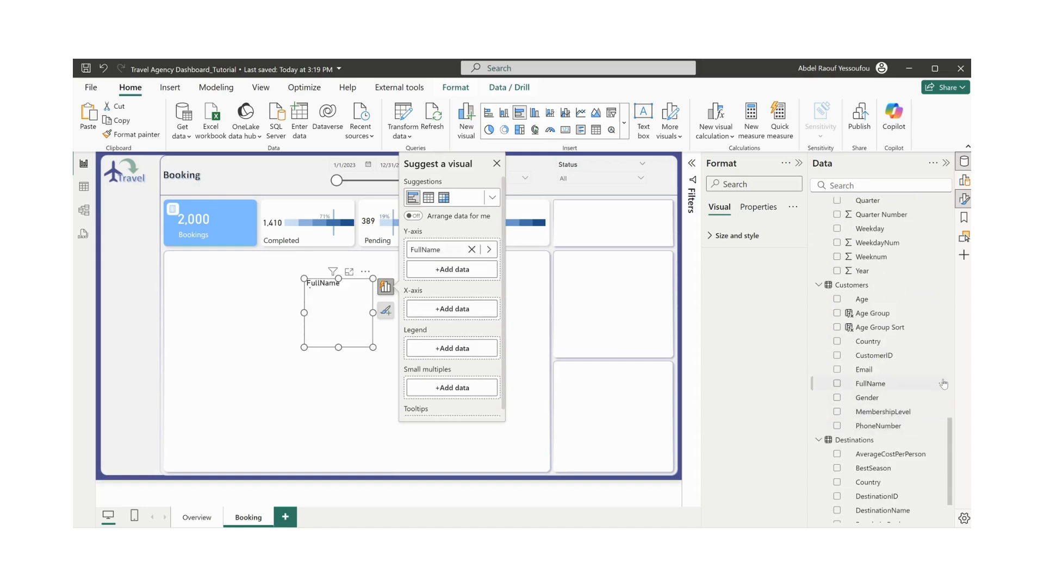
pyautogui.scroll(5, 921, 384)
pyautogui.scroll(10, 922, 384)
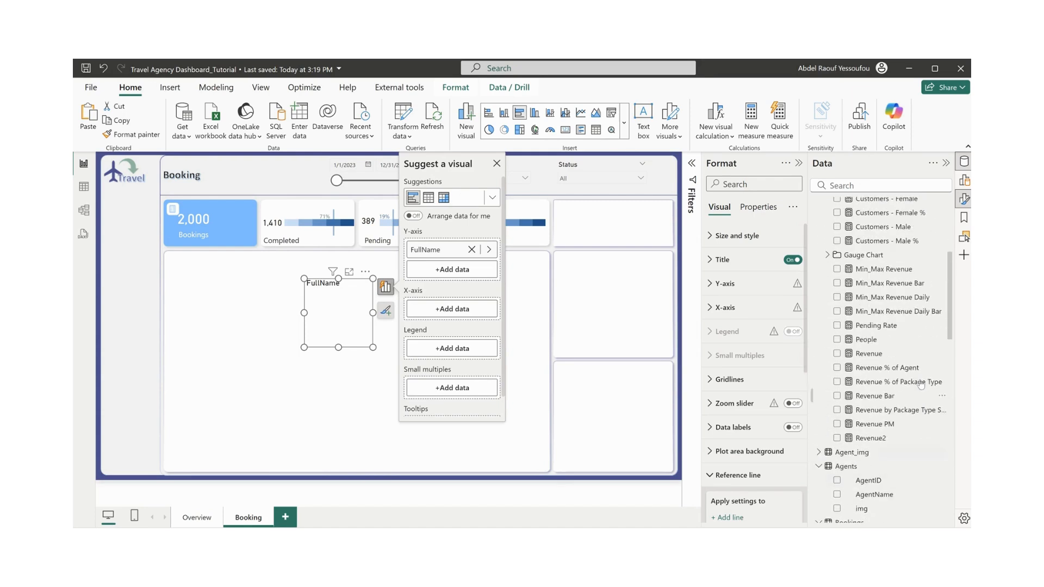
pyautogui.click(837, 353)
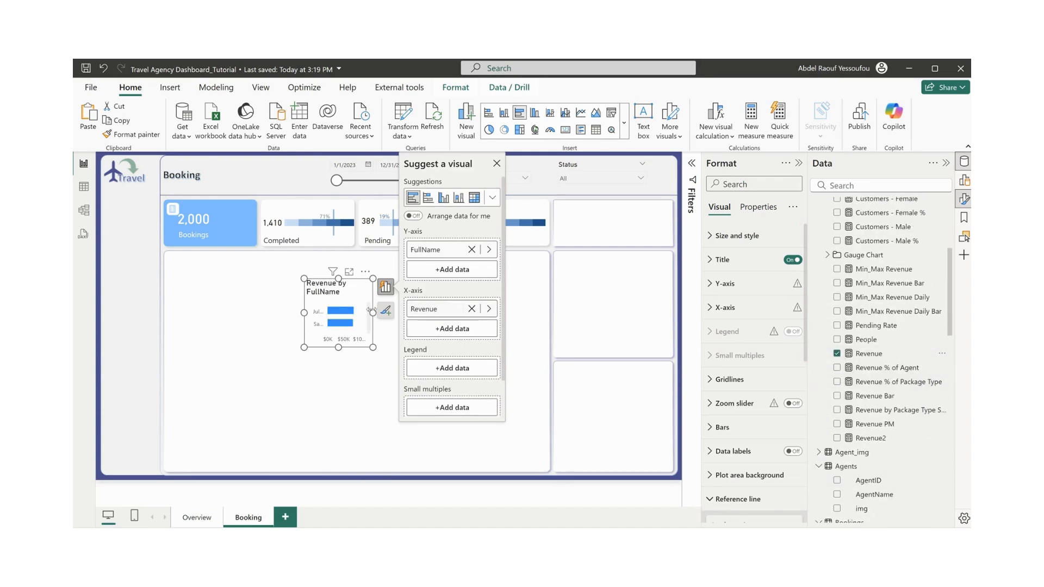
pyautogui.moveTo(372, 313); pyautogui.dragTo(527, 312)
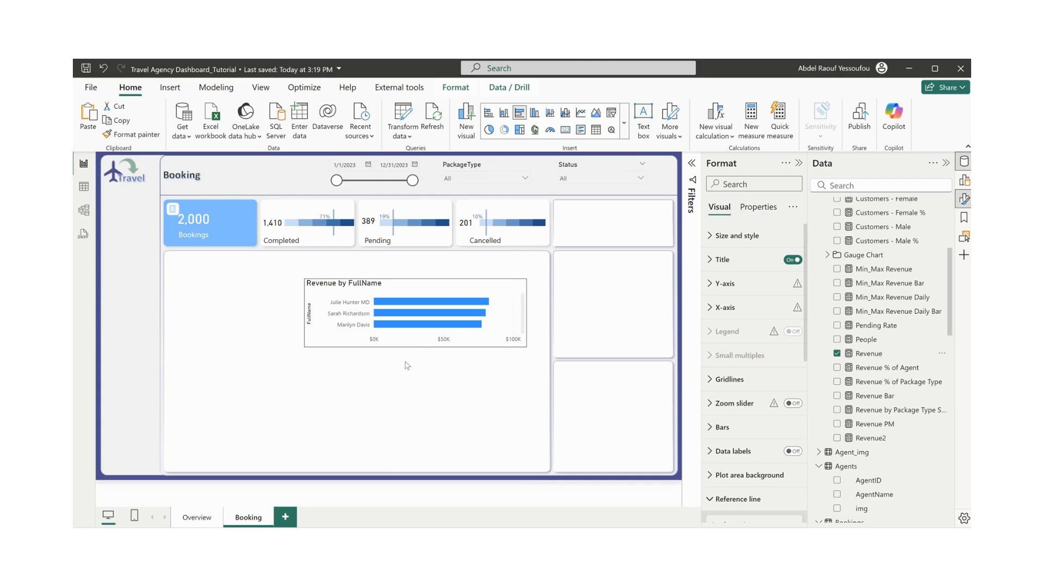
pyautogui.moveTo(416, 351); pyautogui.dragTo(417, 418)
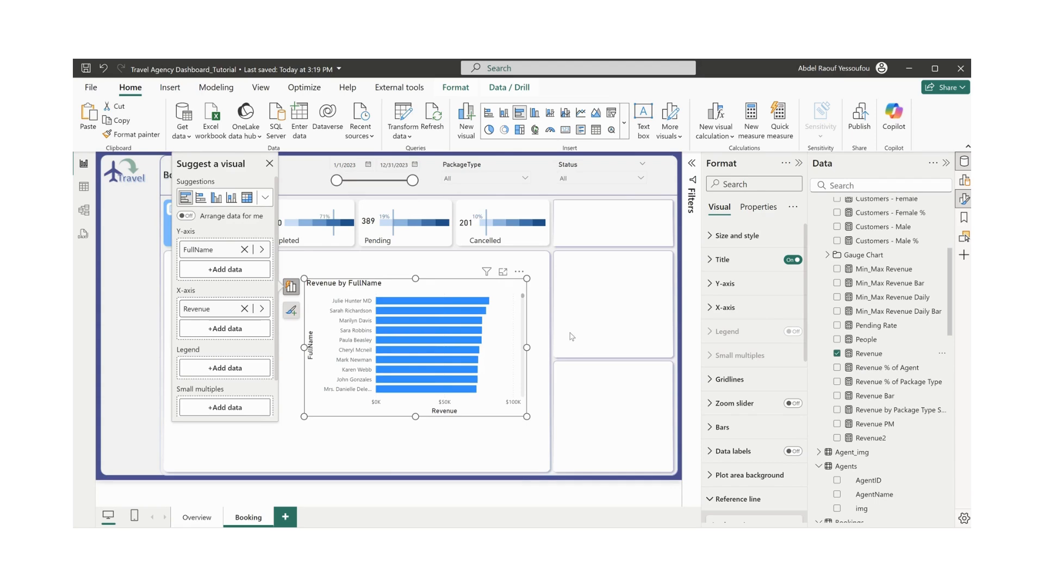
# - Set the chart's FullName filter to Top N, showing the top 1 item, with Revenue as the ranking value
pyautogui.click(692, 163)
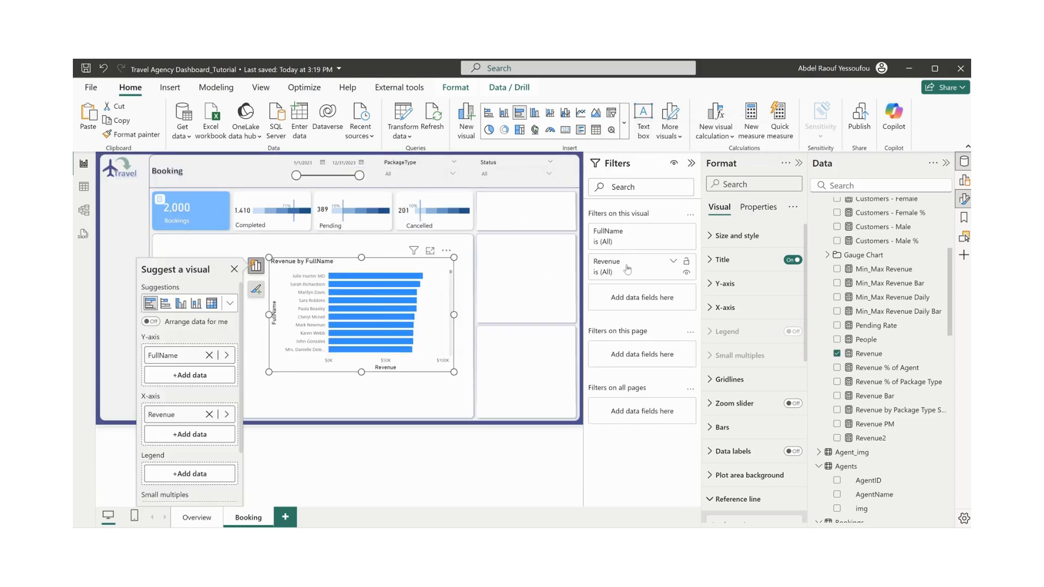
pyautogui.click(635, 236)
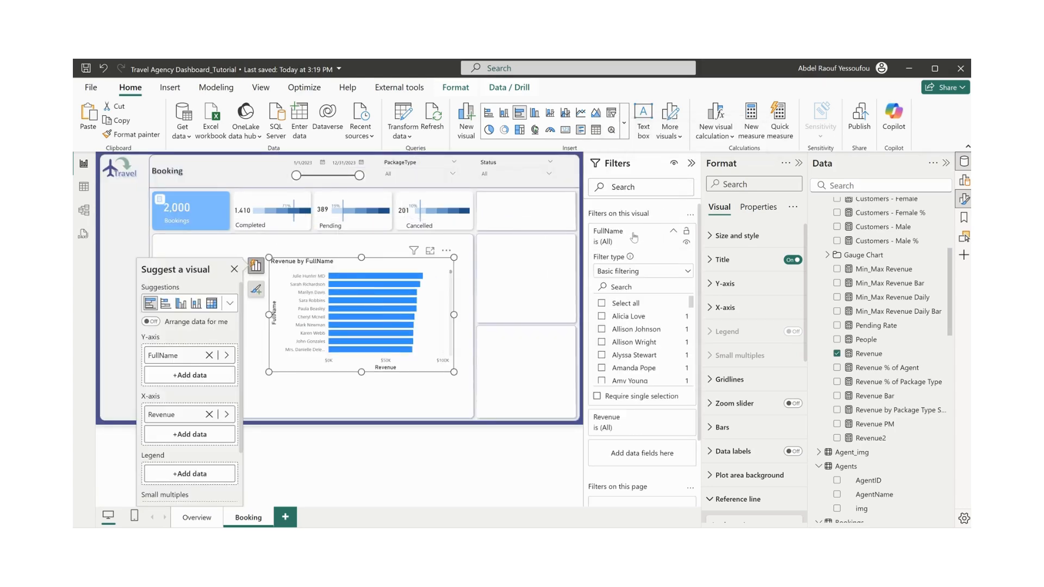
pyautogui.click(628, 272)
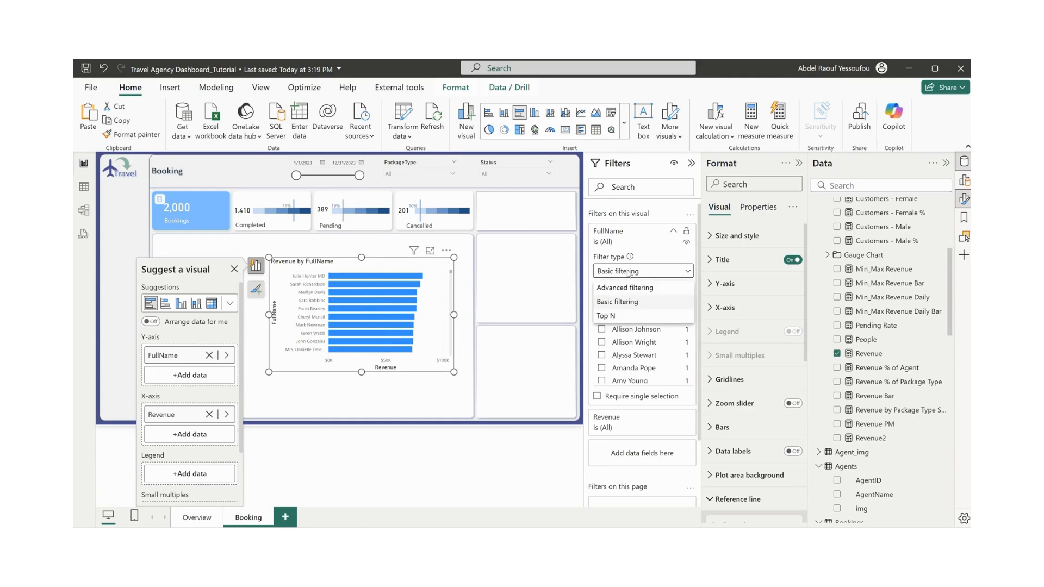
pyautogui.click(610, 318)
pyautogui.click(653, 301)
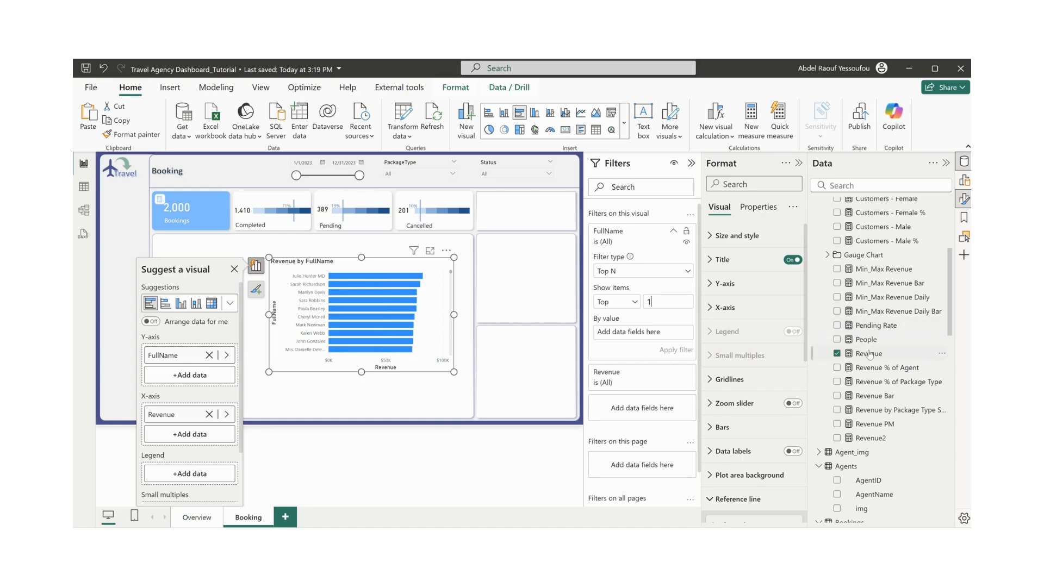
pyautogui.moveTo(870, 355); pyautogui.dragTo(626, 333)
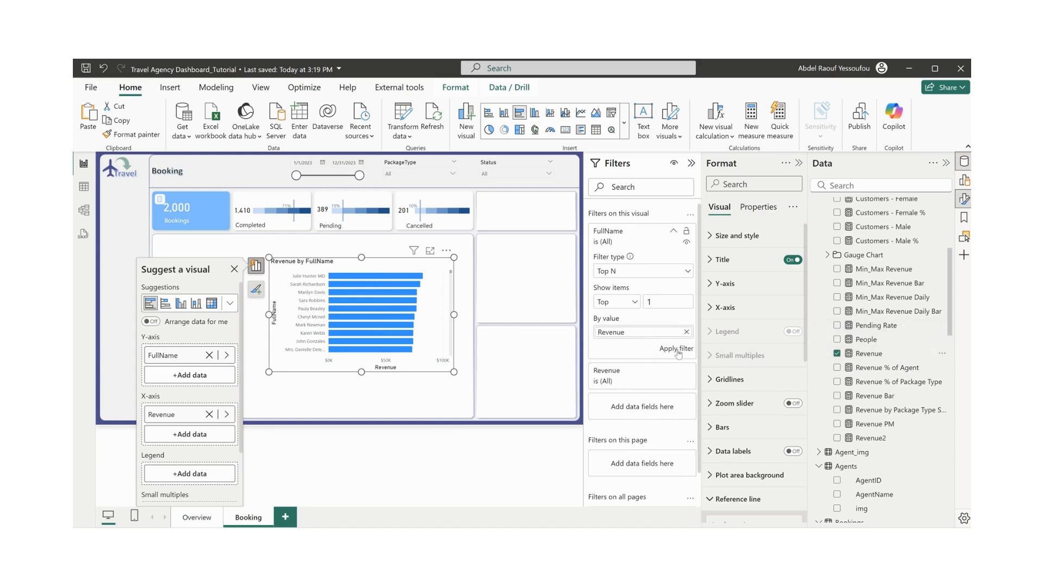
# - Remove Revenue from the Top N filter's ranking value and replace it with the Bookings measure in the bar chart
pyautogui.click(689, 332)
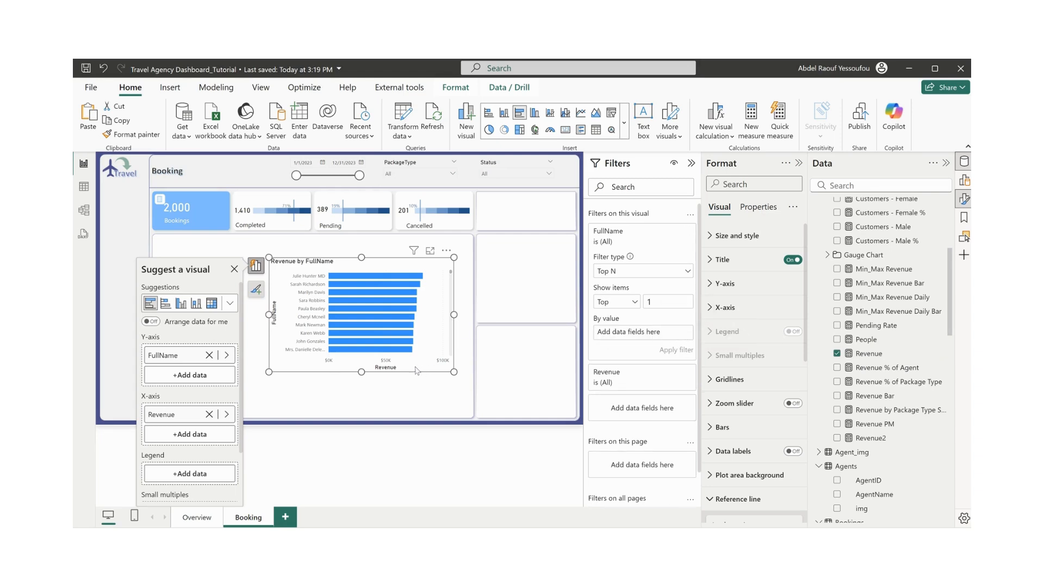
pyautogui.click(847, 359)
pyautogui.scroll(3, 848, 364)
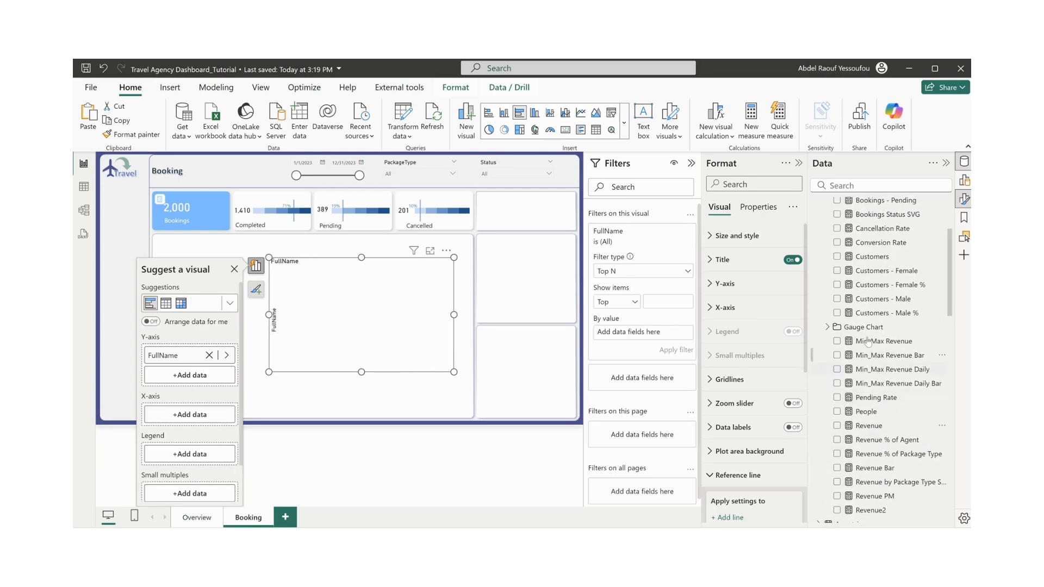
pyautogui.scroll(4, 847, 372)
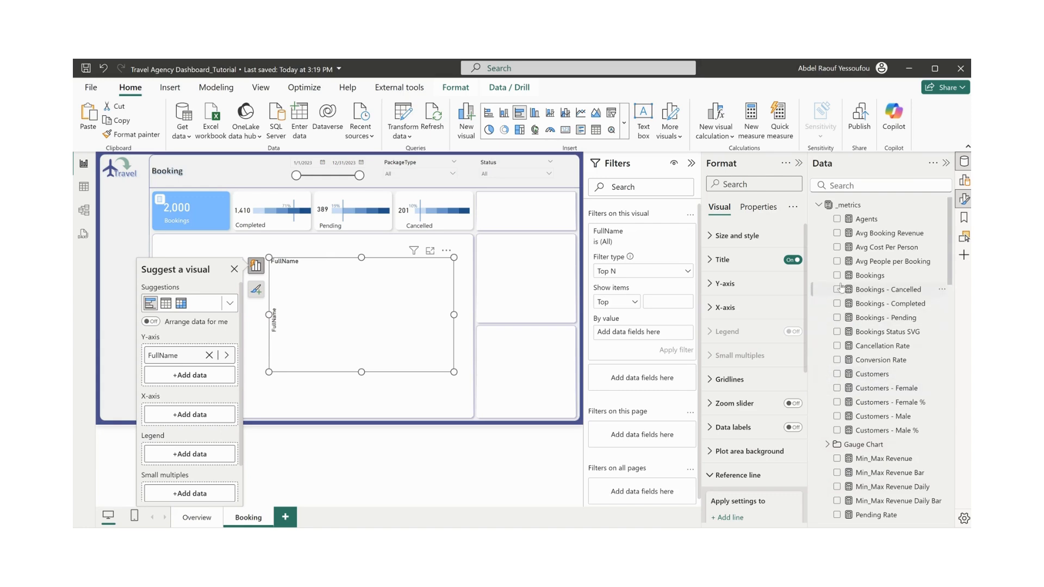
pyautogui.click(837, 276)
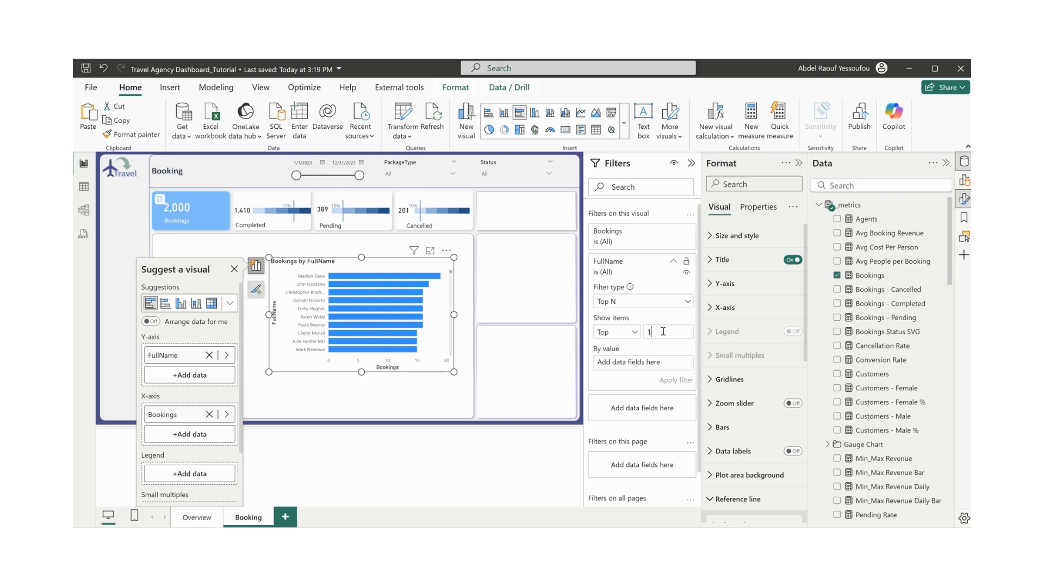
# - Rank the bar chart's FullName Top N filter by the Bookings measure and apply the filter
pyautogui.moveTo(870, 276); pyautogui.dragTo(660, 367)
pyautogui.click(676, 380)
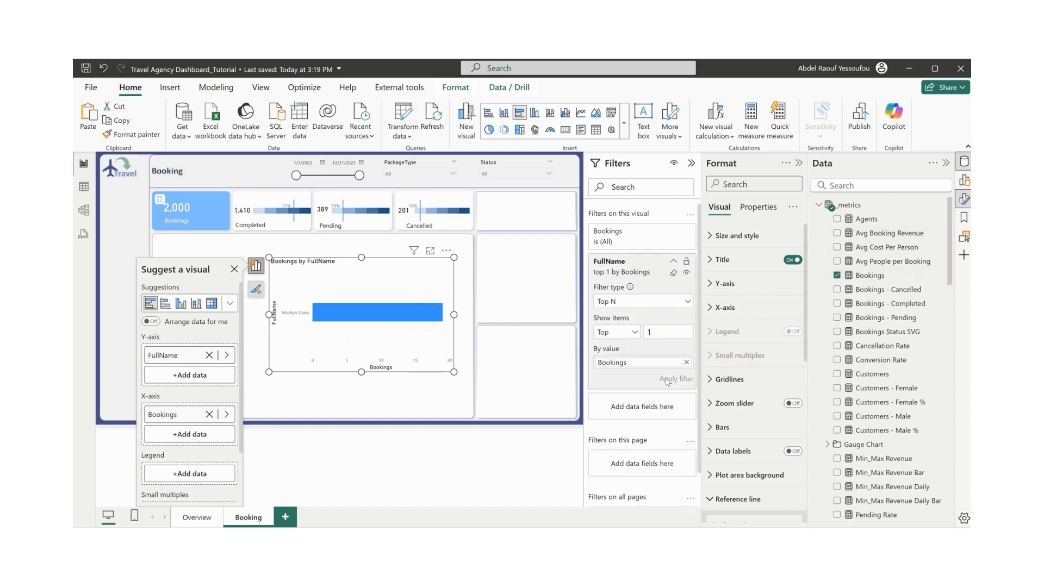
# - Hide the bar chart's title, both axis titles and the X-axis values, and turn on its data labels
pyautogui.click(790, 262)
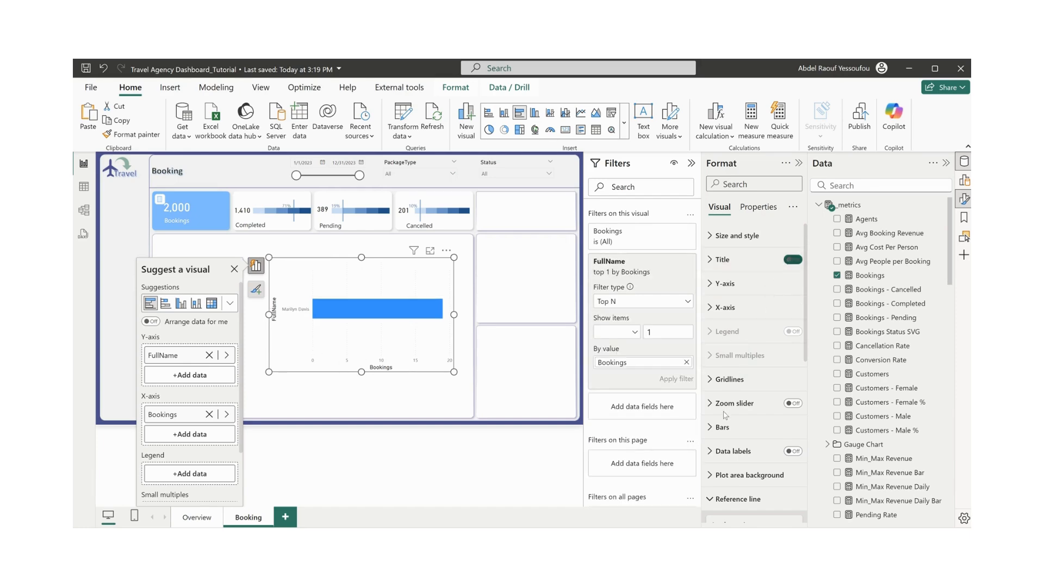
pyautogui.click(734, 296)
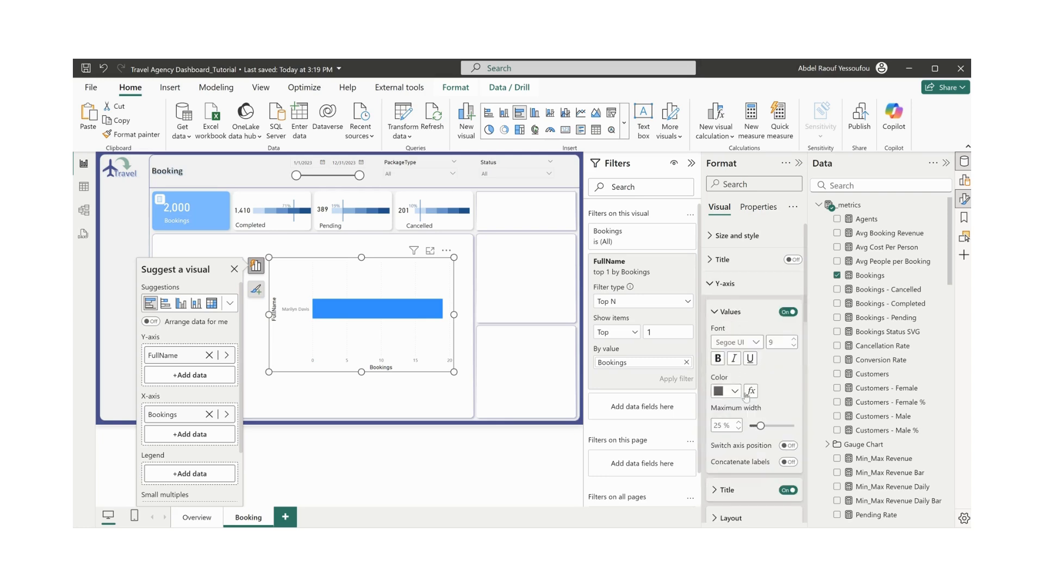
pyautogui.click(787, 491)
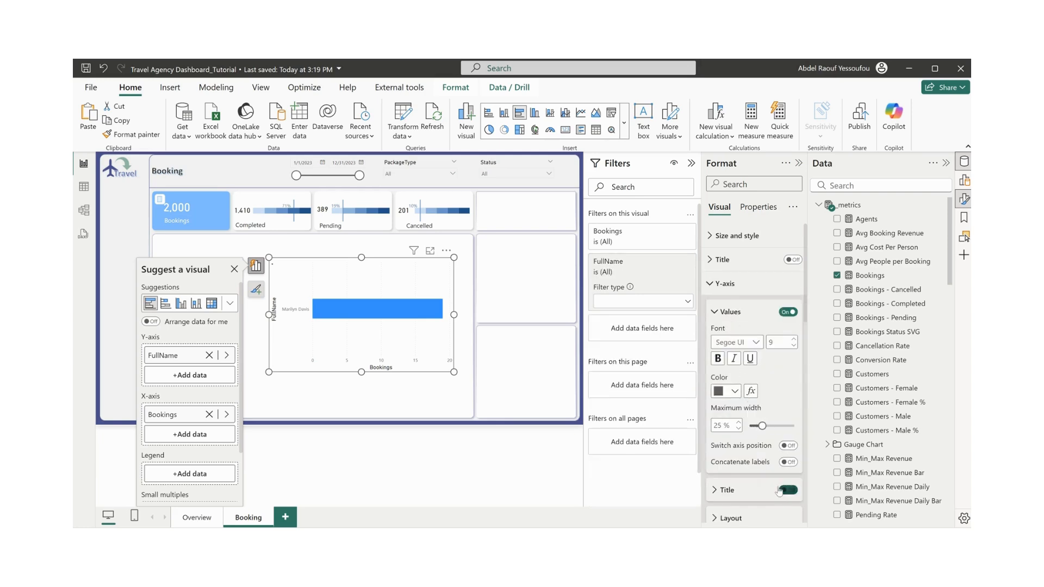
pyautogui.click(730, 284)
pyautogui.click(726, 308)
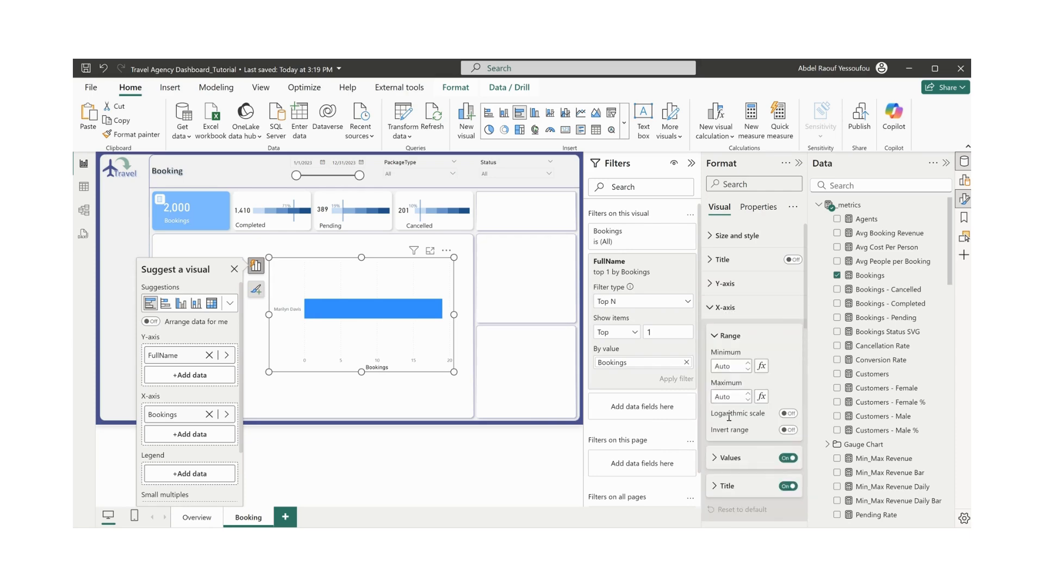
pyautogui.click(787, 487)
pyautogui.click(785, 458)
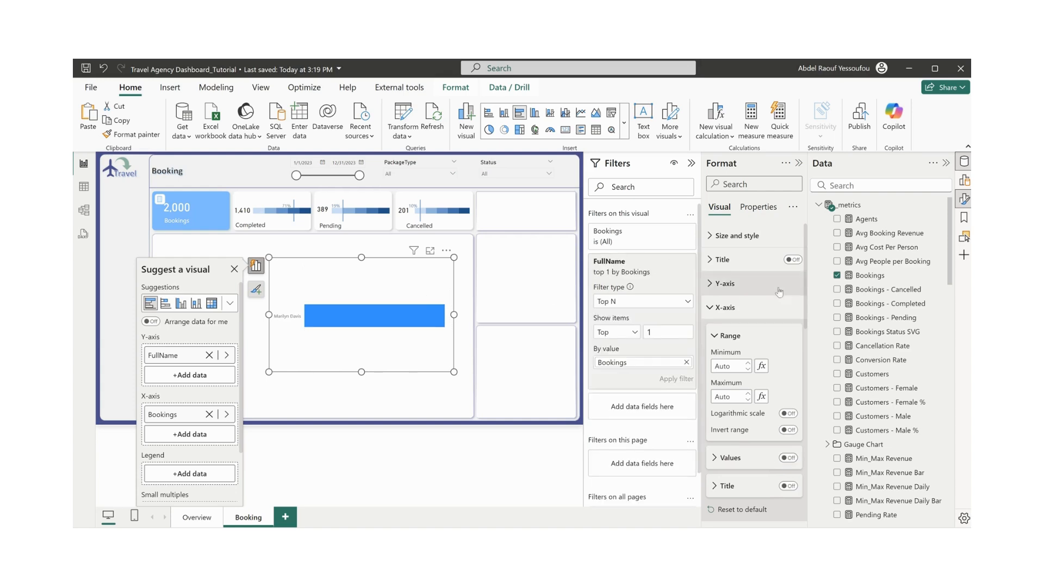
pyautogui.click(721, 307)
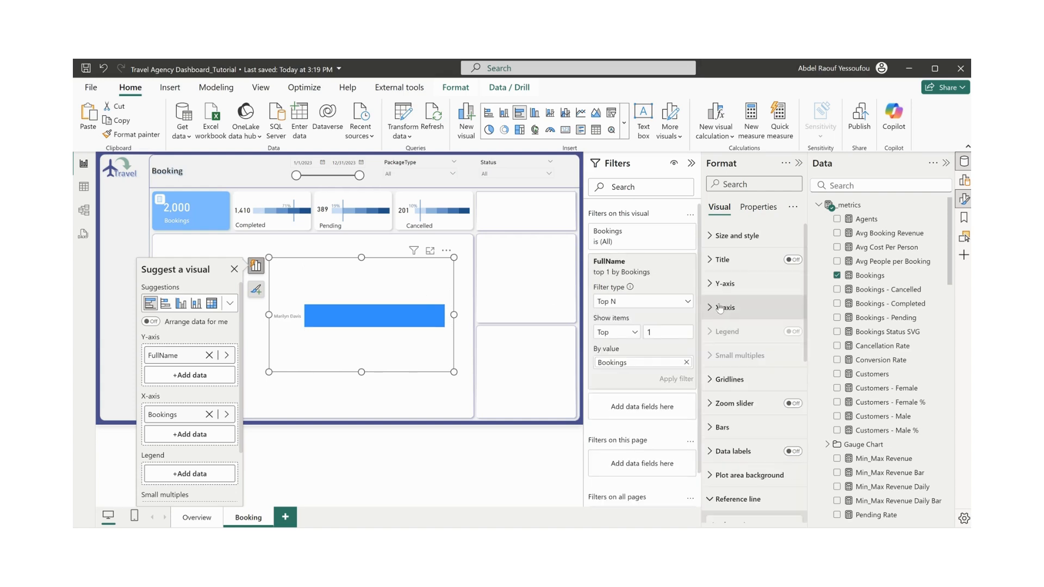
pyautogui.click(795, 452)
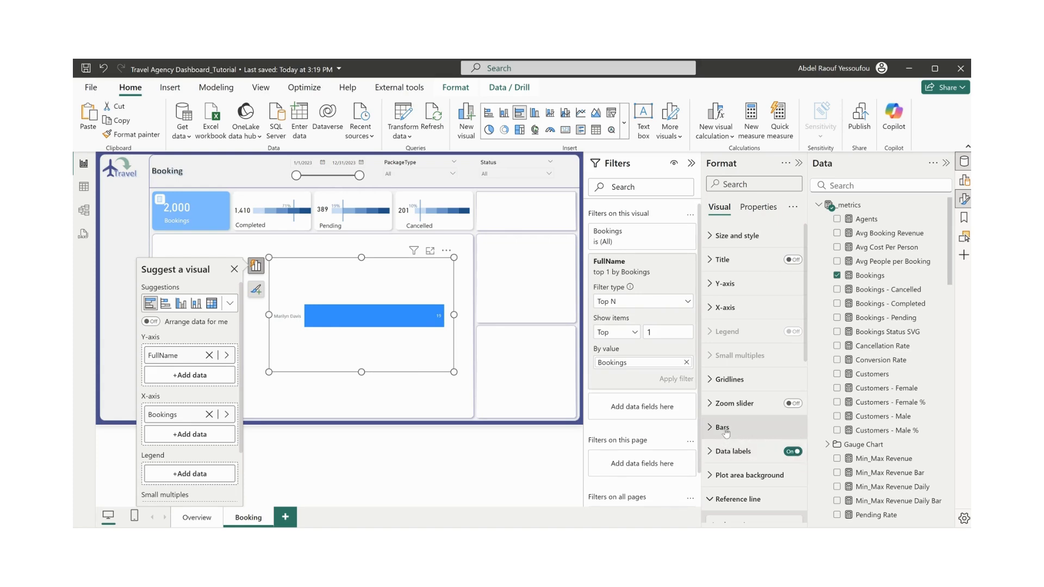
# - Shrink the bar chart to fit the empty tile beside the Cancelled card, move it there and collapse the filter pane
pyautogui.moveTo(361, 372); pyautogui.dragTo(373, 303)
pyautogui.moveTo(270, 281); pyautogui.dragTo(530, 231)
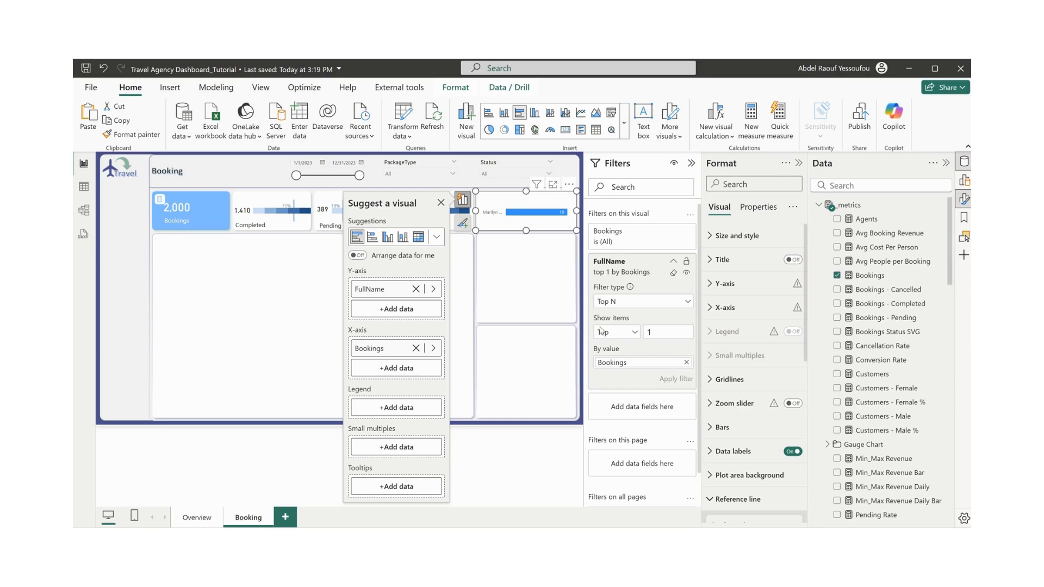
pyautogui.click(691, 163)
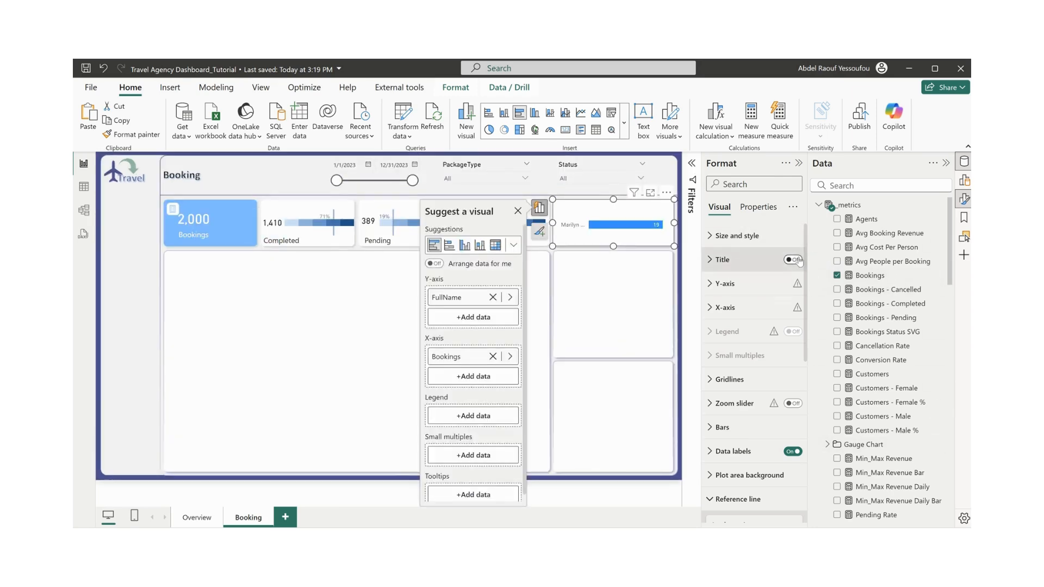
# - Show the bar chart's title with the text "Our Best Customer" at font size 12
pyautogui.click(794, 260)
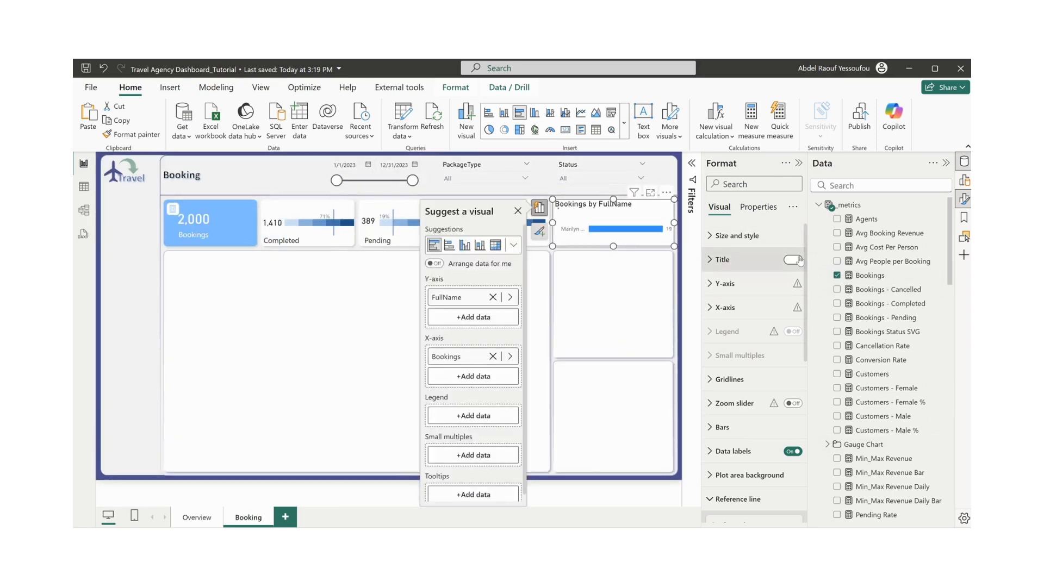
pyautogui.click(734, 264)
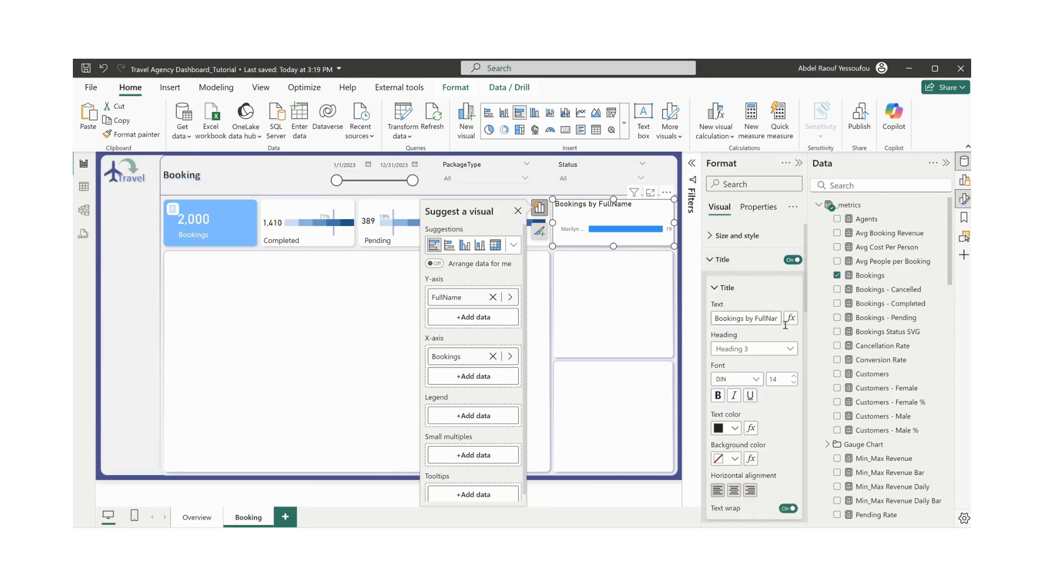
pyautogui.click(794, 383)
pyautogui.tripleClick(736, 318)
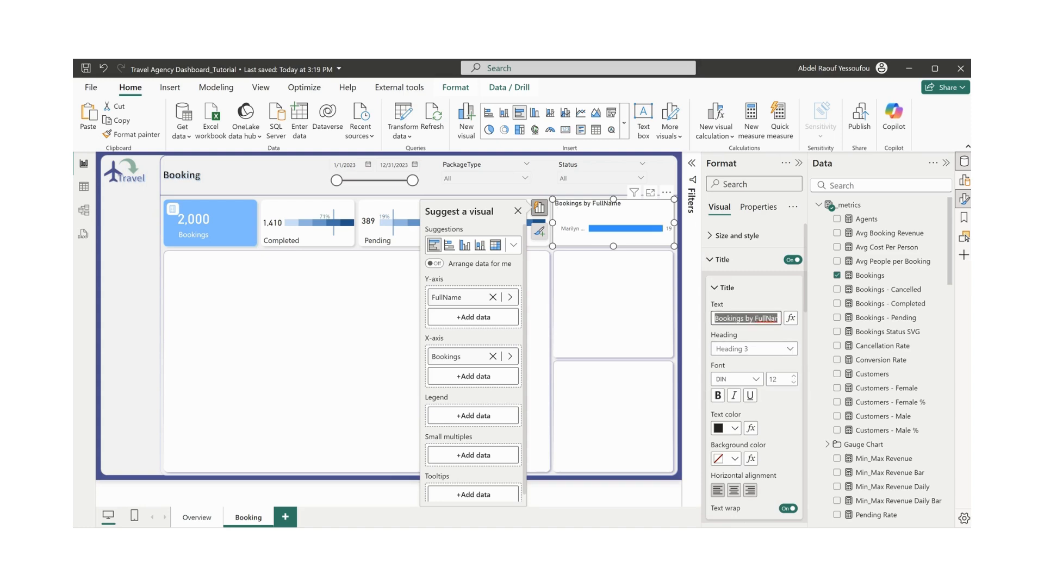
pyautogui.write('Our ')
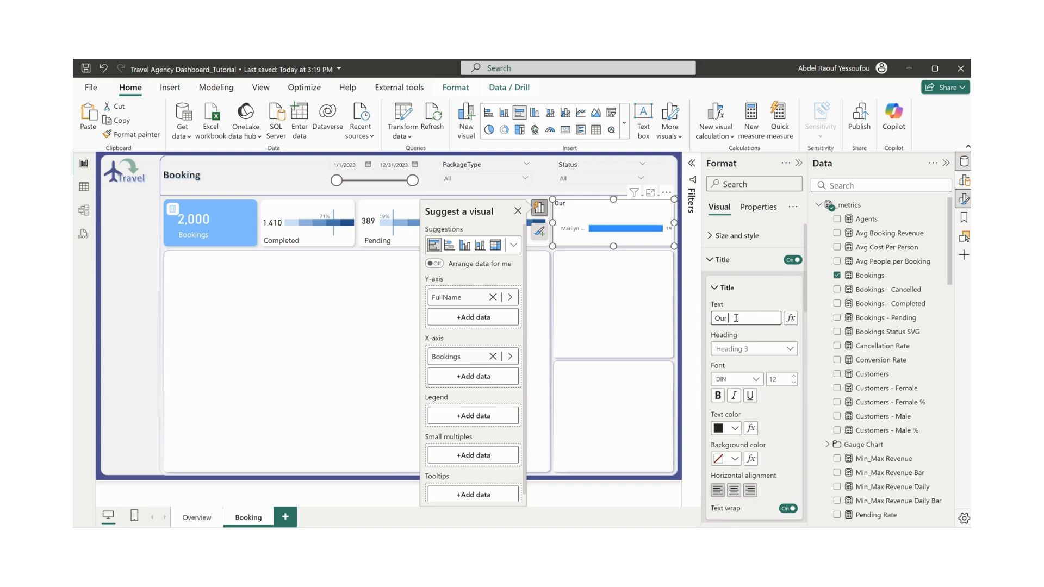
pyautogui.write('Best Customer')
pyautogui.click(580, 245)
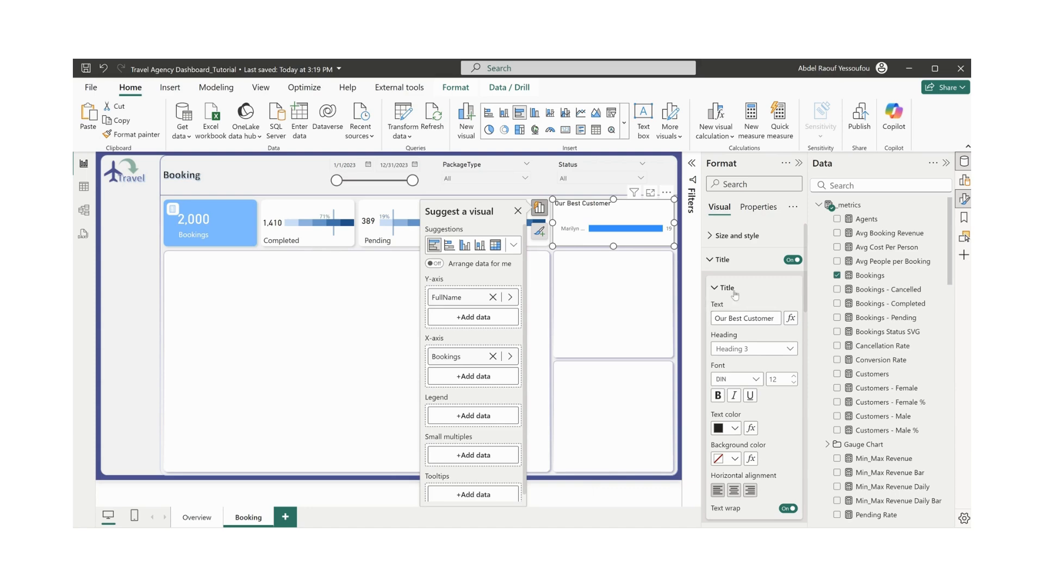
pyautogui.click(722, 260)
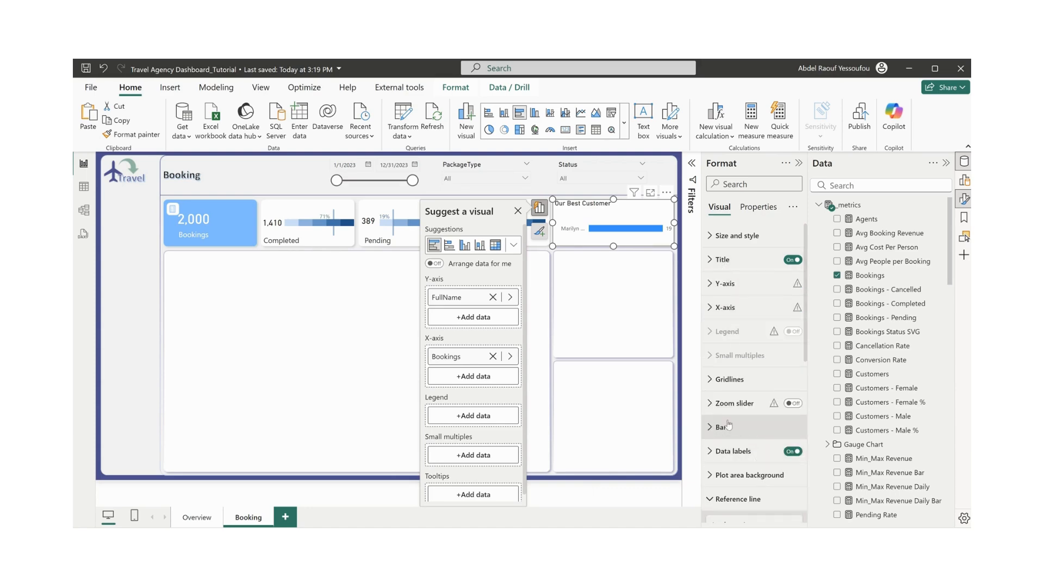
# - Set the maximum width of the chart's Y-axis values to 37 %
pyautogui.click(732, 284)
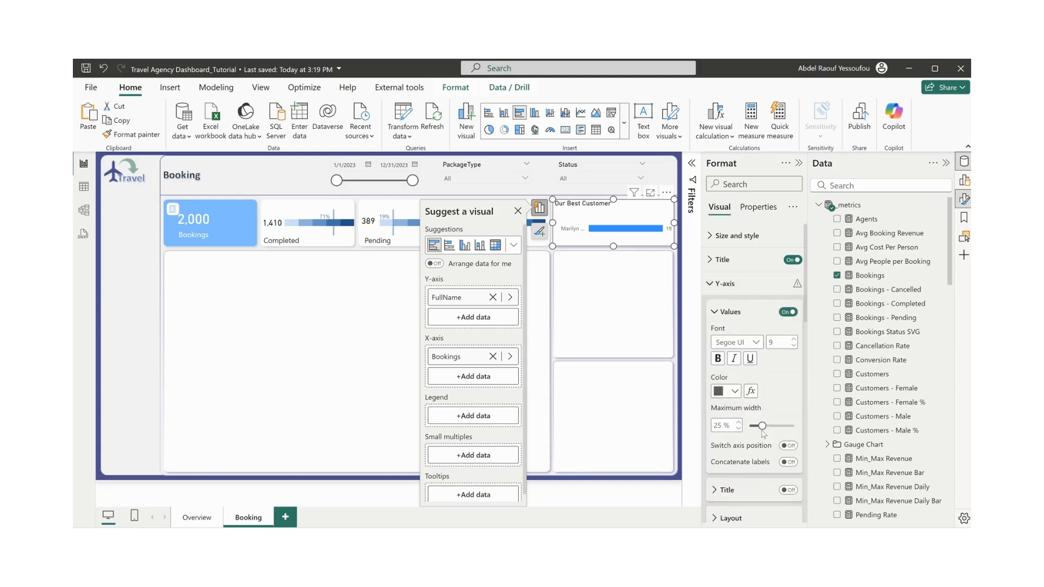
pyautogui.moveTo(763, 425); pyautogui.dragTo(777, 428)
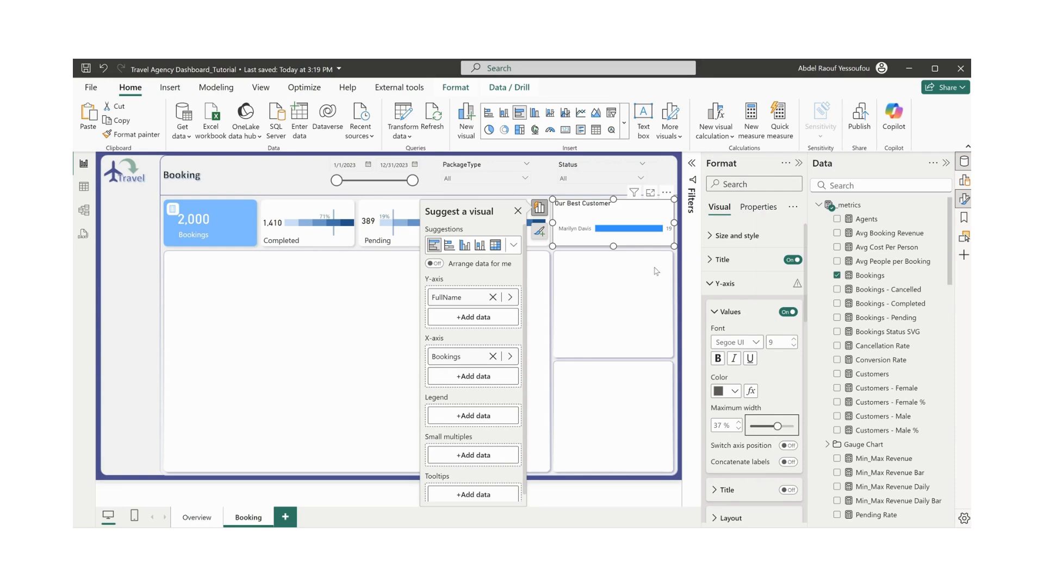
pyautogui.click(725, 284)
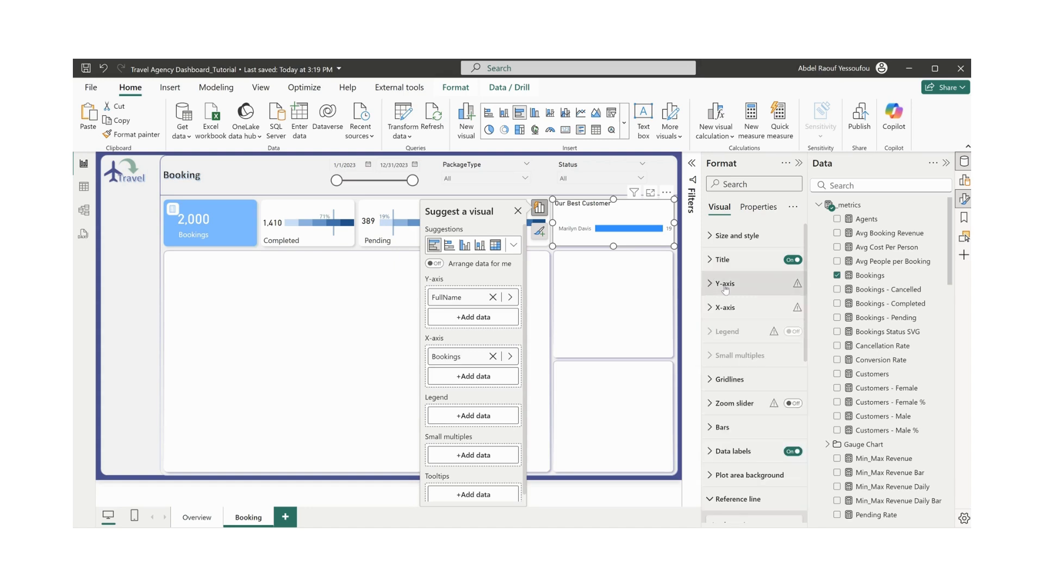
# - Make the values of the bar chart's data labels bold
pyautogui.click(732, 452)
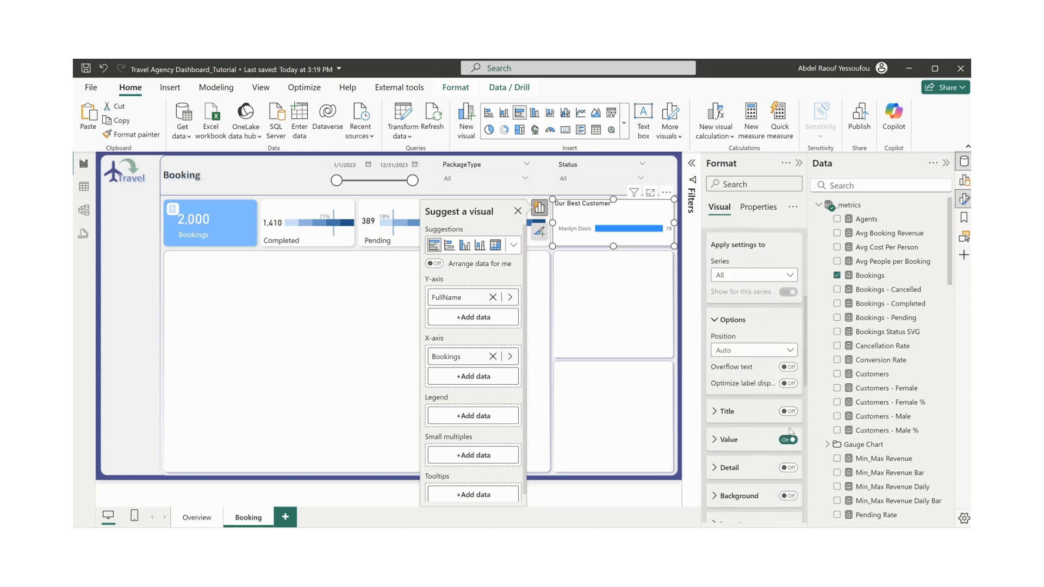
pyautogui.scroll(-2, 748, 443)
pyautogui.scroll(-2, 748, 443)
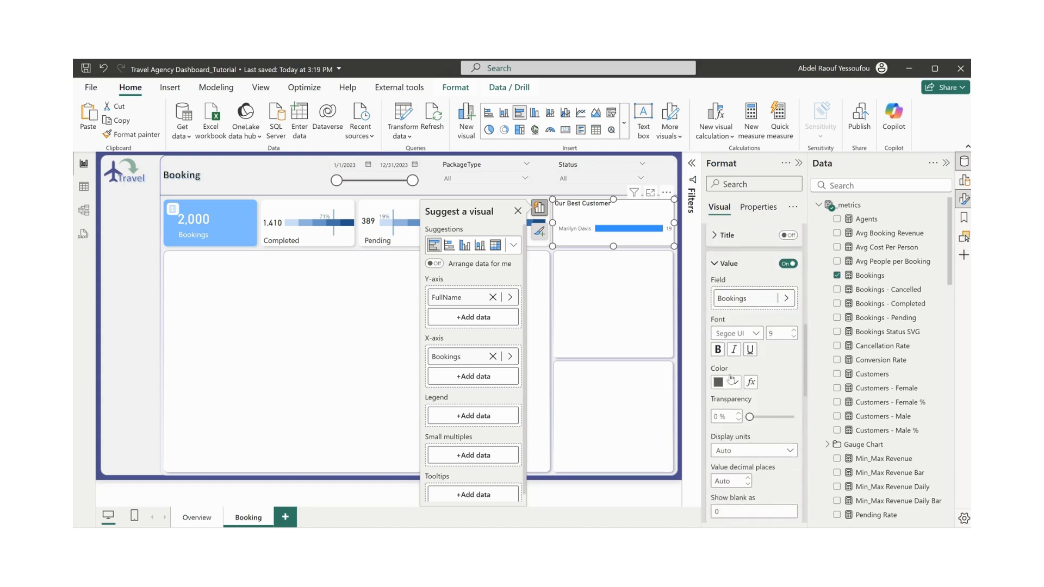
pyautogui.click(719, 349)
pyautogui.scroll(-4, 772, 367)
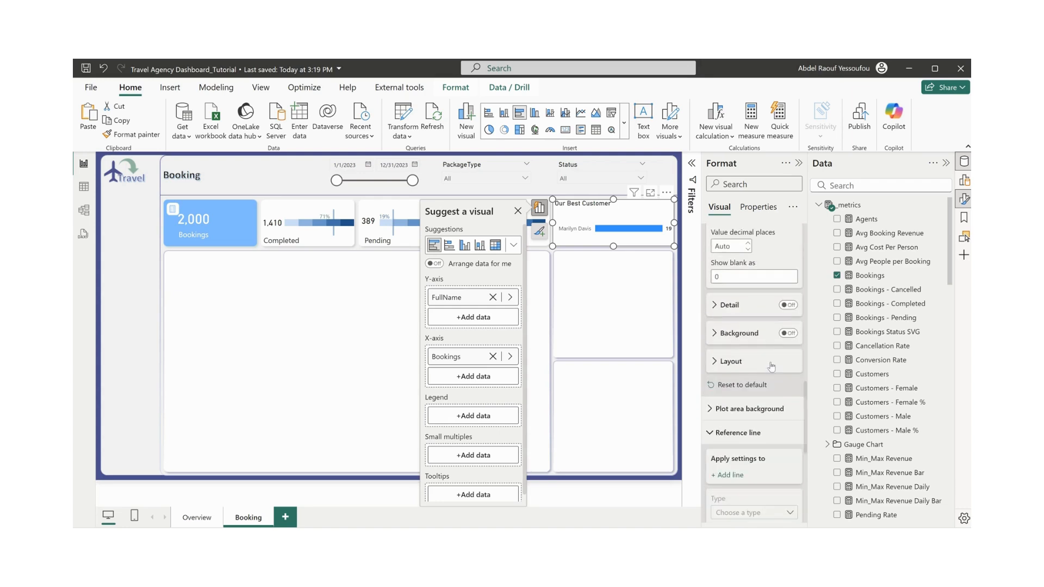
pyautogui.scroll(-4, 770, 366)
pyautogui.scroll(10, 772, 369)
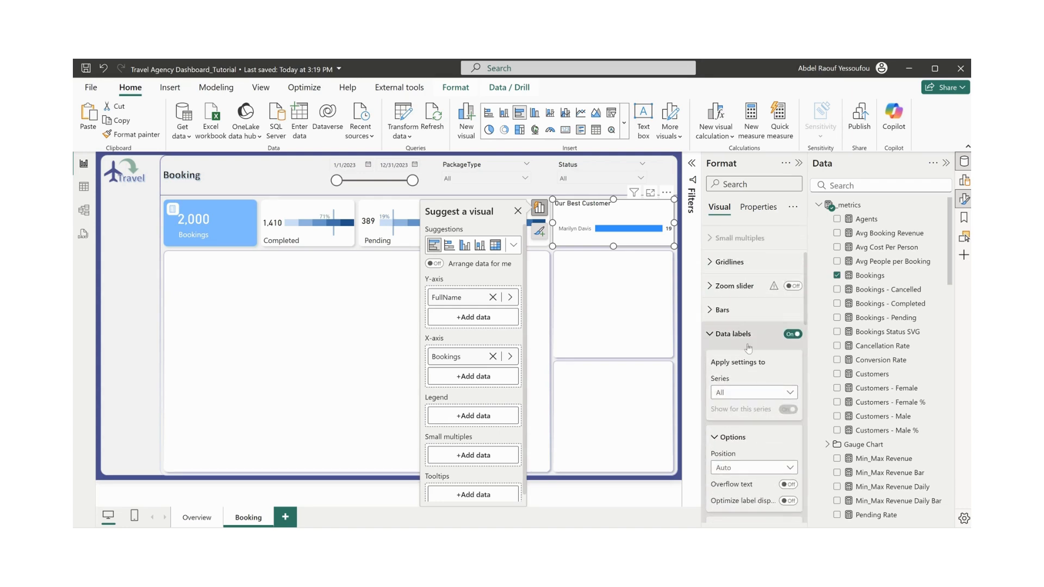
# - Change the bar color of the Our Best Customer chart to the medium blue among the recent colors
pyautogui.click(723, 310)
pyautogui.click(735, 427)
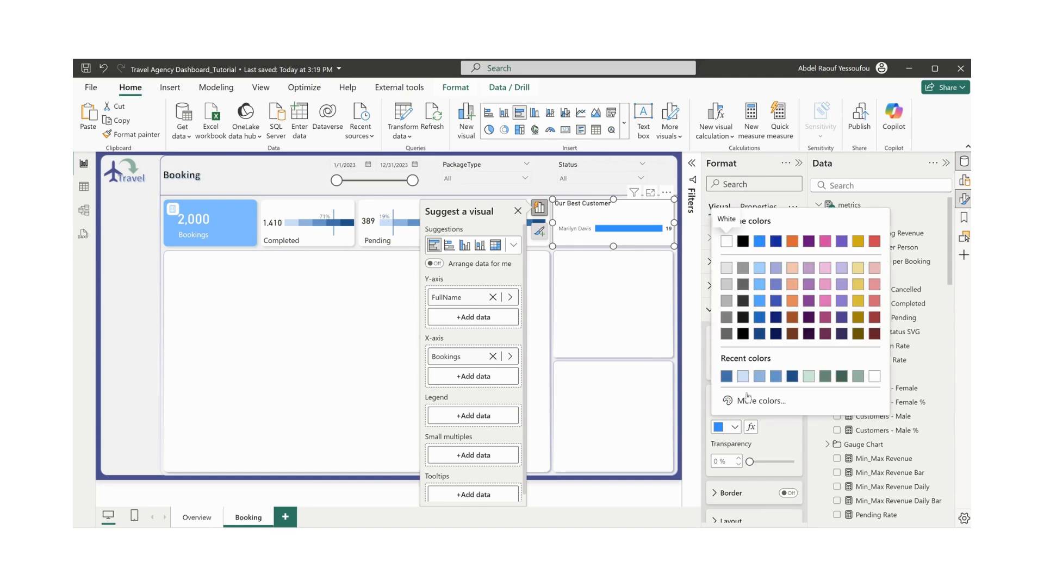
pyautogui.click(776, 376)
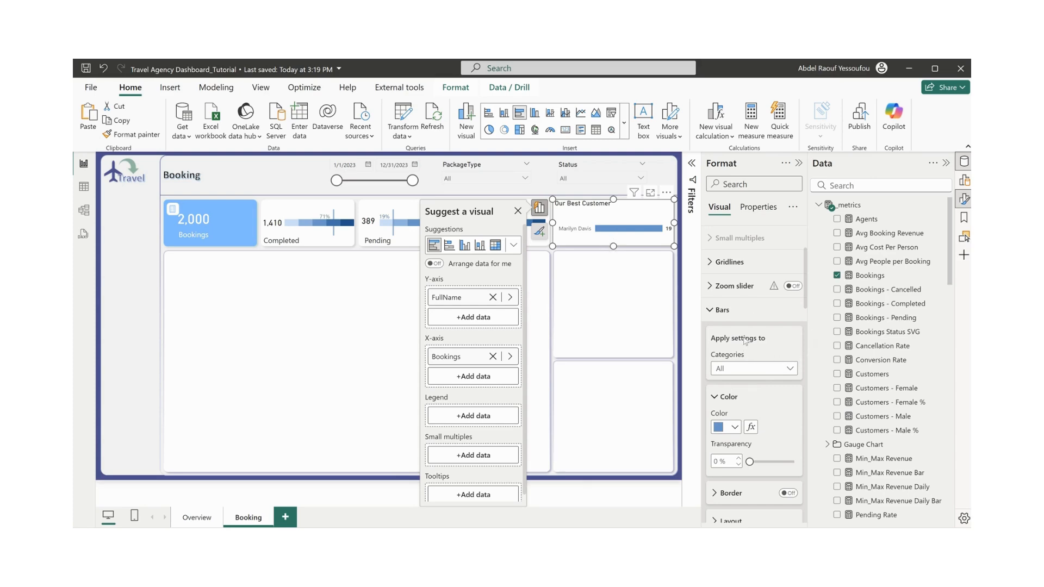
pyautogui.click(731, 311)
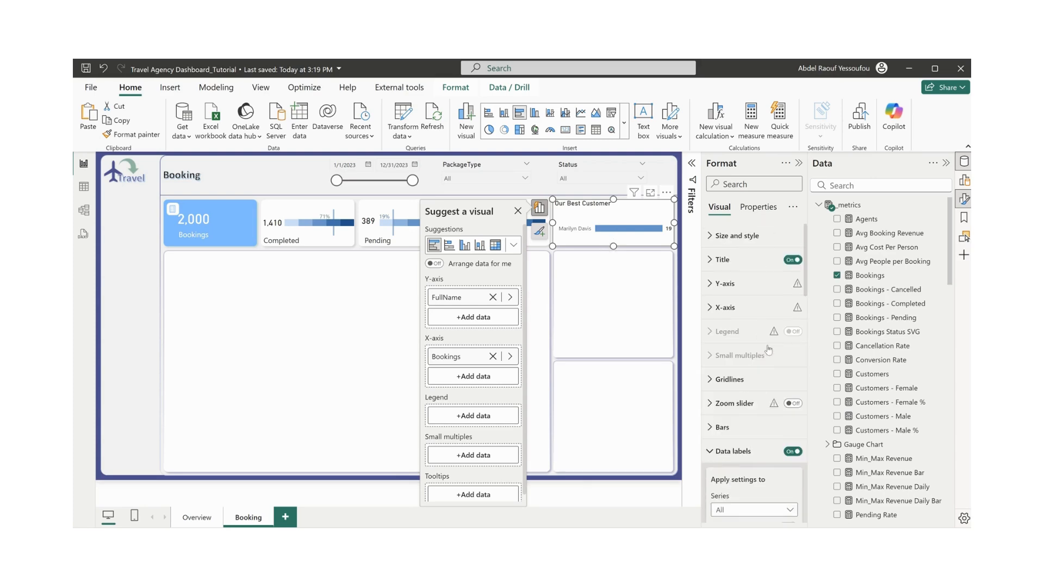
# - Center the "Our Best Customer" title horizontally above the bar
pyautogui.click(729, 259)
pyautogui.click(735, 491)
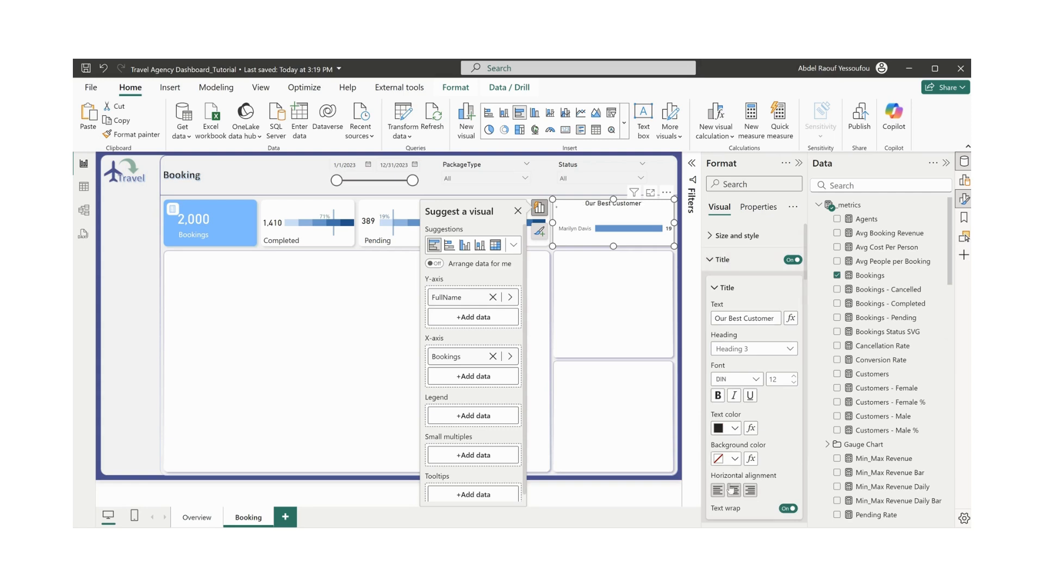
pyautogui.click(594, 268)
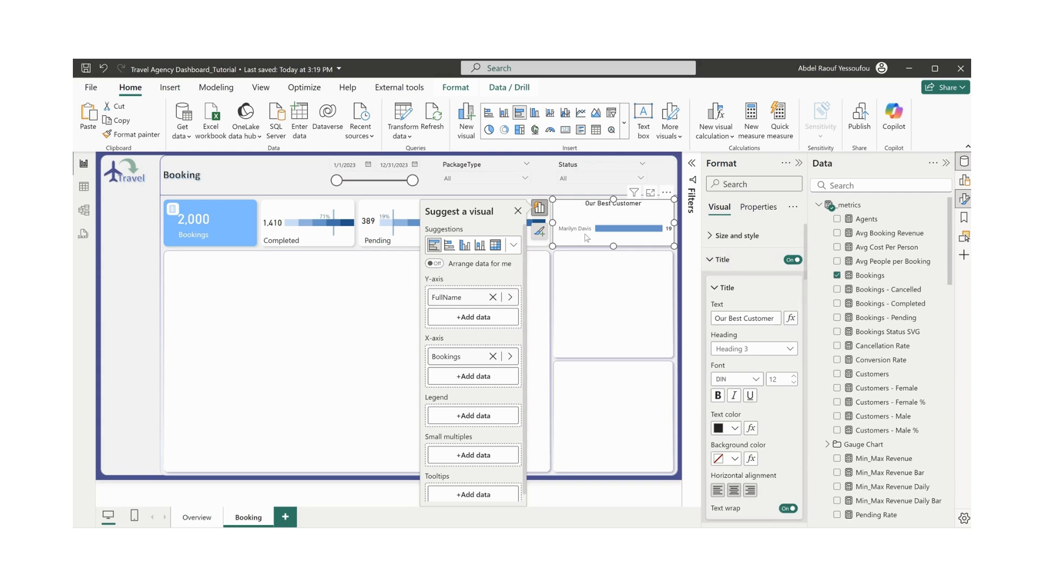
# - Insert the image 4804680.png, shrink it to icon size and place it above the customer name in the Our Best Customer card
pyautogui.click(170, 90)
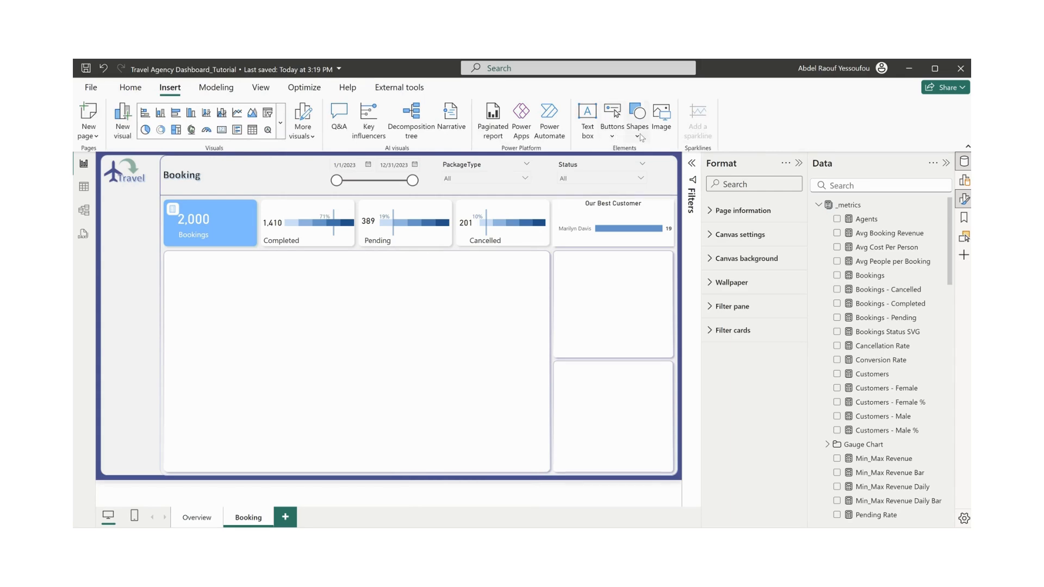
pyautogui.click(662, 129)
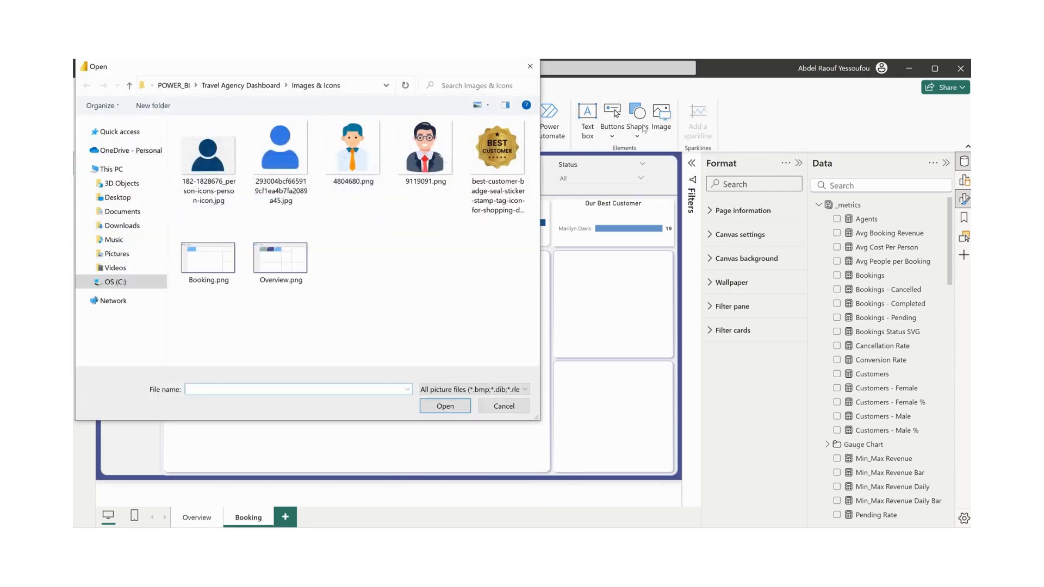
pyautogui.click(353, 154)
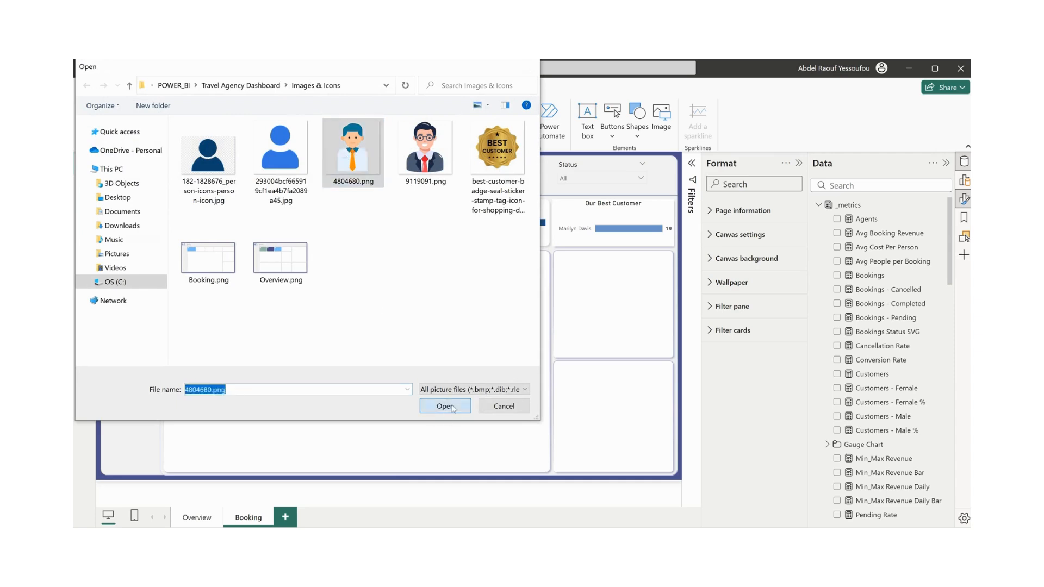
pyautogui.click(446, 406)
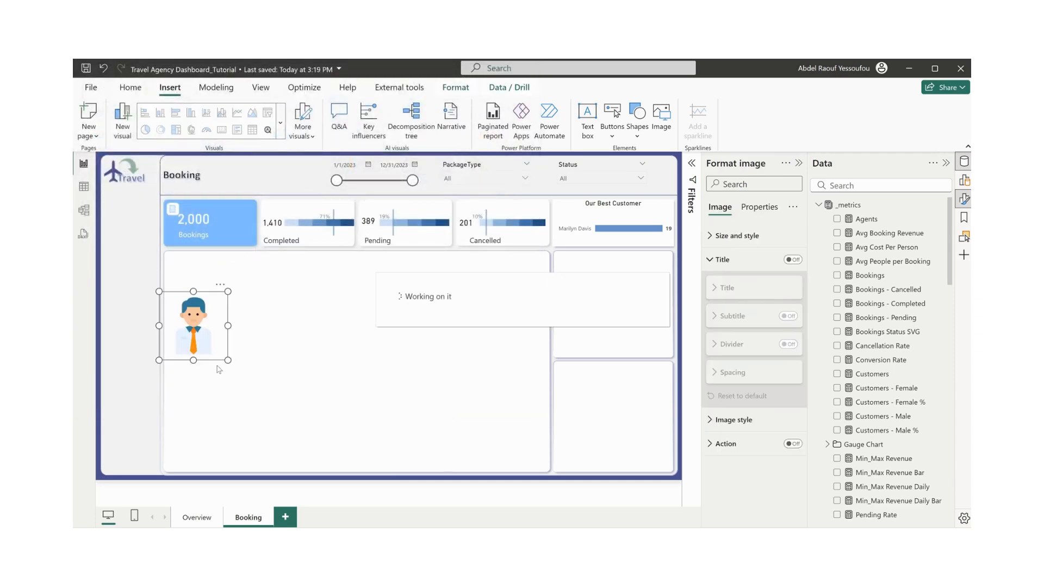
pyautogui.moveTo(228, 360); pyautogui.dragTo(571, 210)
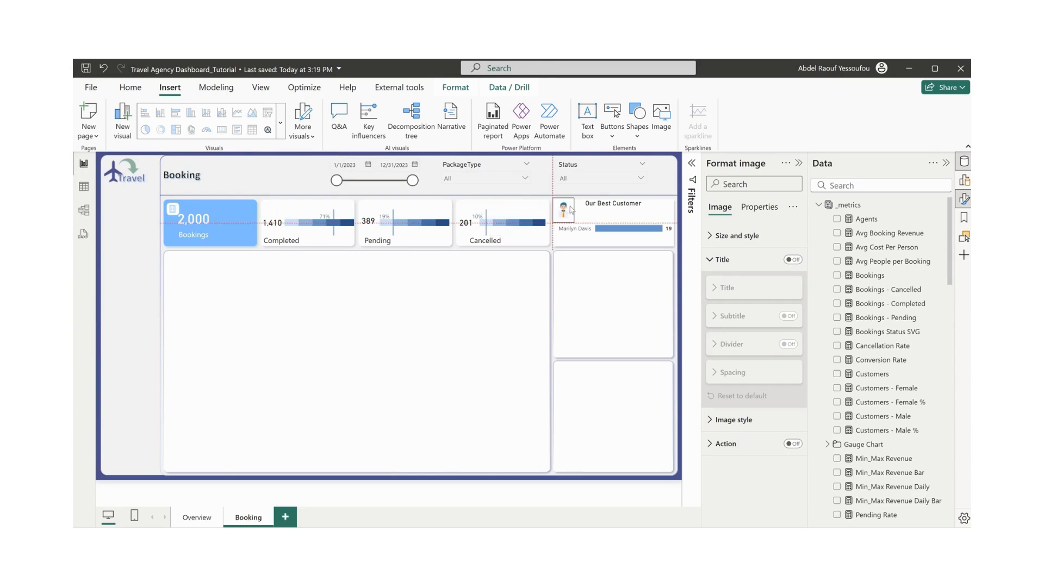
pyautogui.click(616, 328)
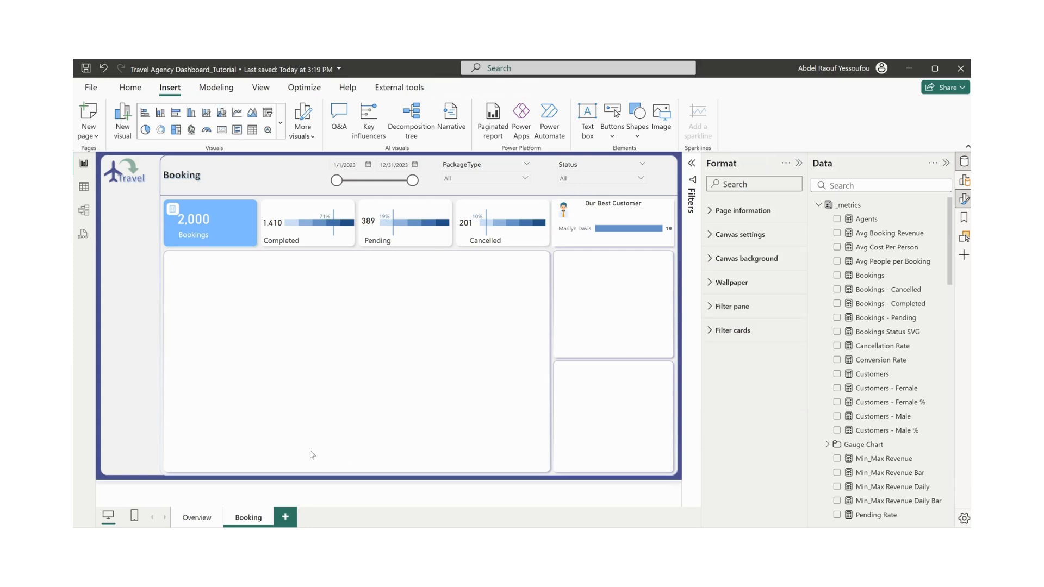
# - Switch to the Overview page
pyautogui.click(198, 518)
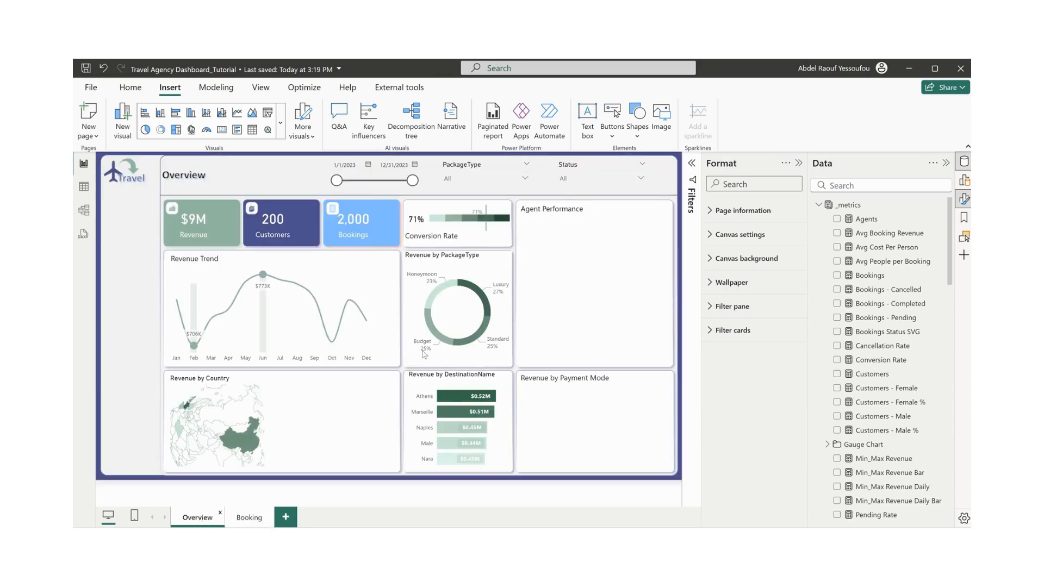
pyautogui.click(197, 235)
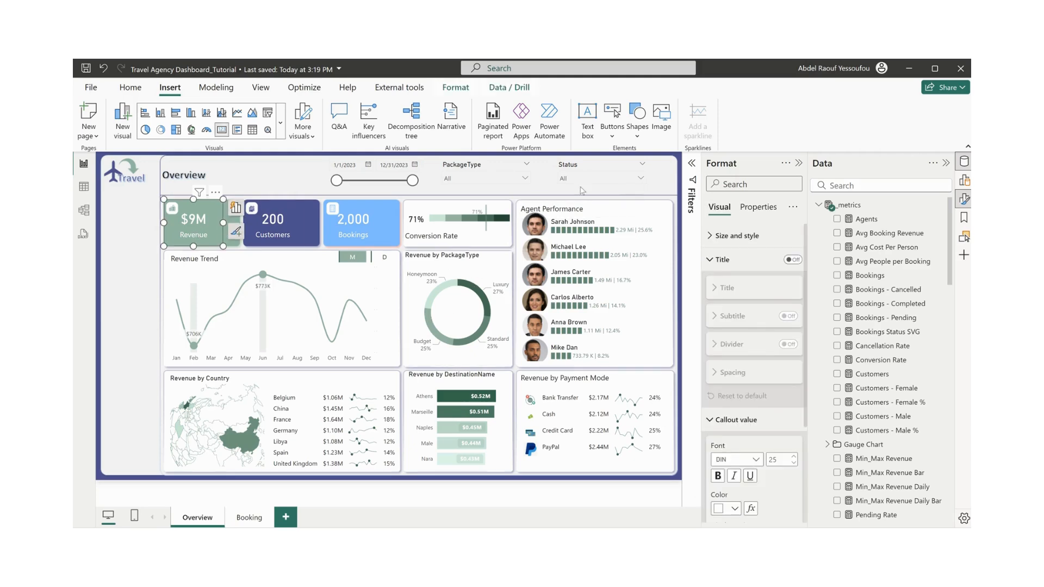
pyautogui.click(291, 175)
pyautogui.click(216, 226)
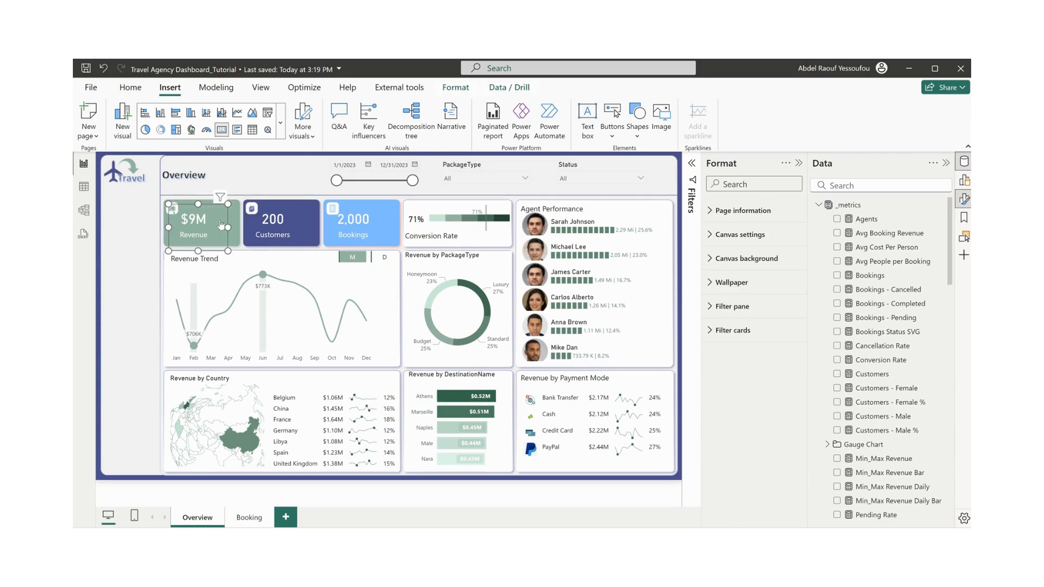
pyautogui.moveTo(215, 224); pyautogui.dragTo(260, 177)
pyautogui.press('Delete')
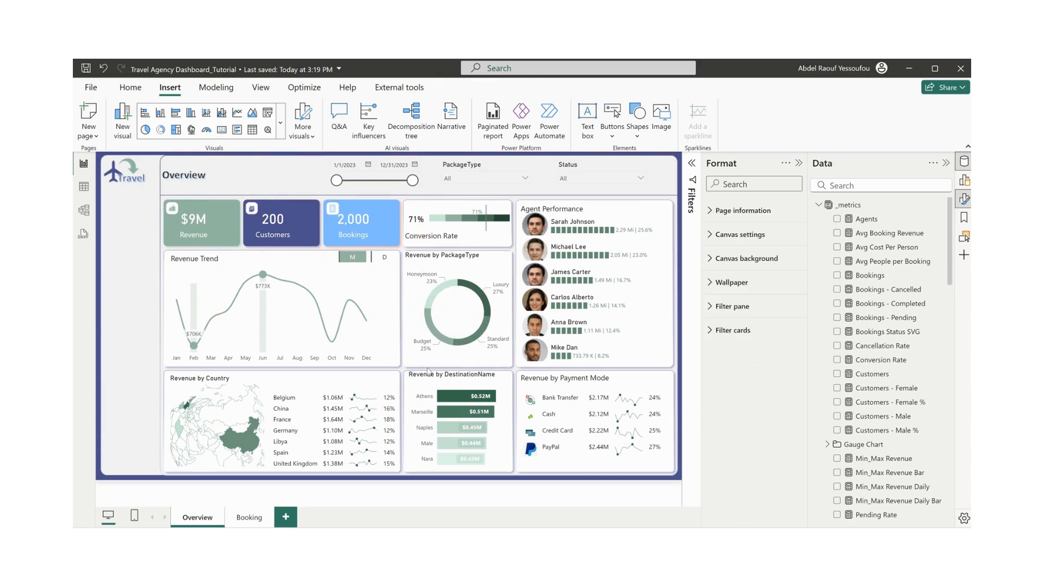
# - Copy the Revenue by PackageType donut chart to the Booking page and fit it into the empty panel below the Our Best Customer card
pyautogui.click(429, 364)
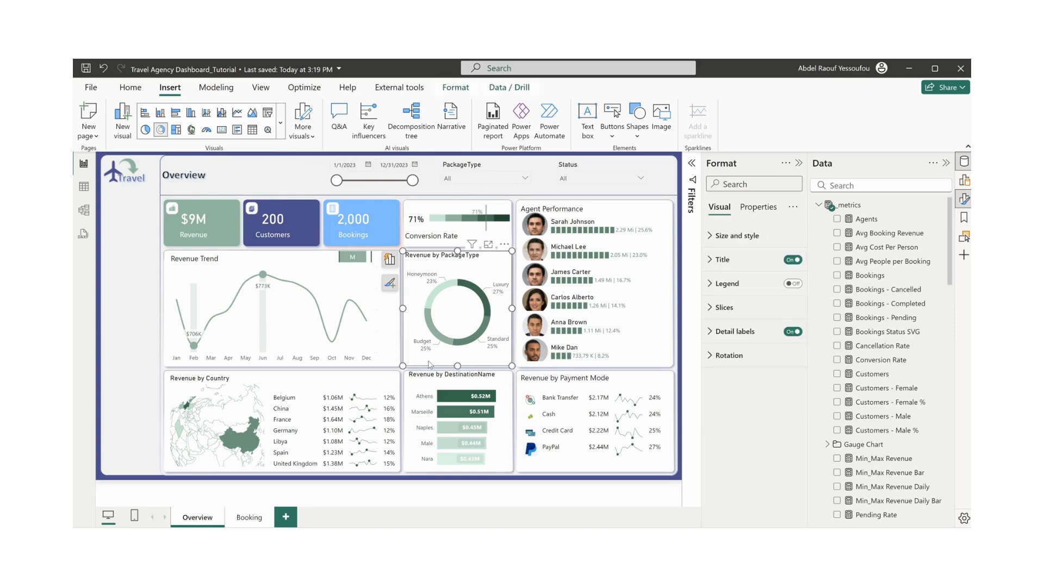
pyautogui.click(255, 519)
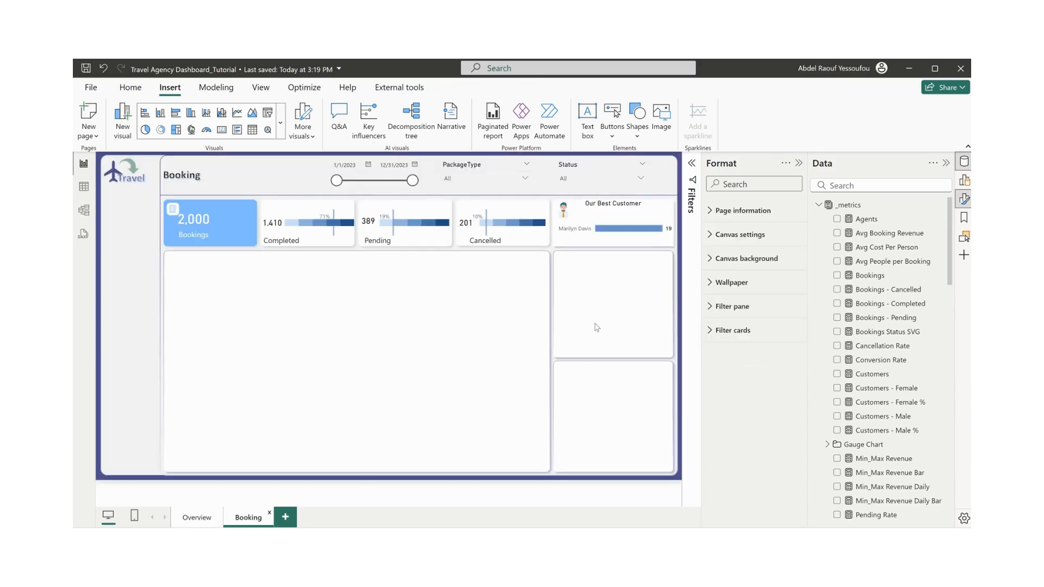
pyautogui.hotkey('ctrl', 'v')
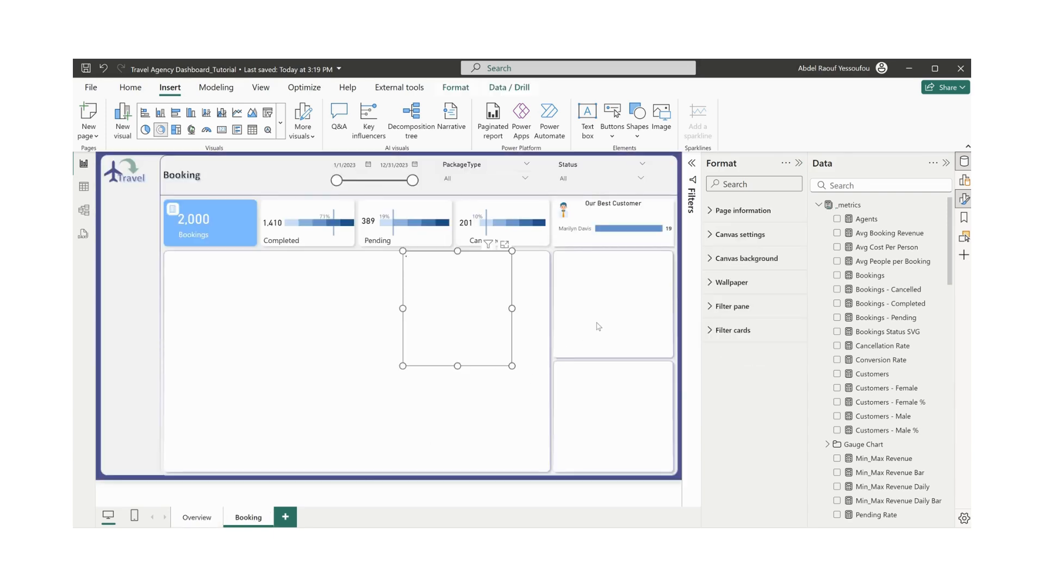
pyautogui.moveTo(503, 268); pyautogui.dragTo(654, 269)
pyautogui.moveTo(661, 309)
pyautogui.mouseDown()
pyautogui.moveTo(671, 314)
pyautogui.moveTo(656, 322)
pyautogui.mouseUp()
pyautogui.moveTo(611, 366); pyautogui.dragTo(610, 357)
pyautogui.moveTo(668, 303); pyautogui.dragTo(672, 306)
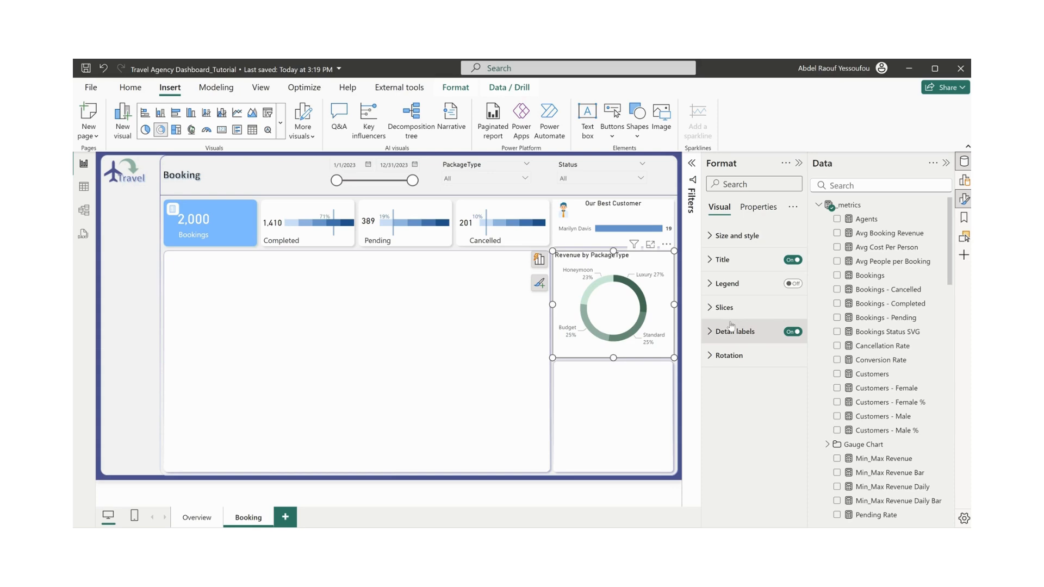
# - Replace the Revenue measure of the copied donut chart with the Bookings measure
pyautogui.scroll(-5, 841, 321)
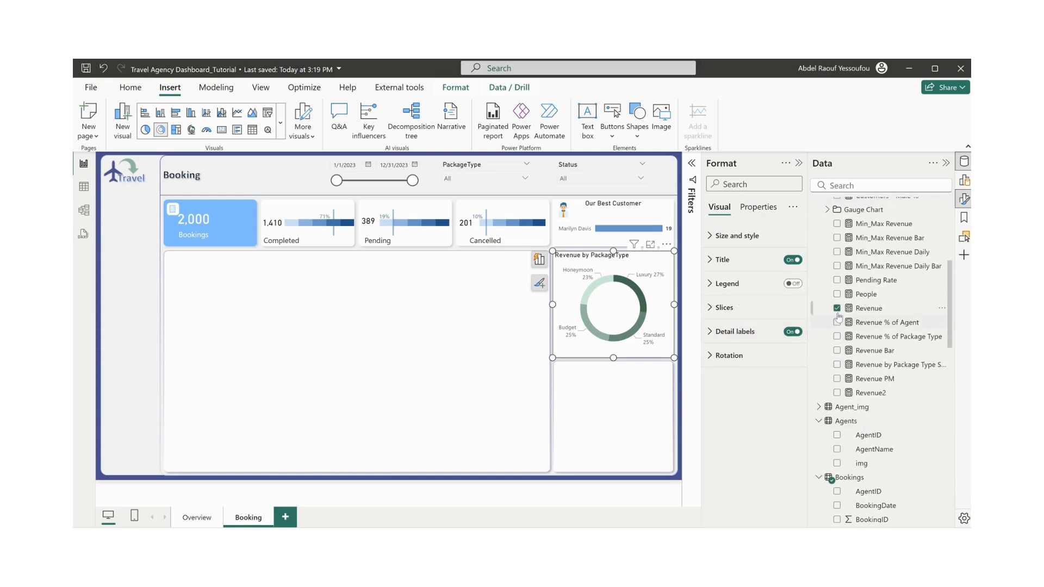
pyautogui.click(837, 308)
pyautogui.scroll(5, 869, 343)
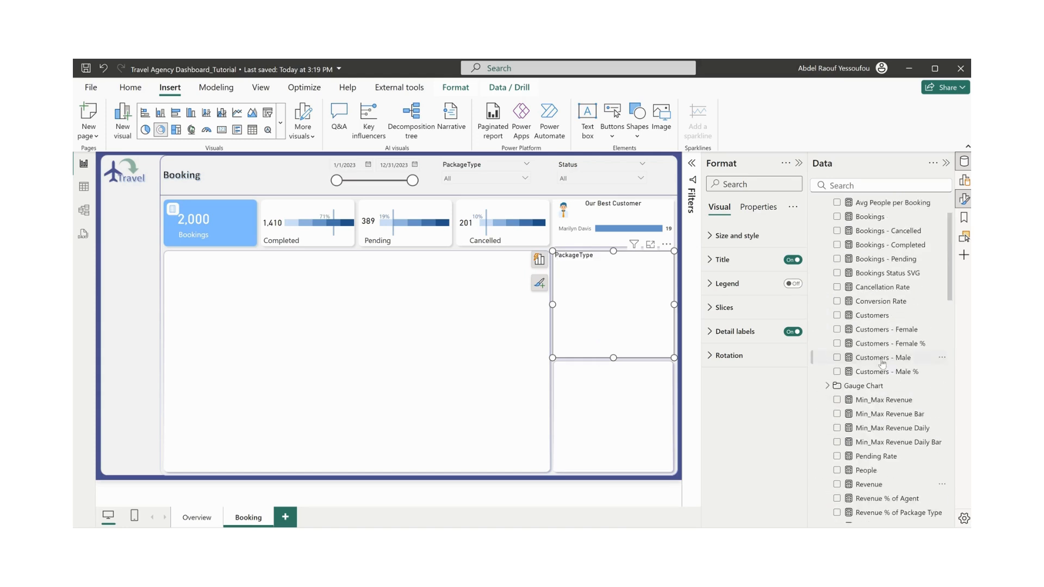
pyautogui.click(837, 276)
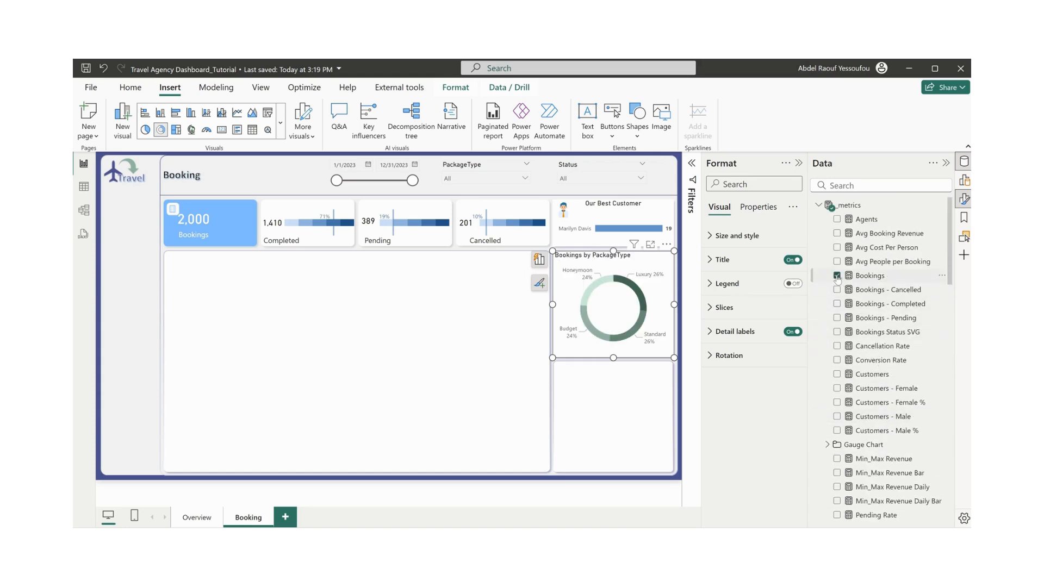
# - Recolor the donut slices with recent blues: darkest for Luxury, #3871AC for Standard, medium blue for Budget and light blue for Honeymoon
pyautogui.click(785, 309)
pyautogui.click(730, 335)
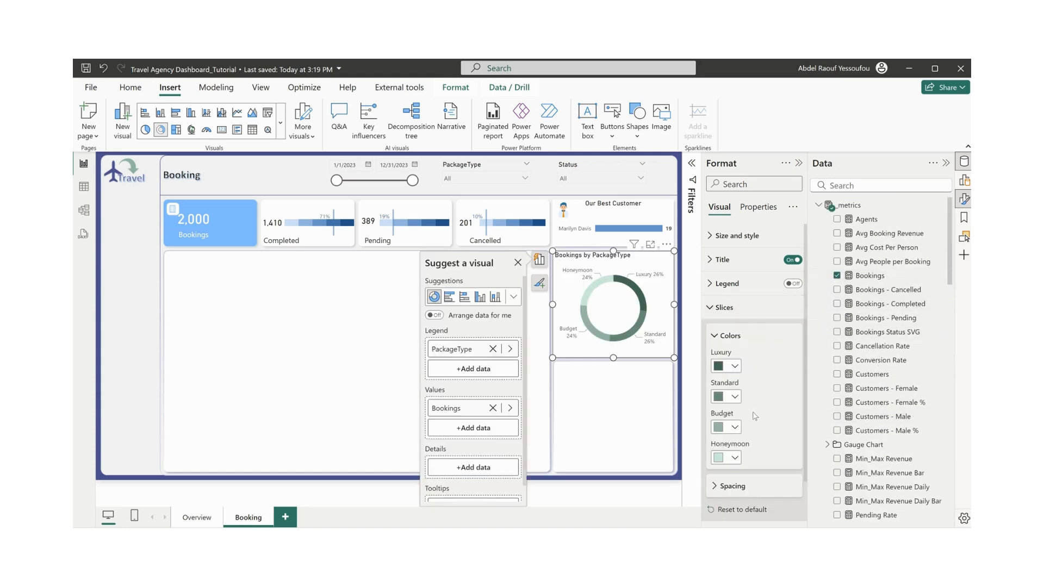
pyautogui.click(736, 366)
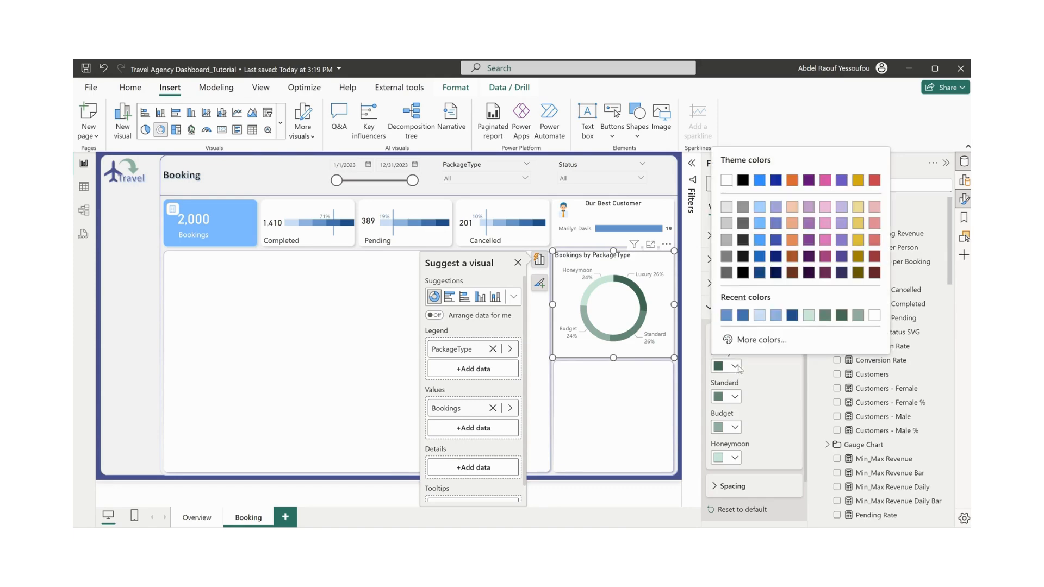
pyautogui.click(793, 315)
pyautogui.click(734, 397)
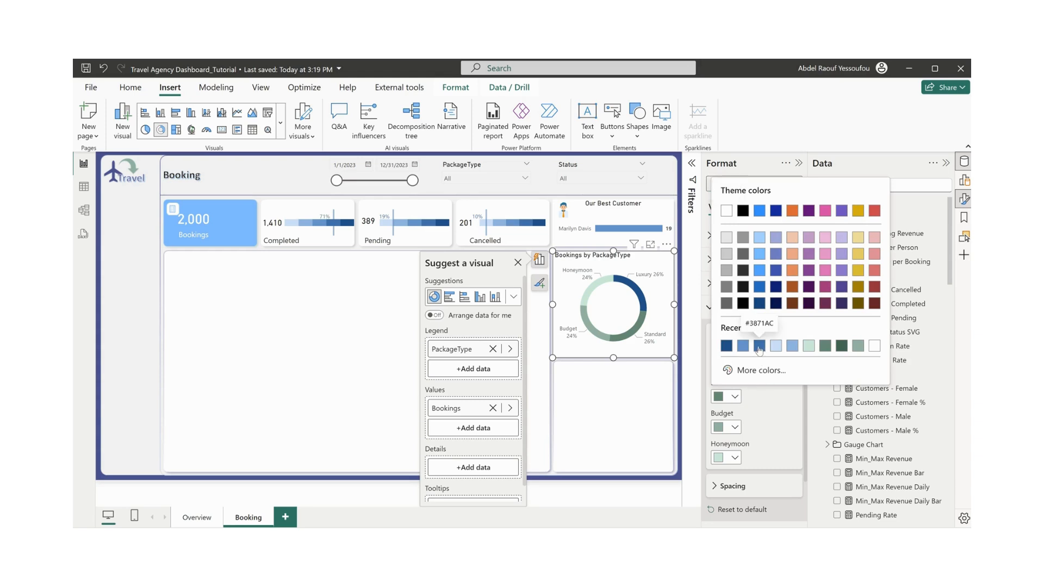
pyautogui.click(759, 347)
pyautogui.click(735, 427)
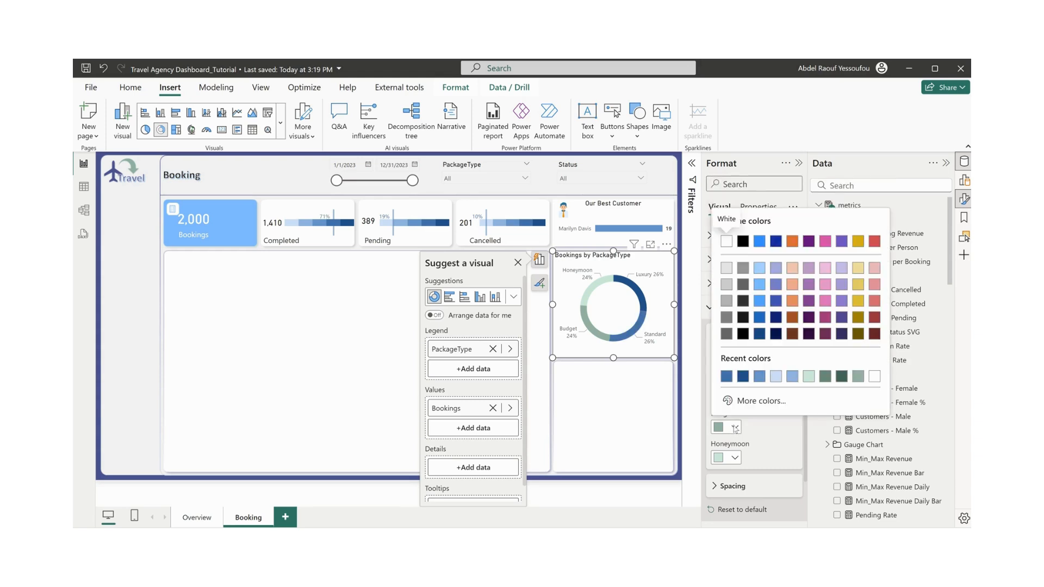
pyautogui.click(760, 377)
pyautogui.click(727, 458)
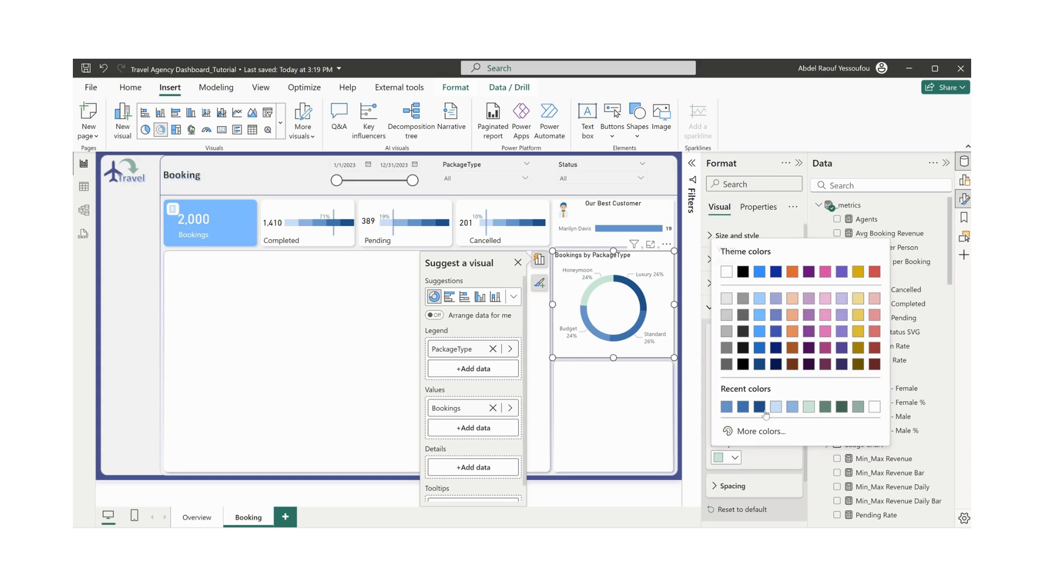
pyautogui.click(777, 408)
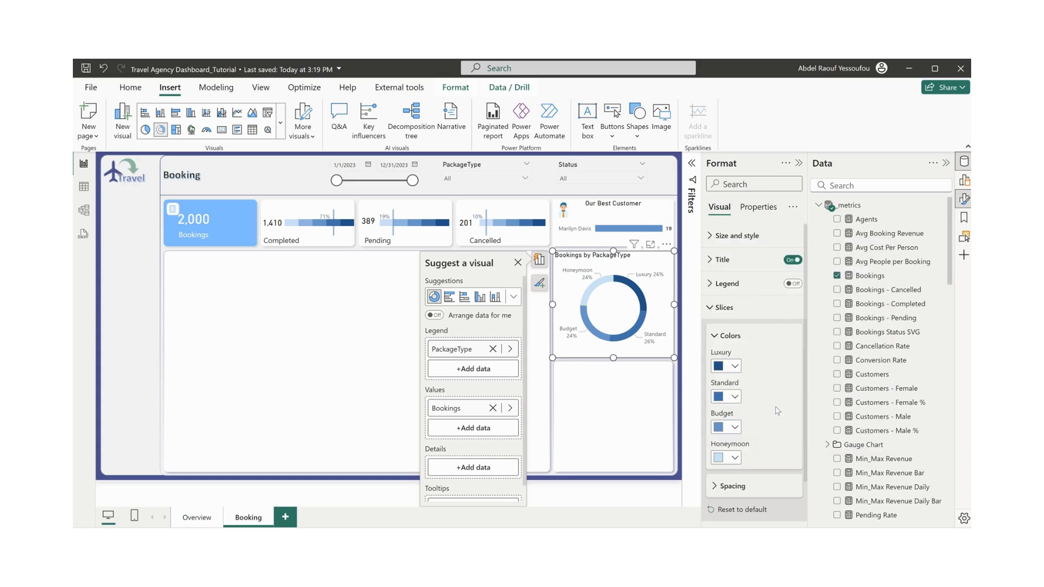
pyautogui.click(614, 398)
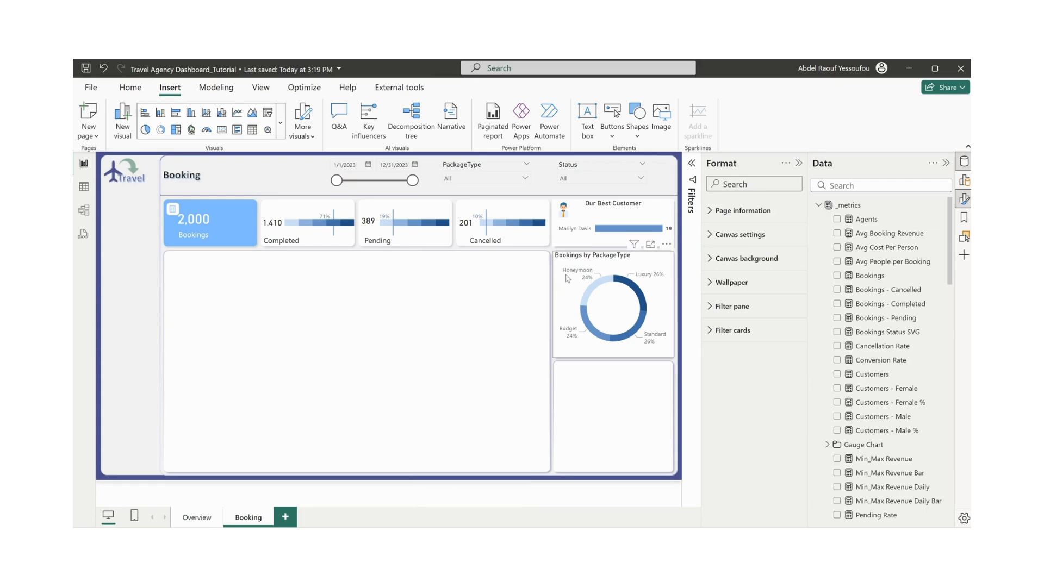
# - Duplicate the Our Best Customer chart into the large empty panel and convert the copy into a taller clustered column chart
pyautogui.click(561, 246)
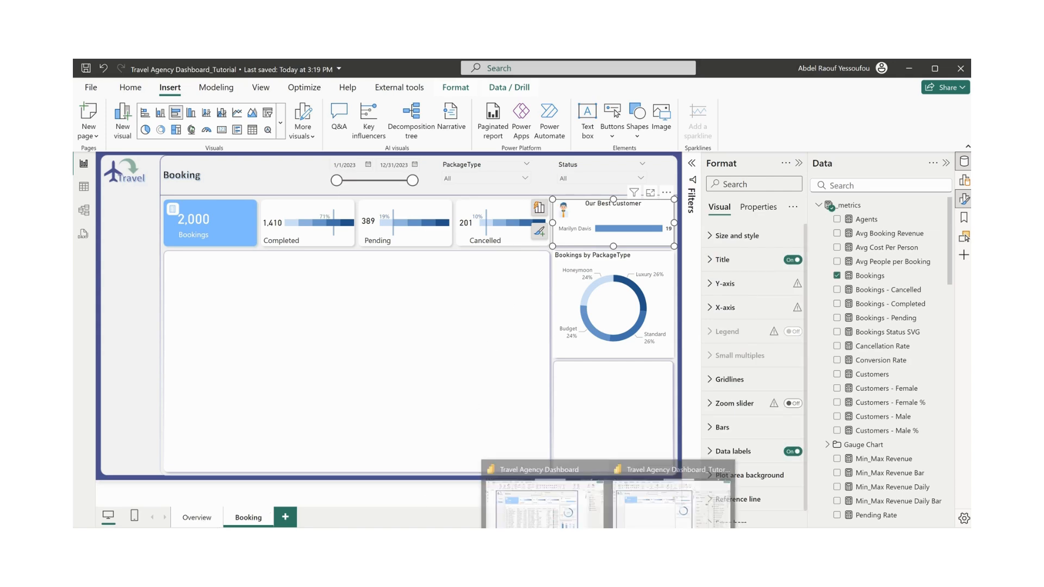
pyautogui.click(547, 507)
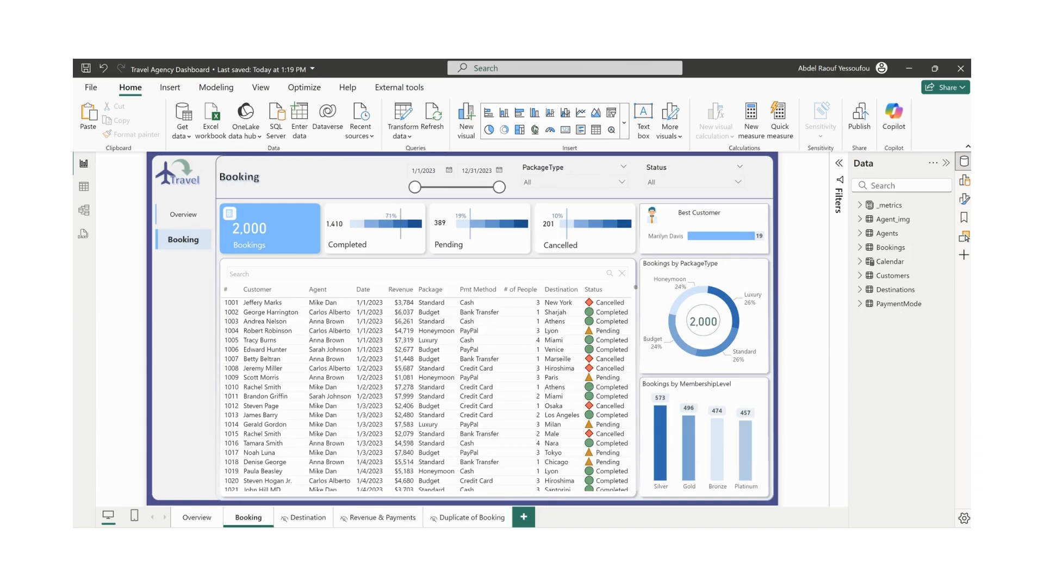
pyautogui.click(672, 506)
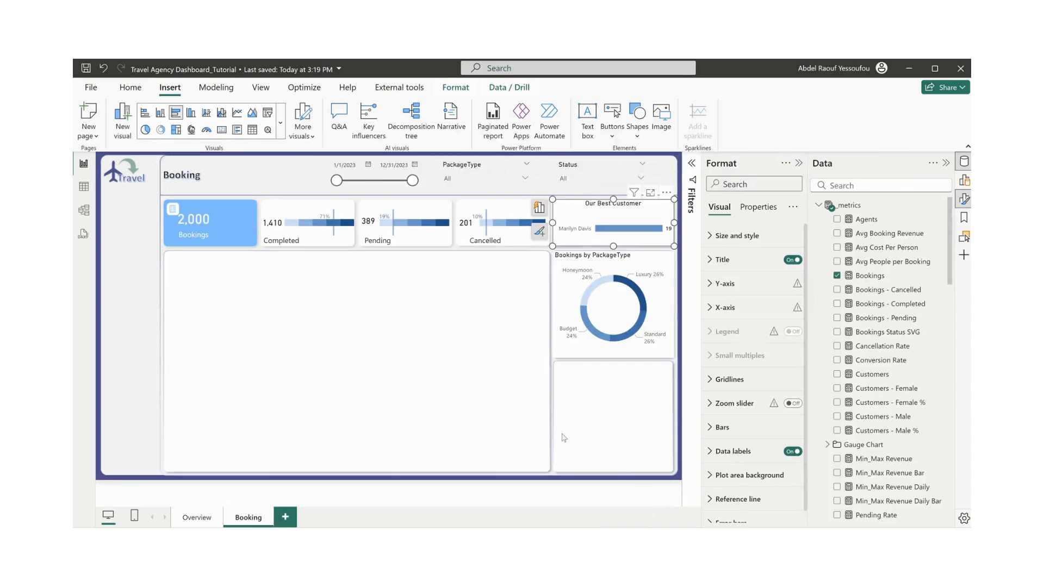
pyautogui.click(469, 424)
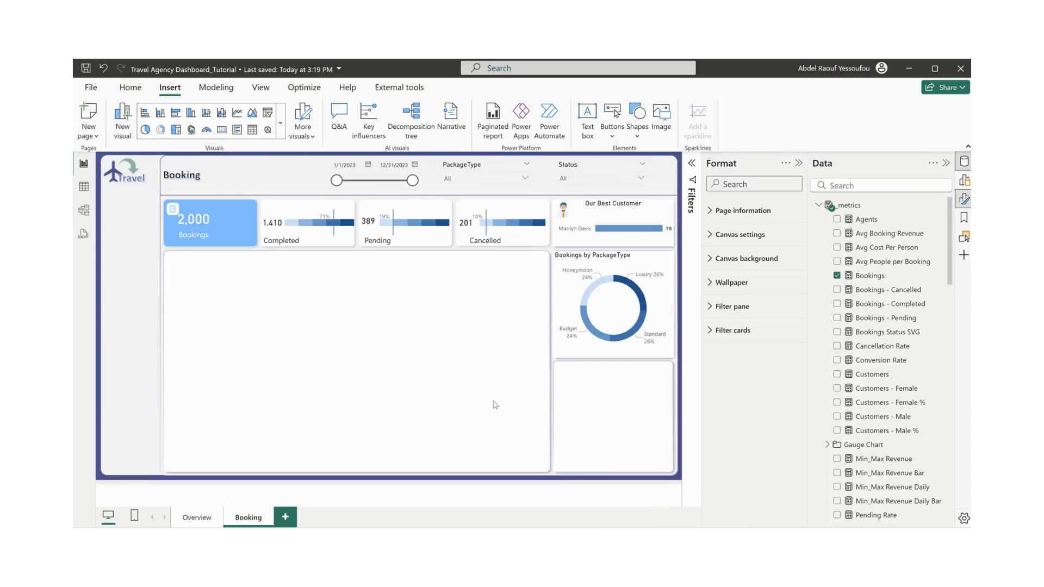
pyautogui.hotkey('ctrl', 'v')
pyautogui.moveTo(569, 249); pyautogui.dragTo(307, 375)
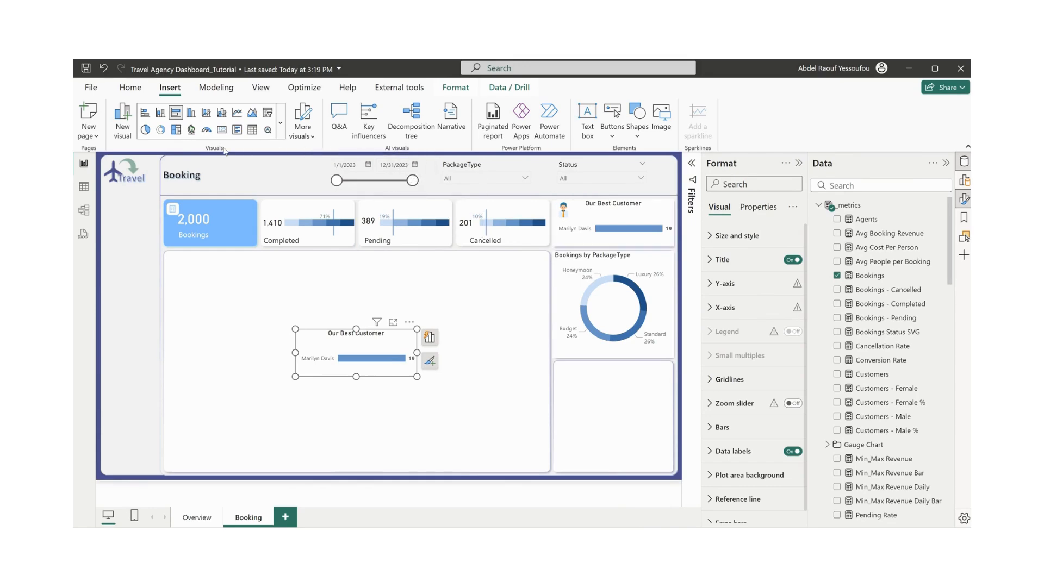
pyautogui.click(190, 115)
pyautogui.moveTo(356, 377); pyautogui.dragTo(355, 449)
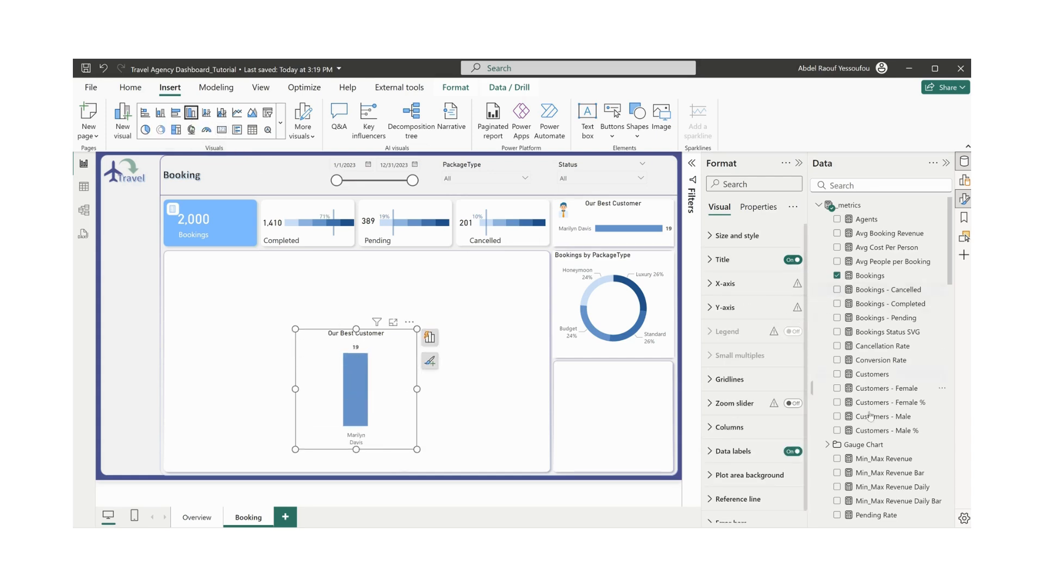
# - Replace FullName with MembershipLevel in the column chart and remove its FullName filter
pyautogui.scroll(-15, 884, 437)
pyautogui.scroll(-5, 885, 437)
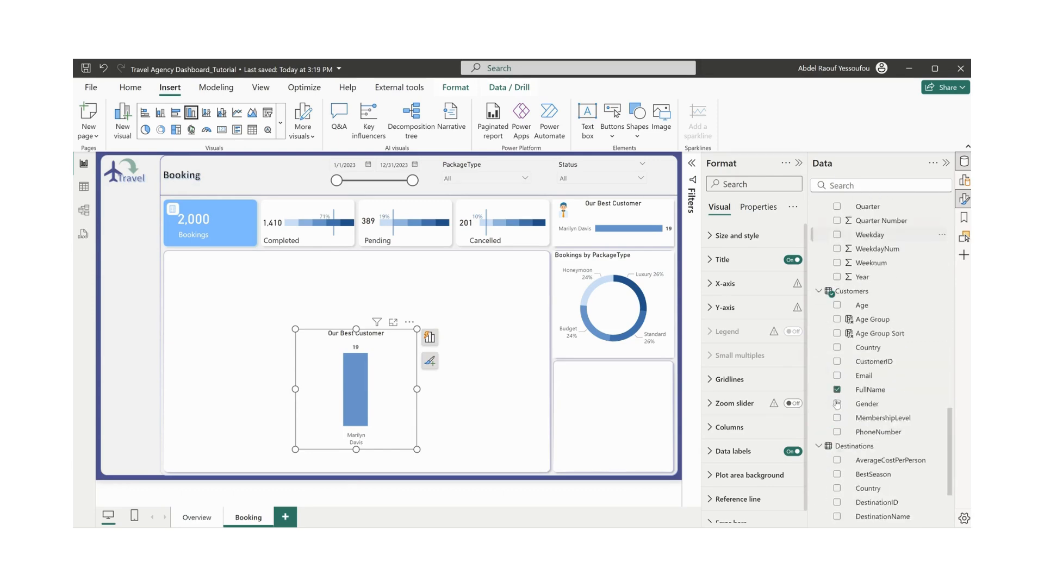
pyautogui.click(838, 326)
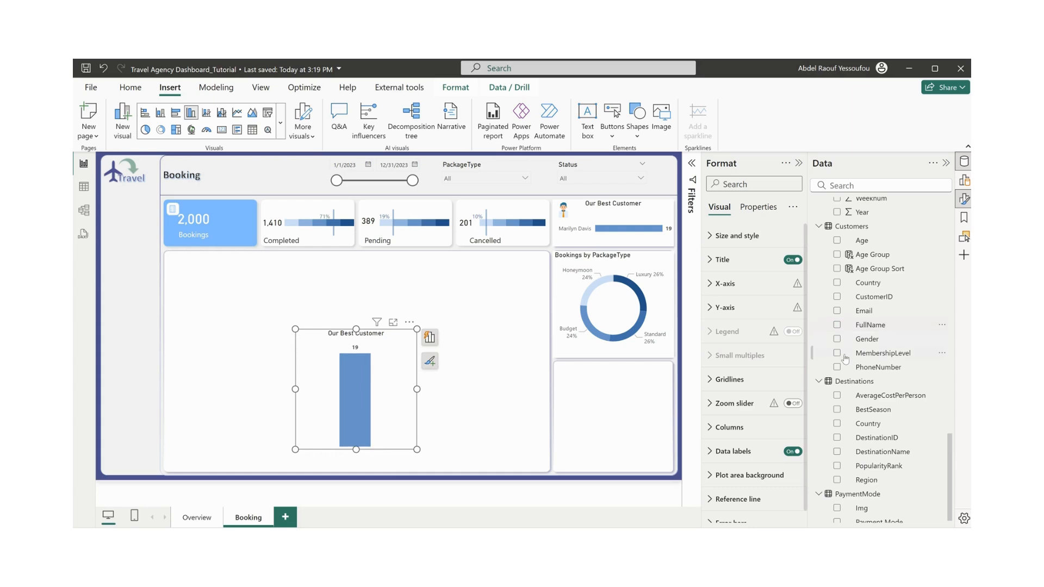
pyautogui.click(838, 353)
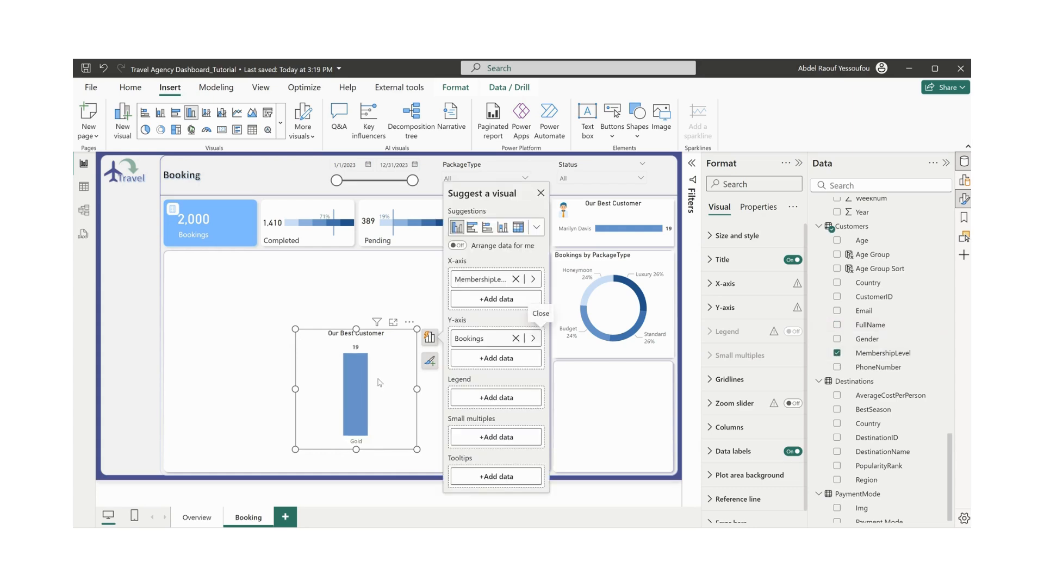
pyautogui.click(692, 165)
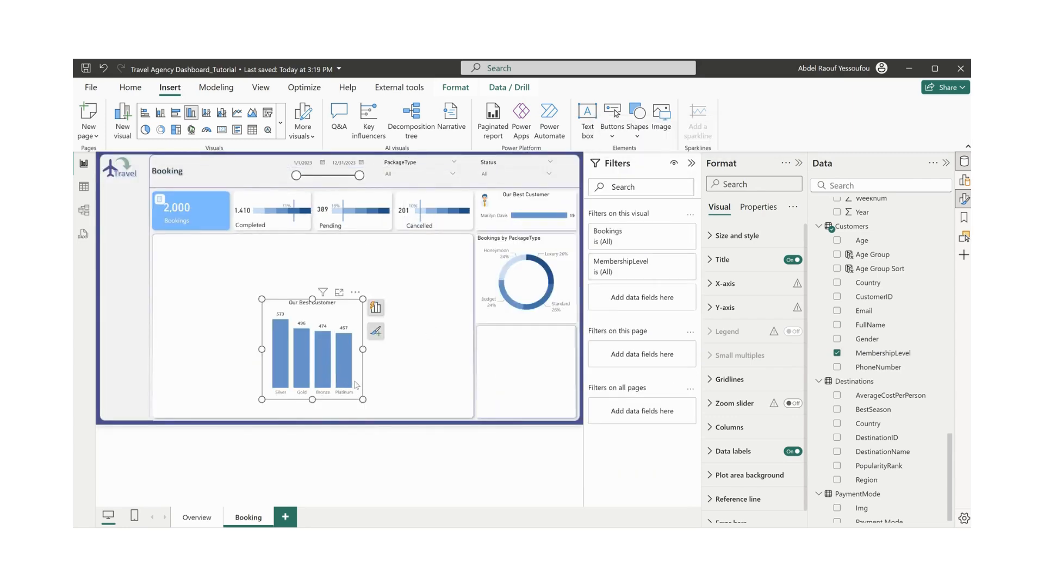
# - Fit the column chart into the empty panel below the donut chart and change its title to "Booking by Membership"
pyautogui.moveTo(469, 402); pyautogui.dragTo(532, 419)
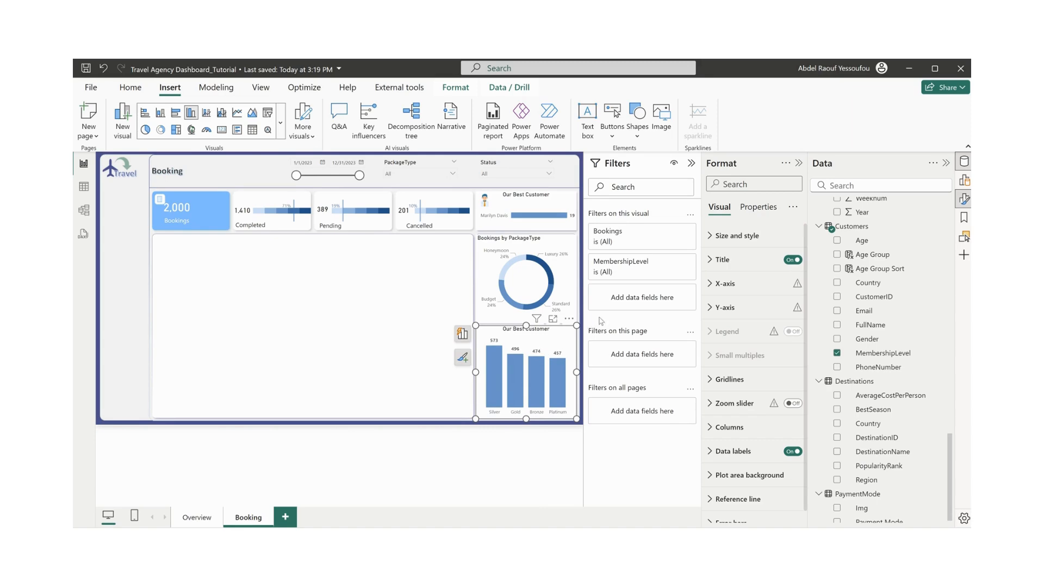
pyautogui.click(723, 263)
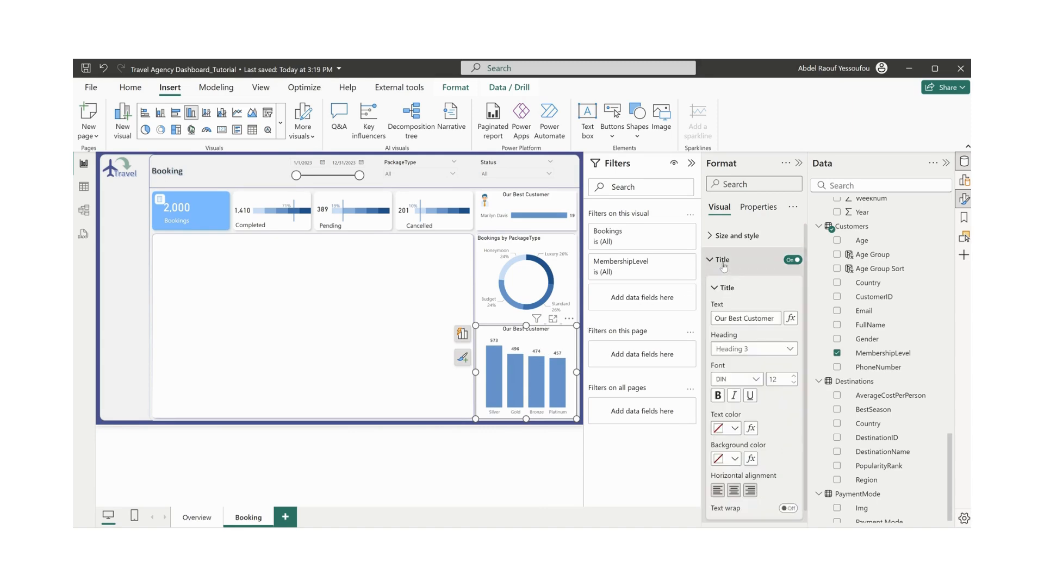
pyautogui.moveTo(777, 319); pyautogui.dragTo(713, 319)
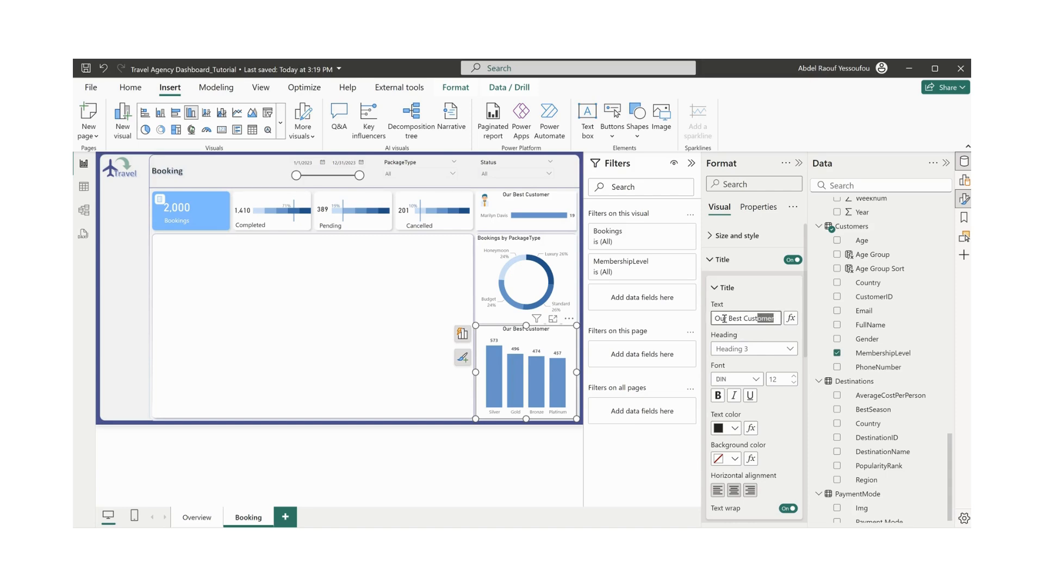
pyautogui.write('Booking by Membershipd')
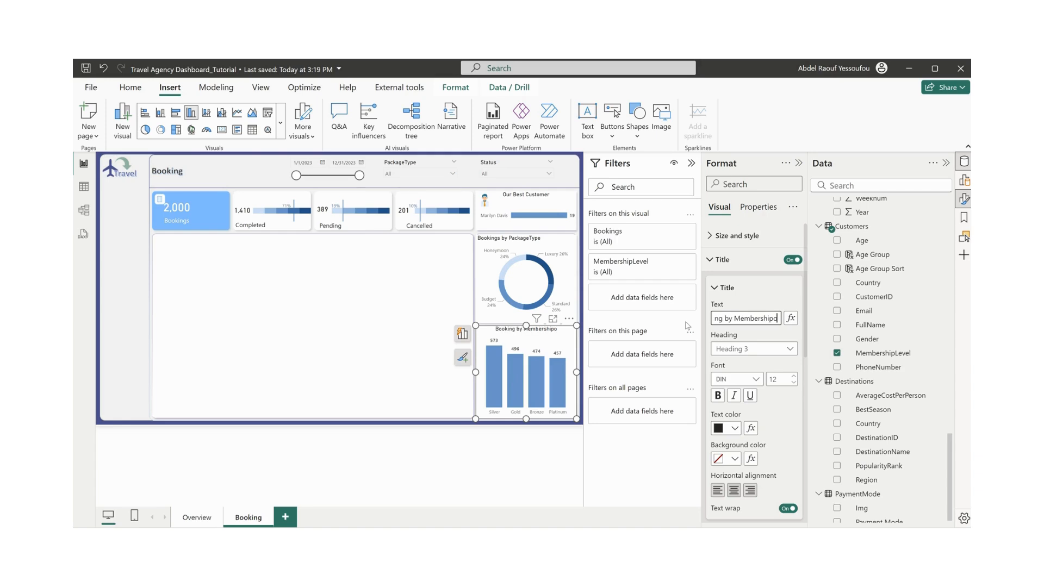
pyautogui.press('BackSpace')
pyautogui.click(691, 163)
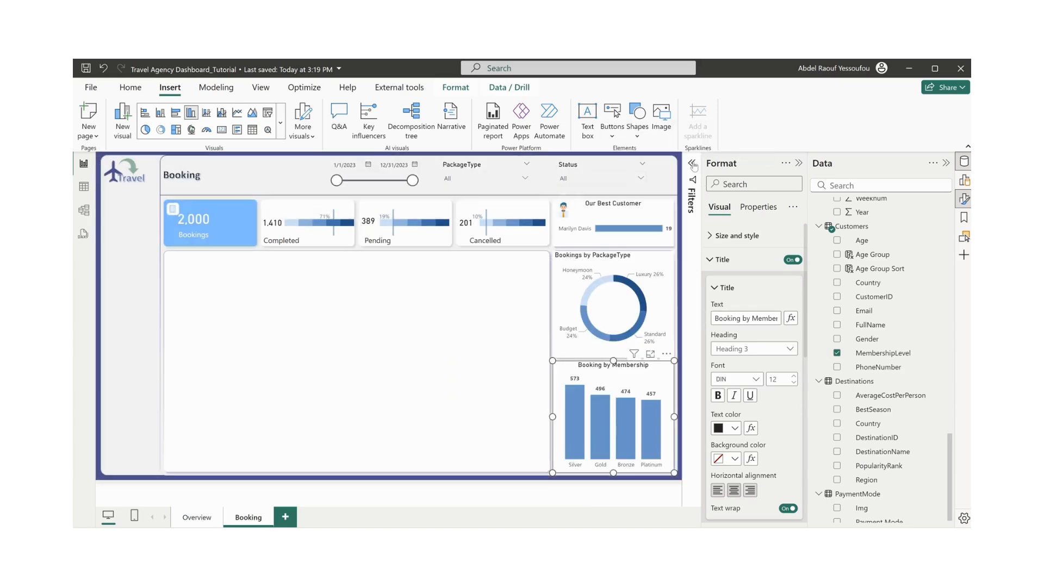
pyautogui.click(532, 284)
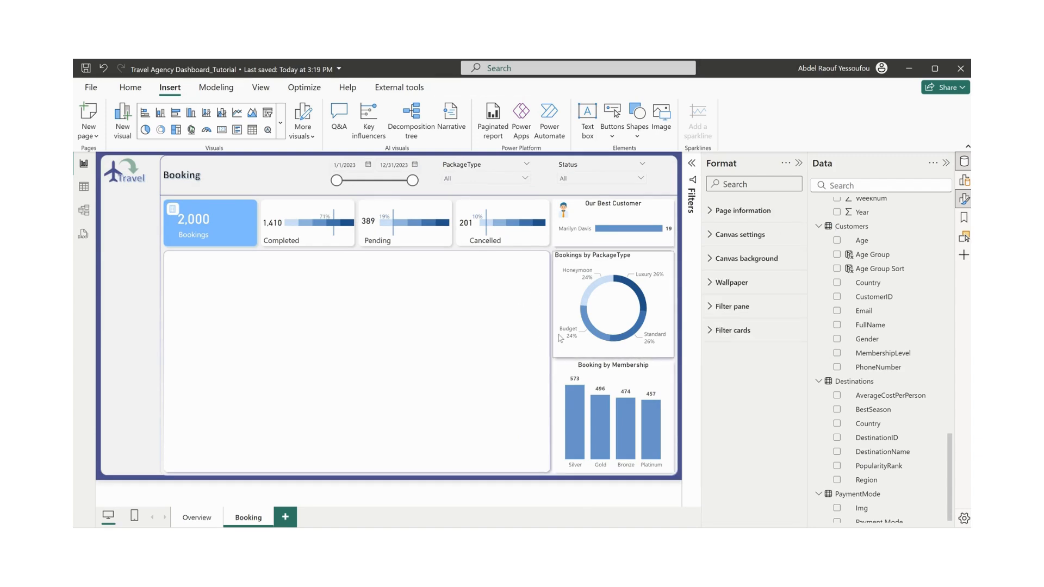
pyautogui.click(674, 379)
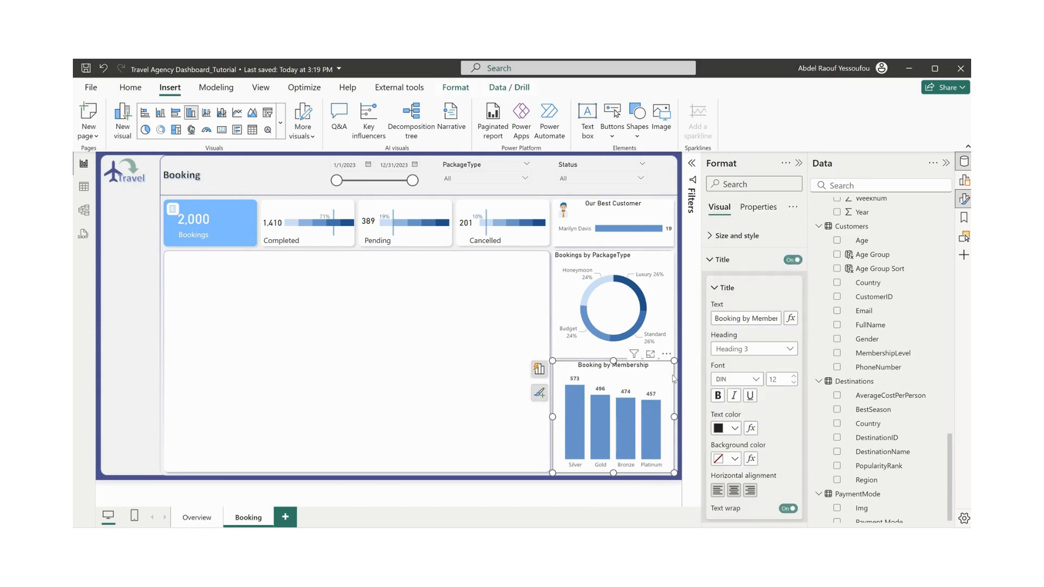
# - Open gradient conditional formatting for the membership chart's column color and set the highest-value color to dark blue #185390
pyautogui.click(722, 261)
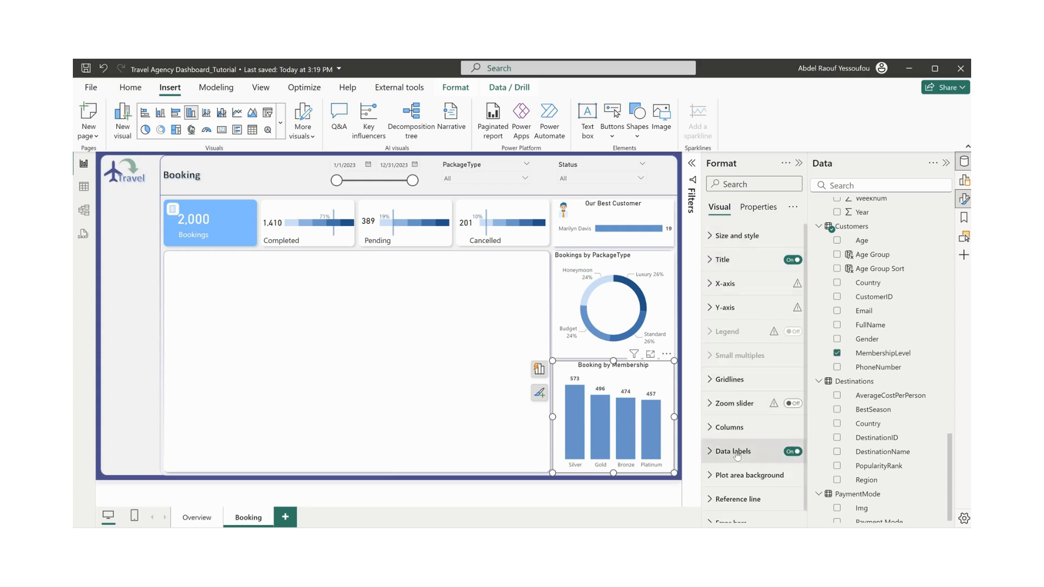
pyautogui.click(729, 427)
pyautogui.scroll(-5, 732, 402)
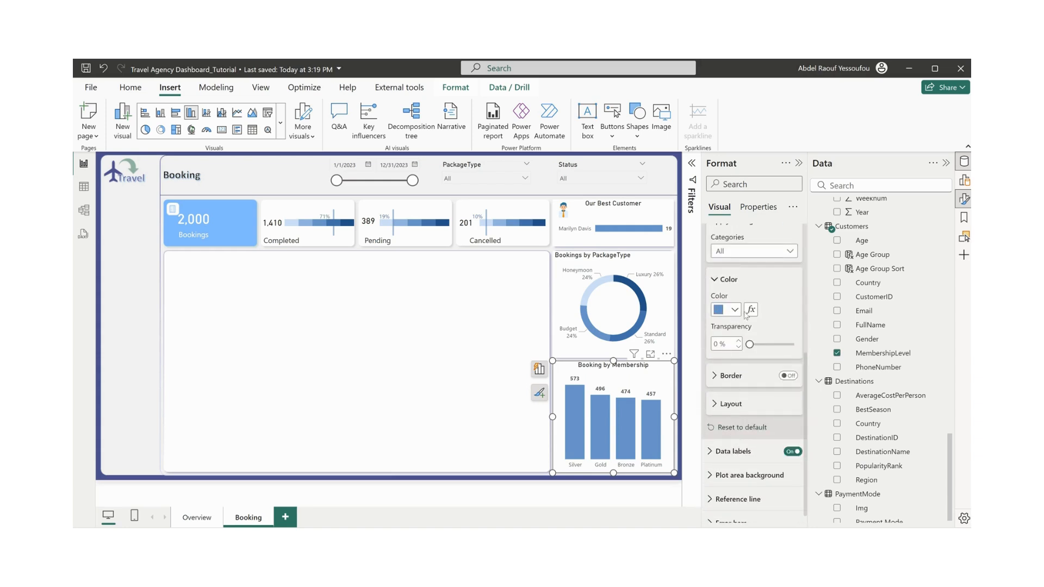
pyautogui.click(751, 310)
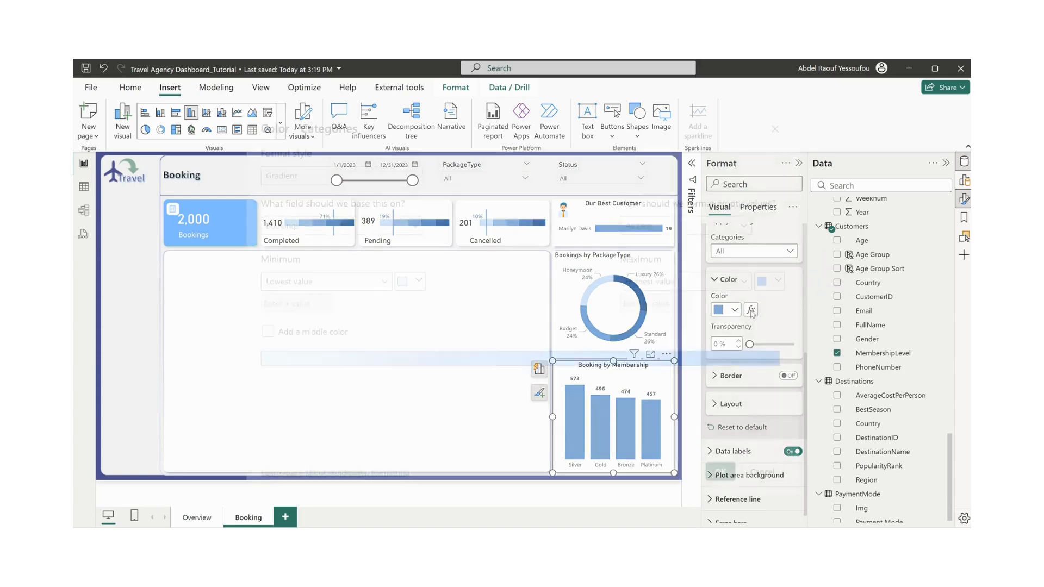
pyautogui.click(778, 283)
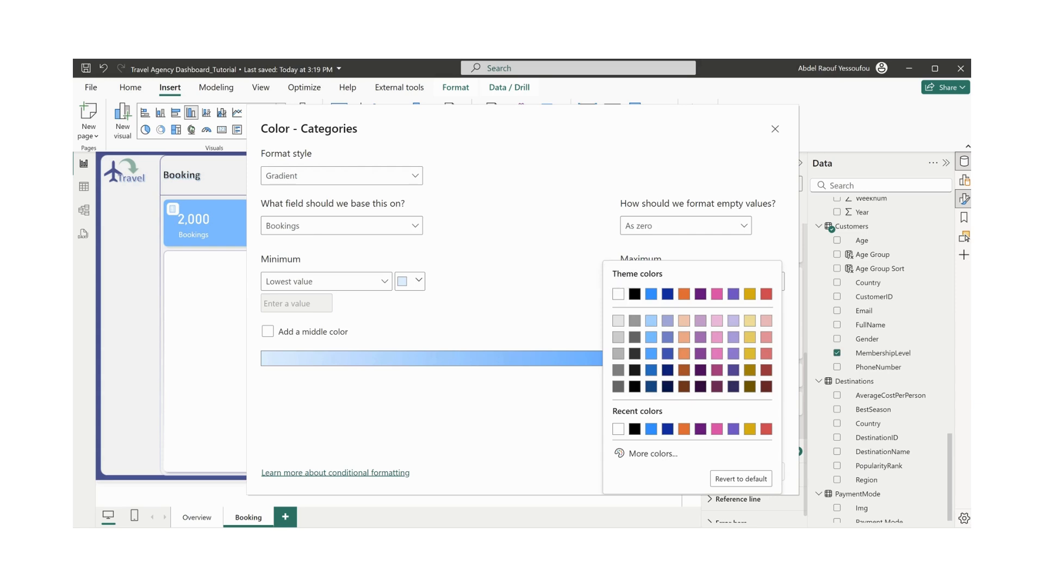
pyautogui.click(656, 454)
pyautogui.write('#236AB3')
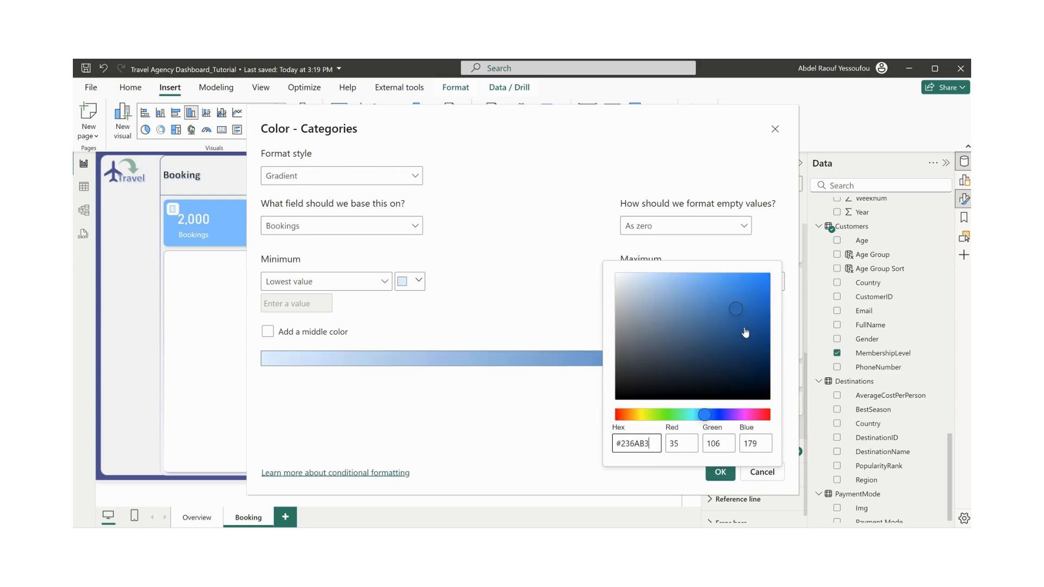
pyautogui.click(742, 328)
pyautogui.click(554, 333)
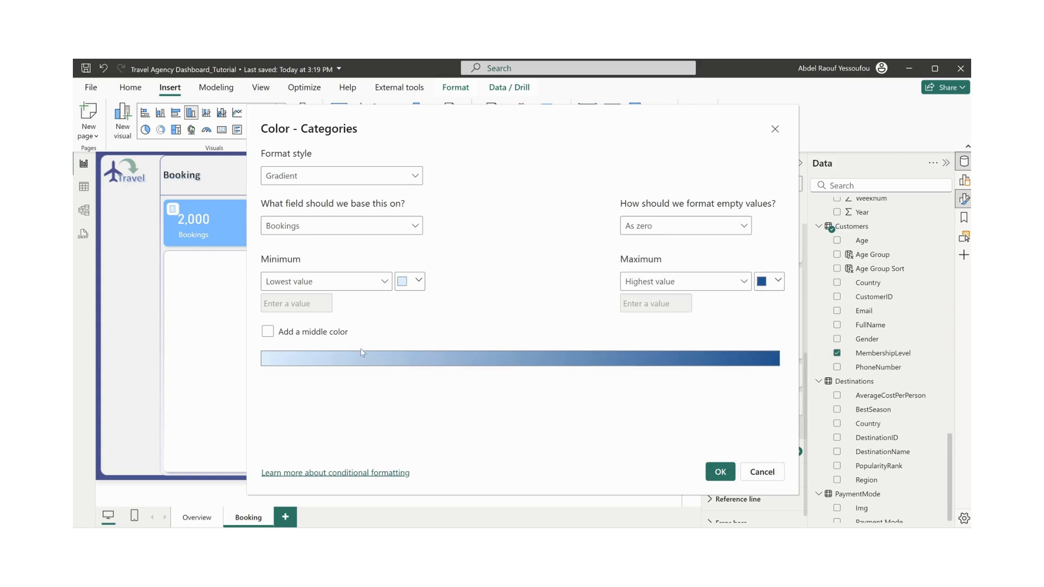
# - Set the gradient's lowest-value color to a custom light blue and apply it to the membership columns
pyautogui.click(412, 283)
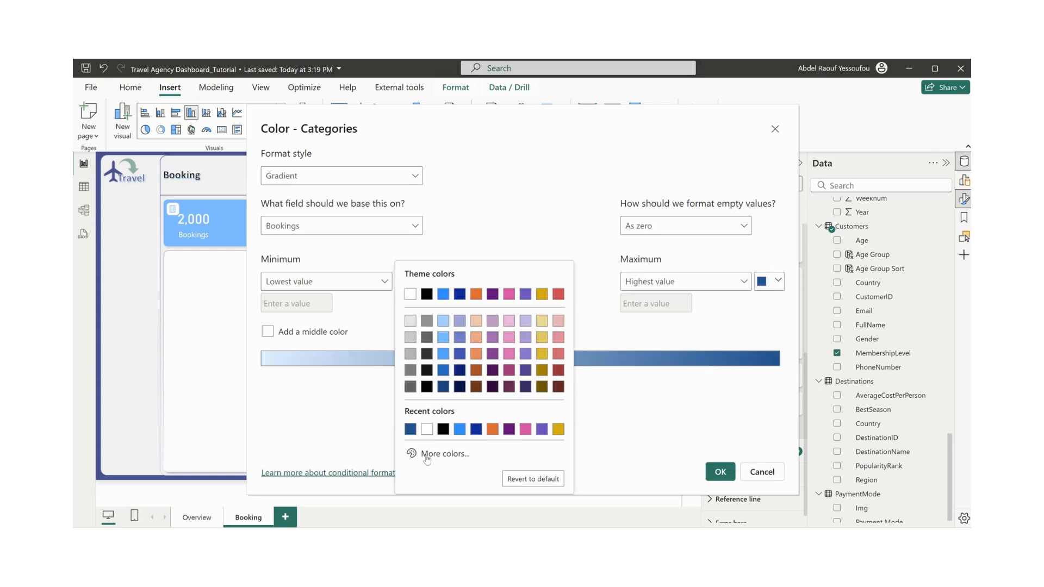
pyautogui.click(411, 429)
pyautogui.click(420, 282)
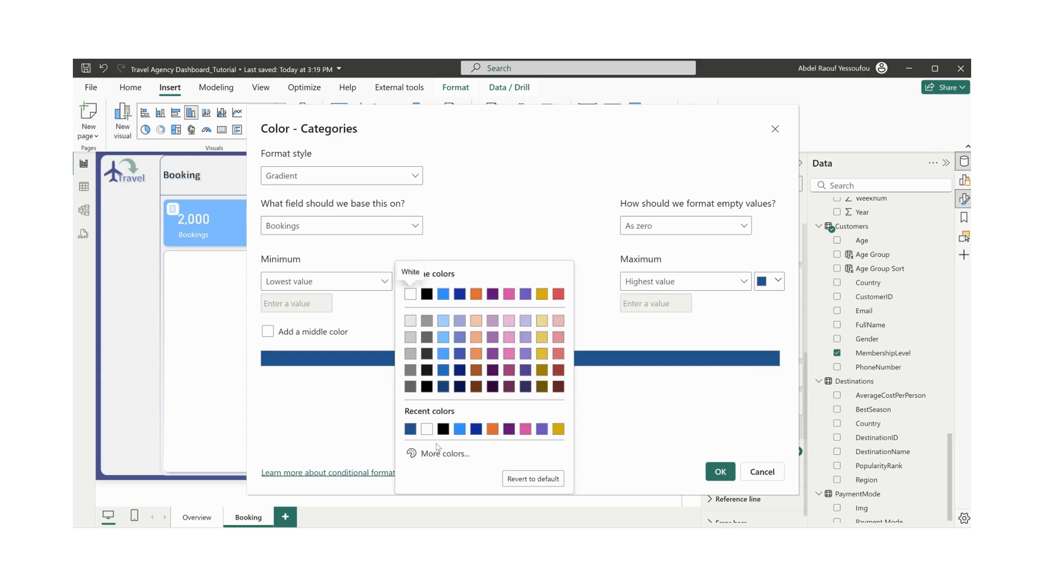
pyautogui.click(438, 455)
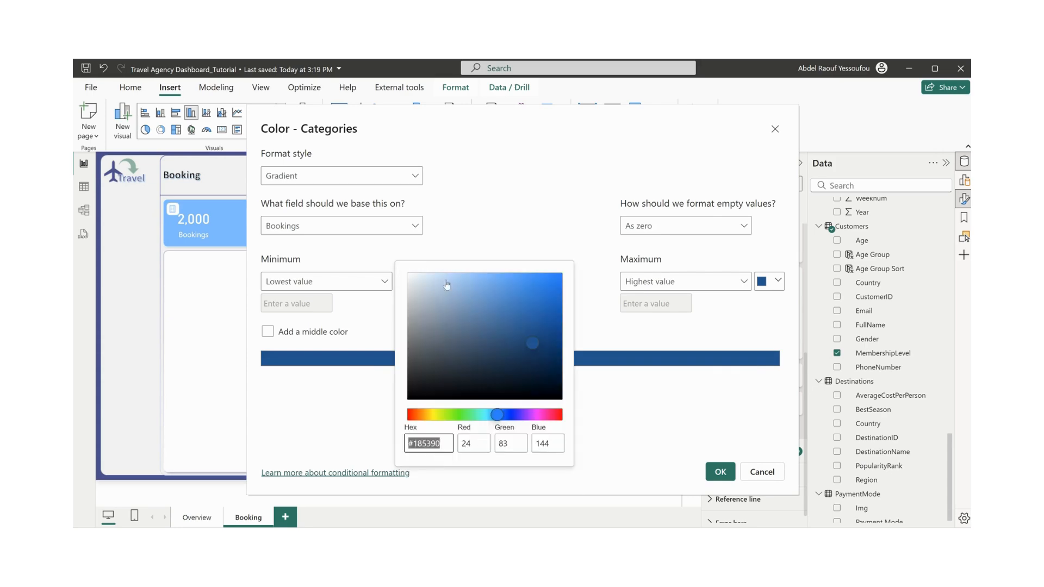
pyautogui.click(433, 273)
pyautogui.click(596, 316)
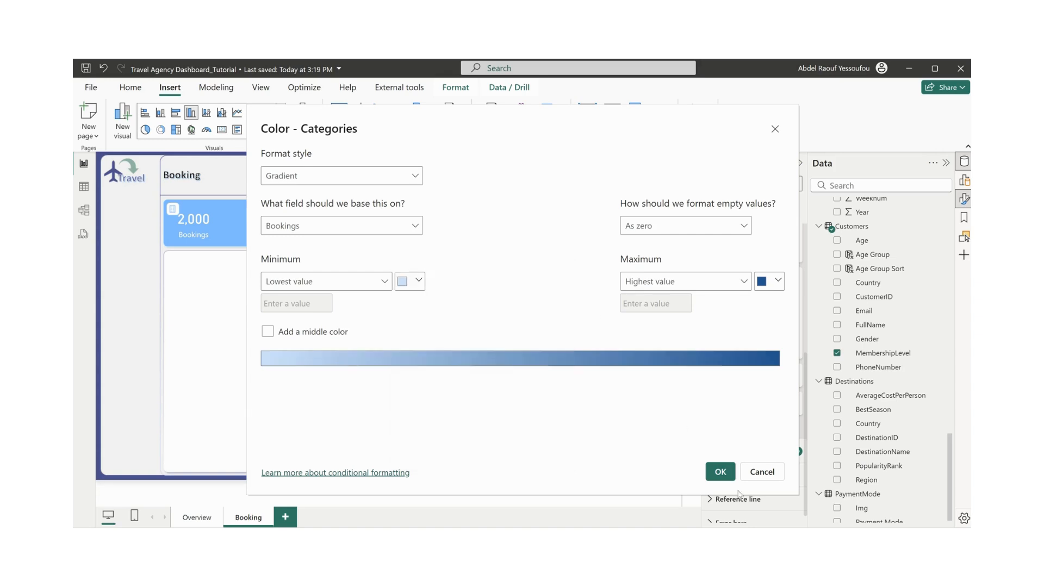
pyautogui.click(720, 472)
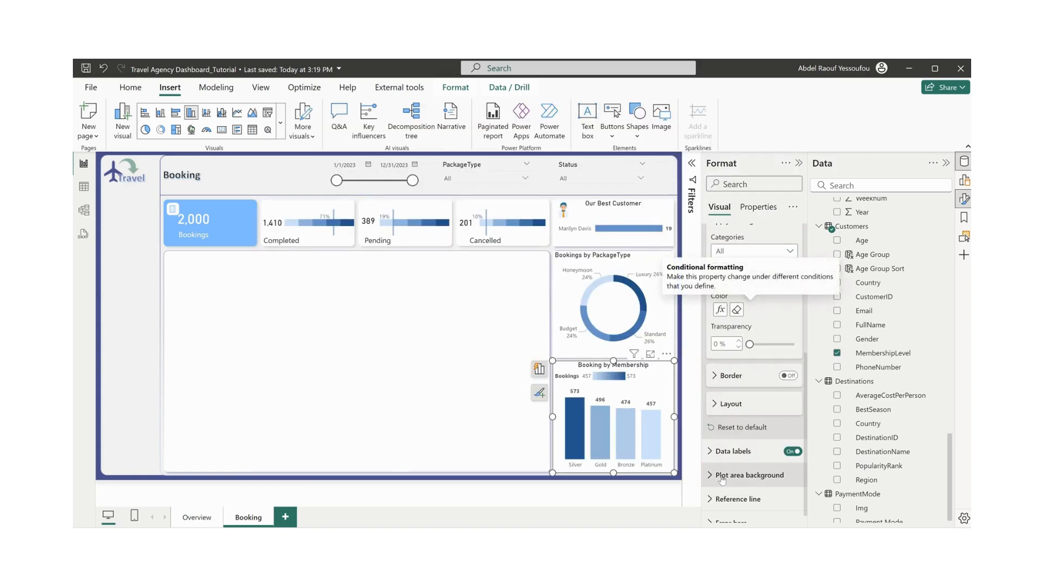
# - Turn off the legend of the Booking by Membership chart and deselect the chart
pyautogui.scroll(5, 753, 364)
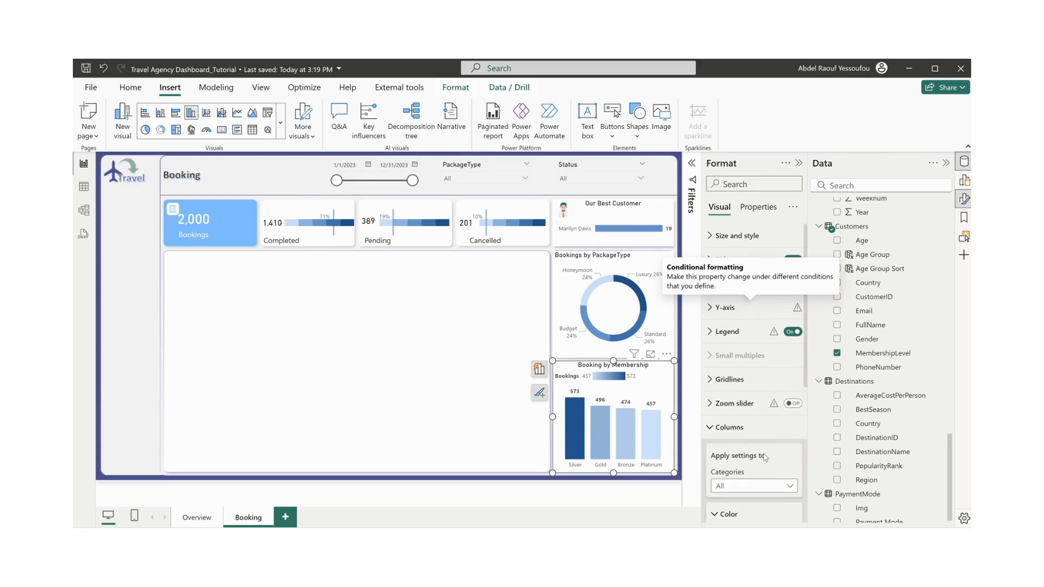
pyautogui.click(793, 333)
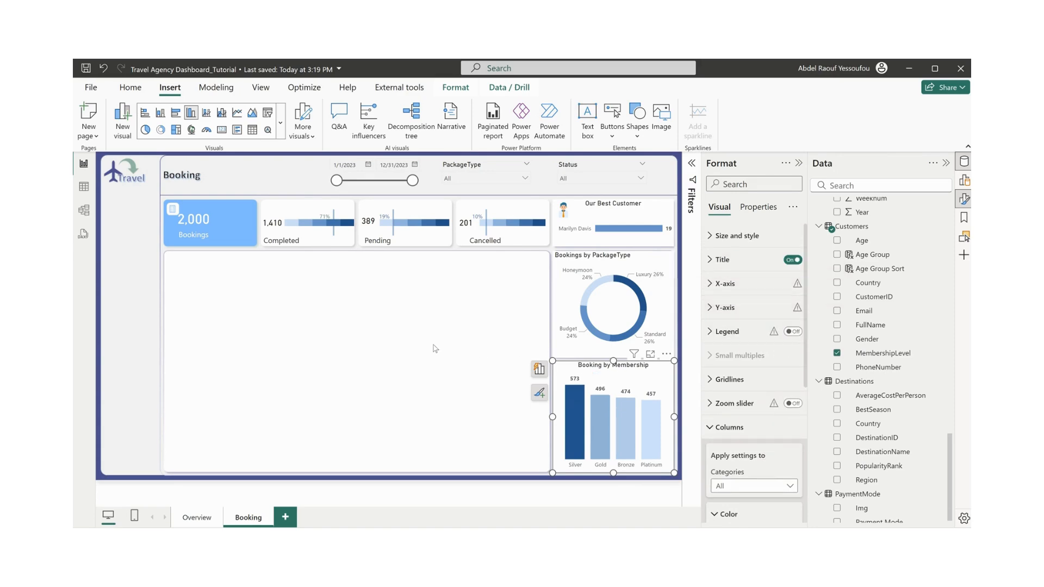
pyautogui.click(373, 348)
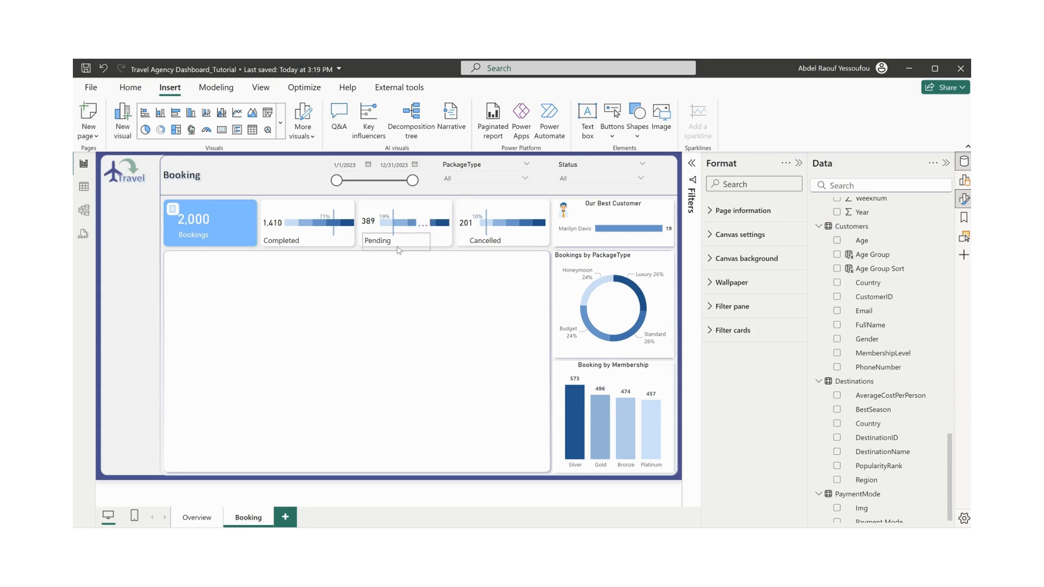
# - Copy the country revenue table from the Overview page and paste it onto the Booking page
pyautogui.click(197, 518)
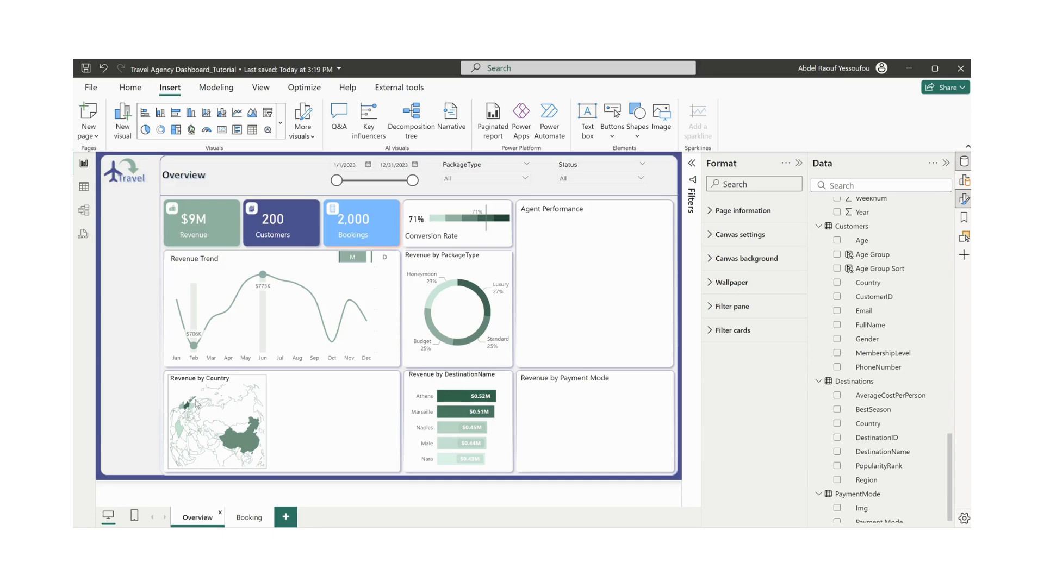
pyautogui.click(407, 388)
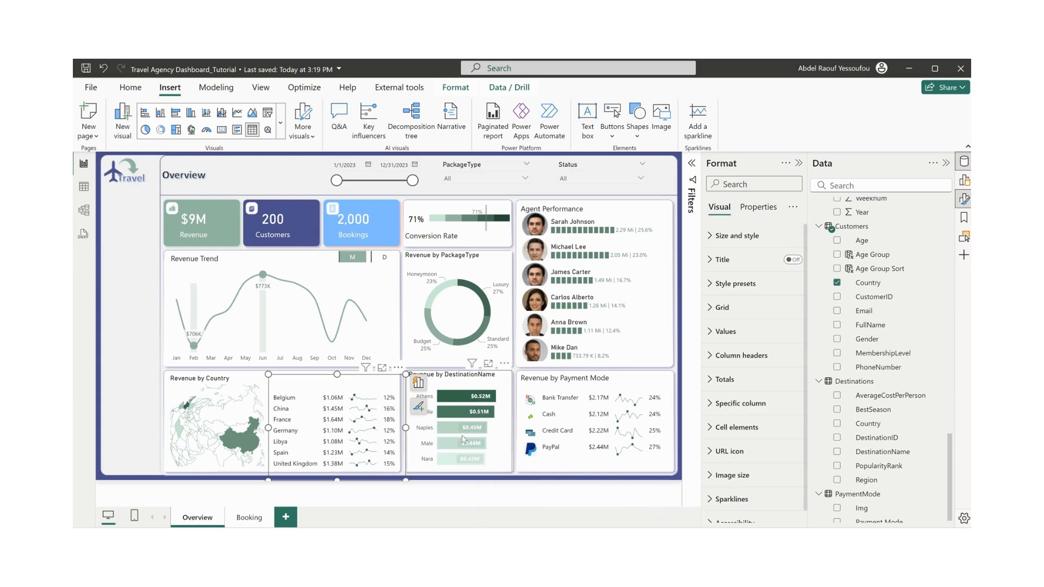
pyautogui.moveTo(608, 543)
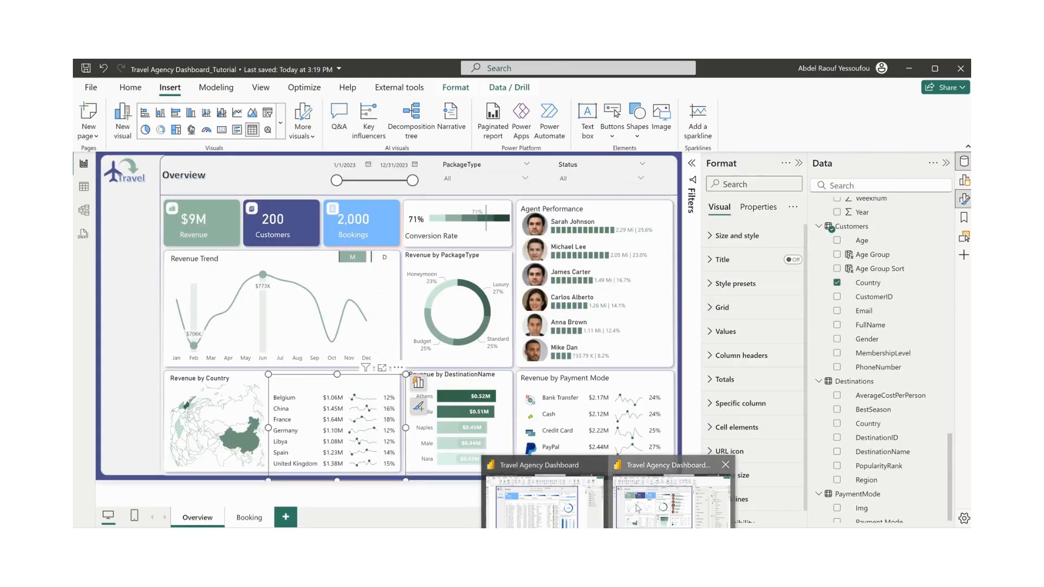
pyautogui.click(637, 508)
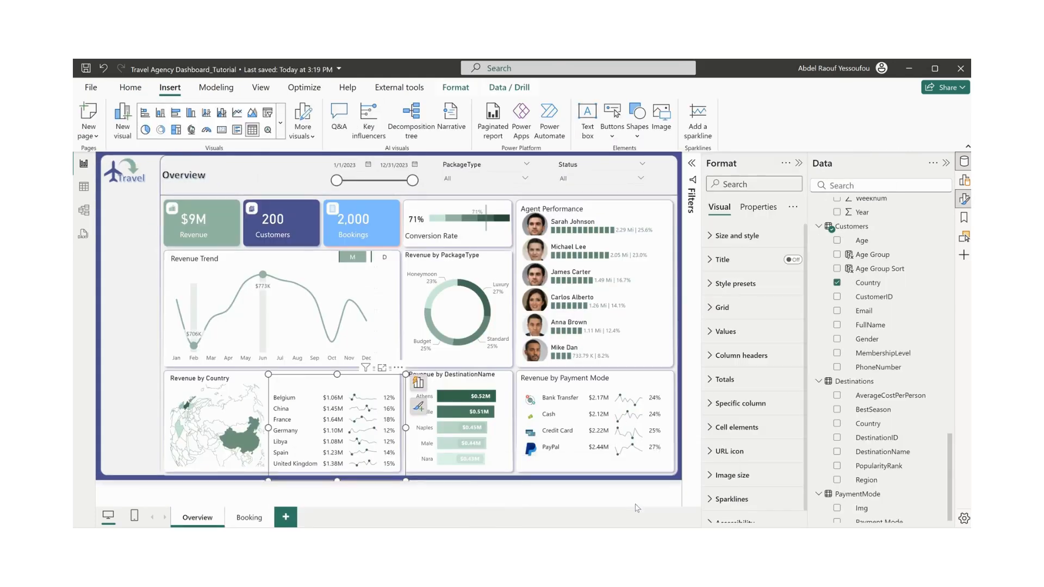
pyautogui.click(249, 518)
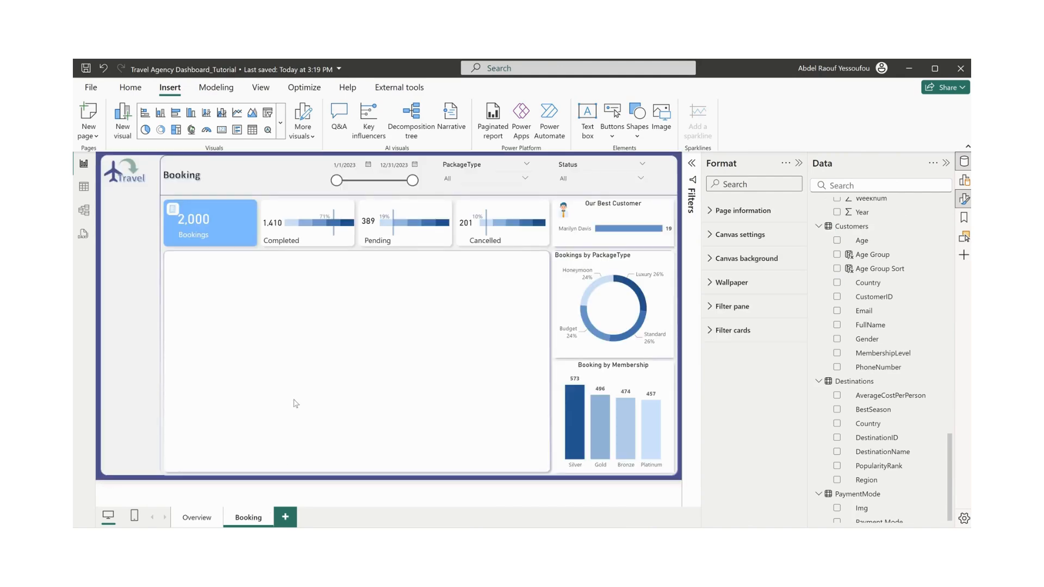
pyautogui.hotkey('ctrl', 'v')
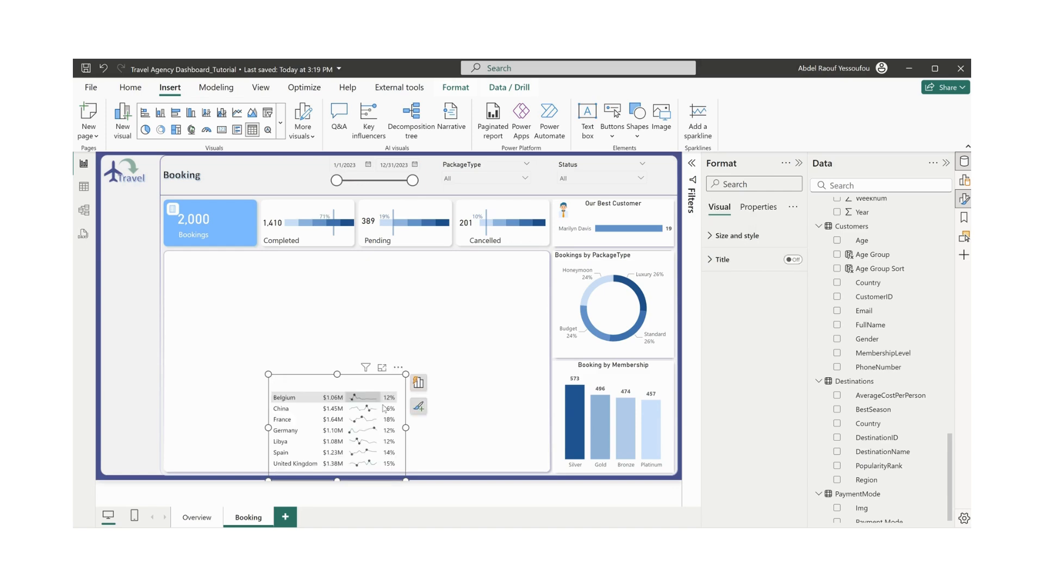
# - Move the pasted table into the large empty panel and stretch it to the panel's width and bottom edge, leaving a strip above
pyautogui.moveTo(403, 373); pyautogui.dragTo(299, 275)
pyautogui.moveTo(303, 329); pyautogui.dragTo(548, 330)
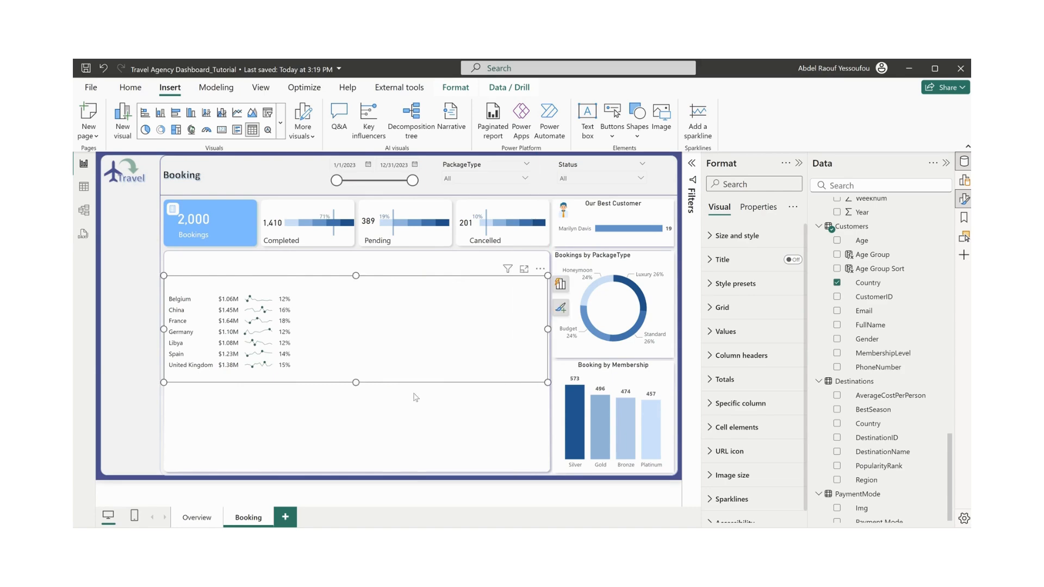
pyautogui.moveTo(355, 383); pyautogui.dragTo(374, 473)
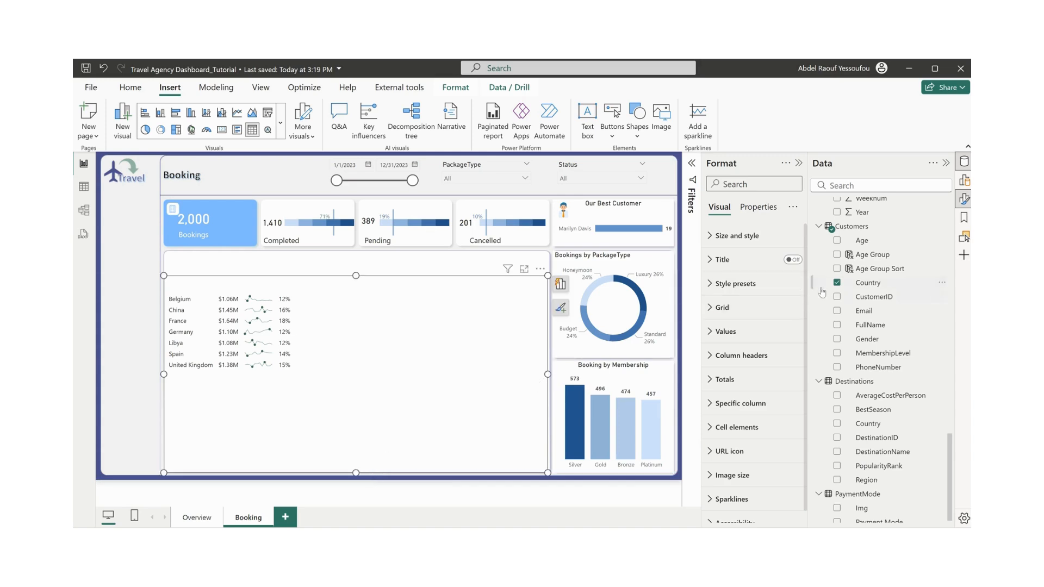
# - Empty the pasted table by removing Country, Revenue2, Revenue and the sparkline column
pyautogui.click(838, 284)
pyautogui.scroll(8, 880, 326)
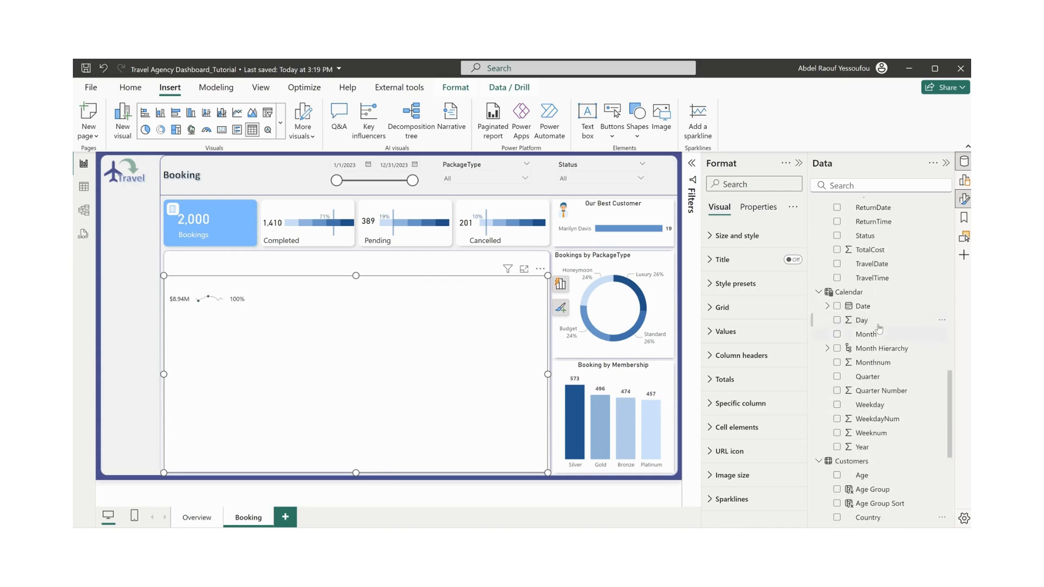
pyautogui.scroll(4, 880, 326)
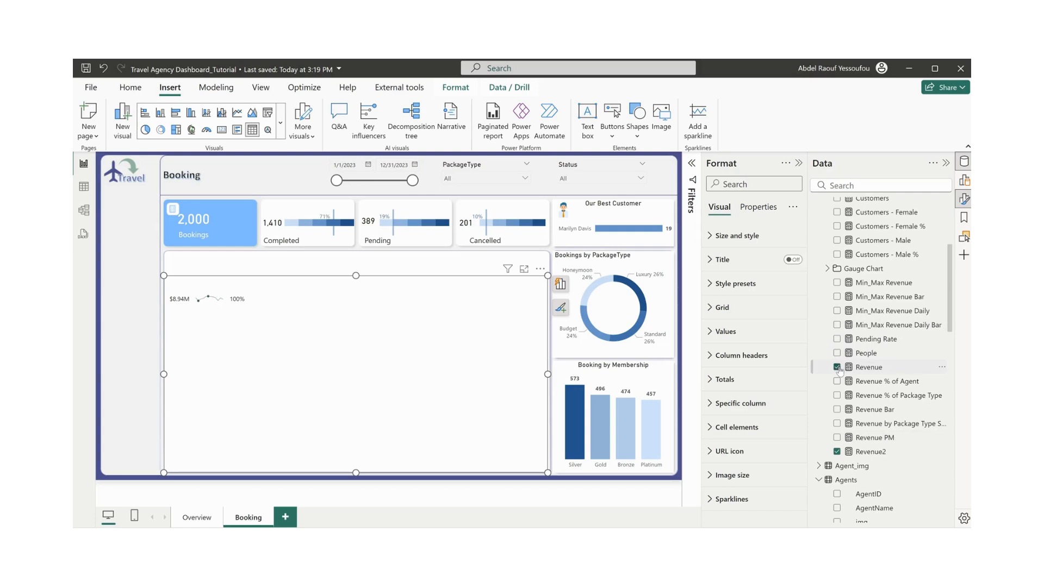
pyautogui.click(838, 453)
pyautogui.click(838, 368)
pyautogui.scroll(-10, 839, 371)
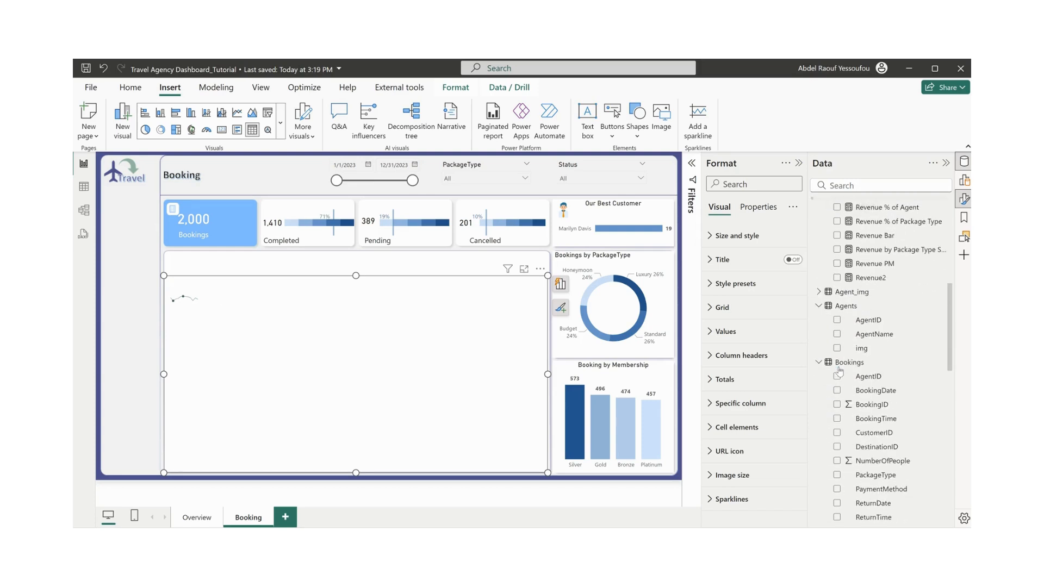
pyautogui.click(559, 285)
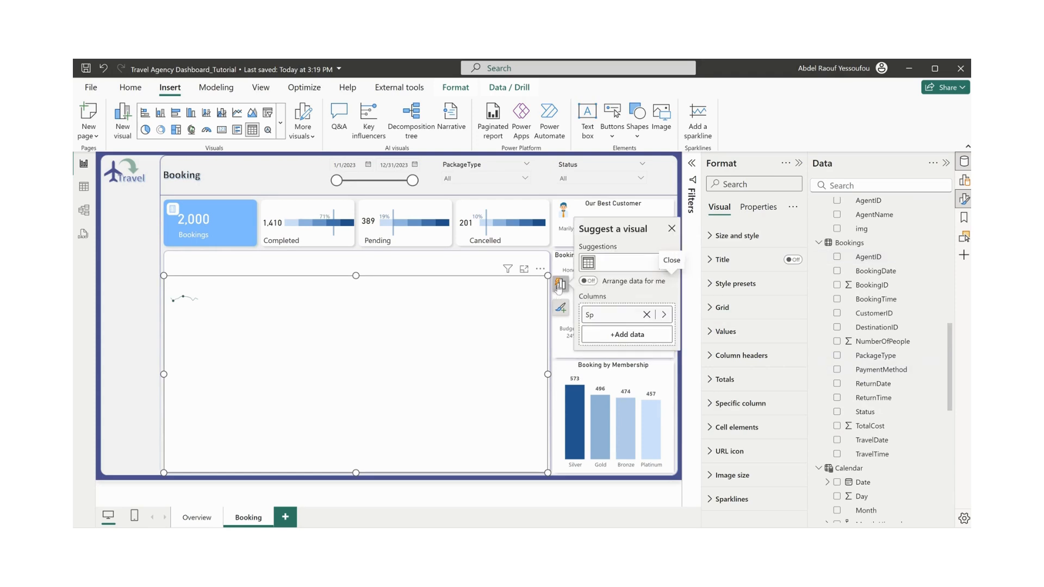
pyautogui.click(646, 315)
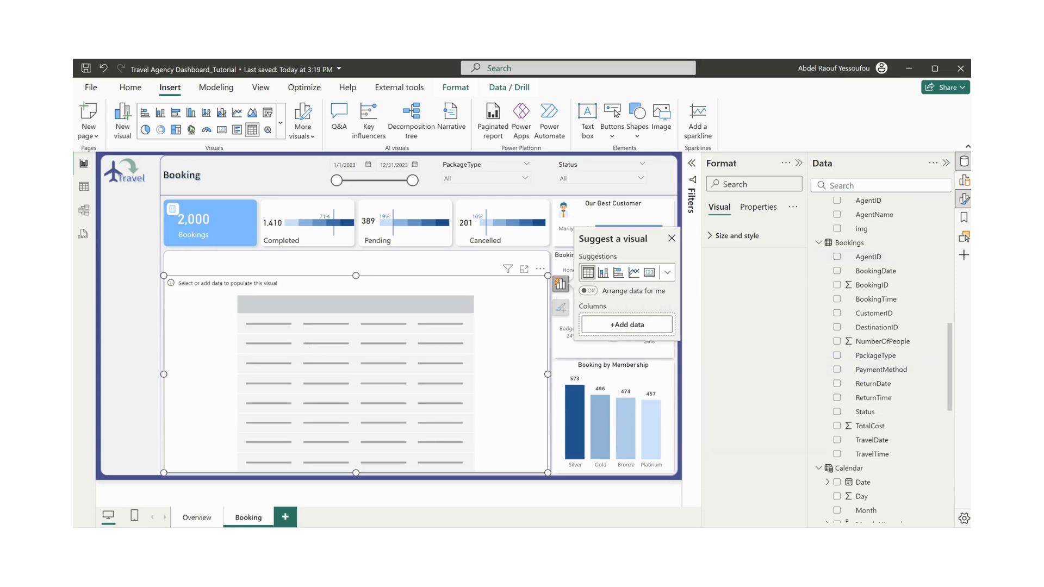
# - Check the bookings table in the finished Travel Agency Dashboard file, and add BookingID and the customers' FullName to the empty table
pyautogui.click(571, 517)
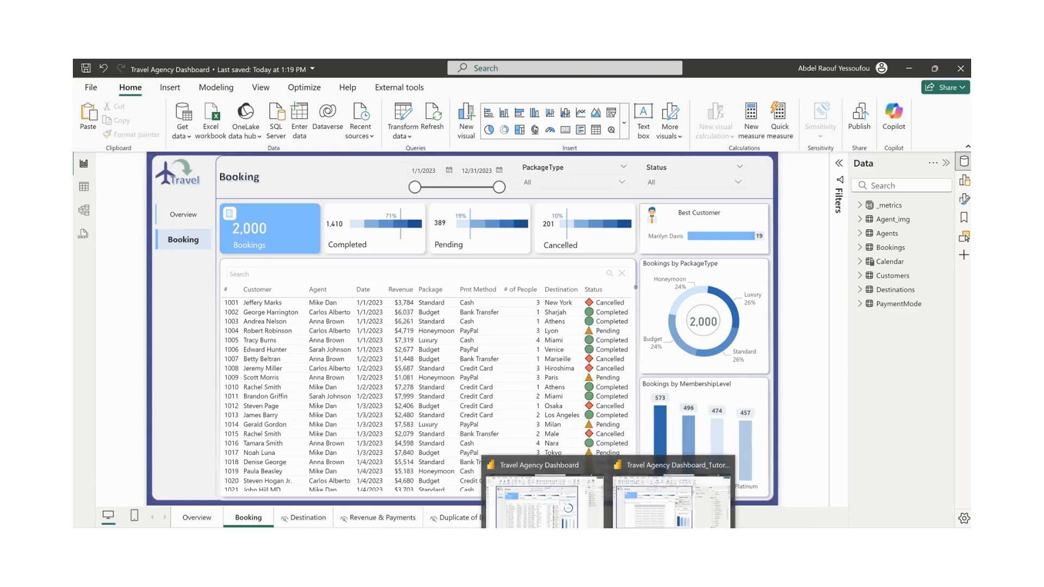
pyautogui.click(661, 514)
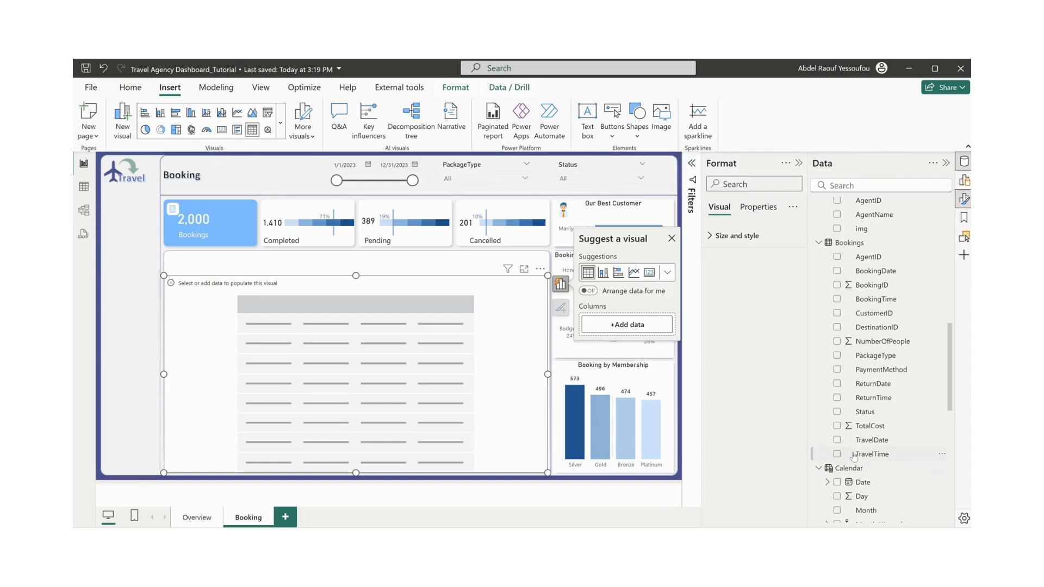
pyautogui.click(836, 285)
pyautogui.scroll(-4, 838, 470)
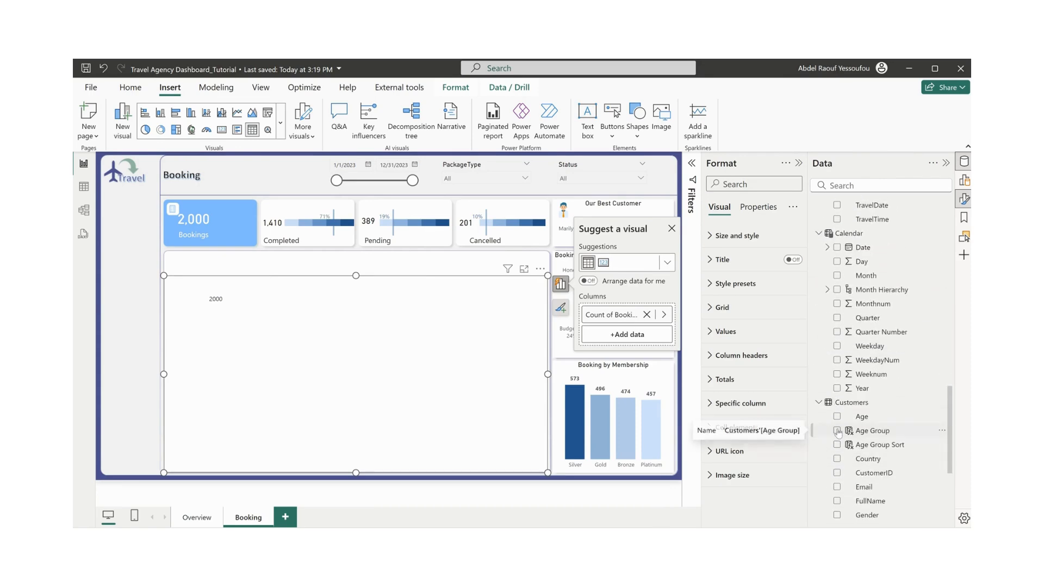
pyautogui.scroll(-2, 838, 432)
pyautogui.click(838, 444)
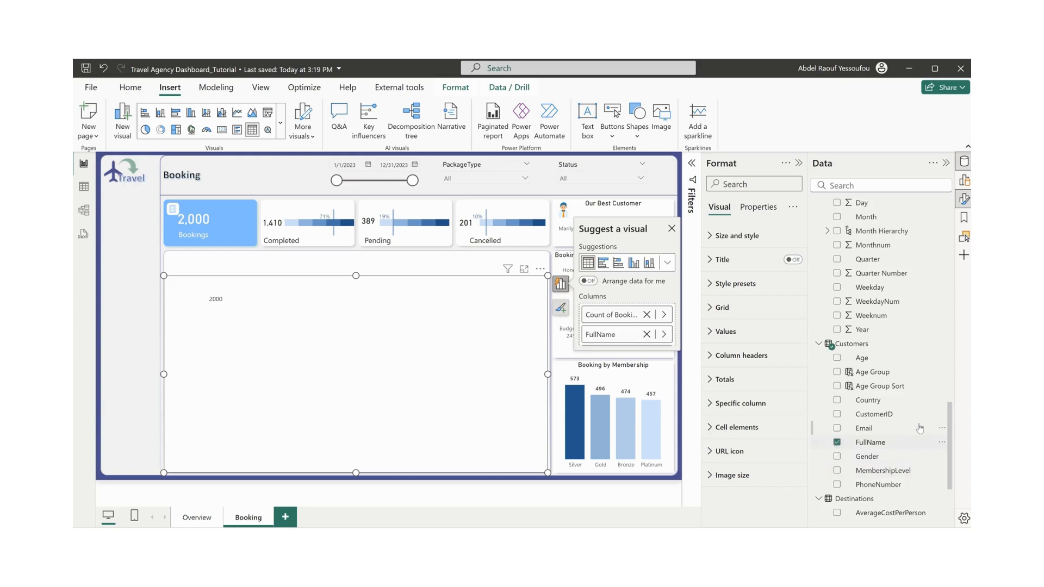
# - Add AgentName from the Agents table as the third column and compare the column order with the finished dashboard's bookings table
pyautogui.scroll(6, 920, 428)
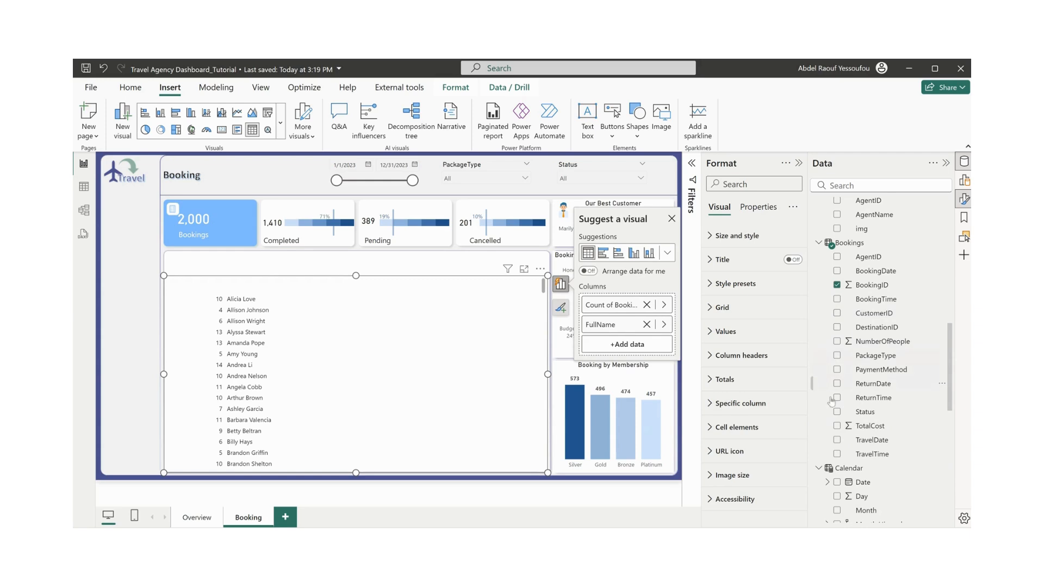
pyautogui.scroll(3, 837, 321)
pyautogui.click(838, 332)
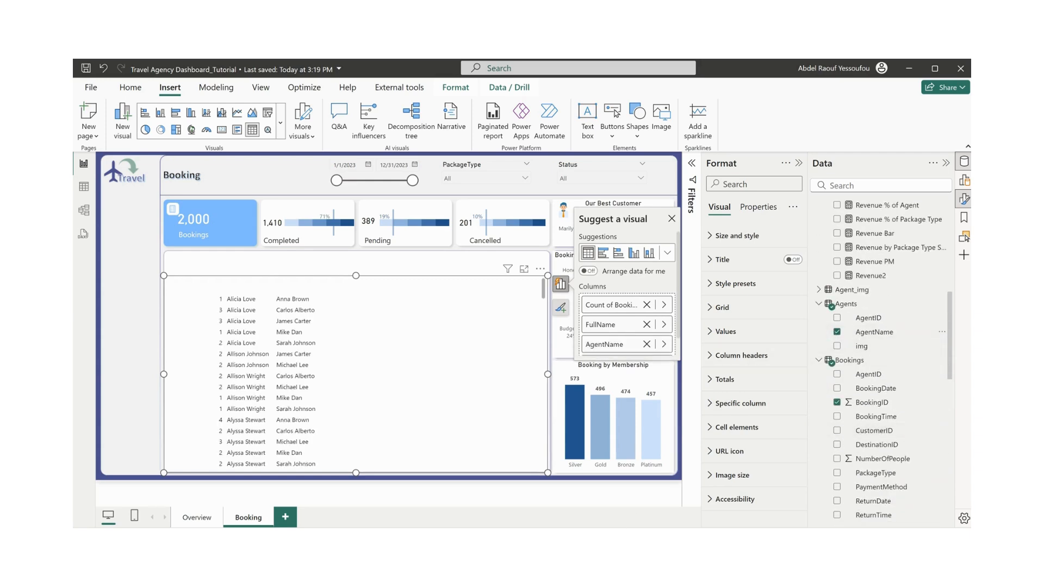
pyautogui.click(592, 510)
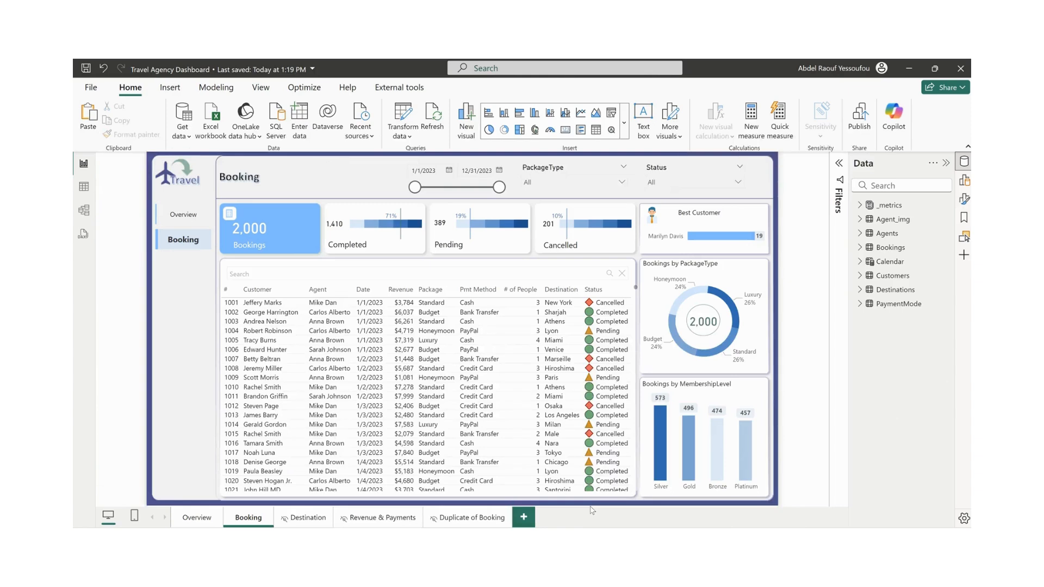
pyautogui.moveTo(608, 544)
pyautogui.click(674, 504)
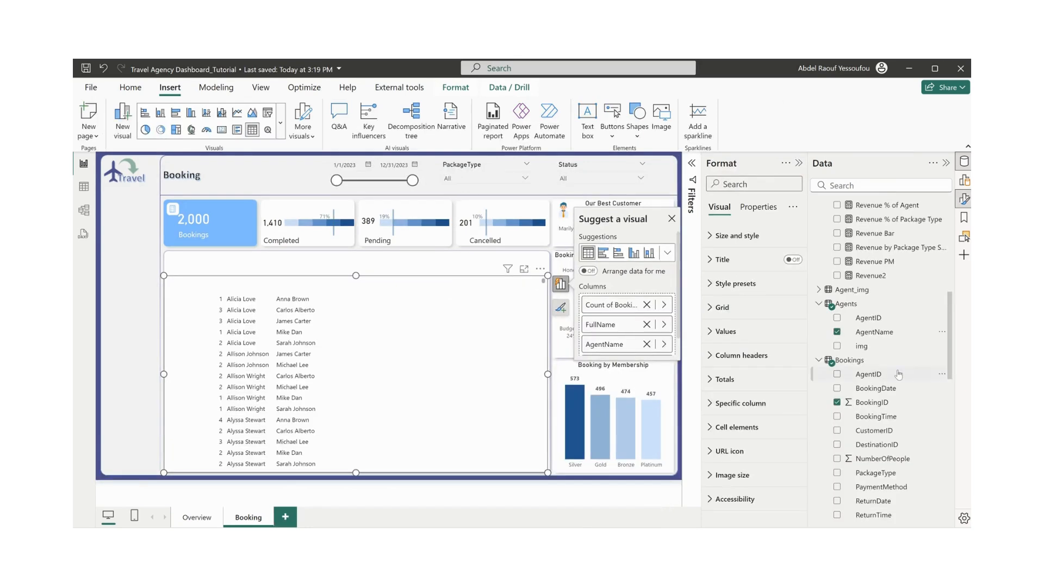
# - Add BookingDate from the Bookings table as the fourth column of the bookings table visual
pyautogui.scroll(3, 899, 375)
pyautogui.scroll(4, 899, 375)
pyautogui.scroll(-3, 899, 375)
pyautogui.scroll(-5, 898, 376)
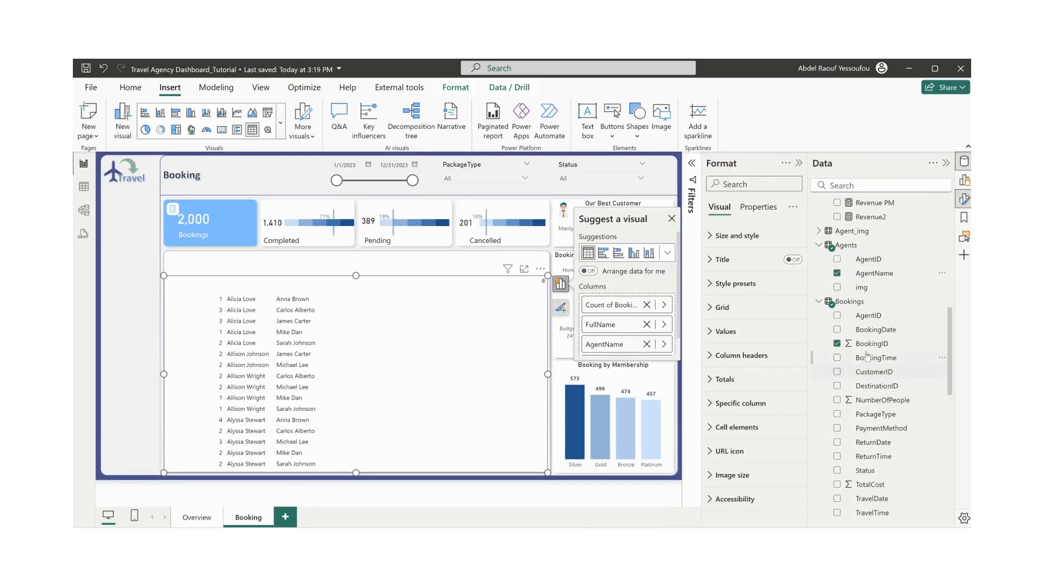
pyautogui.click(838, 332)
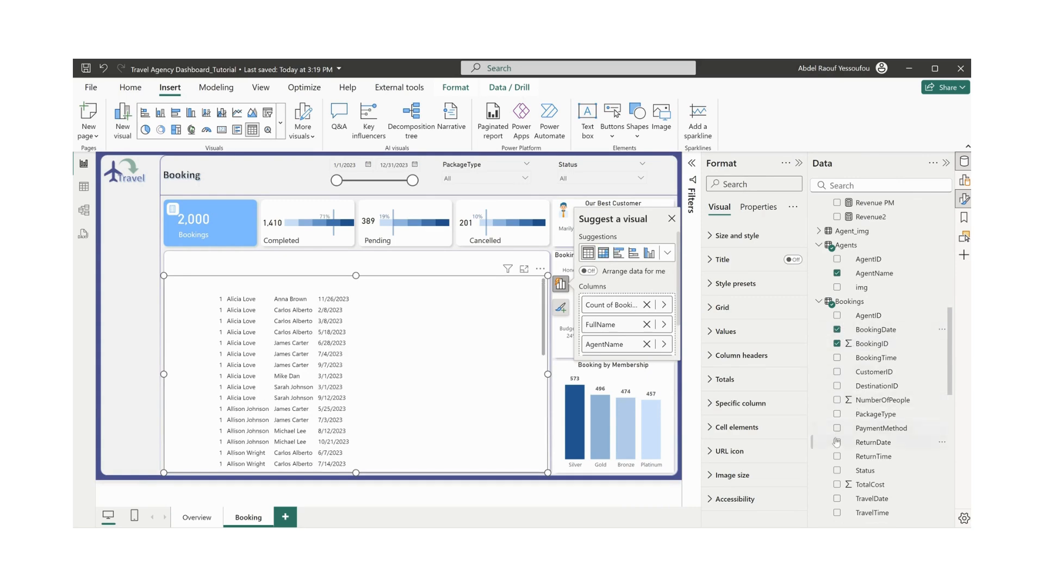
# - Add the Revenue measure and PackageType from the Bookings table as the next columns of the table visual
pyautogui.scroll(-1, 837, 456)
pyautogui.scroll(6, 838, 456)
pyautogui.scroll(-2, 844, 321)
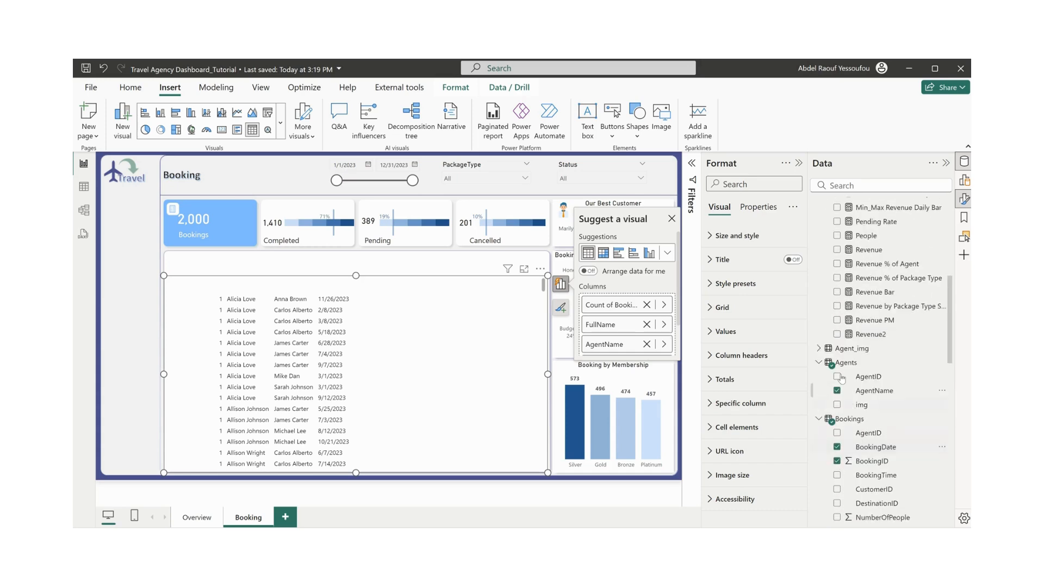
pyautogui.click(837, 249)
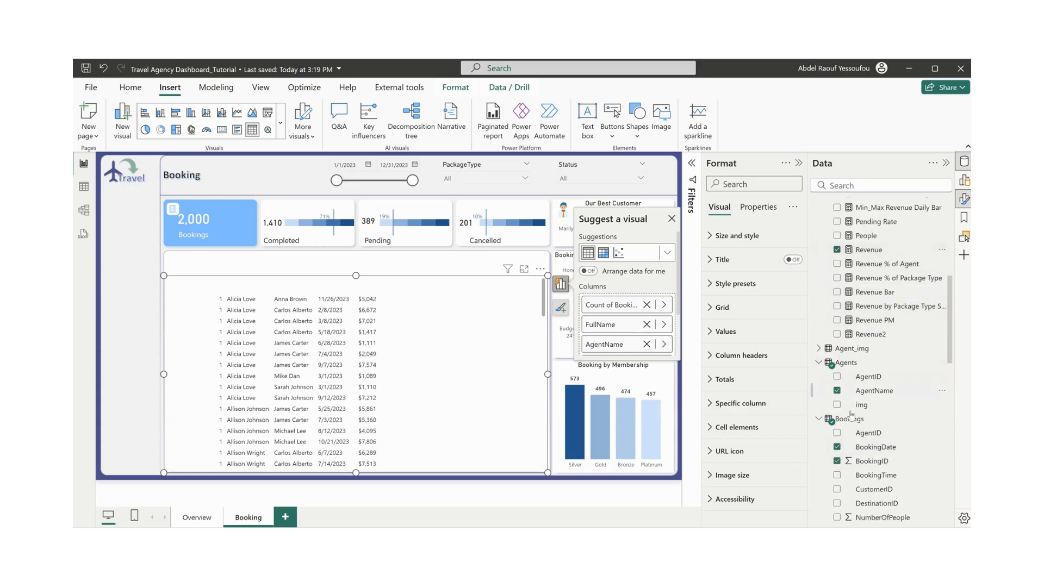
pyautogui.scroll(-3, 855, 460)
pyautogui.scroll(-2, 856, 459)
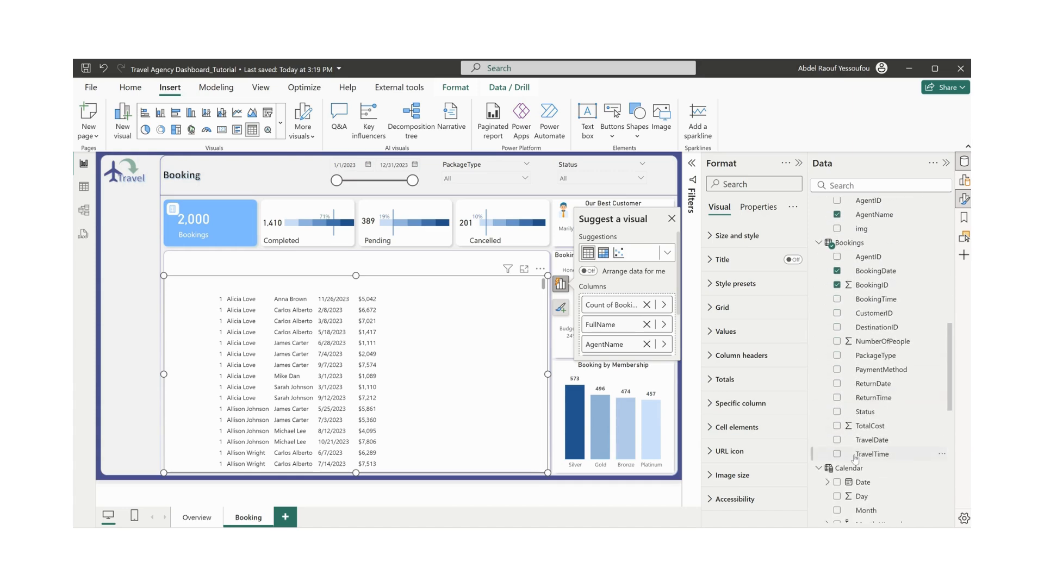
pyautogui.click(838, 356)
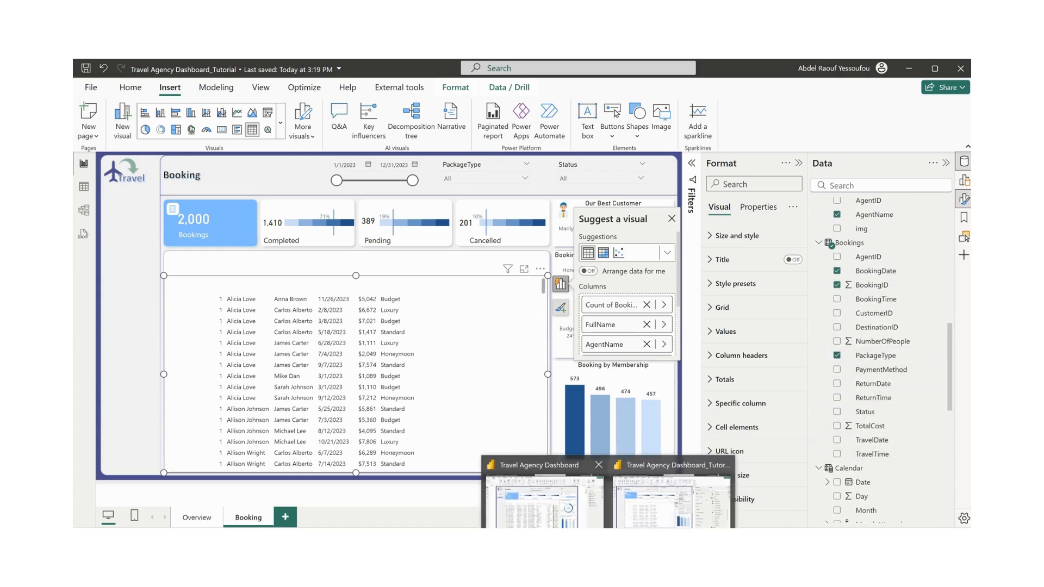
# - Check the column order in the finished Travel Agency Dashboard file, and add PaymentMethod and NumberOfPeople to the tutorial's bookings table
pyautogui.click(571, 505)
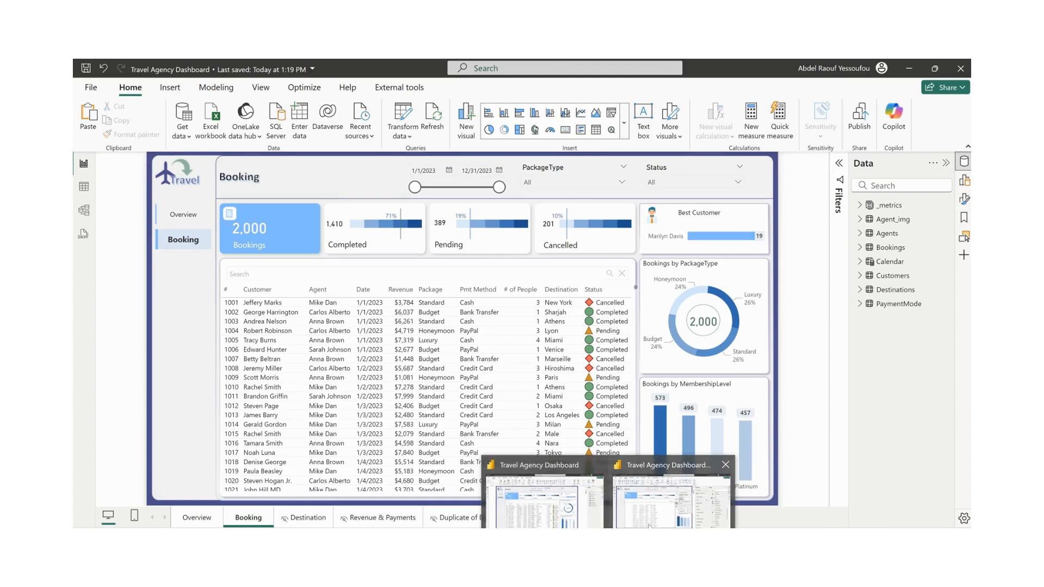
pyautogui.click(660, 515)
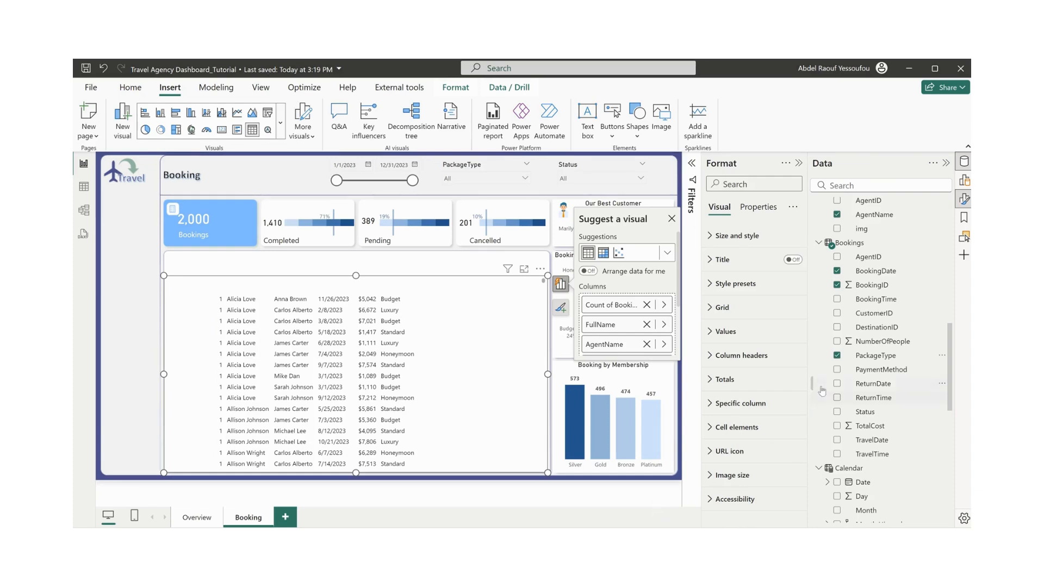
pyautogui.click(838, 370)
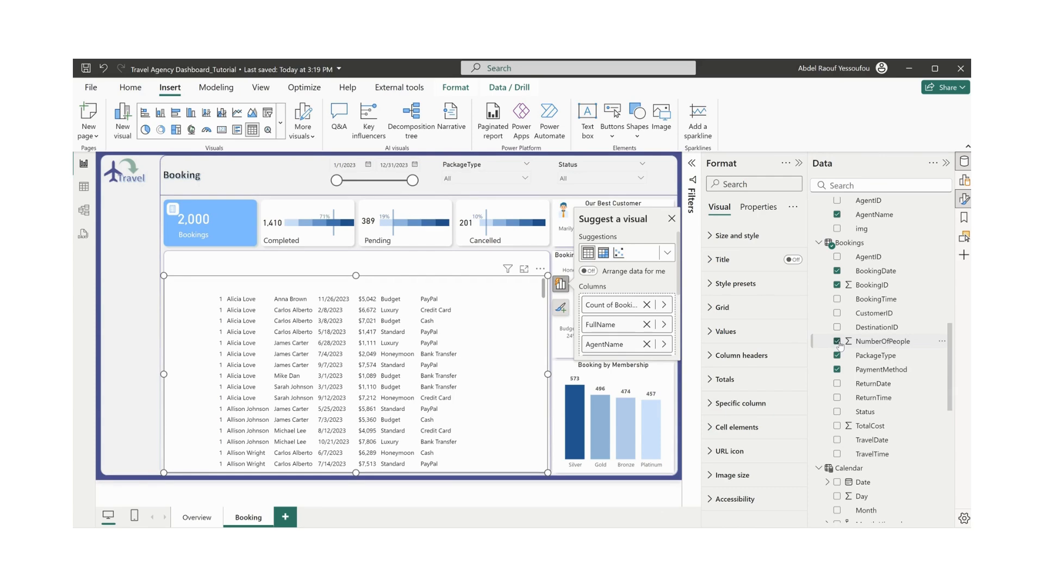
# - Add DestinationName from the Destinations table and Status from the Bookings table as the last two columns
pyautogui.scroll(-7, 851, 397)
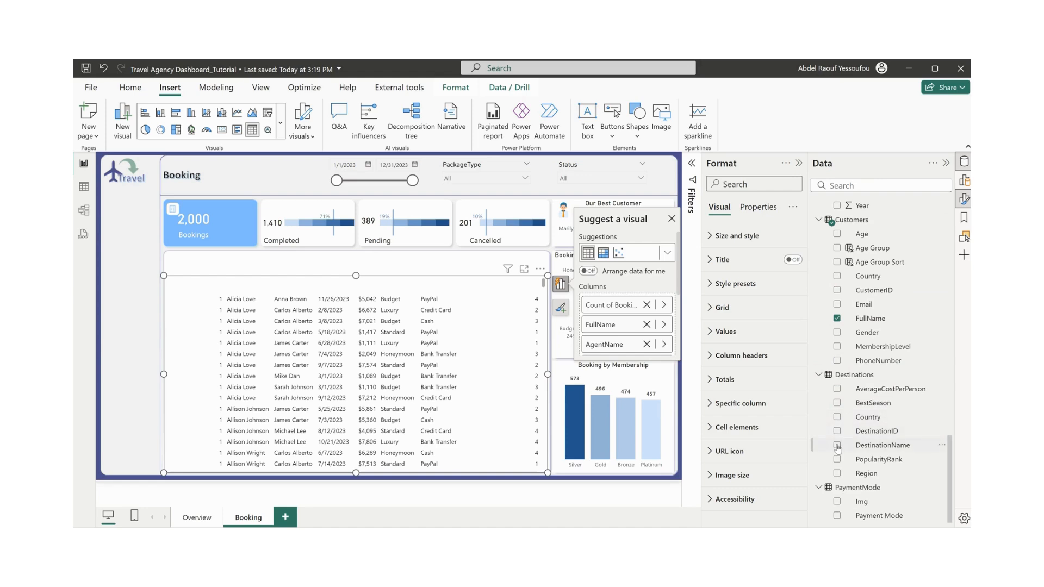
pyautogui.scroll(6, 839, 449)
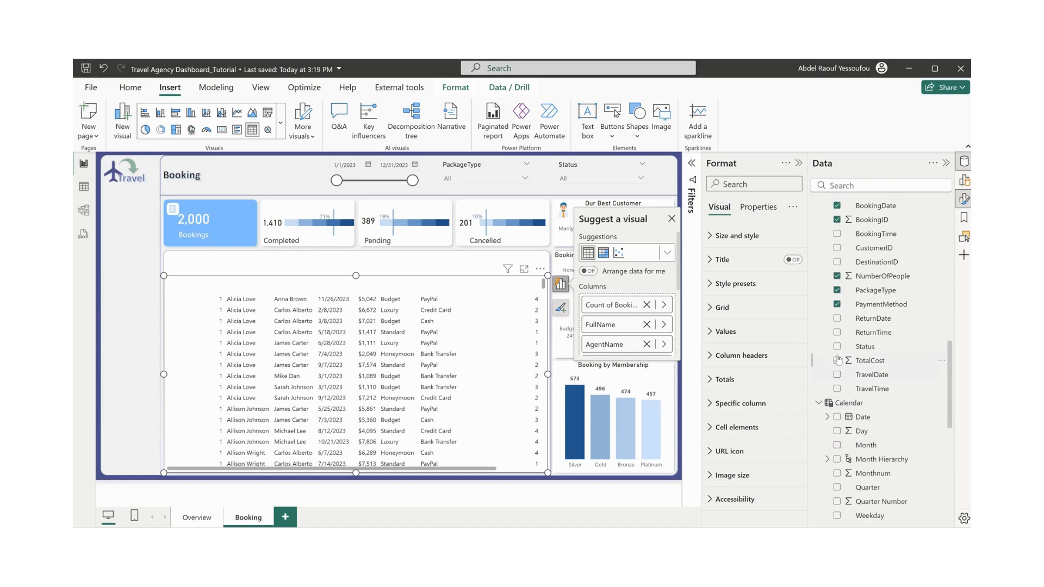
pyautogui.click(837, 348)
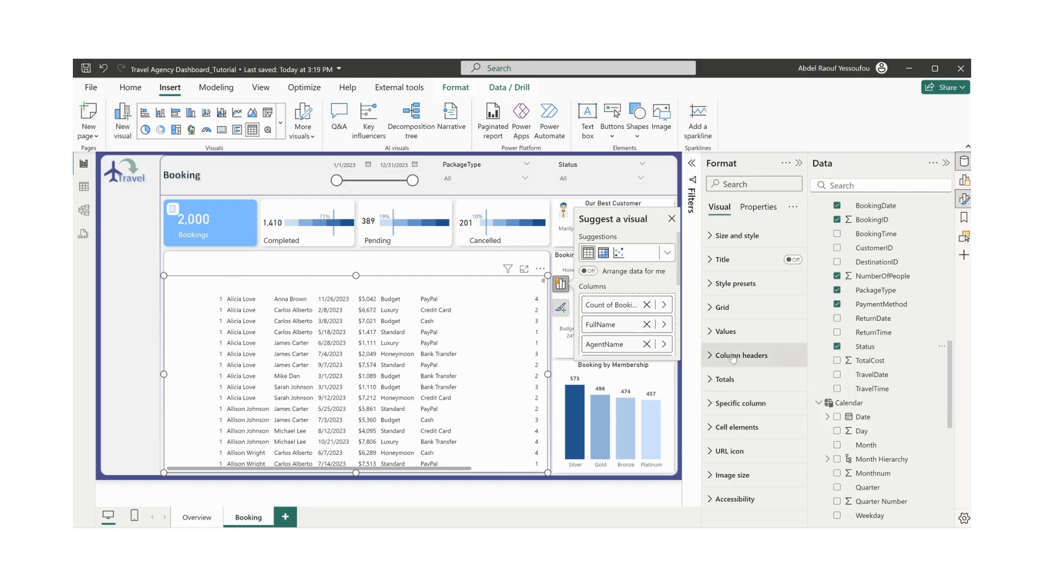
# - Set the text color of the table's column headers to black
pyautogui.click(753, 355)
pyautogui.scroll(-3, 759, 428)
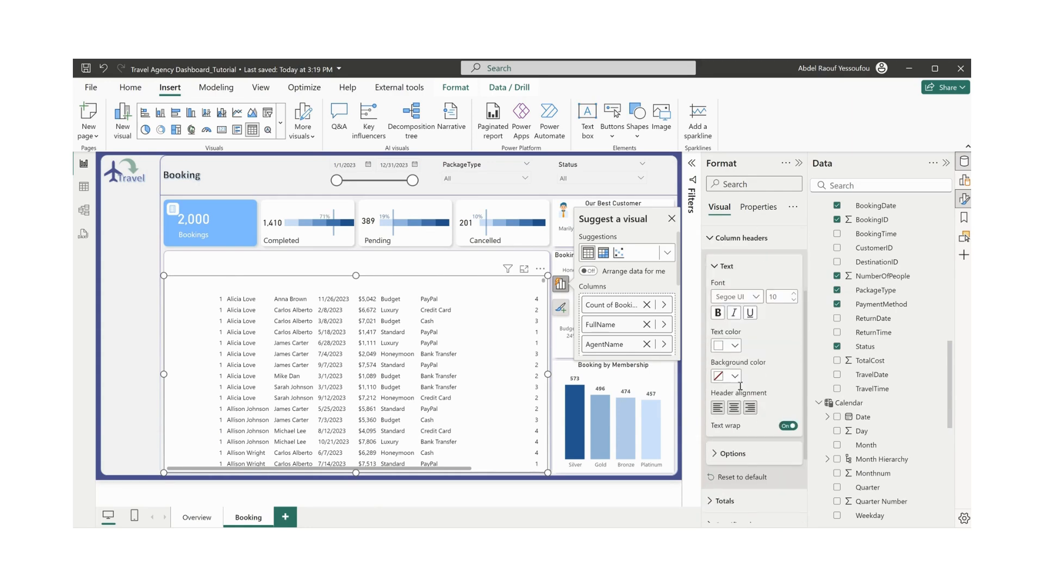
pyautogui.click(734, 346)
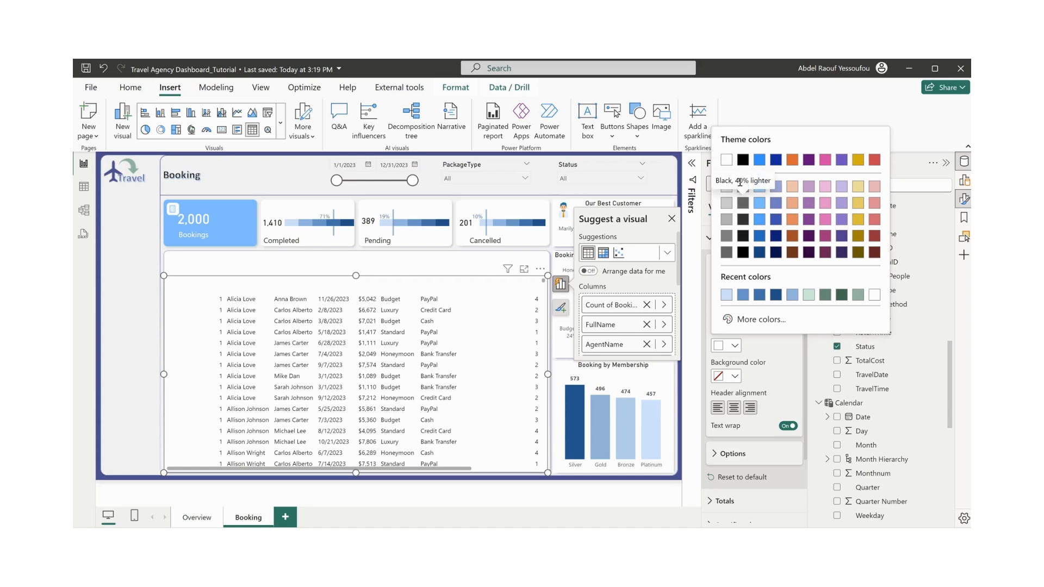
pyautogui.click(744, 161)
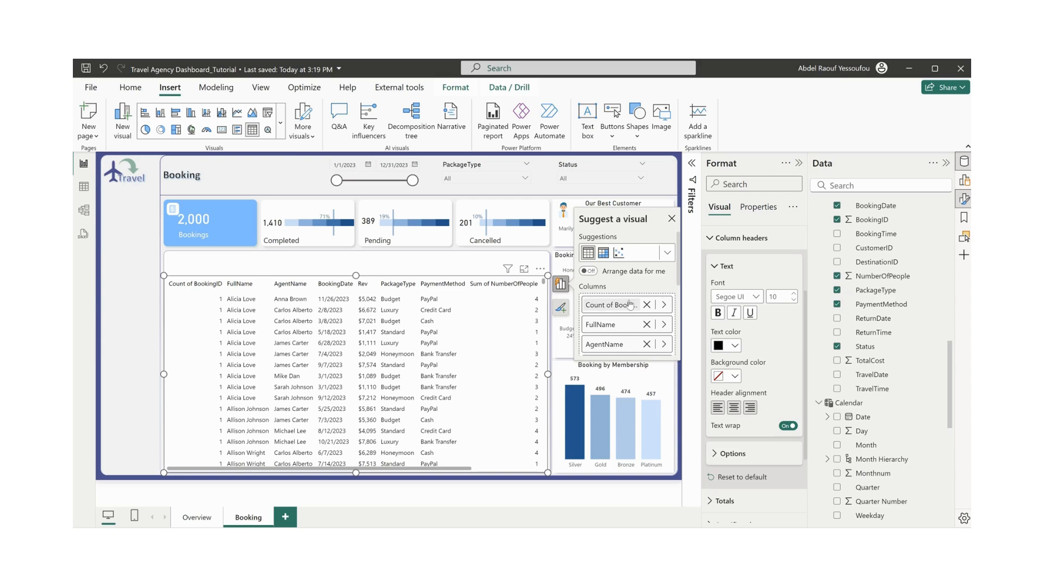
# - Set the BookingID column to Don't summarize and rename it as # for this visual
pyautogui.rightClick(606, 307)
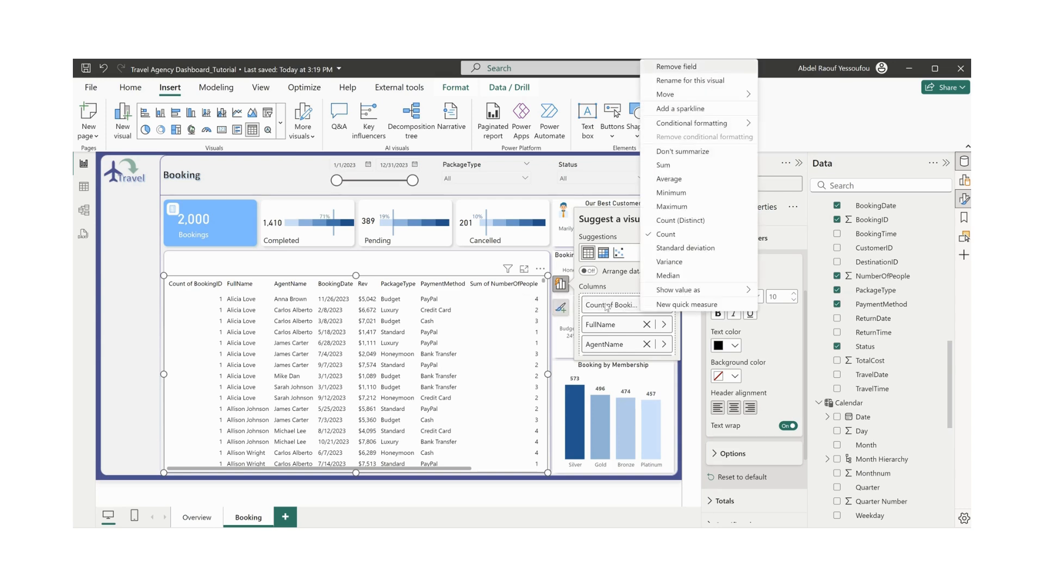
pyautogui.click(679, 154)
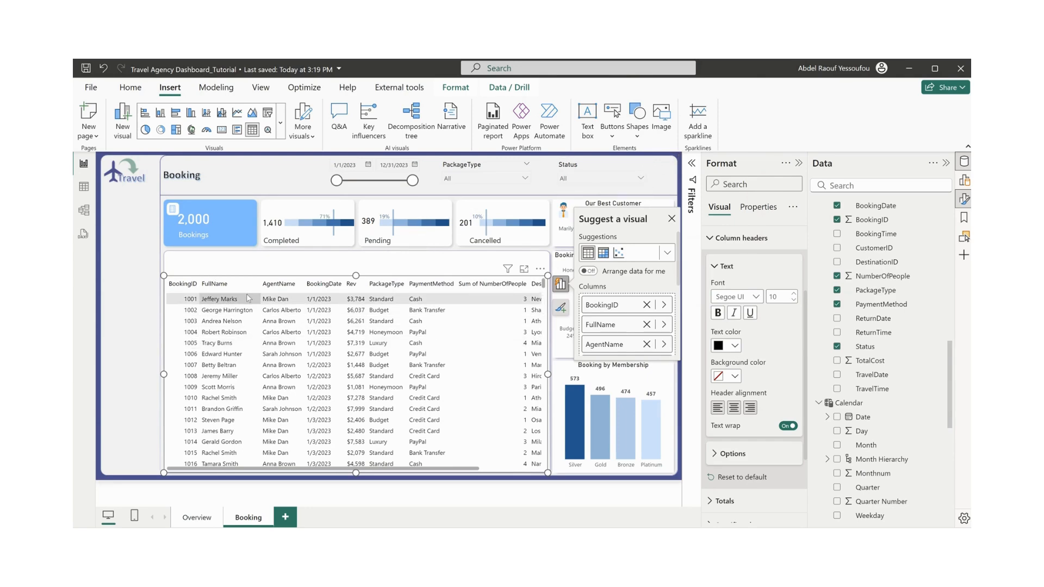
pyautogui.doubleClick(616, 304)
pyautogui.write('#')
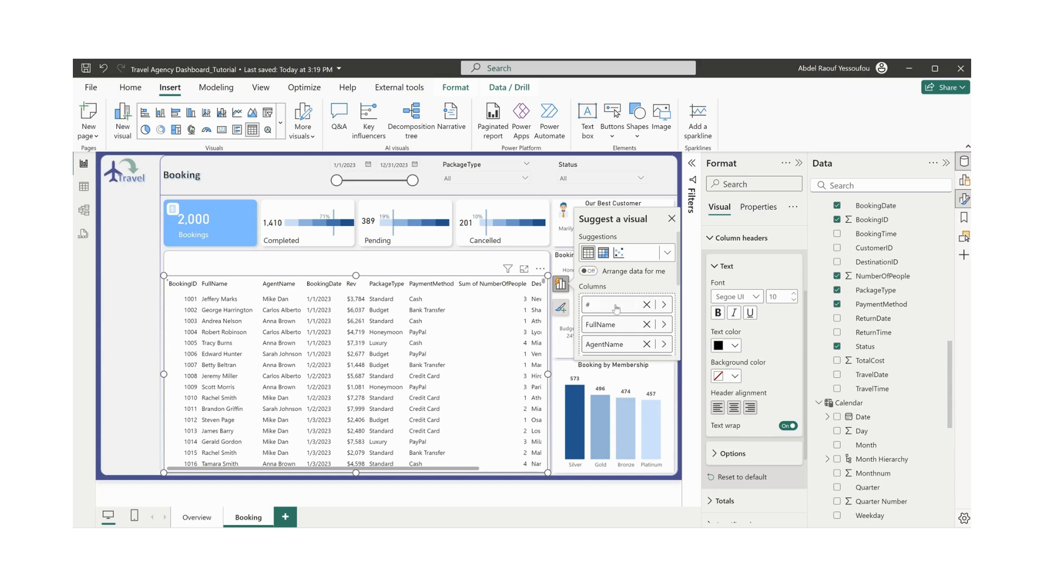
pyautogui.press('Return')
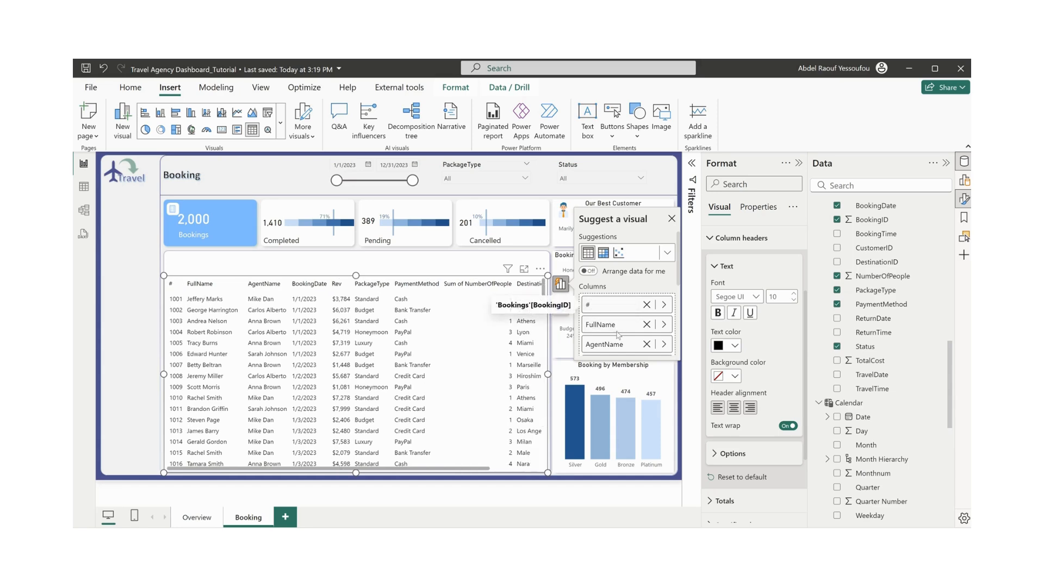
# - Rename the FullName column as Customer and the AgentName column as Agent
pyautogui.doubleClick(611, 326)
pyautogui.write('Customer')
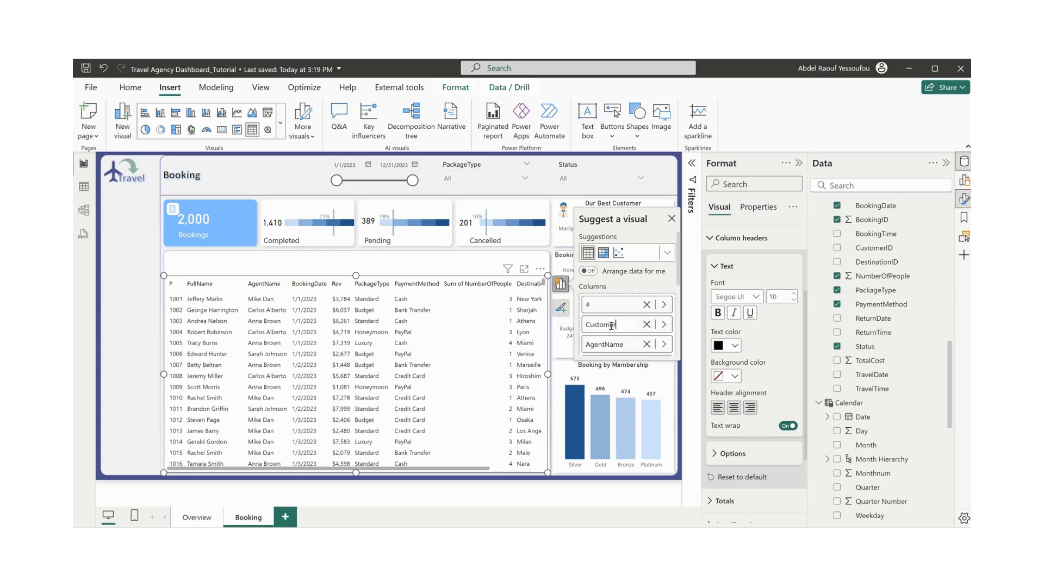
pyautogui.press('Return')
pyautogui.doubleClick(628, 345)
pyautogui.press('BackSpace')
pyautogui.press('BackSpace')
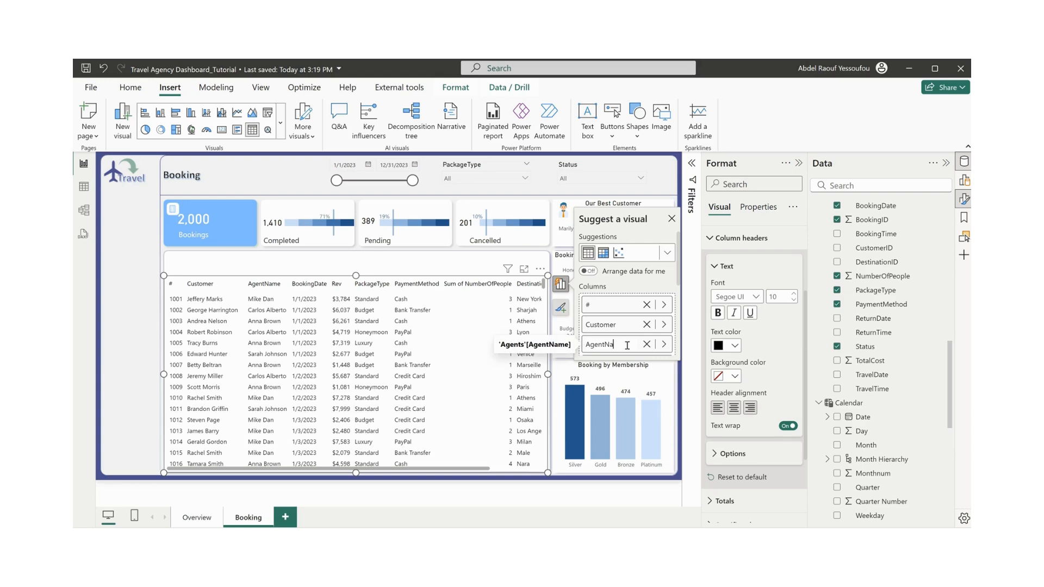
pyautogui.press('Return')
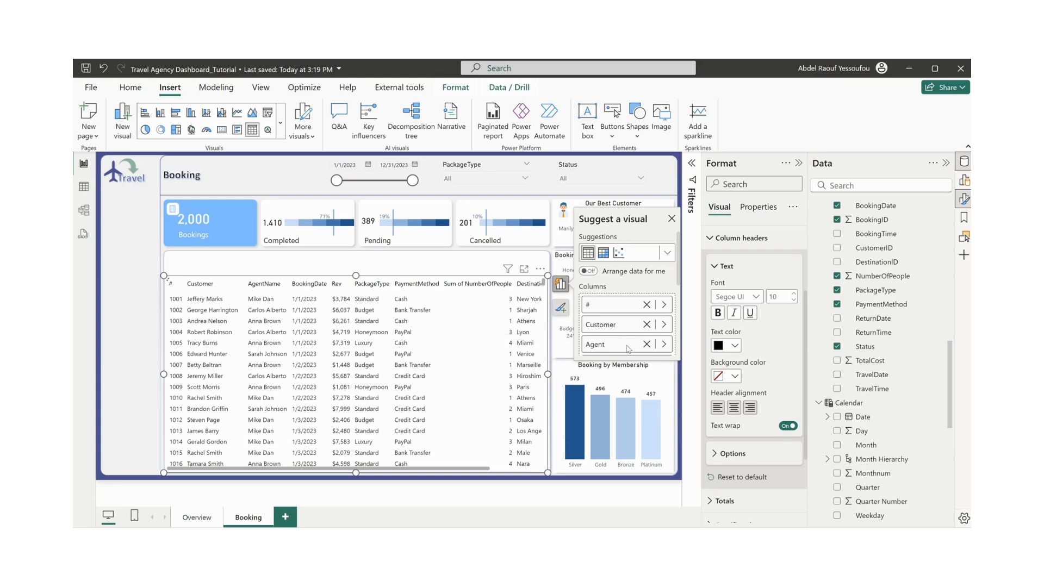
# - Shorten the BookingDate column's name to Date
pyautogui.scroll(-3, 646, 313)
pyautogui.doubleClick(616, 248)
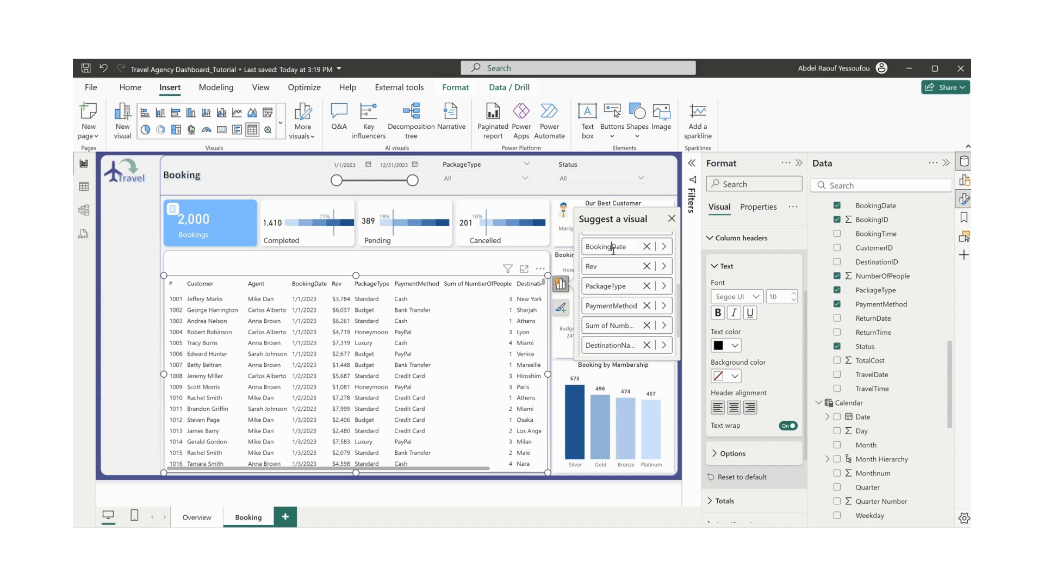
pyautogui.press('Left')
pyautogui.press('Left')
pyautogui.press('Left')
pyautogui.press('Left')
pyautogui.press('BackSpace')
pyautogui.press('BackSpace')
pyautogui.press('BackSpace')
pyautogui.press('BackSpace')
pyautogui.press('BackSpace')
pyautogui.press('BackSpace')
pyautogui.press('BackSpace')
pyautogui.press('Return')
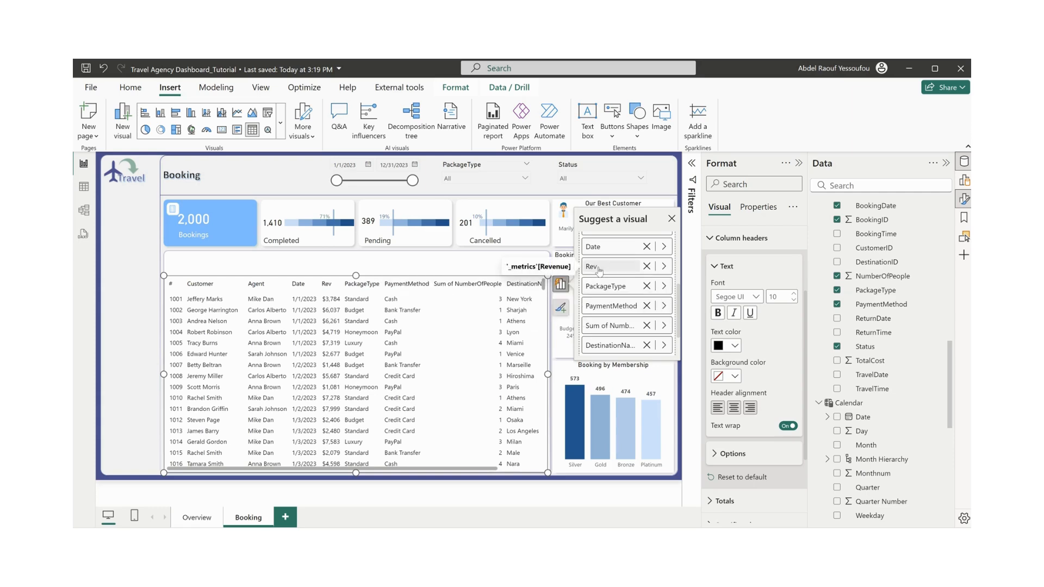
# - Rename the PackageType column as Package and the PaymentMethod column as Payment Mode
pyautogui.doubleClick(599, 268)
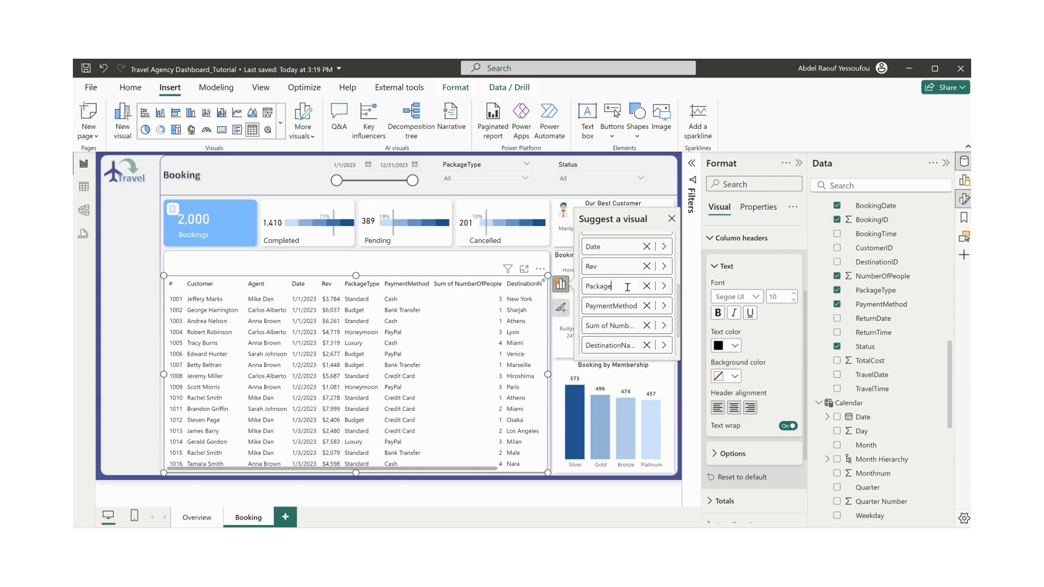
pyautogui.doubleClick(618, 309)
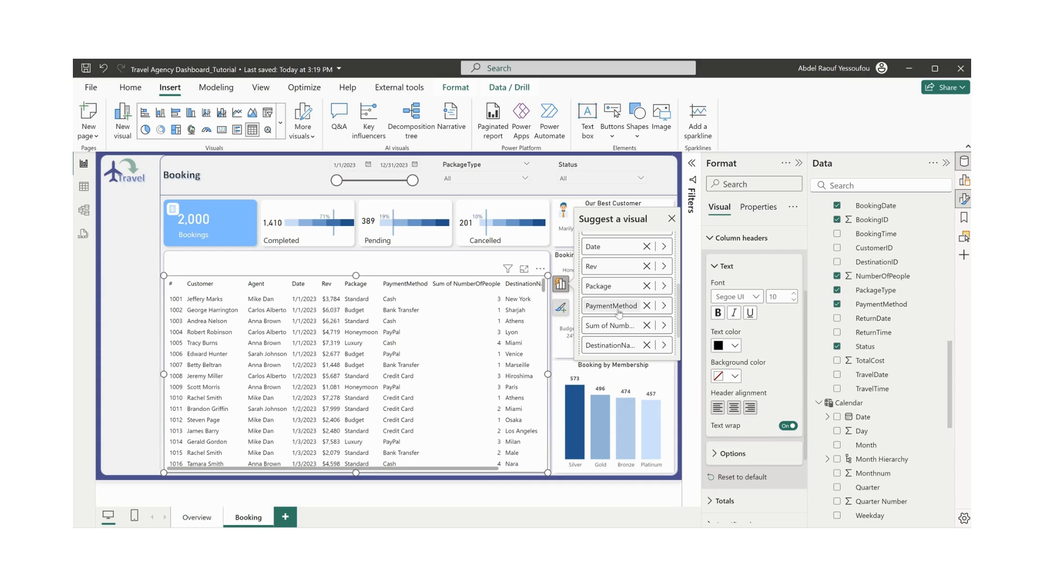
pyautogui.click(611, 313)
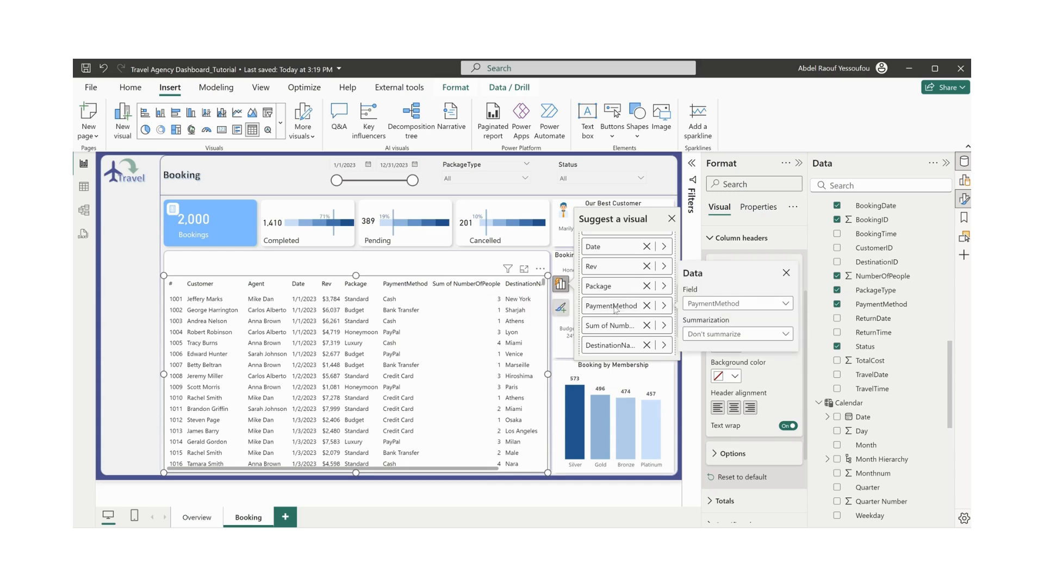
pyautogui.click(786, 273)
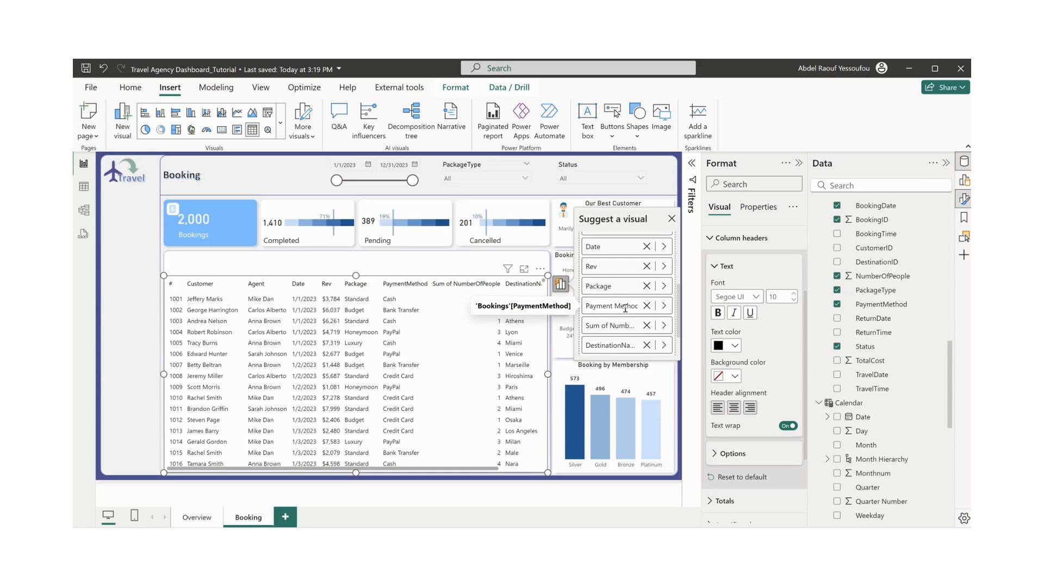
pyautogui.moveTo(633, 306); pyautogui.dragTo(639, 306)
pyautogui.write('o')
pyautogui.press('Return')
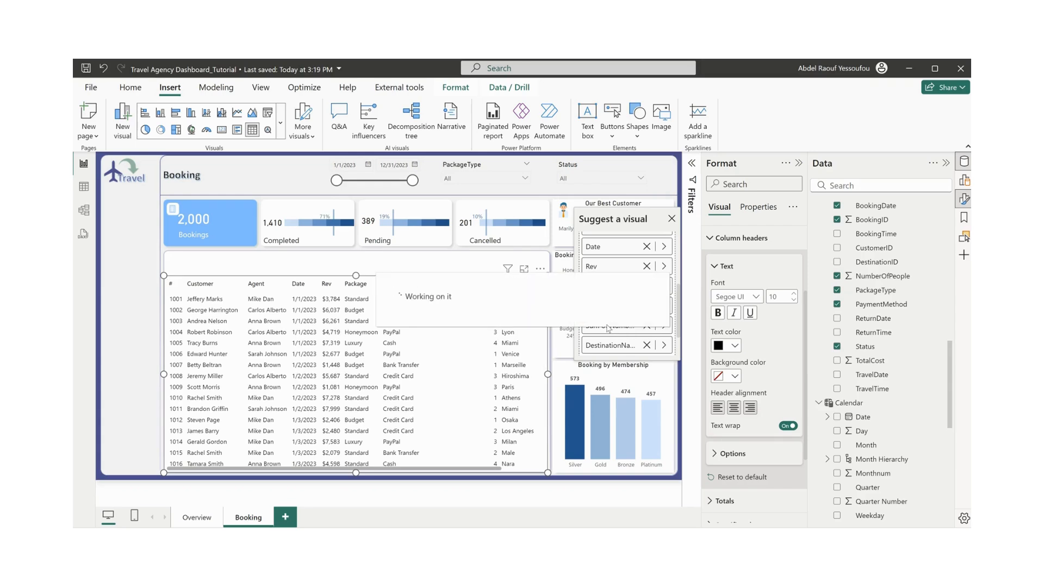
# - Set the NumberOfPeople column to Don't summarize and rename the DestinationName column as Destination
pyautogui.rightClick(619, 327)
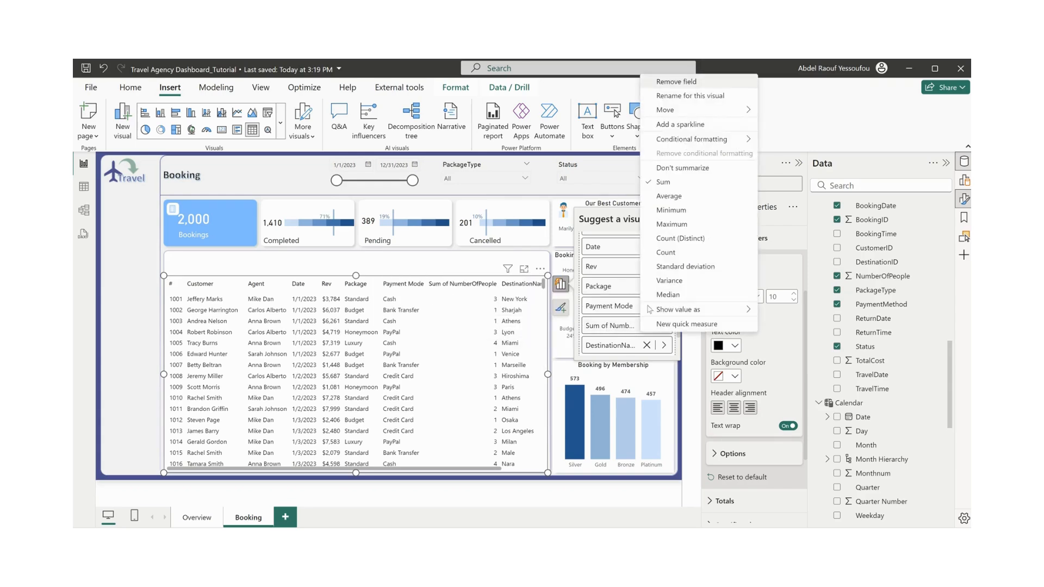
pyautogui.click(683, 168)
pyautogui.scroll(-2, 614, 272)
pyautogui.doubleClick(620, 306)
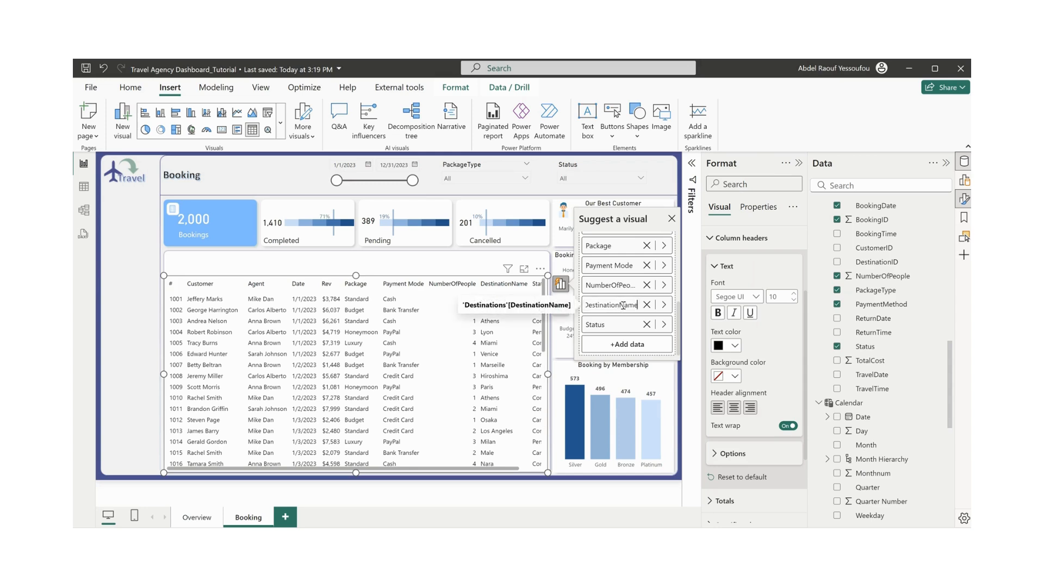
pyautogui.moveTo(620, 305); pyautogui.dragTo(638, 305)
pyautogui.press('BackSpace')
pyautogui.press('Return')
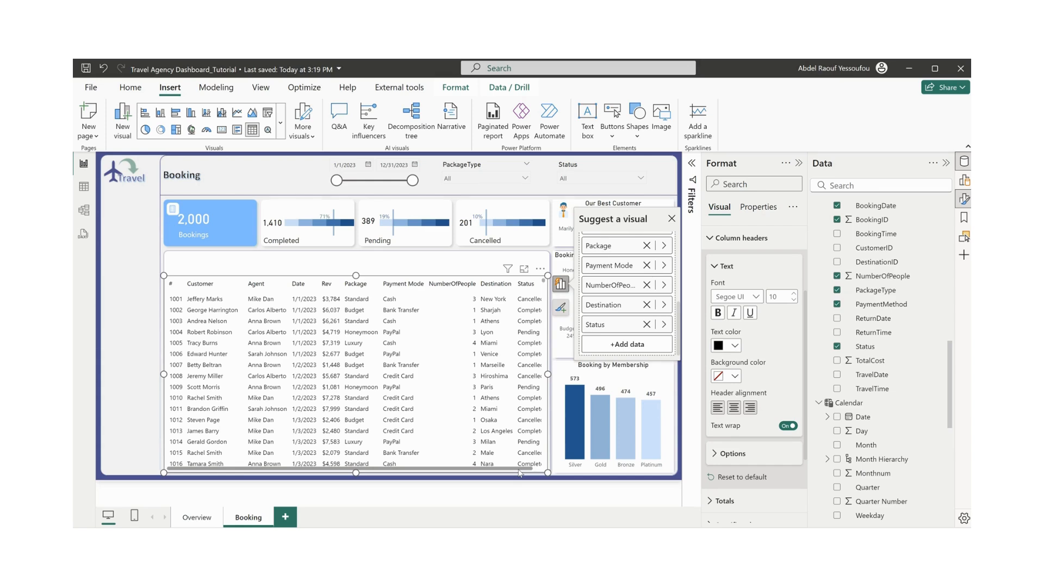
# - Rename the NumberOfPeople column as # Of People
pyautogui.doubleClick(610, 285)
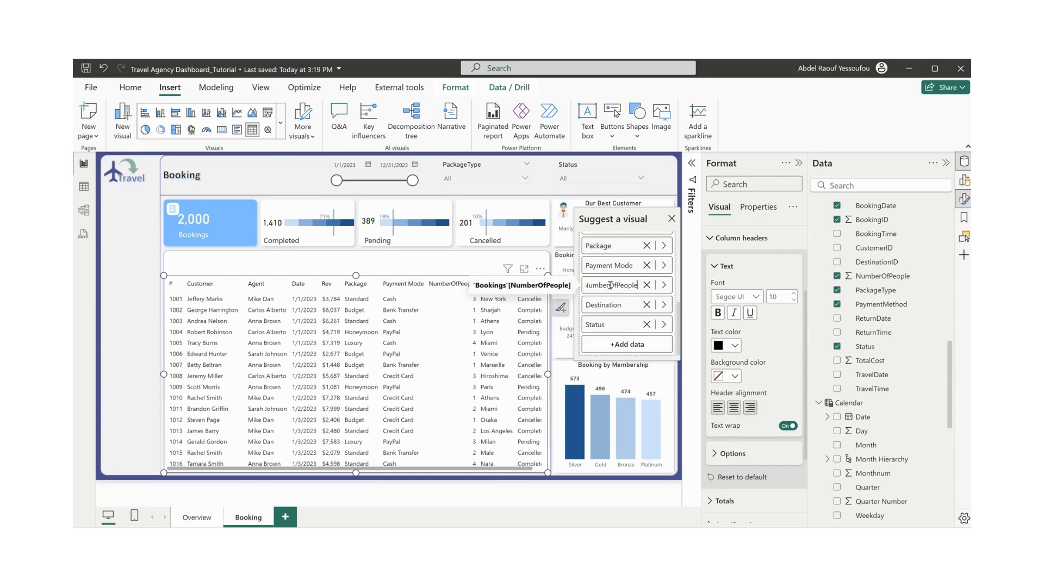
pyautogui.moveTo(606, 286); pyautogui.dragTo(569, 287)
pyautogui.write('# Of')
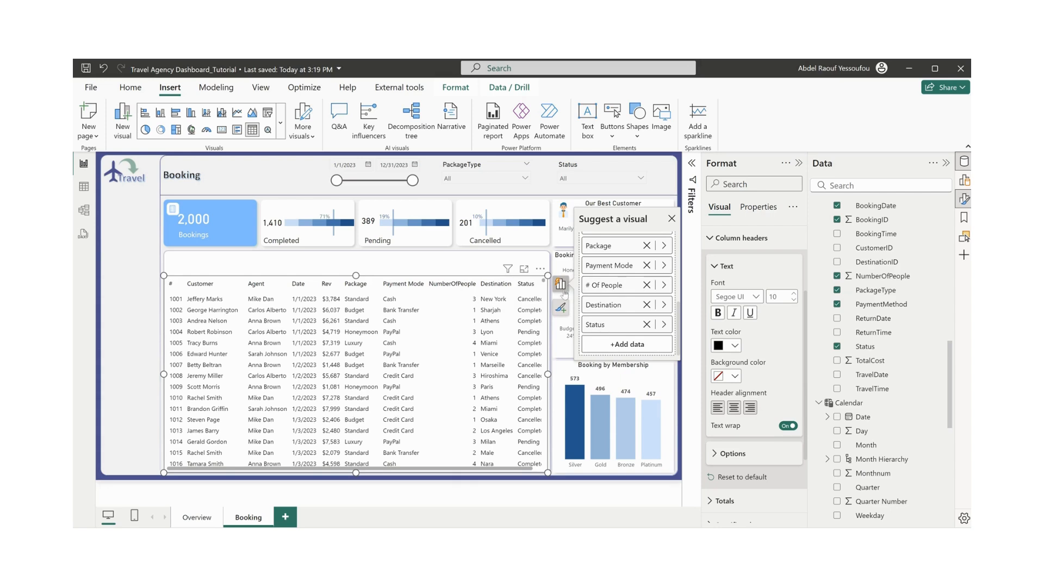
pyautogui.press('Return')
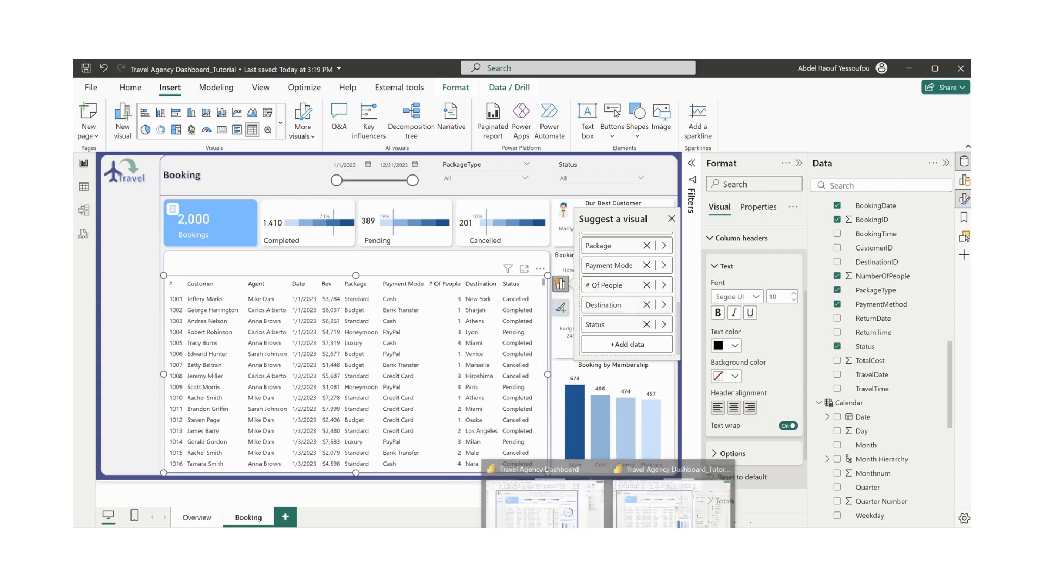
# - Check the bookings table in the finished Travel Agency Dashboard report and turn on cell icons for the tutorial table's Status column
pyautogui.click(555, 519)
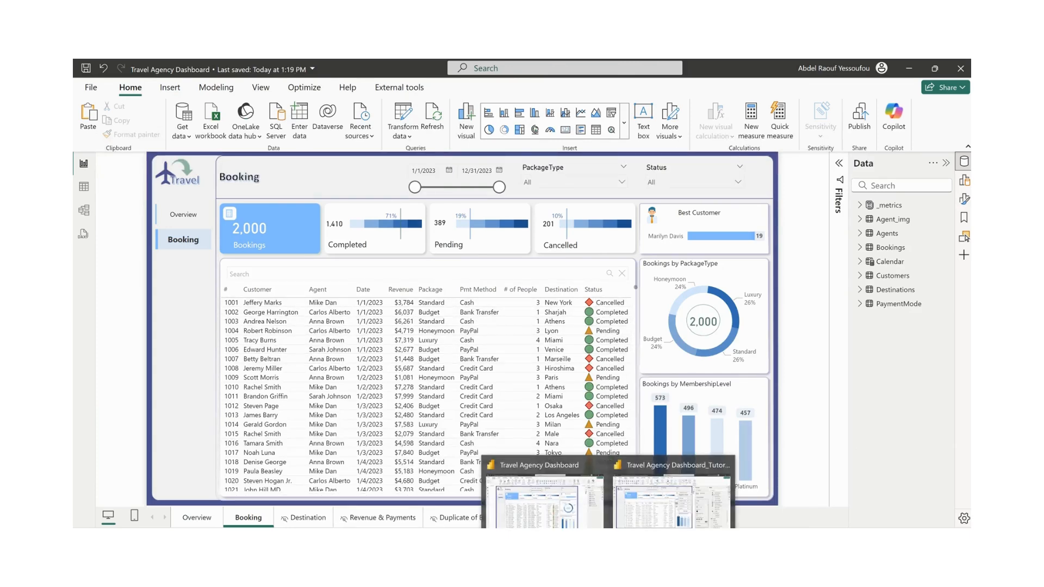
pyautogui.click(643, 505)
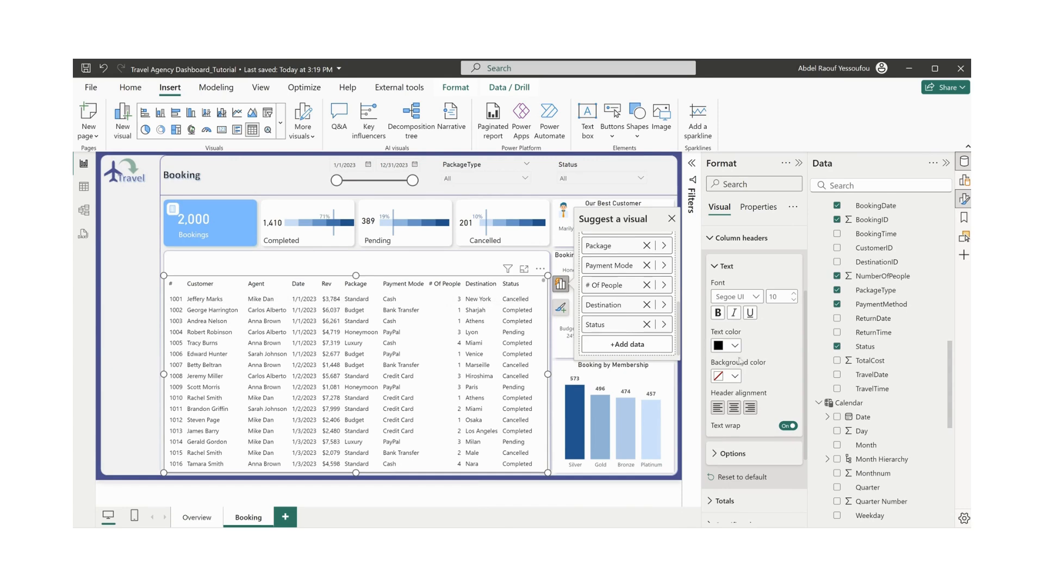
pyautogui.click(733, 239)
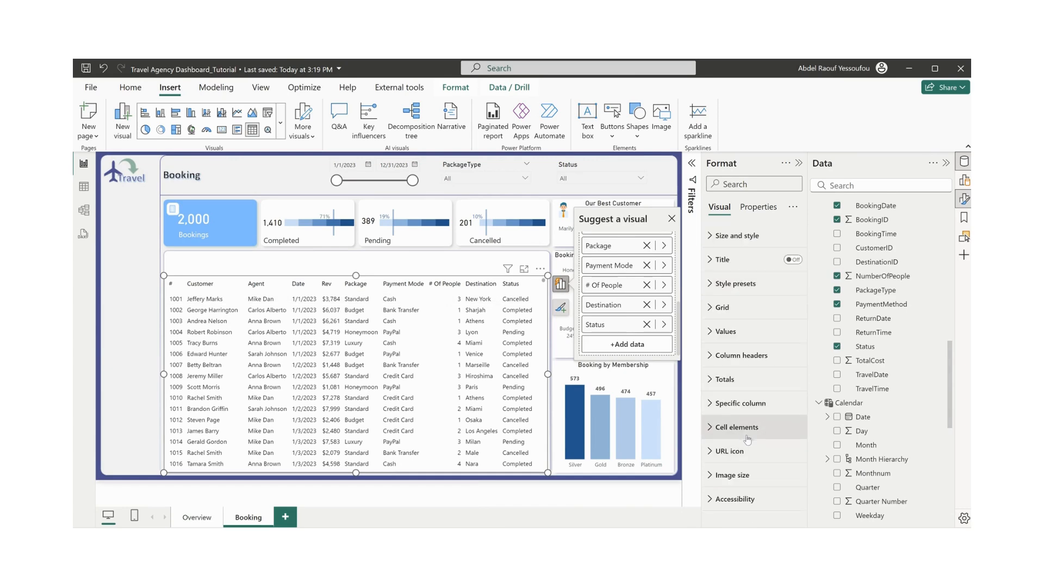
pyautogui.click(744, 438)
pyautogui.click(725, 310)
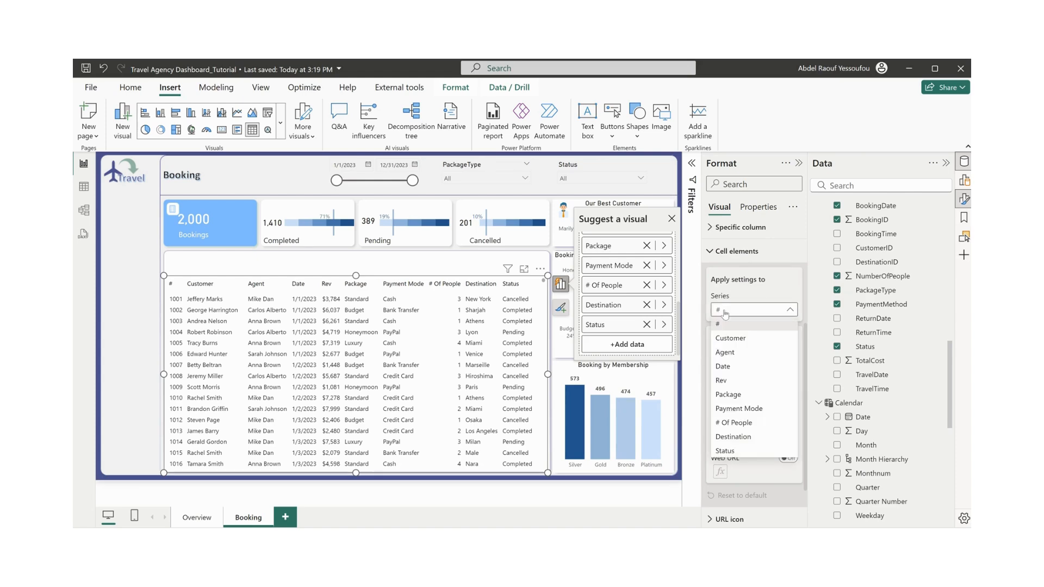
pyautogui.click(744, 454)
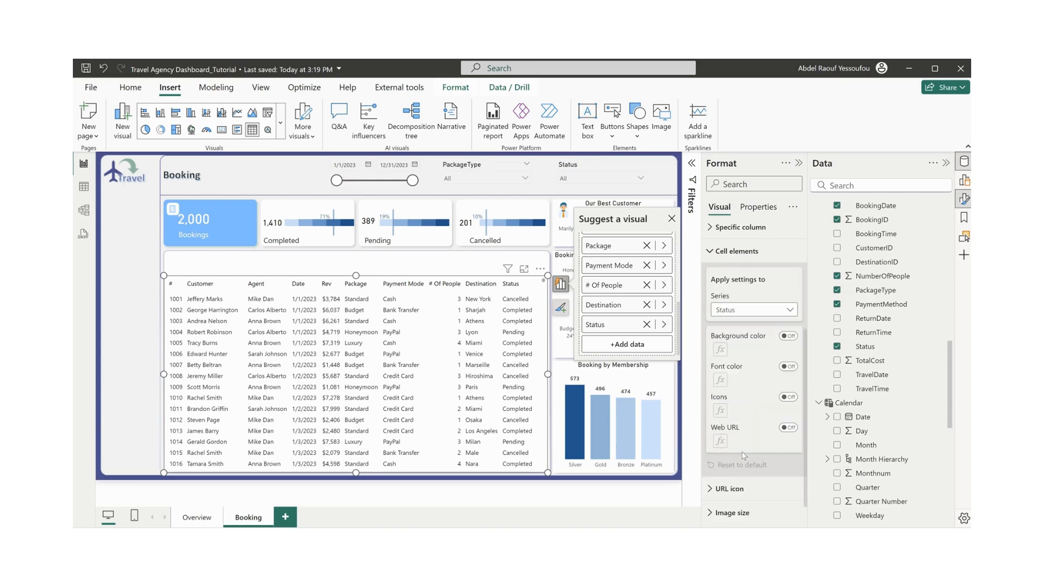
pyautogui.click(788, 397)
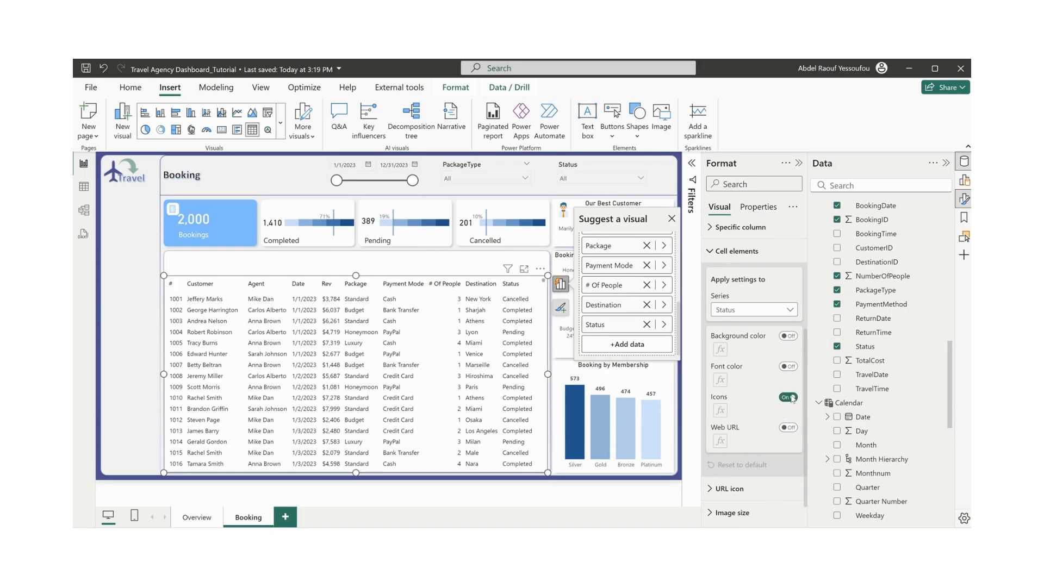
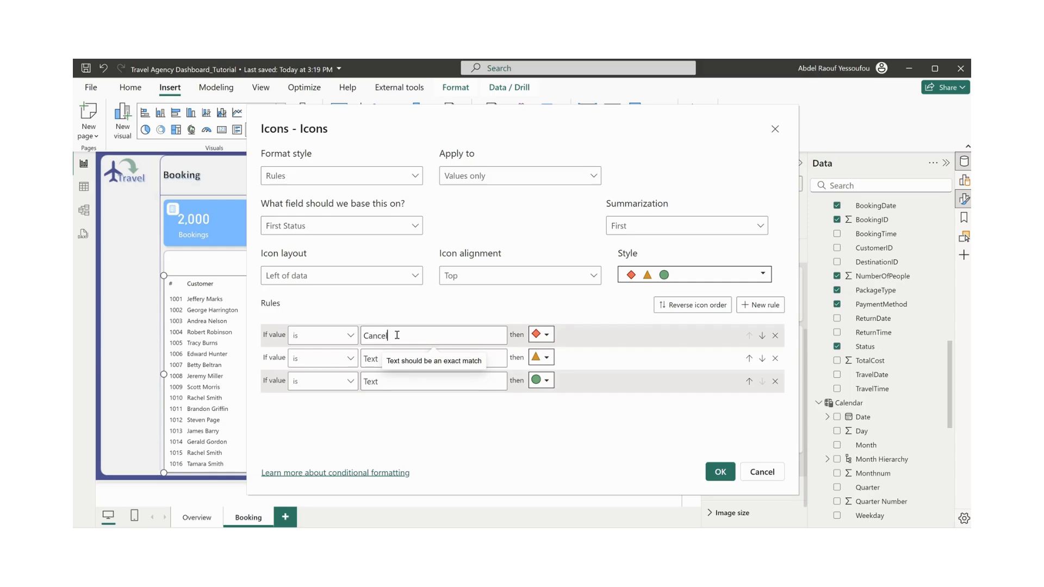
# - Complete the Status icon rules with Cancelled as red diamond, Pending as yellow triangle and Completed as green circle, and apply them
pyautogui.click(374, 360)
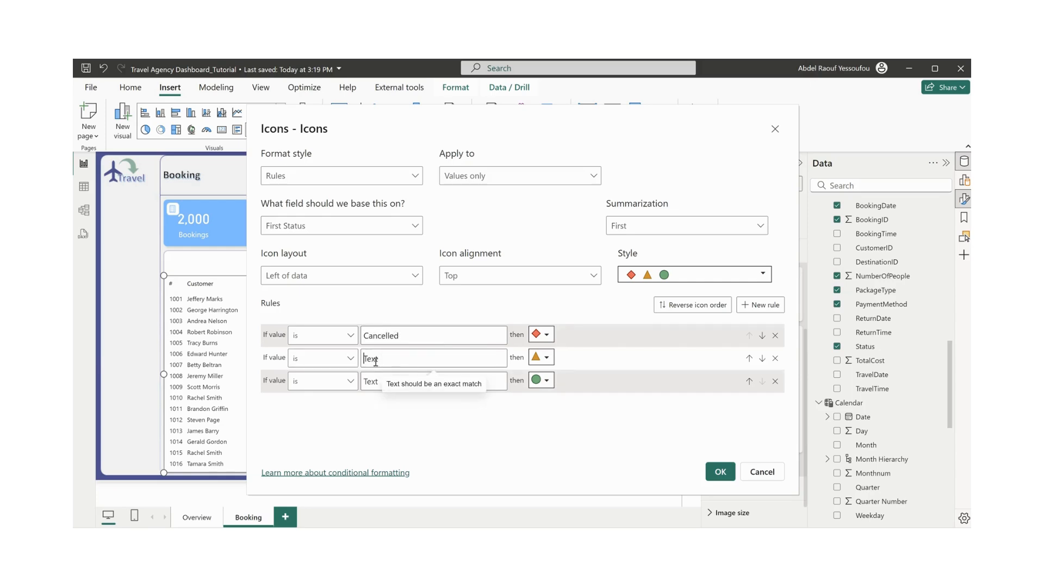
pyautogui.write('Pending')
pyautogui.click(369, 382)
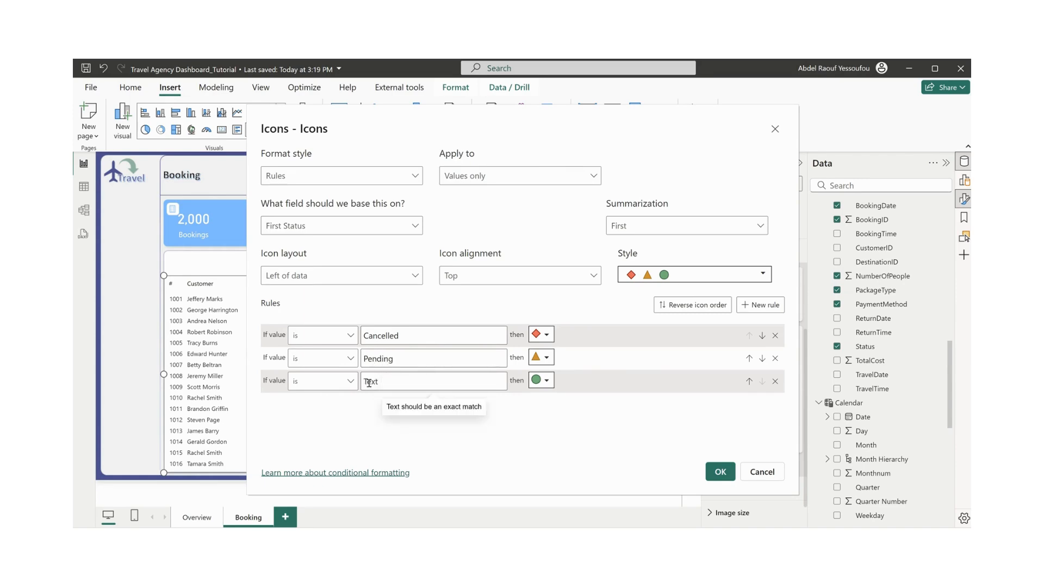
pyautogui.write('Completed')
pyautogui.click(720, 473)
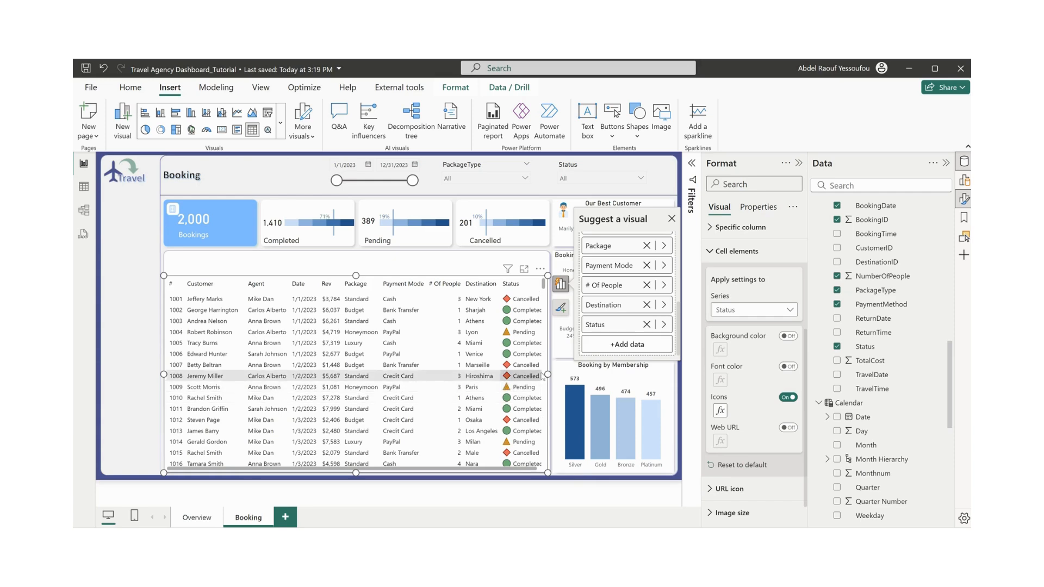
# - Widen the bookings table slightly so the Status column fits without horizontal scrolling, and deselect it
pyautogui.moveTo(163, 375); pyautogui.dragTo(162, 375)
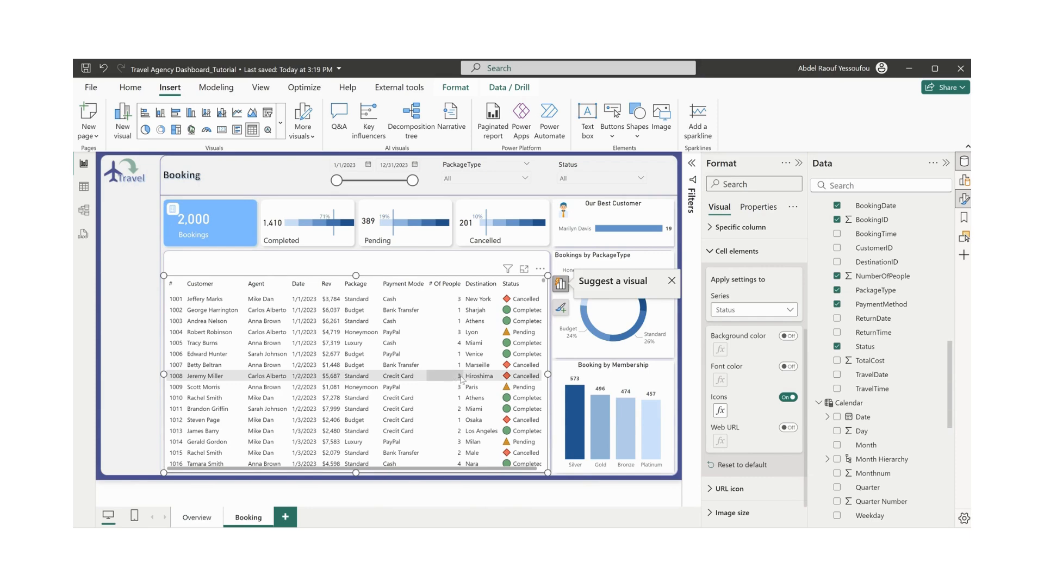
pyautogui.moveTo(553, 375); pyautogui.dragTo(553, 375)
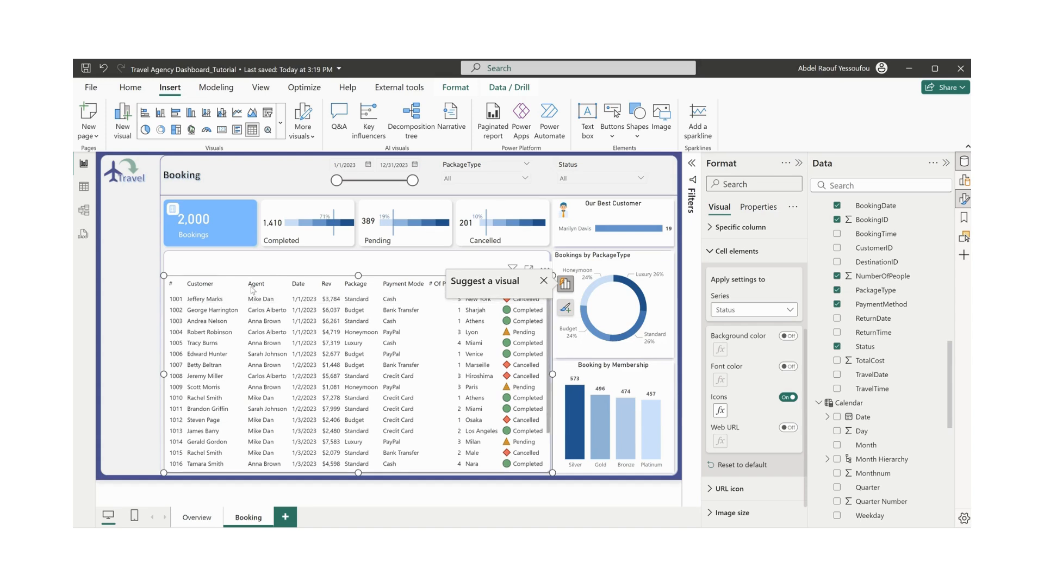
pyautogui.click(277, 265)
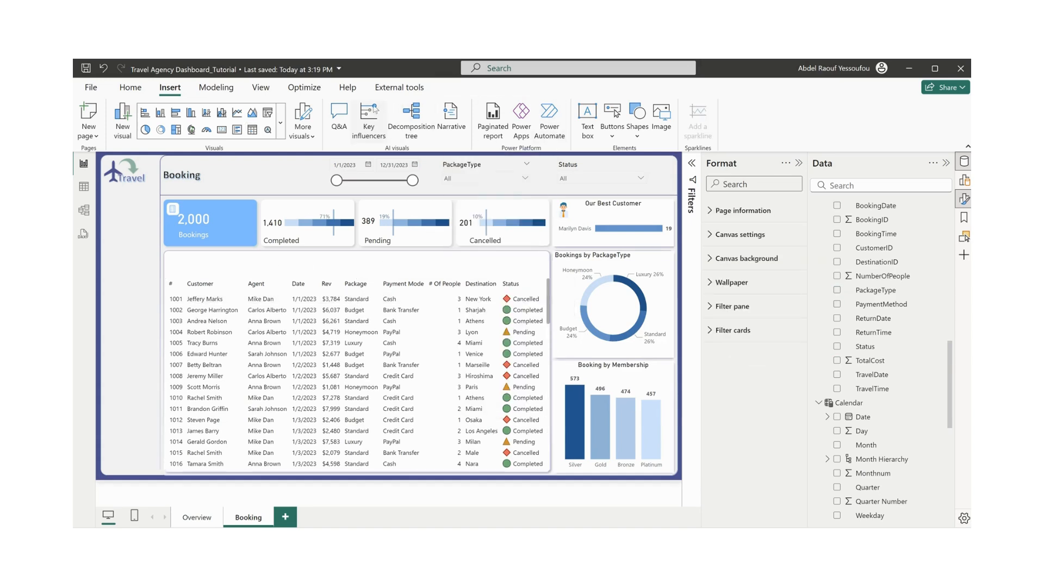
# - Insert a text filter visual on the Booking page and shrink its height to a thin bar
pyautogui.click(267, 130)
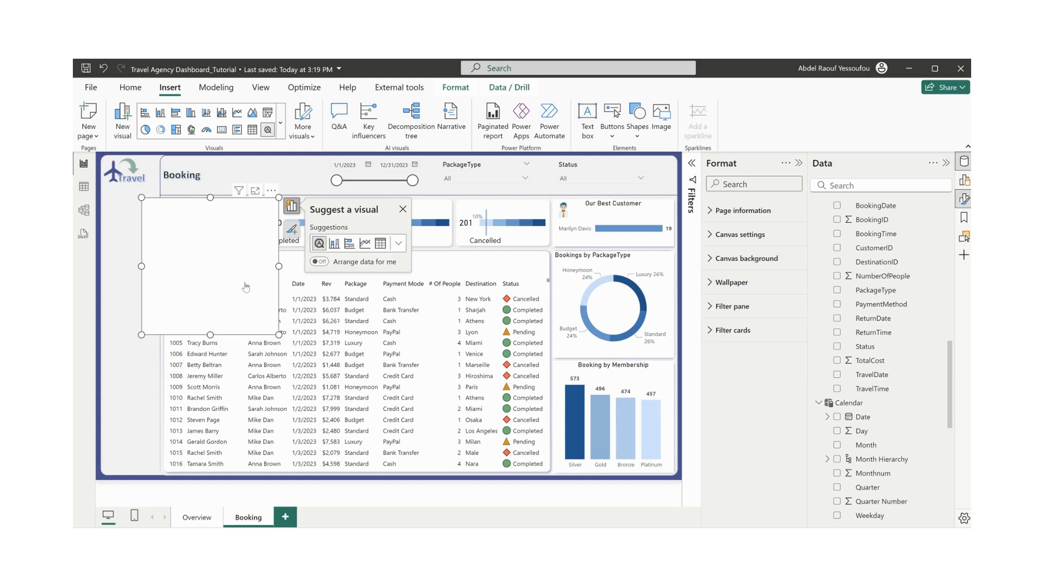
pyautogui.moveTo(211, 335); pyautogui.dragTo(246, 228)
pyautogui.click(281, 123)
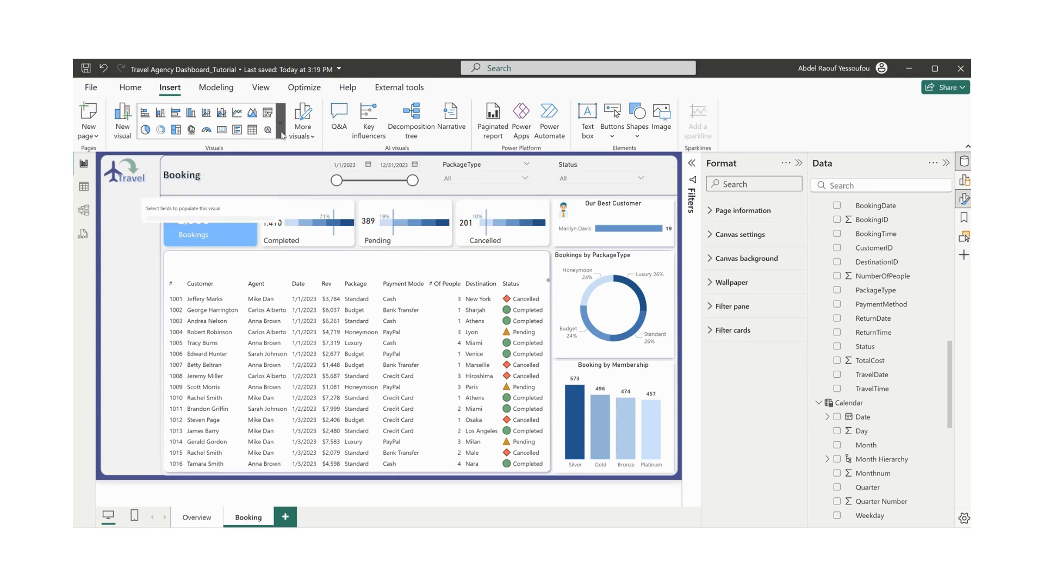
pyautogui.scroll(-3, 231, 470)
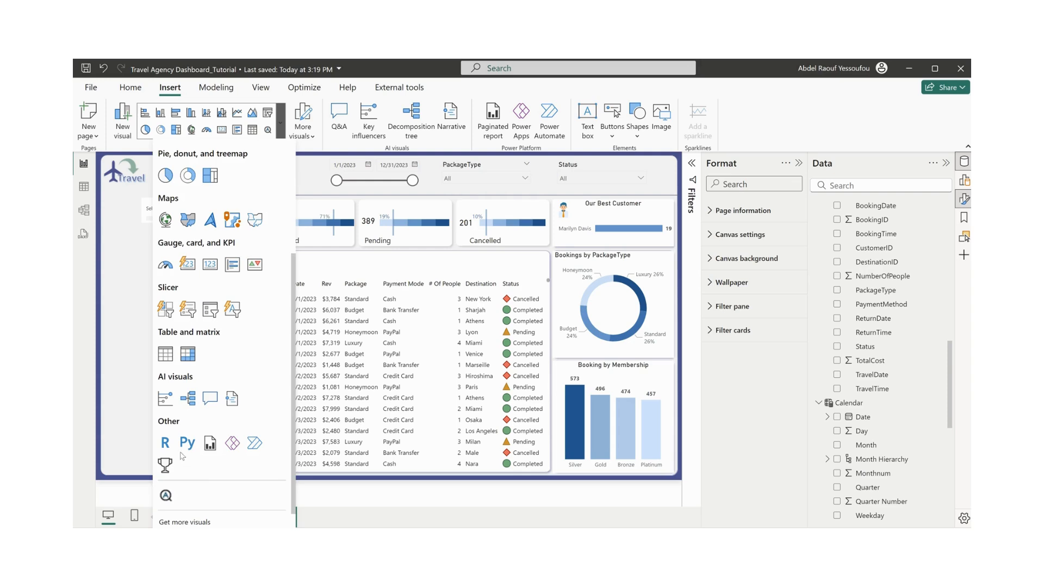
pyautogui.scroll(-1, 193, 435)
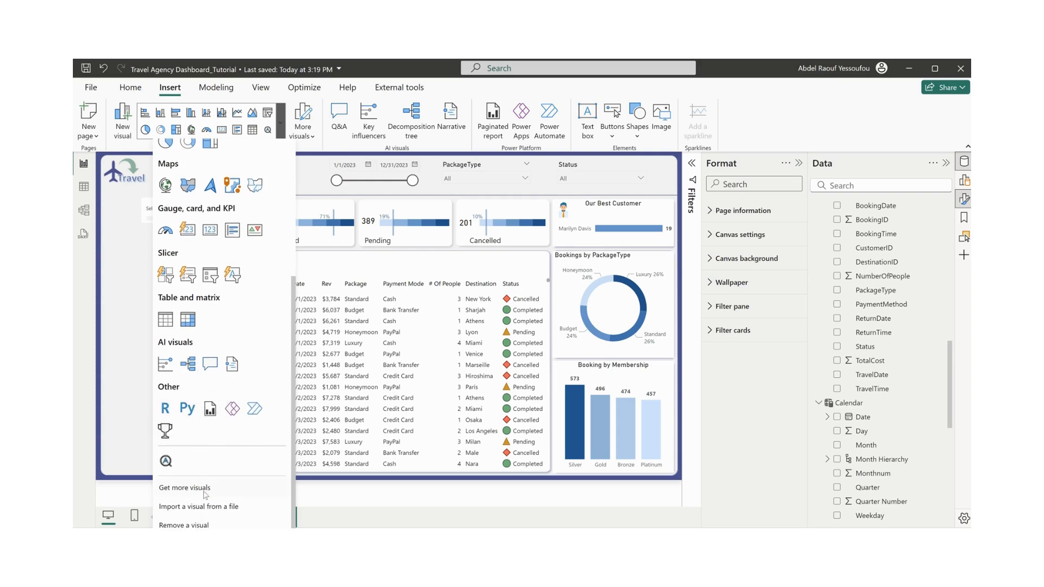
pyautogui.click(313, 177)
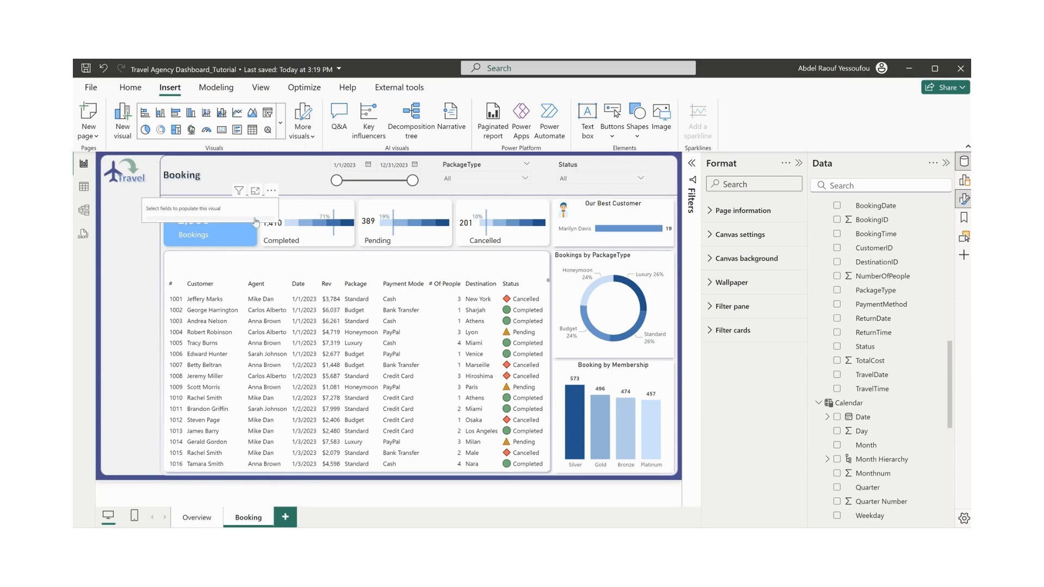
# - Fit the text filter into the strip above the bookings table and assign it the FullName field from Customers
pyautogui.moveTo(274, 198); pyautogui.dragTo(549, 267)
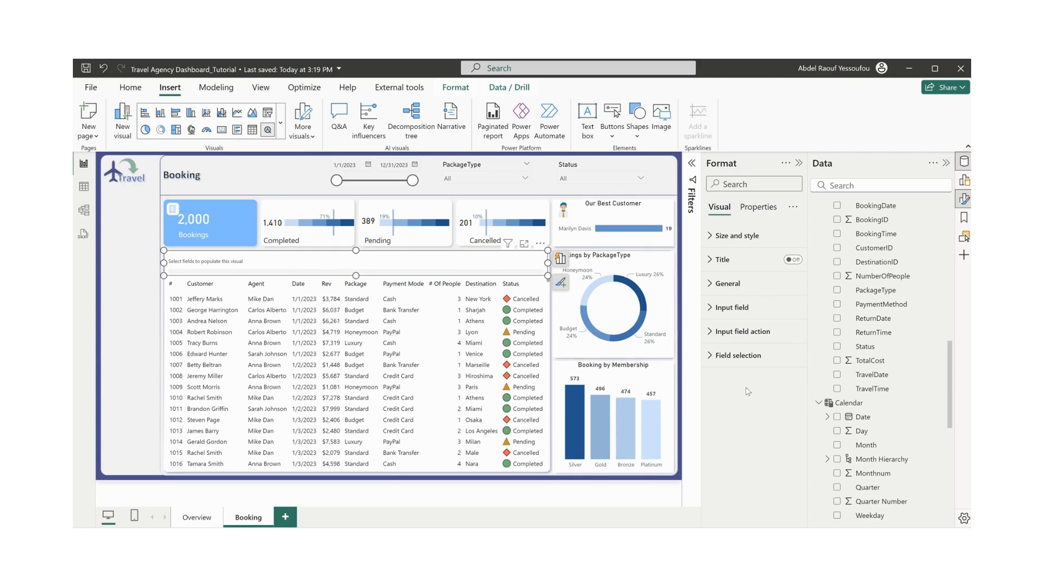
pyautogui.click(741, 237)
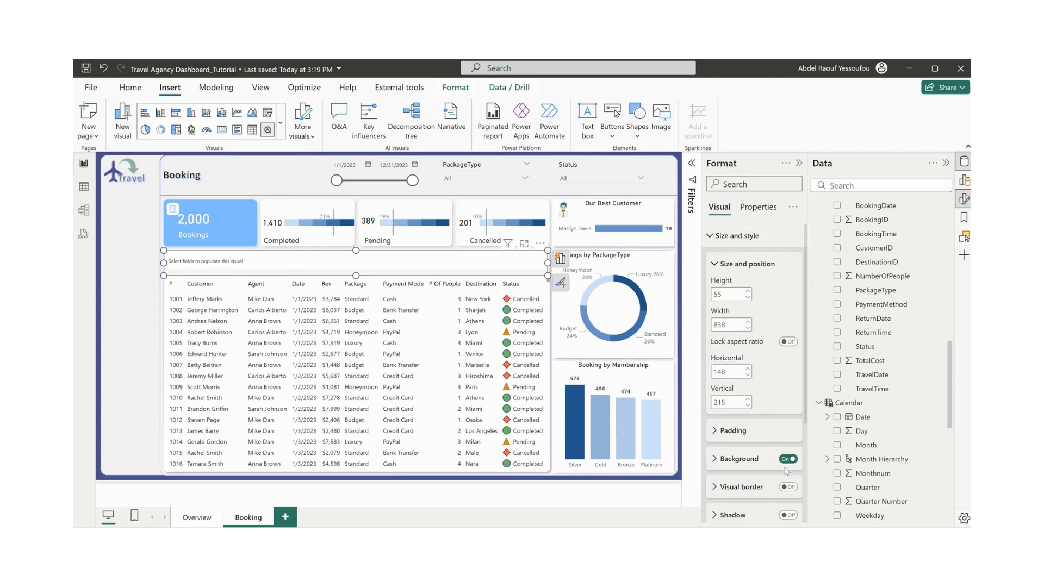
pyautogui.click(737, 236)
pyautogui.scroll(-8, 879, 455)
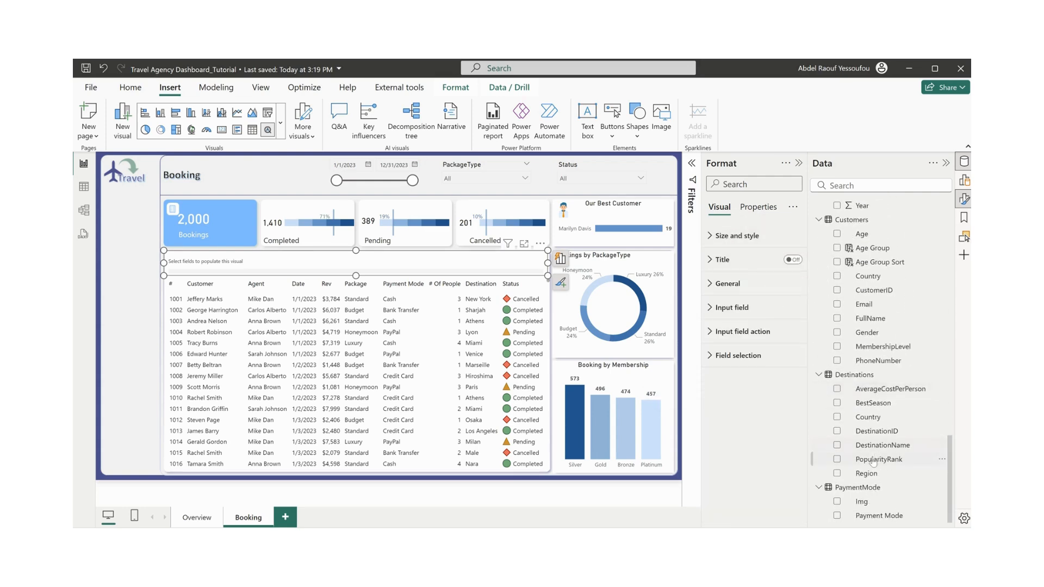
pyautogui.scroll(4, 865, 467)
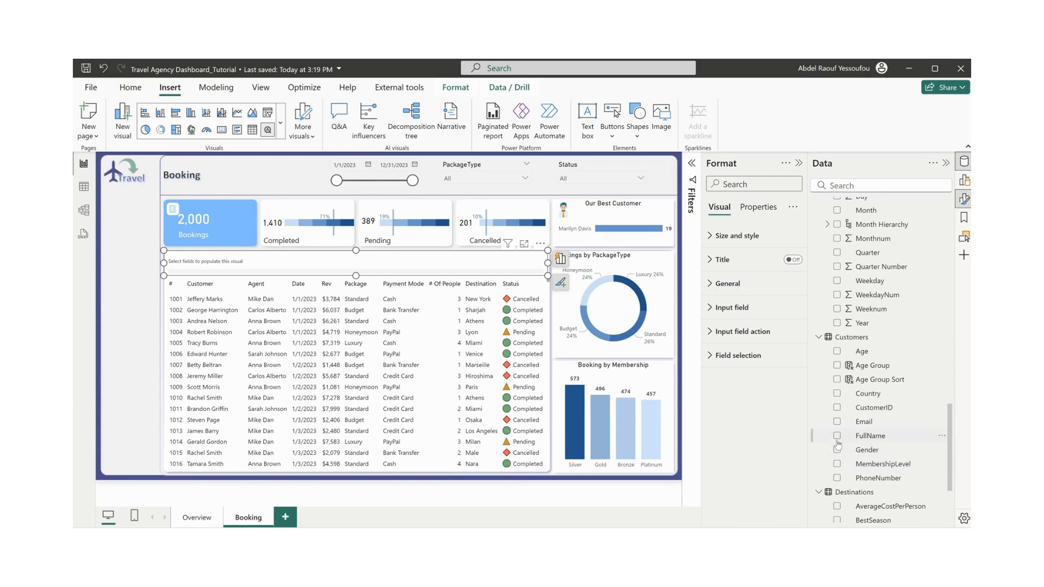
pyautogui.click(838, 436)
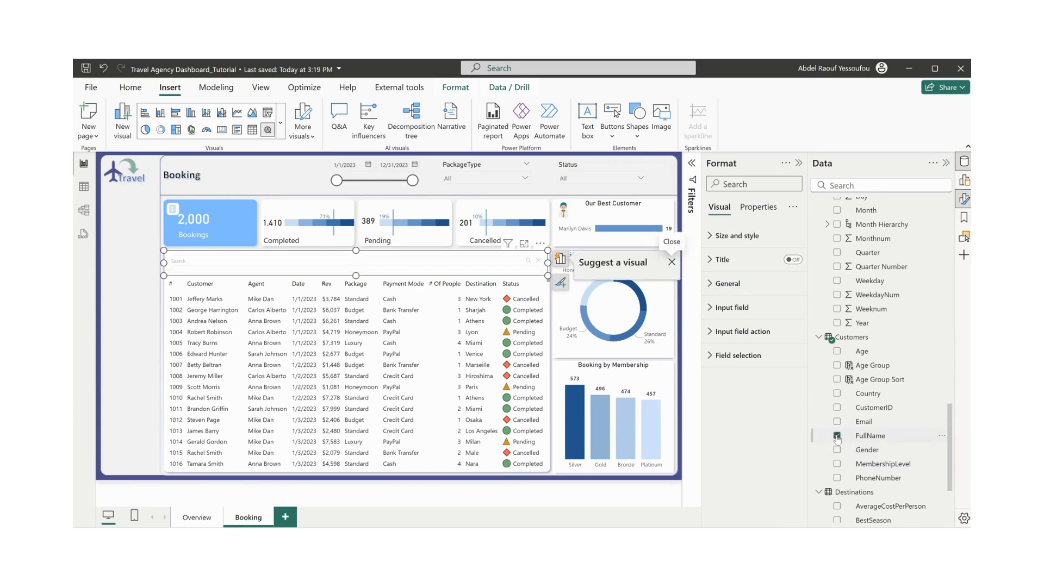
# - Set the font size of the text filter visual to 12
pyautogui.click(737, 308)
pyautogui.click(733, 308)
pyautogui.click(732, 284)
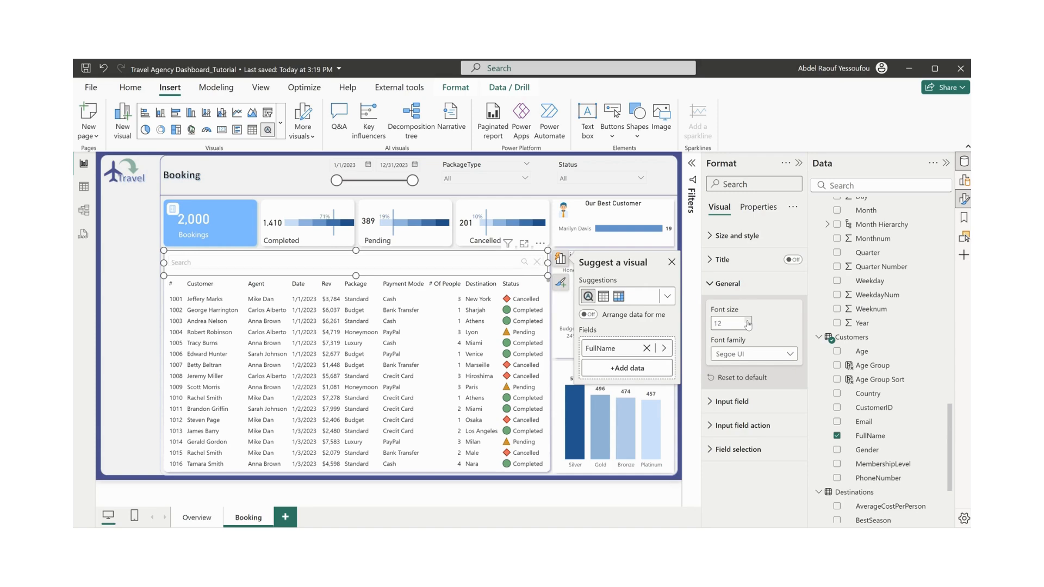
pyautogui.click(749, 326)
# - Test the text filter by searching for part of a customer's name, and clear the search
pyautogui.click(320, 263)
pyautogui.write('jef')
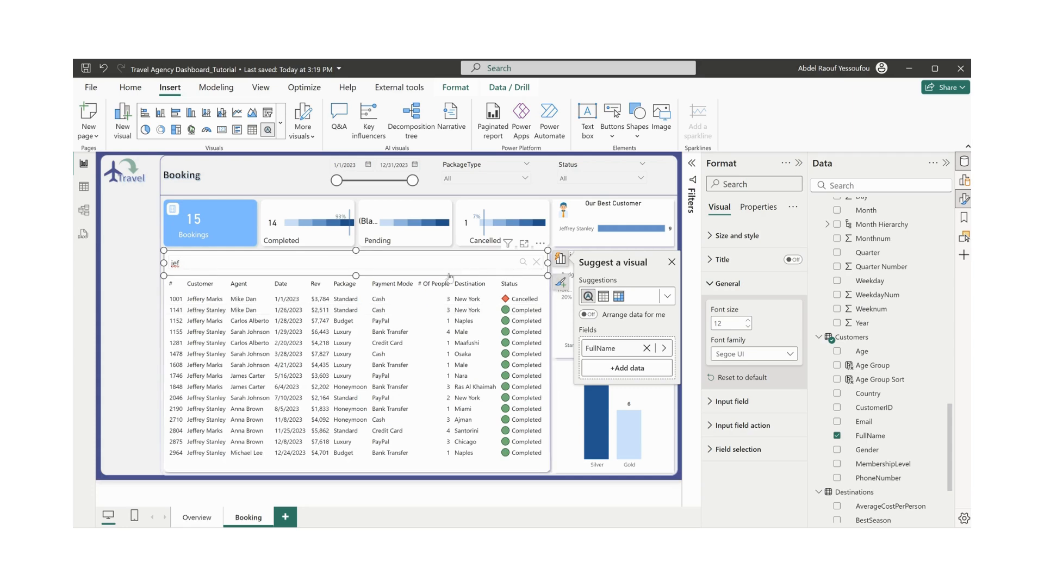
pyautogui.click(537, 263)
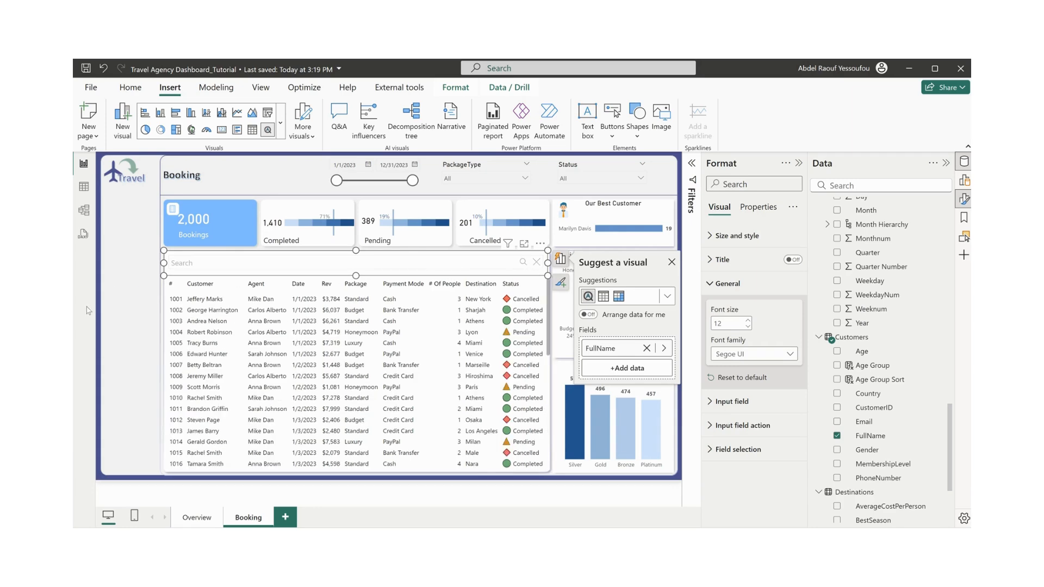
pyautogui.click(119, 309)
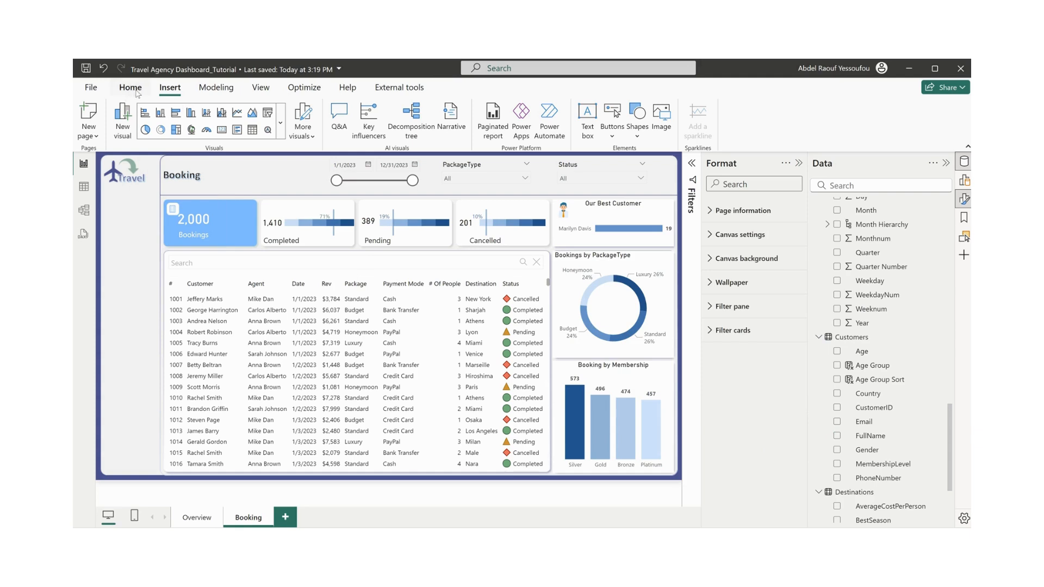
# - Insert a page navigator and move it down off the page header to the upper edge of the bookings table
pyautogui.click(612, 138)
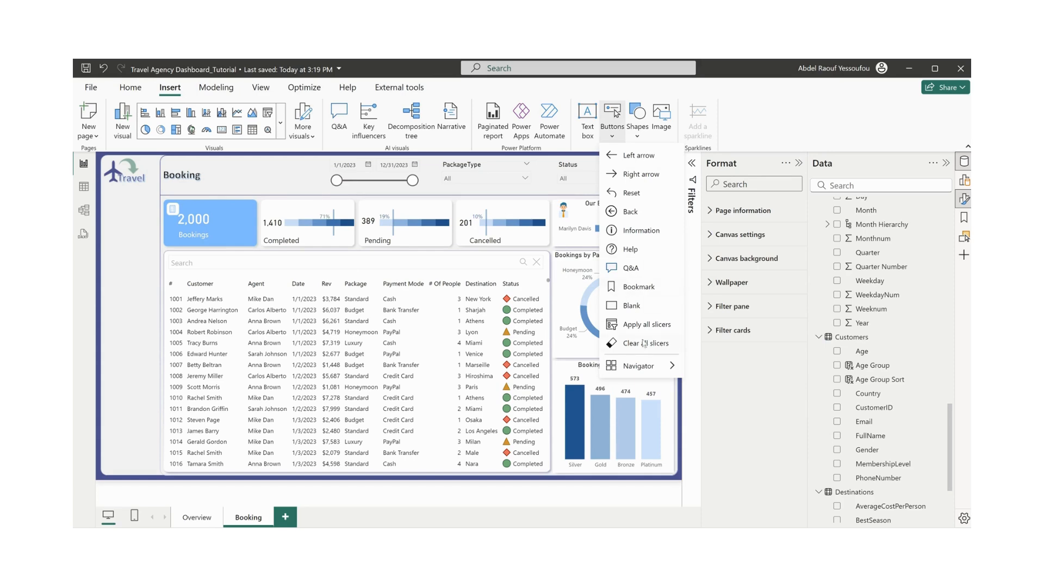
pyautogui.moveTo(644, 371)
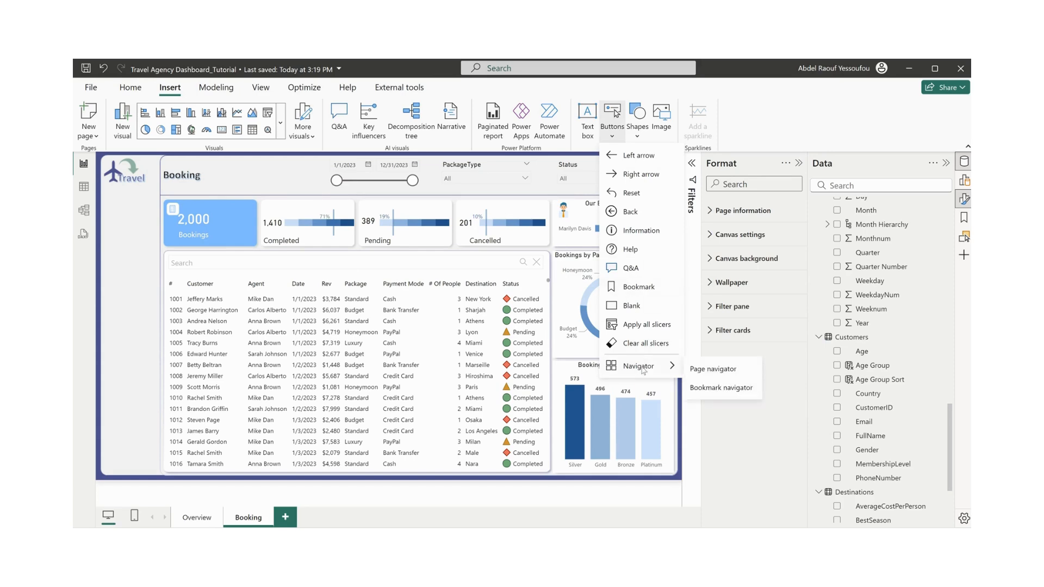
pyautogui.click(725, 374)
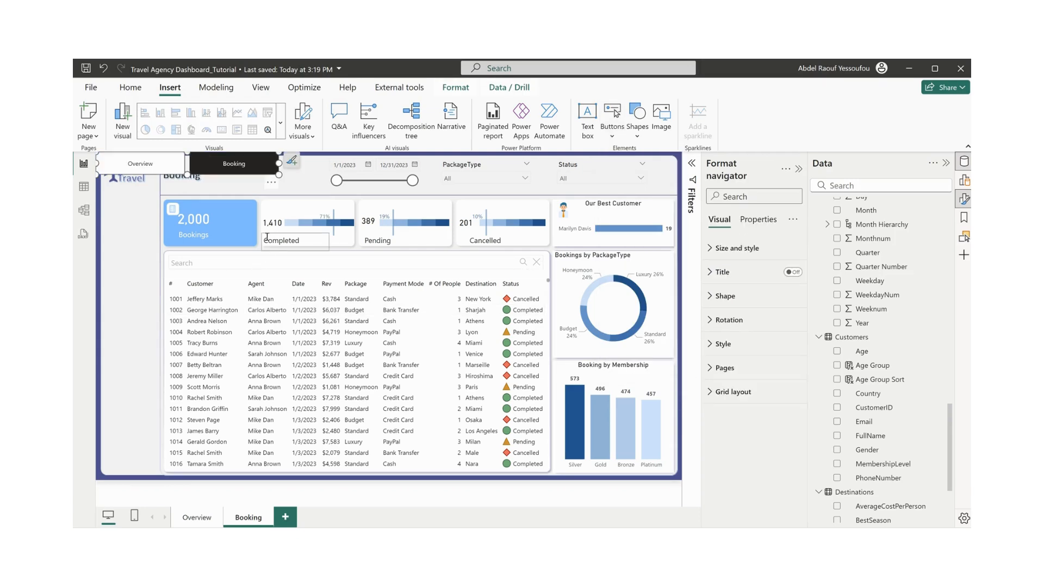
pyautogui.moveTo(263, 171); pyautogui.dragTo(268, 277)
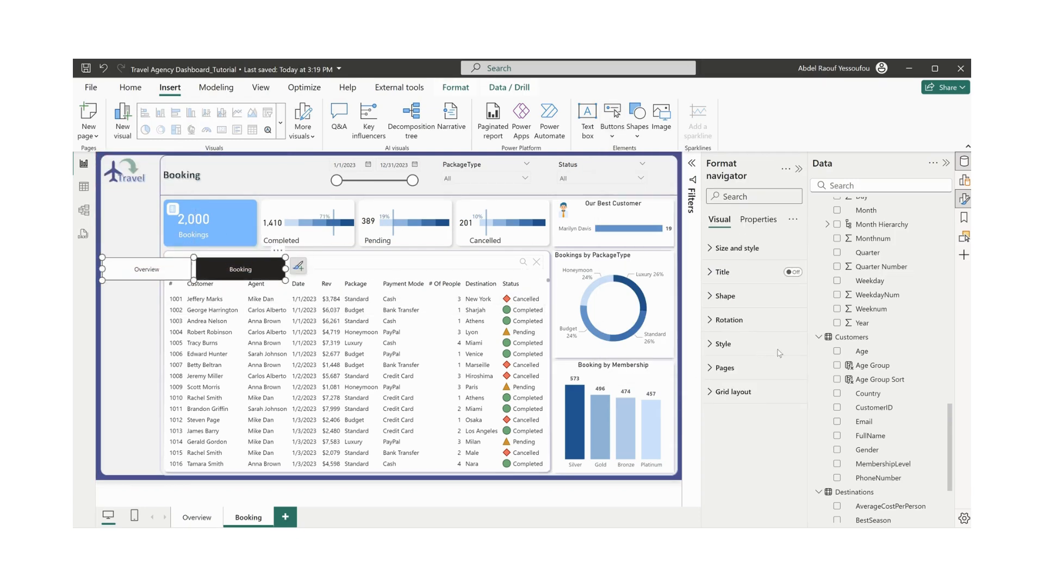
# - Set the page navigator's grid layout to Vertical and fit it into the side panel below the Travel logo
pyautogui.click(731, 349)
pyautogui.click(734, 347)
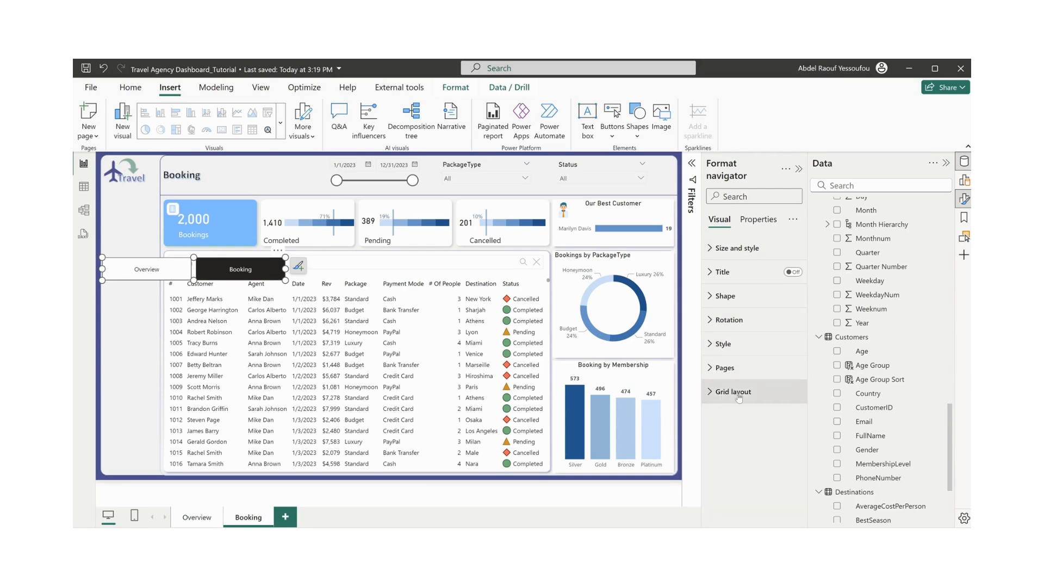
pyautogui.click(737, 392)
pyautogui.click(736, 433)
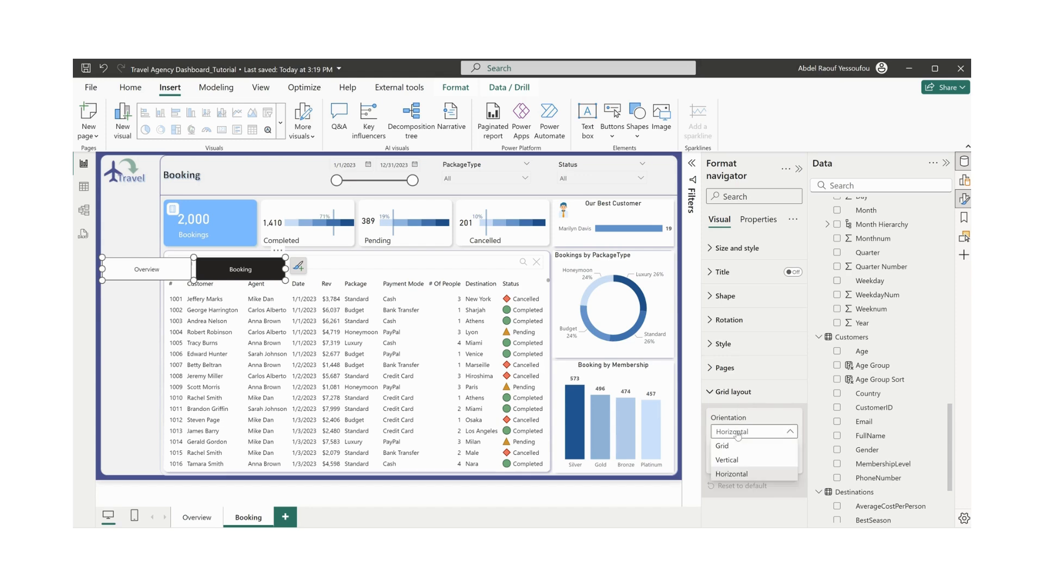
pyautogui.click(729, 460)
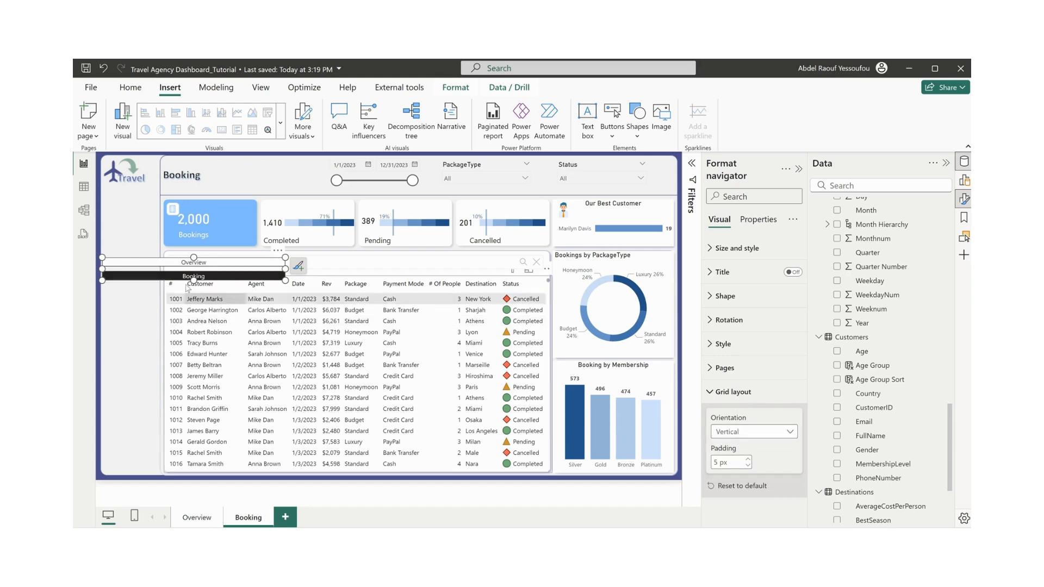
pyautogui.moveTo(286, 269); pyautogui.dragTo(125, 245)
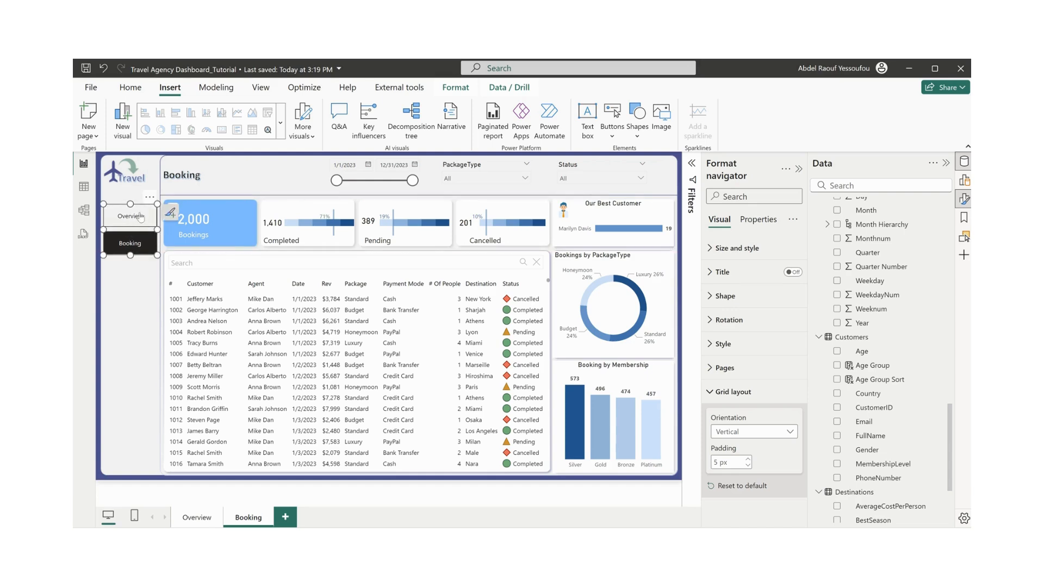
# - Nudge the page navigator into place in the side panel, and give its selected state a dark blue accent bar
pyautogui.moveTo(150, 197); pyautogui.dragTo(145, 204)
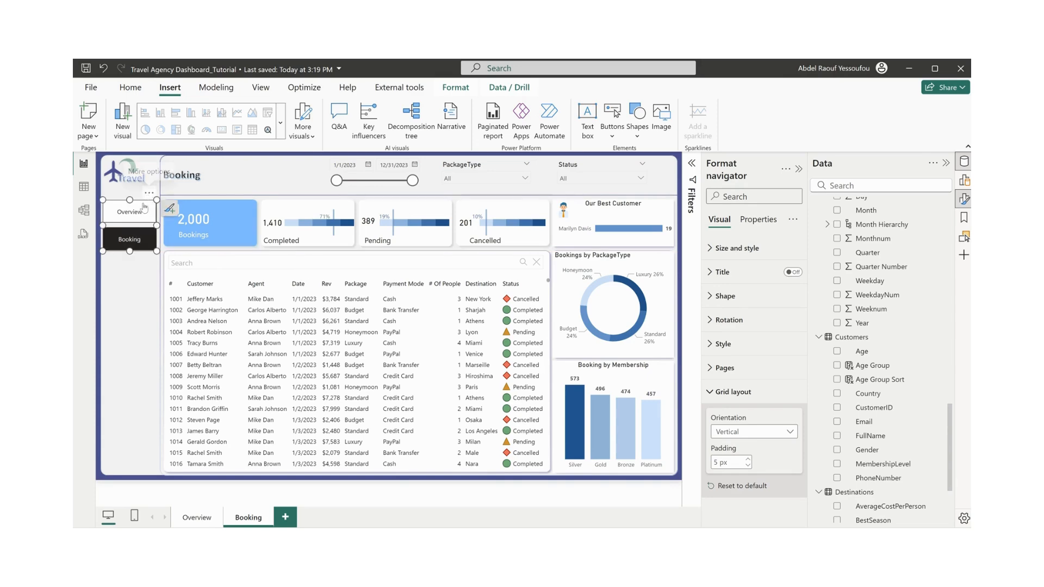
pyautogui.click(732, 392)
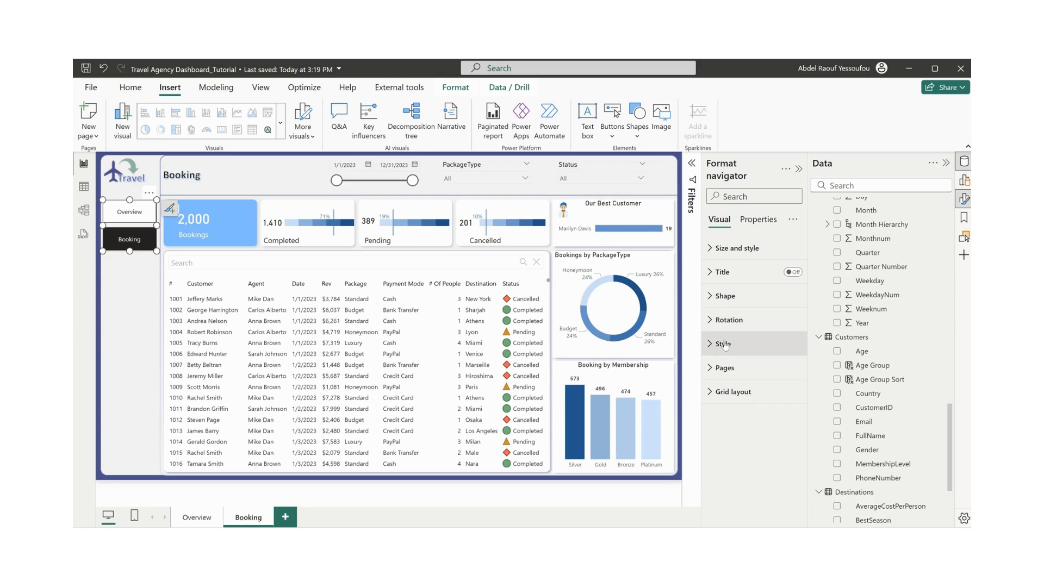
pyautogui.click(724, 345)
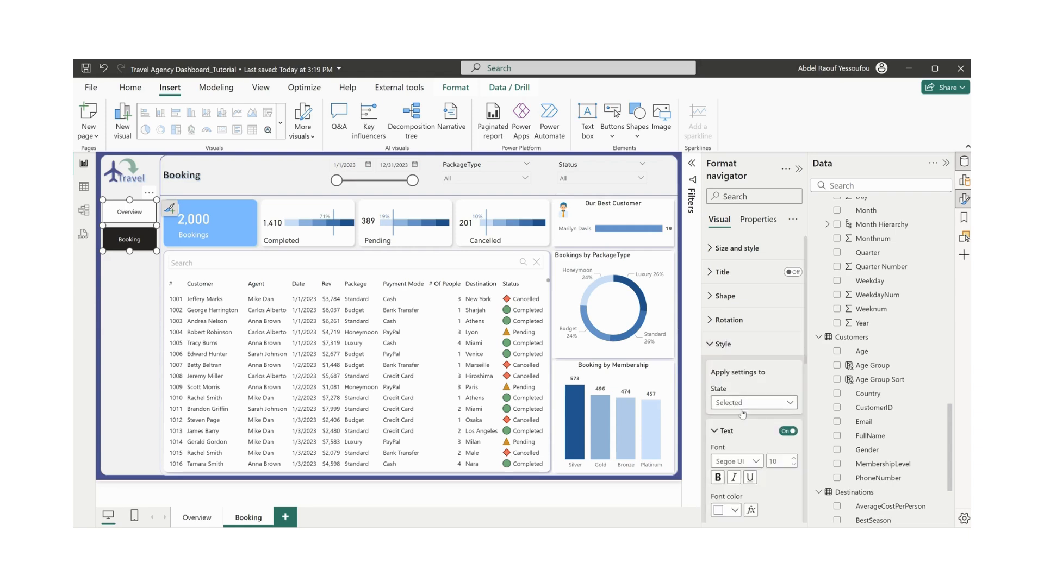
pyautogui.scroll(-3, 743, 414)
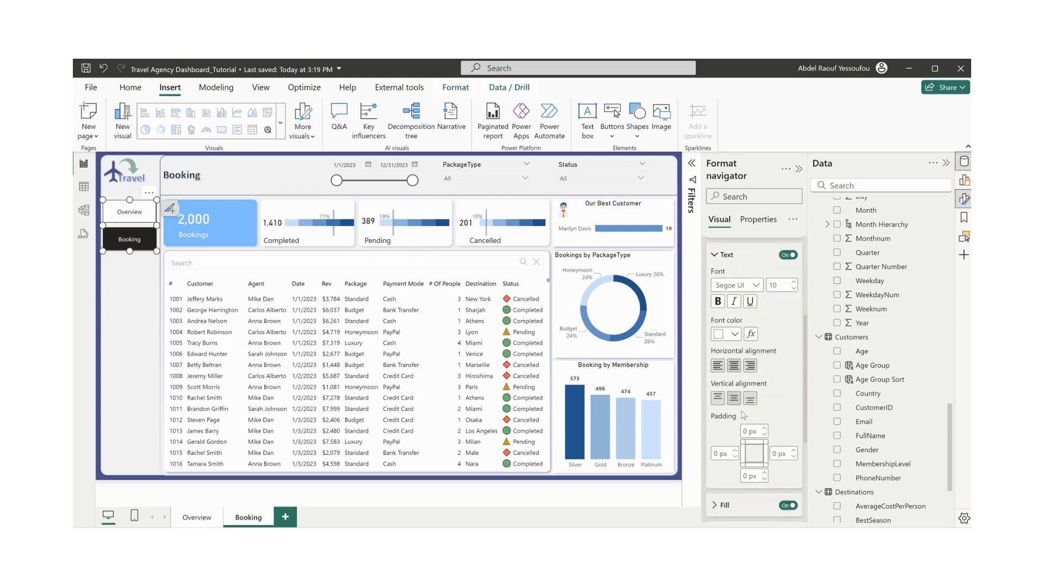
pyautogui.scroll(-3, 744, 416)
pyautogui.click(787, 358)
pyautogui.click(787, 359)
pyautogui.click(793, 443)
pyautogui.click(731, 444)
pyautogui.scroll(-2, 734, 424)
pyautogui.click(735, 386)
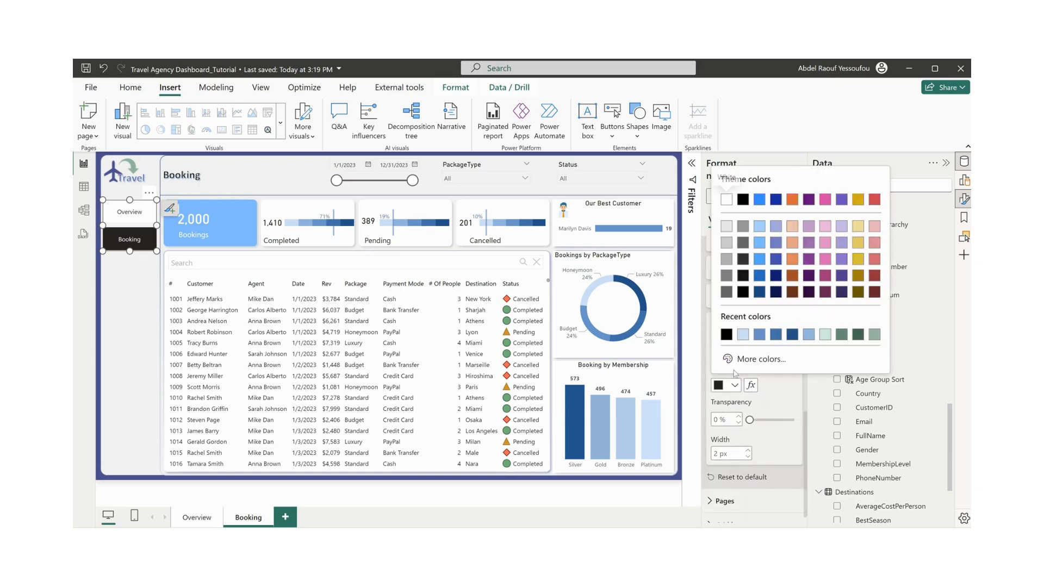
pyautogui.click(786, 337)
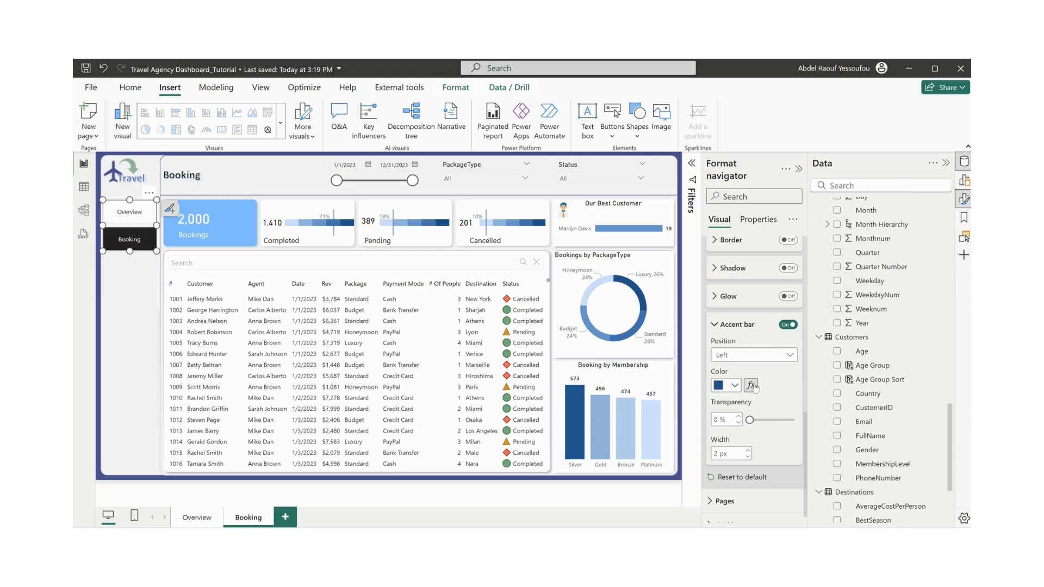
# - Change the fill color of the navigator's selected state to medium blue
pyautogui.scroll(5, 744, 383)
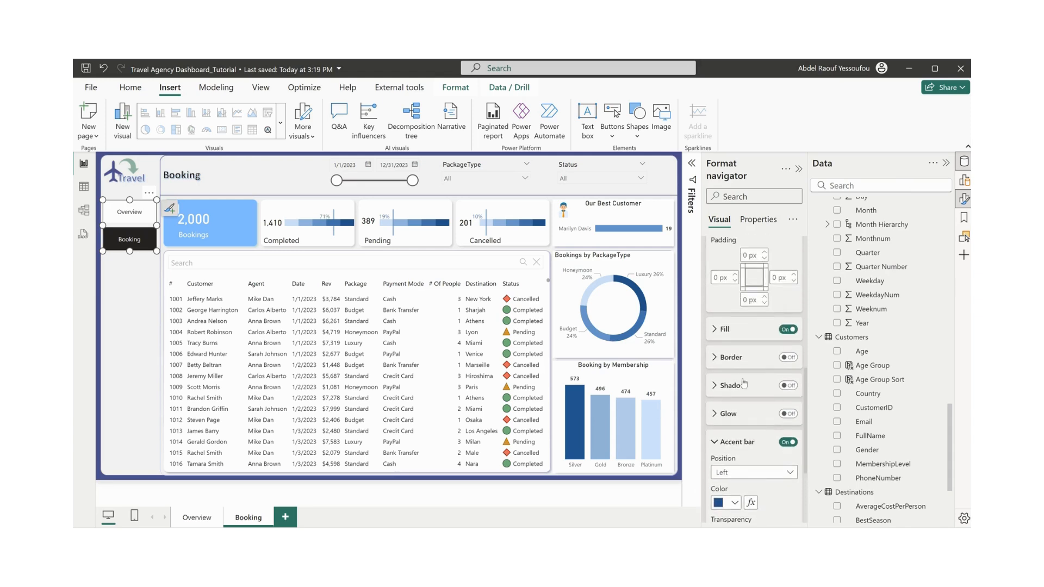
pyautogui.scroll(-5, 744, 382)
pyautogui.click(735, 330)
pyautogui.click(736, 361)
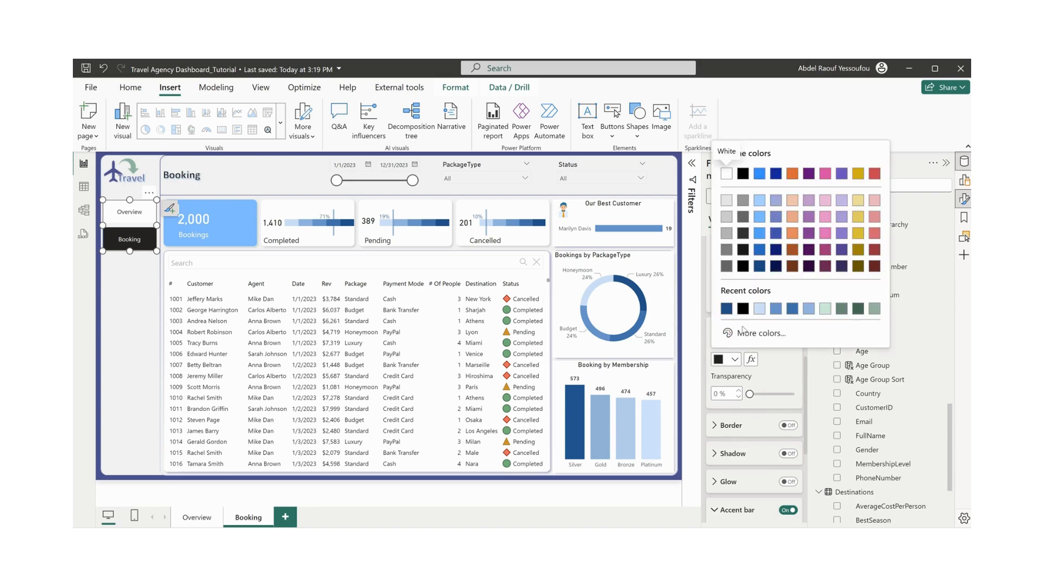
pyautogui.click(759, 309)
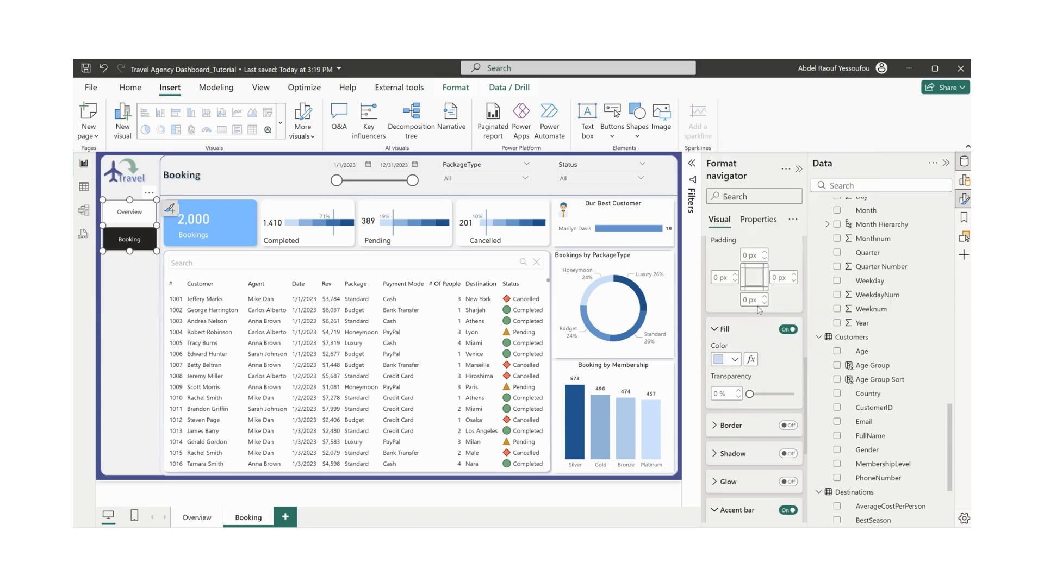
pyautogui.click(737, 359)
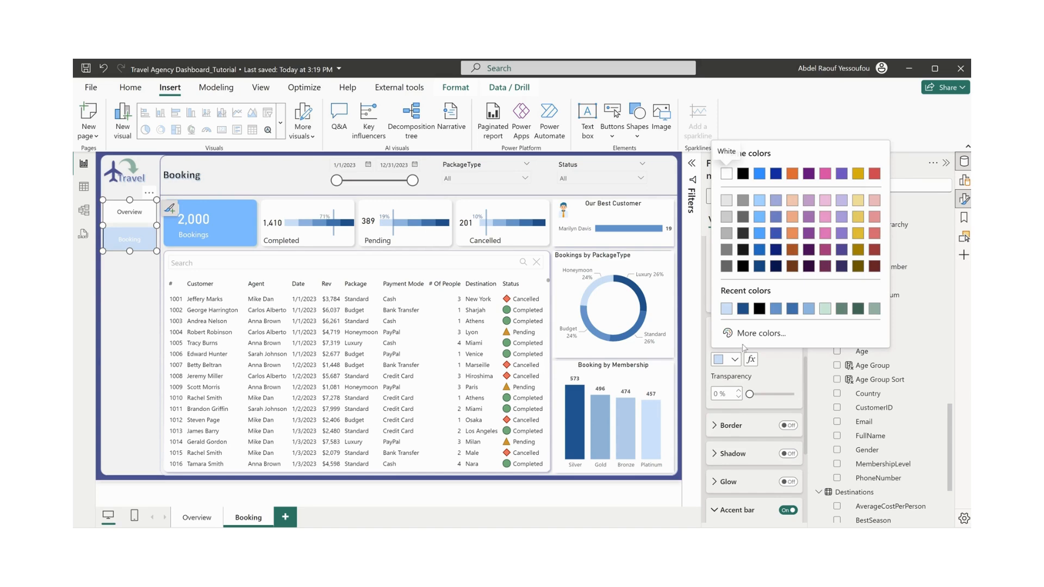
pyautogui.click(775, 310)
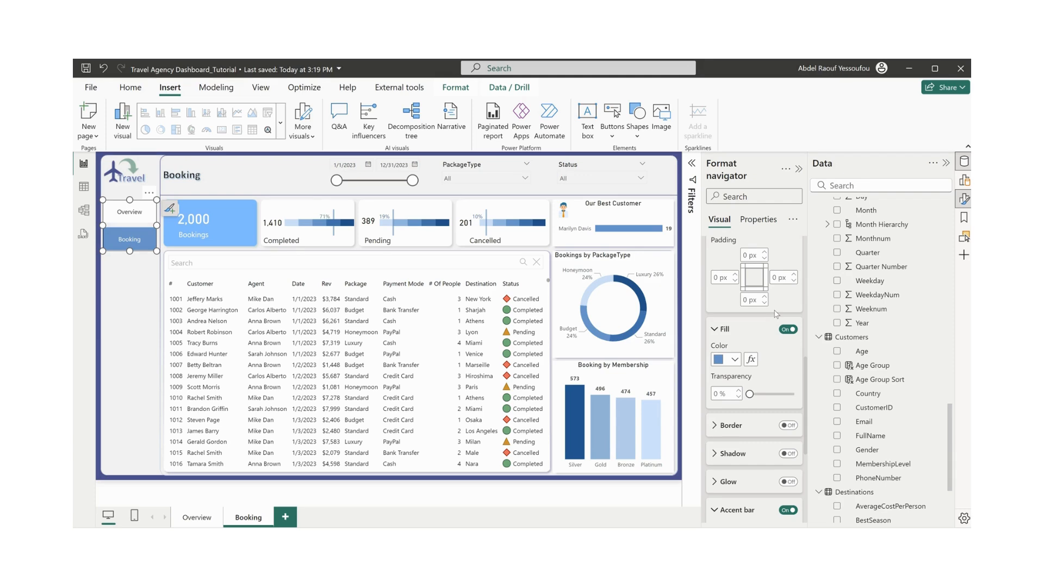
# - Test the navigator's link to the Overview page, and copy the navigator from the Booking page onto the Overview page
pyautogui.keyDown('ctrl'); pyautogui.click(125, 216); pyautogui.keyUp('ctrl')
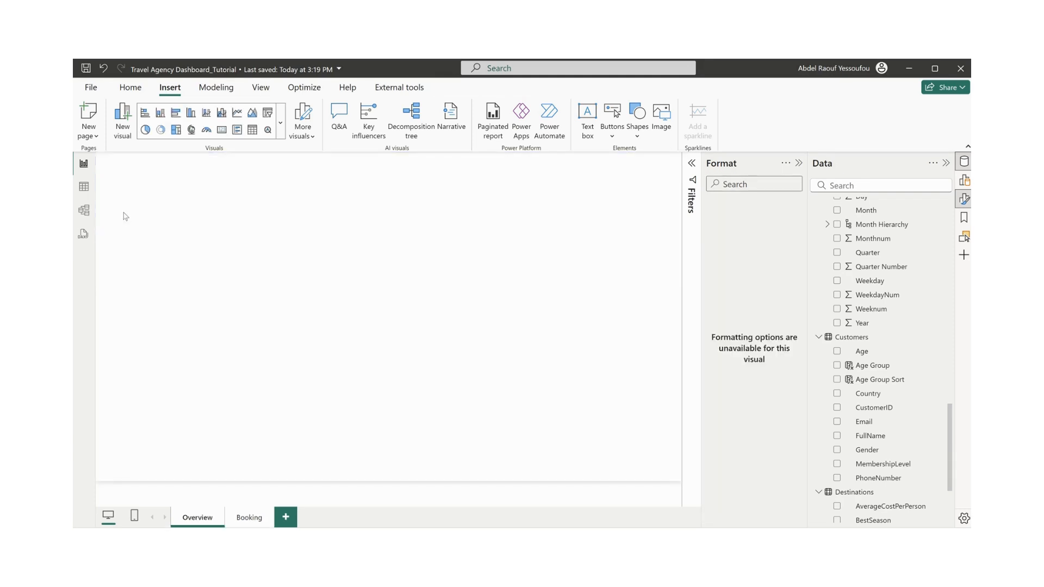
pyautogui.click(248, 519)
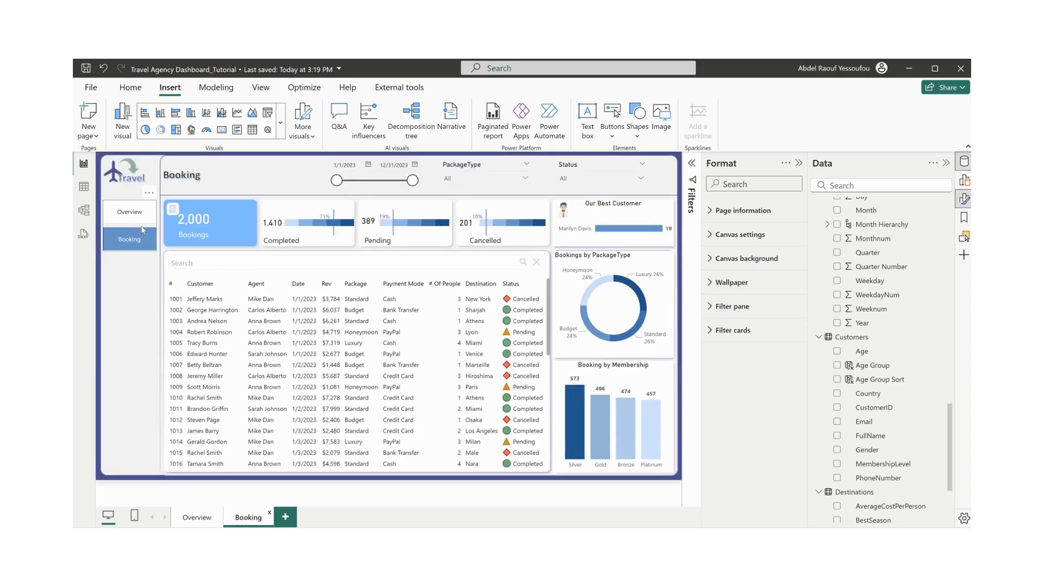
pyautogui.click(143, 224)
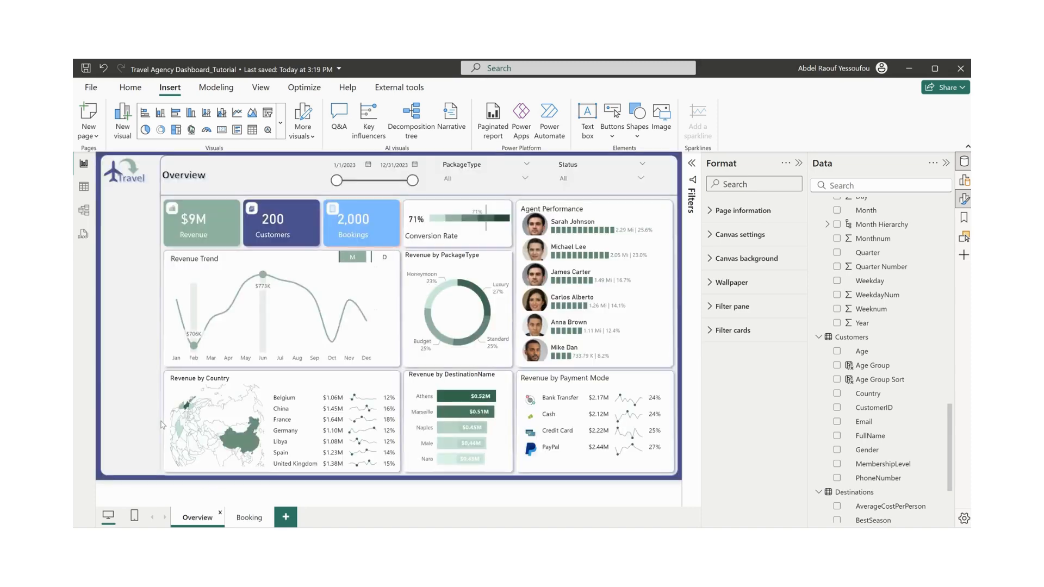
pyautogui.hotkey('ctrl', 'v')
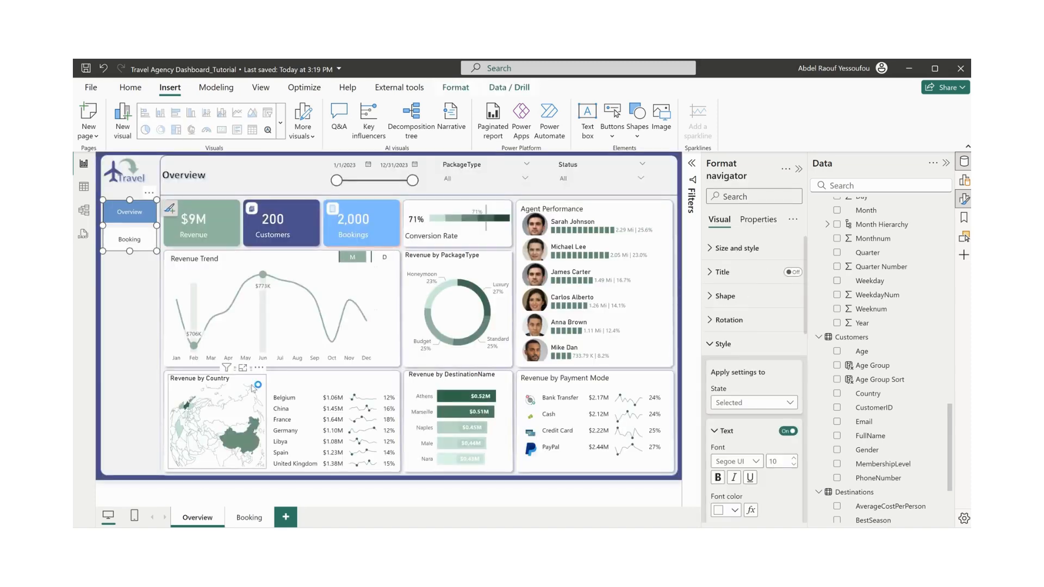
# - Set the selected-state fill of the Overview page's navigator to medium green (#608B76)
pyautogui.scroll(-5, 745, 441)
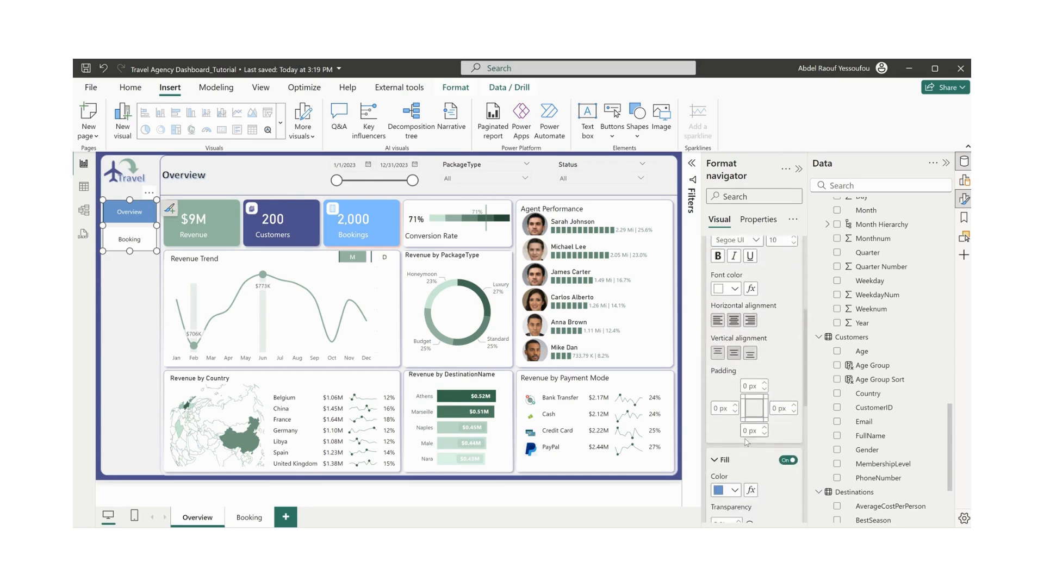
pyautogui.scroll(-3, 746, 443)
pyautogui.click(734, 359)
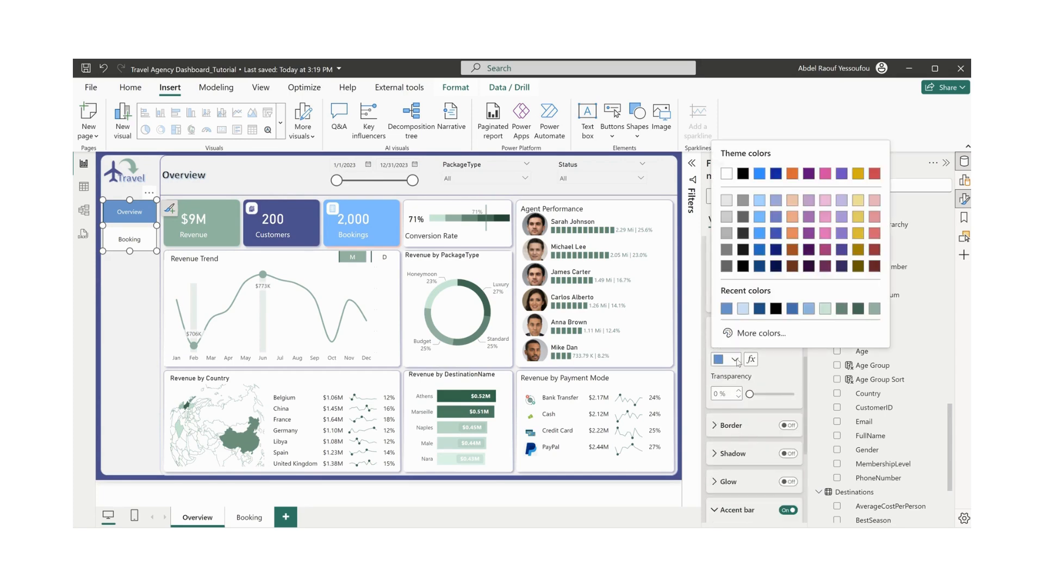
pyautogui.click(843, 310)
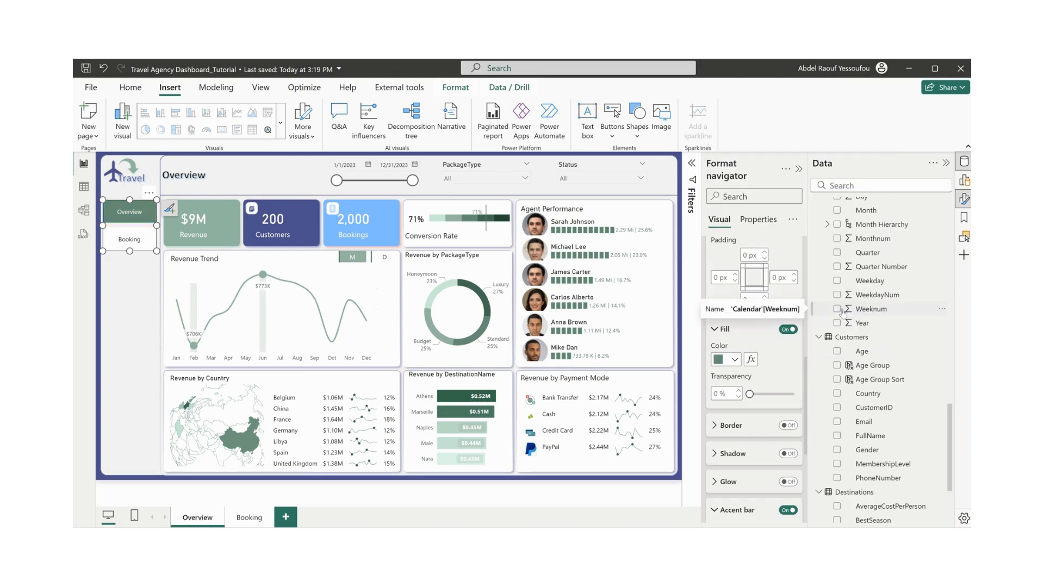
# - Make the accent bar of the Overview page's navigator dark green and 5 px wide
pyautogui.scroll(-3, 742, 416)
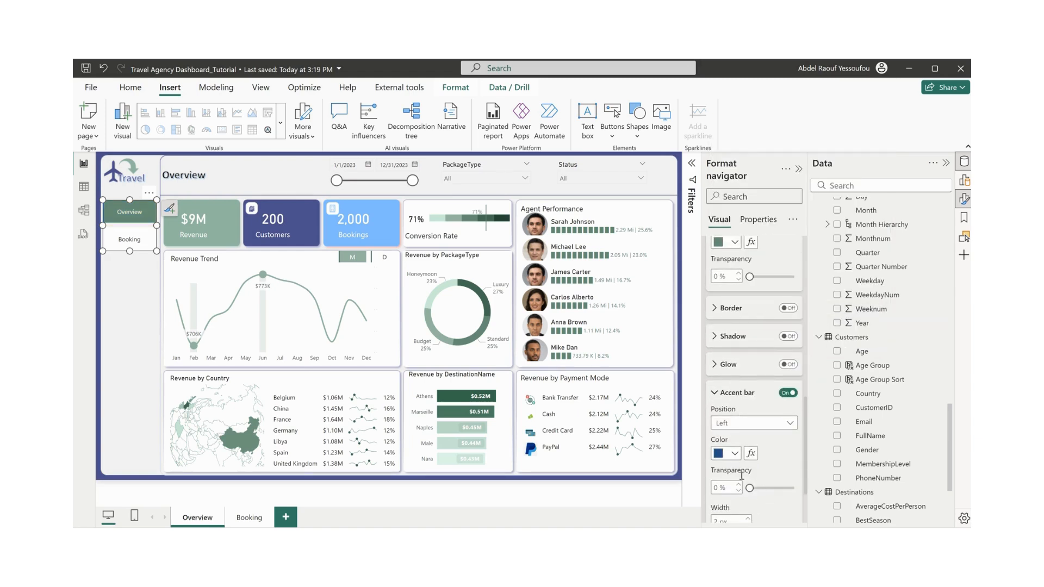
pyautogui.click(735, 454)
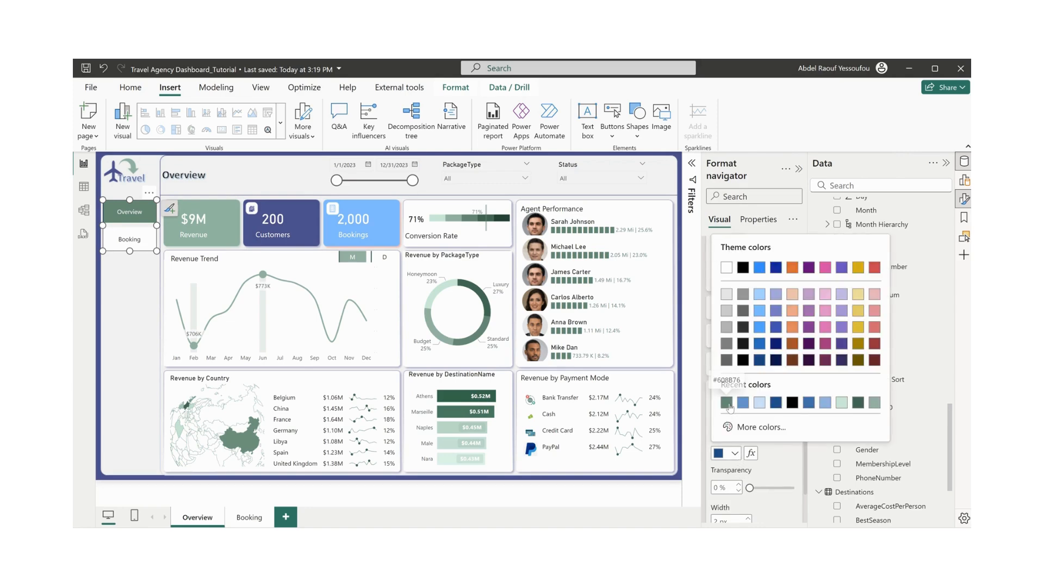
pyautogui.click(859, 402)
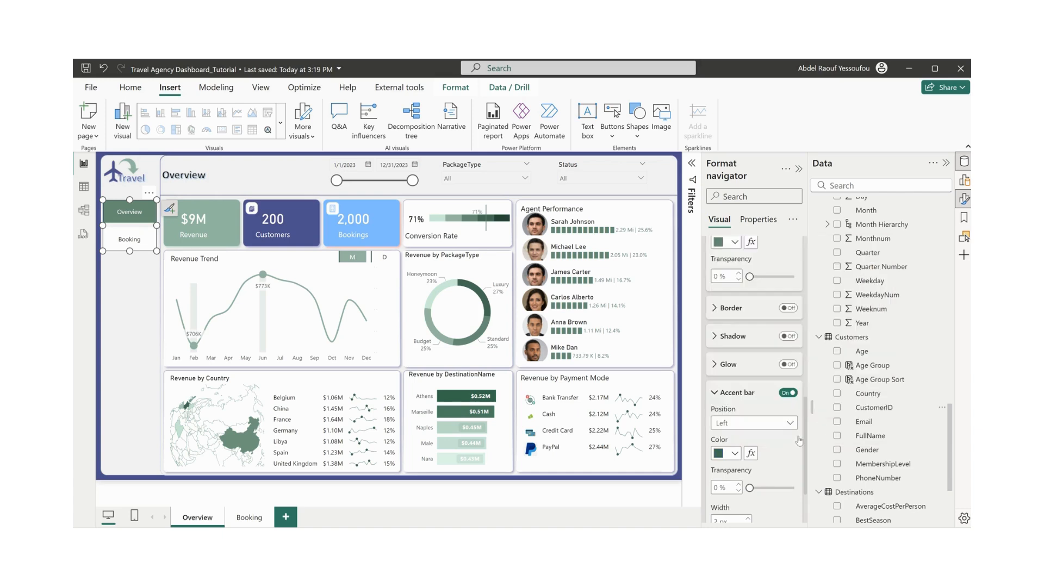
pyautogui.scroll(-2, 737, 489)
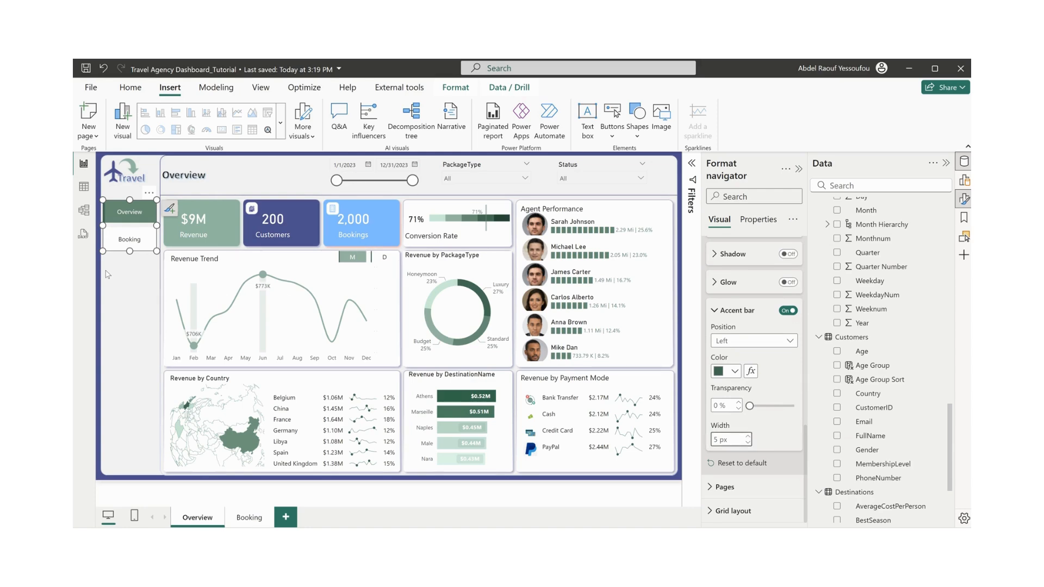
# - Widen the accent bar on the selected state of the Booking page's navigator, and return to the Overview page
pyautogui.click(249, 518)
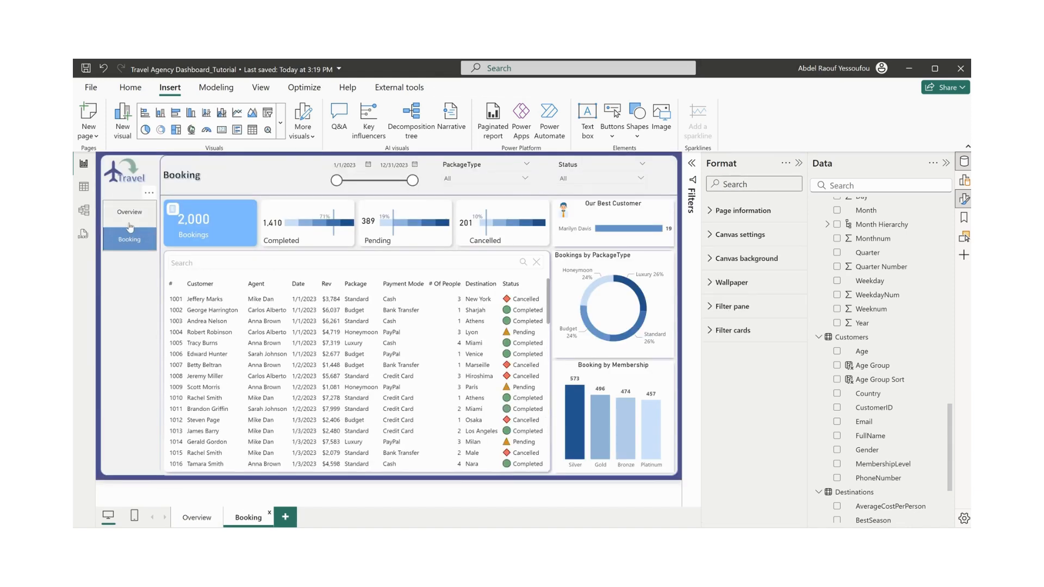
pyautogui.click(129, 226)
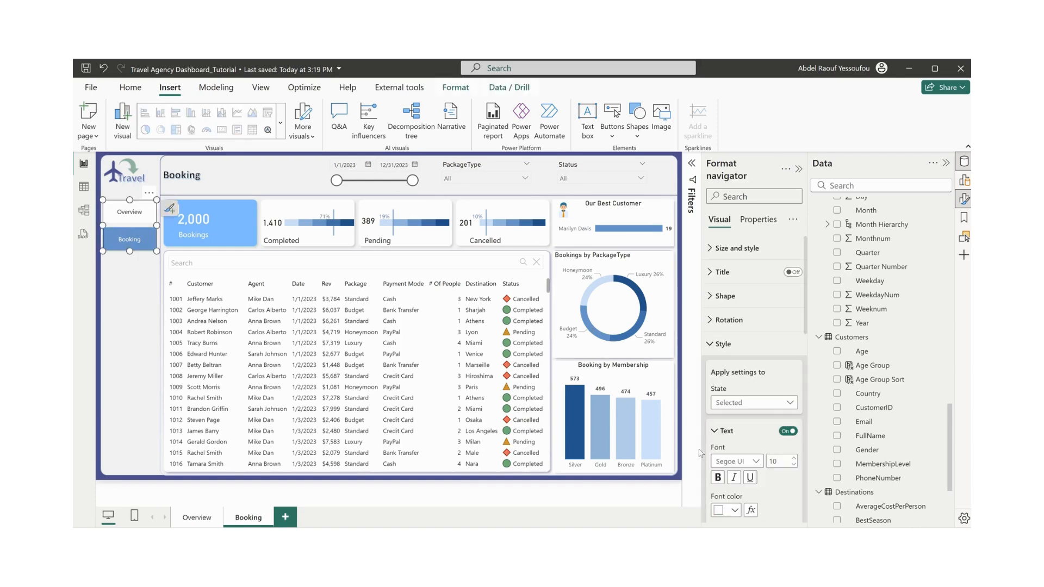
pyautogui.scroll(-5, 750, 452)
pyautogui.scroll(-6, 749, 452)
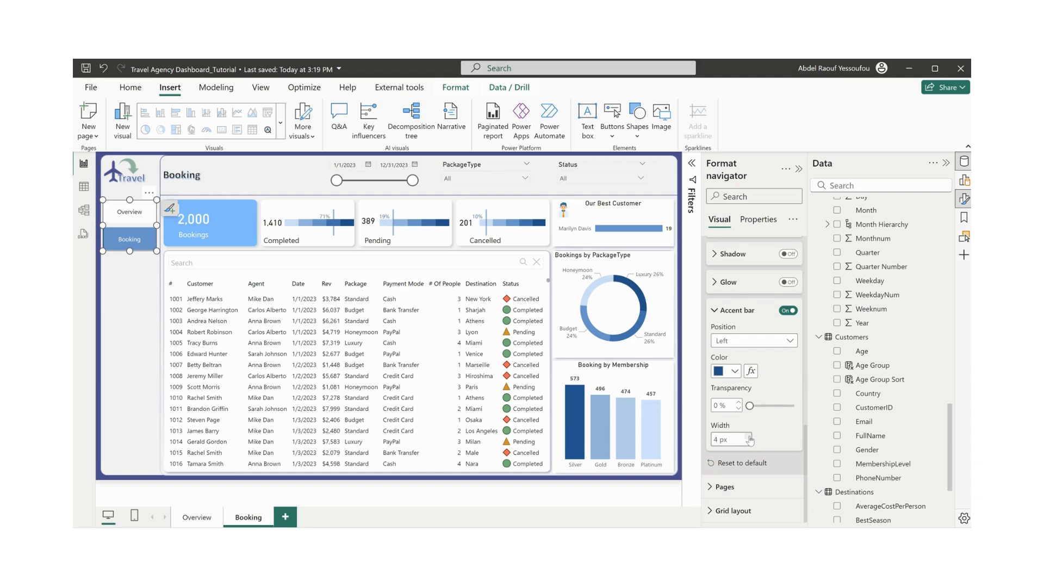
pyautogui.click(284, 172)
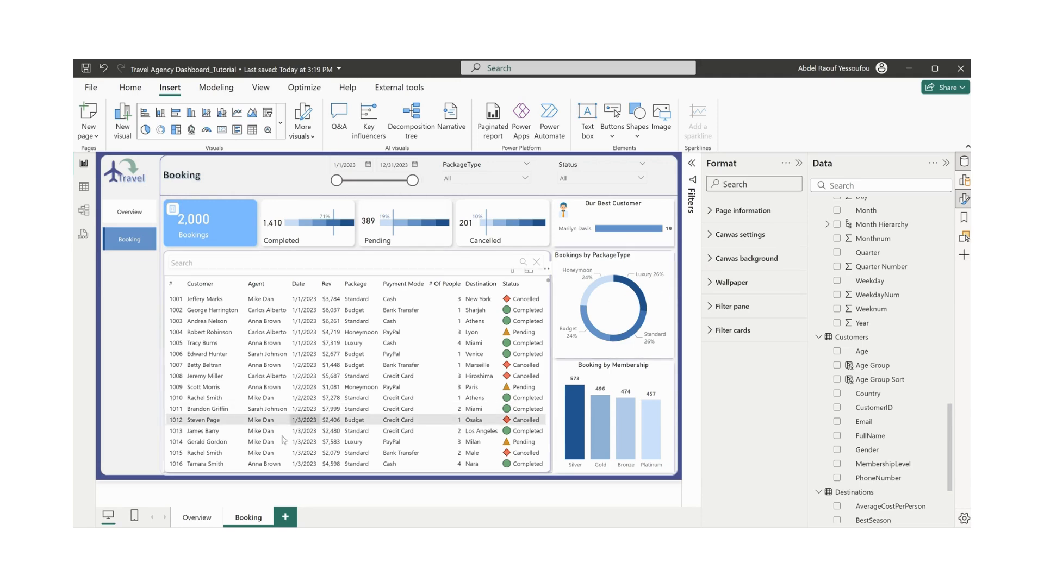
pyautogui.click(197, 518)
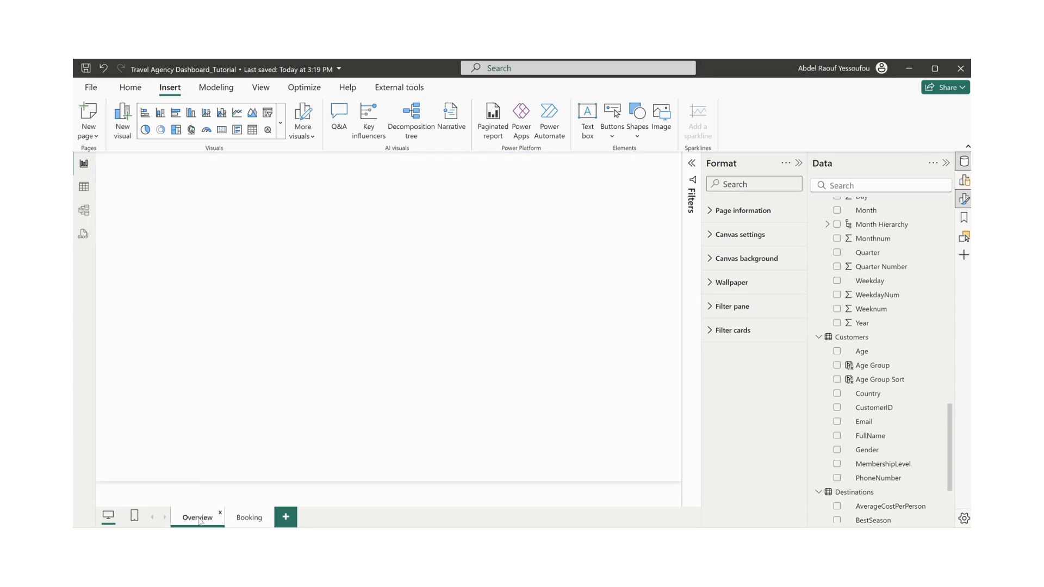